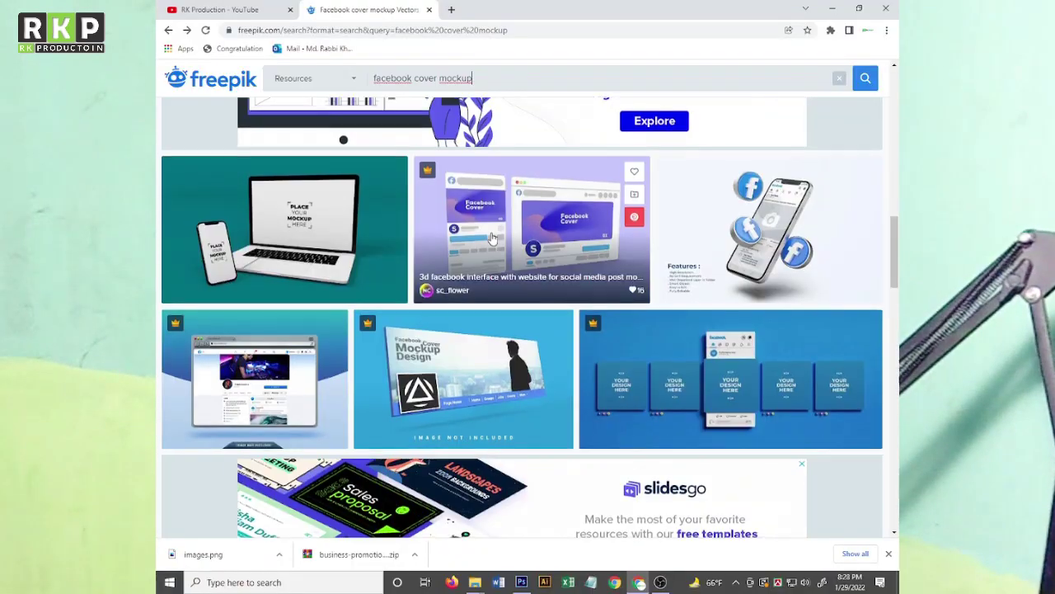
Scroll the facebook cover mockup results and preview the Cover Photo Mockup.
{"action": "scroll", "coordinate": [547, 348], "scroll_direction": "down", "scroll_amount": 3}
{"action": "scroll", "coordinate": [546, 348], "scroll_direction": "down", "scroll_amount": 3}
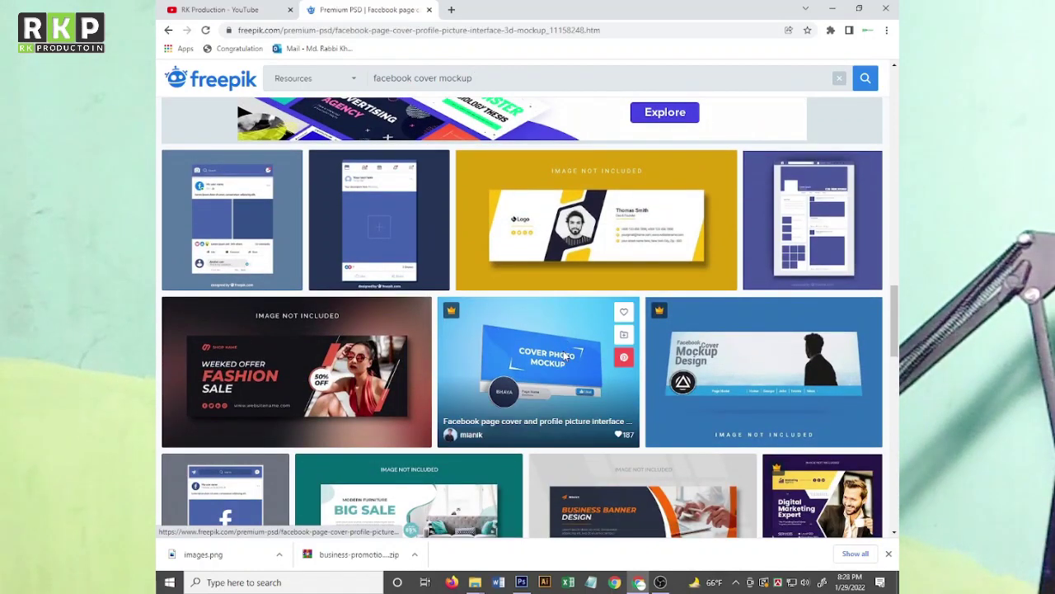
{"action": "left_click", "coordinate": [565, 356]}
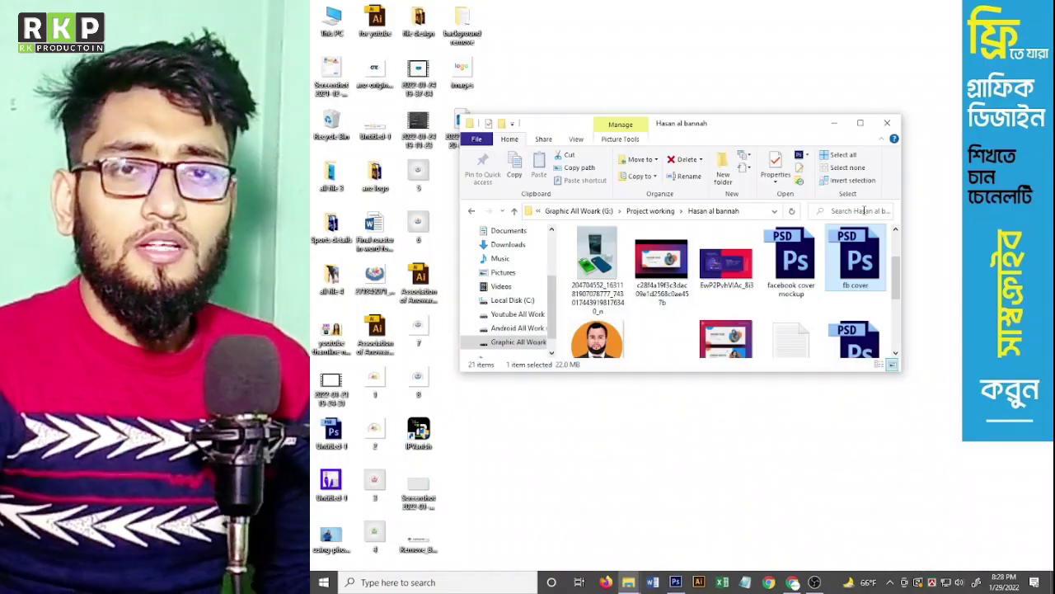
{"action": "left_click", "coordinate": [792, 582]}
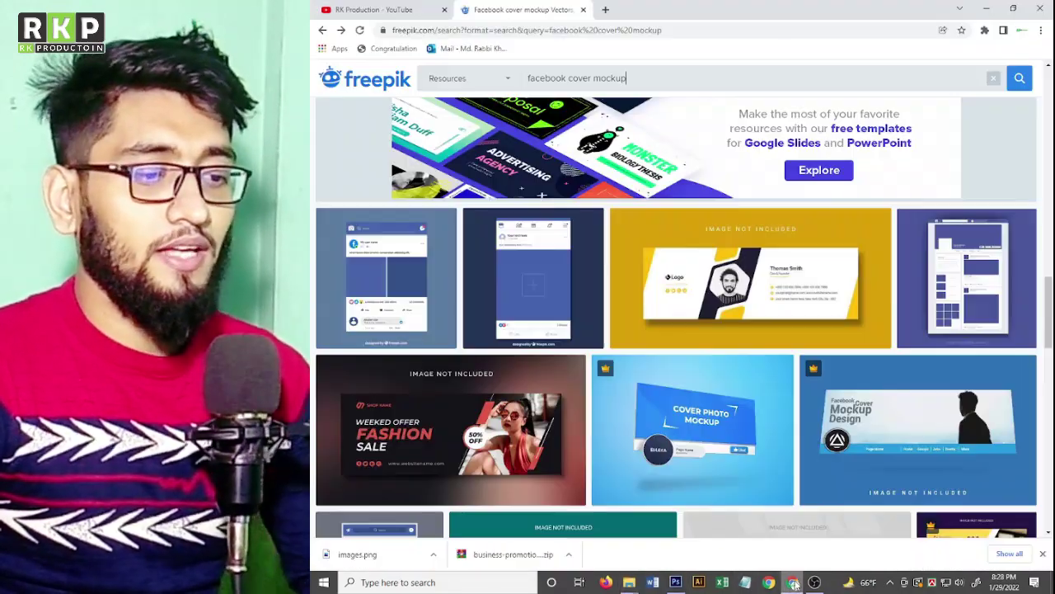
{"action": "mouse_move", "coordinate": [692, 417]}
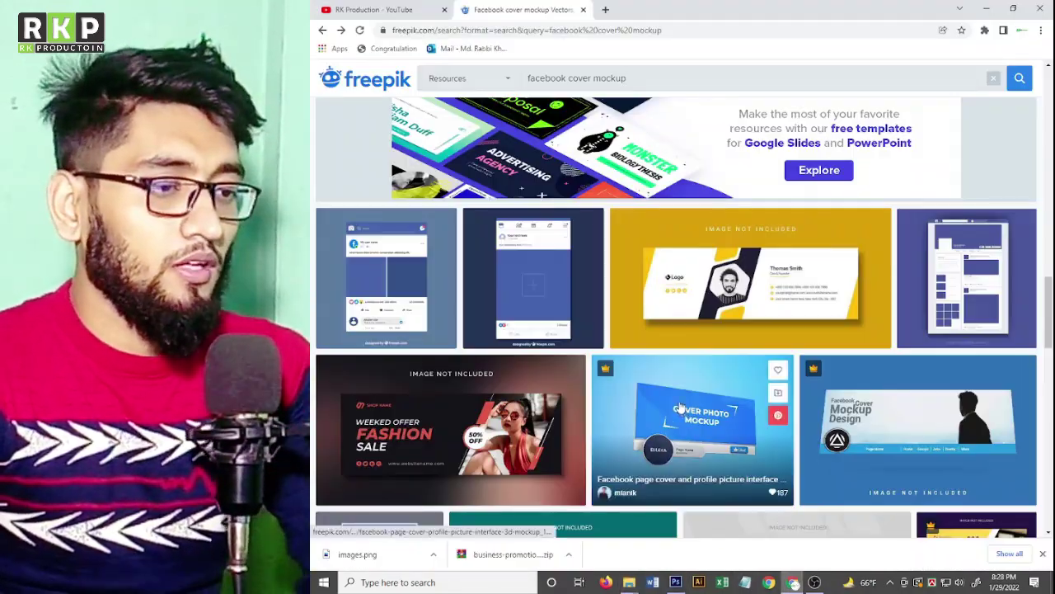
Back in the results, open the Cover Photo Mockup detail page.
{"action": "scroll", "coordinate": [680, 408], "scroll_direction": "up", "scroll_amount": 4}
{"action": "scroll", "coordinate": [624, 283], "scroll_direction": "up", "scroll_amount": 1}
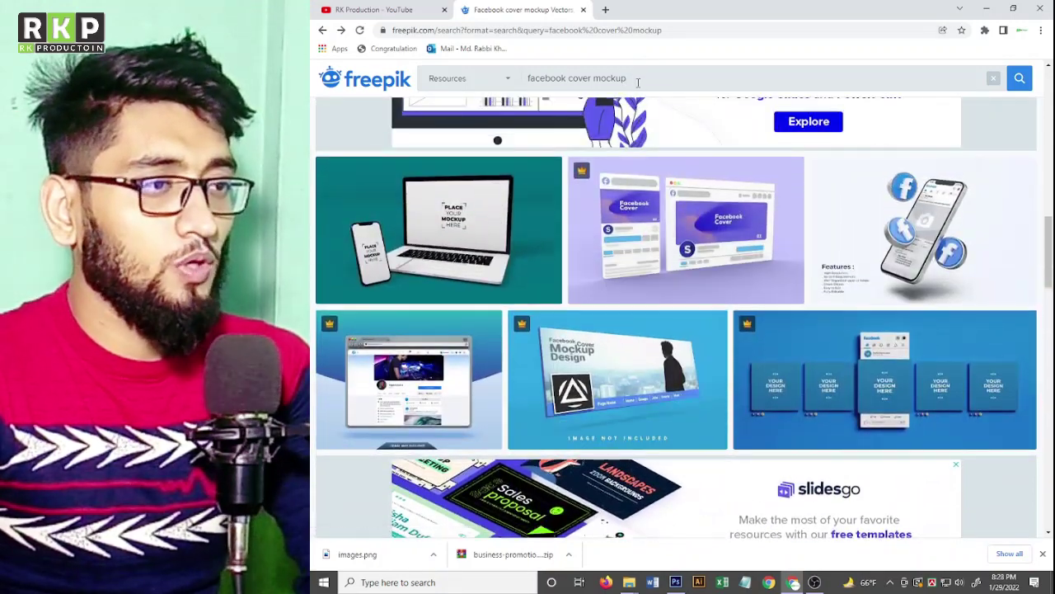
{"action": "left_click", "coordinate": [814, 582]}
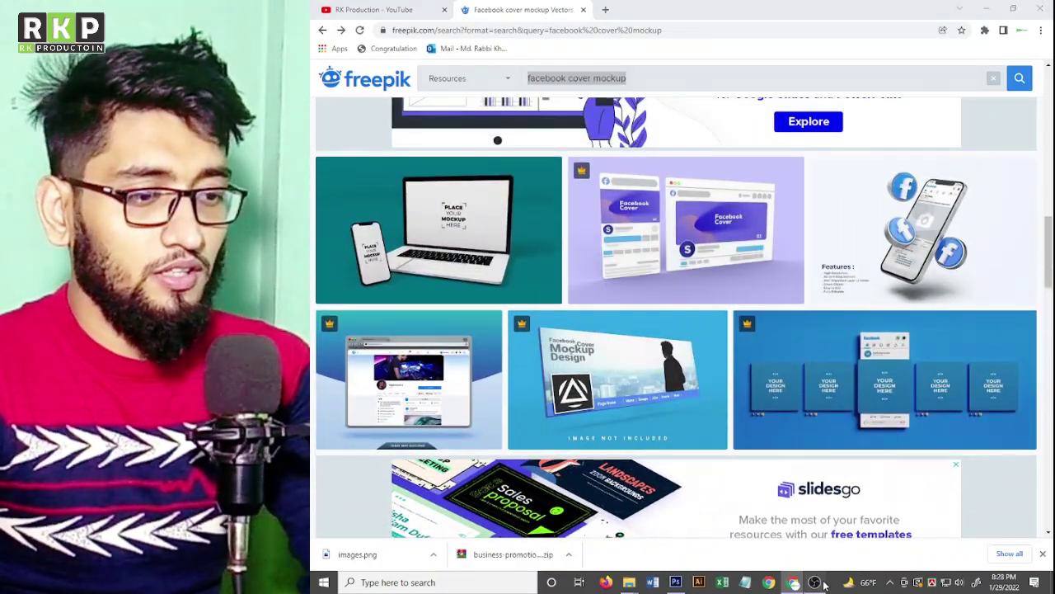
{"action": "left_click", "coordinate": [822, 584]}
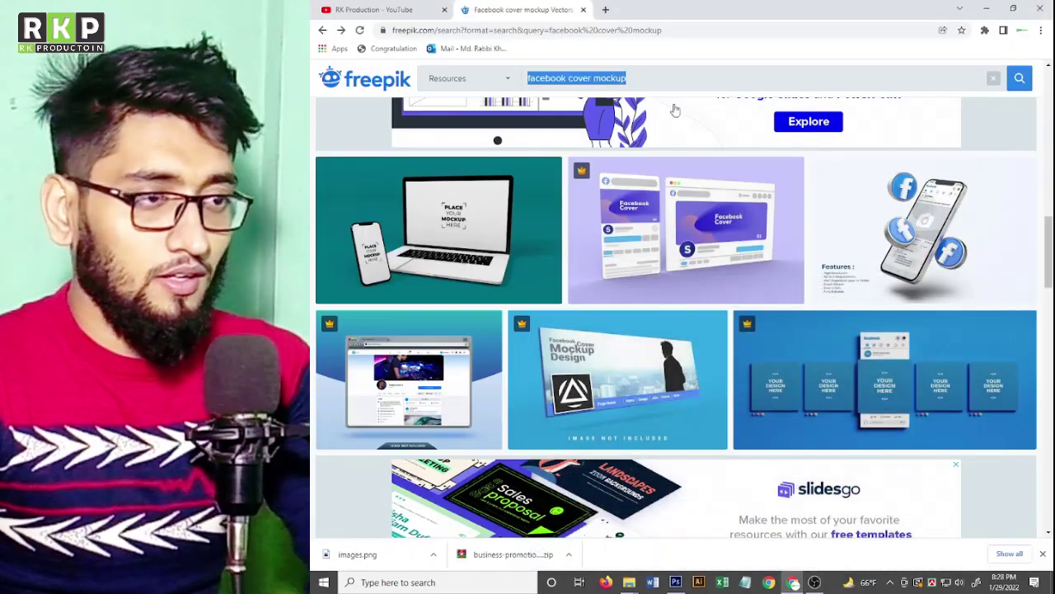
{"action": "scroll", "coordinate": [648, 239], "scroll_direction": "down", "scroll_amount": 2}
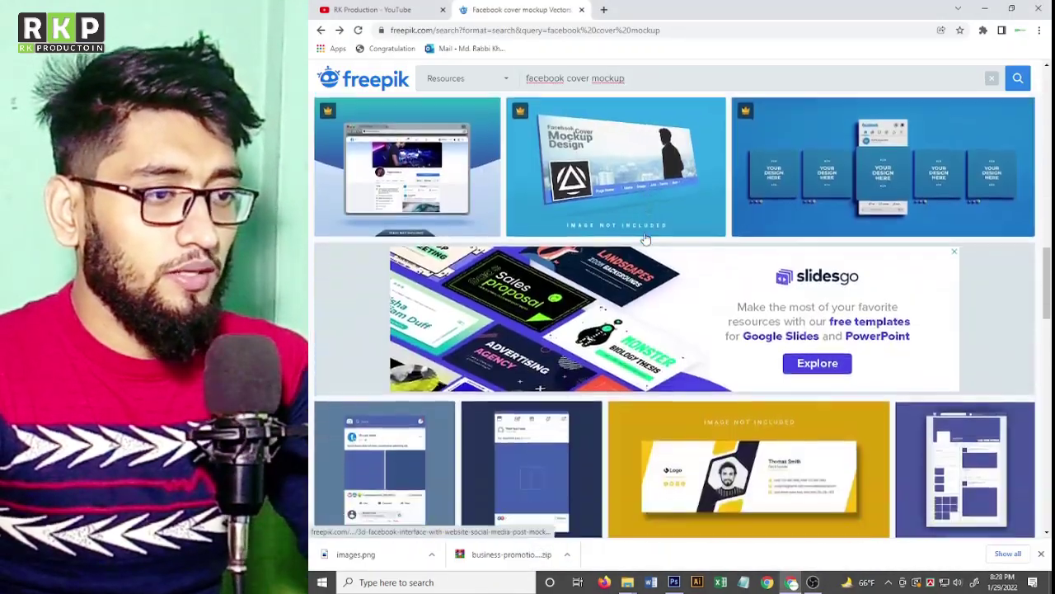
{"action": "scroll", "coordinate": [648, 245], "scroll_direction": "down", "scroll_amount": 3}
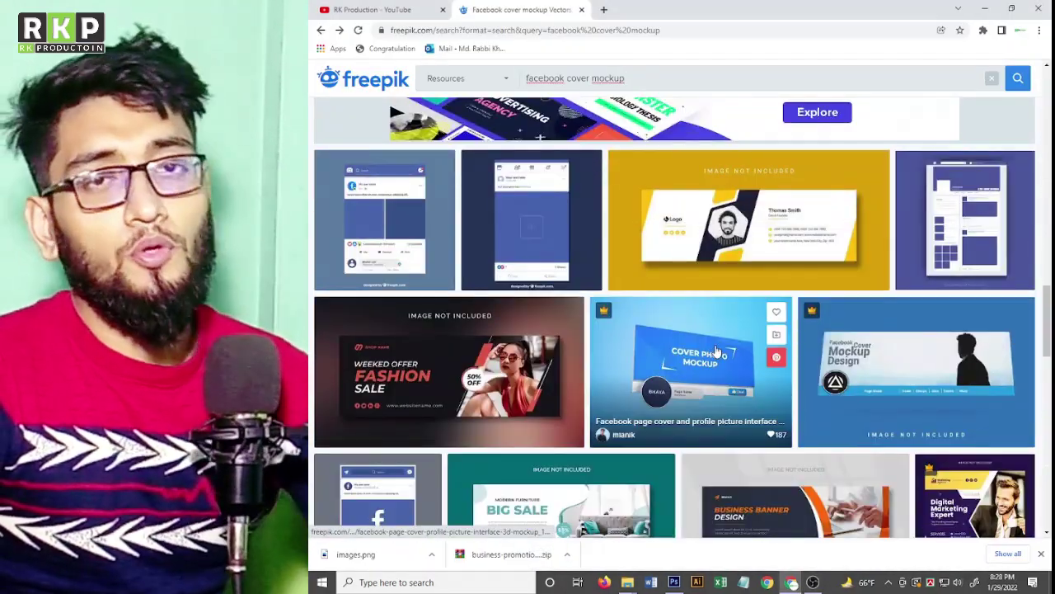
{"action": "left_click", "coordinate": [718, 356]}
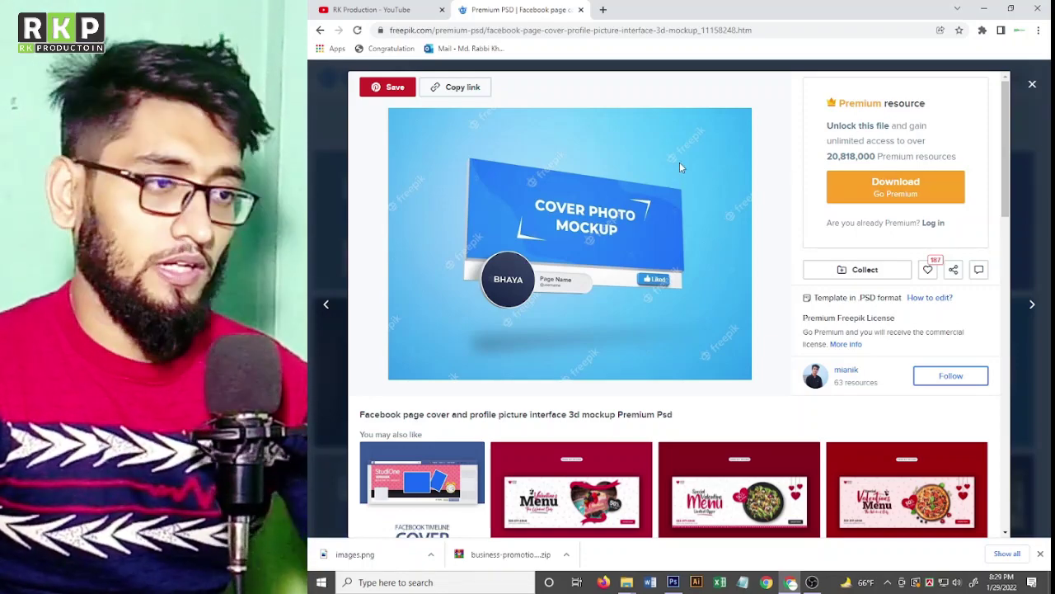
{"action": "right_click", "coordinate": [679, 161]}
Save the mockup preview image to the Desktop as a JPEG.
{"action": "left_click", "coordinate": [700, 185]}
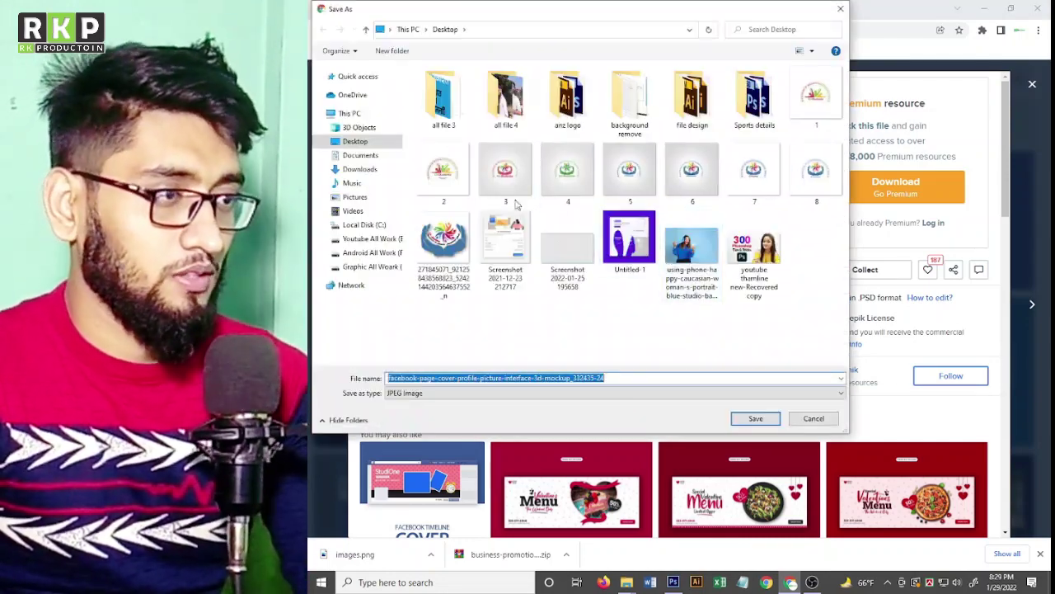
{"action": "left_click", "coordinate": [752, 418]}
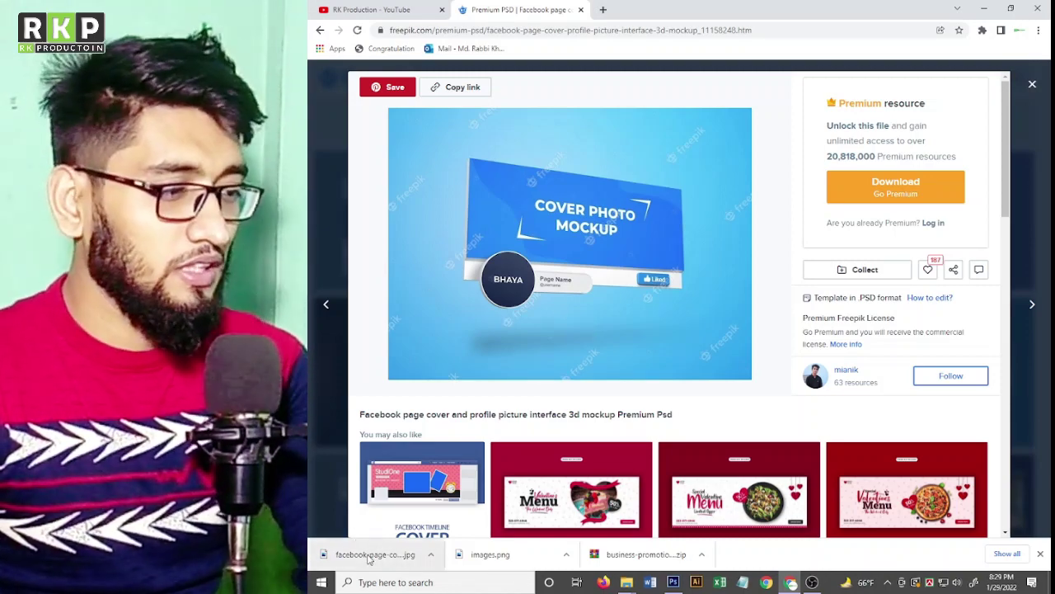
Bring up Photoshop and zoom and pan around the facebook cover mockup design.psd canvas.
{"action": "left_click", "coordinate": [672, 582]}
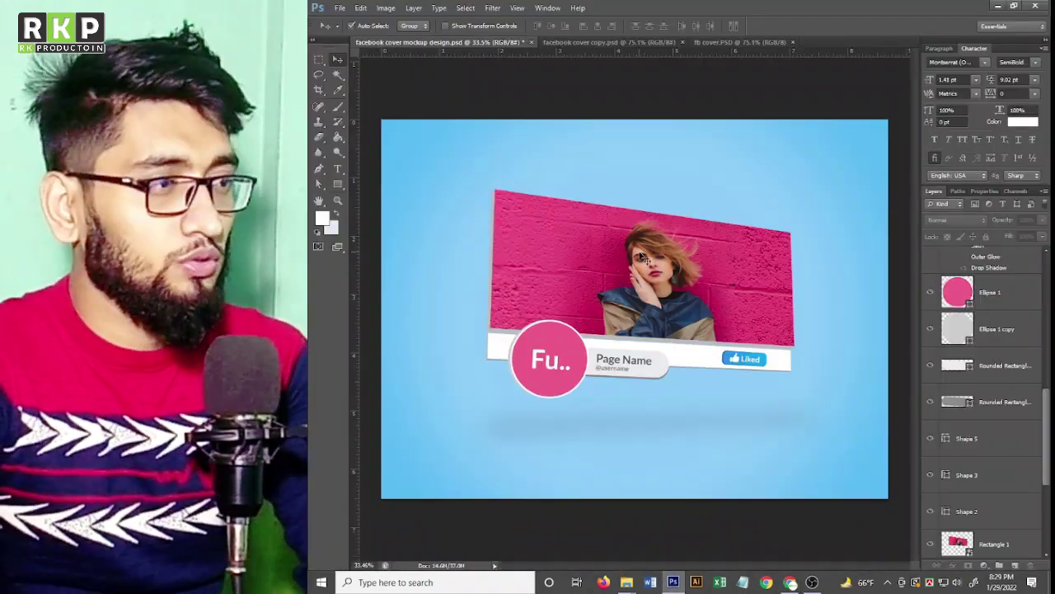
{"action": "scroll", "coordinate": [611, 277], "scroll_direction": "up", "scroll_amount": 1}
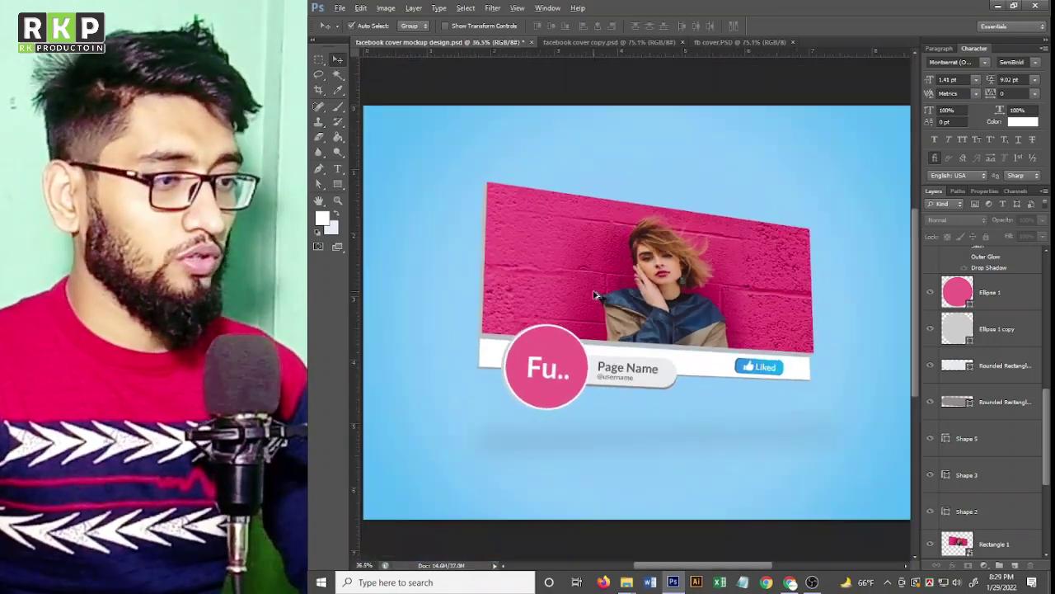
{"action": "scroll", "coordinate": [627, 289], "scroll_direction": "down", "scroll_amount": 2}
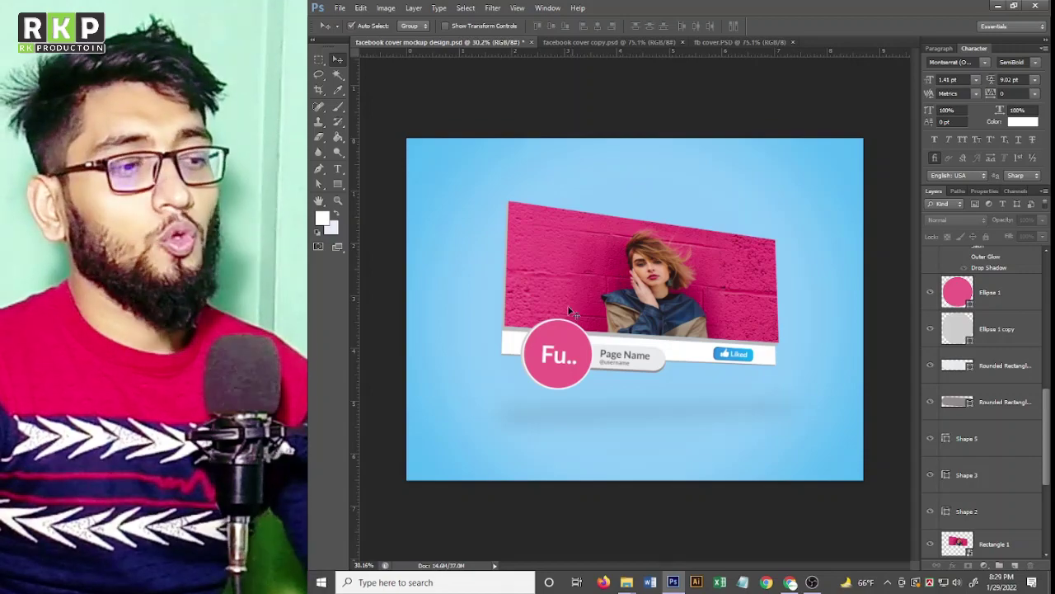
{"action": "scroll", "coordinate": [567, 305], "scroll_direction": "up", "scroll_amount": 1}
{"action": "scroll", "coordinate": [544, 309], "scroll_direction": "up", "scroll_amount": 1}
{"action": "scroll", "coordinate": [540, 312], "scroll_direction": "up", "scroll_amount": 1}
{"action": "scroll", "coordinate": [542, 310], "scroll_direction": "down", "scroll_amount": 1}
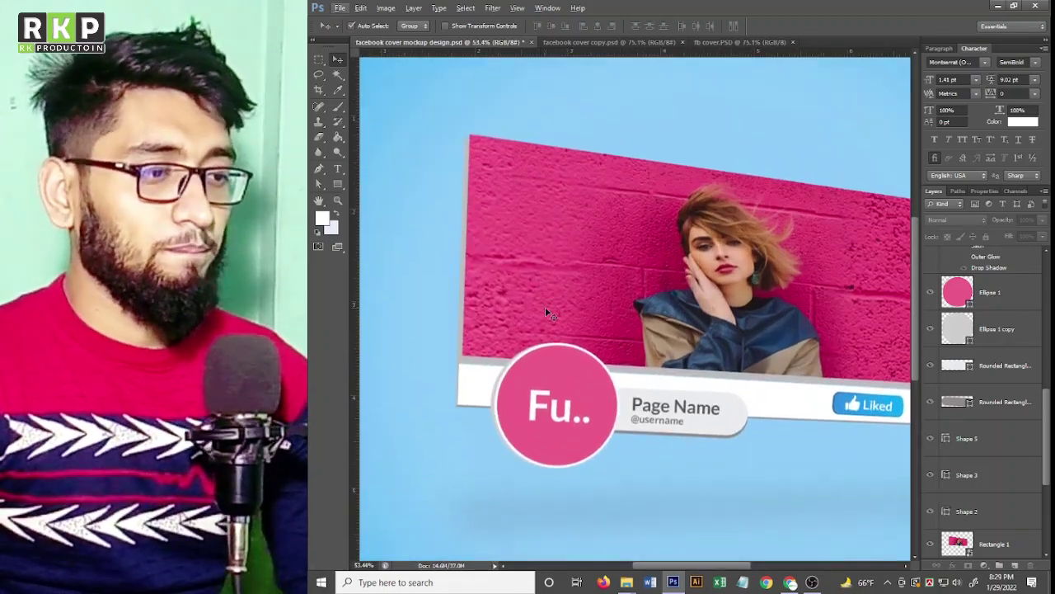
{"action": "scroll", "coordinate": [545, 307], "scroll_direction": "right", "scroll_amount": 1}
{"action": "scroll", "coordinate": [548, 309], "scroll_direction": "right", "scroll_amount": 1}
{"action": "scroll", "coordinate": [552, 309], "scroll_direction": "right", "scroll_amount": 1}
{"action": "scroll", "coordinate": [554, 309], "scroll_direction": "left", "scroll_amount": 2}
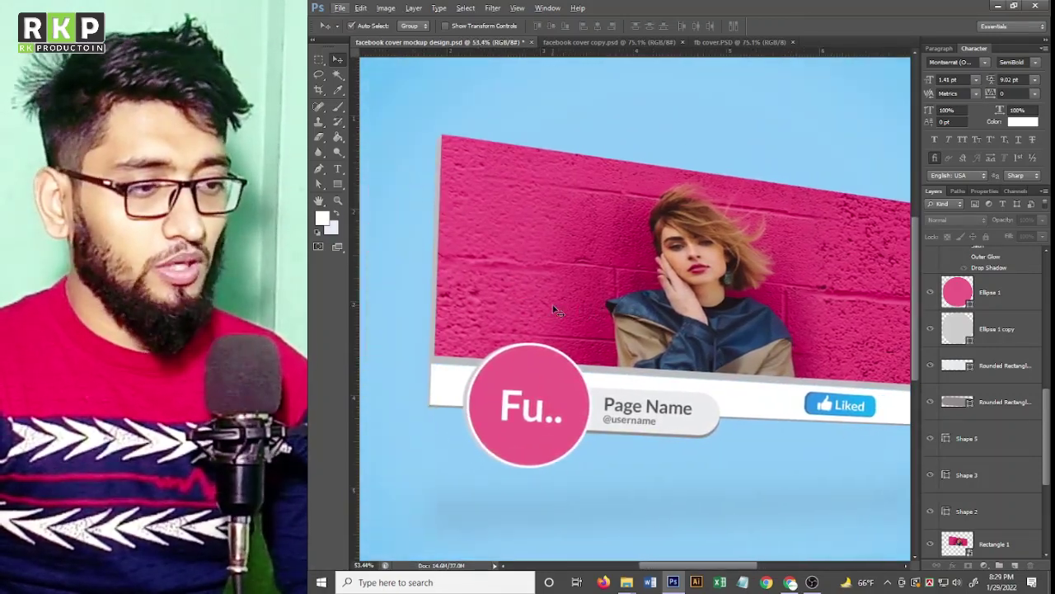
{"action": "scroll", "coordinate": [453, 288], "scroll_direction": "up", "scroll_amount": 2}
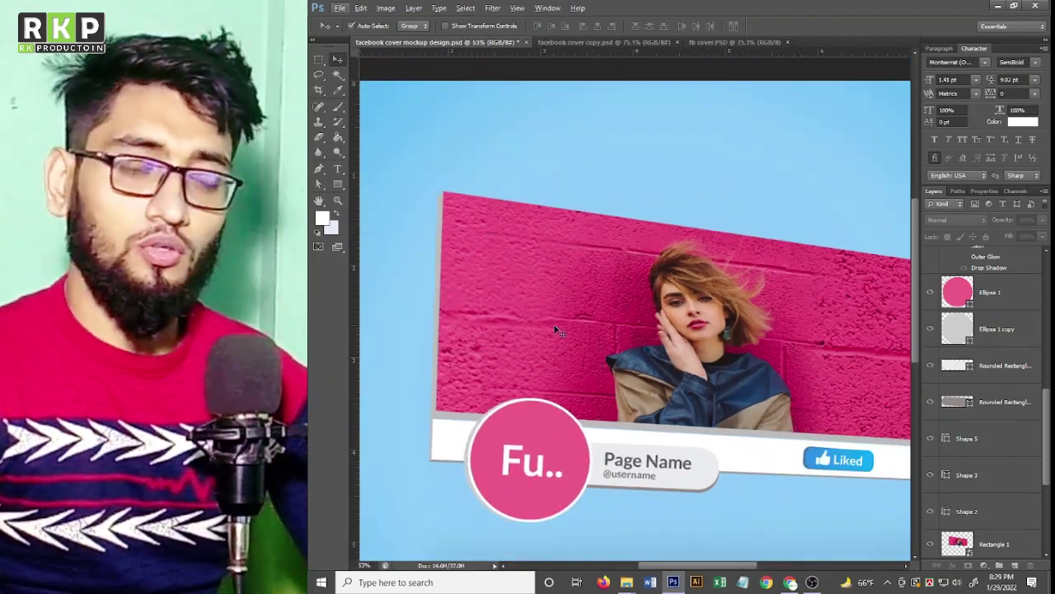
{"action": "scroll", "coordinate": [561, 326], "scroll_direction": "down", "scroll_amount": 3}
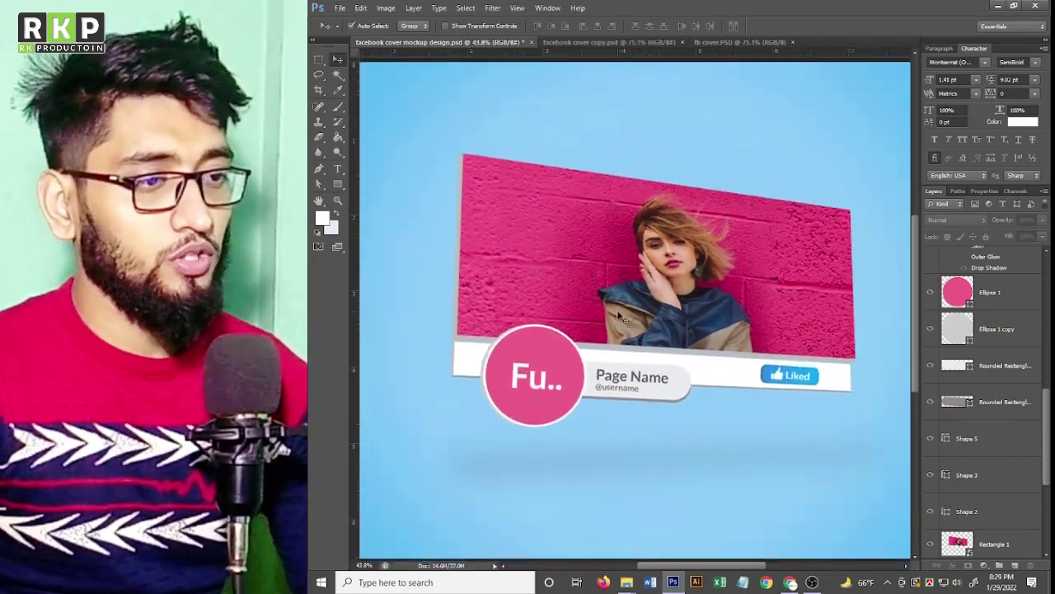
Marquee-select the whole phone banner in facebook cover copy.psd and Copy Merged it.
{"action": "left_click", "coordinate": [610, 42]}
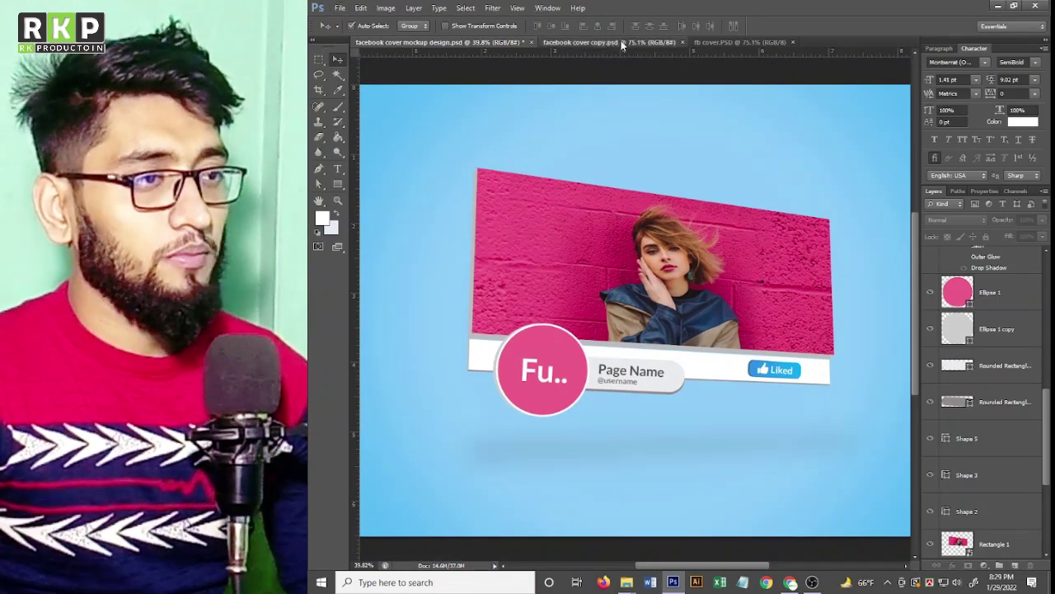
{"action": "key", "text": "ctrl+plus"}
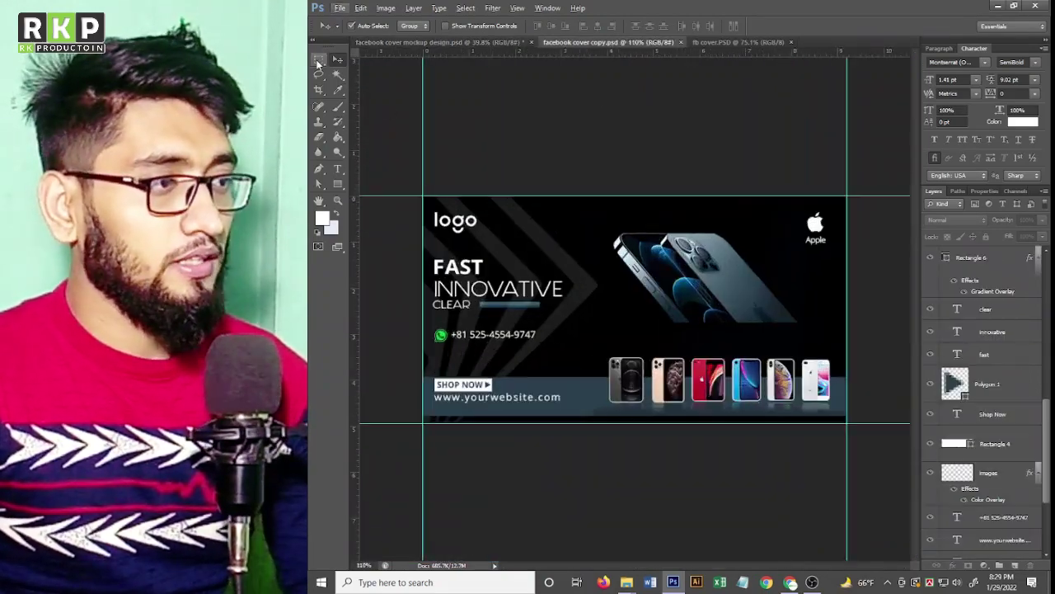
{"action": "left_click", "coordinate": [318, 61]}
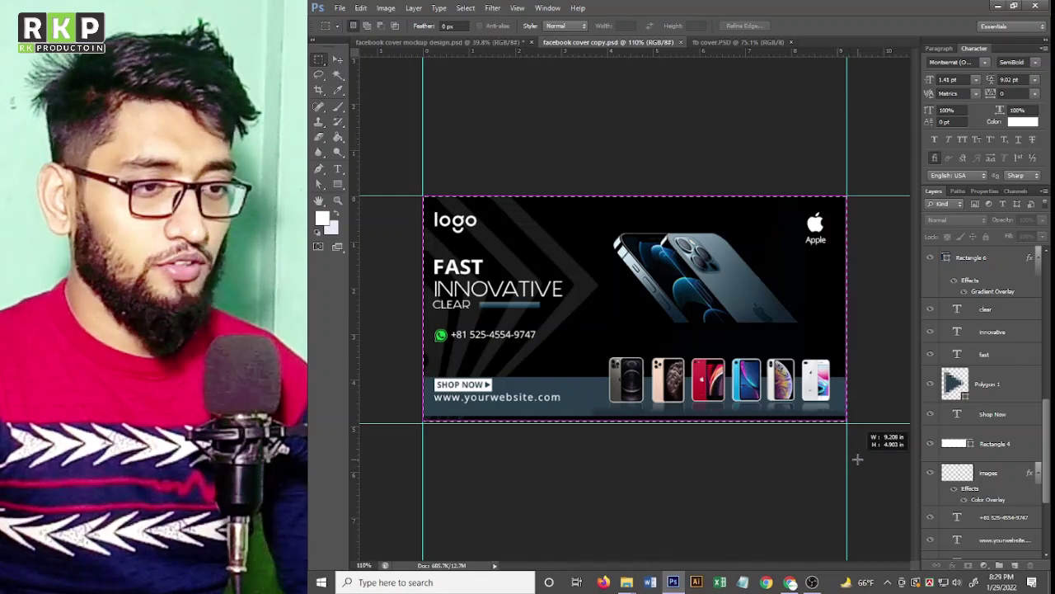
{"action": "left_click_drag", "start_coordinate": [500, 291], "coordinate": [860, 454]}
{"action": "left_click", "coordinate": [361, 7]}
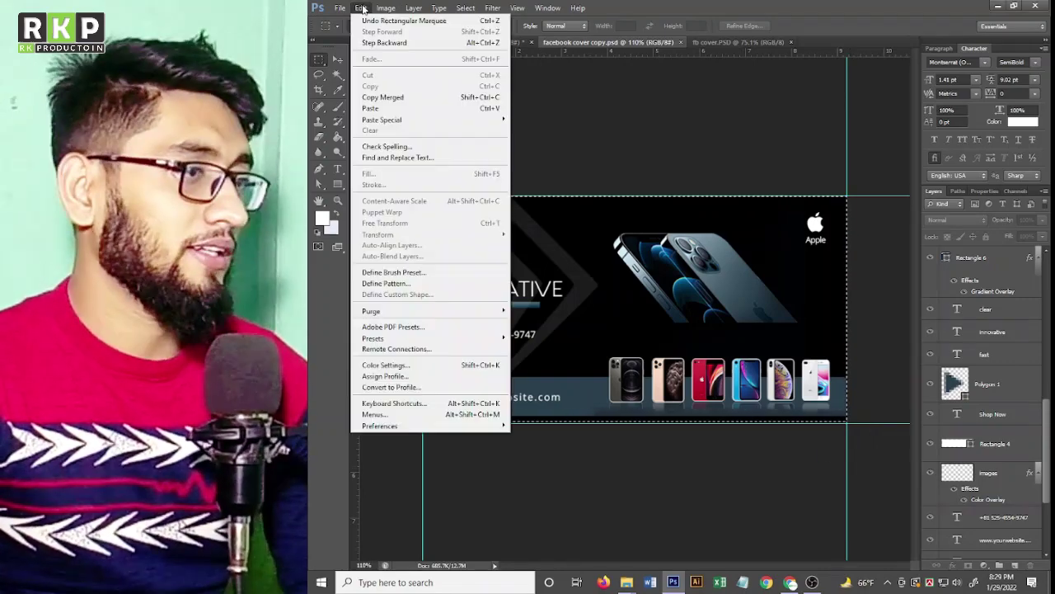
{"action": "left_click", "coordinate": [388, 96]}
In the mockup design, select the Rectangle 1 cover layer with the Move tool.
{"action": "left_click", "coordinate": [478, 43]}
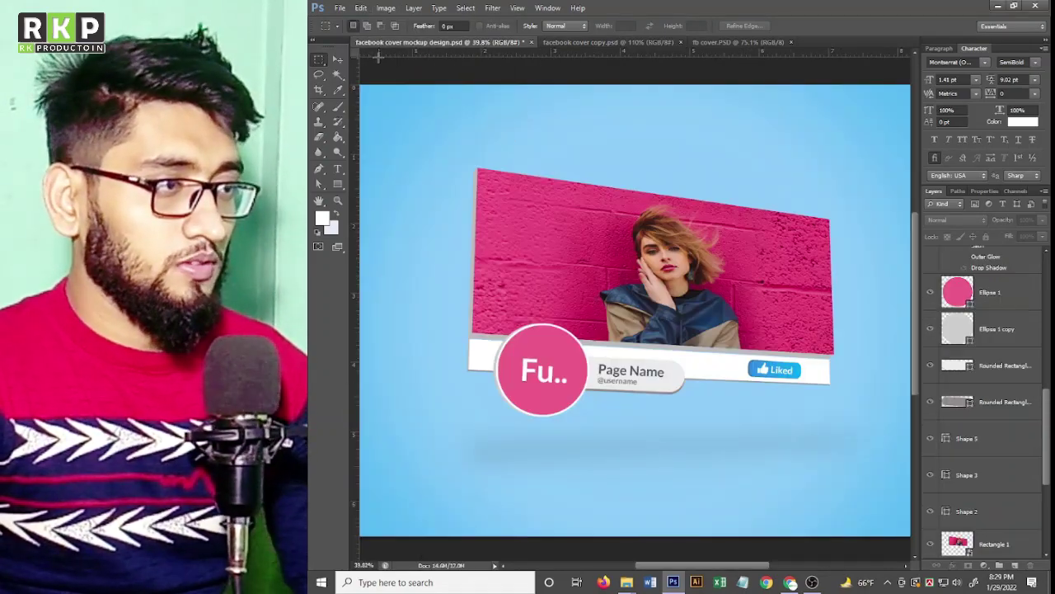
{"action": "left_click", "coordinate": [338, 60]}
{"action": "left_click", "coordinate": [993, 542]}
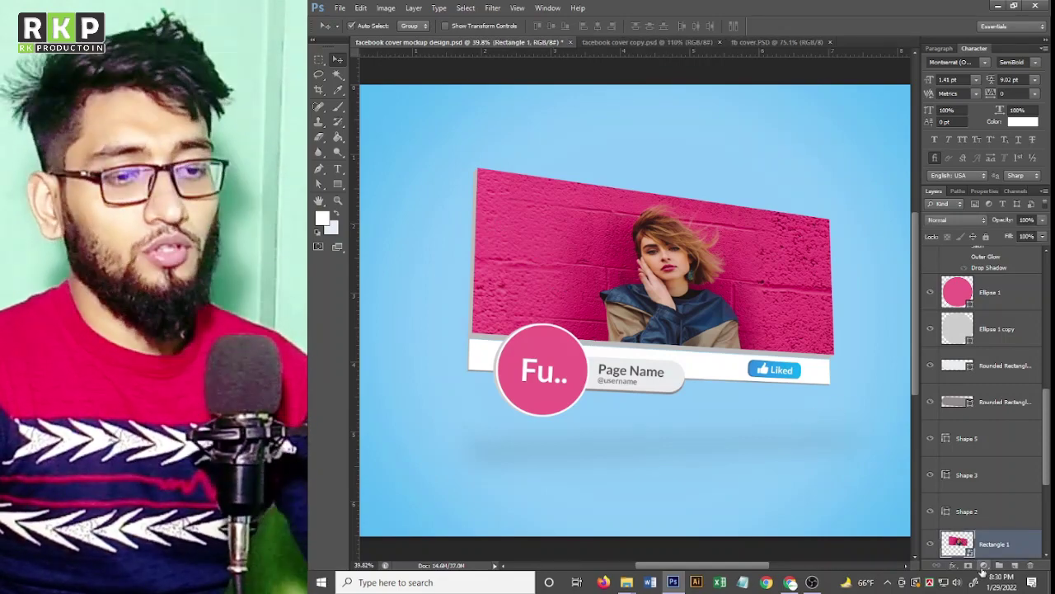
Paste the banner into the Rectangle 12.psb smart object and scale it to fill the canvas.
{"action": "scroll", "coordinate": [976, 467], "scroll_direction": "down", "scroll_amount": 3}
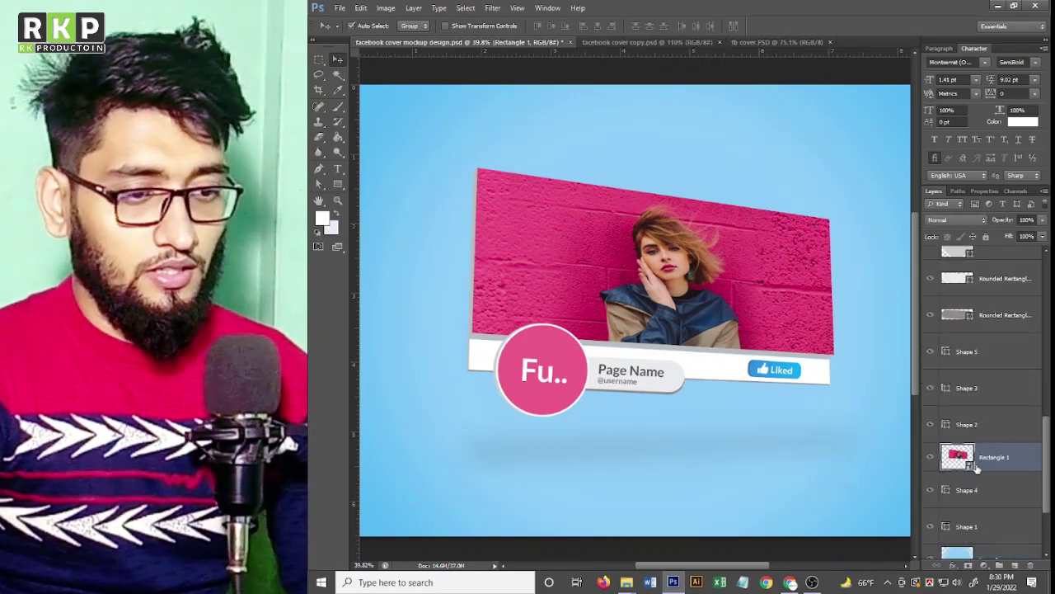
{"action": "double_click", "coordinate": [970, 467]}
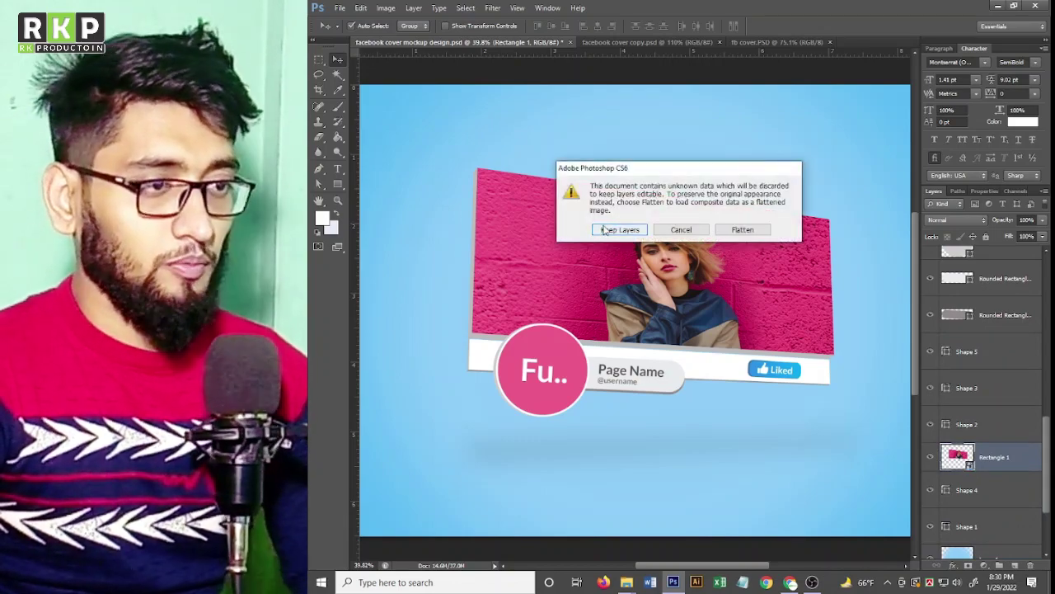
{"action": "left_click", "coordinate": [611, 230]}
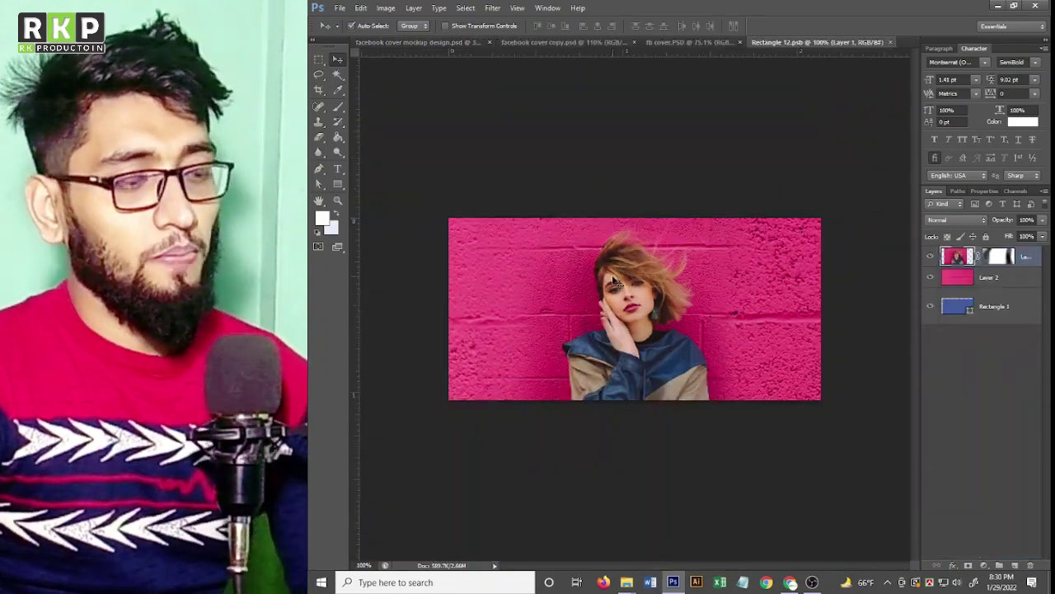
{"action": "key", "text": "ctrl+v"}
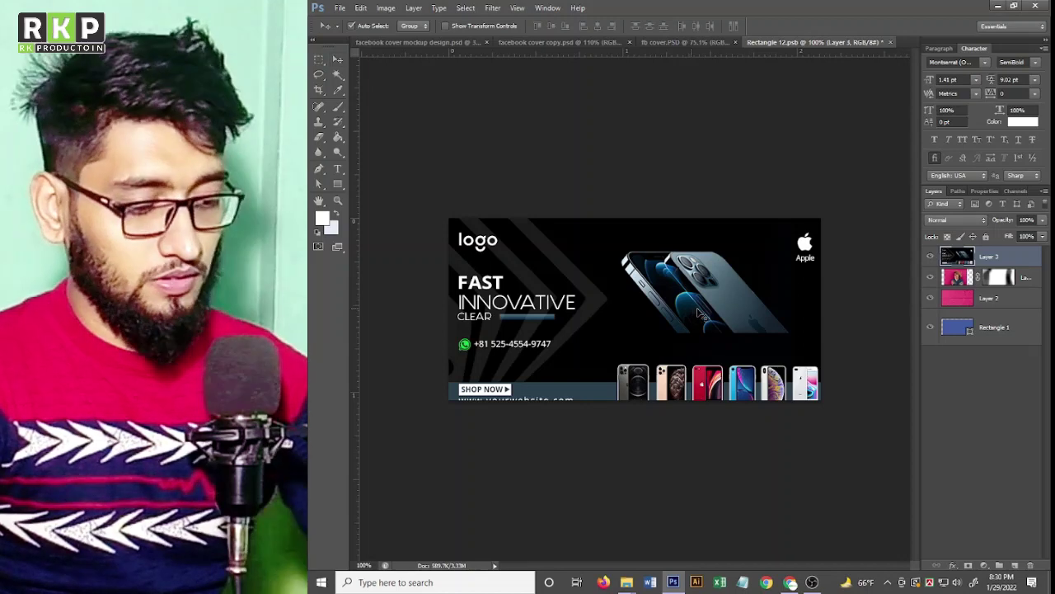
{"action": "key", "text": "ctrl+t"}
{"action": "left_click_drag", "start_coordinate": [836, 418], "coordinate": [822, 401]}
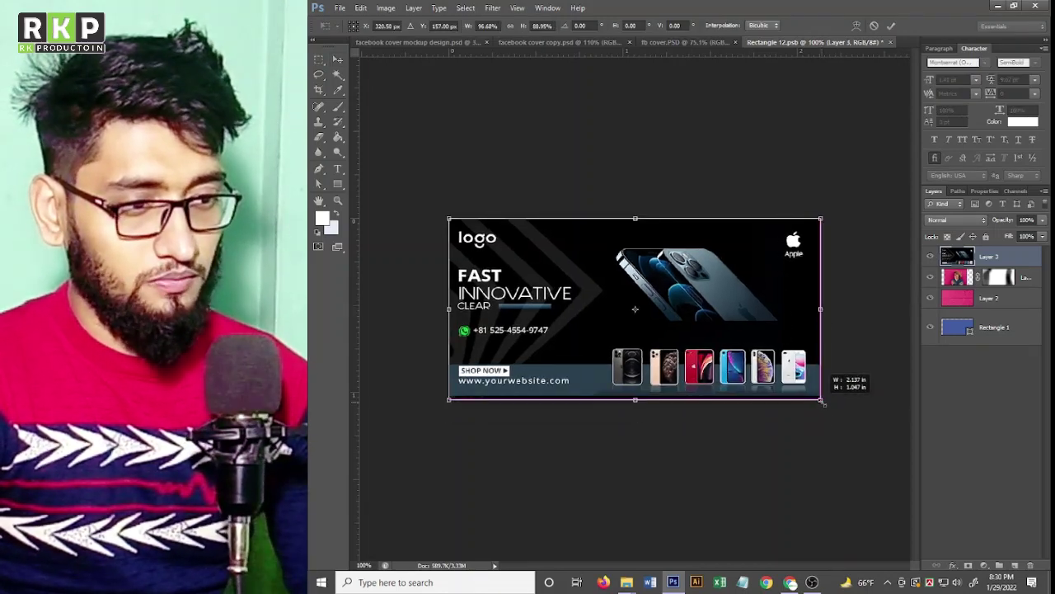
{"action": "left_click", "coordinate": [891, 25]}
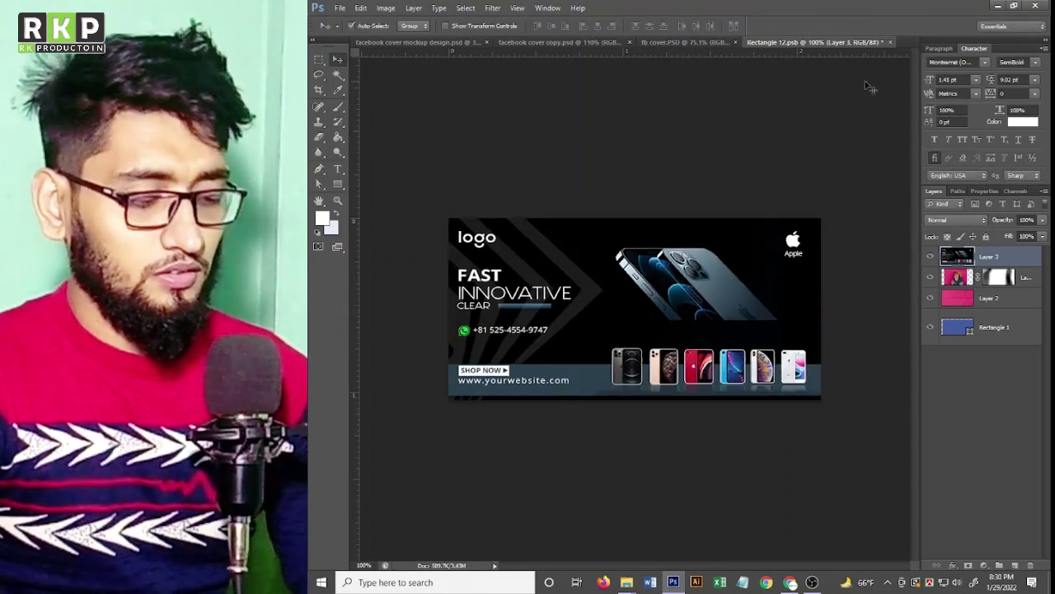
Close the smart object so the banner shows on the cover, and fill Ellipse 1 black.
{"action": "left_click", "coordinate": [890, 42]}
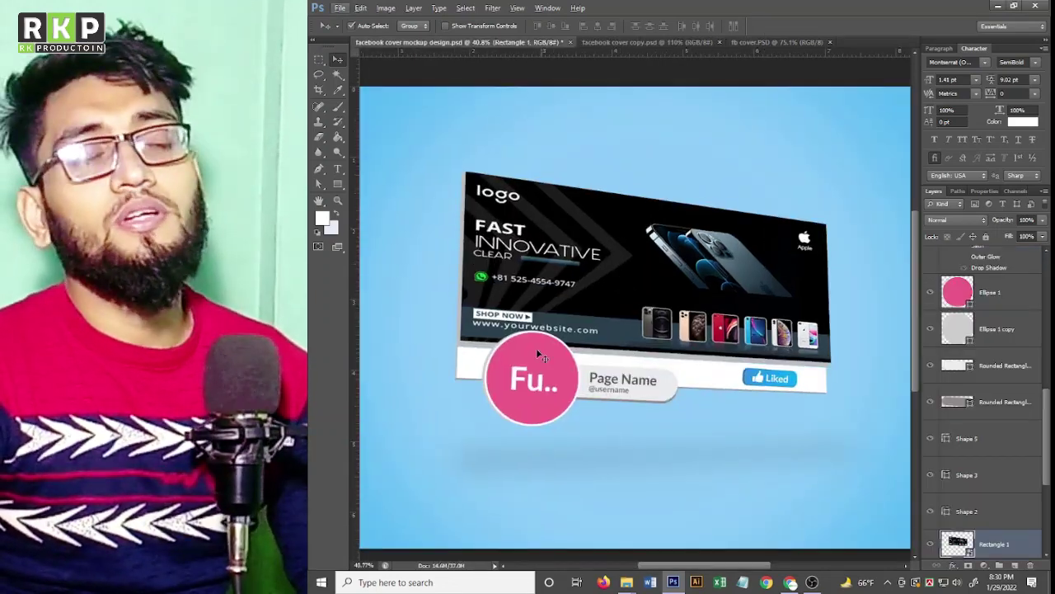
{"action": "left_click", "coordinate": [988, 304]}
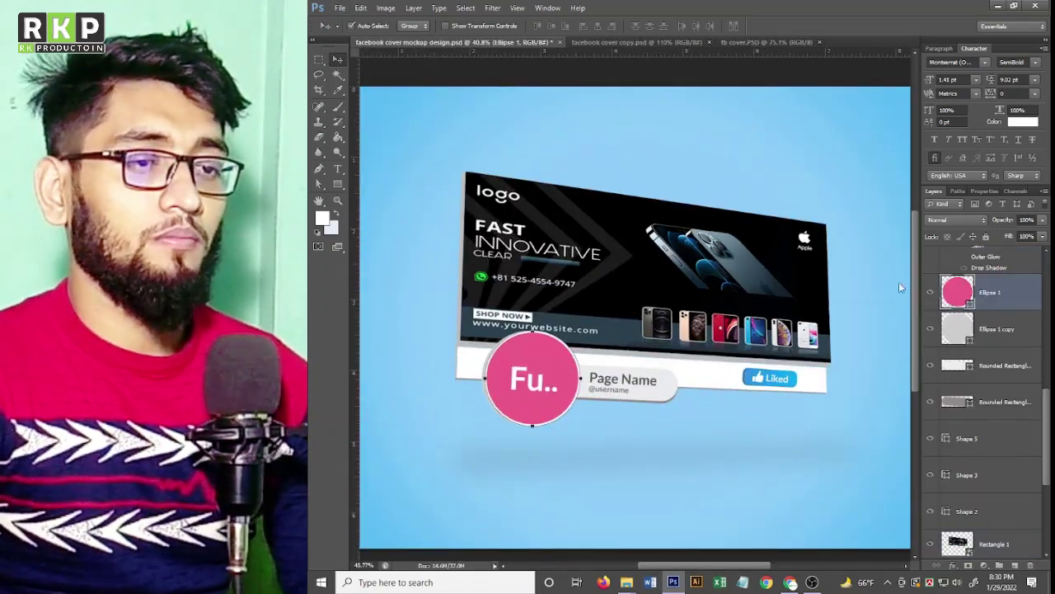
{"action": "double_click", "coordinate": [957, 292]}
{"action": "left_click", "coordinate": [1026, 333]}
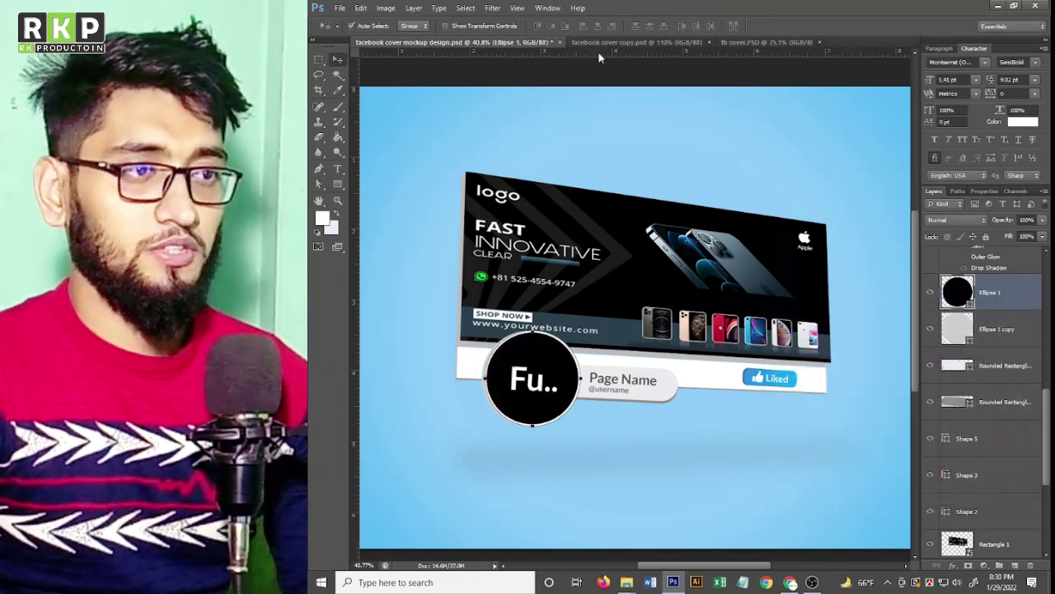
Select the blue background layer and compare it with the Freepik reference mockup.
{"action": "left_click", "coordinate": [534, 113]}
{"action": "scroll", "coordinate": [773, 384], "scroll_direction": "down", "scroll_amount": 1}
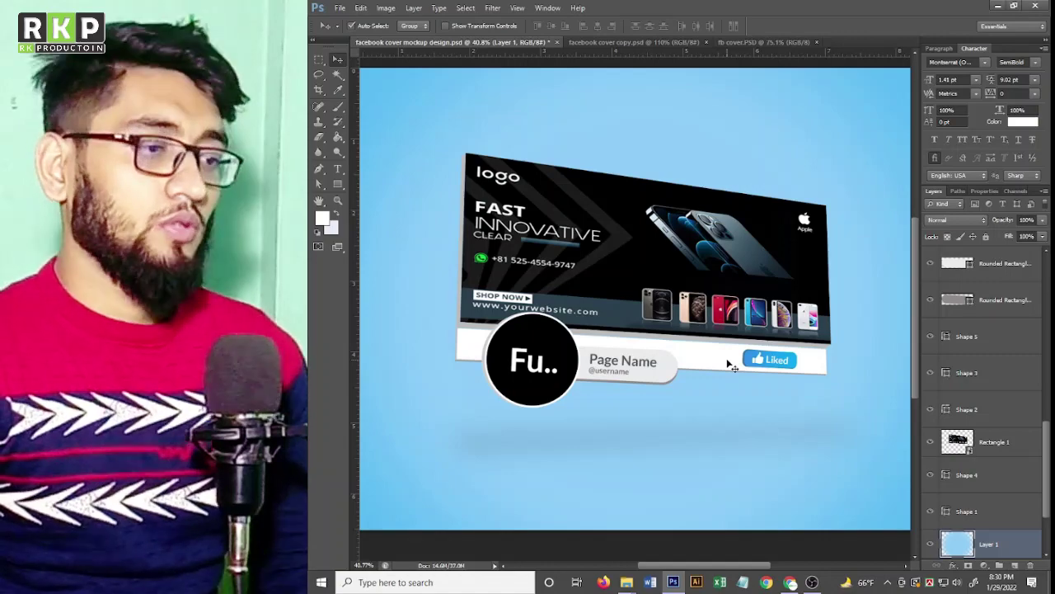
{"action": "left_click", "coordinate": [790, 582]}
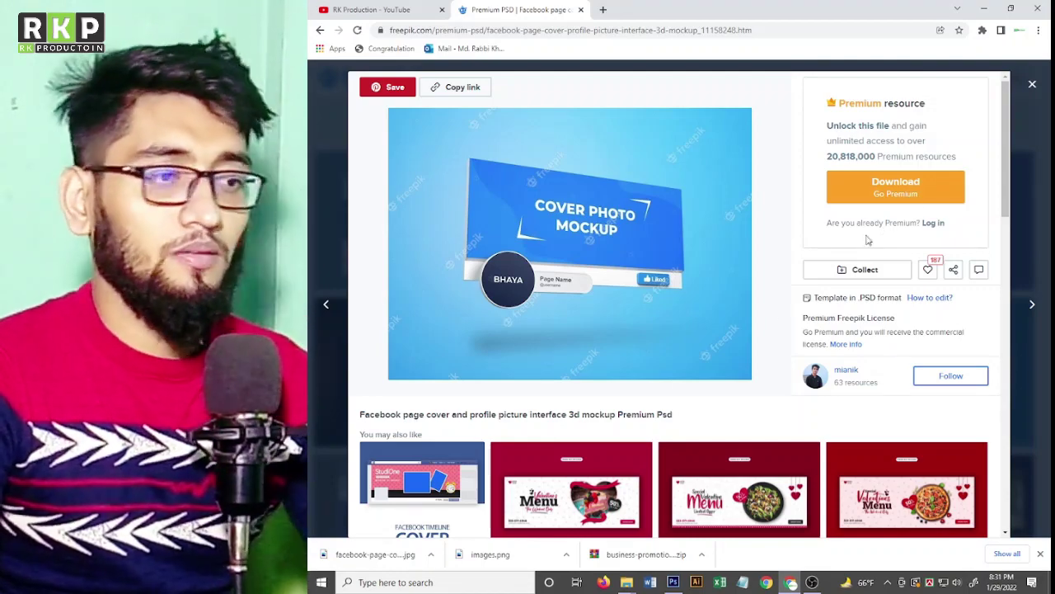
{"action": "left_click", "coordinate": [984, 10]}
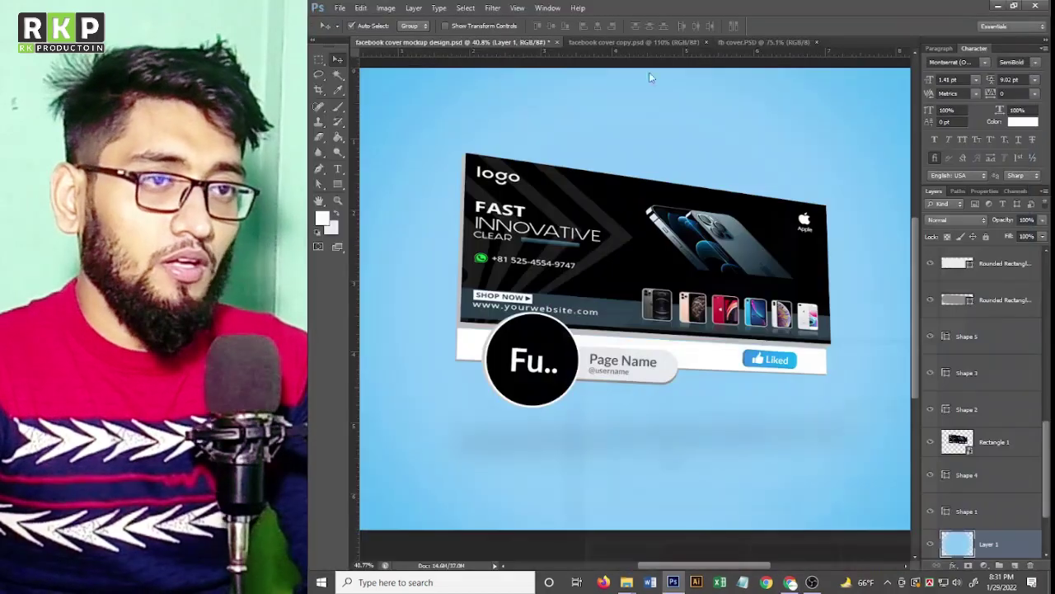
{"action": "scroll", "coordinate": [684, 198], "scroll_direction": "down", "scroll_amount": 1}
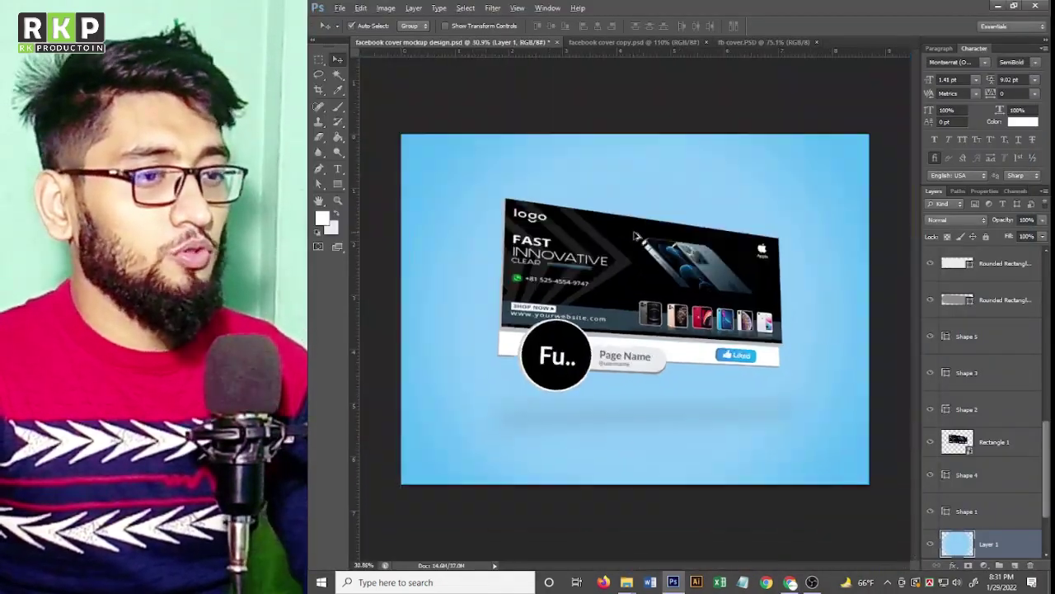
{"action": "scroll", "coordinate": [662, 262], "scroll_direction": "up", "scroll_amount": 2}
{"action": "scroll", "coordinate": [824, 115], "scroll_direction": "down", "scroll_amount": 2}
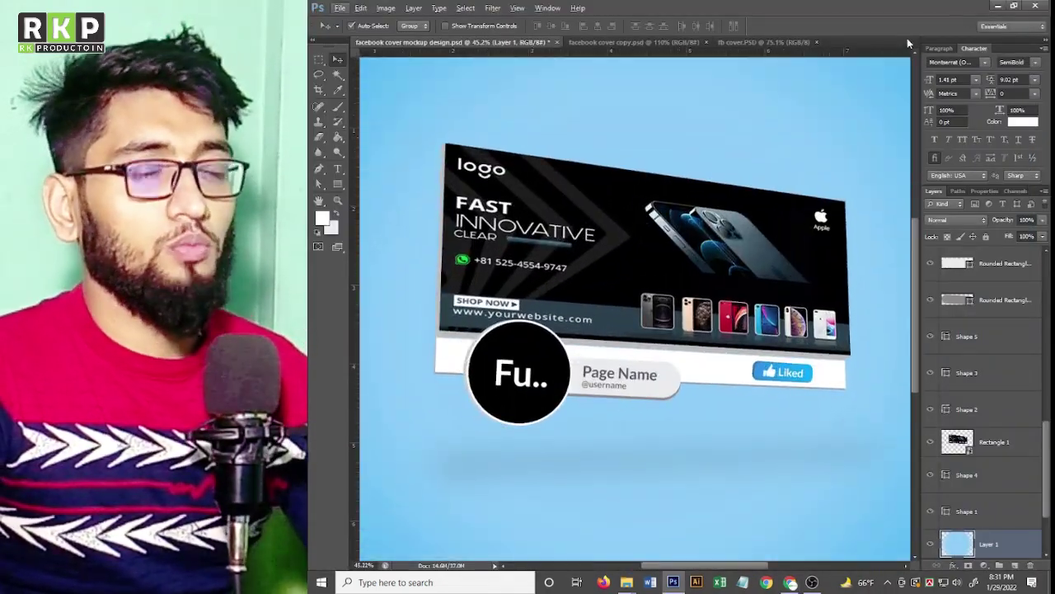
View the downloaded Facebook mockup JPG from the desktop in Photos, then return to Photoshop.
{"action": "left_click", "coordinate": [996, 7]}
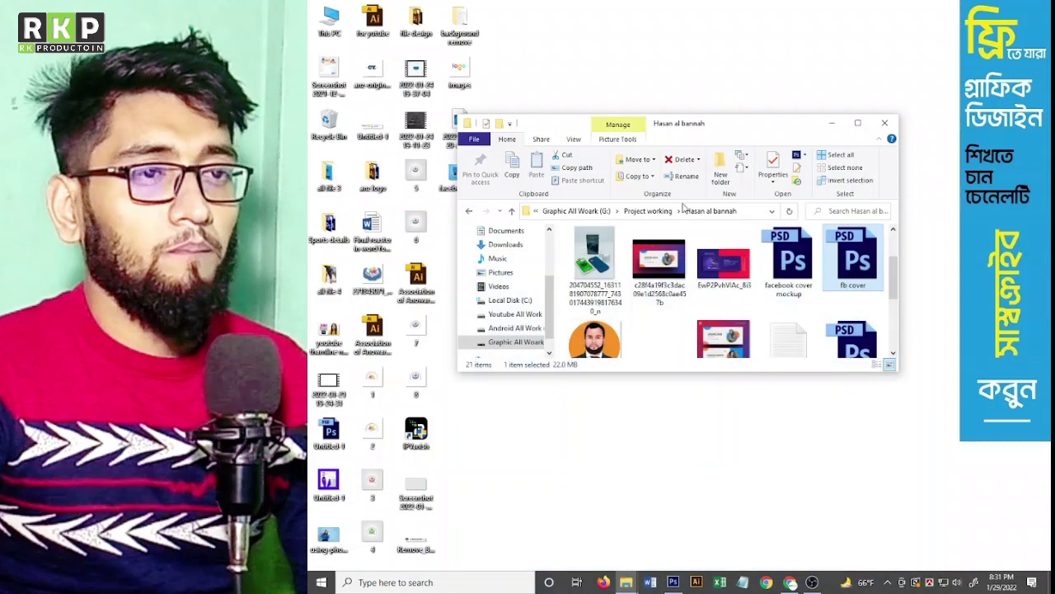
{"action": "left_click", "coordinate": [886, 122]}
{"action": "mouse_move", "coordinate": [459, 173]}
{"action": "left_mouse_down"}
{"action": "mouse_move", "coordinate": [476, 212]}
{"action": "mouse_move", "coordinate": [459, 173]}
{"action": "left_mouse_up"}
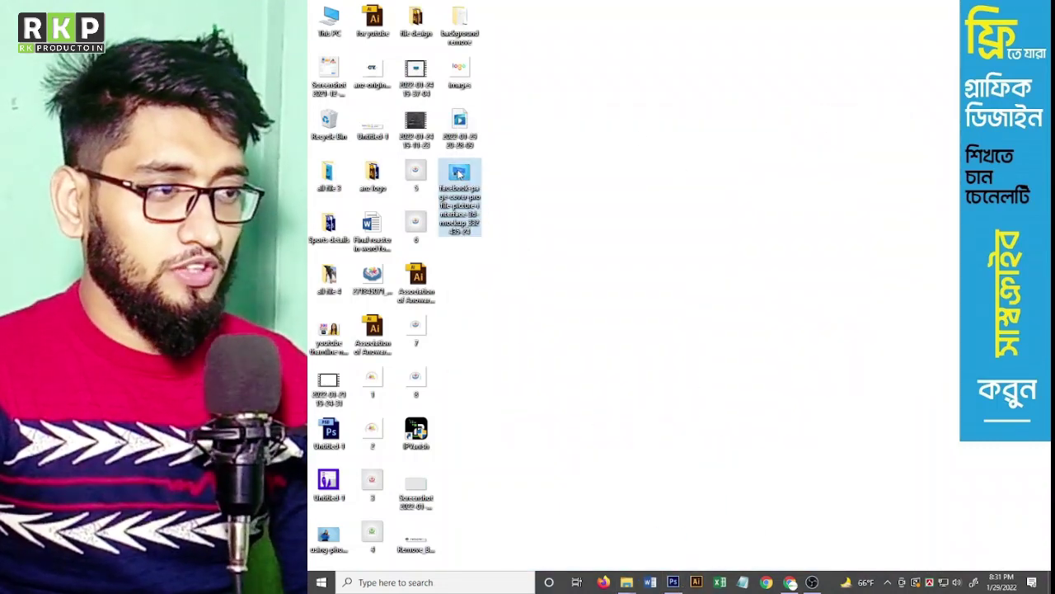
{"action": "double_click", "coordinate": [459, 174]}
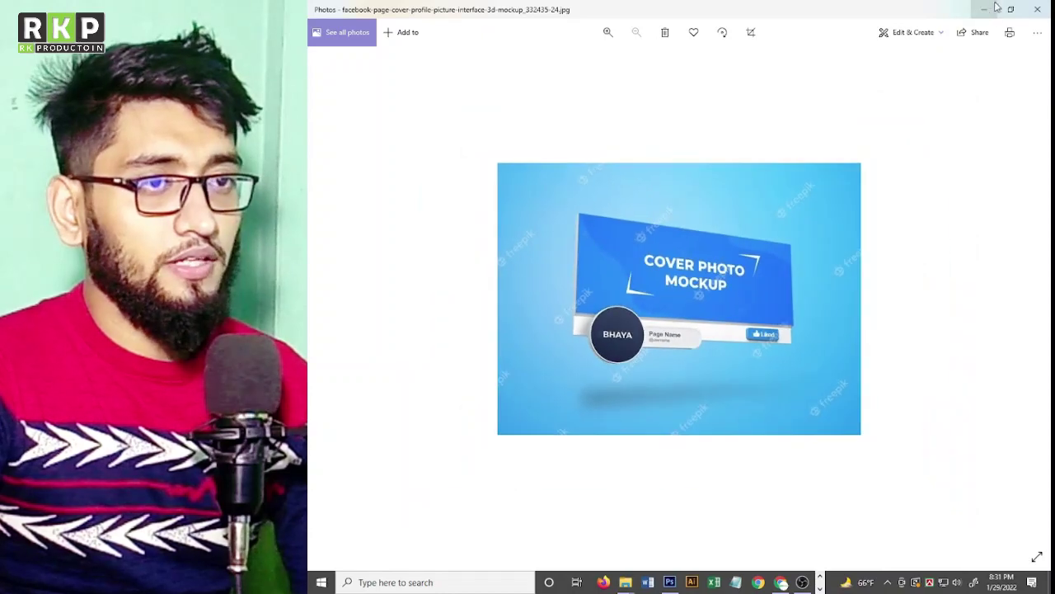
{"action": "left_click", "coordinate": [983, 9]}
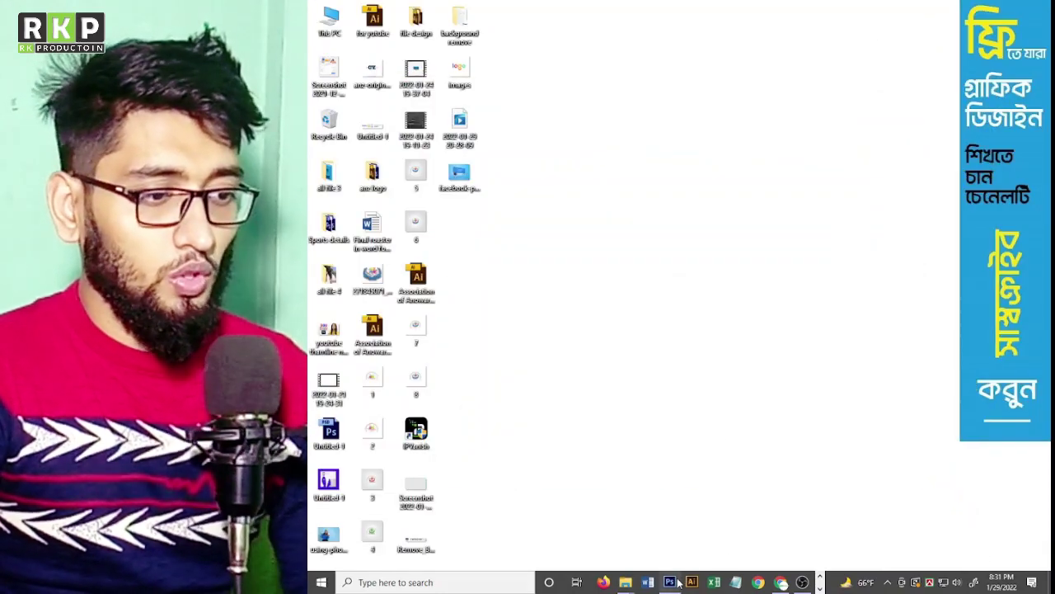
{"action": "left_click", "coordinate": [669, 582]}
Create a new 2000 × 1800 px document at 300 pixels/inch.
{"action": "key", "text": "ctrl+minus"}
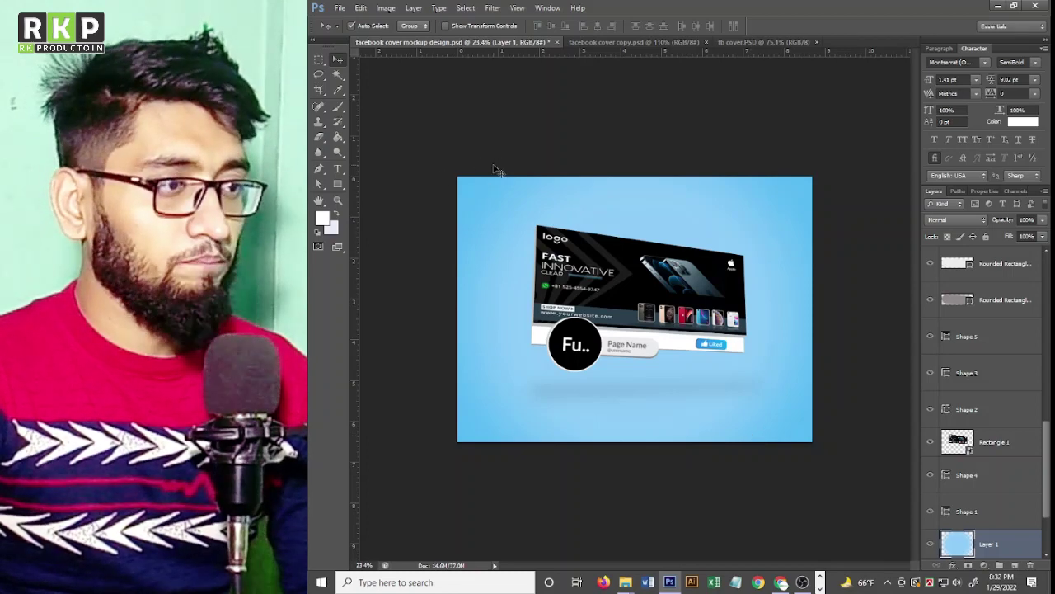
{"action": "left_click", "coordinate": [339, 9]}
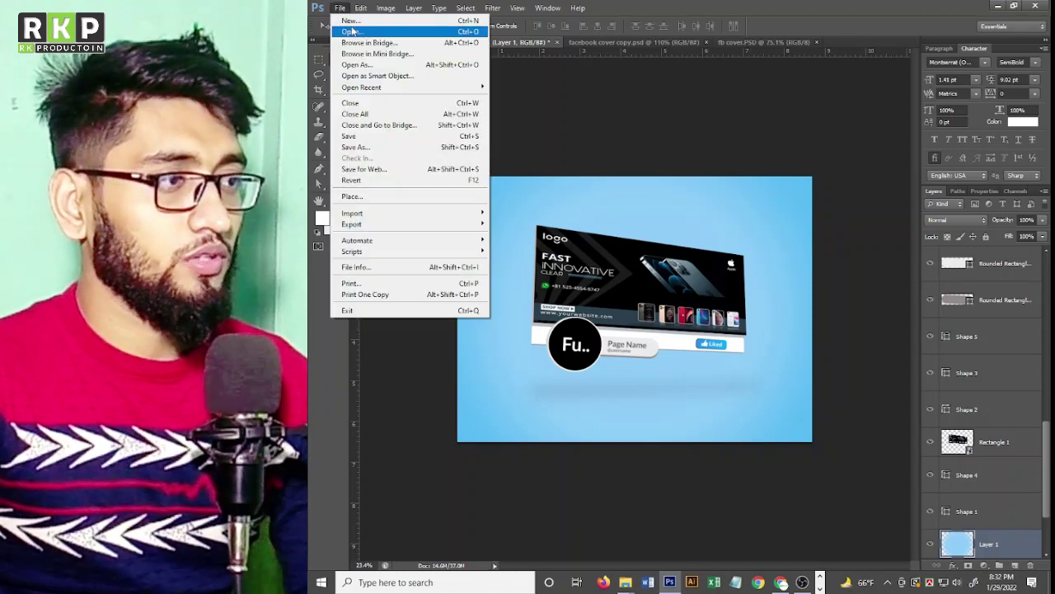
{"action": "left_click", "coordinate": [345, 28]}
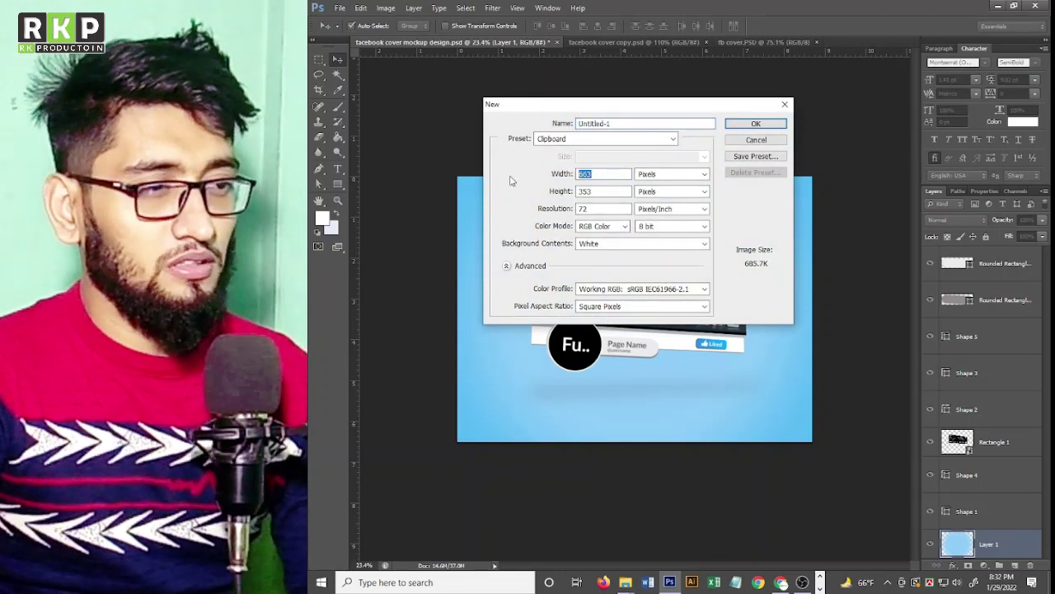
{"action": "type", "text": "2000"}
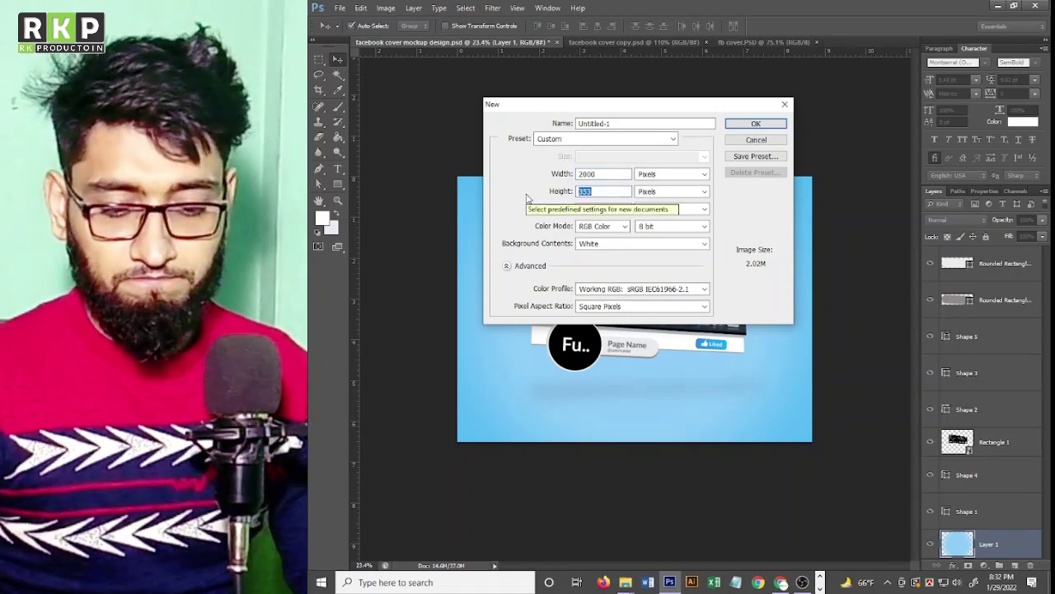
{"action": "type", "text": "1800"}
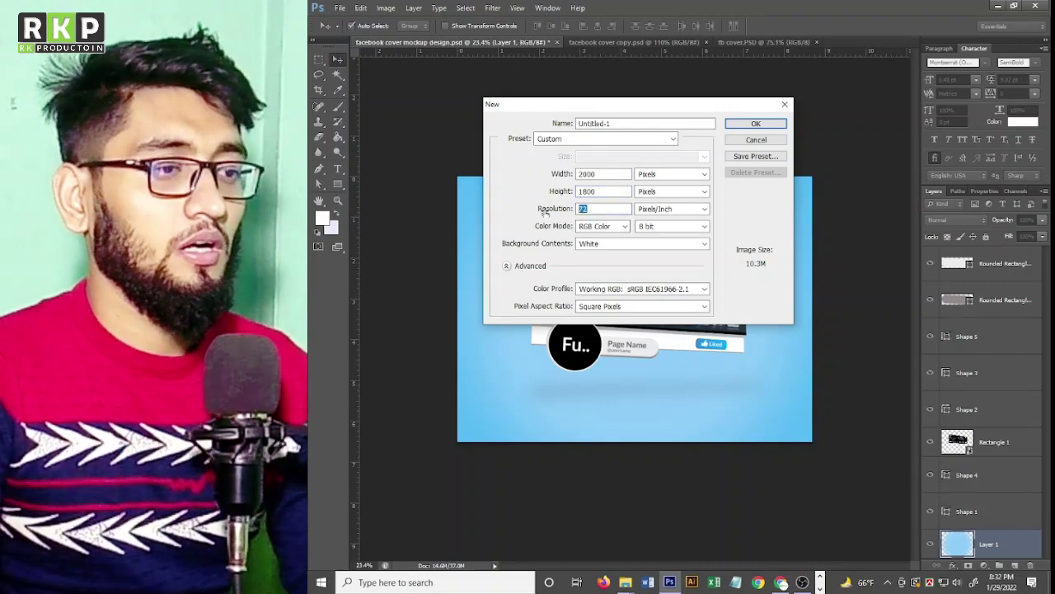
{"action": "type", "text": "300"}
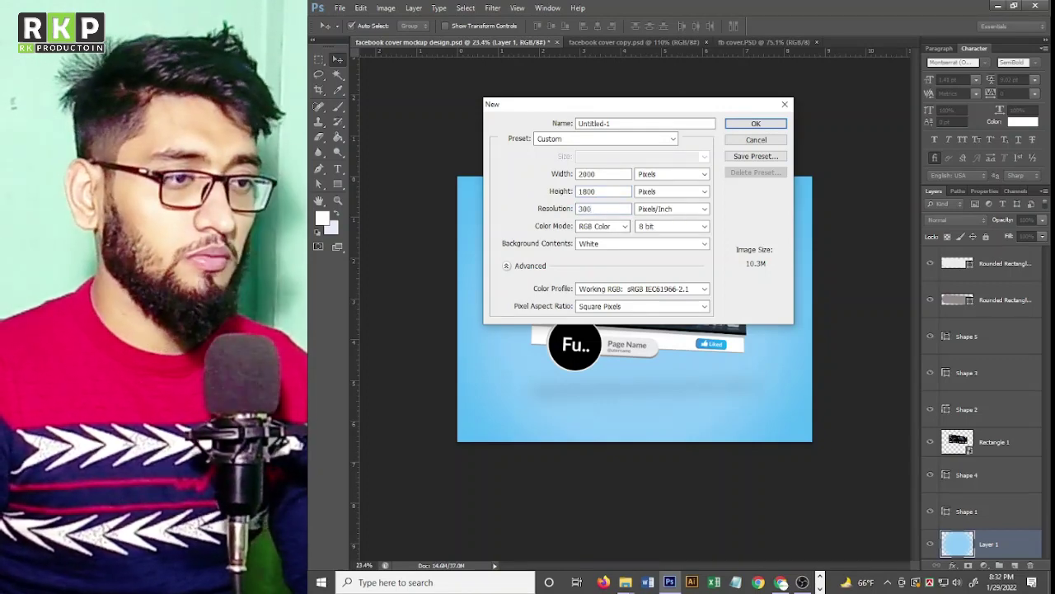
{"action": "left_click", "coordinate": [754, 126]}
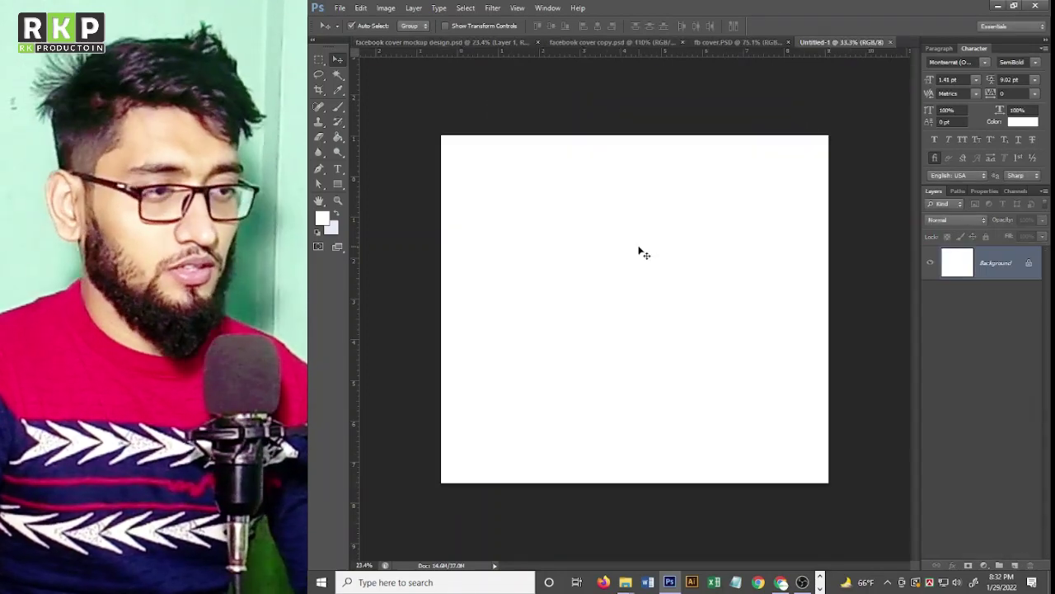
Crop the blank canvas to a shorter height and commit the crop.
{"action": "left_click", "coordinate": [320, 91]}
{"action": "left_click_drag", "start_coordinate": [633, 151], "coordinate": [635, 171]}
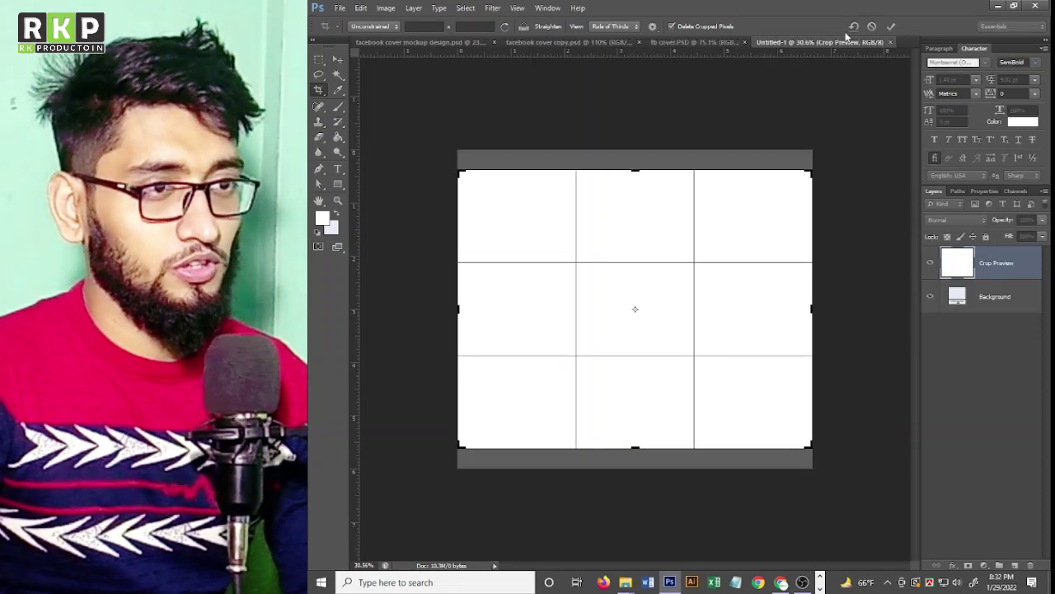
{"action": "left_click", "coordinate": [889, 27]}
{"action": "left_click", "coordinate": [343, 60]}
{"action": "scroll", "coordinate": [600, 196], "scroll_direction": "up", "scroll_amount": 1}
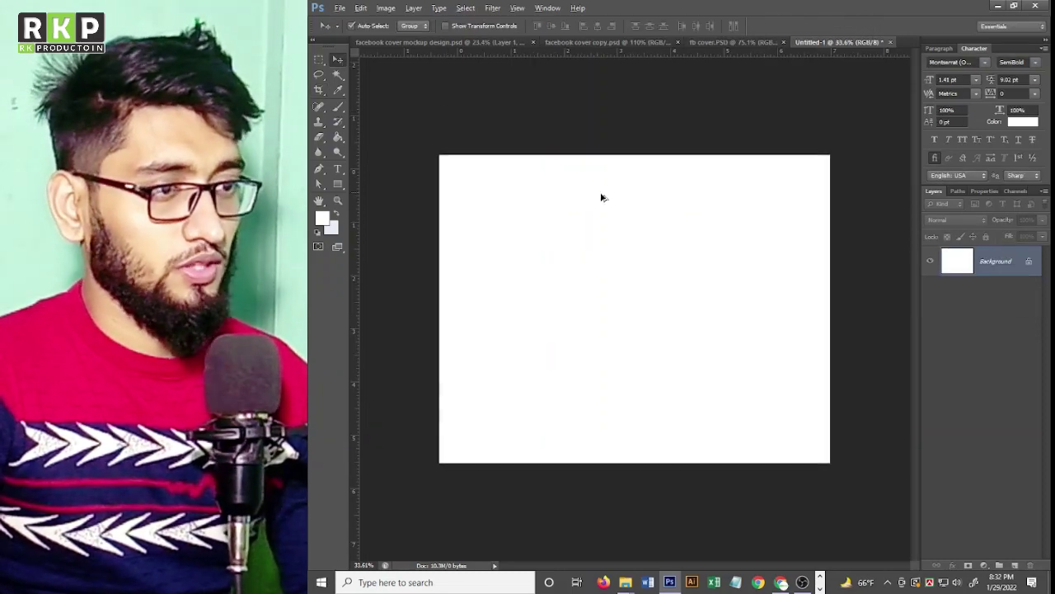
{"action": "scroll", "coordinate": [610, 199], "scroll_direction": "up", "scroll_amount": 2}
{"action": "scroll", "coordinate": [611, 199], "scroll_direction": "down", "scroll_amount": 3}
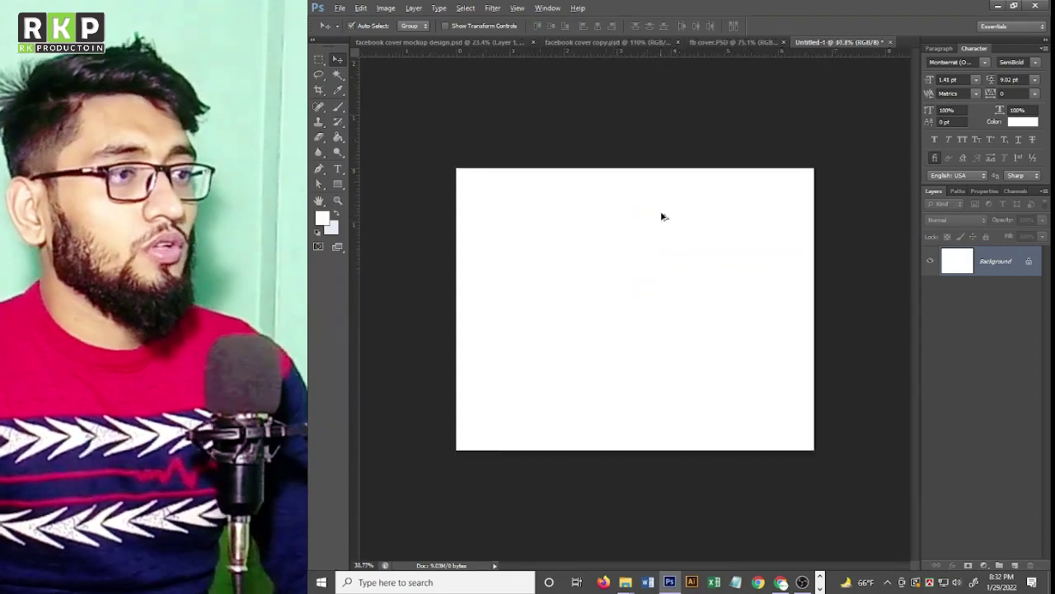
Set the foreground colour to the light blue sampled from the mockup's background.
{"action": "left_click", "coordinate": [416, 43]}
{"action": "left_click", "coordinate": [322, 218]}
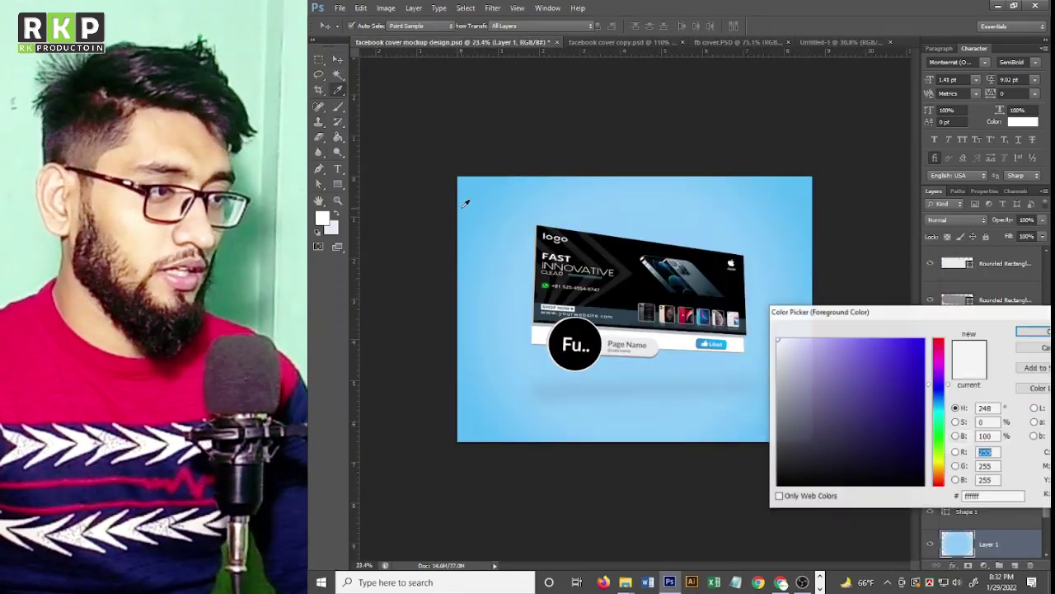
{"action": "left_click", "coordinate": [462, 179]}
{"action": "left_click", "coordinate": [1034, 331]}
{"action": "key", "text": "v"}
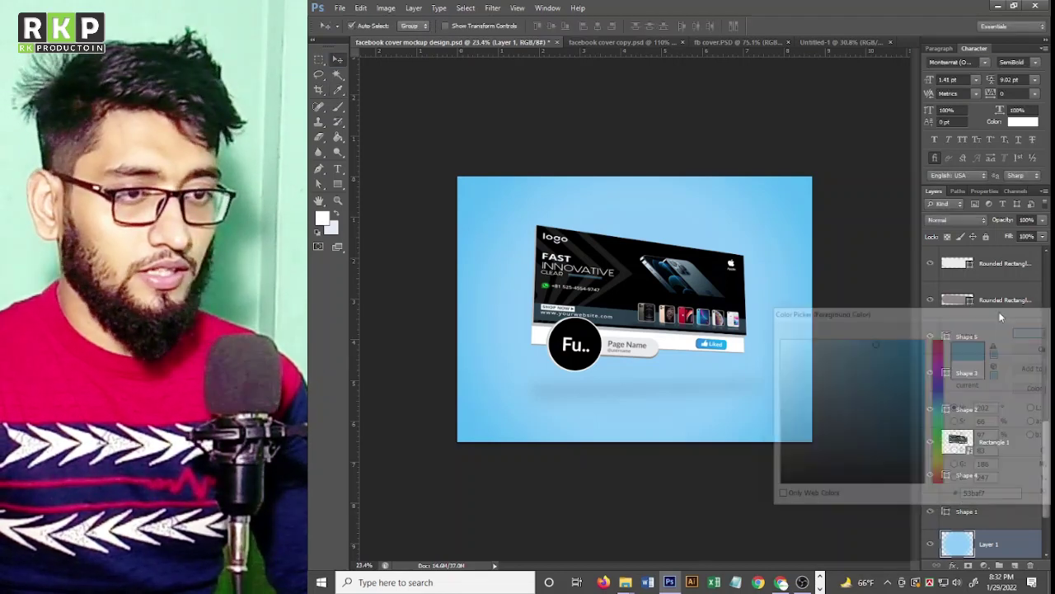
{"action": "left_click", "coordinate": [825, 42]}
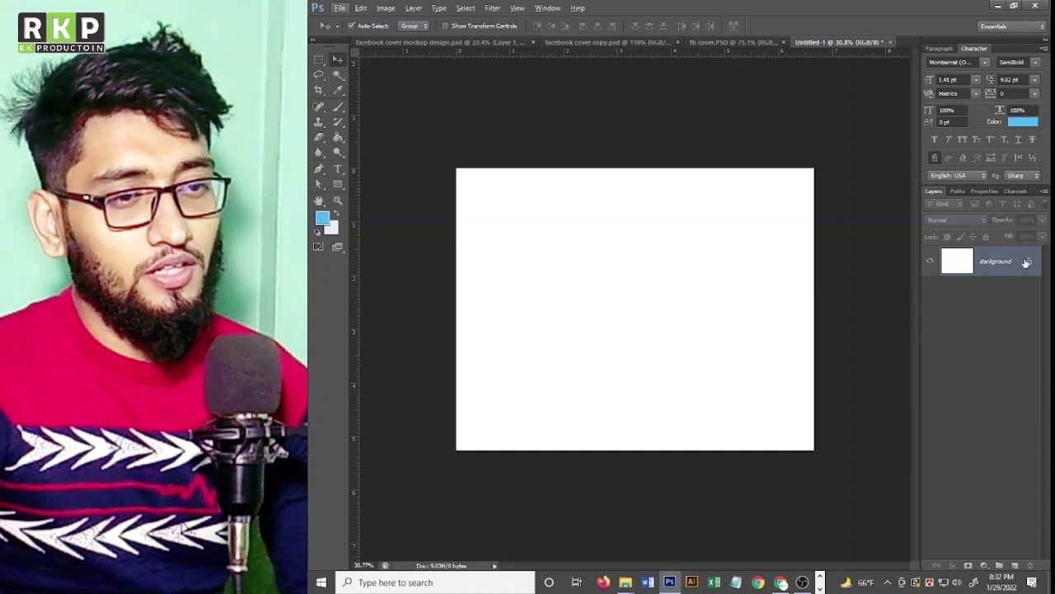
Unlock the background as Layer 0 and give it a light-blue Color Overlay.
{"action": "double_click", "coordinate": [957, 266], "text": "alt"}
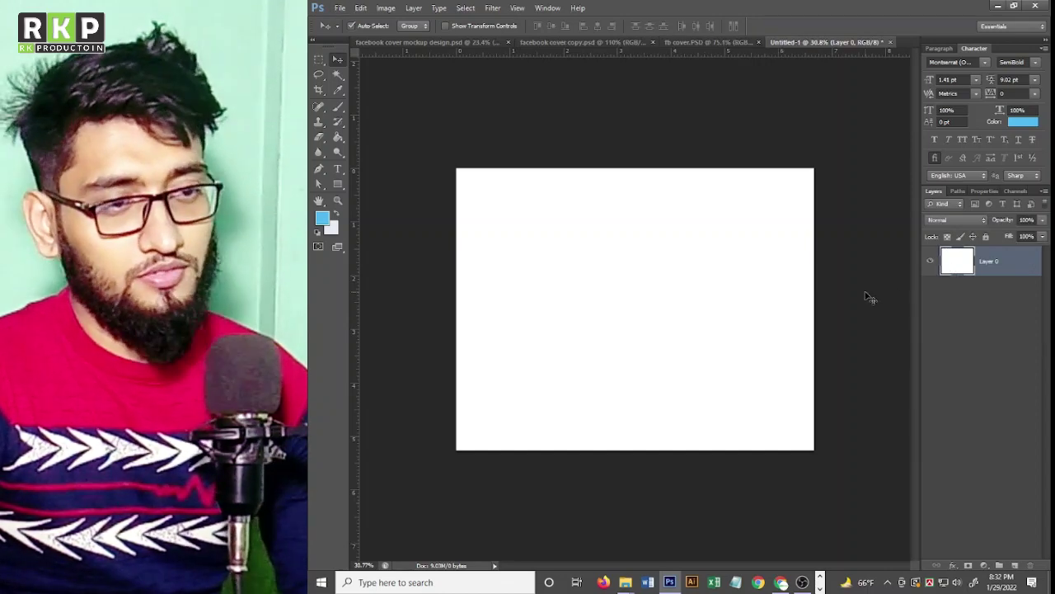
{"action": "scroll", "coordinate": [866, 413], "scroll_direction": "down", "scroll_amount": 1}
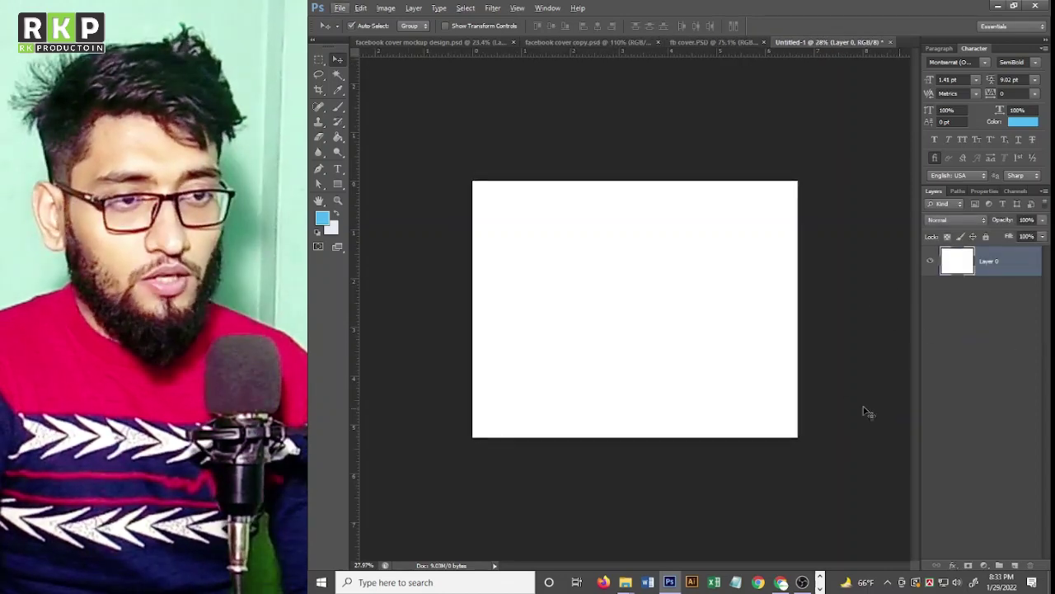
{"action": "left_click", "coordinate": [954, 567]}
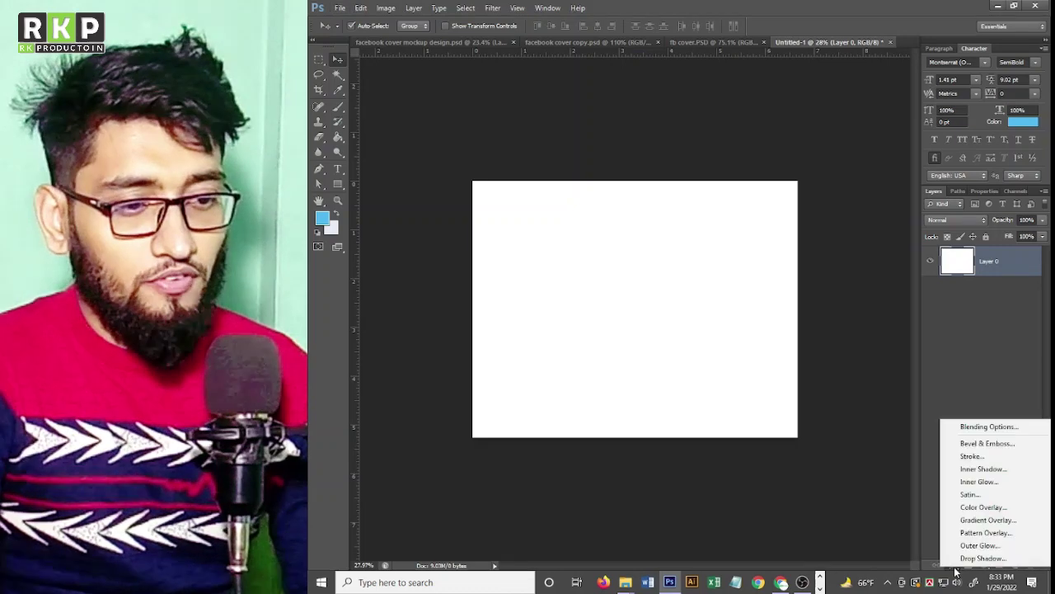
{"action": "left_click", "coordinate": [996, 511]}
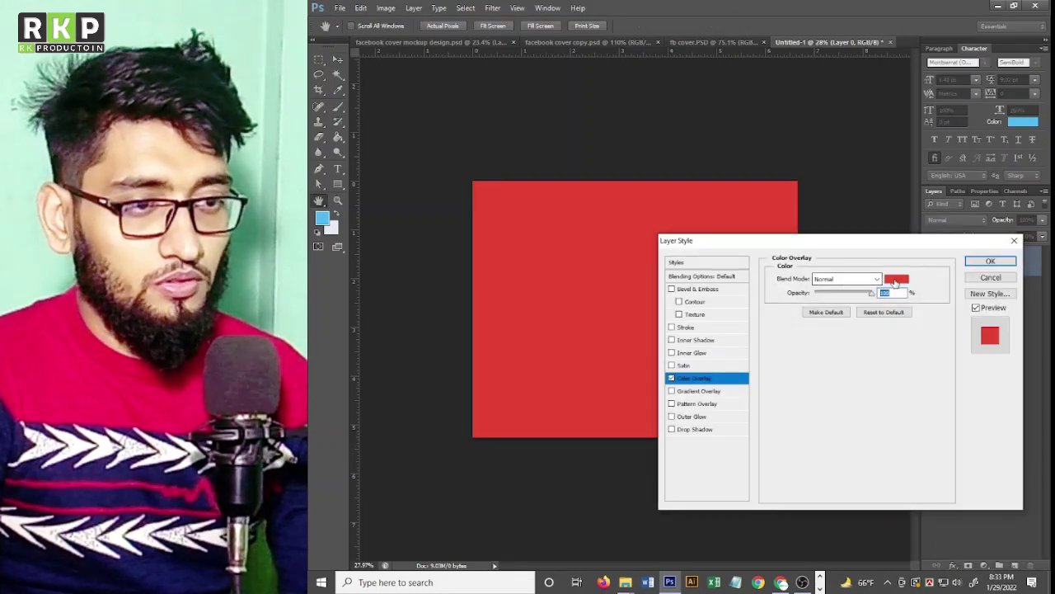
{"action": "left_click", "coordinate": [895, 280]}
{"action": "left_click", "coordinate": [323, 218]}
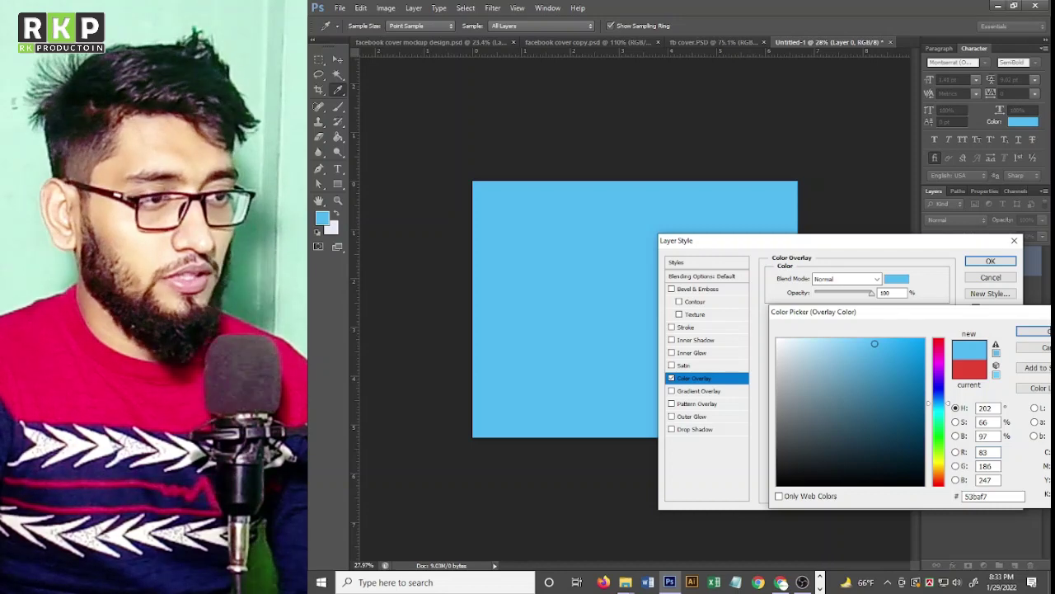
{"action": "left_click", "coordinate": [1032, 331]}
{"action": "left_click", "coordinate": [990, 261]}
{"action": "key", "text": "ctrl+Tab"}
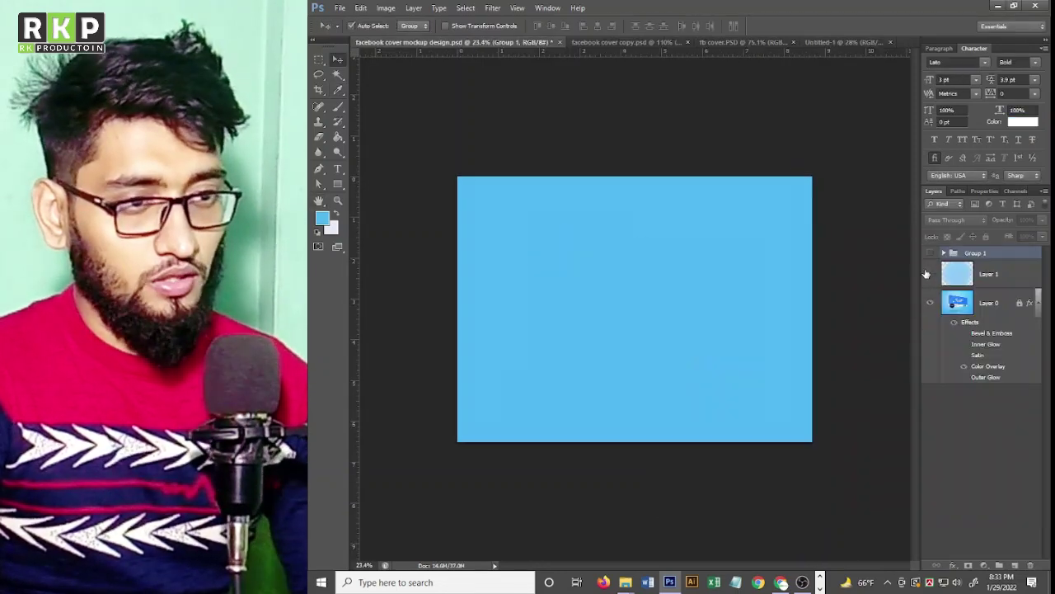
Compare against the mockup's glow layer, reorder the document tabs, and add empty Layer 1.
{"action": "left_click", "coordinate": [930, 274]}
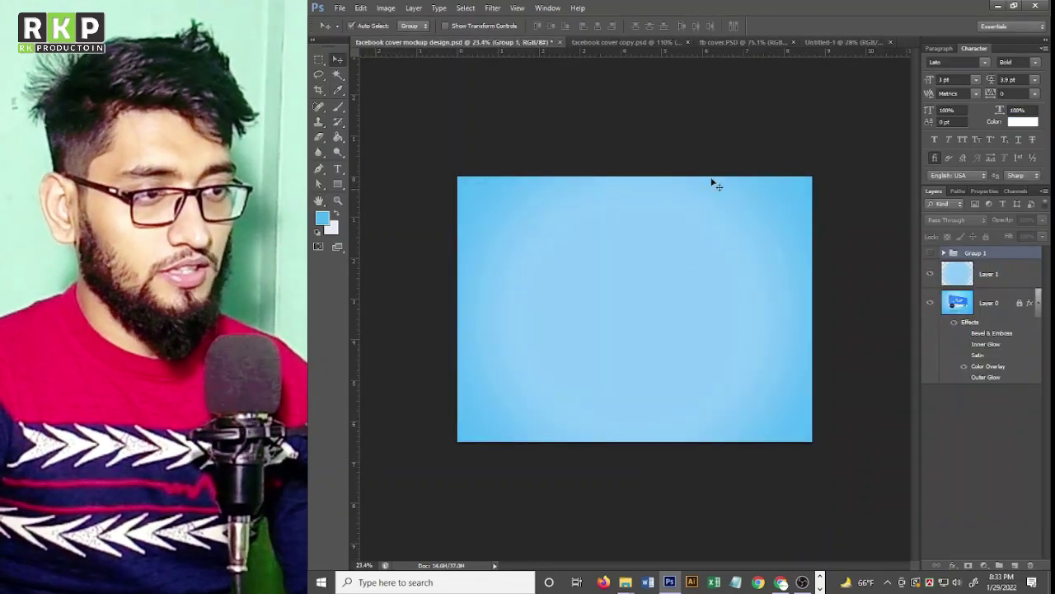
{"action": "left_click", "coordinate": [930, 274]}
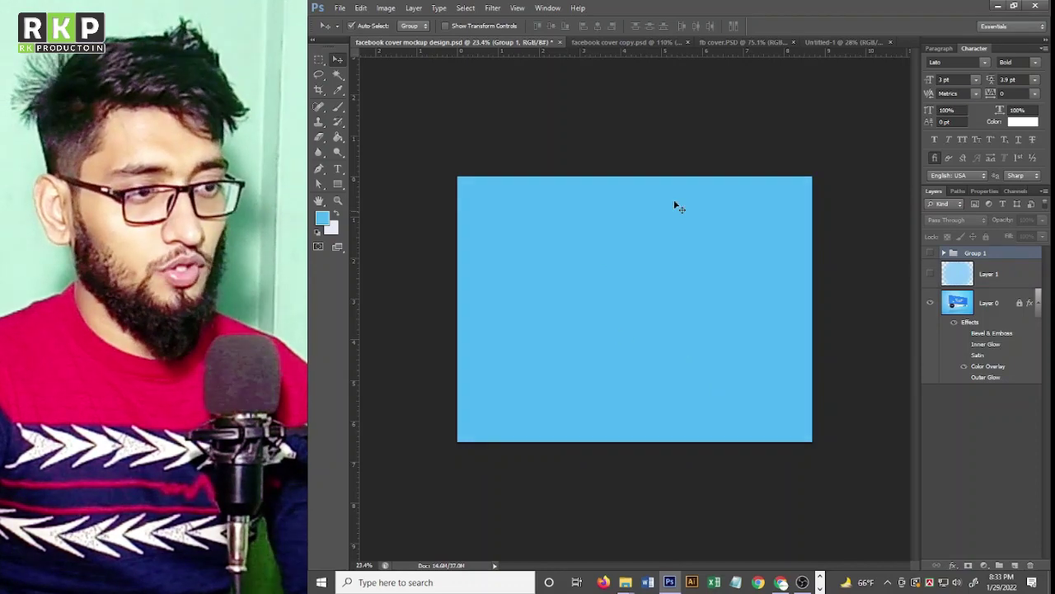
{"action": "left_click", "coordinate": [837, 42]}
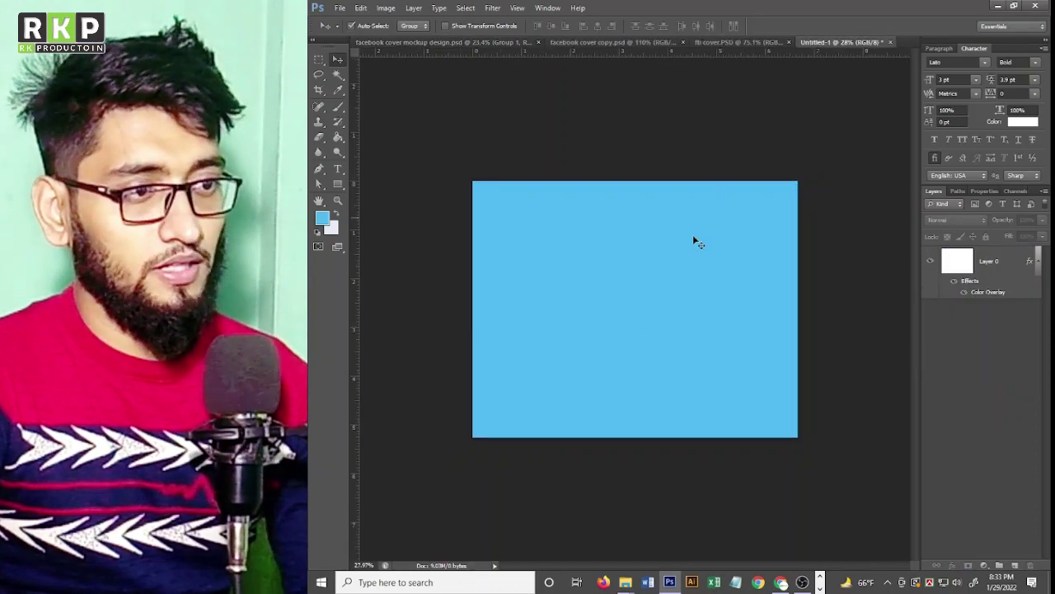
{"action": "left_click", "coordinate": [727, 43]}
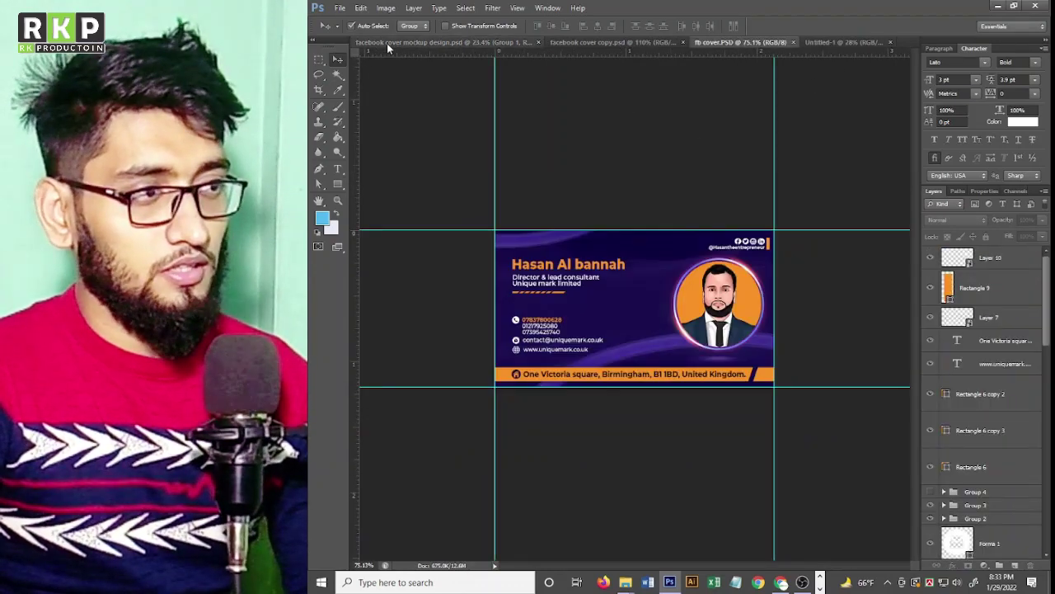
{"action": "left_click_drag", "start_coordinate": [386, 43], "coordinate": [659, 42]}
{"action": "left_click", "coordinate": [663, 41]}
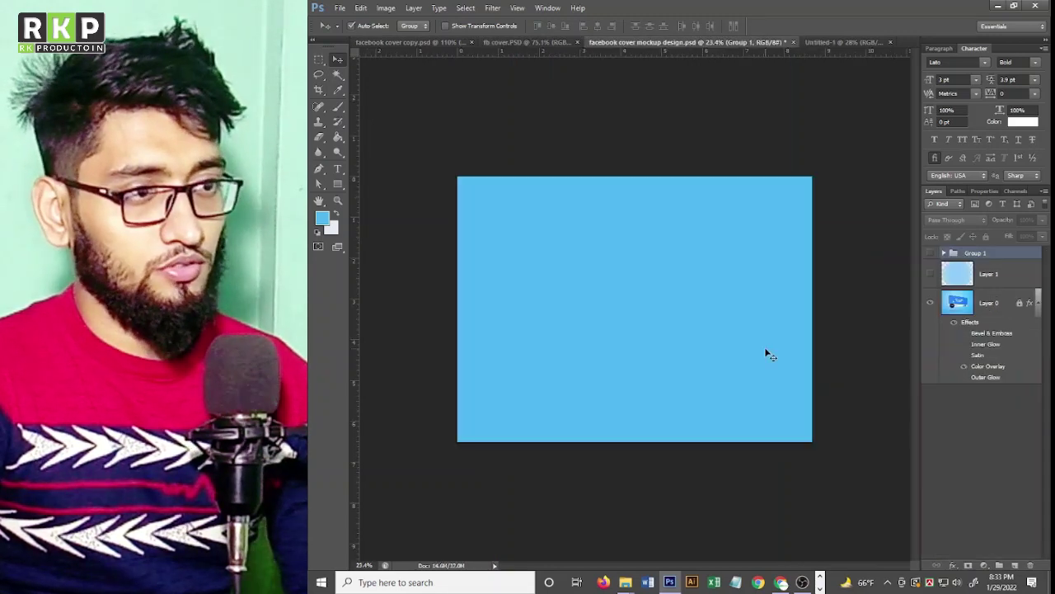
{"action": "left_click", "coordinate": [931, 276]}
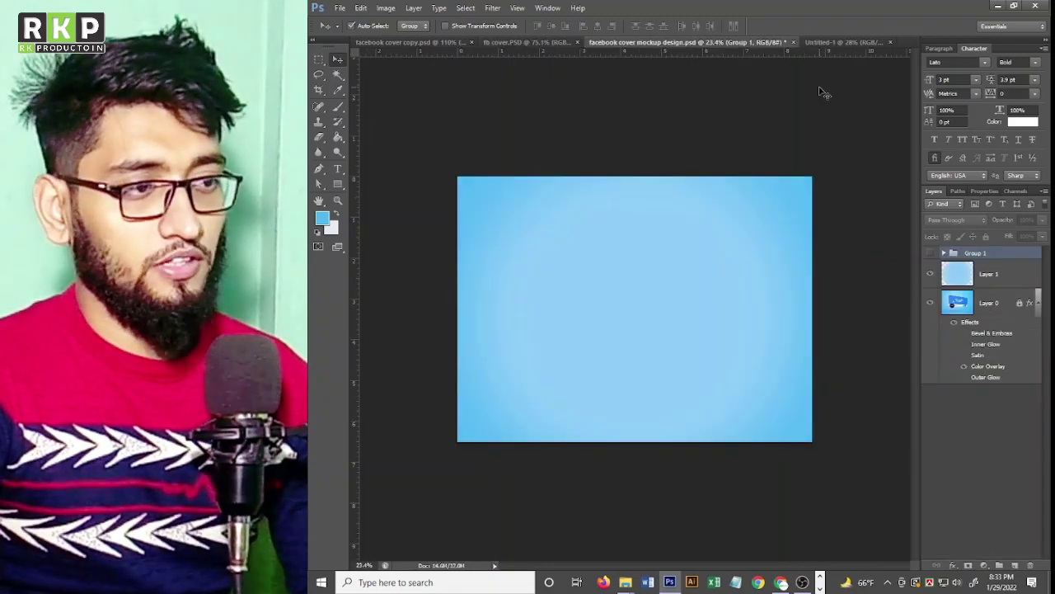
{"action": "left_click", "coordinate": [836, 42]}
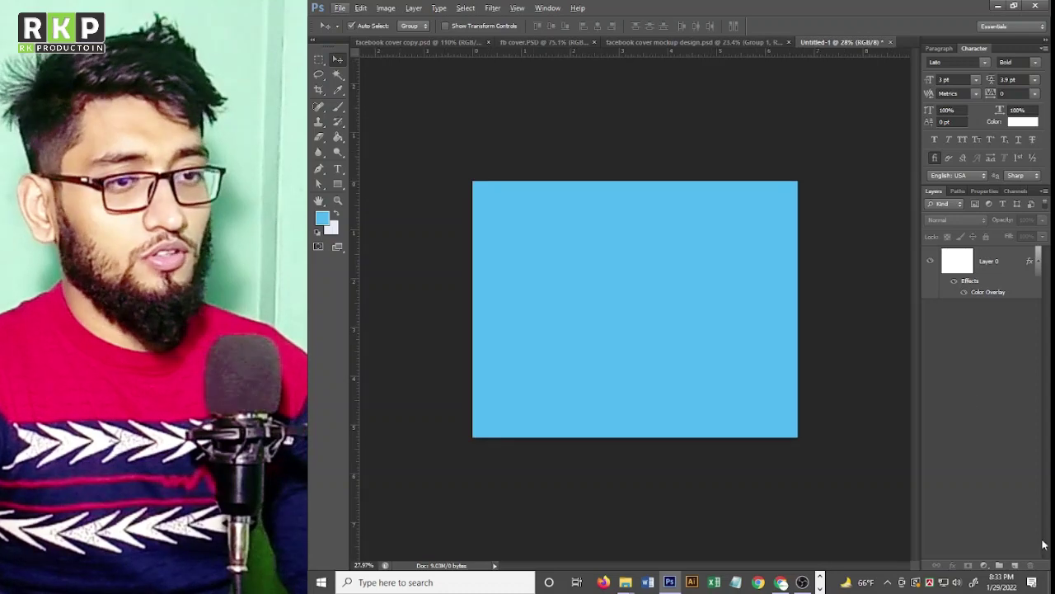
{"action": "left_click", "coordinate": [1016, 566]}
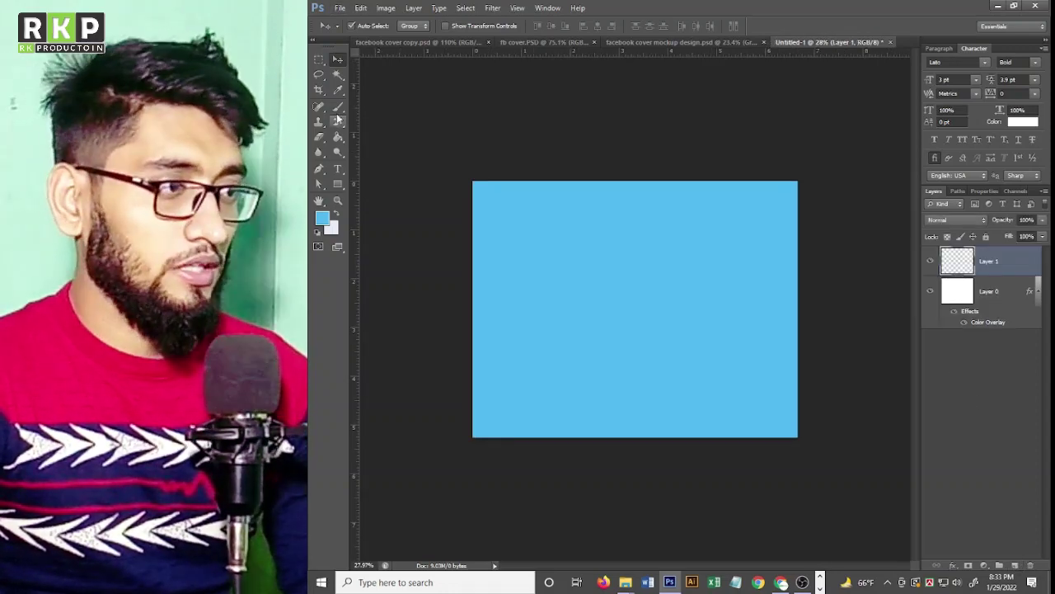
Set the foreground to a light blue and paint a large soft glow at the canvas centre.
{"action": "left_click", "coordinate": [322, 218]}
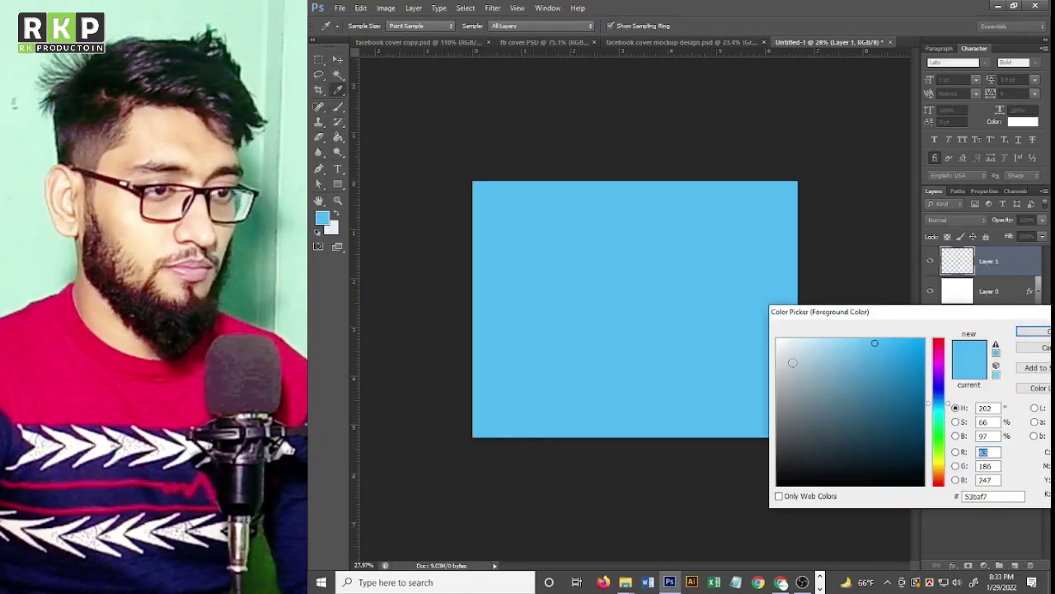
{"action": "left_click", "coordinate": [821, 344]}
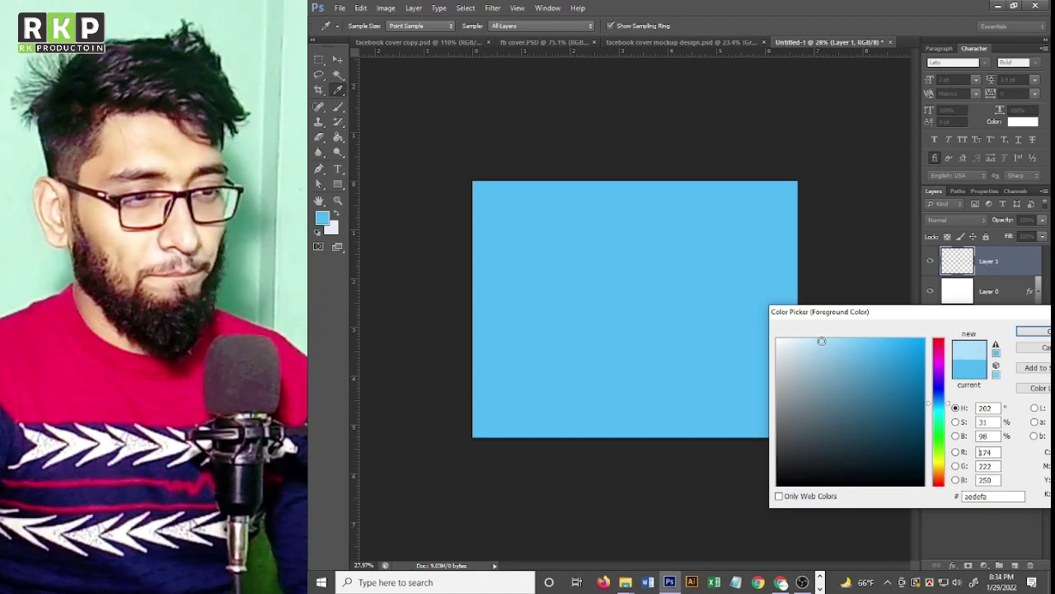
{"action": "left_click", "coordinate": [608, 226]}
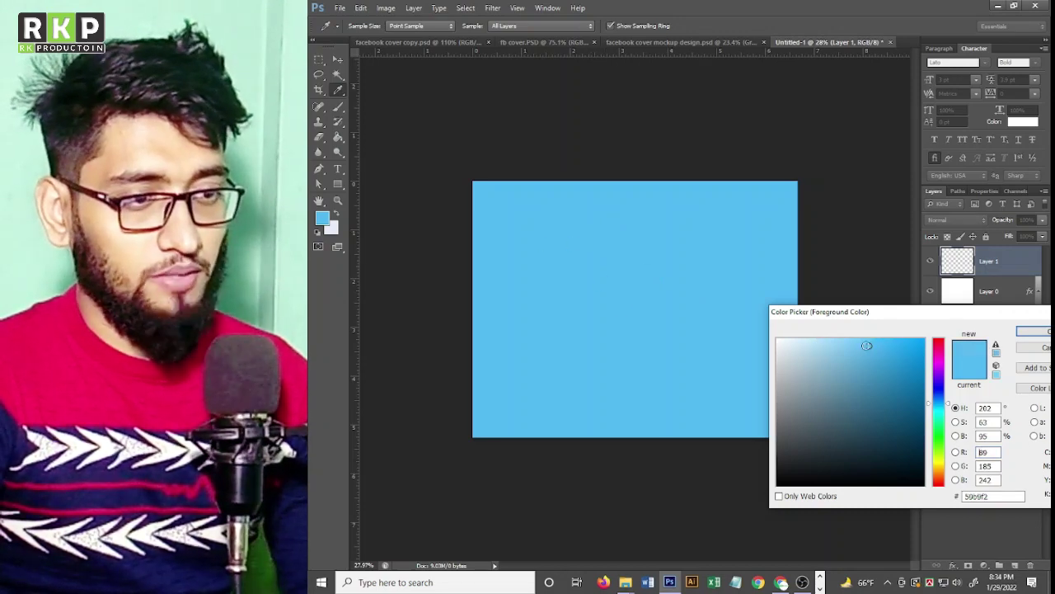
{"action": "left_click_drag", "start_coordinate": [875, 345], "coordinate": [834, 343]}
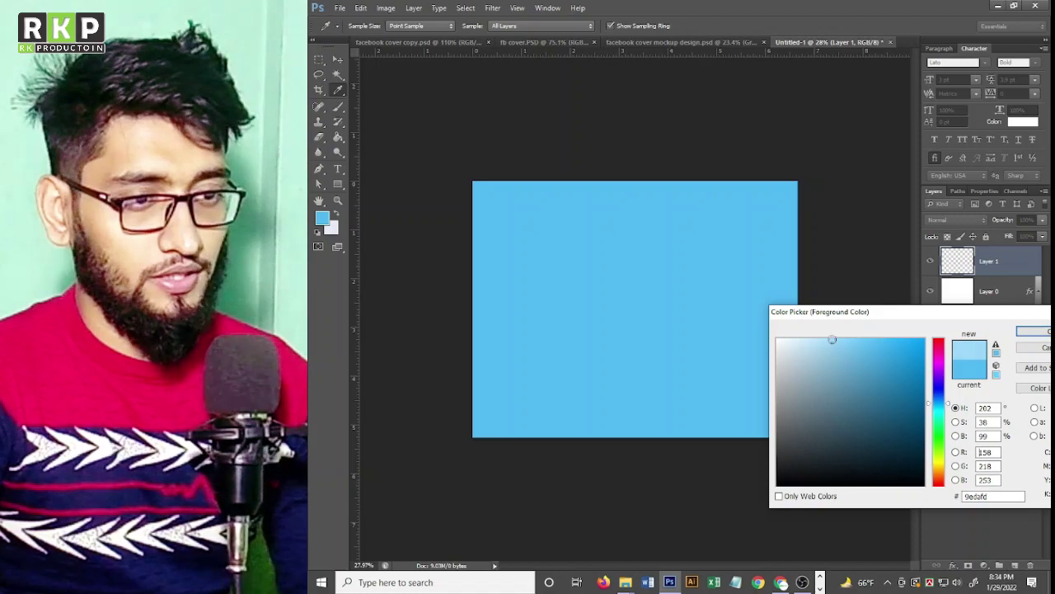
{"action": "left_click", "coordinate": [1032, 331]}
{"action": "key", "text": "b"}
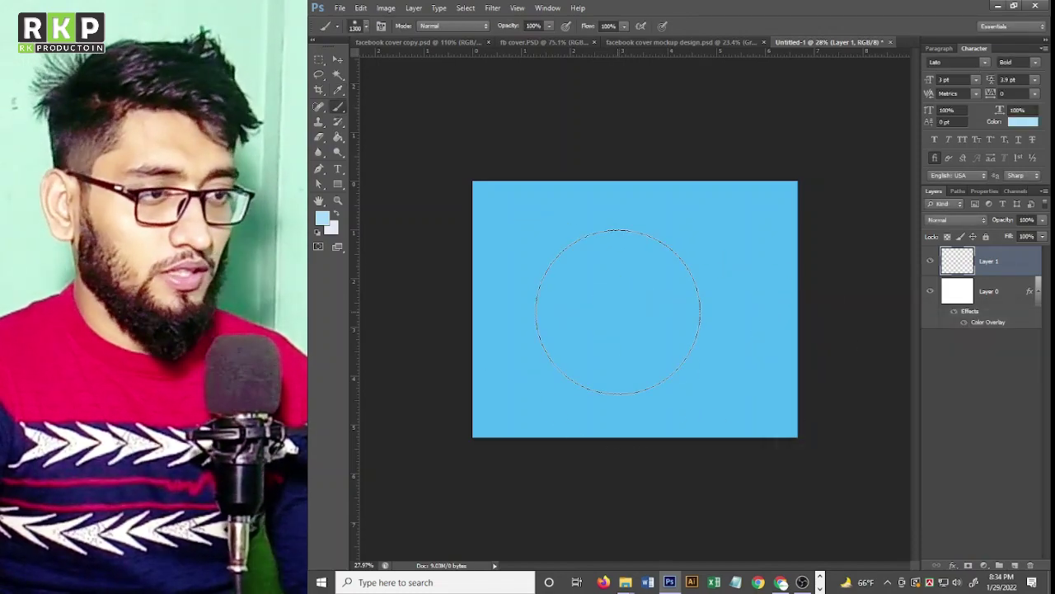
{"action": "key", "text": "bracketright"}
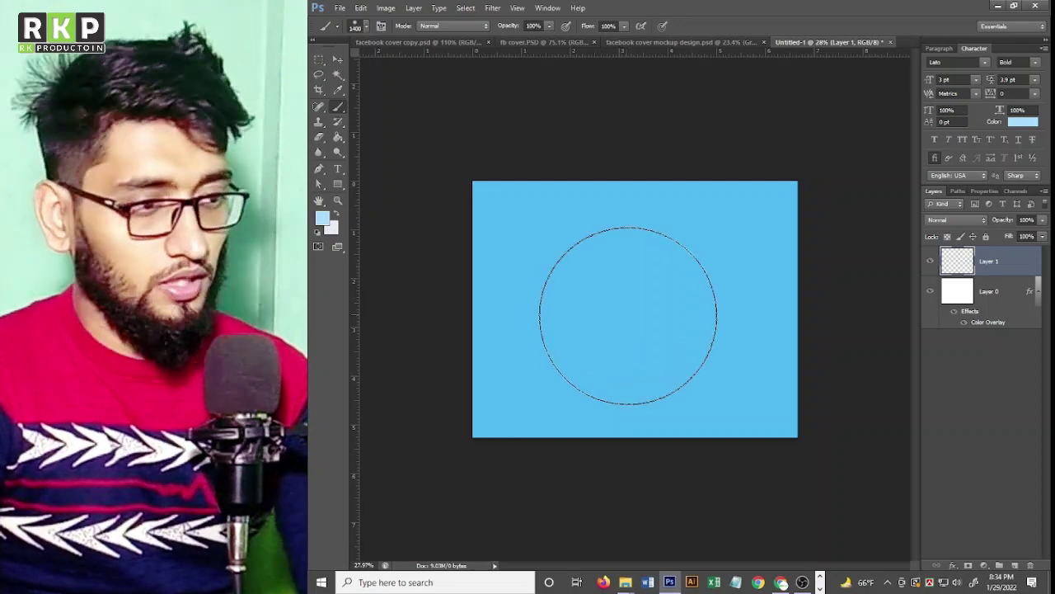
{"action": "key", "text": "bracketright"}
{"action": "key", "text": "bracketright"}
{"action": "key", "text": "bracketright"}
{"action": "key", "text": "bracketright"}
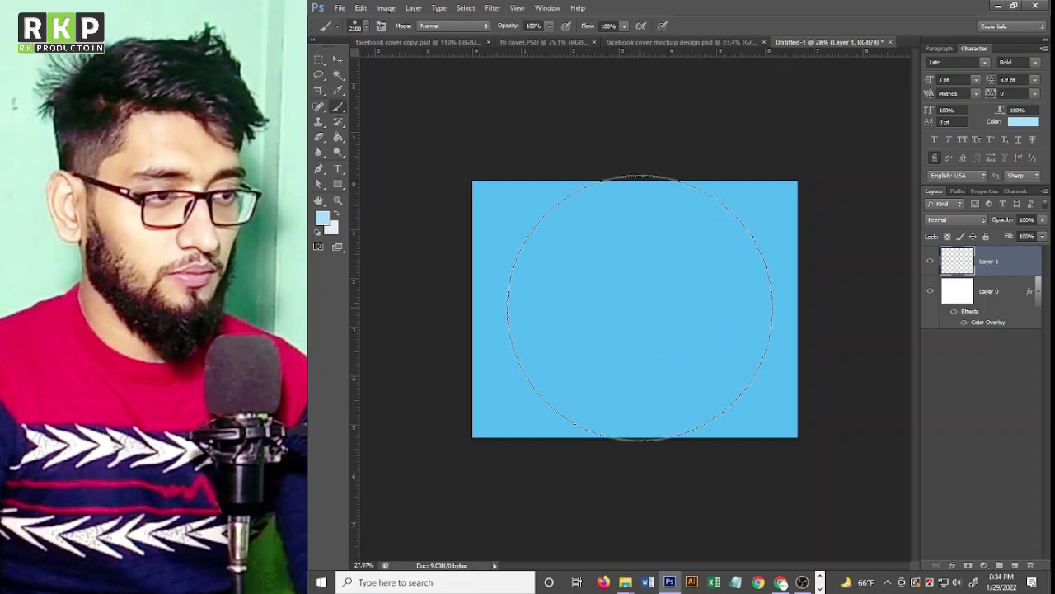
{"action": "left_click", "coordinate": [640, 307]}
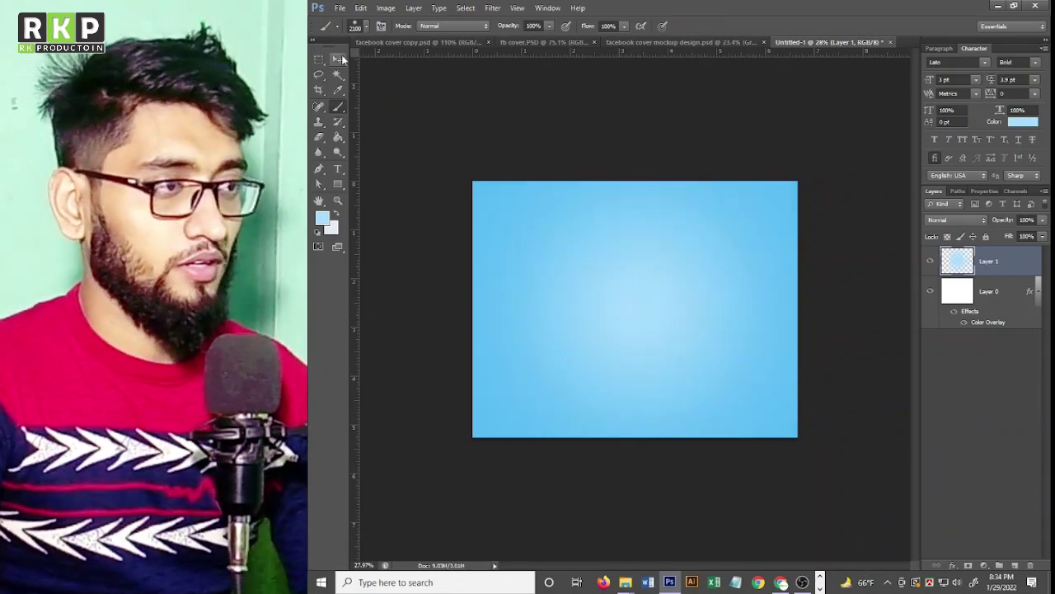
Lower Layer 1's opacity to 79% and drag the layer onto the mockup document.
{"action": "left_click", "coordinate": [341, 58]}
{"action": "left_click", "coordinate": [643, 123]}
{"action": "scroll", "coordinate": [660, 313], "scroll_direction": "down", "scroll_amount": 2}
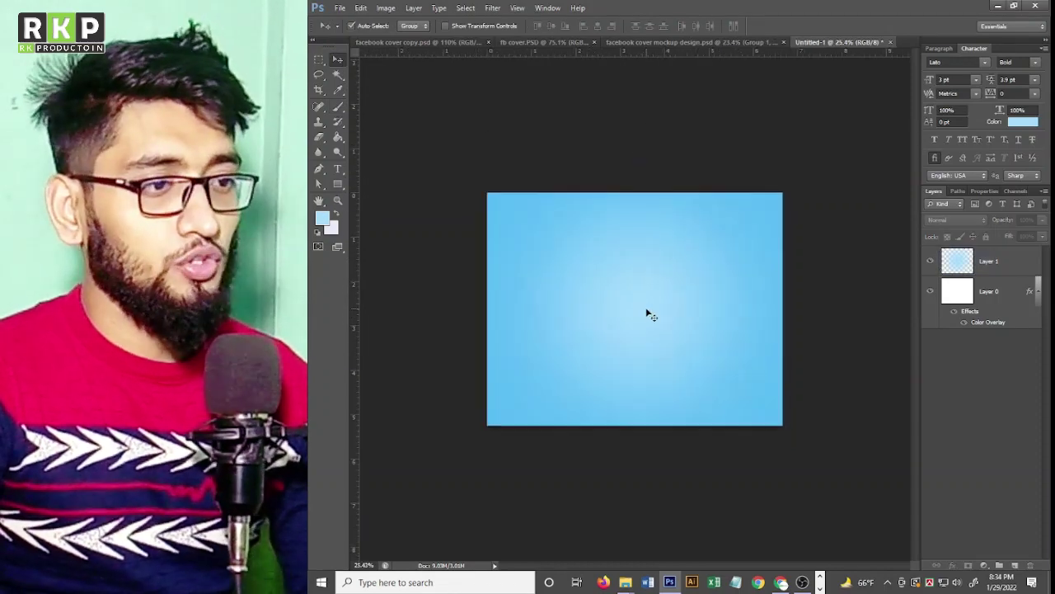
{"action": "left_click", "coordinate": [648, 314]}
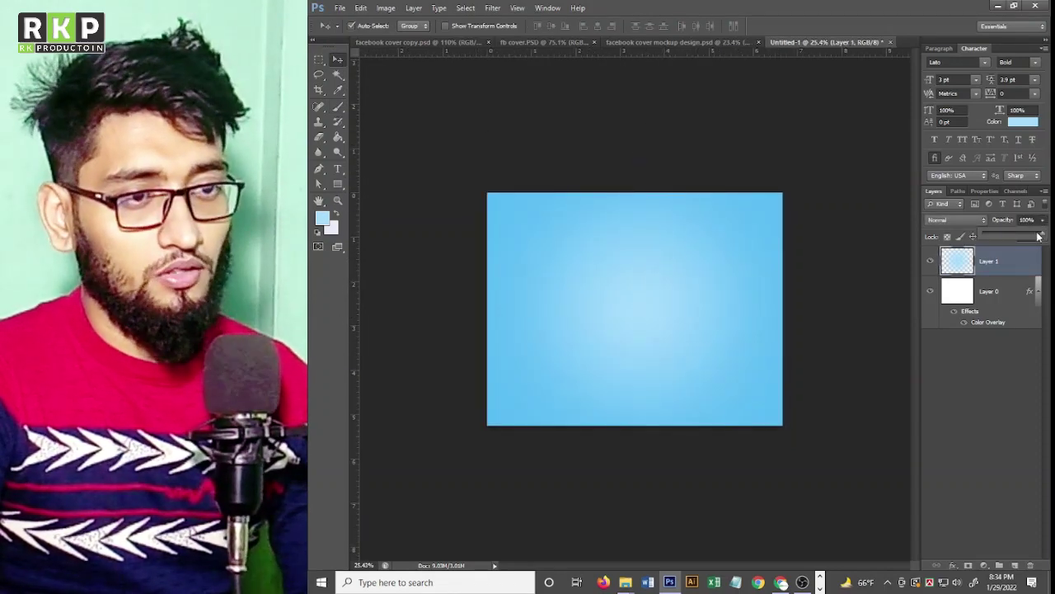
{"action": "left_click_drag", "start_coordinate": [1037, 237], "coordinate": [1032, 239]}
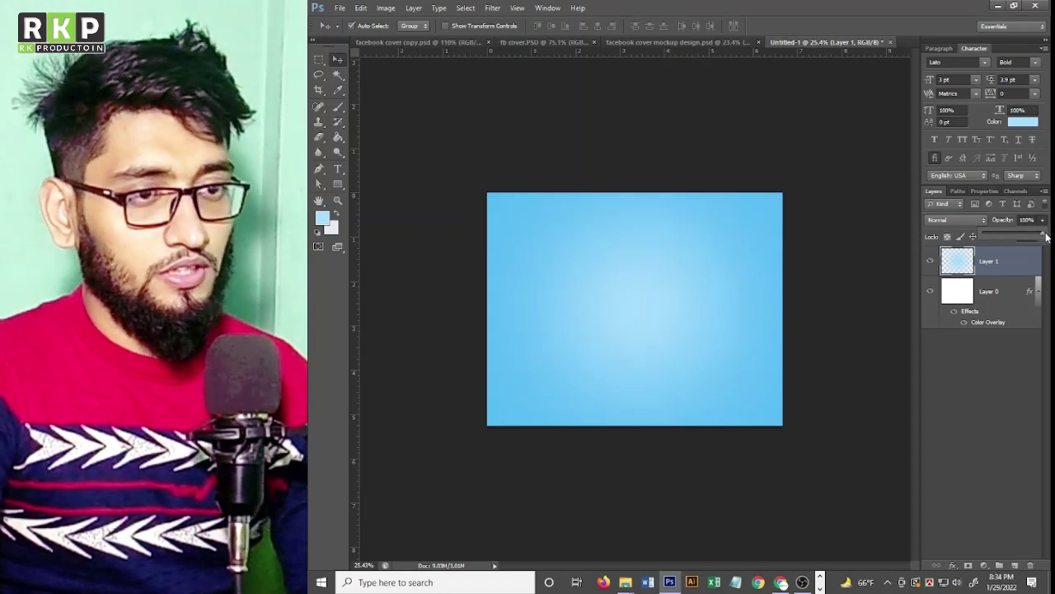
{"action": "left_click_drag", "start_coordinate": [879, 222], "coordinate": [677, 47]}
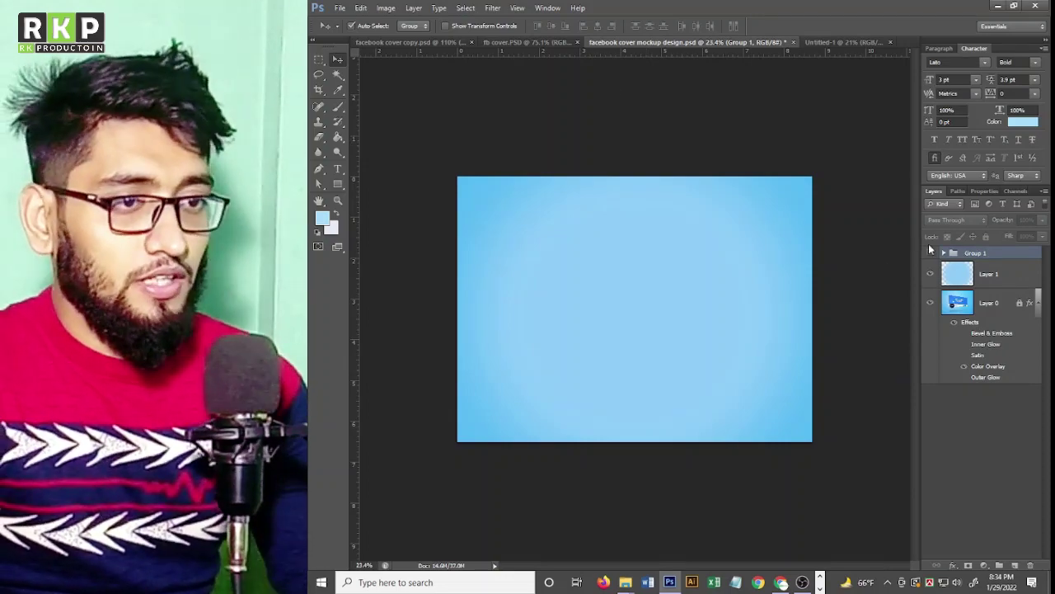
Reveal the tilted Facebook cover group and zoom in to inspect it, then check the Freepik reference.
{"action": "left_click_drag", "start_coordinate": [678, 47], "coordinate": [930, 253]}
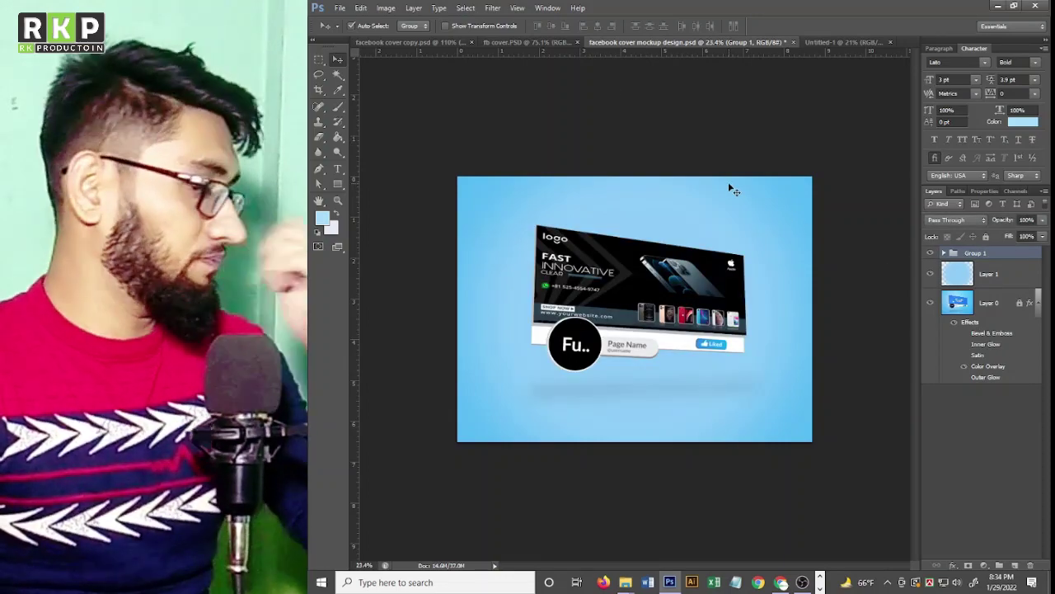
{"action": "key", "text": "ctrl+plus"}
{"action": "key", "text": "ctrl+plus"}
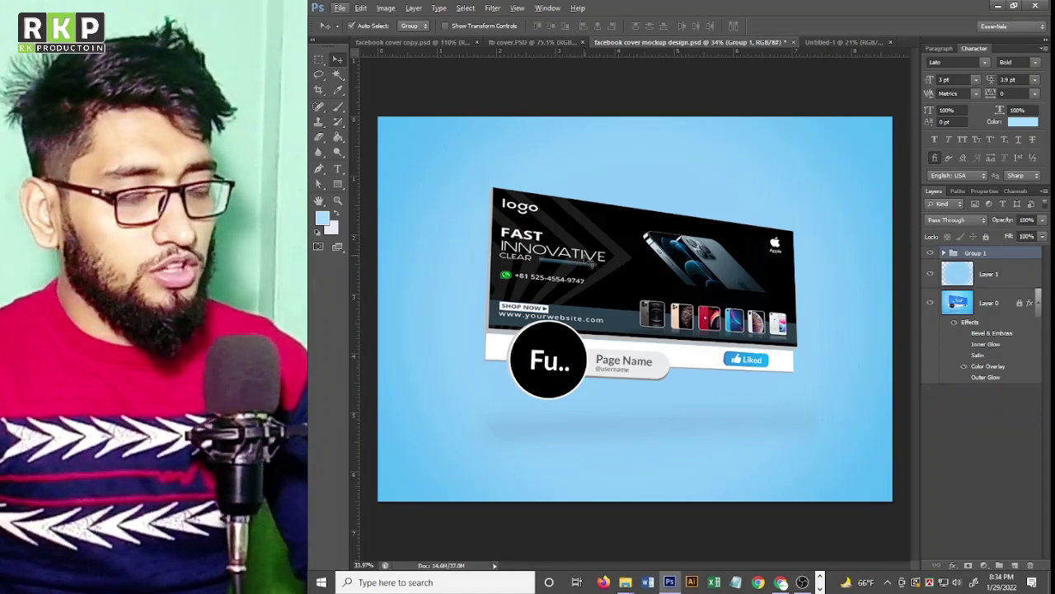
{"action": "key", "text": "ctrl+0"}
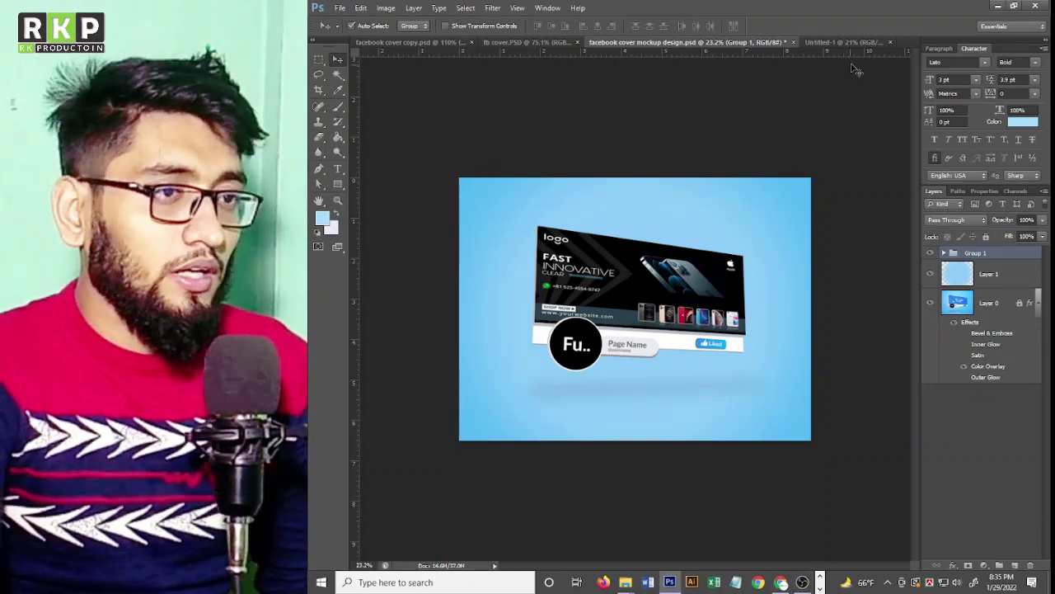
{"action": "left_click", "coordinate": [780, 584]}
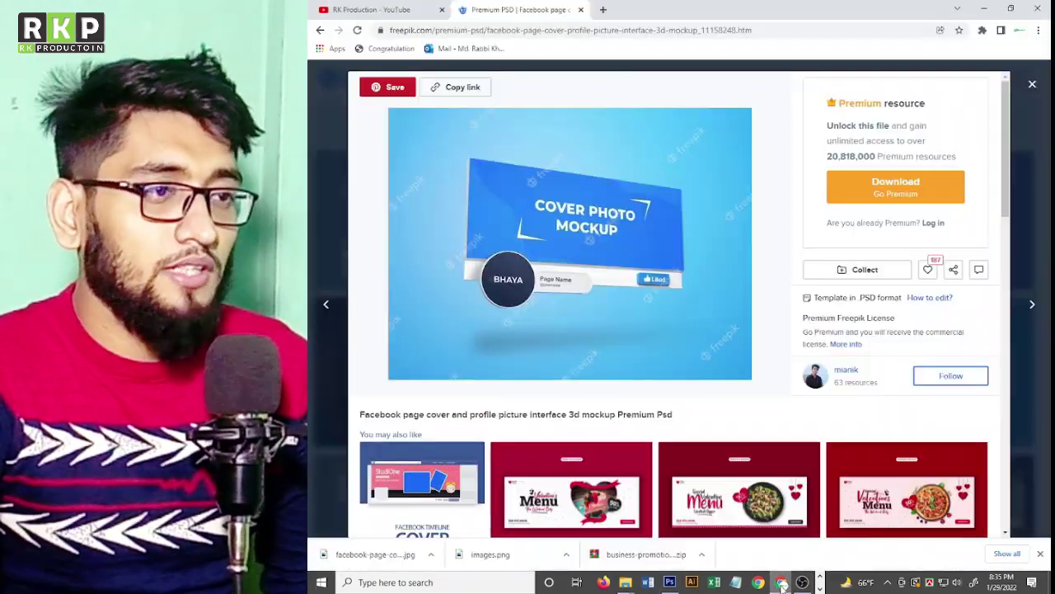
{"action": "left_click", "coordinate": [780, 584]}
{"action": "mouse_move", "coordinate": [802, 582]}
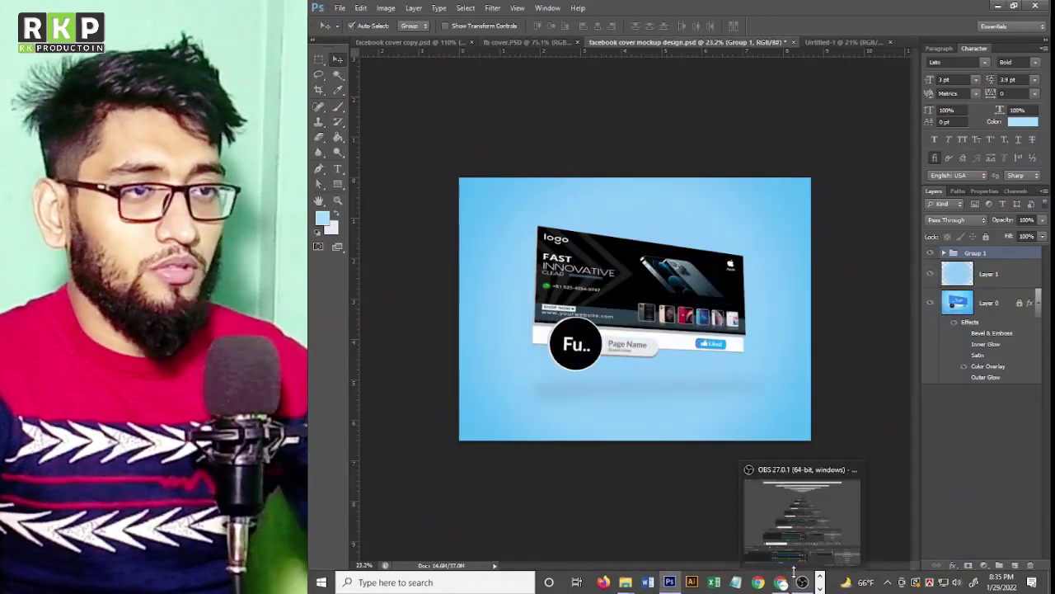
Go to the facebook cover copy document and deselect the banner.
{"action": "left_click", "coordinate": [846, 41]}
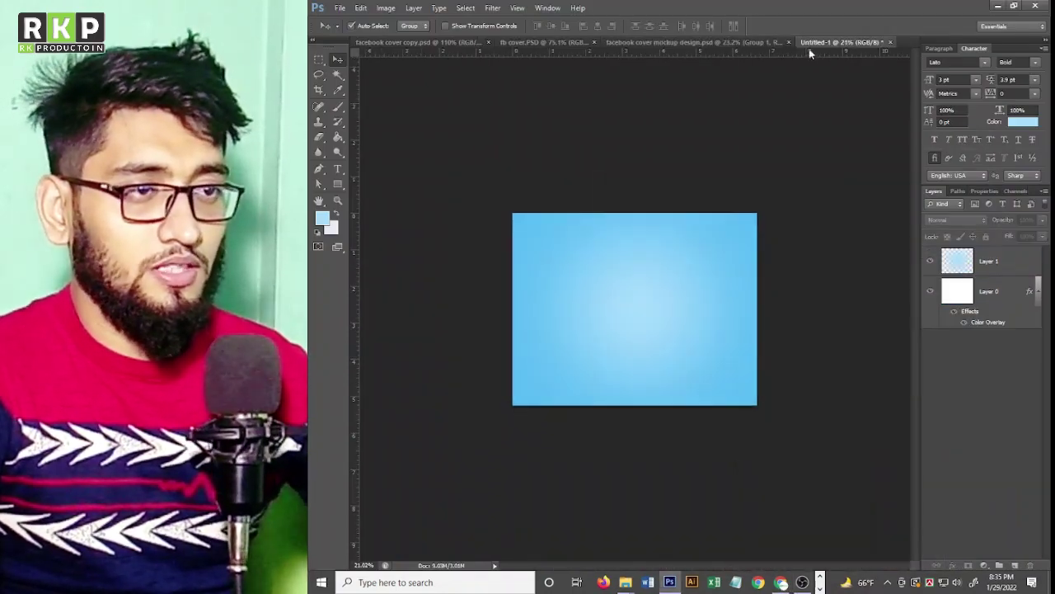
{"action": "left_click", "coordinate": [577, 43]}
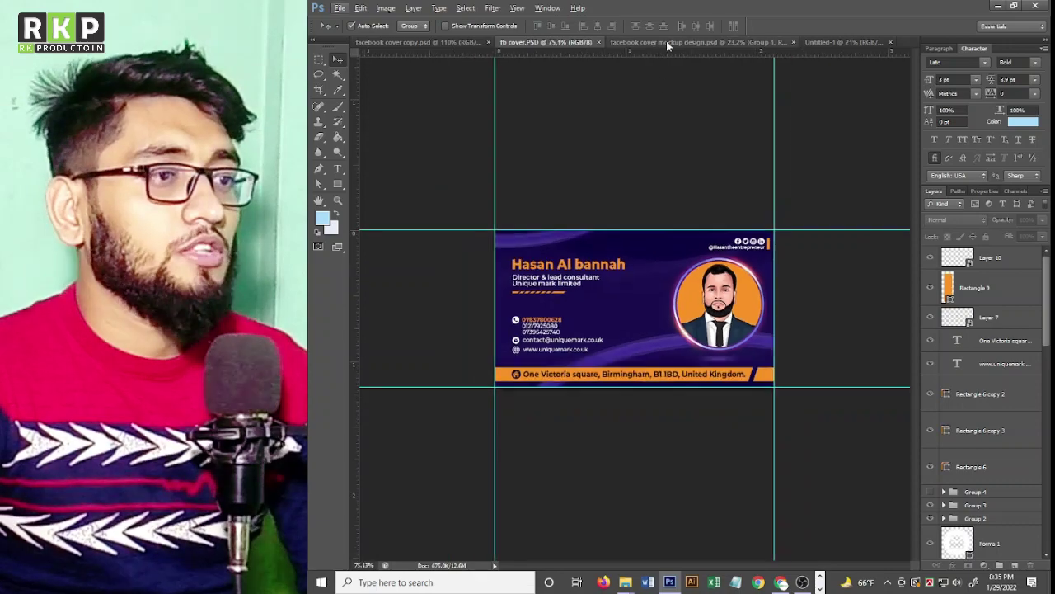
{"action": "left_click", "coordinate": [667, 42]}
{"action": "left_click", "coordinate": [425, 42]}
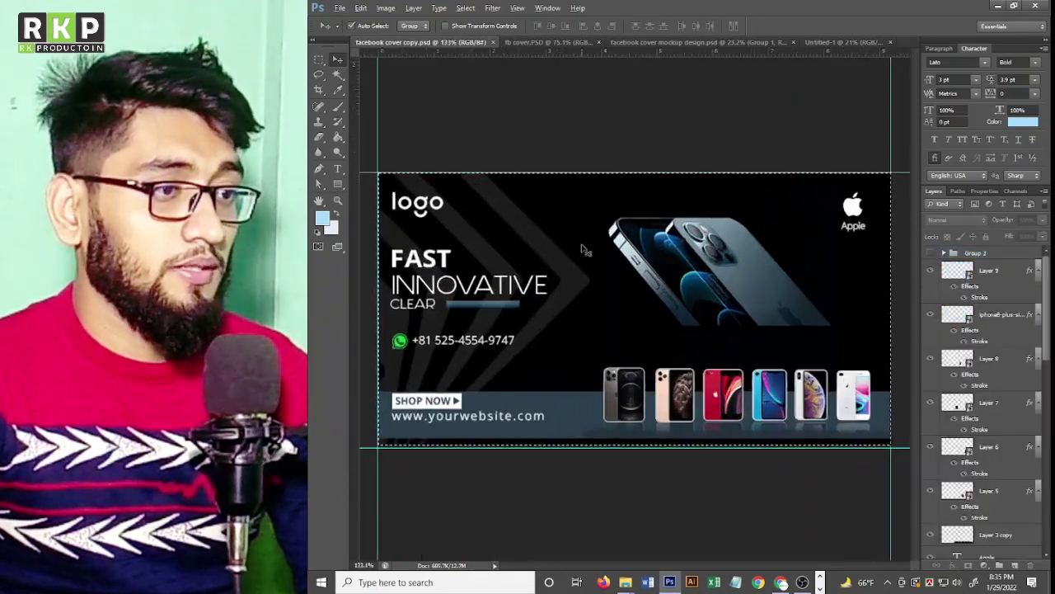
{"action": "key", "text": "m"}
{"action": "scroll", "coordinate": [440, 201], "scroll_direction": "down", "scroll_amount": 2}
{"action": "key", "text": "ctrl+d"}
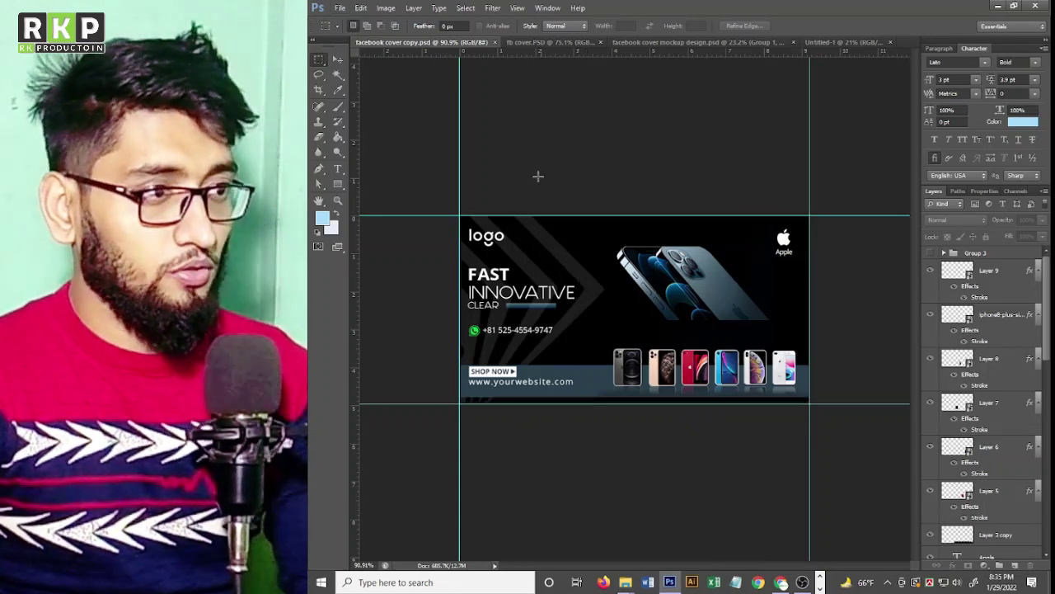
{"action": "left_click", "coordinate": [335, 61]}
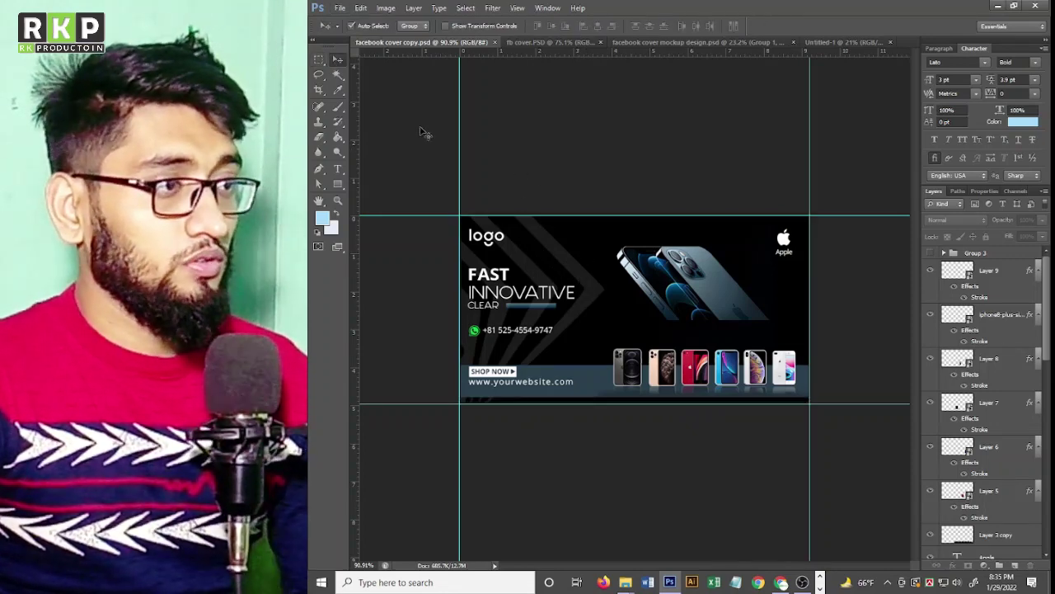
Read the banner's 663 × 353 px size in Image Size and cancel without changes.
{"action": "left_click", "coordinate": [387, 8]}
{"action": "left_click", "coordinate": [400, 94]}
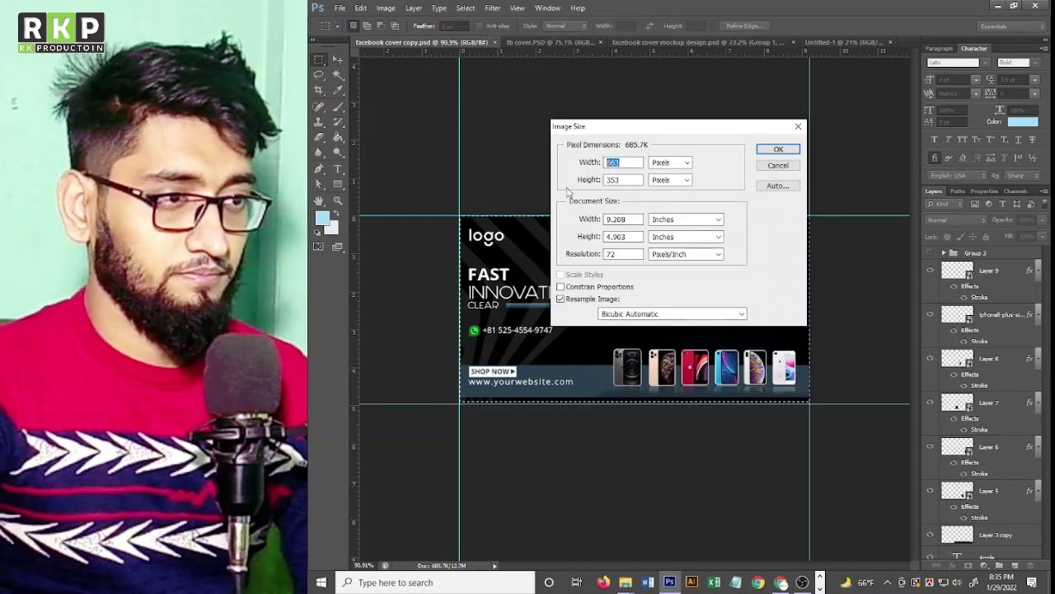
{"action": "double_click", "coordinate": [630, 180]}
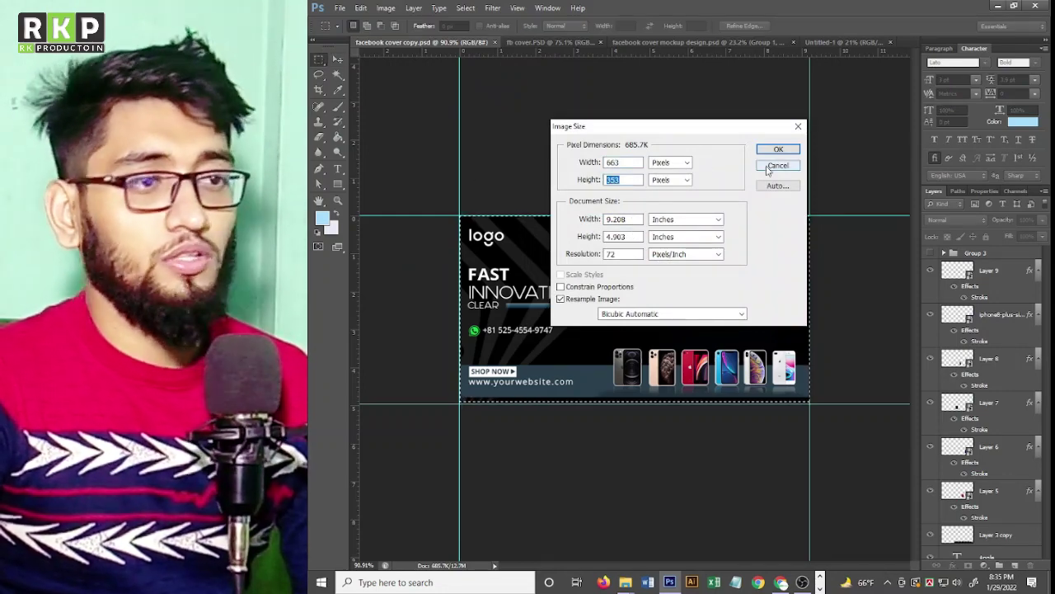
{"action": "left_click", "coordinate": [778, 149]}
{"action": "left_click", "coordinate": [840, 42]}
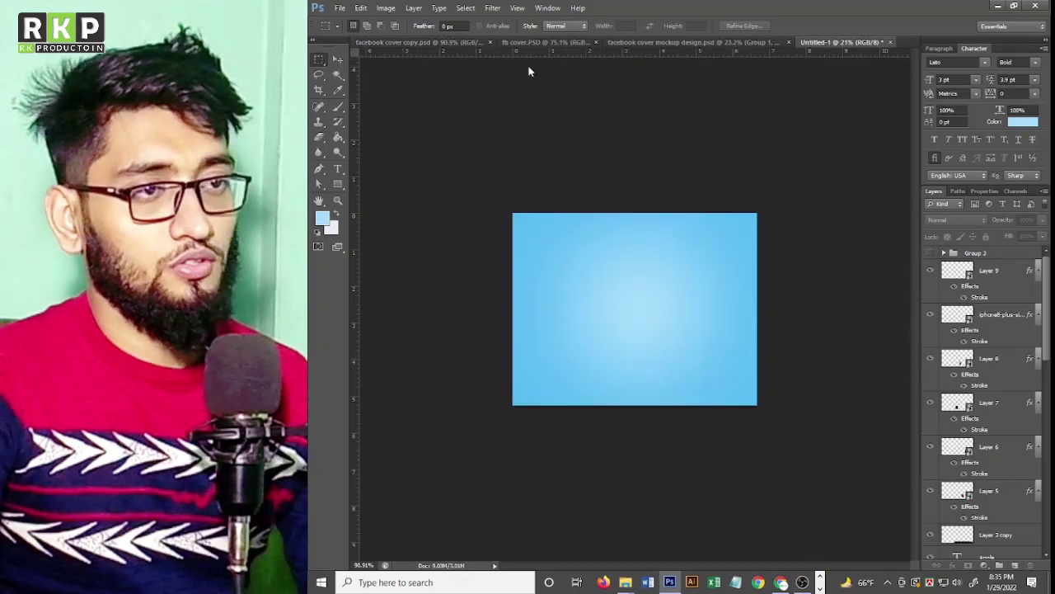
Create a 663 × 353 rectangle on the canvas and move it up and left.
{"action": "left_click", "coordinate": [338, 184]}
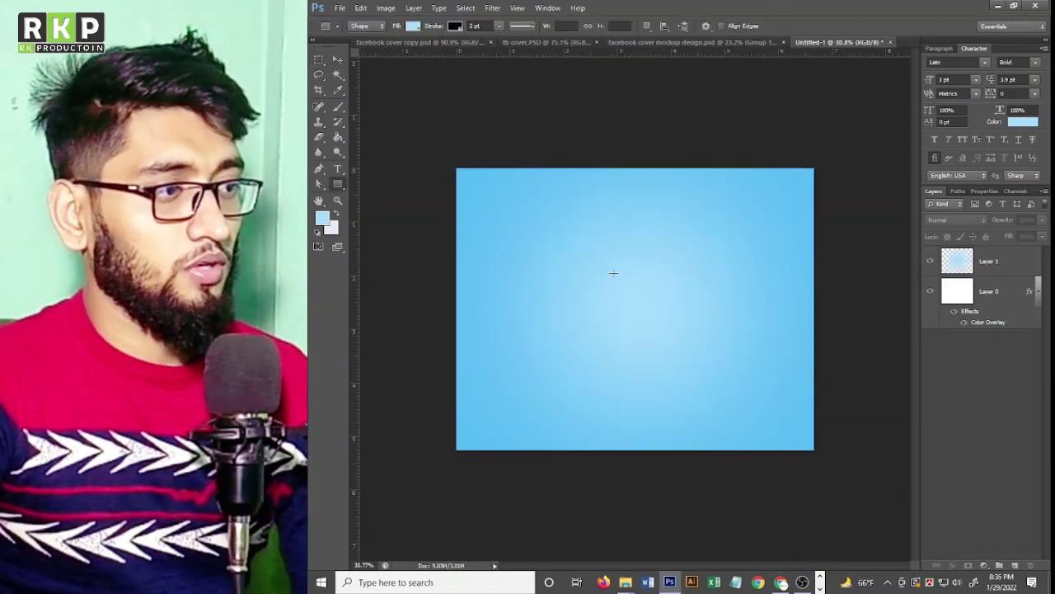
{"action": "left_click", "coordinate": [650, 310]}
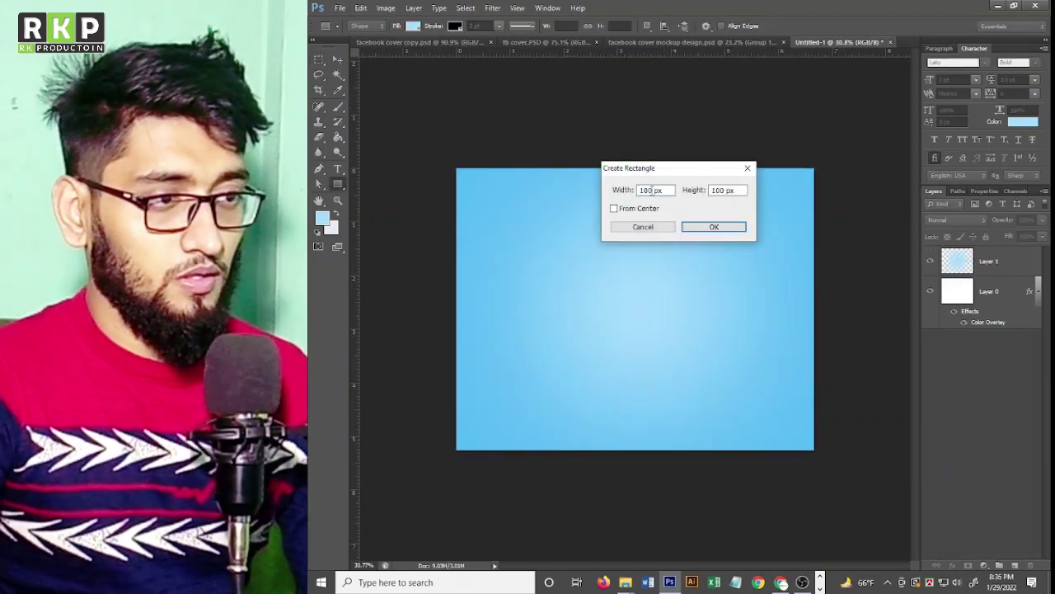
{"action": "type", "text": "6"}
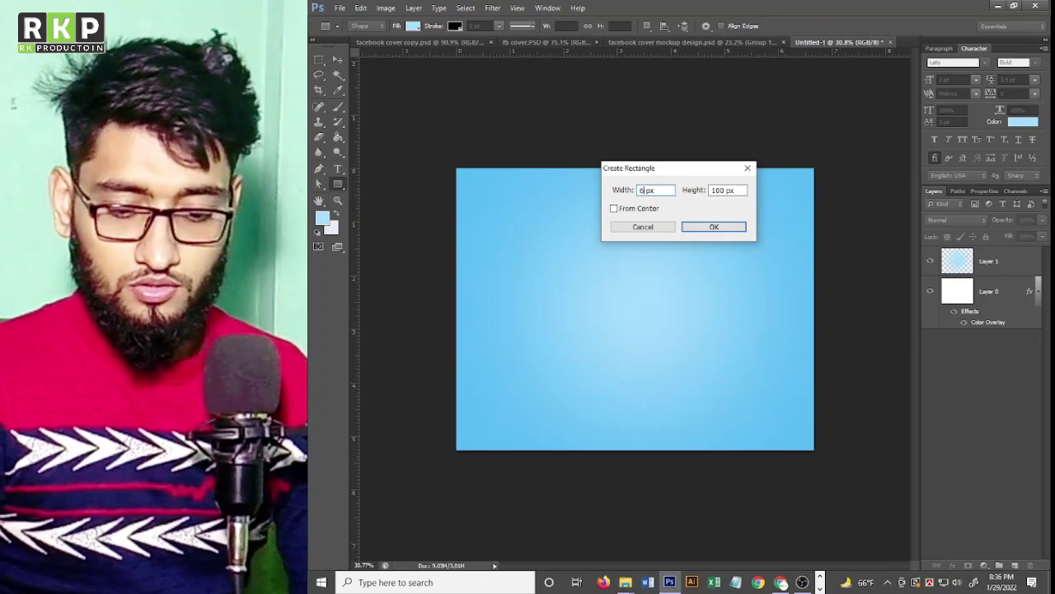
{"action": "type", "text": "63"}
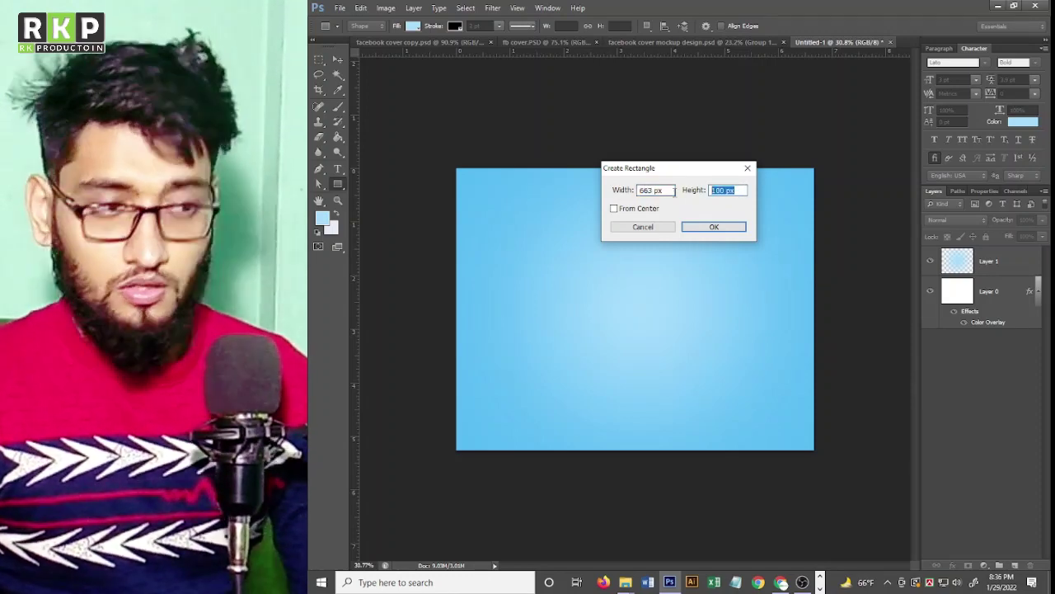
{"action": "type", "text": "3"}
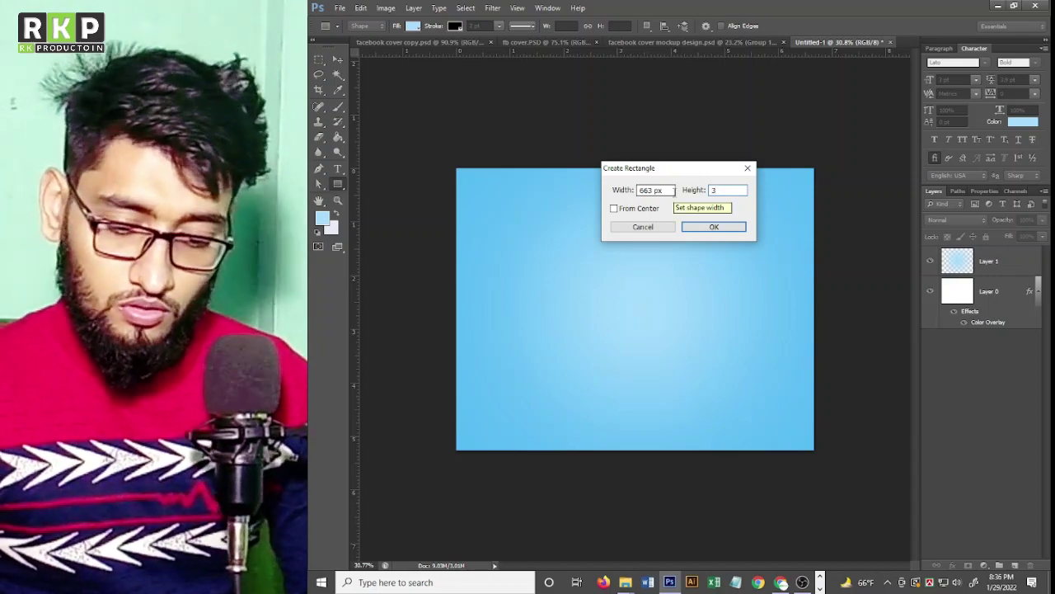
{"action": "type", "text": "53"}
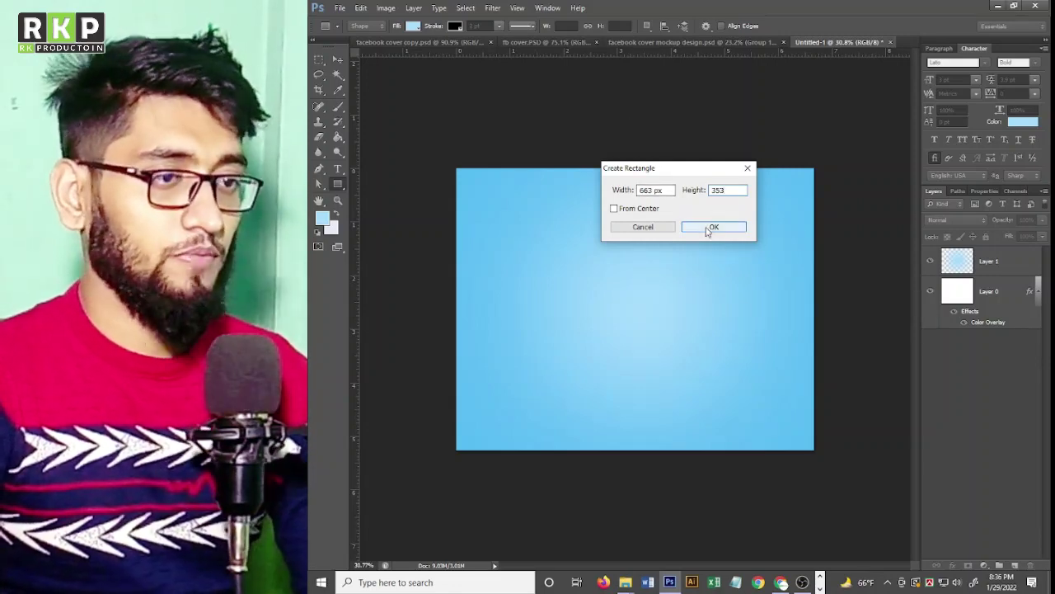
{"action": "left_click", "coordinate": [706, 229]}
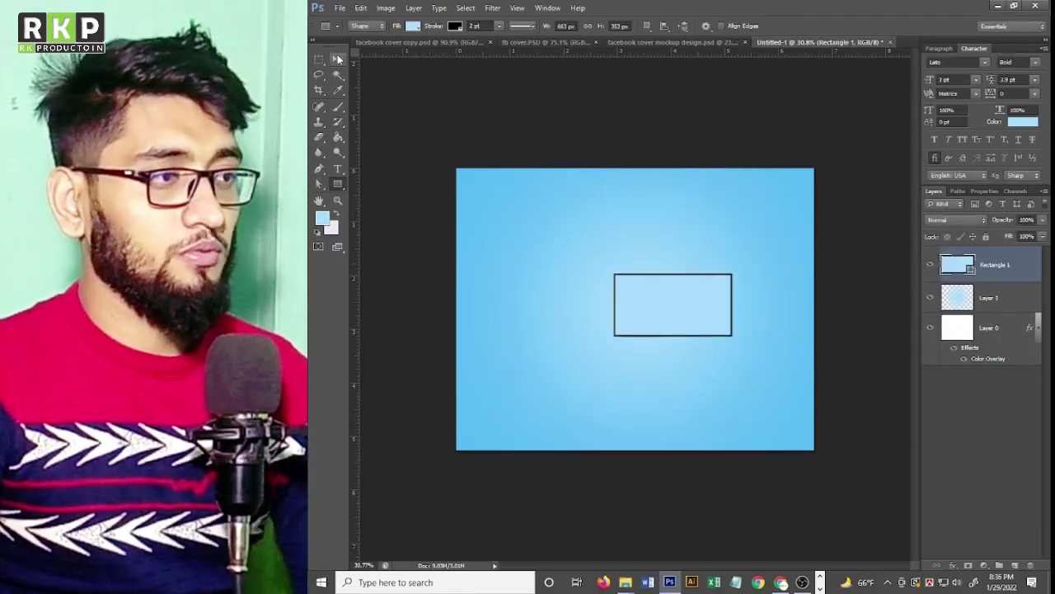
{"action": "left_click", "coordinate": [338, 59]}
{"action": "scroll", "coordinate": [616, 296], "scroll_direction": "up", "scroll_amount": 2}
{"action": "left_click_drag", "start_coordinate": [679, 263], "coordinate": [615, 240]}
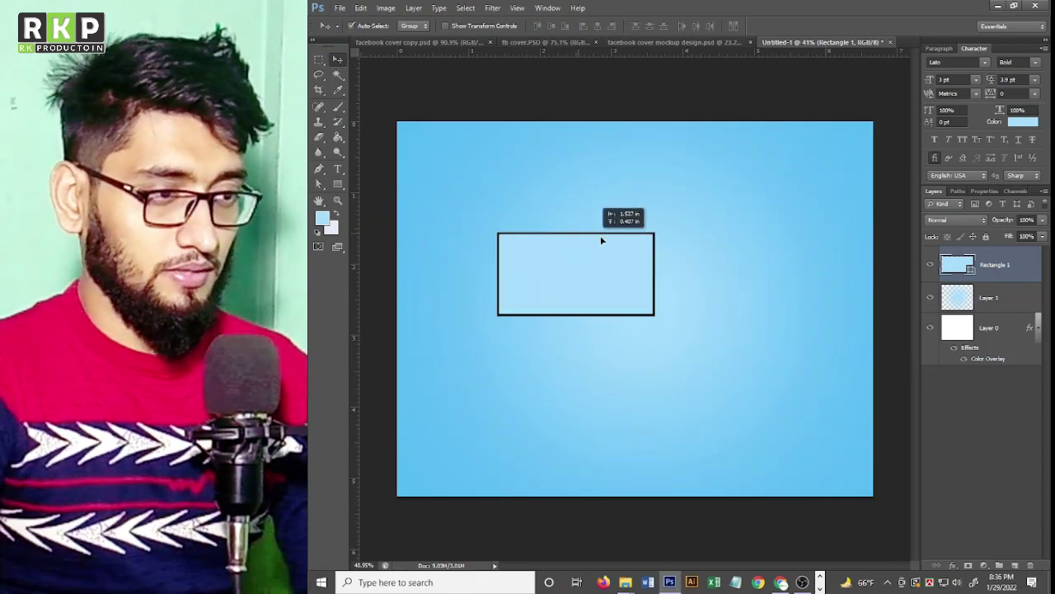
Give the rectangle a white fill with no stroke and shift it slightly down.
{"action": "left_click", "coordinate": [338, 184]}
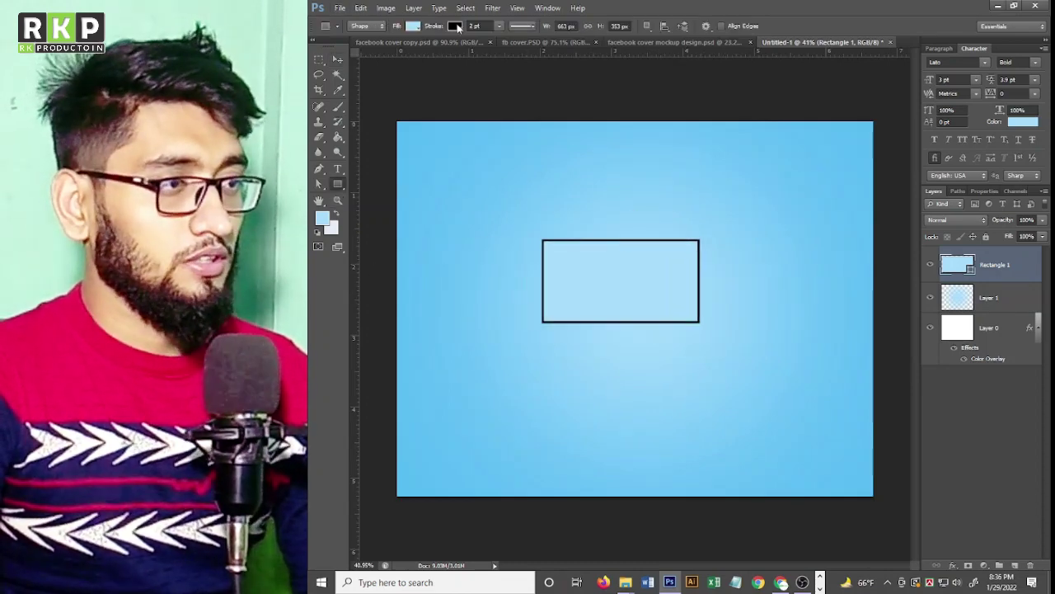
{"action": "left_click", "coordinate": [456, 26]}
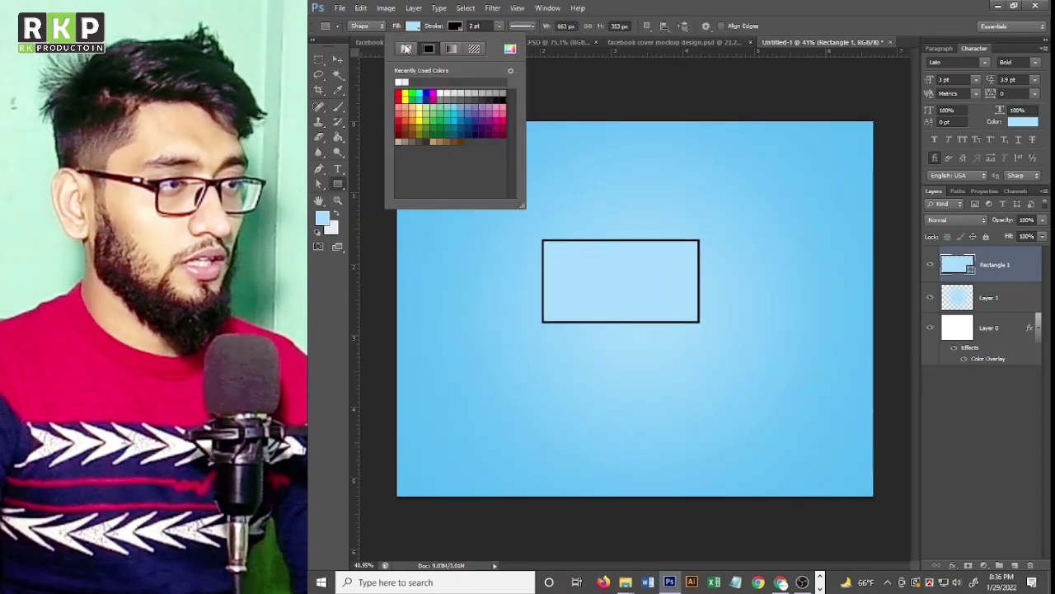
{"action": "double_click", "coordinate": [972, 264]}
{"action": "left_click", "coordinate": [773, 340]}
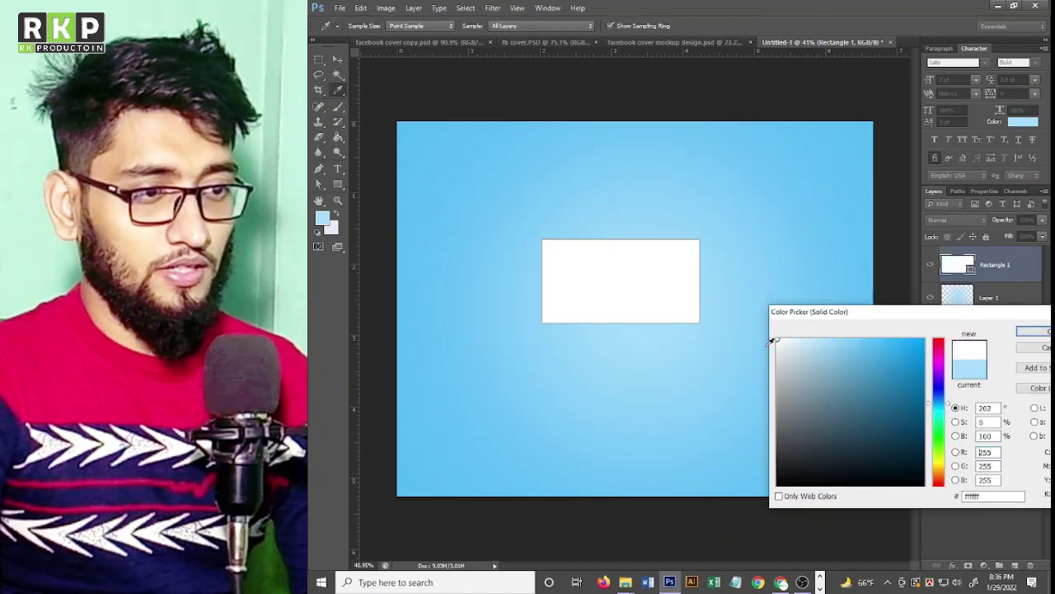
{"action": "left_click", "coordinate": [1037, 333]}
{"action": "left_click", "coordinate": [338, 60]}
{"action": "scroll", "coordinate": [624, 298], "scroll_direction": "down", "scroll_amount": 2}
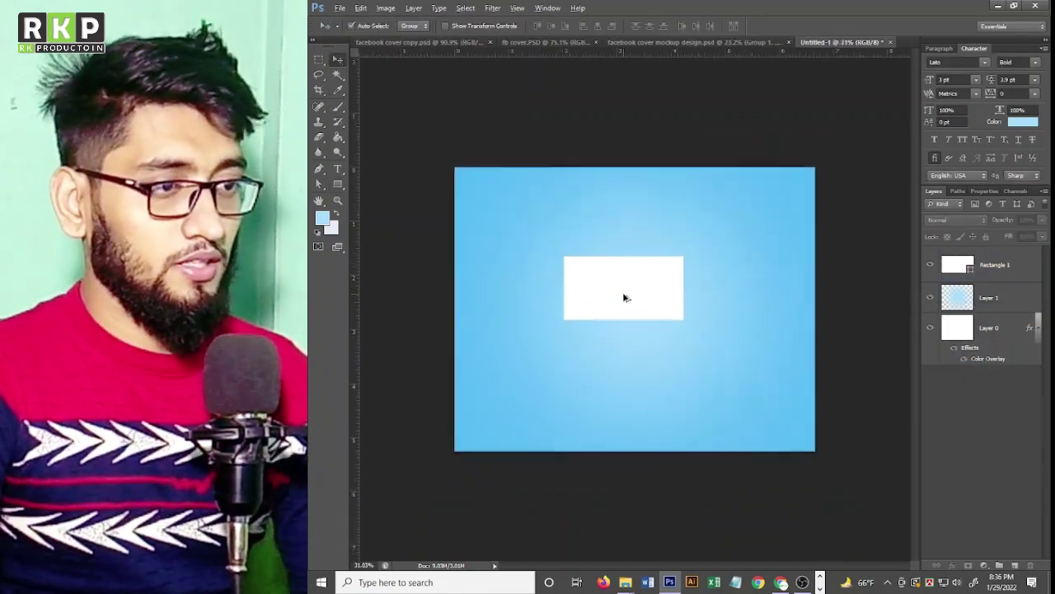
{"action": "scroll", "coordinate": [624, 297], "scroll_direction": "up", "scroll_amount": 1}
{"action": "left_click_drag", "start_coordinate": [636, 285], "coordinate": [643, 304]}
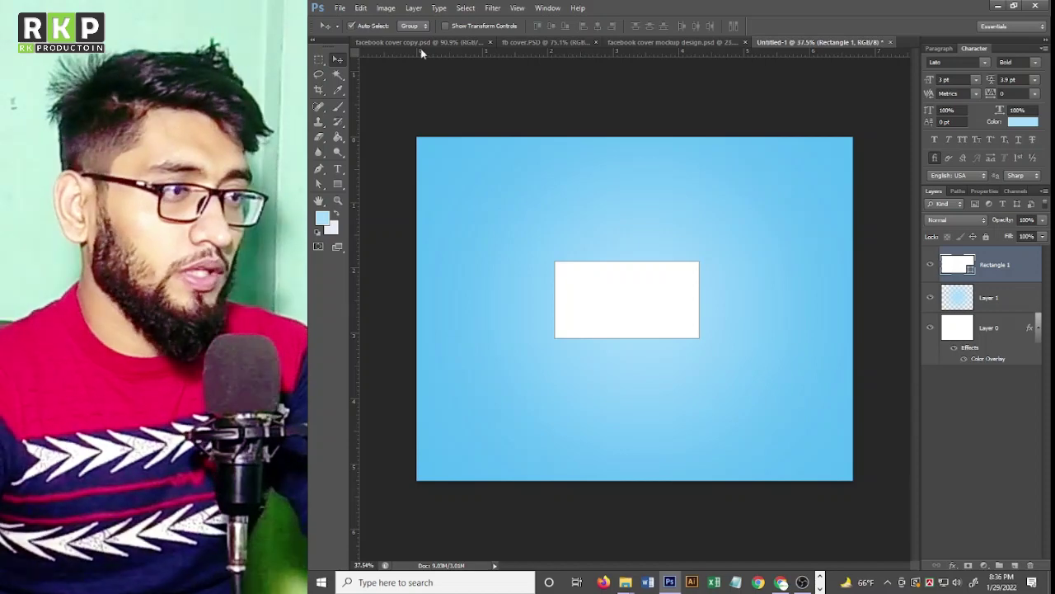
{"action": "left_click", "coordinate": [421, 42]}
Ungroup Group 1 in facebook cover mockup design.psd and select the Rectangle 1 layer.
{"action": "left_click", "coordinate": [547, 41]}
{"action": "left_click", "coordinate": [660, 42]}
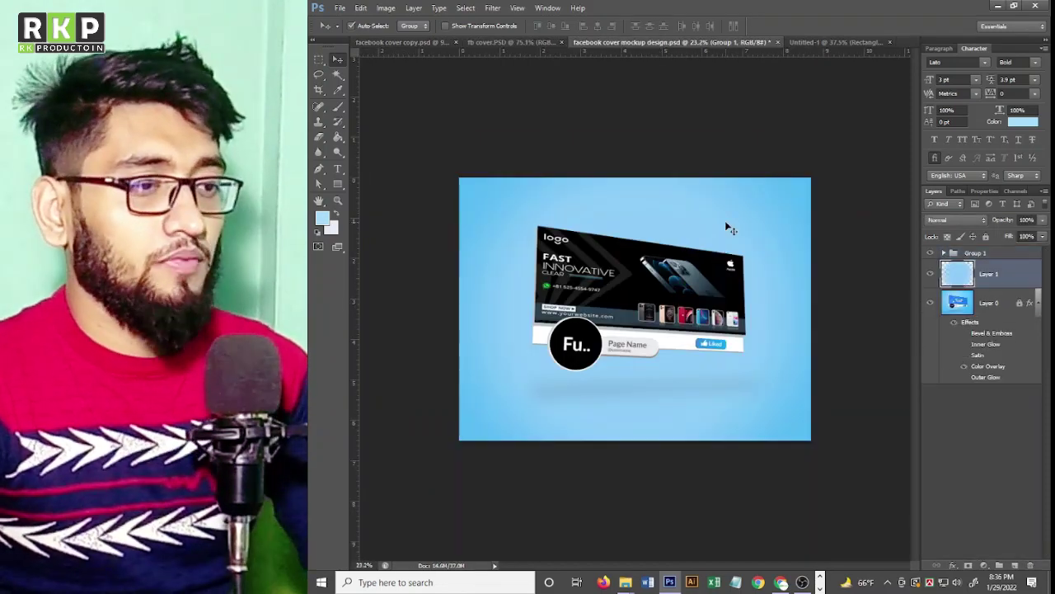
{"action": "left_click", "coordinate": [617, 283]}
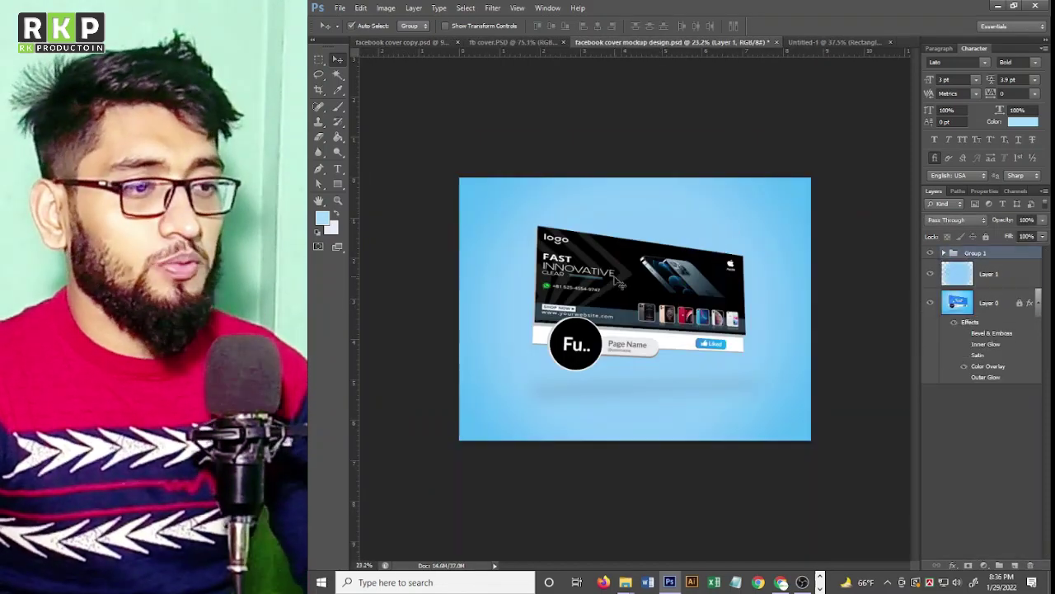
{"action": "right_click", "coordinate": [948, 253]}
{"action": "left_click", "coordinate": [953, 304]}
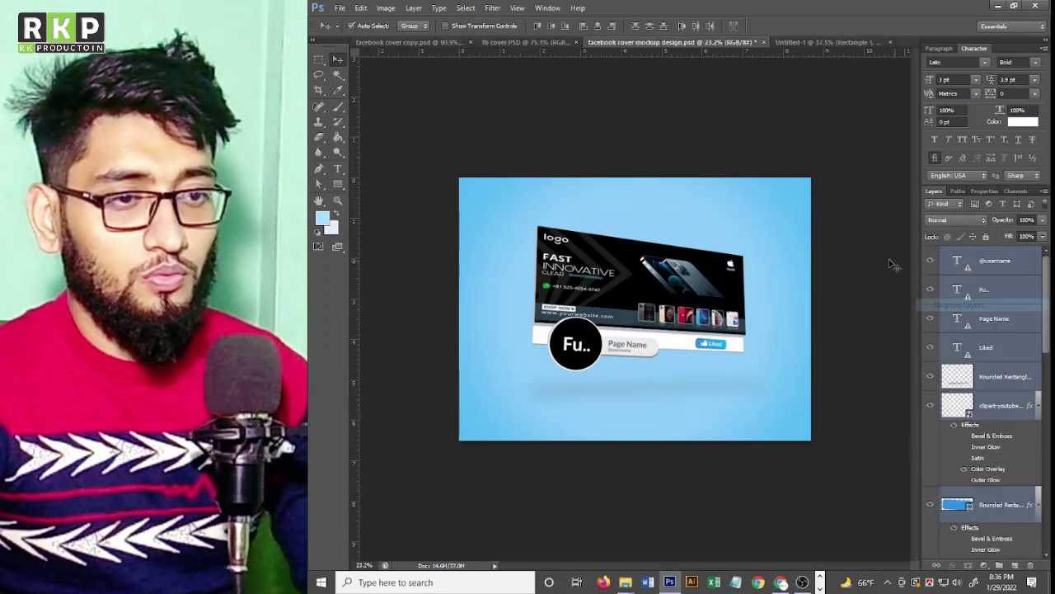
{"action": "left_click", "coordinate": [627, 283]}
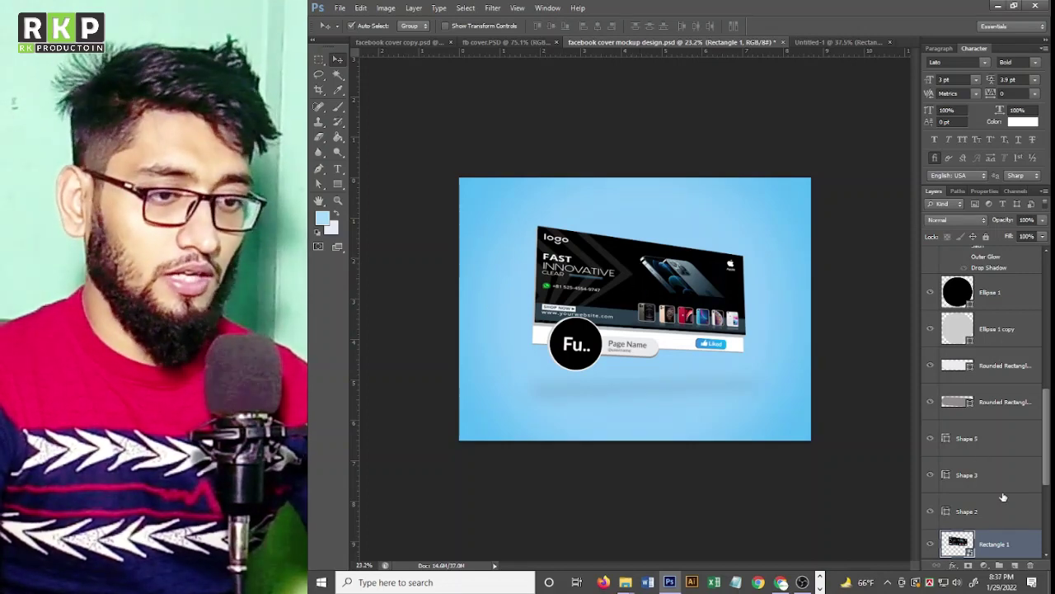
{"action": "scroll", "coordinate": [998, 542], "scroll_direction": "down", "scroll_amount": 1}
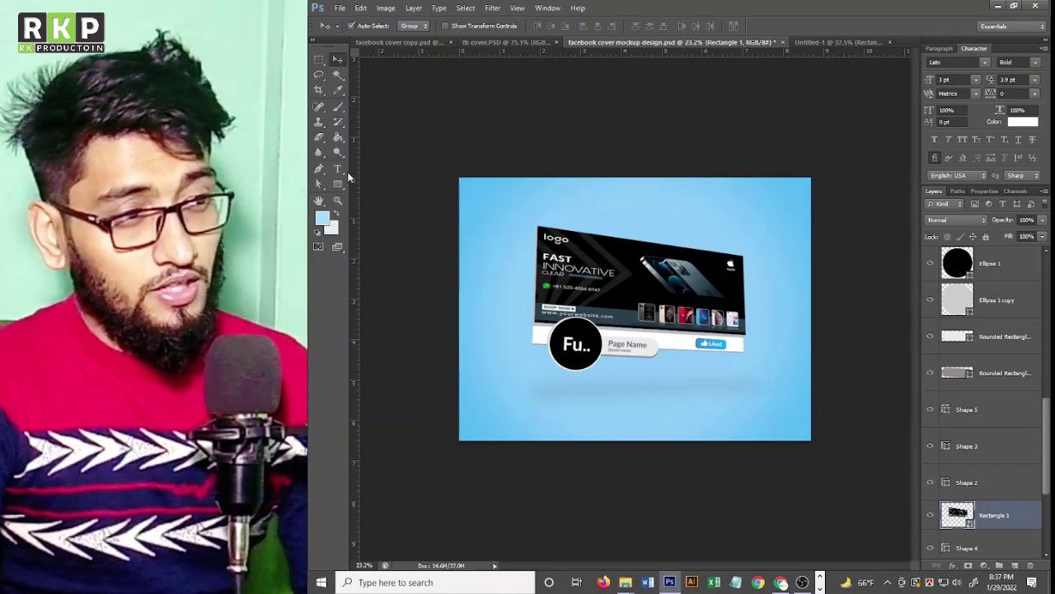
Draw a large Rectangle 2 over the cover, convert it to a smart object, and reposition it.
{"action": "left_click", "coordinate": [339, 185]}
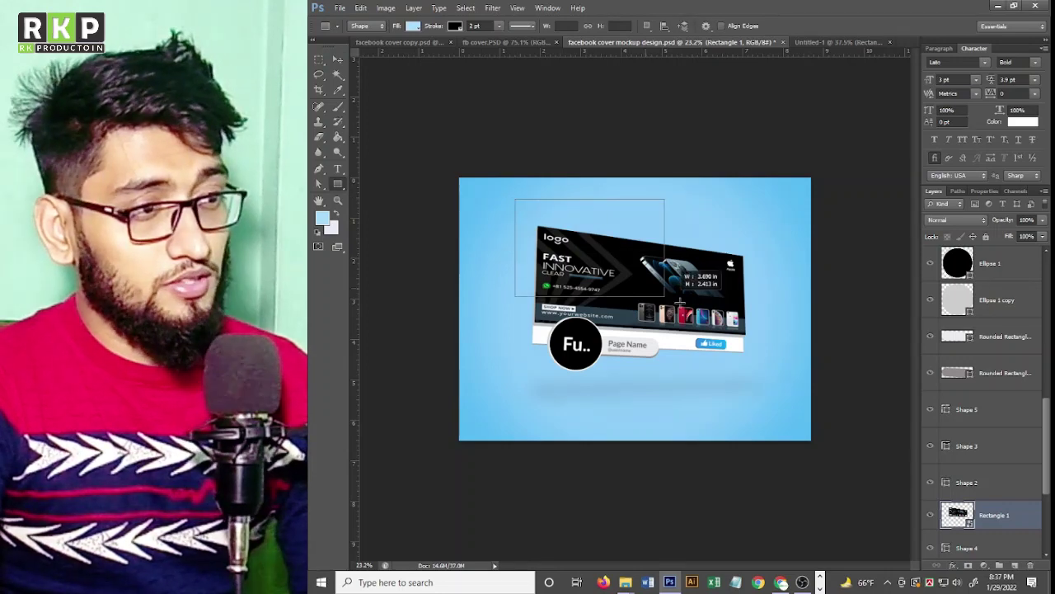
{"action": "left_click_drag", "start_coordinate": [541, 220], "coordinate": [750, 321]}
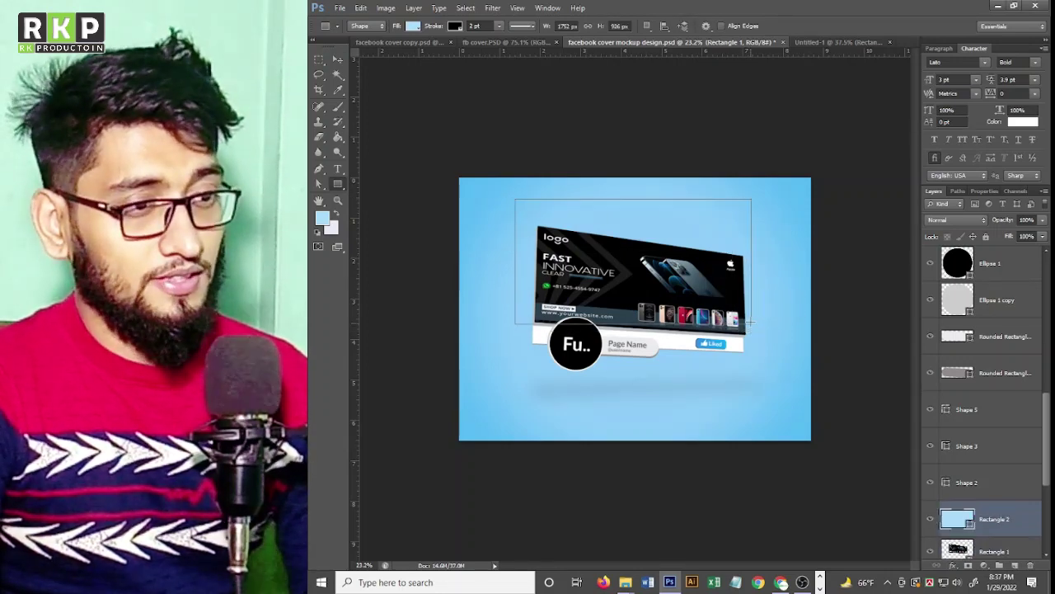
{"action": "left_click", "coordinate": [338, 61]}
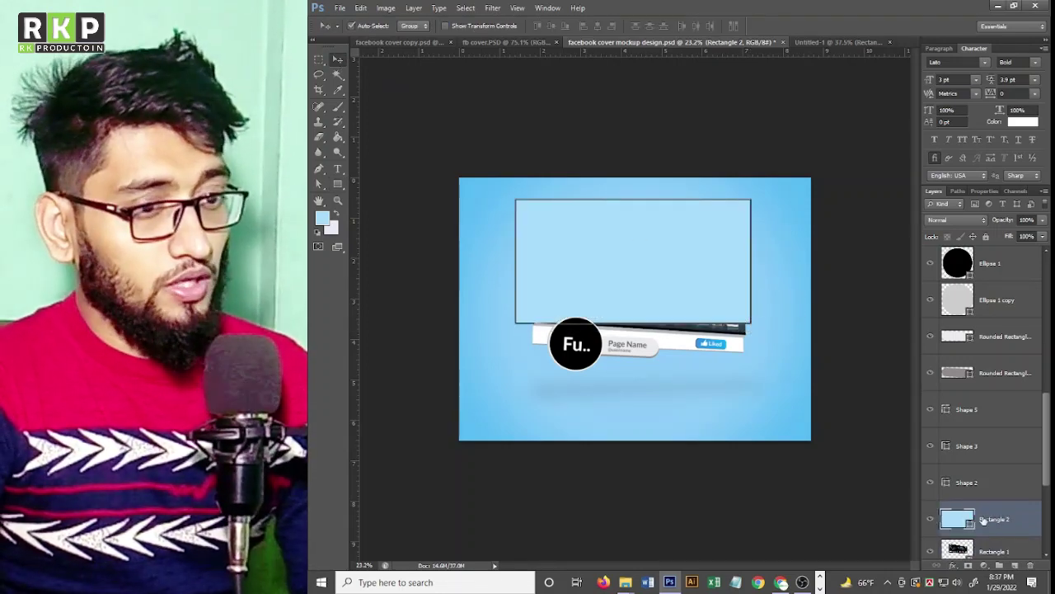
{"action": "right_click", "coordinate": [993, 523]}
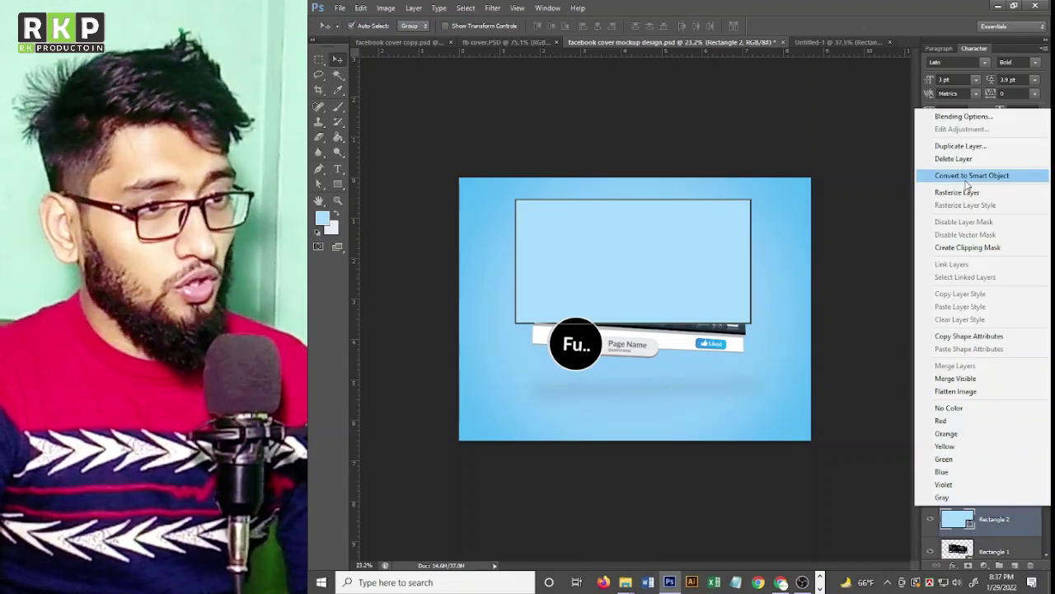
{"action": "left_click", "coordinate": [961, 176]}
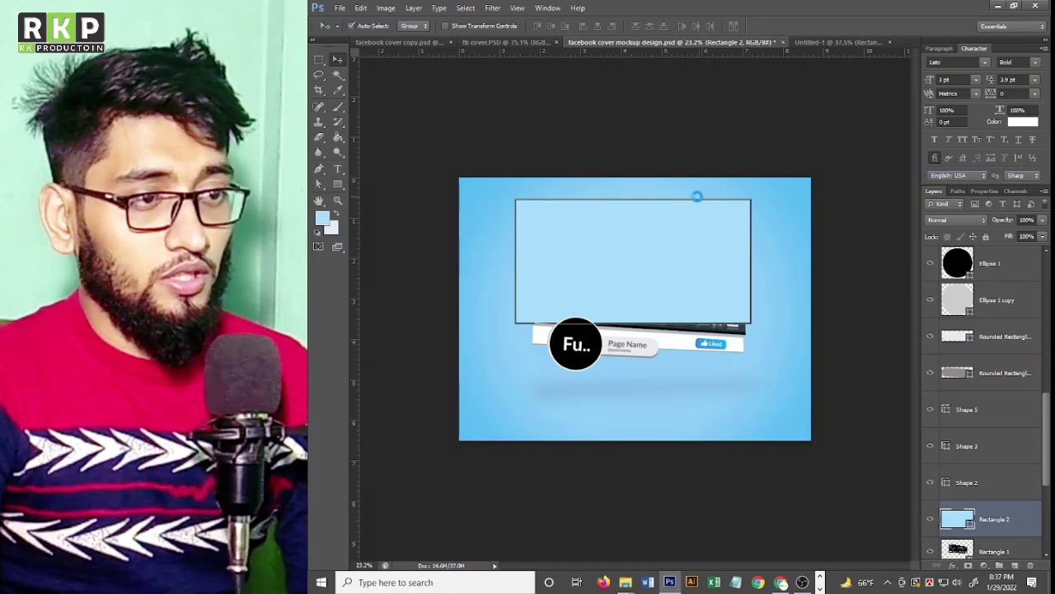
{"action": "left_click_drag", "start_coordinate": [679, 239], "coordinate": [693, 295]}
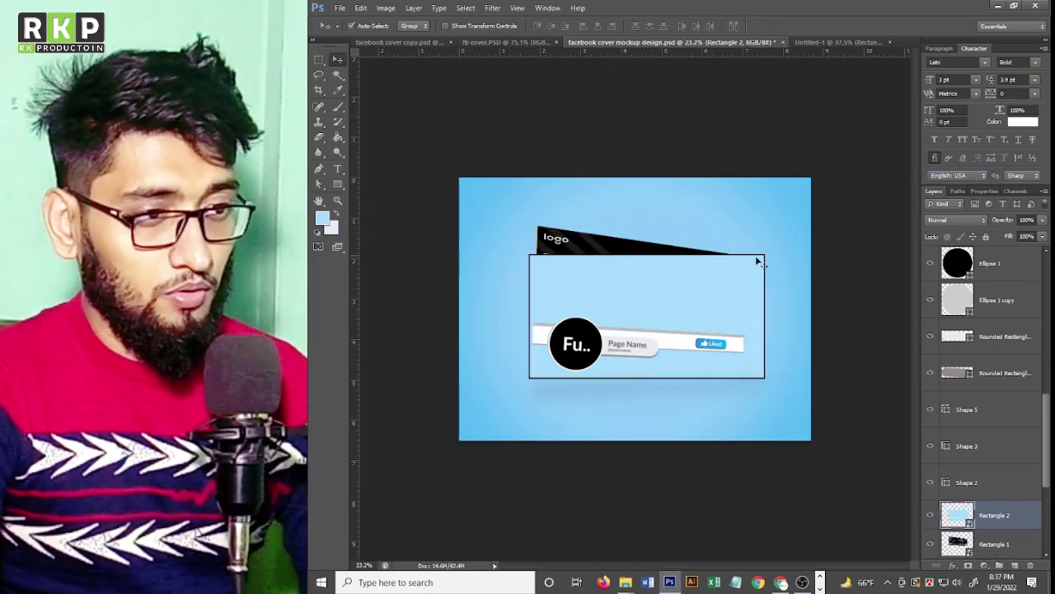
Free-transform Rectangle 2, raising its top-right corner and widening it to the right.
{"action": "key", "text": "ctrl+t"}
{"action": "left_click_drag", "start_coordinate": [764, 256], "coordinate": [752, 200]}
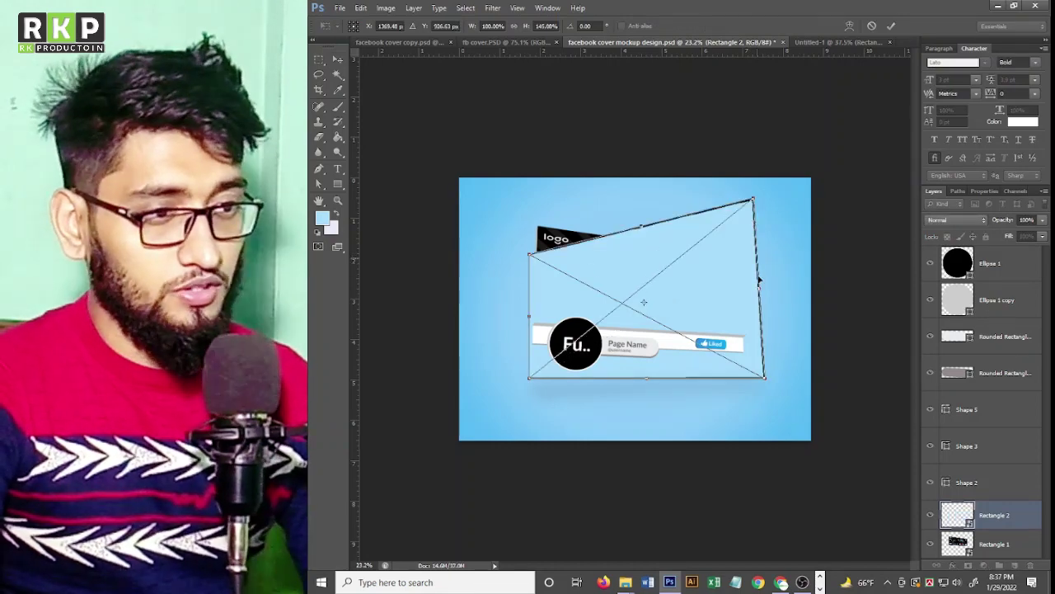
{"action": "left_click_drag", "start_coordinate": [761, 291], "coordinate": [788, 287]}
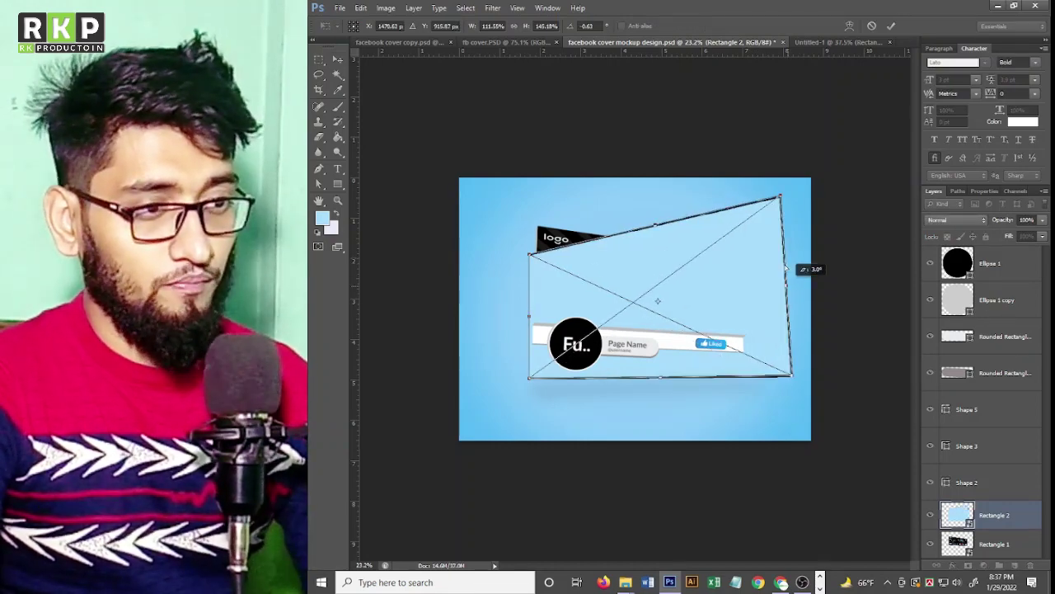
{"action": "left_click", "coordinate": [891, 26]}
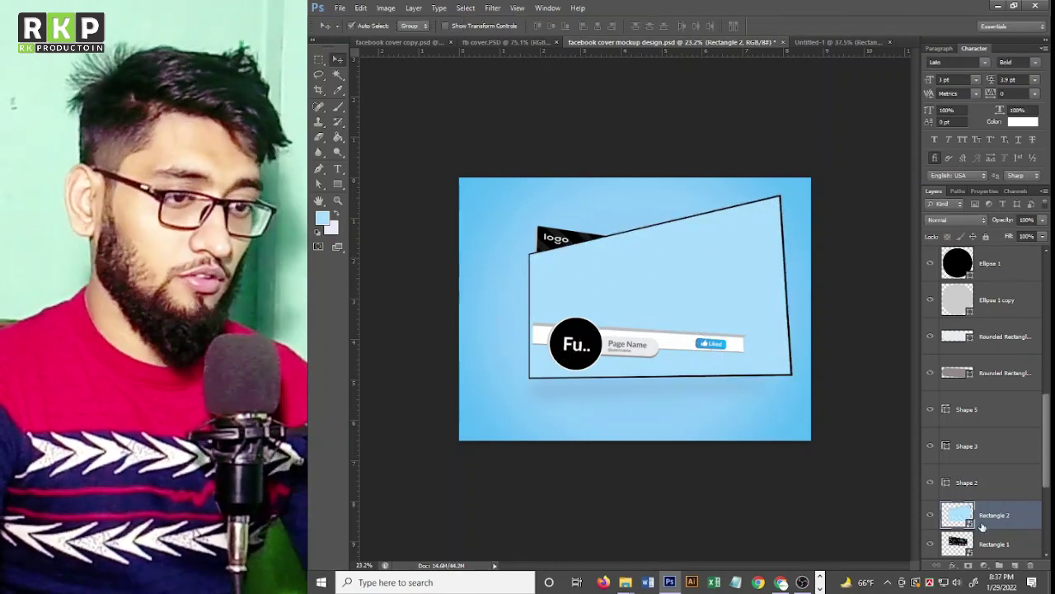
Inspect the Rectangle 2 contents, undo its distortion in the mockup, and close the contents document.
{"action": "double_click", "coordinate": [958, 516]}
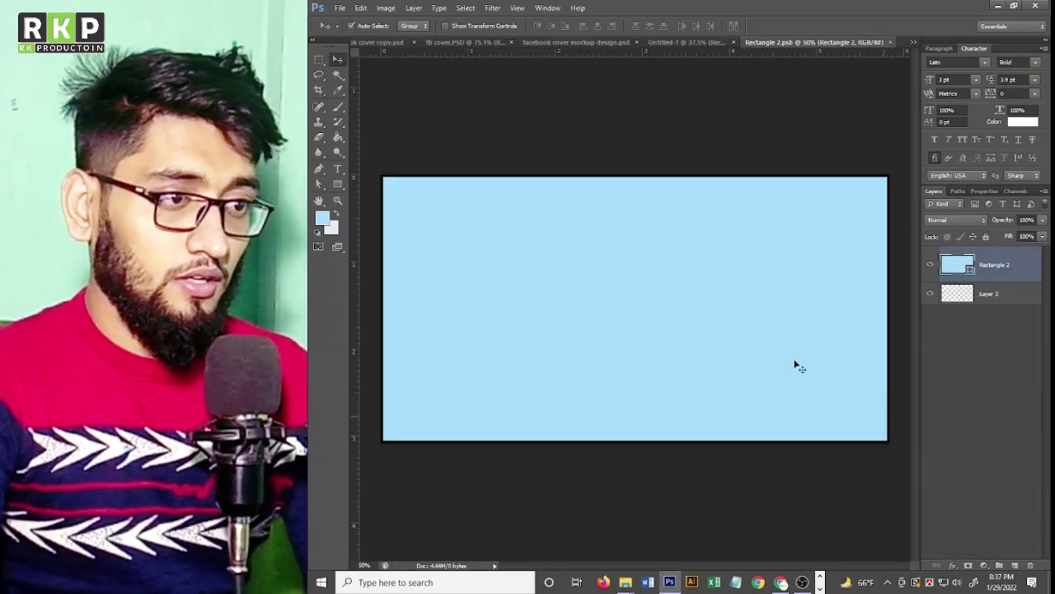
{"action": "key", "text": "ctrl+minus"}
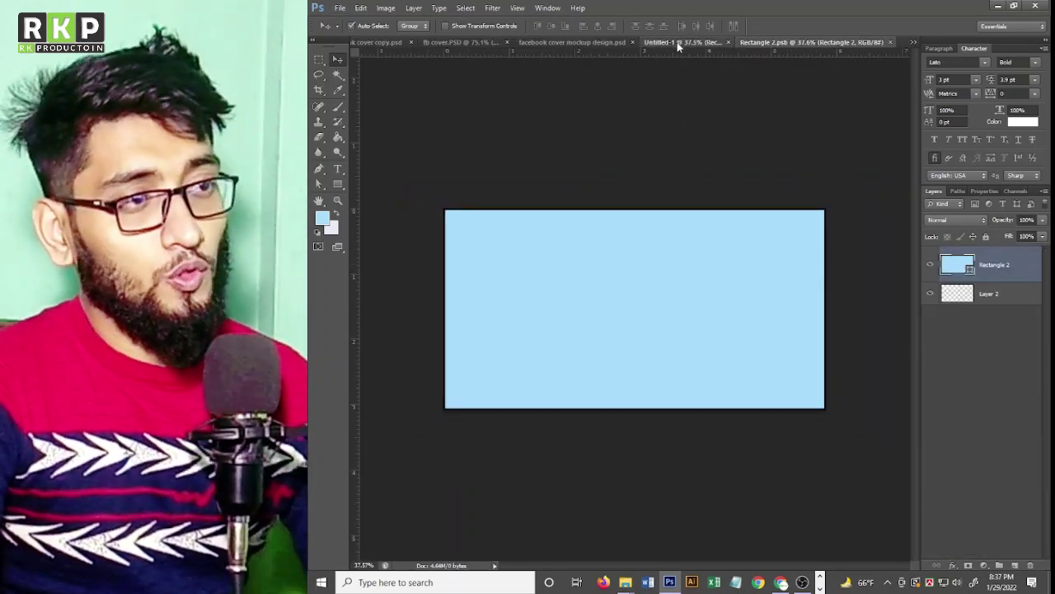
{"action": "left_click", "coordinate": [679, 42]}
{"action": "left_click", "coordinate": [634, 43]}
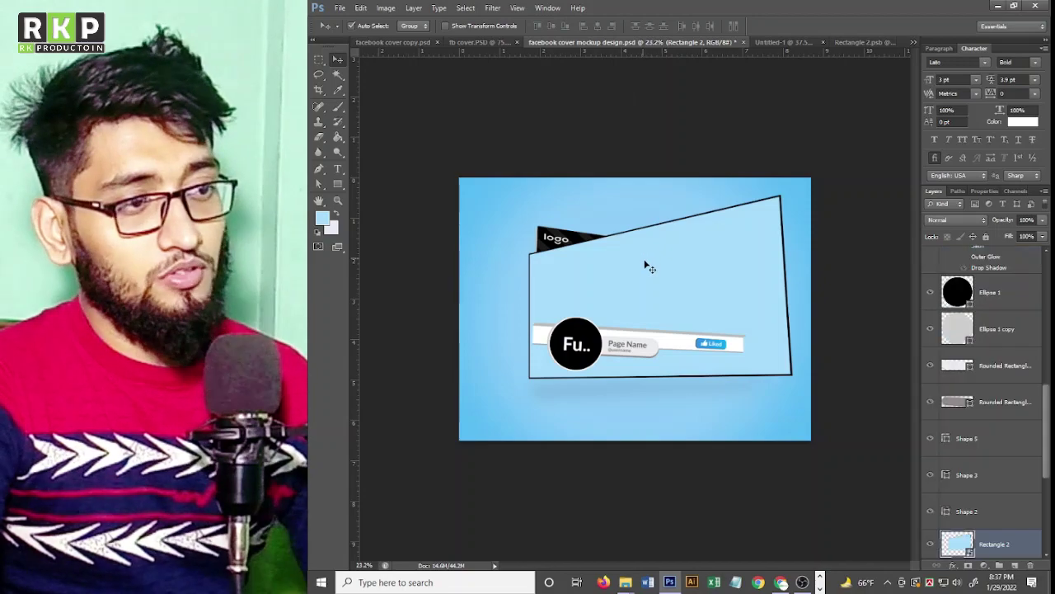
{"action": "key", "text": "ctrl+z"}
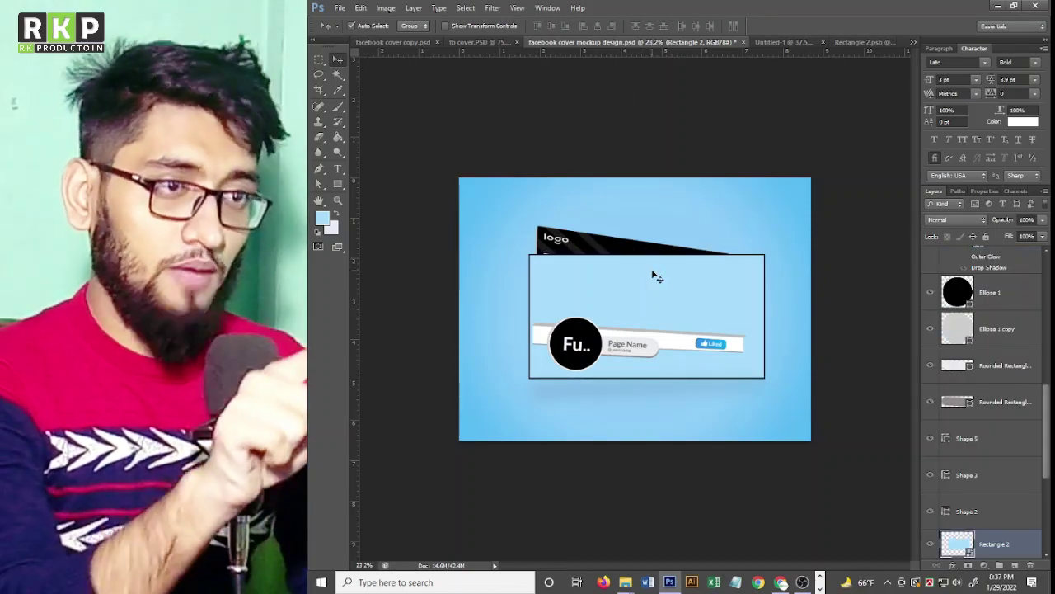
{"action": "left_click", "coordinate": [864, 43]}
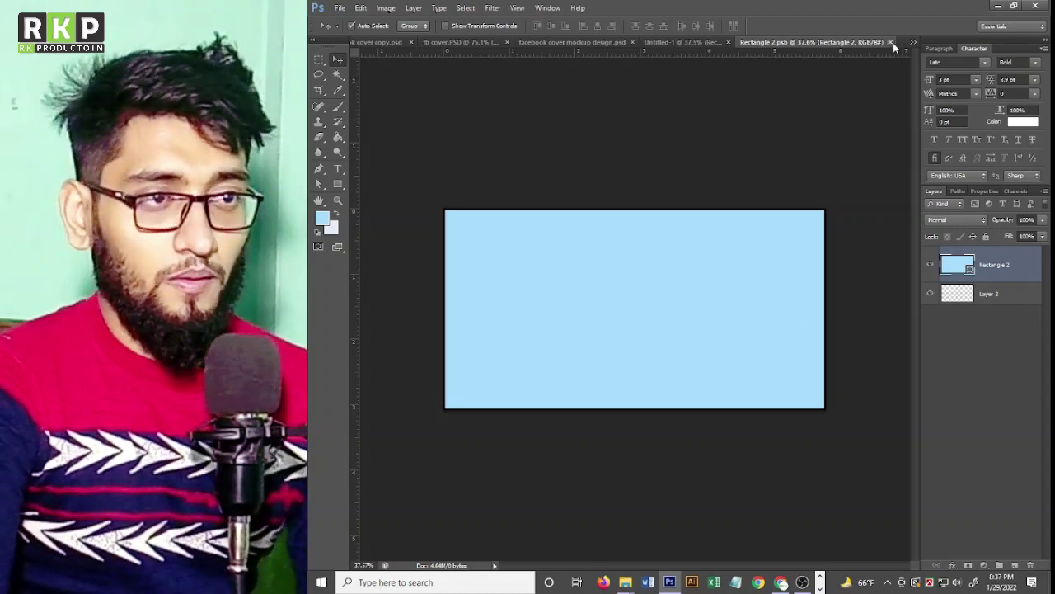
{"action": "left_click", "coordinate": [892, 42]}
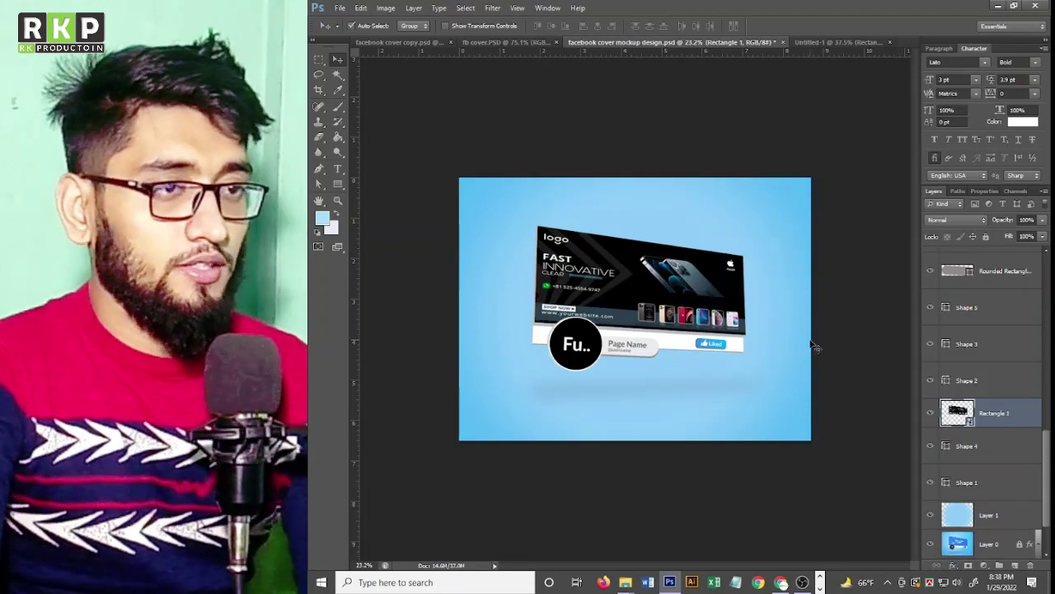
Nudge Untitled-1's white rectangle slightly up and left.
{"action": "left_click", "coordinate": [829, 41]}
{"action": "left_click_drag", "start_coordinate": [676, 318], "coordinate": [665, 315]}
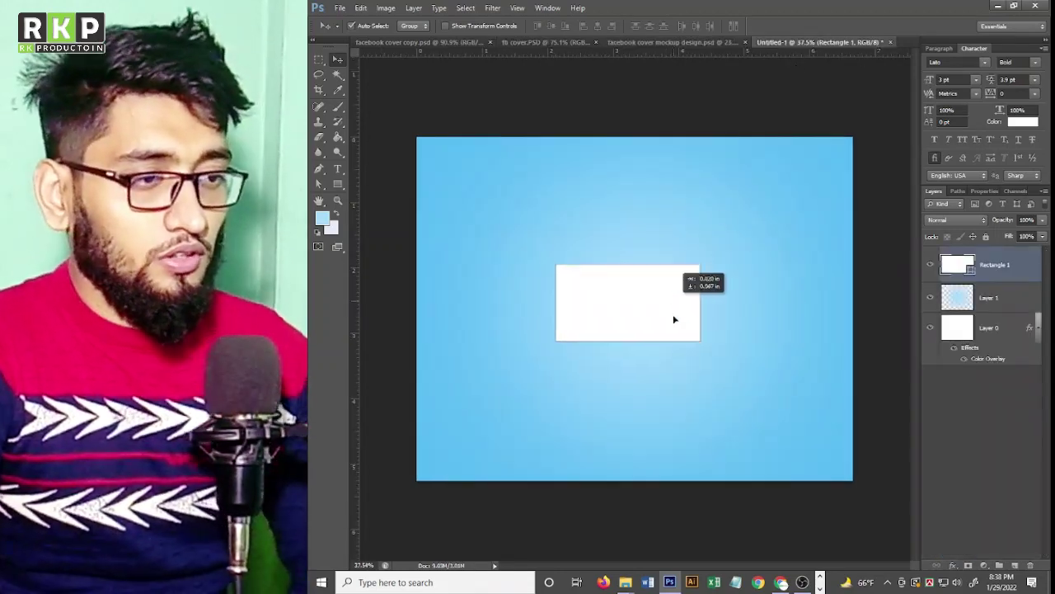
{"action": "right_click", "coordinate": [998, 262]}
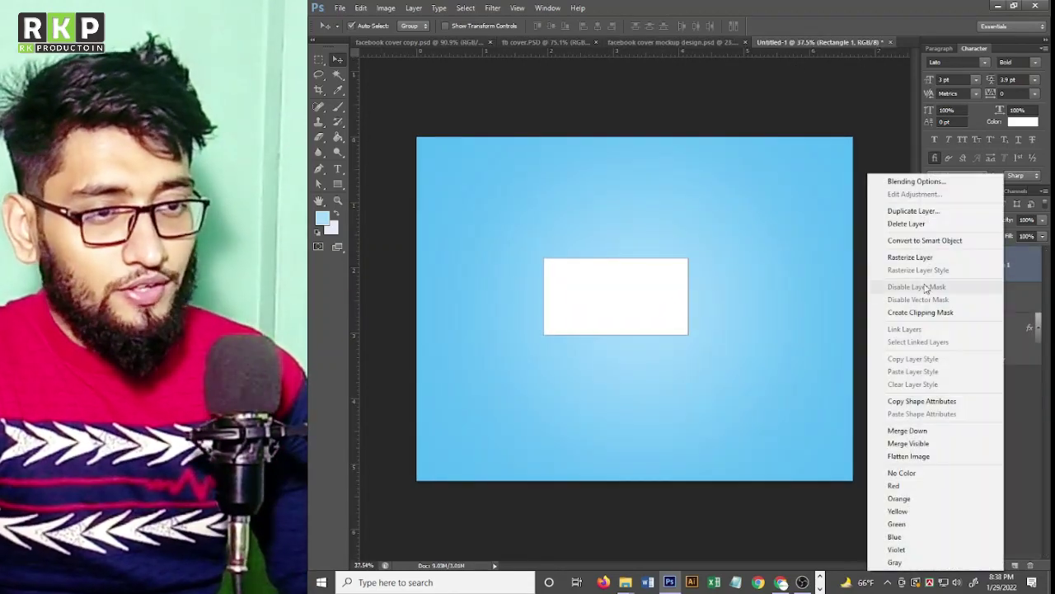
Convert Untitled-1's white Rectangle 1 layer to a smart object and nudge it into place.
{"action": "left_click", "coordinate": [780, 295]}
{"action": "right_click", "coordinate": [990, 275]}
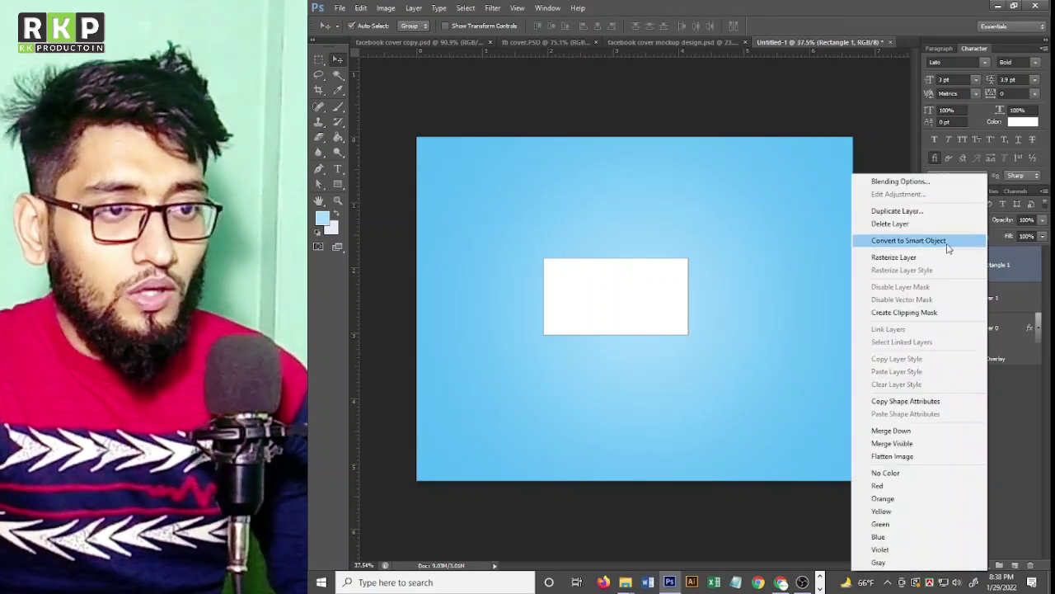
{"action": "left_click", "coordinate": [1014, 272]}
{"action": "right_click", "coordinate": [1014, 272]}
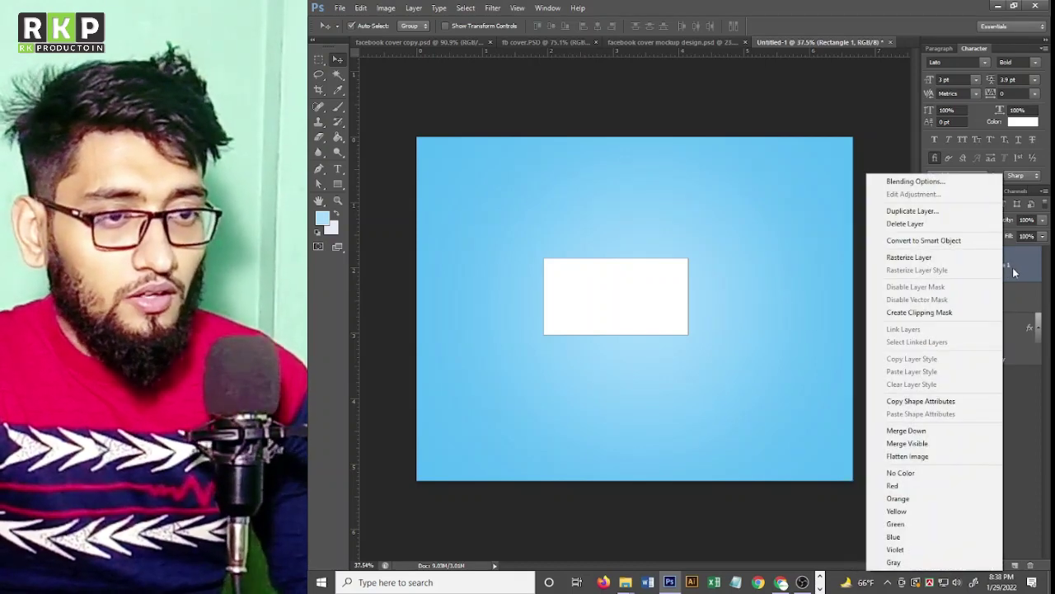
{"action": "right_click", "coordinate": [1014, 272]}
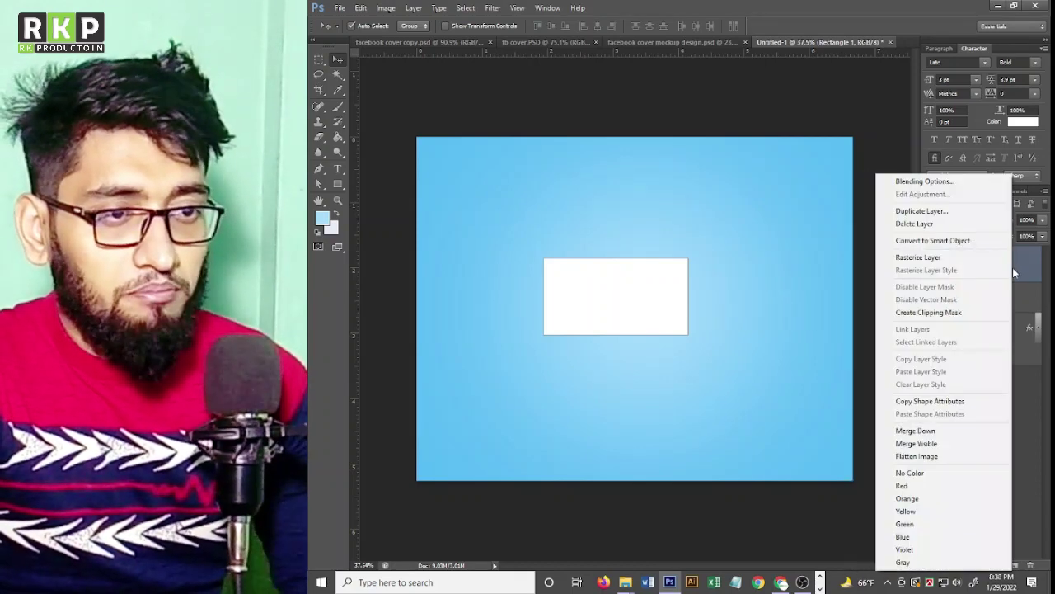
{"action": "left_click", "coordinate": [945, 244]}
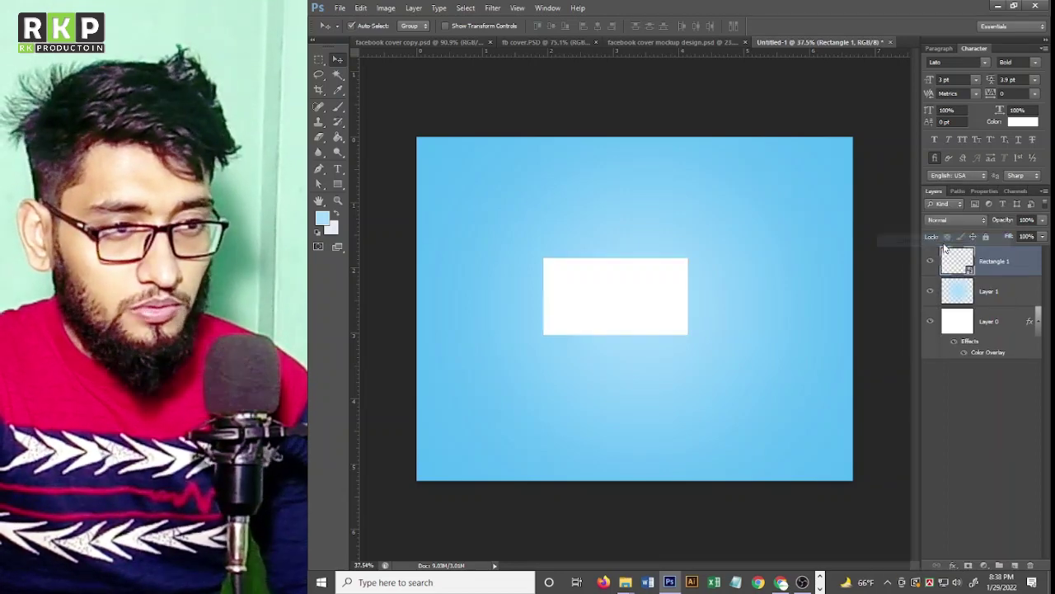
{"action": "mouse_move", "coordinate": [658, 301]}
{"action": "left_mouse_down"}
{"action": "mouse_move", "coordinate": [702, 294]}
{"action": "mouse_move", "coordinate": [662, 314]}
{"action": "left_mouse_up"}
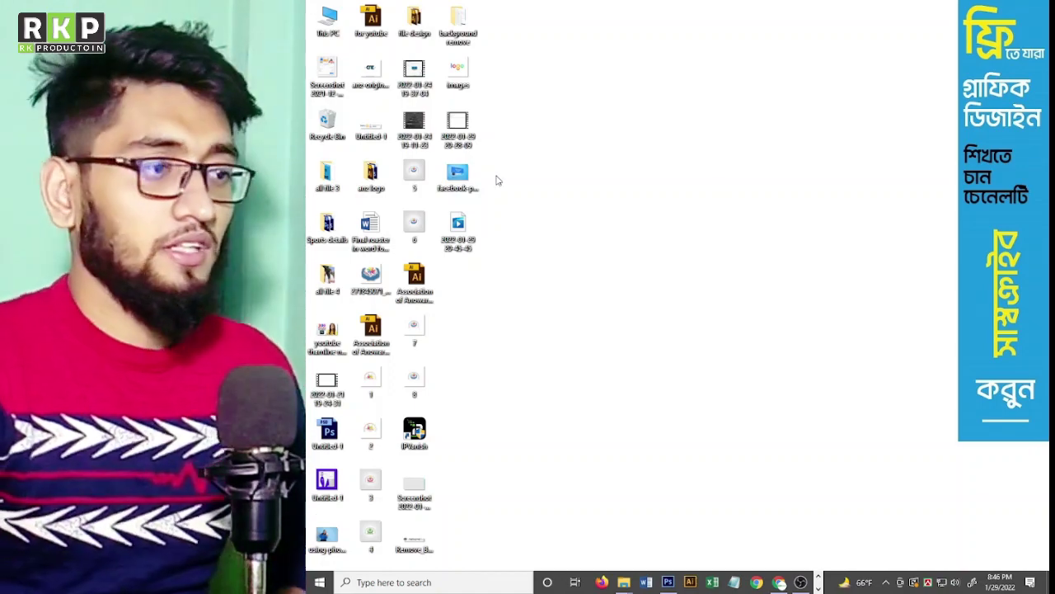
Drop the downloaded Facebook page mockup onto Untitled-1, commit it, and set 38% opacity.
{"action": "mouse_move", "coordinate": [458, 173]}
{"action": "left_mouse_down"}
{"action": "mouse_move", "coordinate": [825, 426]}
{"action": "mouse_move", "coordinate": [695, 418]}
{"action": "left_mouse_up"}
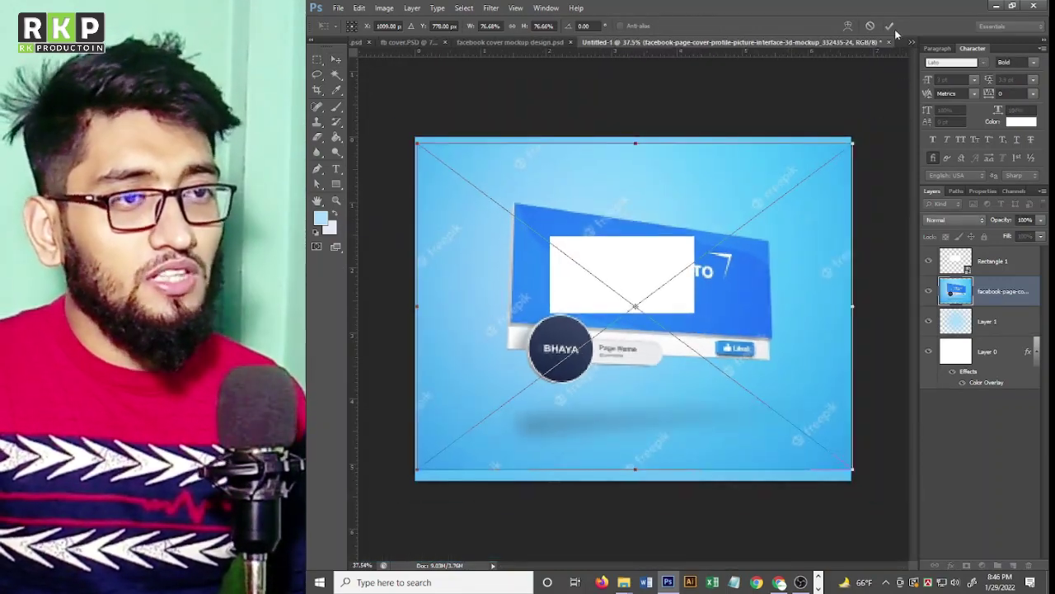
{"action": "left_click", "coordinate": [891, 26]}
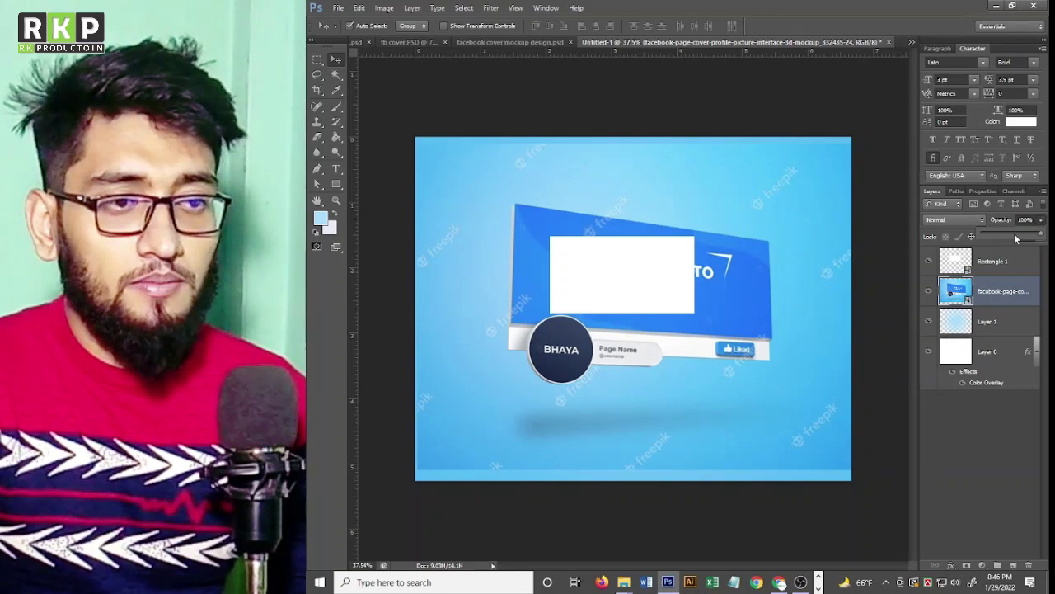
{"action": "left_click", "coordinate": [1007, 234]}
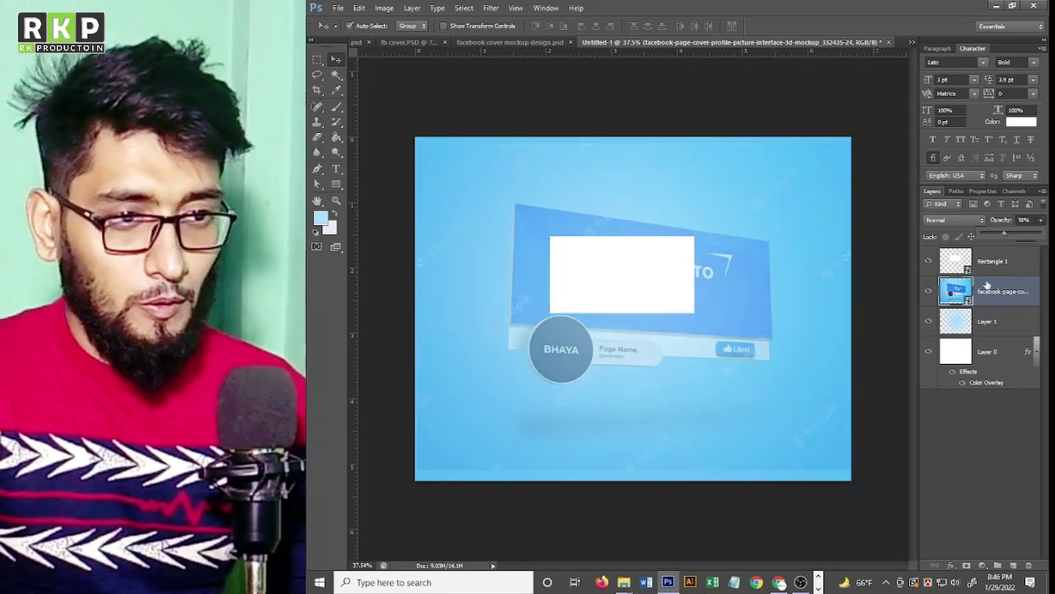
{"action": "left_click", "coordinate": [863, 263]}
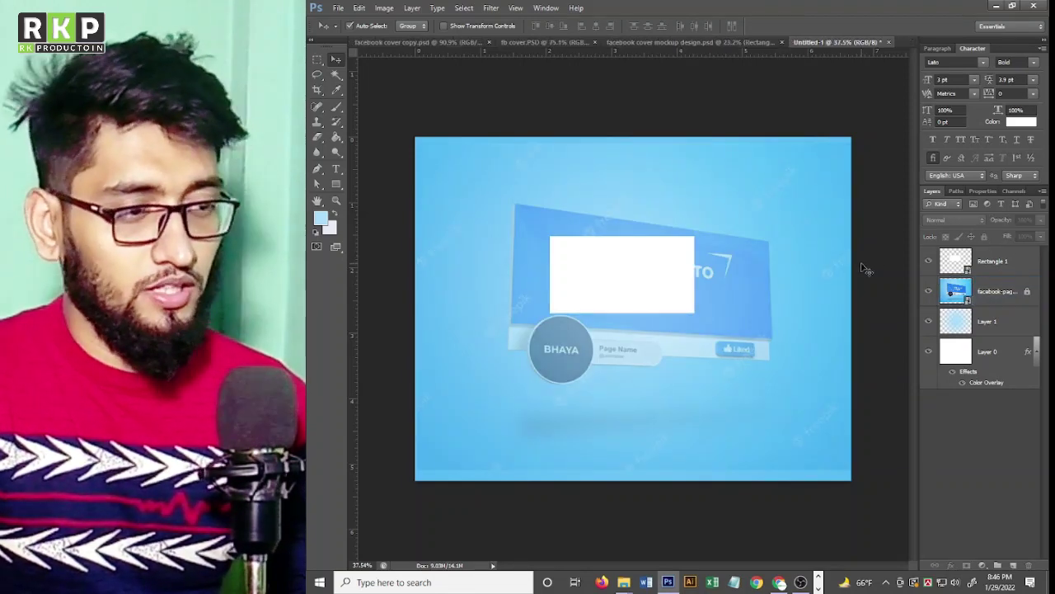
{"action": "scroll", "coordinate": [626, 304], "scroll_direction": "up", "scroll_amount": 1}
{"action": "left_click", "coordinate": [631, 289]}
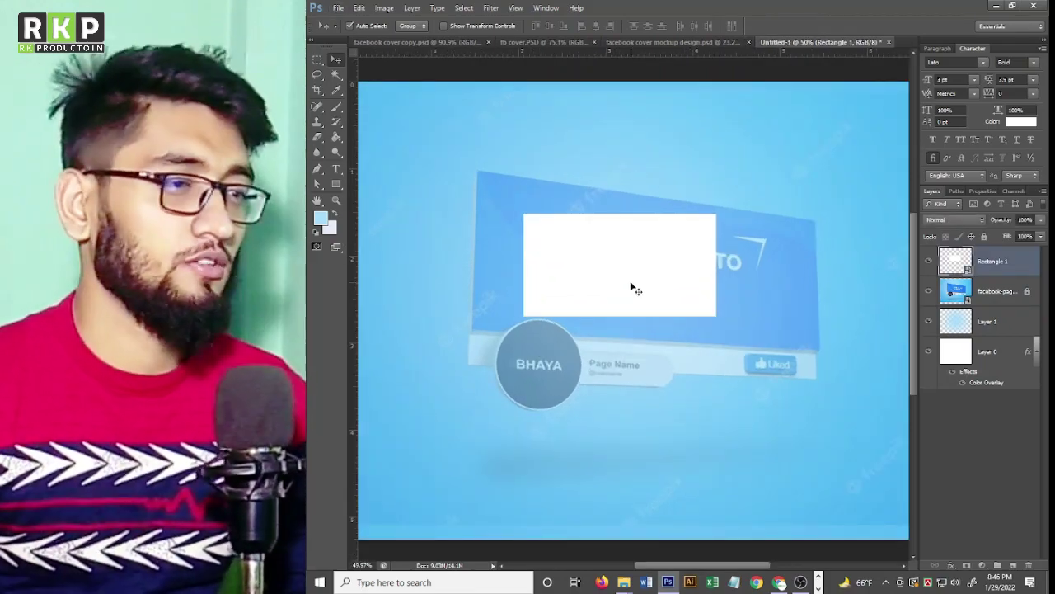
Free-transform the white rectangle, pinning its top-left, bottom-left and top-right corners to the cover's corners.
{"action": "left_click_drag", "start_coordinate": [638, 277], "coordinate": [650, 269]}
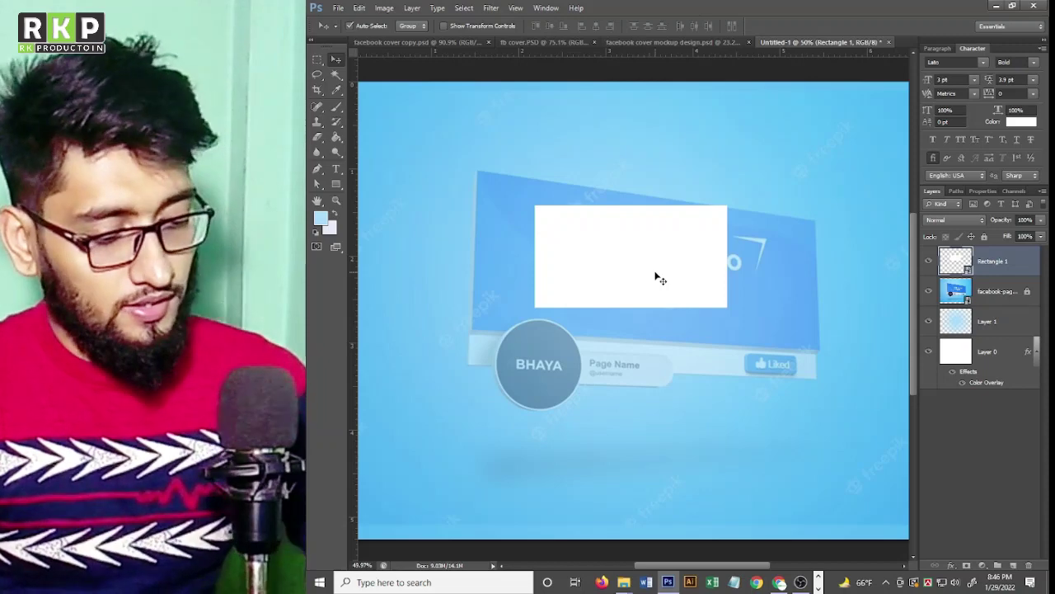
{"action": "key", "text": "ctrl+t"}
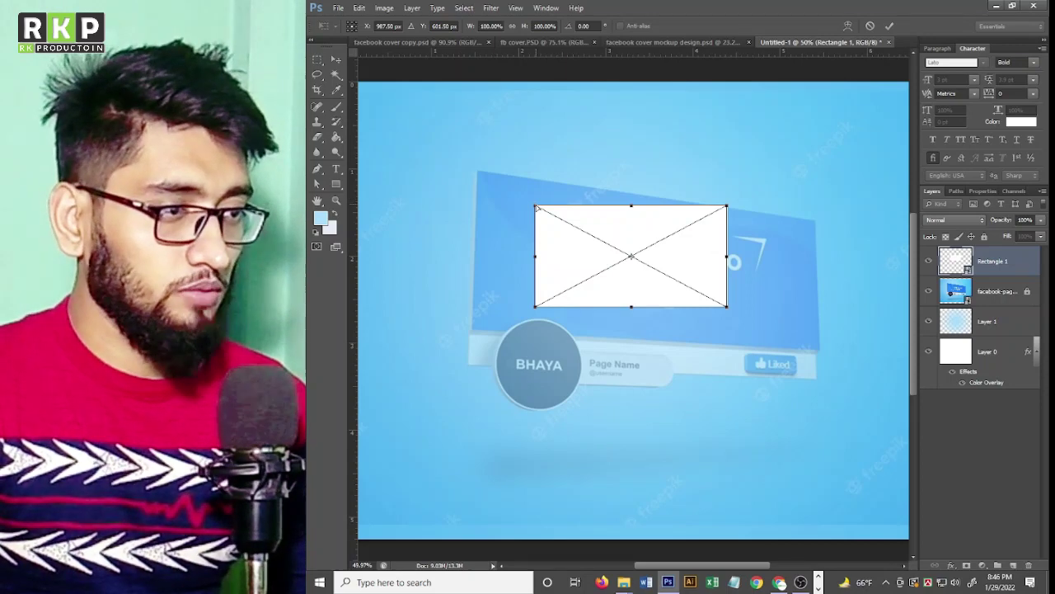
{"action": "left_click_drag", "start_coordinate": [537, 209], "coordinate": [488, 176]}
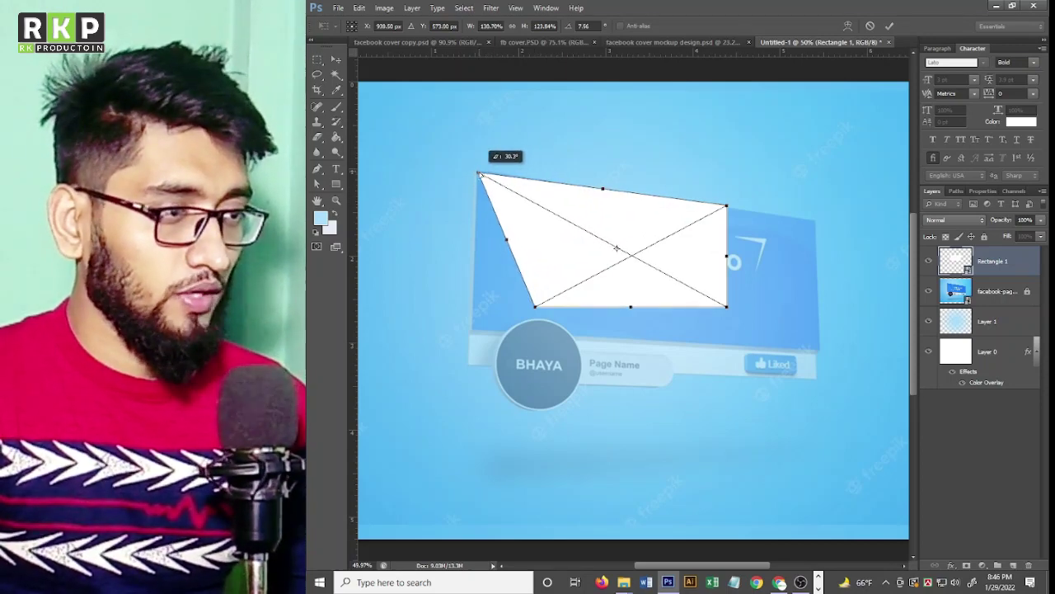
{"action": "scroll", "coordinate": [521, 268], "scroll_direction": "up", "scroll_amount": 2}
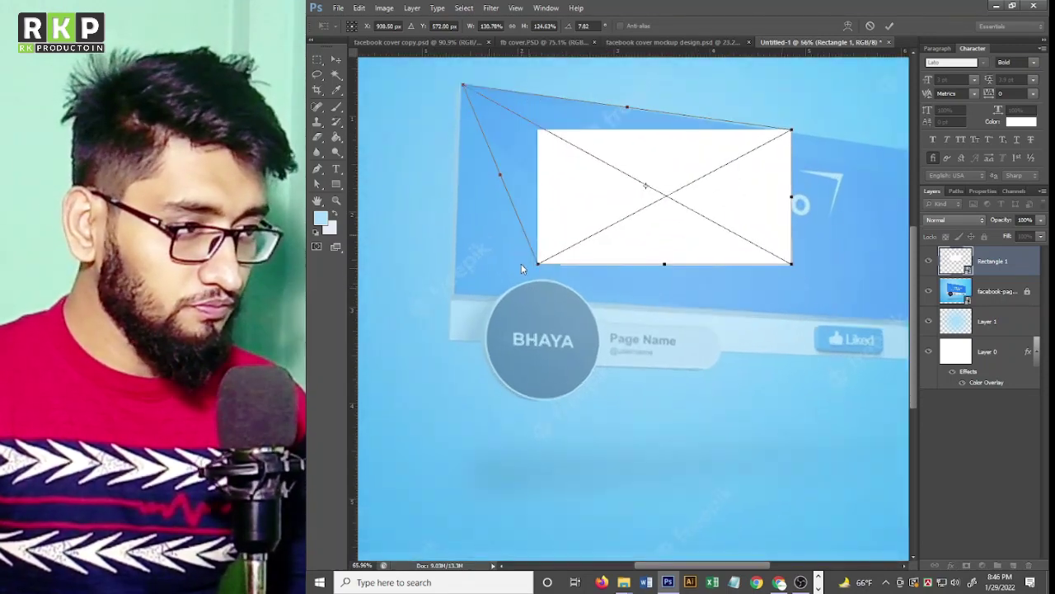
{"action": "left_click_drag", "start_coordinate": [521, 268], "coordinate": [456, 296]}
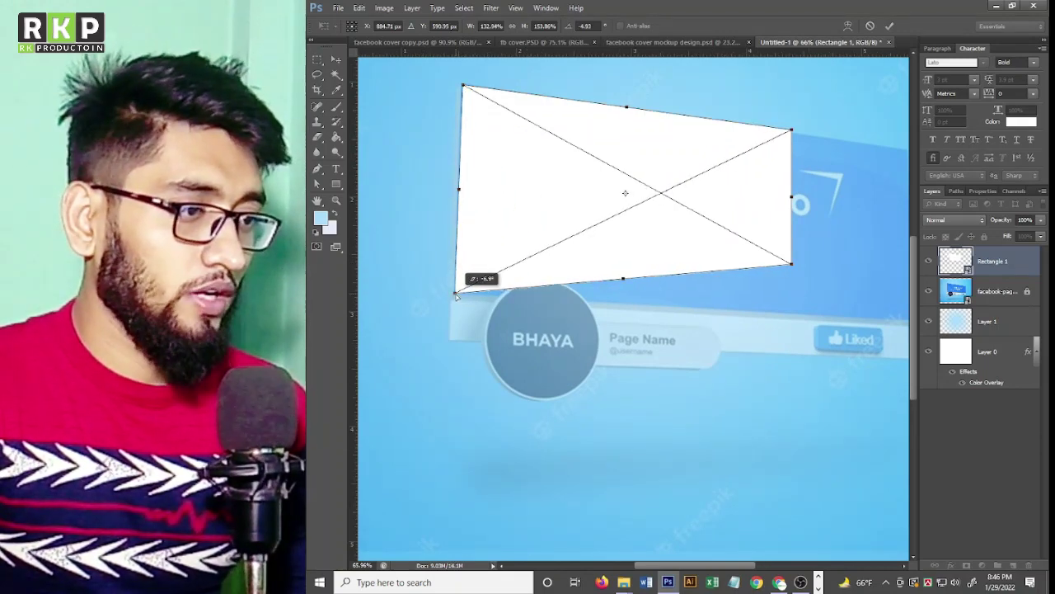
{"action": "left_click_drag", "start_coordinate": [456, 295], "coordinate": [455, 292]}
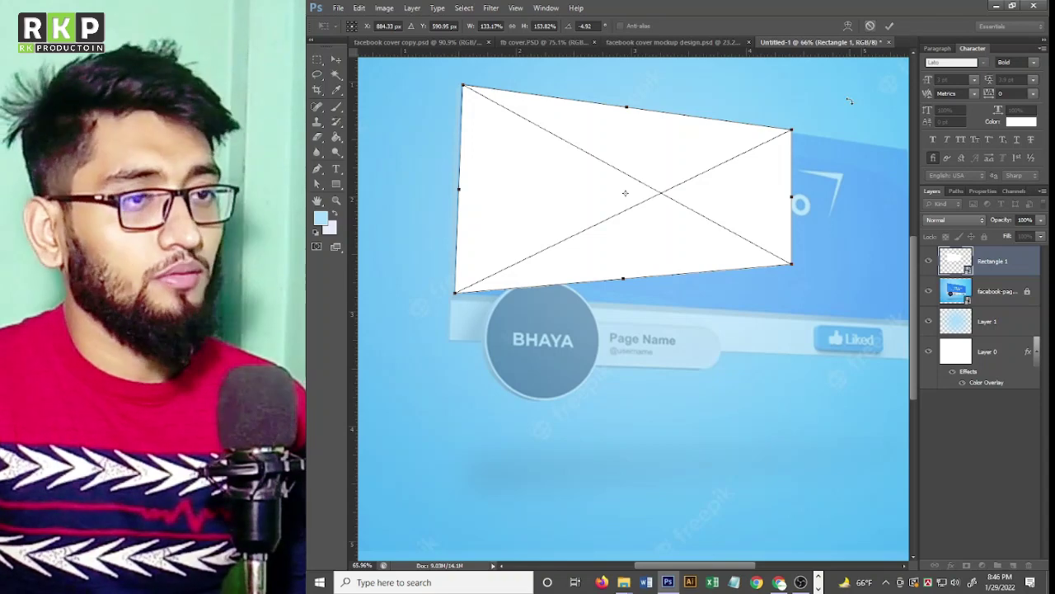
{"action": "mouse_move", "coordinate": [835, 240]}
{"action": "left_mouse_down"}
{"action": "mouse_move", "coordinate": [697, 199]}
{"action": "mouse_move", "coordinate": [819, 288]}
{"action": "mouse_move", "coordinate": [809, 285]}
{"action": "left_mouse_up"}
{"action": "scroll", "coordinate": [644, 212], "scroll_direction": "up", "scroll_amount": 2}
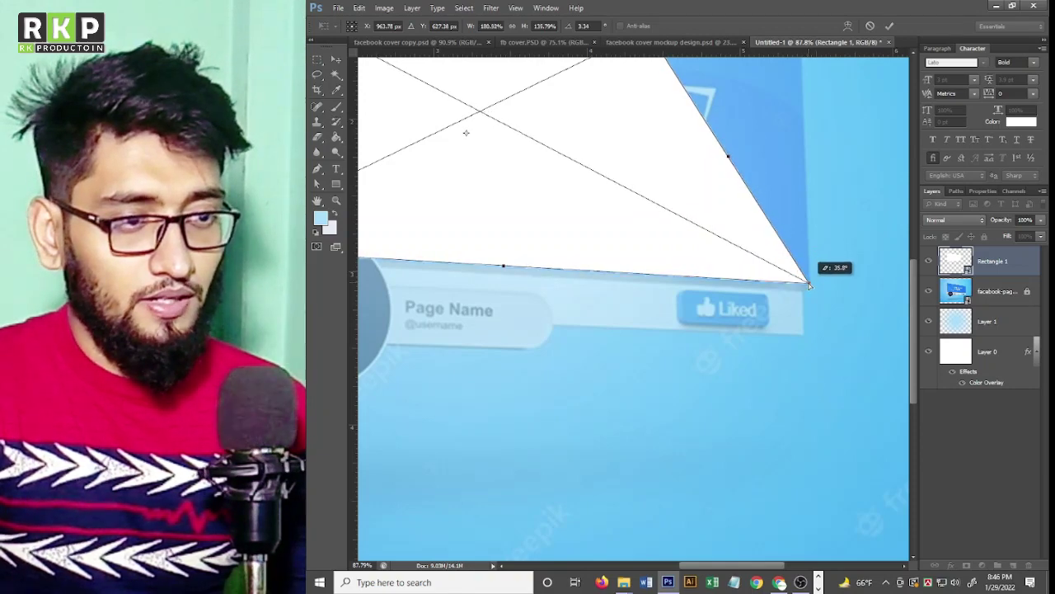
{"action": "left_click_drag", "start_coordinate": [796, 160], "coordinate": [787, 316]}
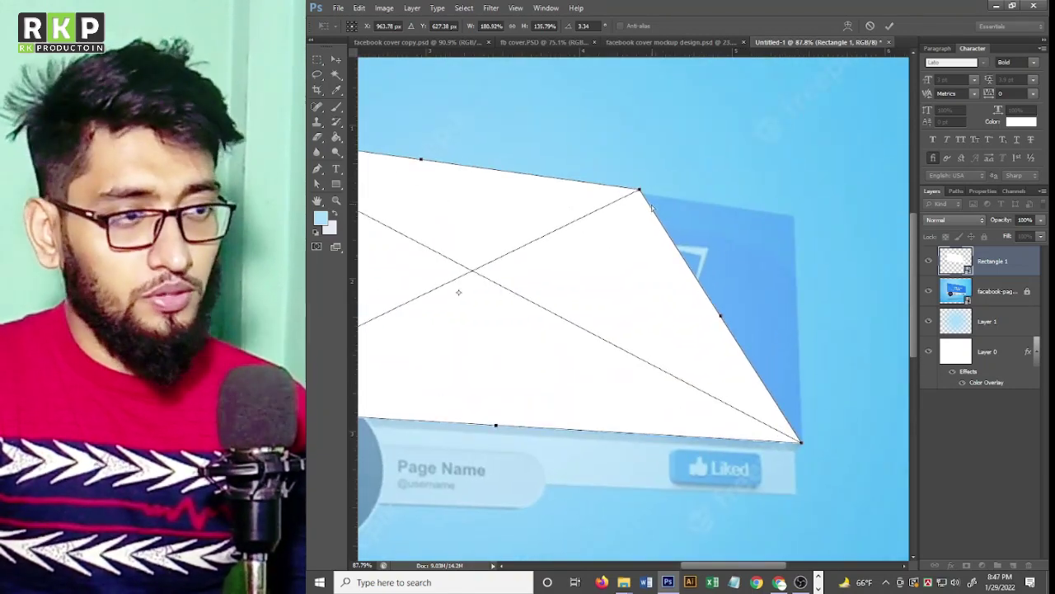
{"action": "left_click_drag", "start_coordinate": [640, 191], "coordinate": [795, 219]}
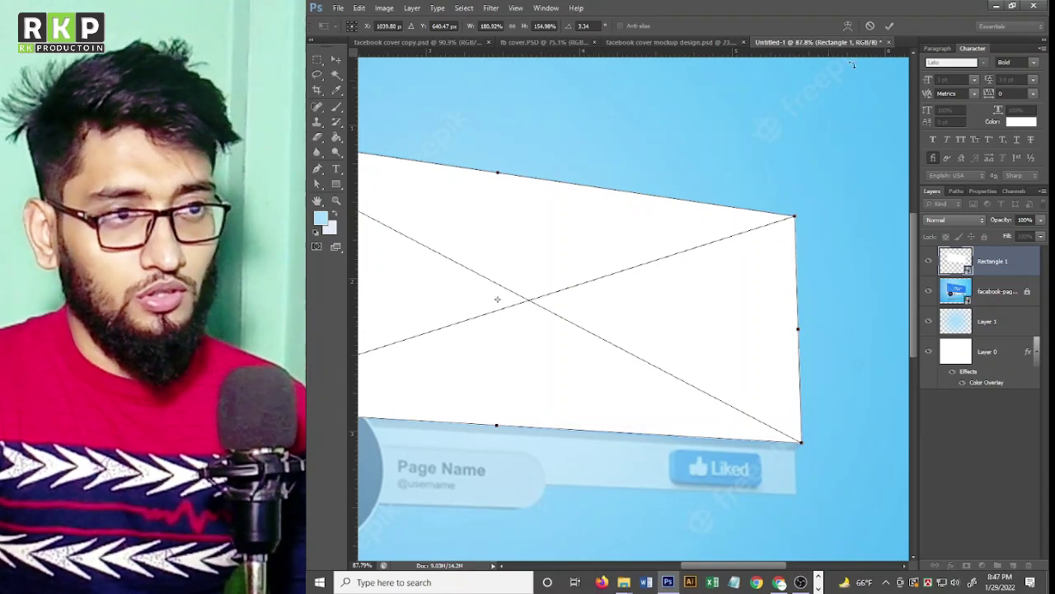
{"action": "left_click", "coordinate": [893, 28]}
{"action": "scroll", "coordinate": [542, 200], "scroll_direction": "down", "scroll_amount": 2}
{"action": "scroll", "coordinate": [443, 240], "scroll_direction": "down", "scroll_amount": 1}
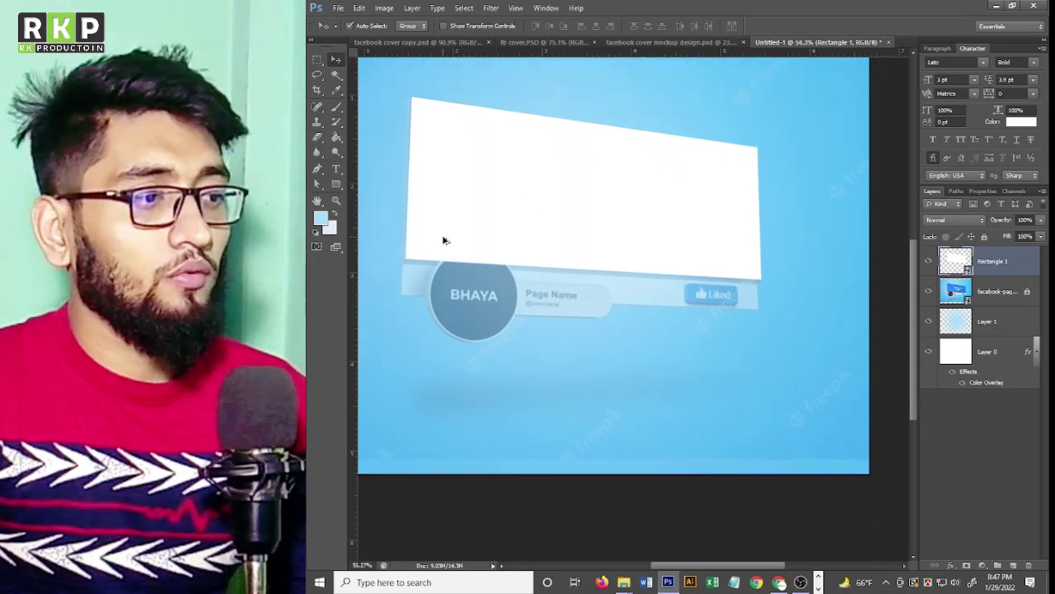
{"action": "scroll", "coordinate": [450, 240], "scroll_direction": "up", "scroll_amount": 2}
{"action": "scroll", "coordinate": [494, 237], "scroll_direction": "down", "scroll_amount": 1}
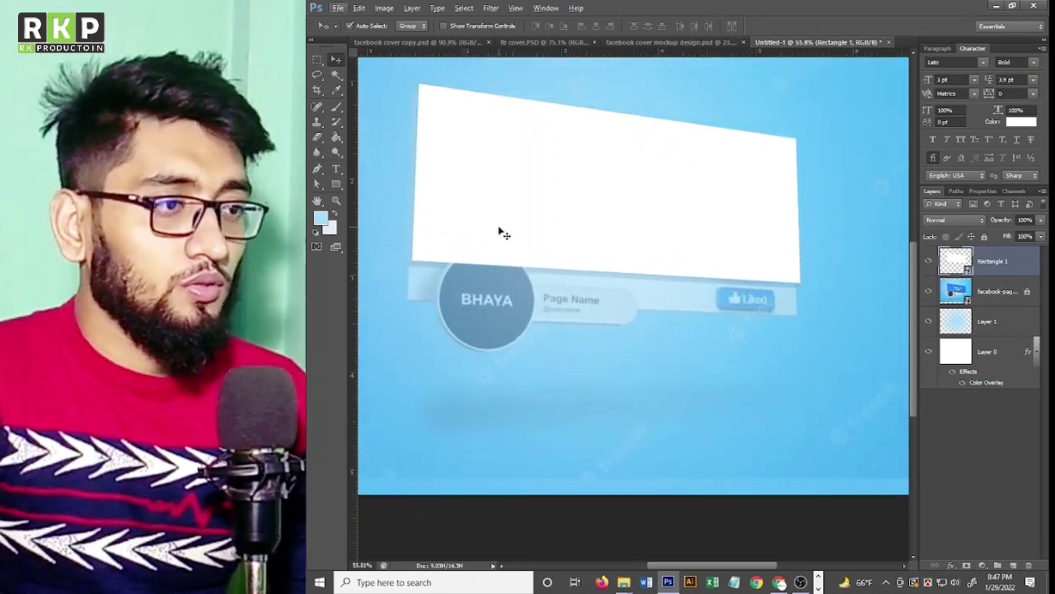
{"action": "scroll", "coordinate": [500, 232], "scroll_direction": "down", "scroll_amount": 1}
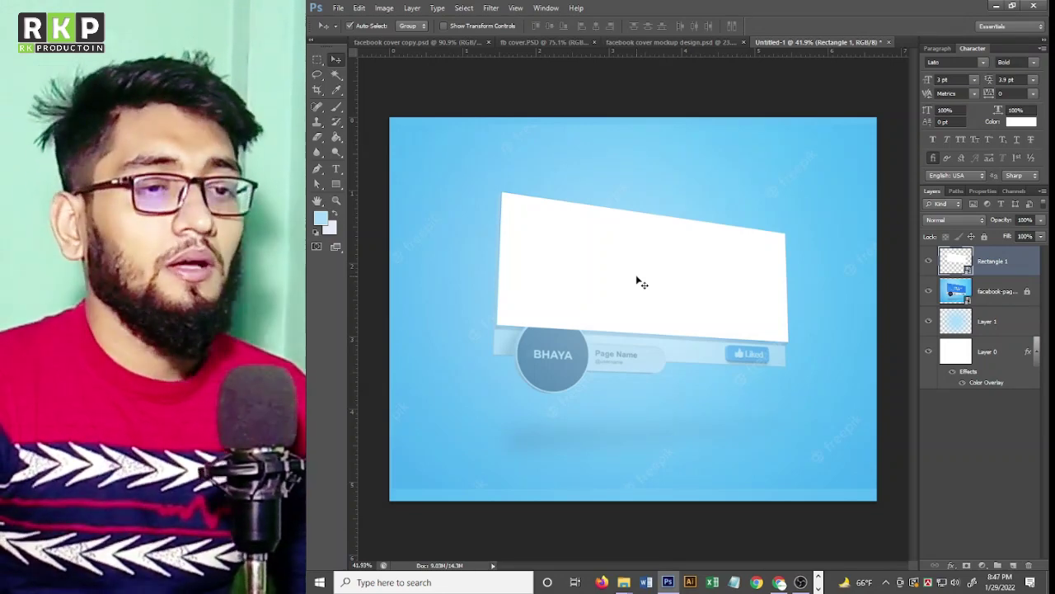
{"action": "double_click", "coordinate": [955, 262]}
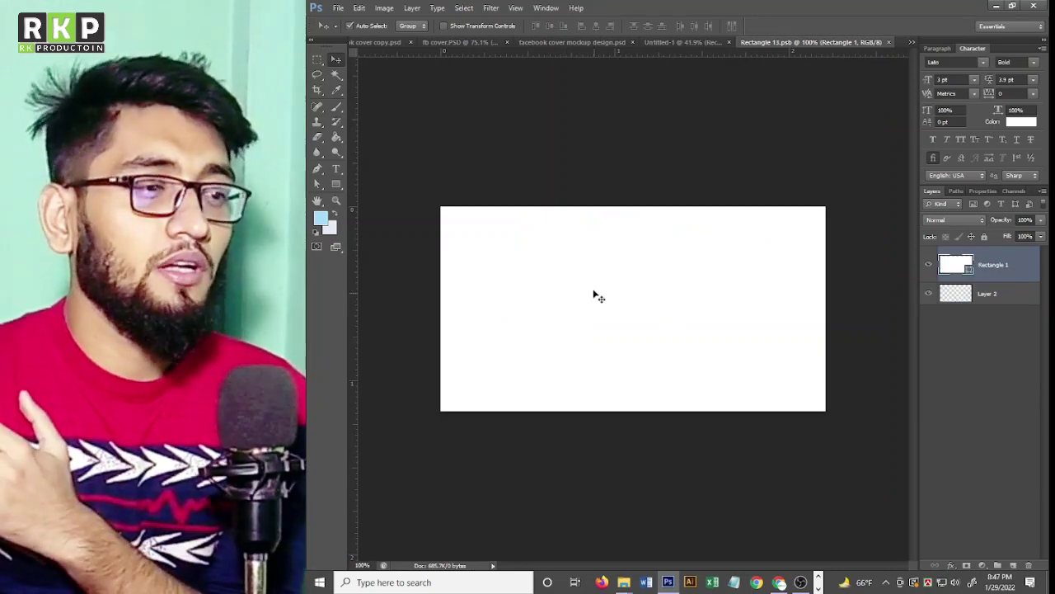
{"action": "left_click", "coordinate": [708, 42]}
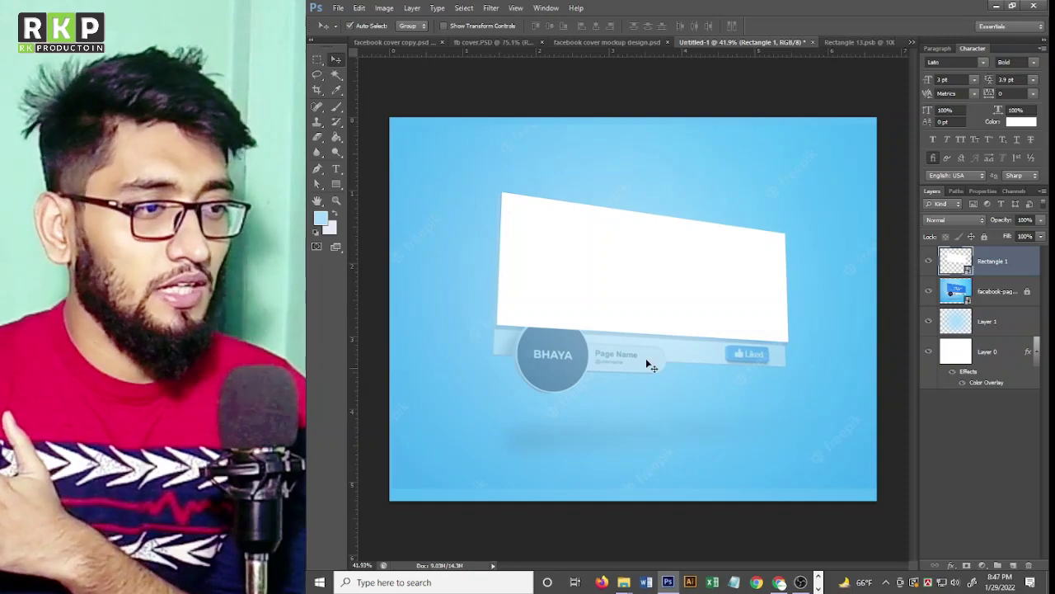
{"action": "left_click", "coordinate": [858, 42]}
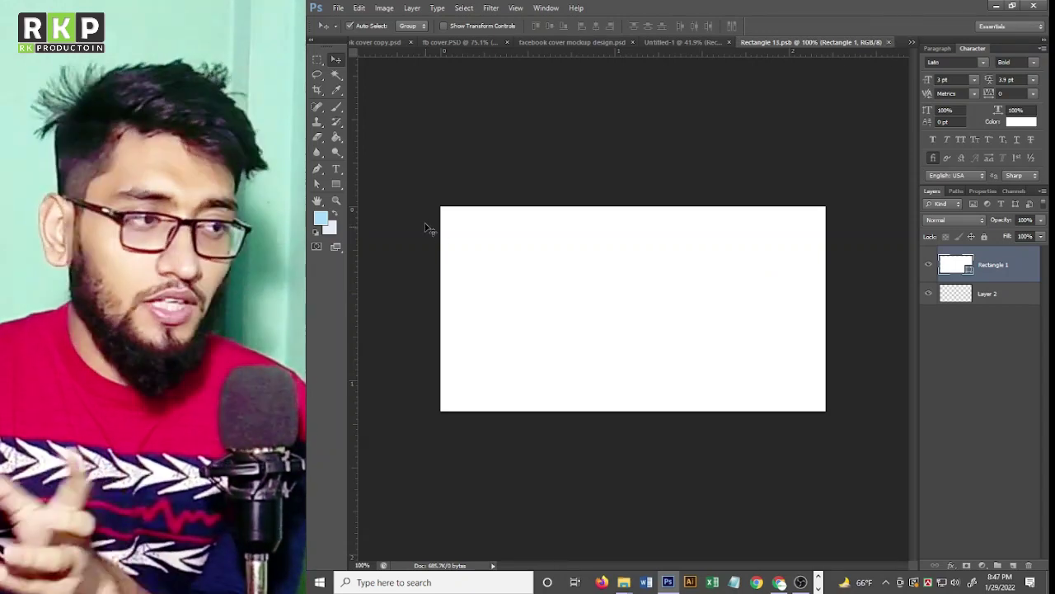
{"action": "left_click", "coordinate": [889, 42]}
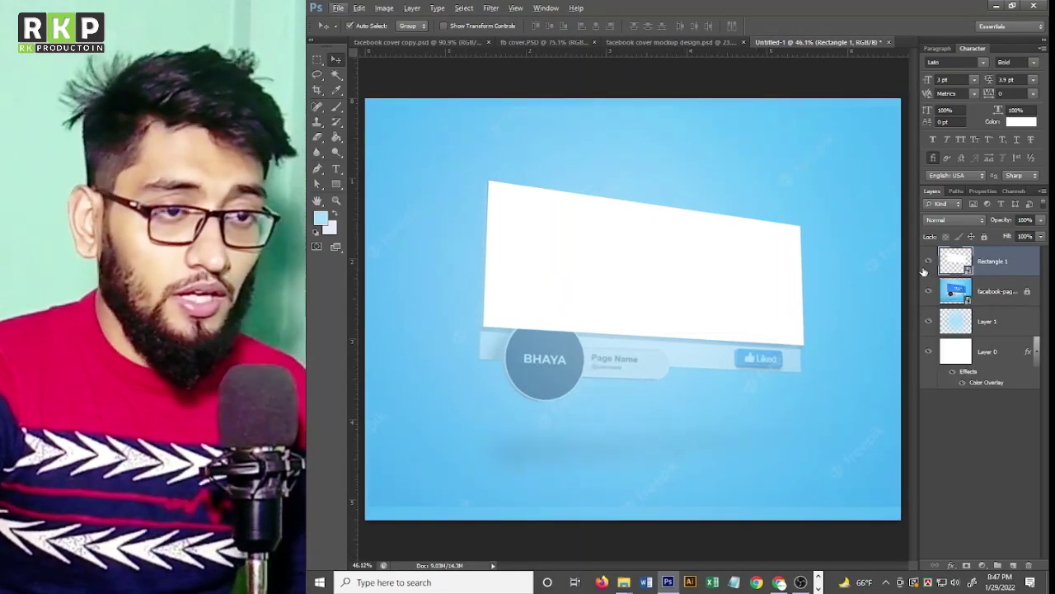
Pick the Rectangle tool and zoom into the cover mockup's top-left corner.
{"action": "scroll", "coordinate": [488, 234], "scroll_direction": "up", "scroll_amount": 3}
{"action": "scroll", "coordinate": [487, 234], "scroll_direction": "up", "scroll_amount": 2}
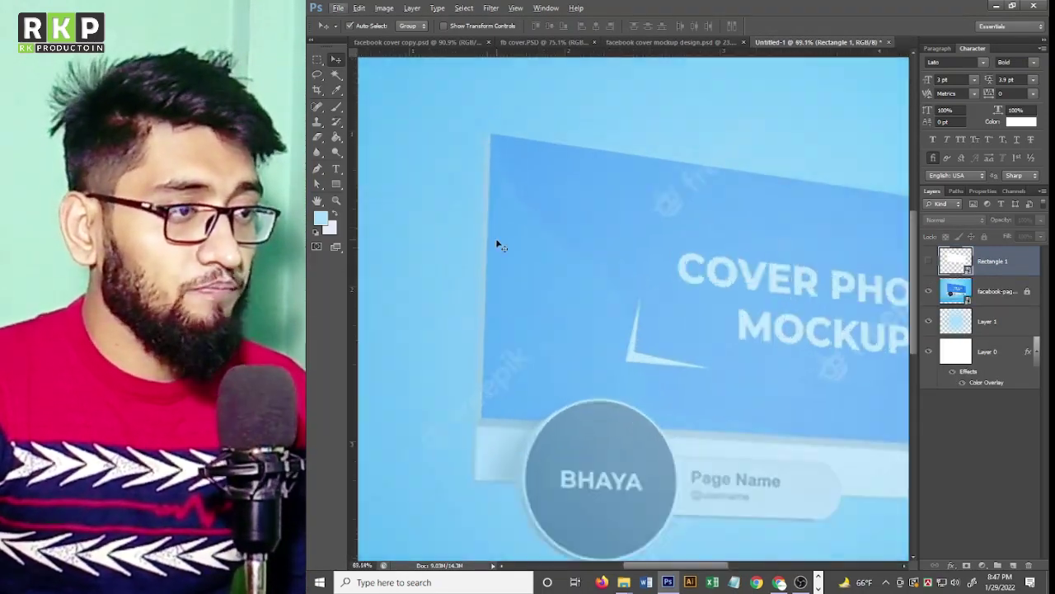
{"action": "left_click", "coordinate": [335, 185]}
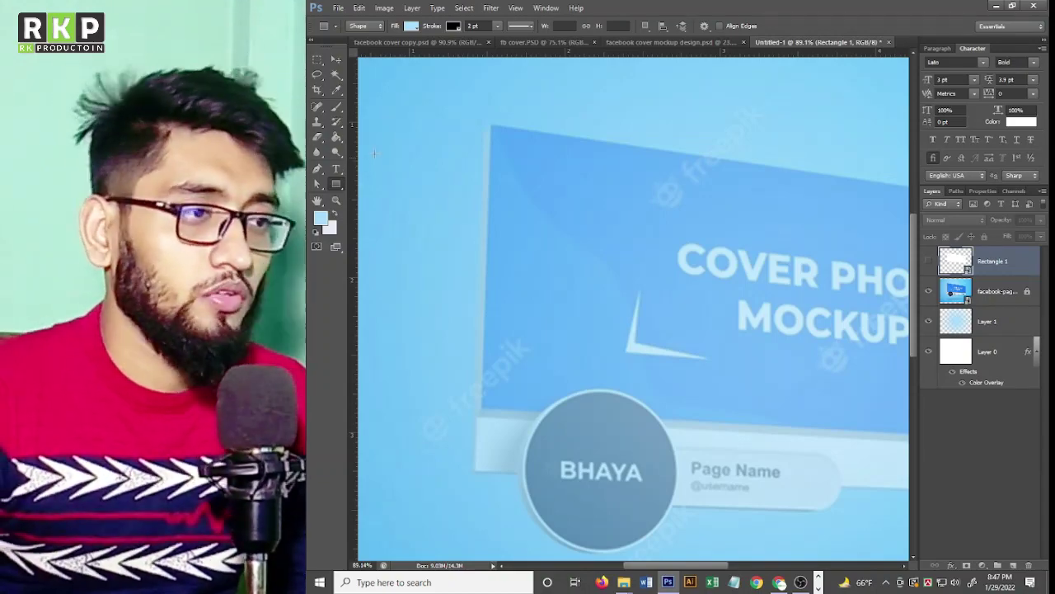
{"action": "scroll", "coordinate": [492, 125], "scroll_direction": "down", "scroll_amount": 1}
{"action": "scroll", "coordinate": [492, 126], "scroll_direction": "down", "scroll_amount": 3}
{"action": "scroll", "coordinate": [495, 127], "scroll_direction": "down", "scroll_amount": 1}
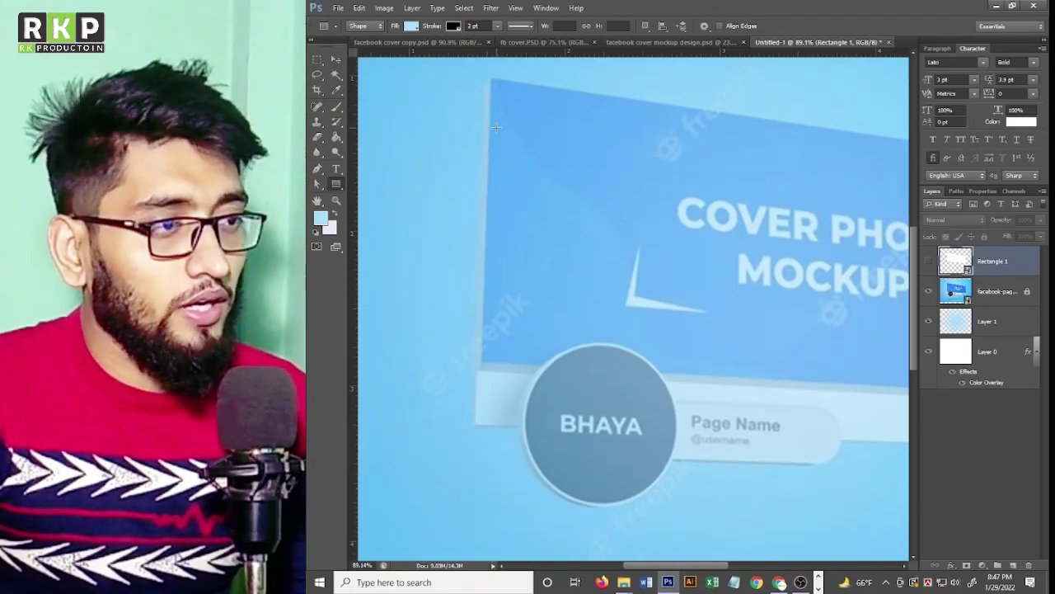
{"action": "scroll", "coordinate": [483, 155], "scroll_direction": "up", "scroll_amount": 2}
{"action": "scroll", "coordinate": [494, 124], "scroll_direction": "up", "scroll_amount": 1}
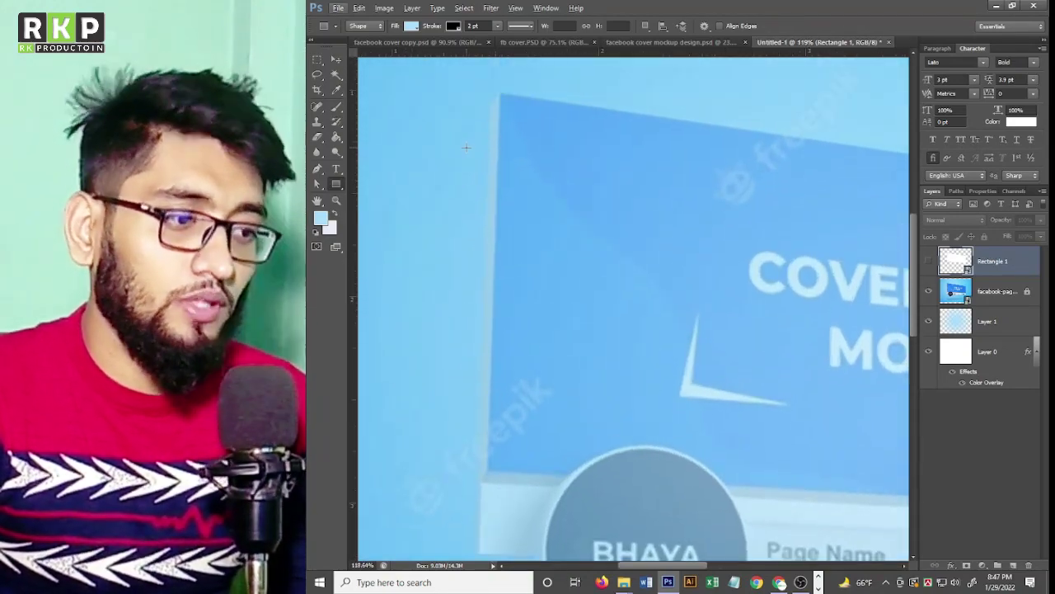
{"action": "scroll", "coordinate": [494, 124], "scroll_direction": "up", "scroll_amount": 2}
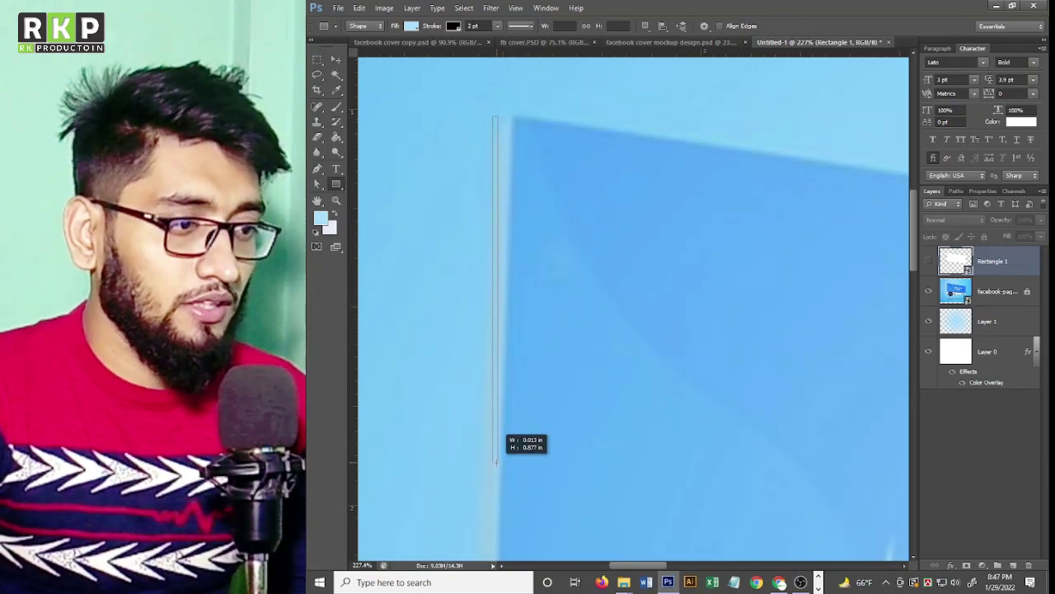
Draw a thin black rectangle bar down the cover's left edge.
{"action": "left_click_drag", "start_coordinate": [506, 171], "coordinate": [506, 468]}
{"action": "scroll", "coordinate": [507, 468], "scroll_direction": "down", "scroll_amount": 1}
{"action": "scroll", "coordinate": [503, 428], "scroll_direction": "down", "scroll_amount": 1}
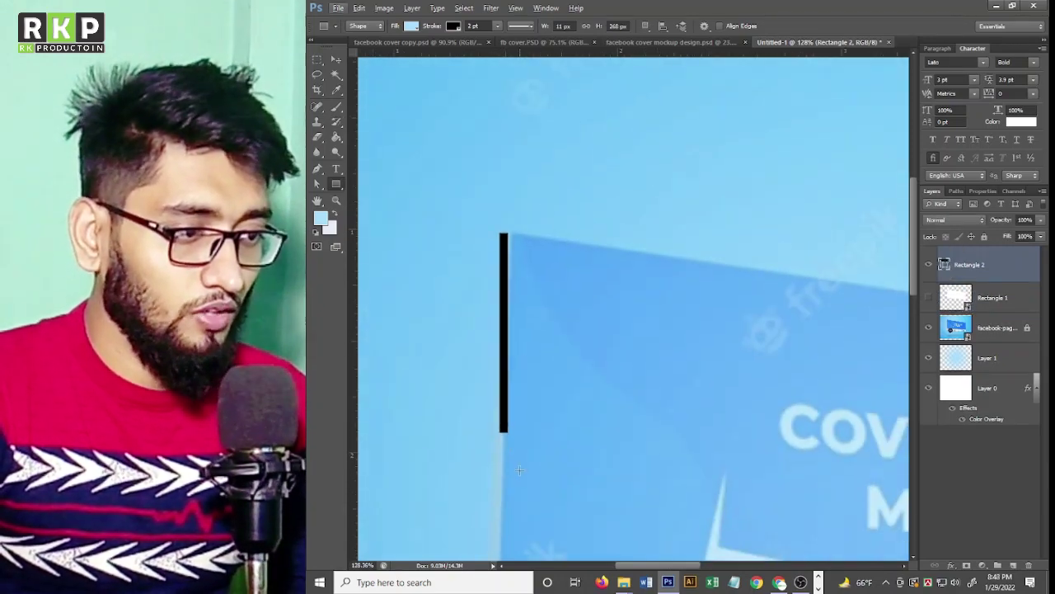
{"action": "scroll", "coordinate": [503, 412], "scroll_direction": "up", "scroll_amount": 1}
{"action": "mouse_move", "coordinate": [517, 412]}
{"action": "left_mouse_down"}
{"action": "mouse_move", "coordinate": [518, 285]}
{"action": "mouse_move", "coordinate": [540, 261]}
{"action": "left_mouse_up"}
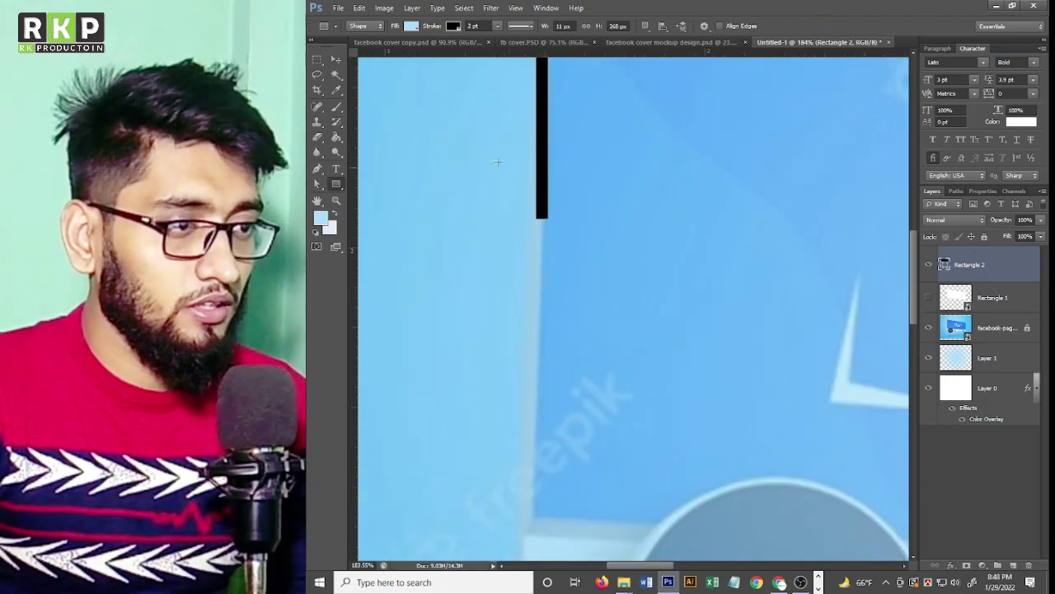
Free-transform the bar longer, snug it against the cover edge, then slant its top.
{"action": "left_click", "coordinate": [337, 60]}
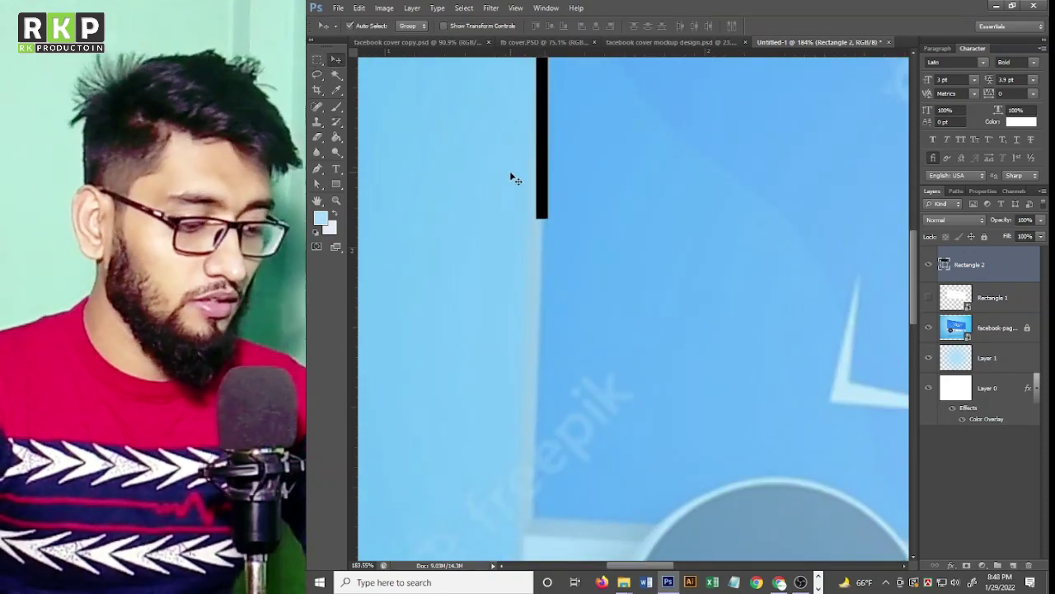
{"action": "key", "text": "ctrl+t"}
{"action": "mouse_move", "coordinate": [541, 220]}
{"action": "left_mouse_down"}
{"action": "mouse_move", "coordinate": [558, 439]}
{"action": "mouse_move", "coordinate": [541, 532]}
{"action": "left_mouse_up"}
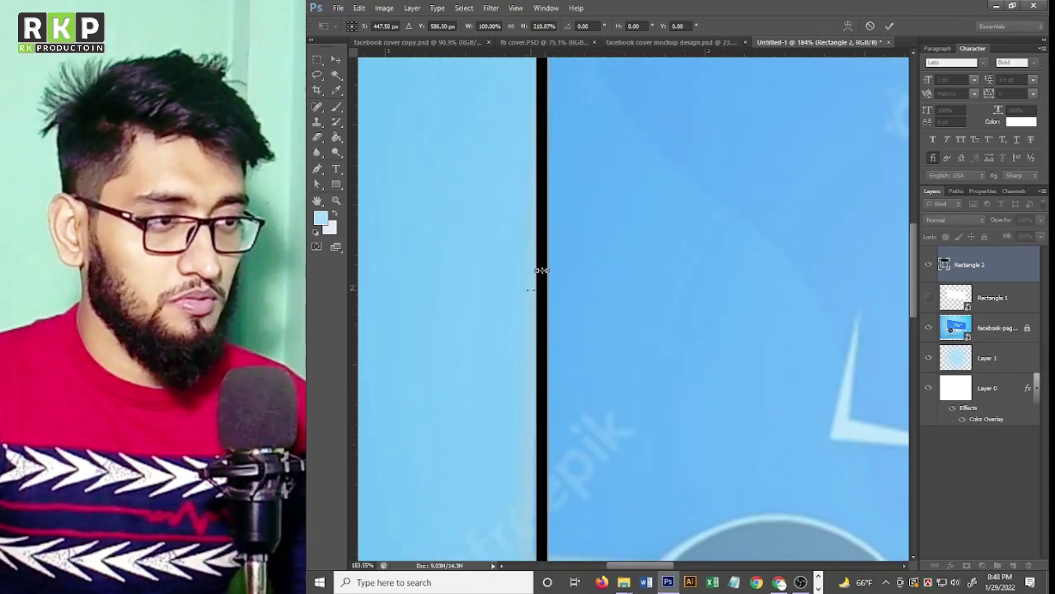
{"action": "scroll", "coordinate": [545, 105], "scroll_direction": "up", "scroll_amount": 5}
{"action": "scroll", "coordinate": [545, 132], "scroll_direction": "up", "scroll_amount": 5}
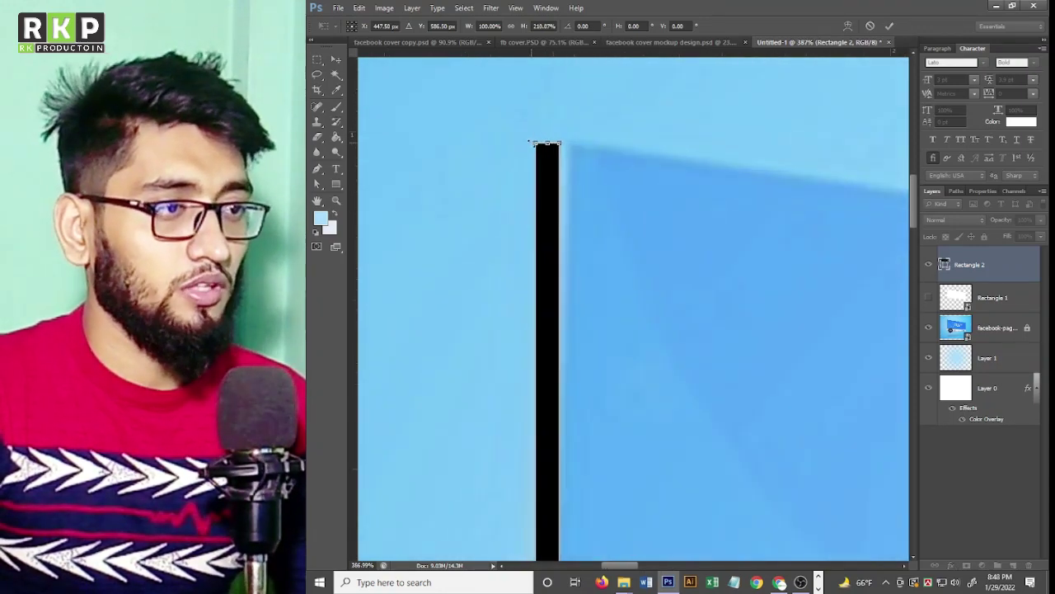
{"action": "left_click_drag", "start_coordinate": [587, 146], "coordinate": [594, 146]}
{"action": "key", "text": "Return"}
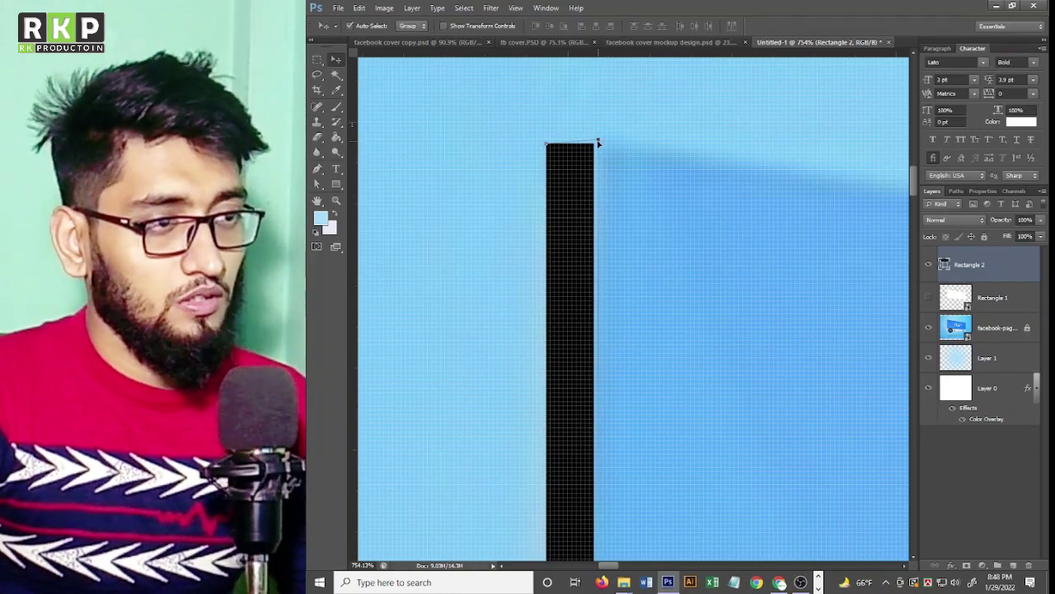
{"action": "left_click_drag", "start_coordinate": [554, 146], "coordinate": [573, 188]}
{"action": "scroll", "coordinate": [577, 191], "scroll_direction": "down", "scroll_amount": 4}
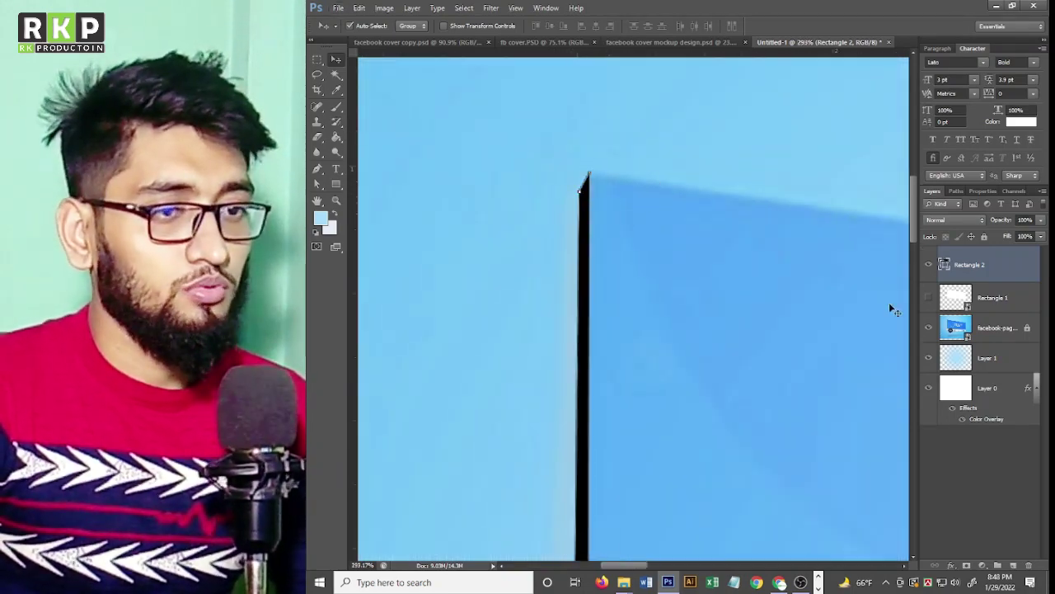
Adjust the Facebook cover mockup layer's opacity and lock that layer.
{"action": "left_click", "coordinate": [988, 329]}
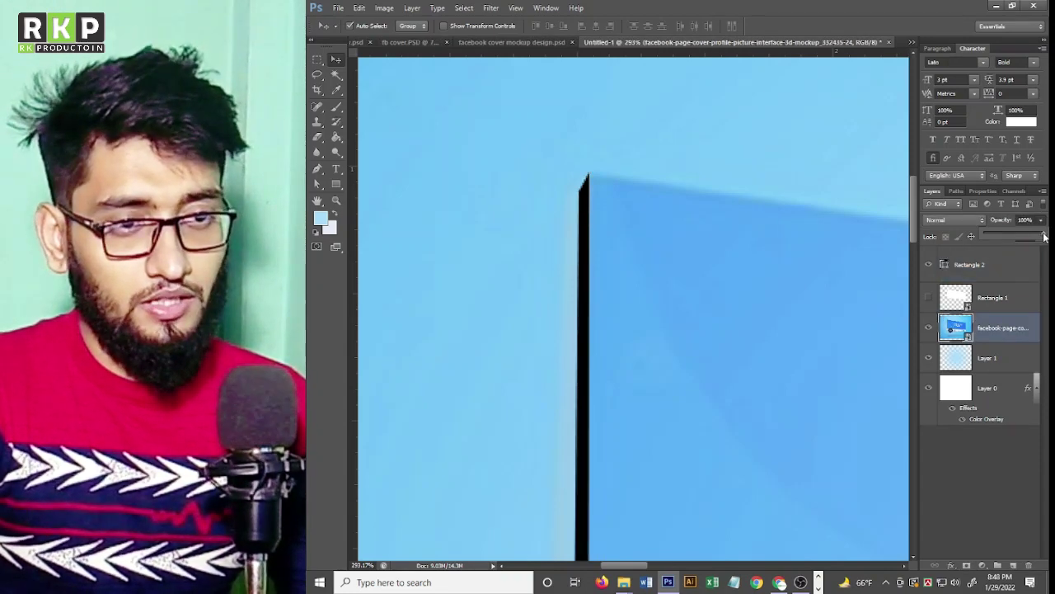
{"action": "left_click_drag", "start_coordinate": [1045, 237], "coordinate": [1042, 236]}
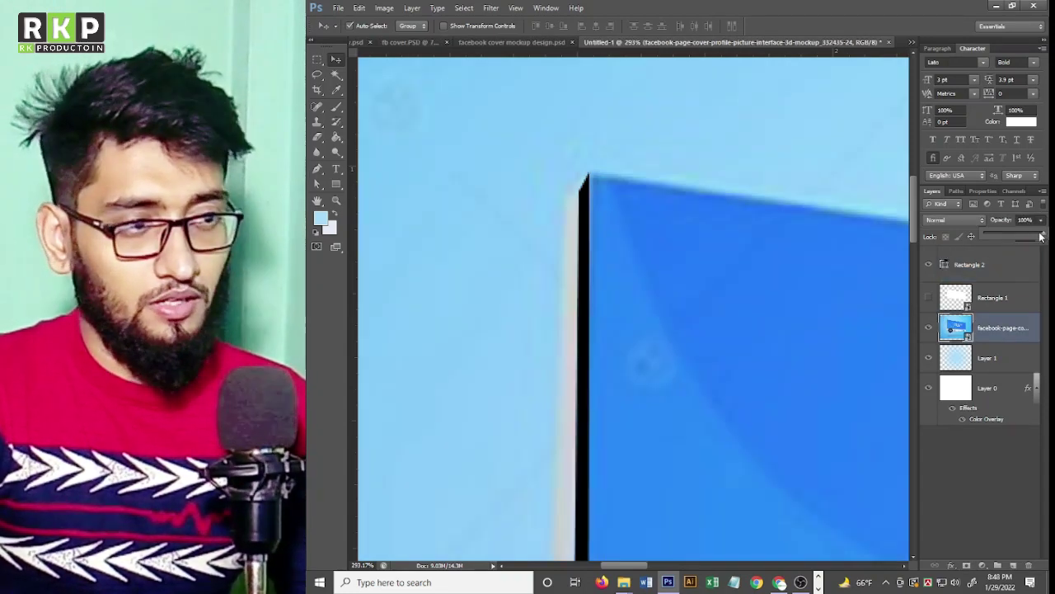
{"action": "left_click", "coordinate": [1009, 314]}
{"action": "left_click", "coordinate": [983, 237]}
{"action": "scroll", "coordinate": [549, 188], "scroll_direction": "up", "scroll_amount": 3}
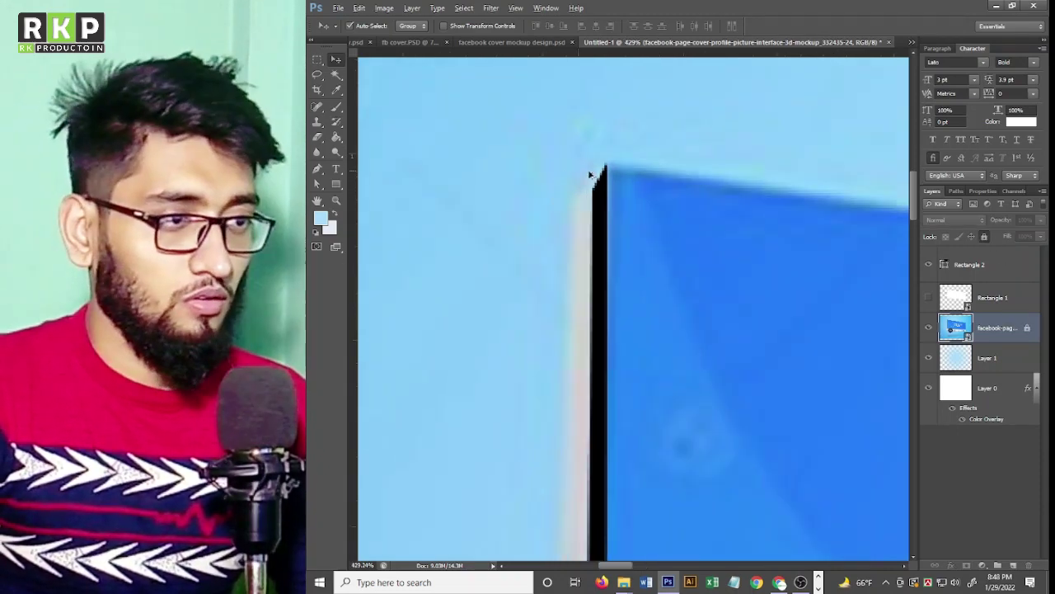
Select Rectangle 2 and pull its top corner left into a diagonal.
{"action": "left_click", "coordinate": [600, 201]}
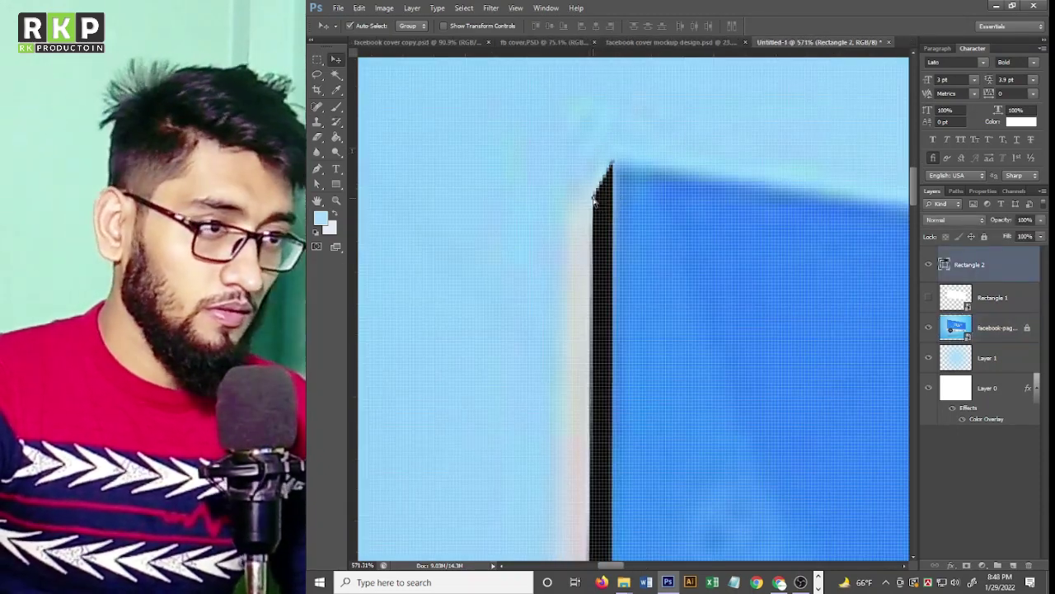
{"action": "left_click_drag", "start_coordinate": [600, 202], "coordinate": [571, 206]}
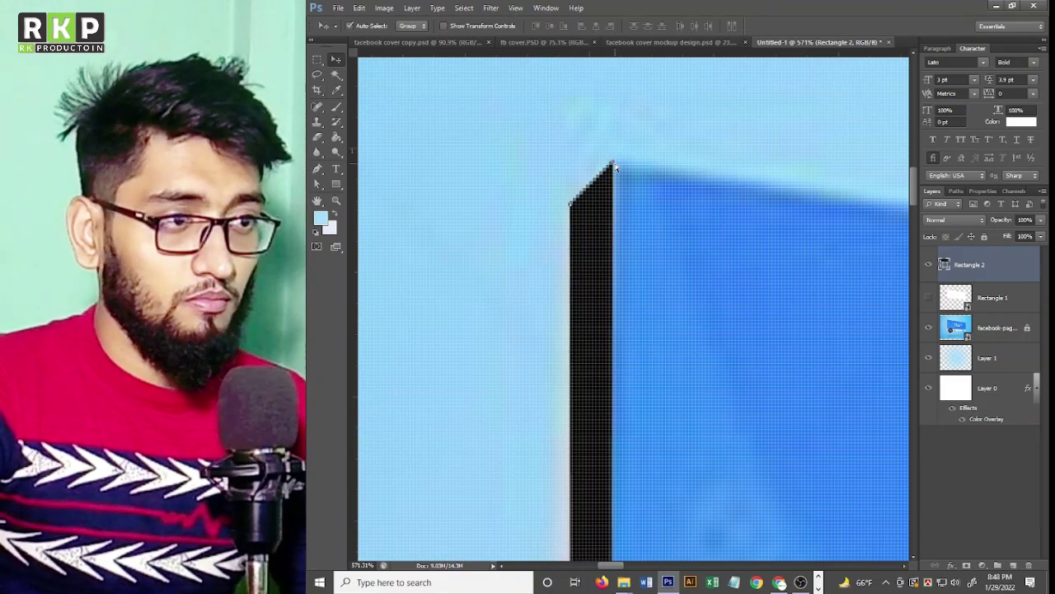
{"action": "left_click_drag", "start_coordinate": [614, 167], "coordinate": [534, 187]}
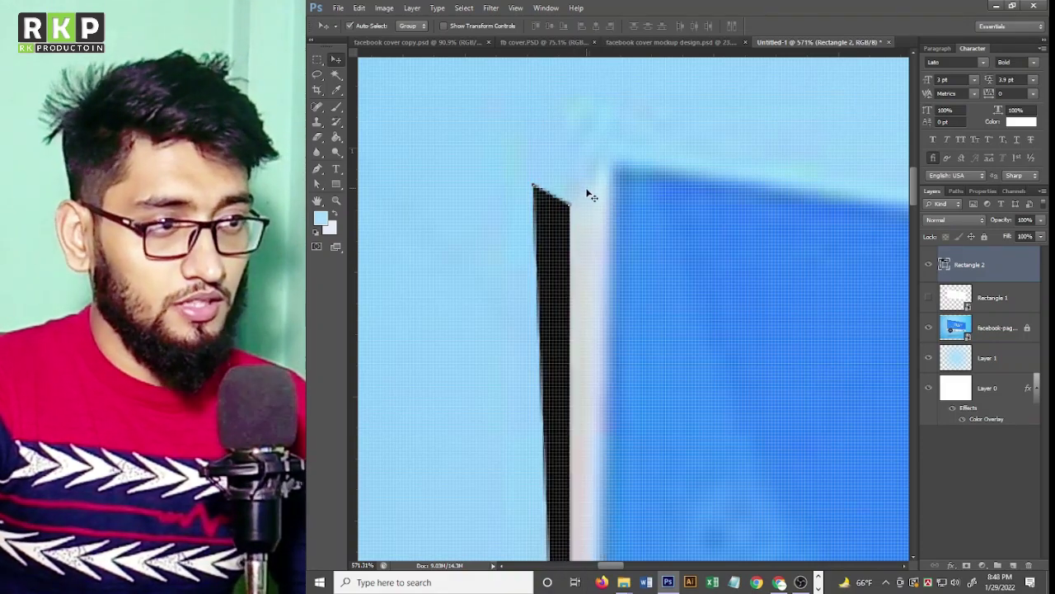
{"action": "scroll", "coordinate": [588, 195], "scroll_direction": "down", "scroll_amount": 2}
{"action": "scroll", "coordinate": [596, 219], "scroll_direction": "down", "scroll_amount": 1}
{"action": "scroll", "coordinate": [602, 219], "scroll_direction": "down", "scroll_amount": 1}
{"action": "scroll", "coordinate": [610, 294], "scroll_direction": "down", "scroll_amount": 1}
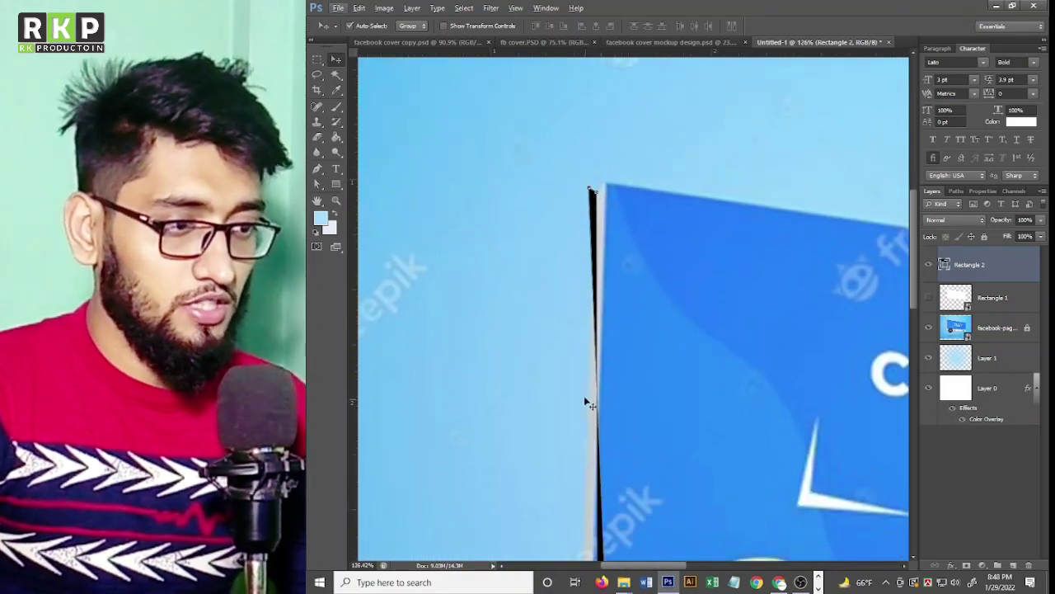
{"action": "scroll", "coordinate": [587, 404], "scroll_direction": "down", "scroll_amount": 1}
{"action": "scroll", "coordinate": [572, 365], "scroll_direction": "down", "scroll_amount": 2}
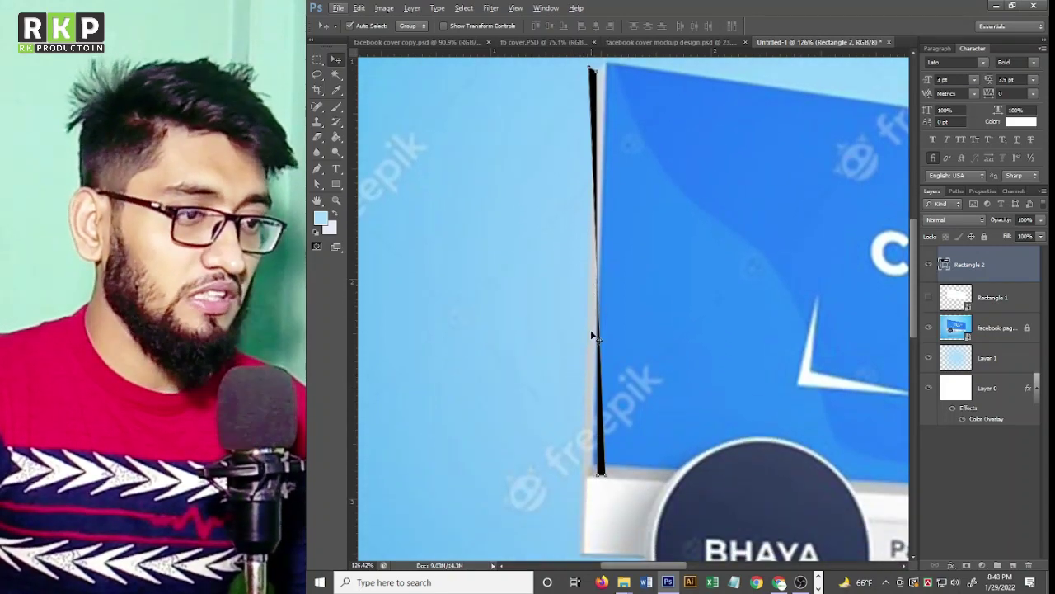
{"action": "scroll", "coordinate": [611, 441], "scroll_direction": "up", "scroll_amount": 1}
{"action": "scroll", "coordinate": [580, 440], "scroll_direction": "up", "scroll_amount": 2}
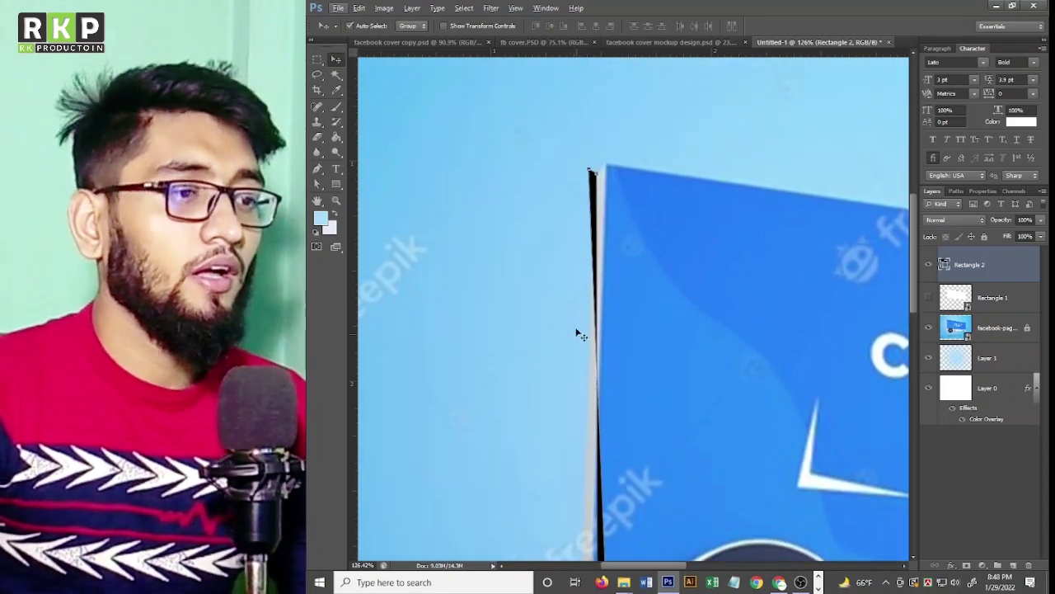
{"action": "scroll", "coordinate": [595, 169], "scroll_direction": "up", "scroll_amount": 1}
{"action": "scroll", "coordinate": [593, 167], "scroll_direction": "up", "scroll_amount": 1}
{"action": "scroll", "coordinate": [596, 170], "scroll_direction": "up", "scroll_amount": 2}
{"action": "scroll", "coordinate": [632, 267], "scroll_direction": "up", "scroll_amount": 2}
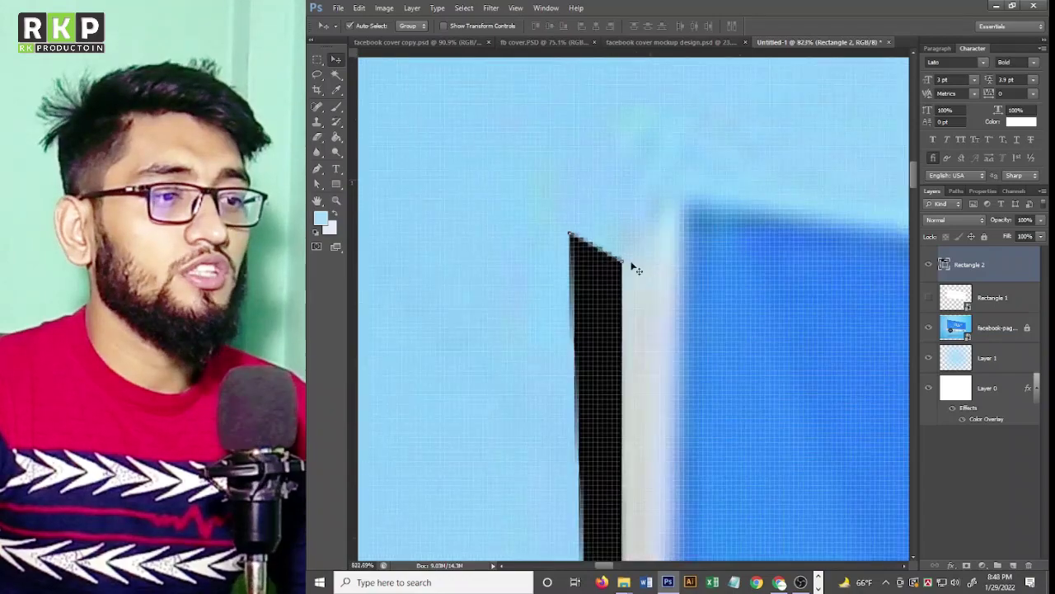
Align the bar's corners with the cover's top and bottom, narrowing it into a thin wedge.
{"action": "left_click_drag", "start_coordinate": [622, 258], "coordinate": [627, 262]}
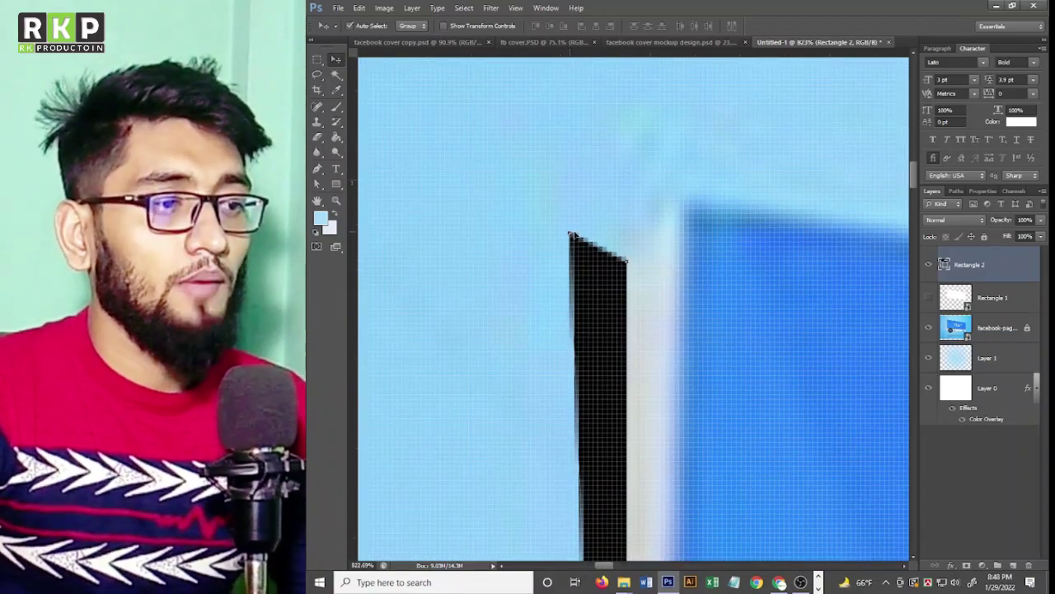
{"action": "left_click_drag", "start_coordinate": [679, 206], "coordinate": [681, 208]}
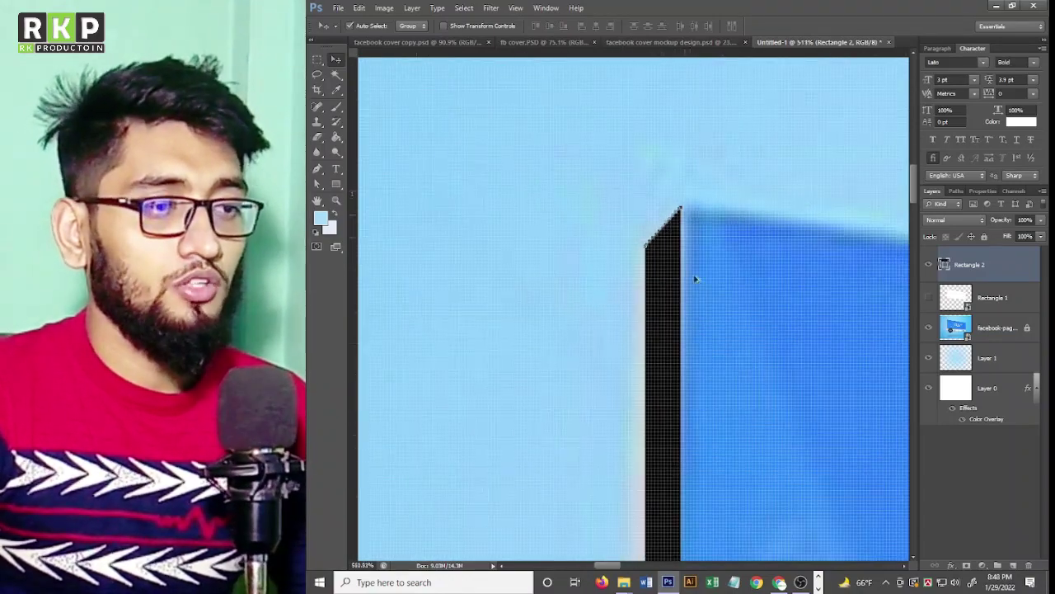
{"action": "scroll", "coordinate": [698, 212], "scroll_direction": "down", "scroll_amount": 3}
{"action": "mouse_move", "coordinate": [733, 353]}
{"action": "left_mouse_down"}
{"action": "mouse_move", "coordinate": [766, 375]}
{"action": "mouse_move", "coordinate": [731, 196]}
{"action": "left_mouse_up"}
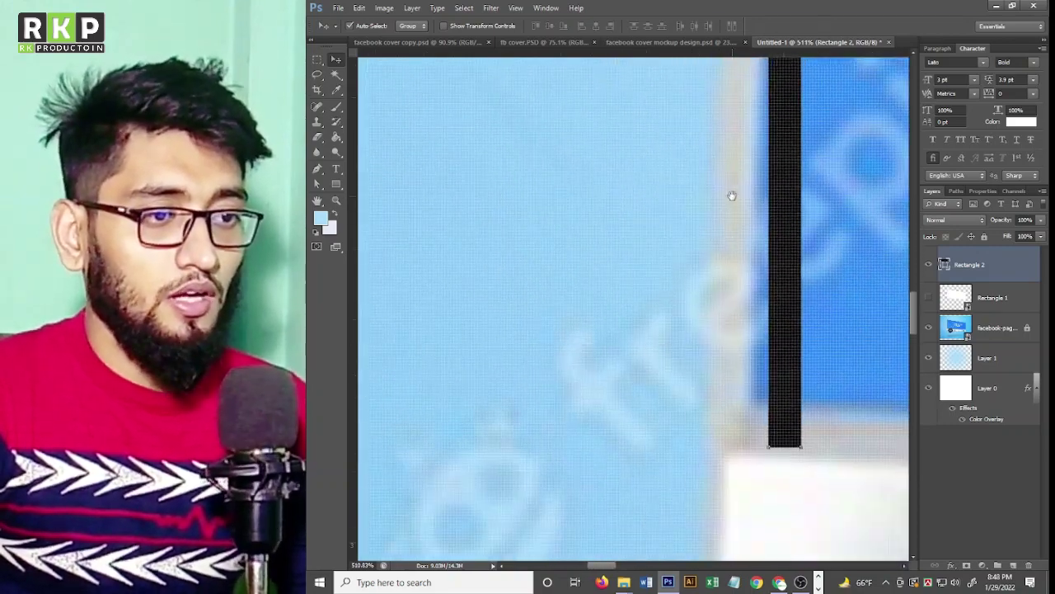
{"action": "left_click_drag", "start_coordinate": [778, 445], "coordinate": [709, 481]}
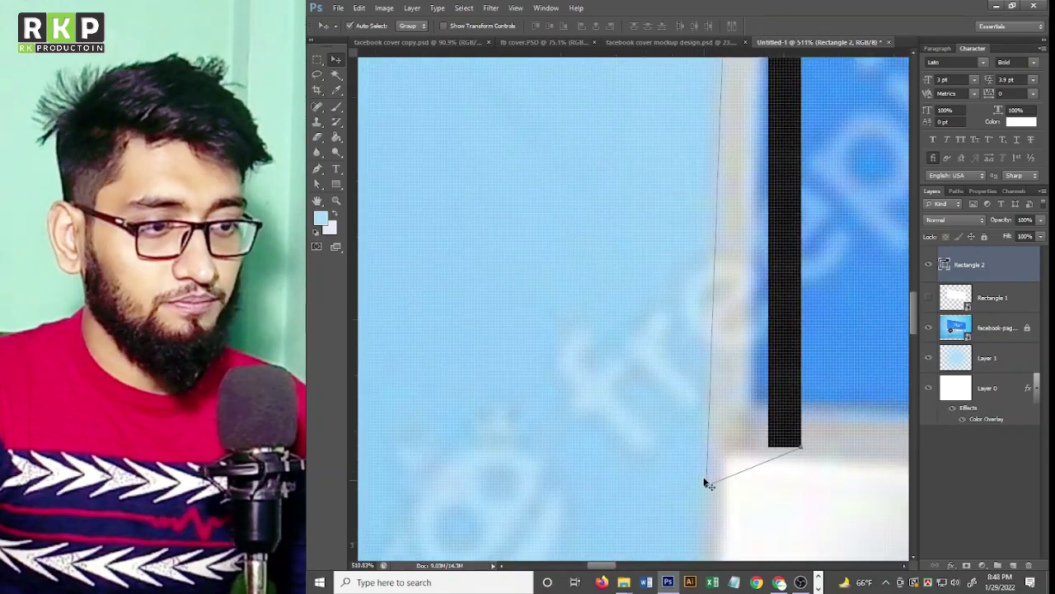
{"action": "left_click_drag", "start_coordinate": [709, 480], "coordinate": [705, 480]}
{"action": "scroll", "coordinate": [730, 354], "scroll_direction": "down", "scroll_amount": 2}
{"action": "scroll", "coordinate": [742, 357], "scroll_direction": "up", "scroll_amount": 1}
{"action": "scroll", "coordinate": [757, 360], "scroll_direction": "up", "scroll_amount": 1}
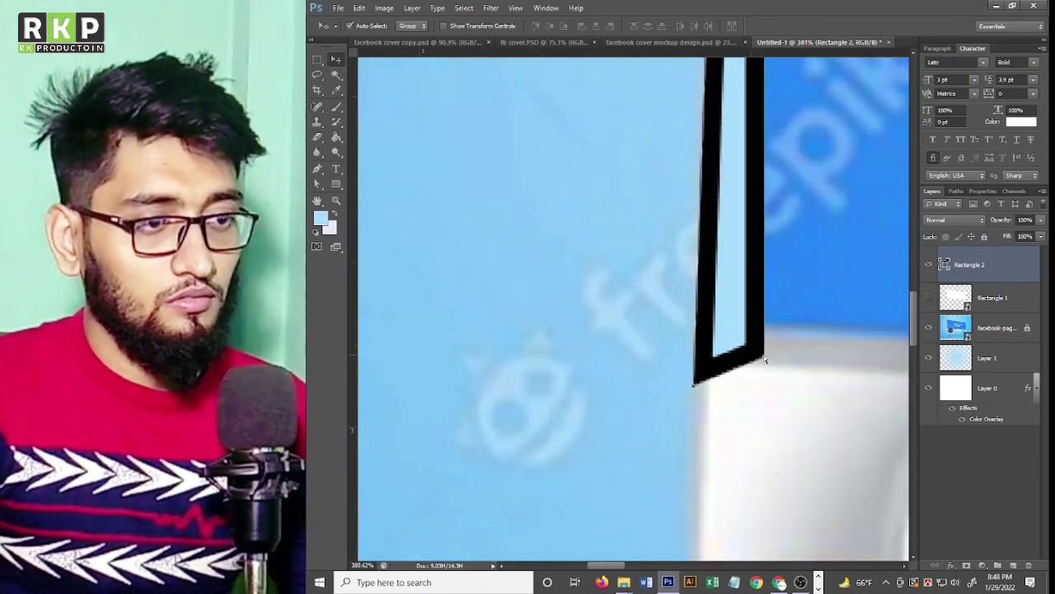
{"action": "left_click_drag", "start_coordinate": [714, 358], "coordinate": [723, 354]}
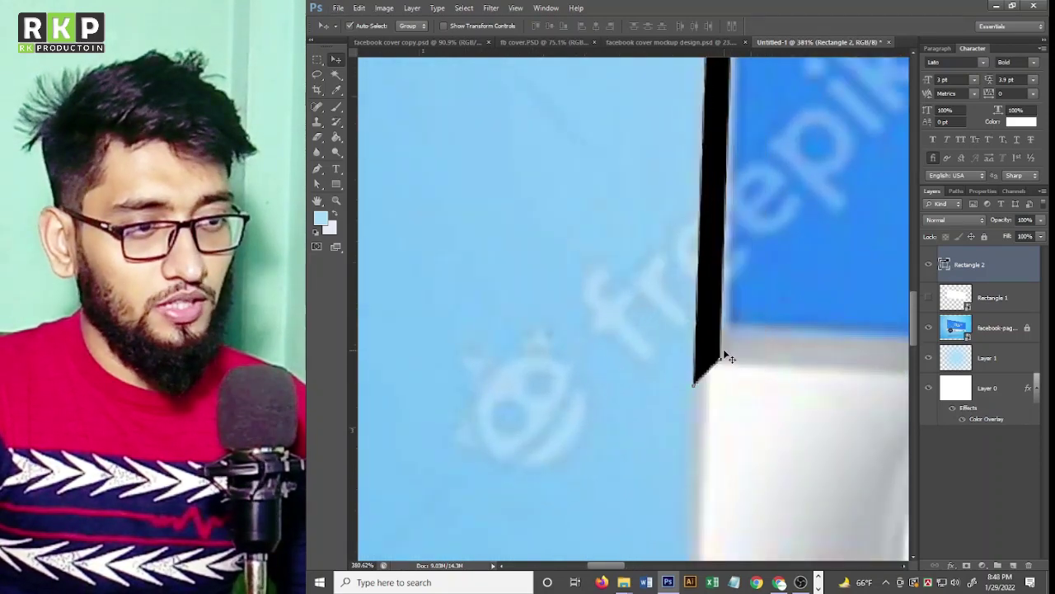
{"action": "scroll", "coordinate": [723, 353], "scroll_direction": "down", "scroll_amount": 2}
Set the wedge shape's stroke to No Color.
{"action": "left_click", "coordinate": [336, 183]}
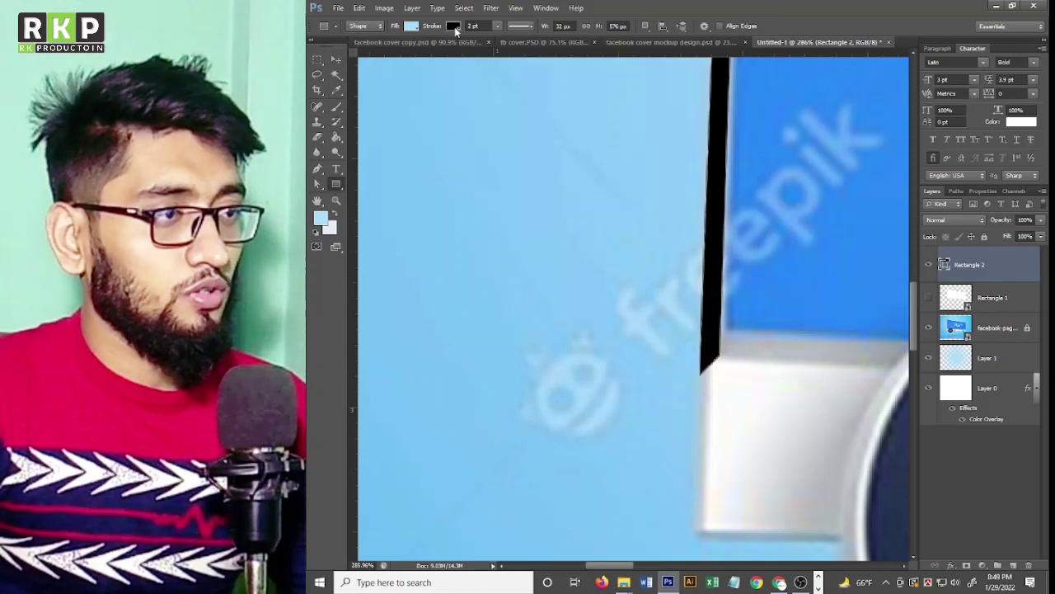
{"action": "left_click", "coordinate": [453, 26]}
{"action": "left_click", "coordinate": [404, 51]}
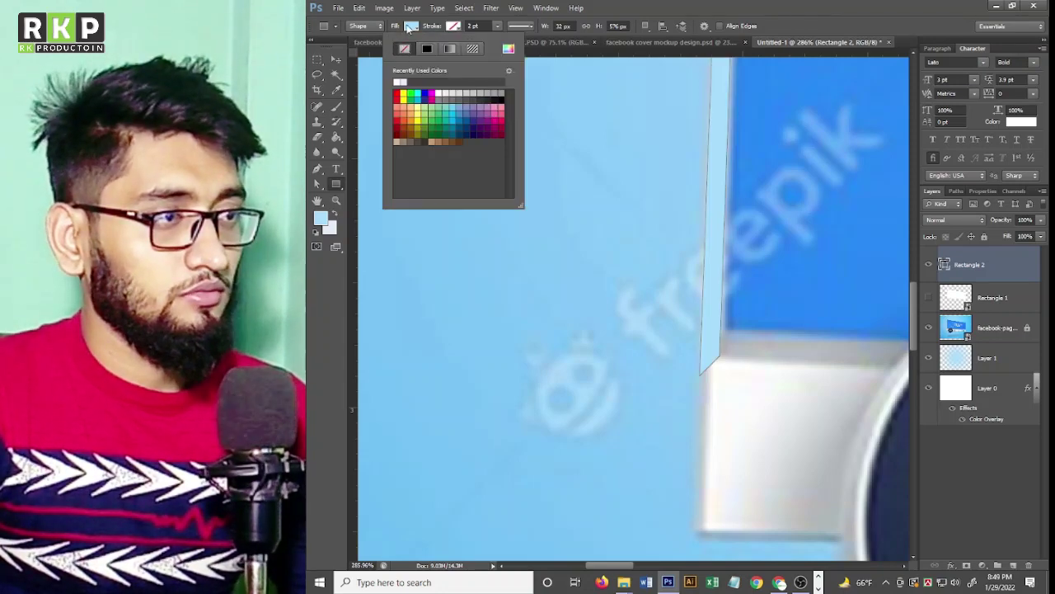
{"action": "left_click", "coordinate": [336, 61]}
Choose a deep blue (#1d6aa7) fill for the wedge in the Color Picker.
{"action": "scroll", "coordinate": [709, 322], "scroll_direction": "down", "scroll_amount": 1}
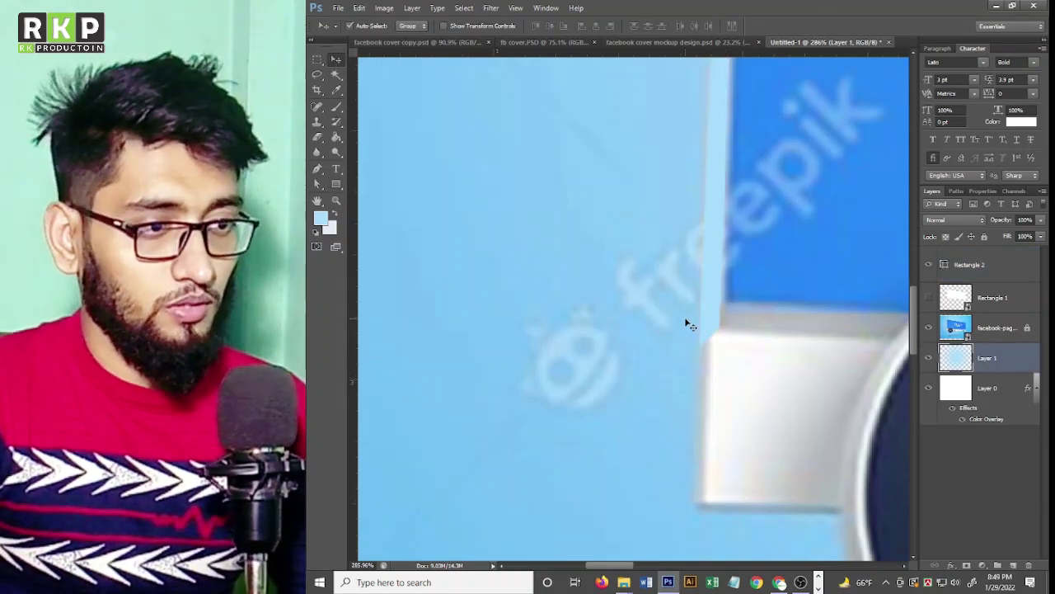
{"action": "double_click", "coordinate": [945, 263]}
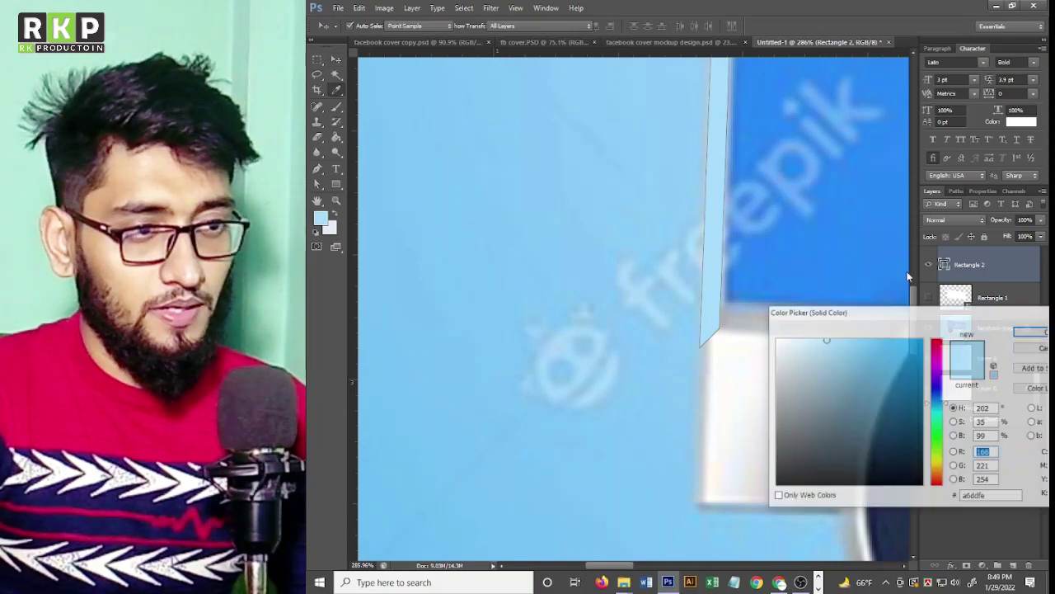
{"action": "left_click", "coordinate": [755, 315]}
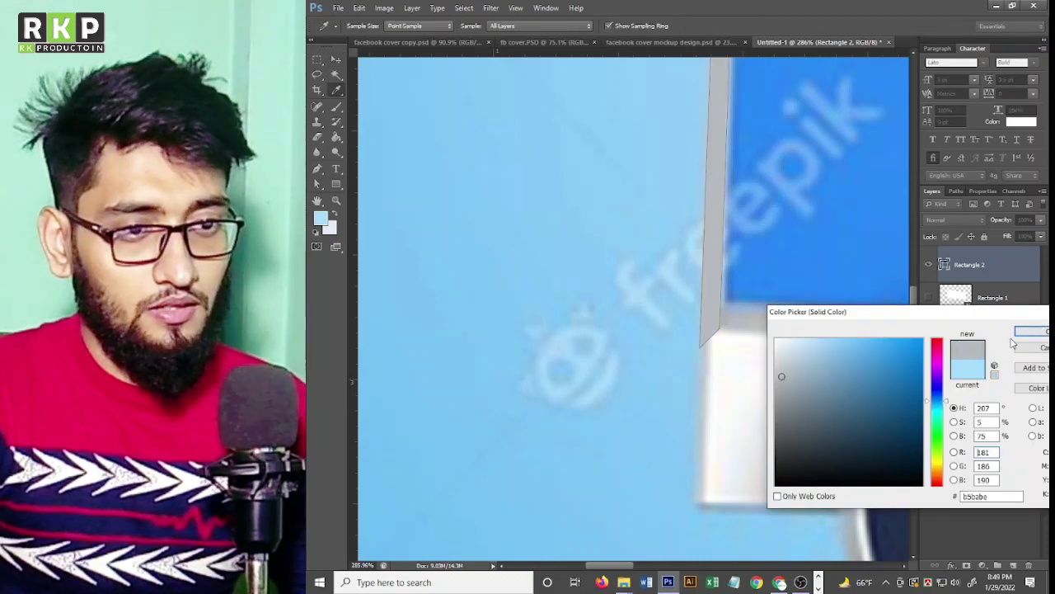
{"action": "left_click", "coordinate": [896, 389]}
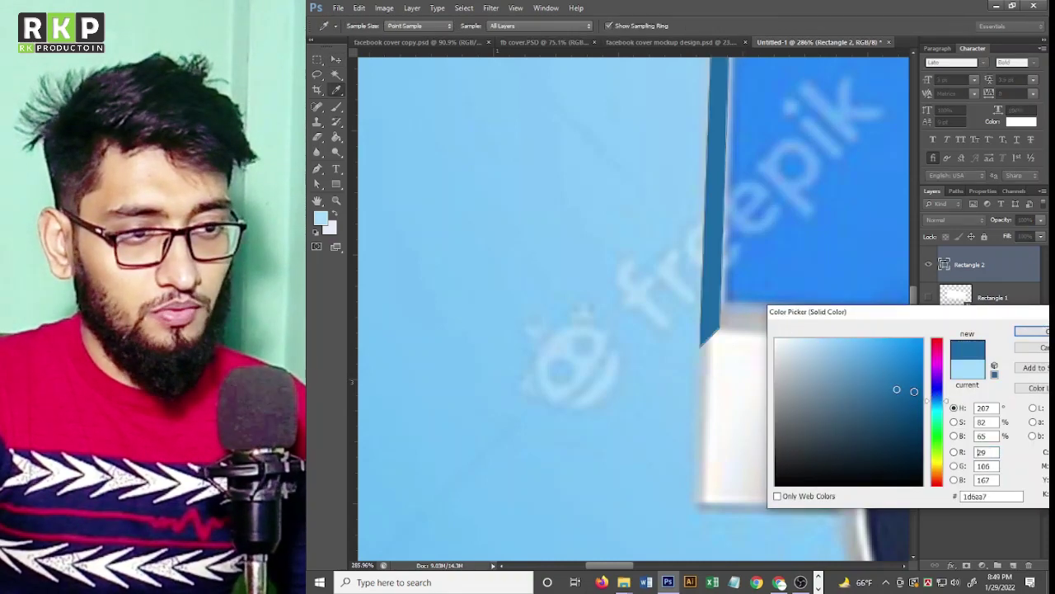
{"action": "left_click_drag", "start_coordinate": [938, 394], "coordinate": [939, 387]}
Confirm the blue fill and fade the Rectangle 2 strip to 10% opacity.
{"action": "left_click", "coordinate": [1040, 330]}
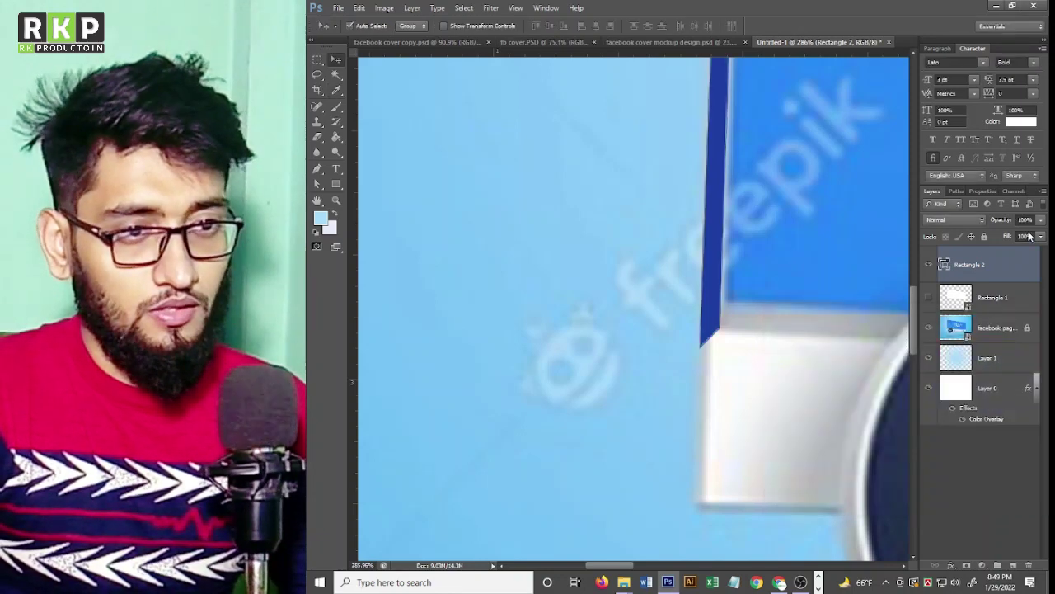
{"action": "left_click_drag", "start_coordinate": [714, 272], "coordinate": [714, 313]}
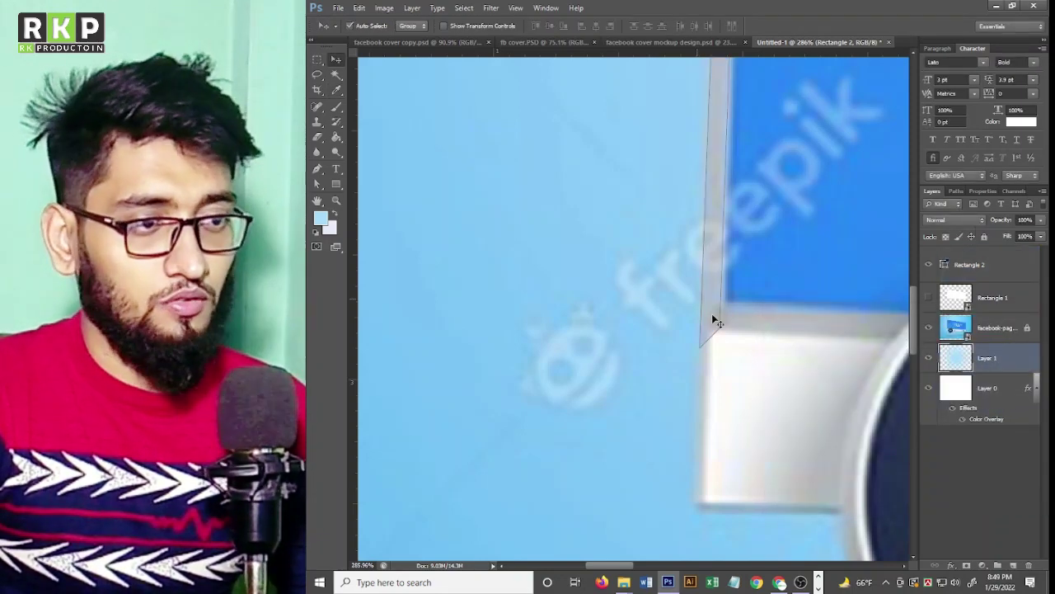
{"action": "mouse_move", "coordinate": [659, 160]}
{"action": "left_mouse_down"}
{"action": "mouse_move", "coordinate": [598, 131]}
{"action": "mouse_move", "coordinate": [691, 190]}
{"action": "mouse_move", "coordinate": [648, 296]}
{"action": "mouse_move", "coordinate": [627, 464]}
{"action": "left_mouse_up"}
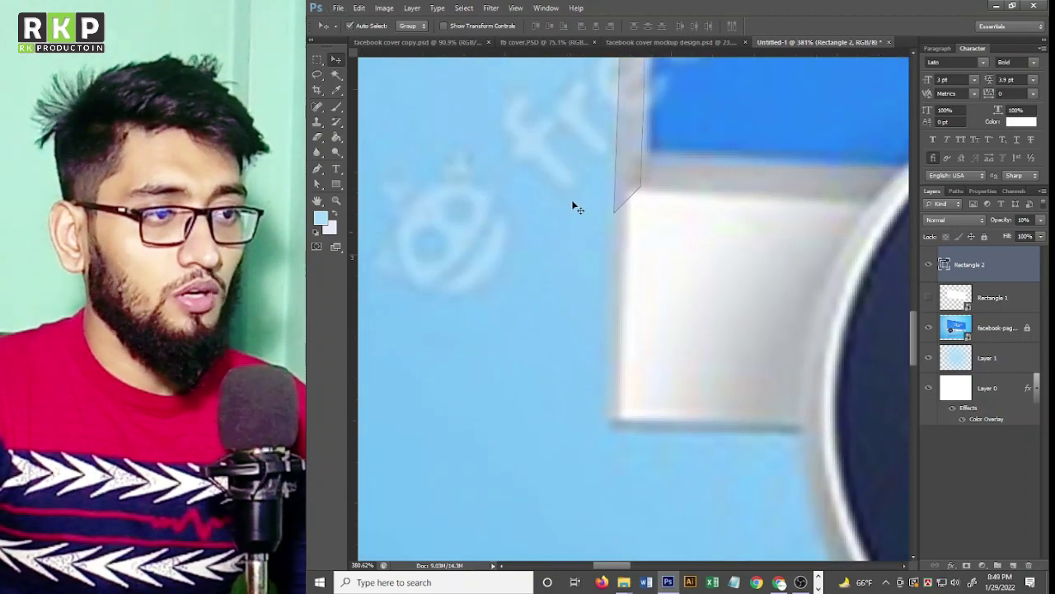
{"action": "scroll", "coordinate": [618, 239], "scroll_direction": "up", "scroll_amount": 1}
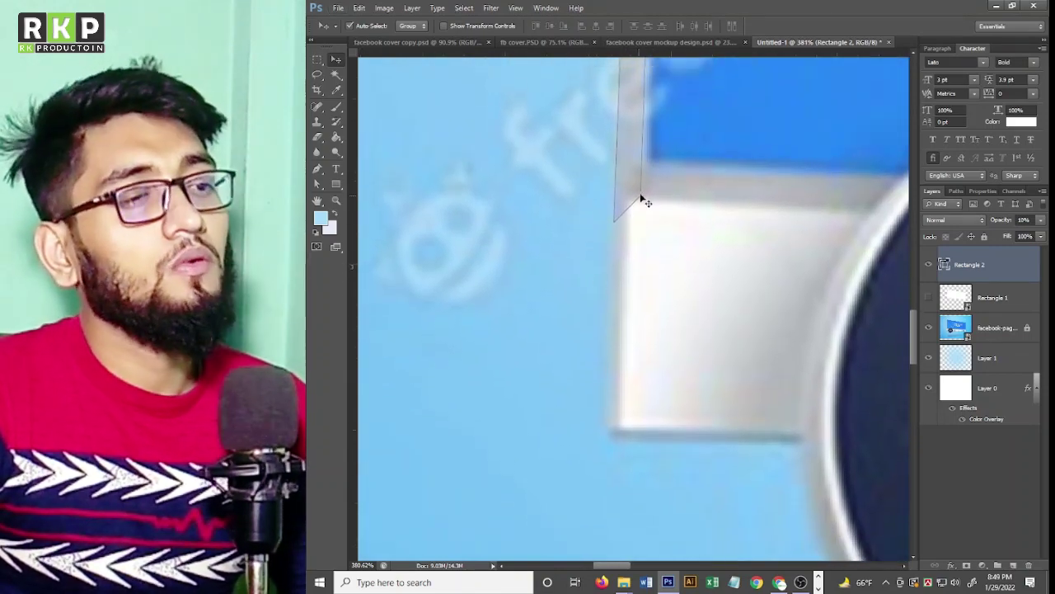
{"action": "left_click", "coordinate": [602, 191]}
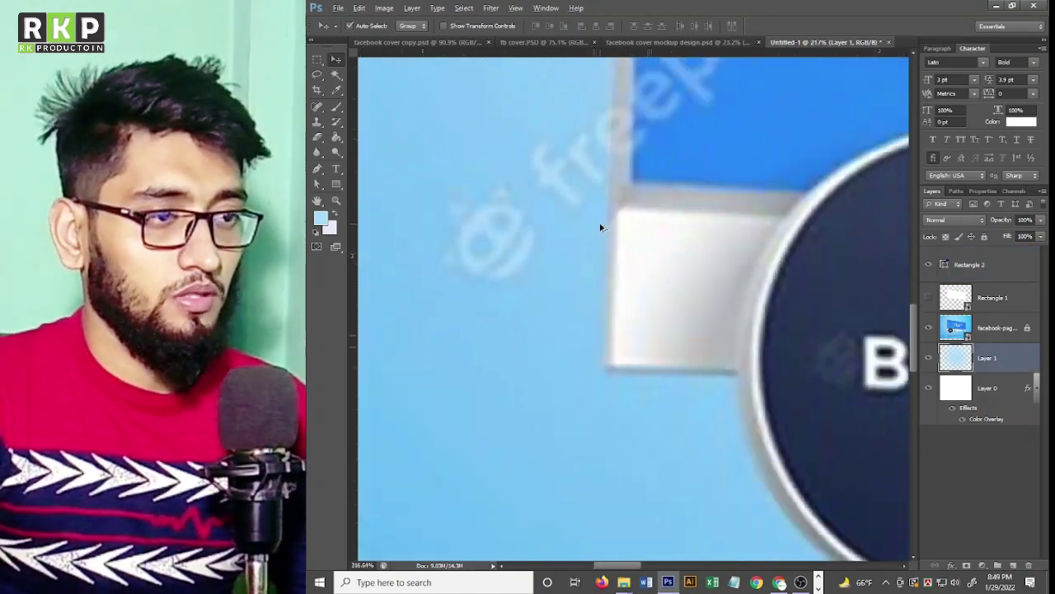
{"action": "scroll", "coordinate": [610, 239], "scroll_direction": "down", "scroll_amount": 3}
{"action": "scroll", "coordinate": [613, 243], "scroll_direction": "up", "scroll_amount": 2}
{"action": "scroll", "coordinate": [610, 231], "scroll_direction": "up", "scroll_amount": 1}
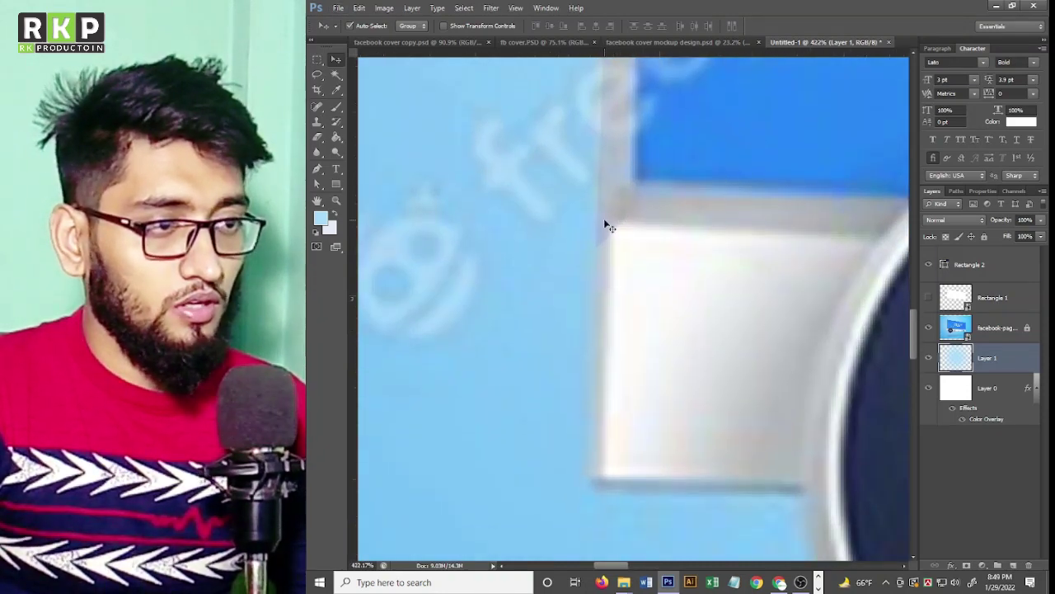
Move the strip's lower-left anchor so it meets the top of the white base.
{"action": "left_click", "coordinate": [609, 228]}
{"action": "scroll", "coordinate": [610, 231], "scroll_direction": "up", "scroll_amount": 2}
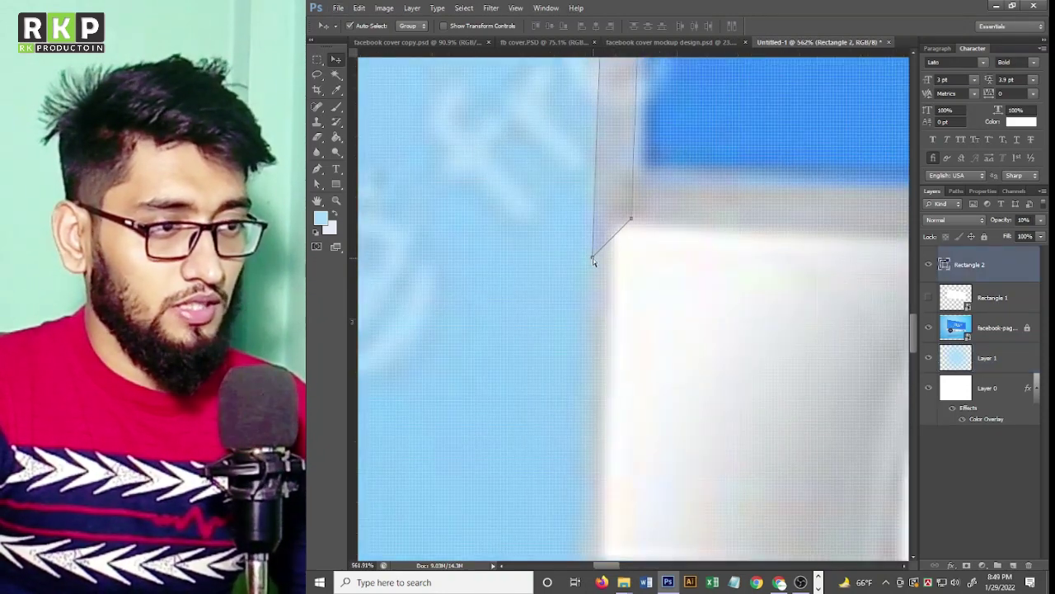
{"action": "left_click_drag", "start_coordinate": [591, 257], "coordinate": [597, 196]}
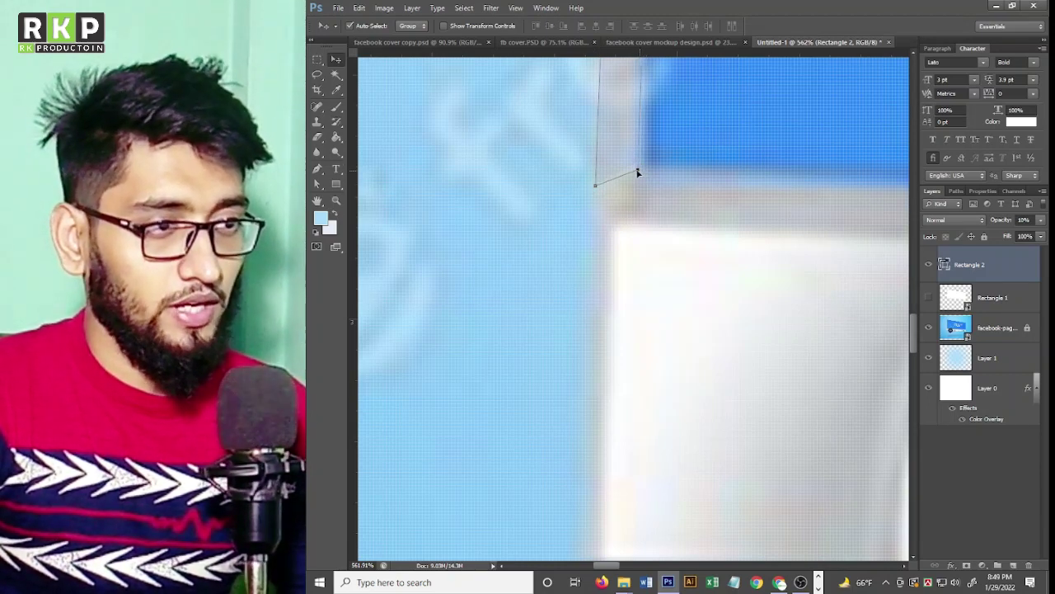
{"action": "left_click_drag", "start_coordinate": [594, 186], "coordinate": [599, 231]}
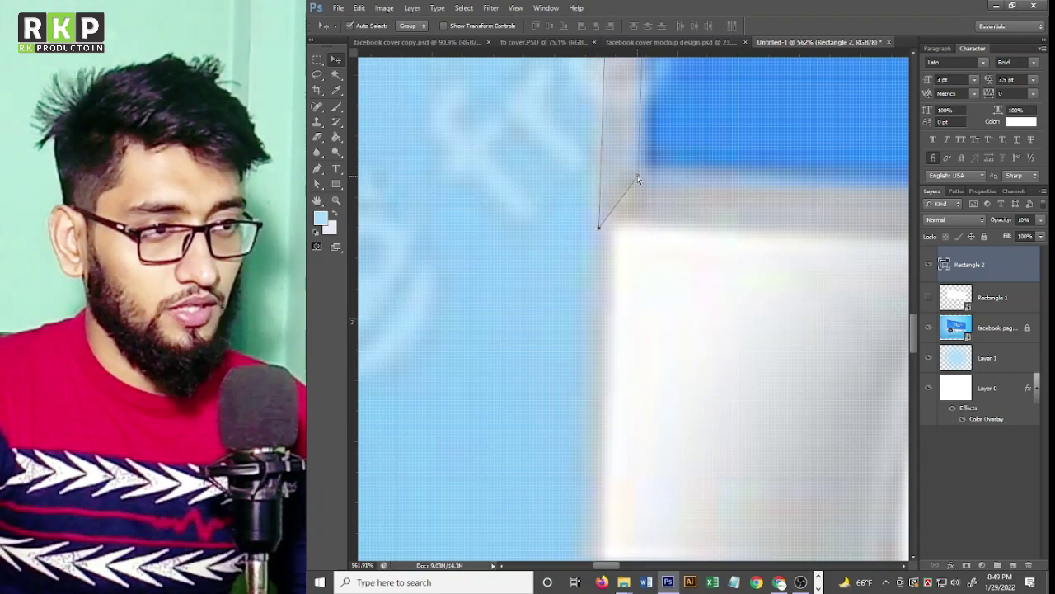
{"action": "left_click", "coordinate": [533, 207]}
{"action": "scroll", "coordinate": [537, 207], "scroll_direction": "down", "scroll_amount": 2}
Restore the Rectangle 2 strip to 100% opacity.
{"action": "scroll", "coordinate": [539, 207], "scroll_direction": "down", "scroll_amount": 2}
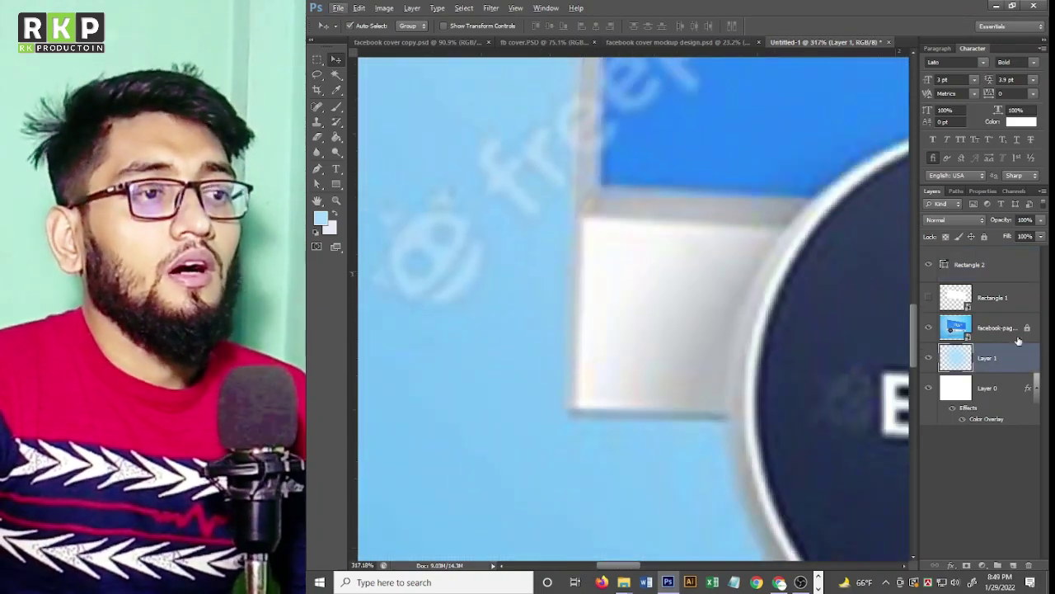
{"action": "left_click", "coordinate": [987, 298]}
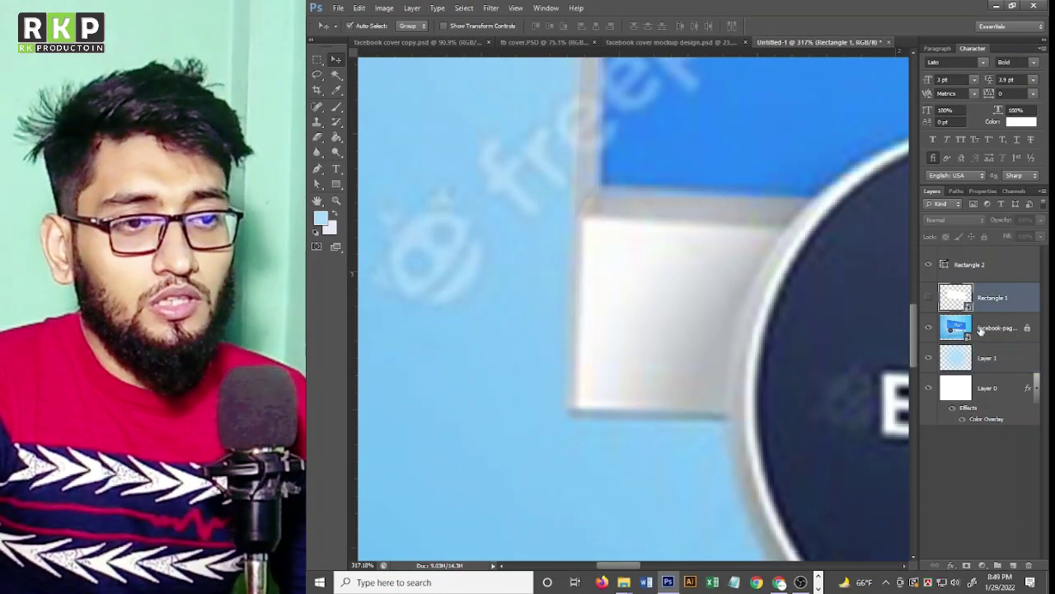
{"action": "left_click", "coordinate": [996, 265]}
{"action": "left_click", "coordinate": [1041, 220]}
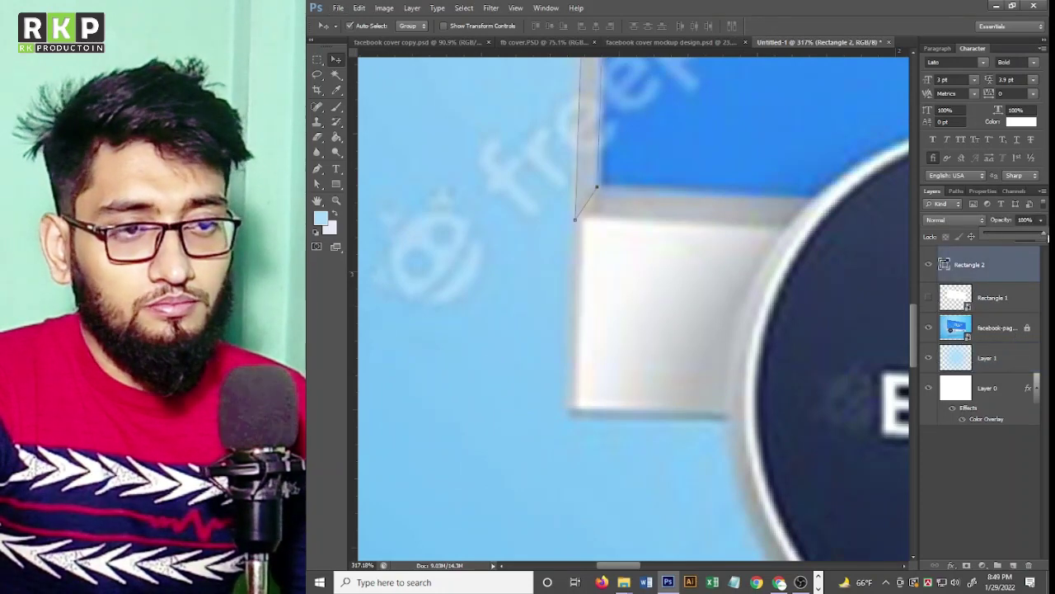
{"action": "left_click", "coordinate": [513, 338]}
{"action": "scroll", "coordinate": [528, 342], "scroll_direction": "down", "scroll_amount": 2}
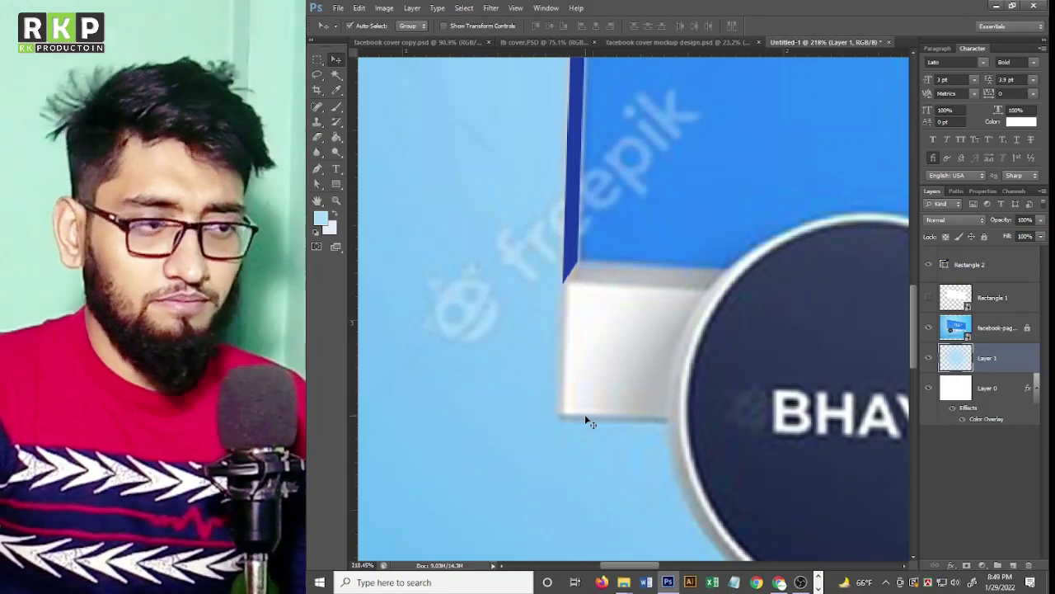
{"action": "scroll", "coordinate": [587, 419], "scroll_direction": "up", "scroll_amount": 2}
Drag the strip's bottom anchors down past the base to the cover's bottom-left corner.
{"action": "left_click", "coordinate": [576, 340]}
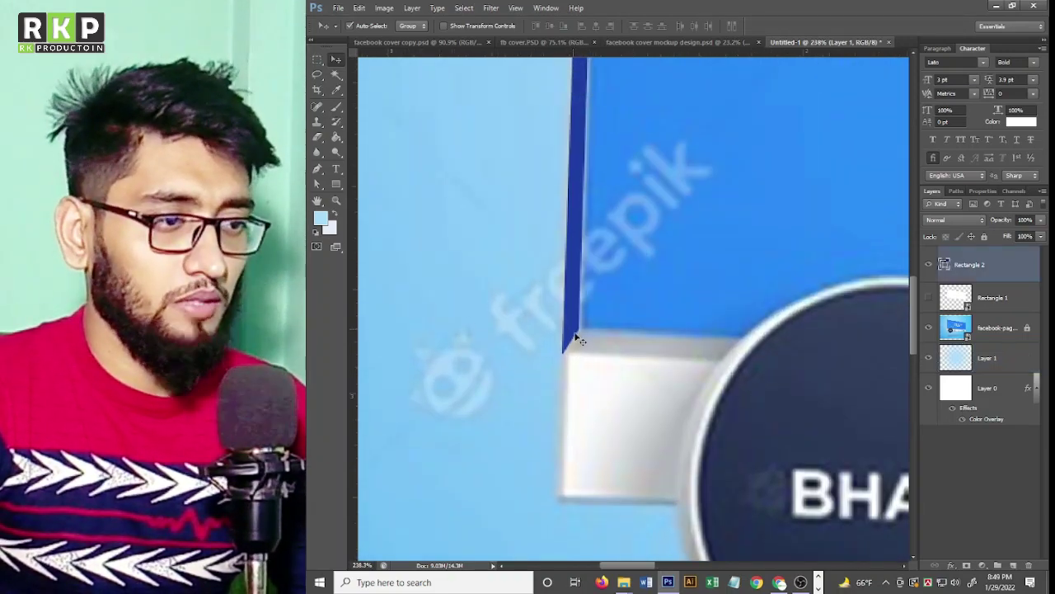
{"action": "scroll", "coordinate": [577, 341], "scroll_direction": "up", "scroll_amount": 3}
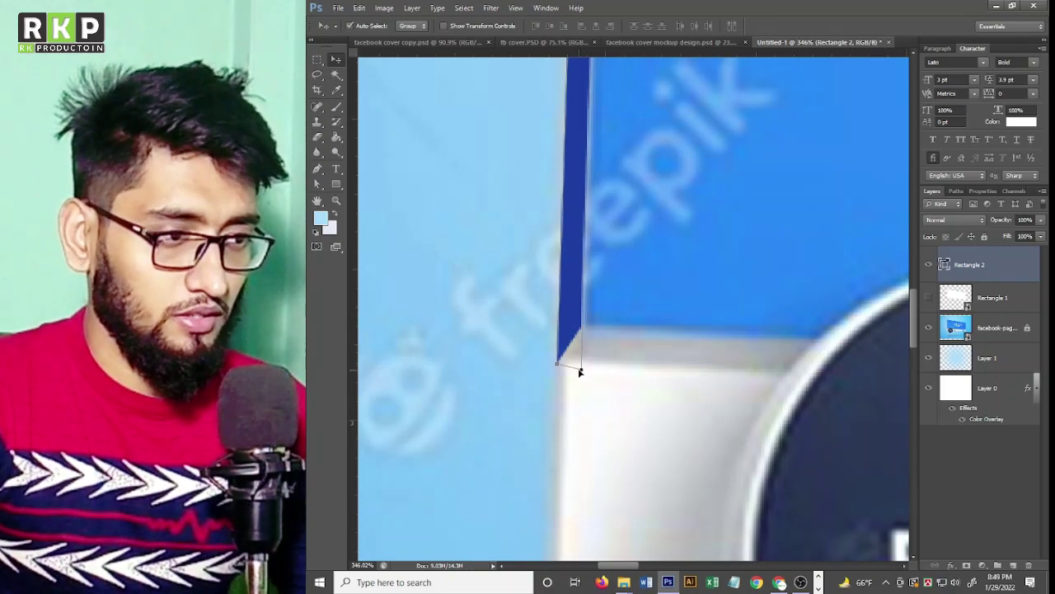
{"action": "scroll", "coordinate": [462, 255], "scroll_direction": "down", "scroll_amount": 1}
{"action": "left_click_drag", "start_coordinate": [579, 366], "coordinate": [552, 511]}
{"action": "scroll", "coordinate": [561, 338], "scroll_direction": "down", "scroll_amount": 1}
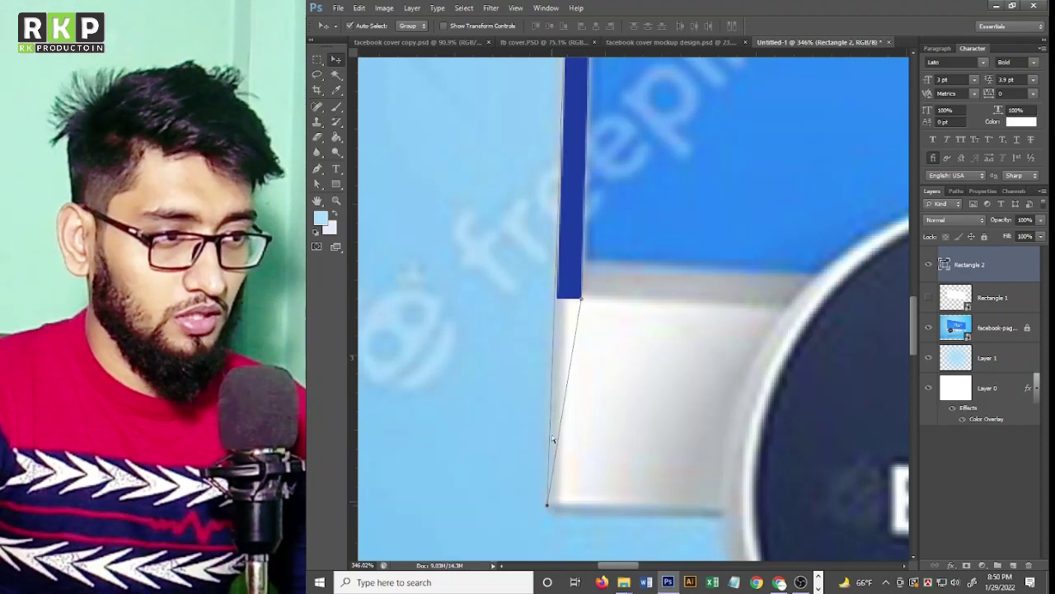
{"action": "left_click_drag", "start_coordinate": [580, 299], "coordinate": [568, 515]}
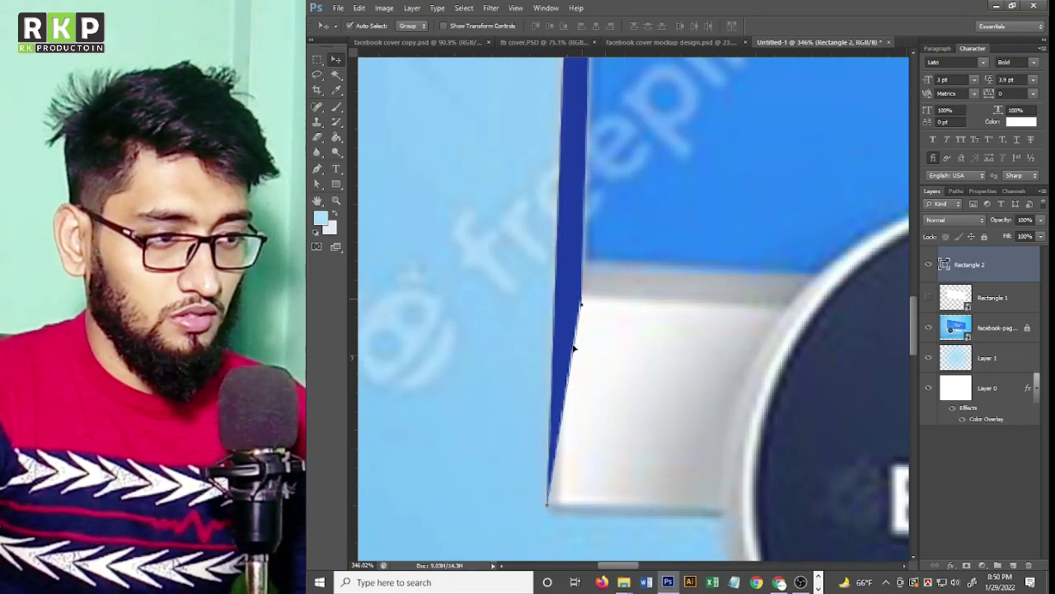
{"action": "left_click", "coordinate": [582, 517]}
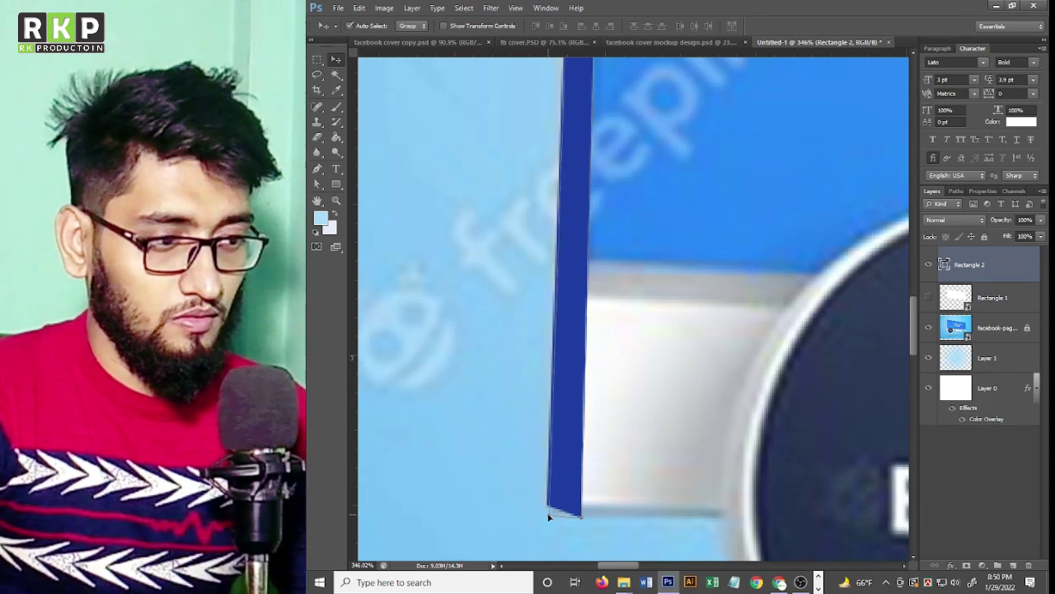
{"action": "left_click", "coordinate": [501, 410]}
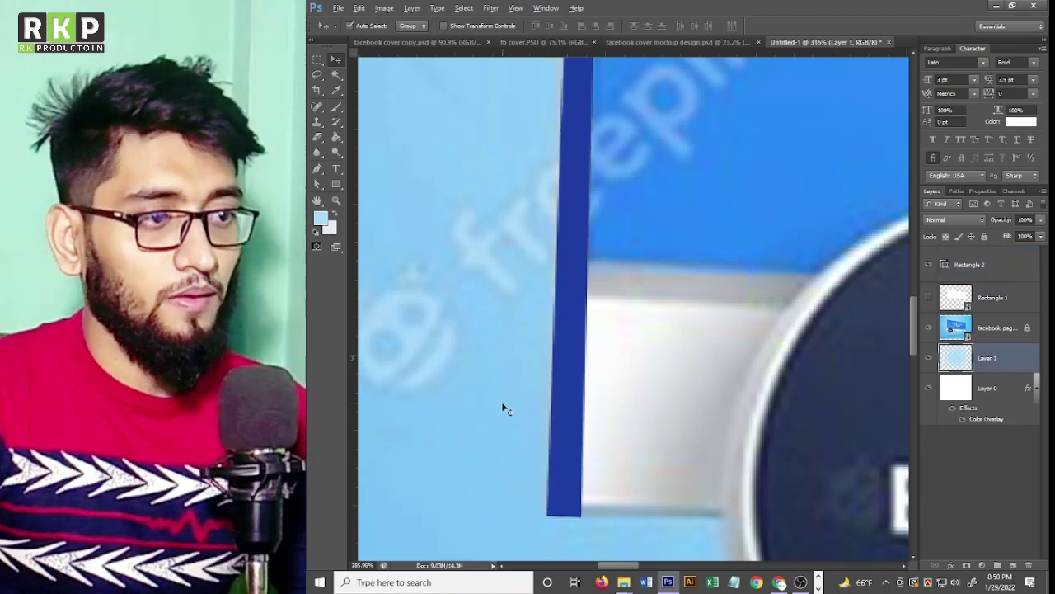
{"action": "scroll", "coordinate": [503, 404], "scroll_direction": "down", "scroll_amount": 5}
Recolor Rectangle 2 with a blue sampled from the cover in the Color Picker.
{"action": "scroll", "coordinate": [587, 310], "scroll_direction": "up", "scroll_amount": 3}
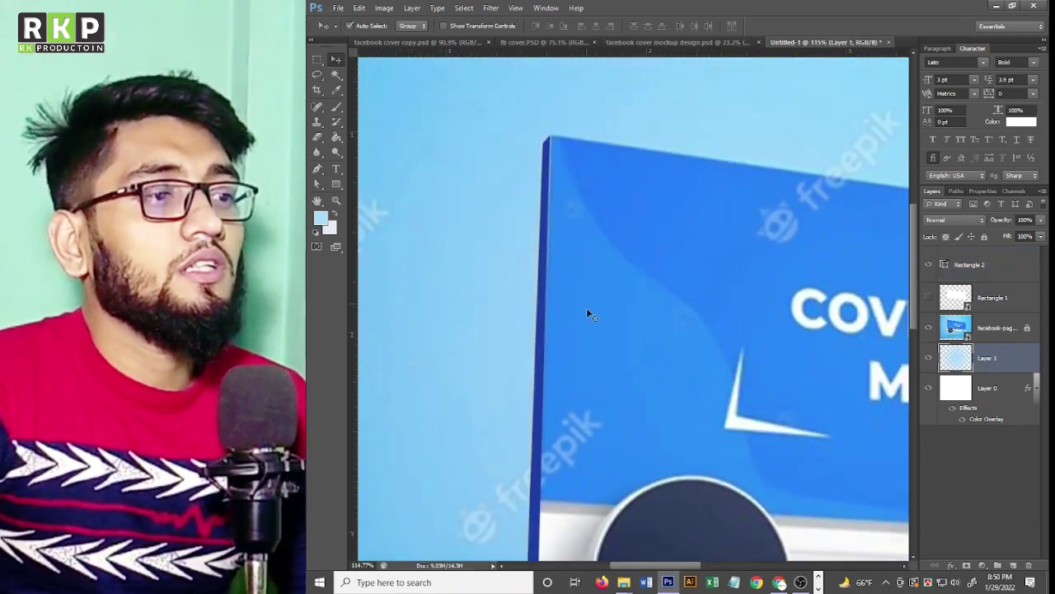
{"action": "left_click", "coordinate": [965, 264]}
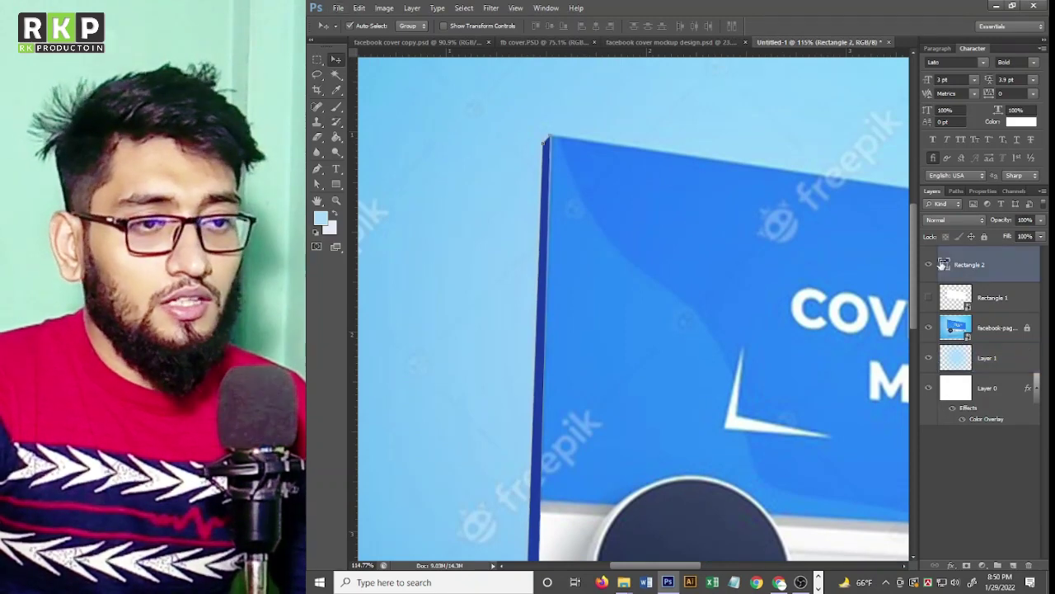
{"action": "double_click", "coordinate": [944, 264]}
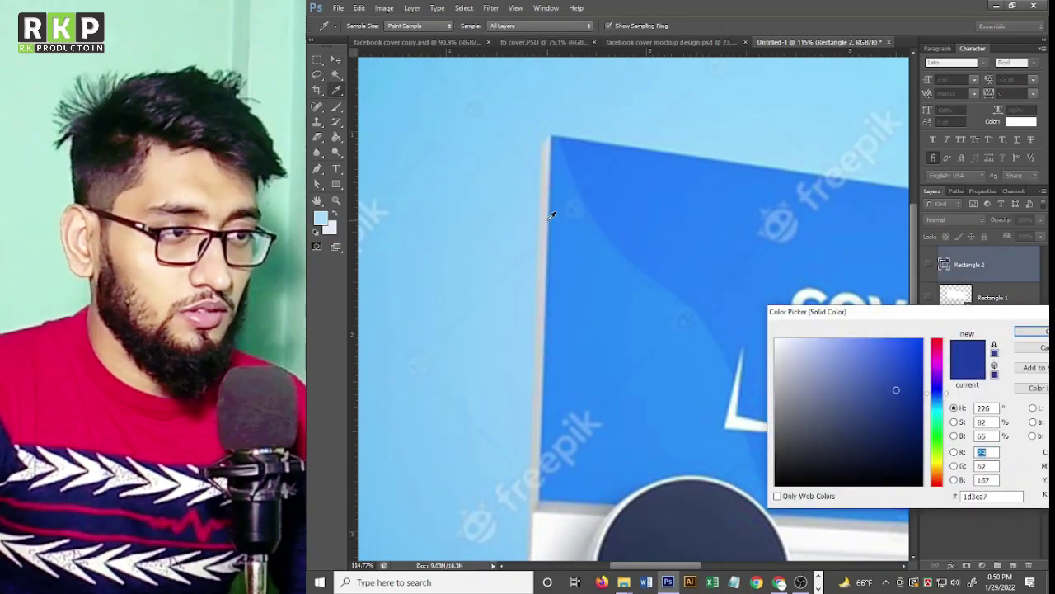
{"action": "left_click", "coordinate": [550, 215]}
{"action": "left_click", "coordinate": [568, 247]}
{"action": "key", "text": "Return"}
Switch to the Move tool, select Layer 1 and review the cover with the strip hidden.
{"action": "key", "text": "v"}
{"action": "left_click", "coordinate": [493, 267]}
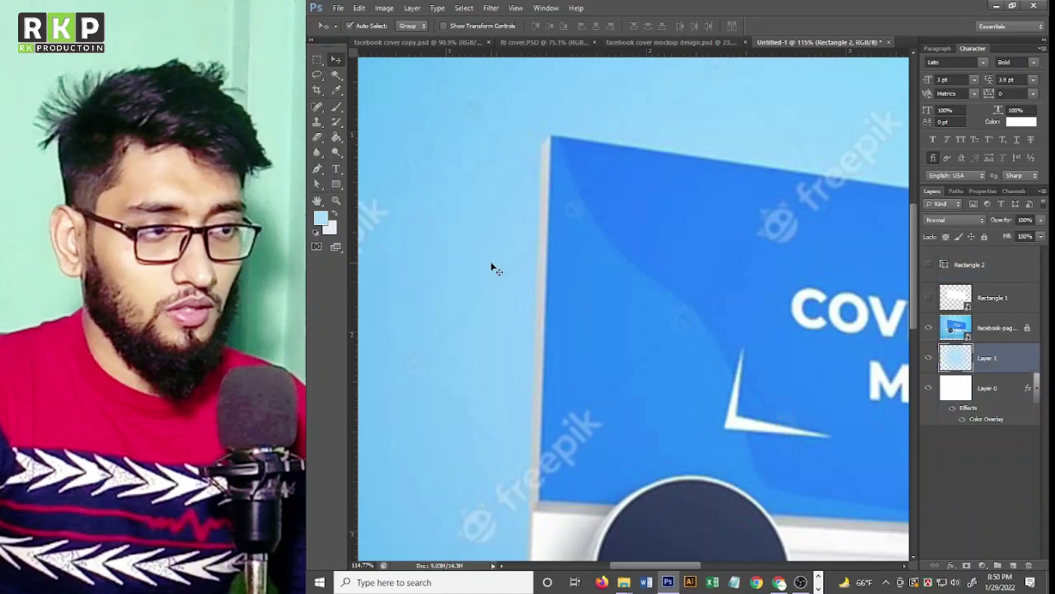
{"action": "scroll", "coordinate": [511, 270], "scroll_direction": "down", "scroll_amount": 2}
{"action": "scroll", "coordinate": [520, 297], "scroll_direction": "up", "scroll_amount": 2}
{"action": "scroll", "coordinate": [569, 388], "scroll_direction": "up", "scroll_amount": 2}
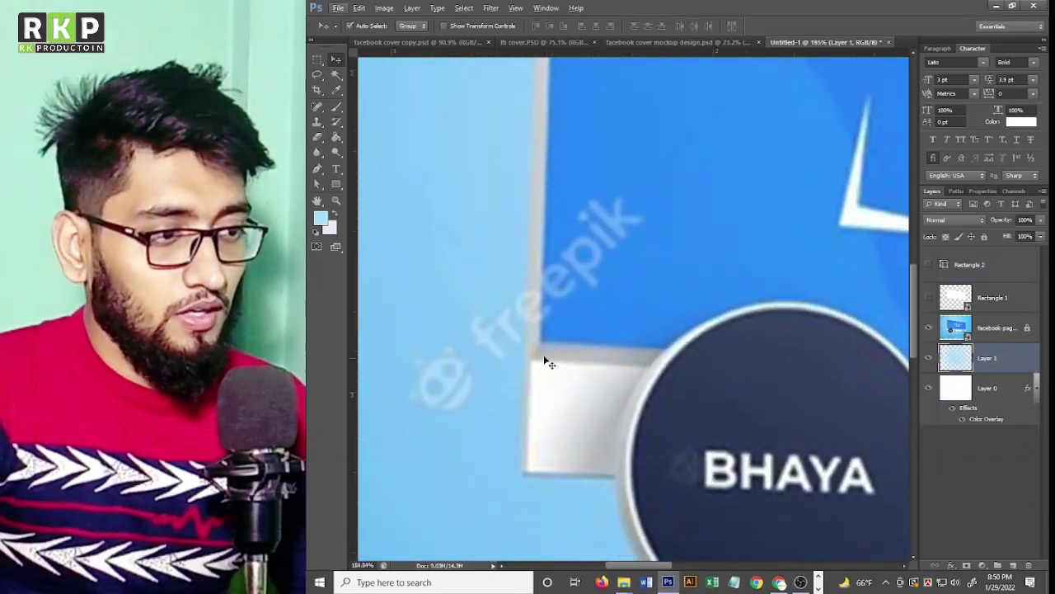
{"action": "scroll", "coordinate": [541, 358], "scroll_direction": "up", "scroll_amount": 2}
{"action": "scroll", "coordinate": [544, 358], "scroll_direction": "down", "scroll_amount": 1}
{"action": "scroll", "coordinate": [527, 308], "scroll_direction": "down", "scroll_amount": 2}
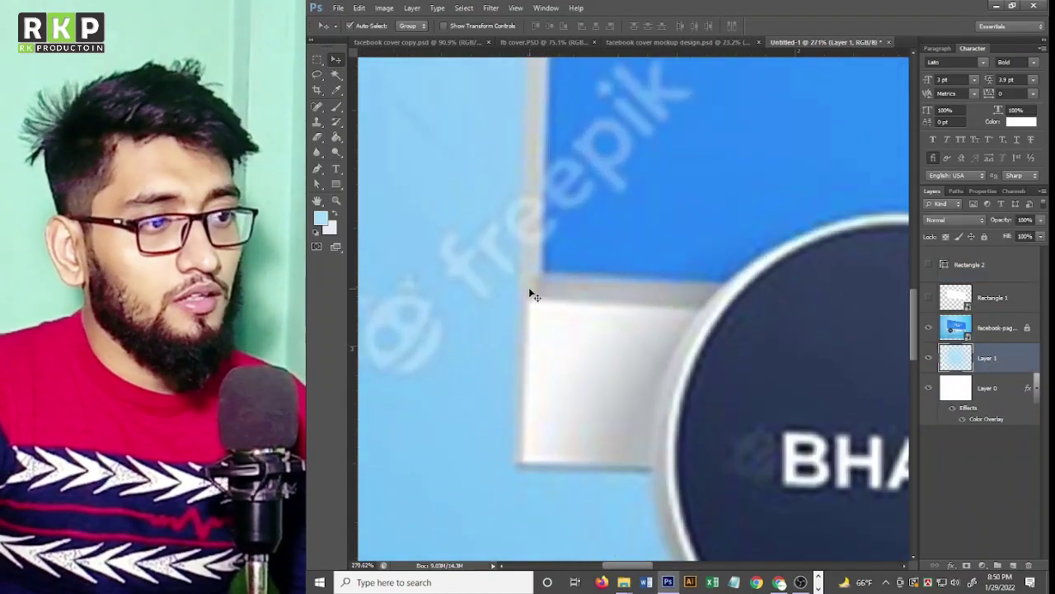
{"action": "scroll", "coordinate": [504, 313], "scroll_direction": "down", "scroll_amount": 2}
{"action": "scroll", "coordinate": [565, 299], "scroll_direction": "down", "scroll_amount": 2}
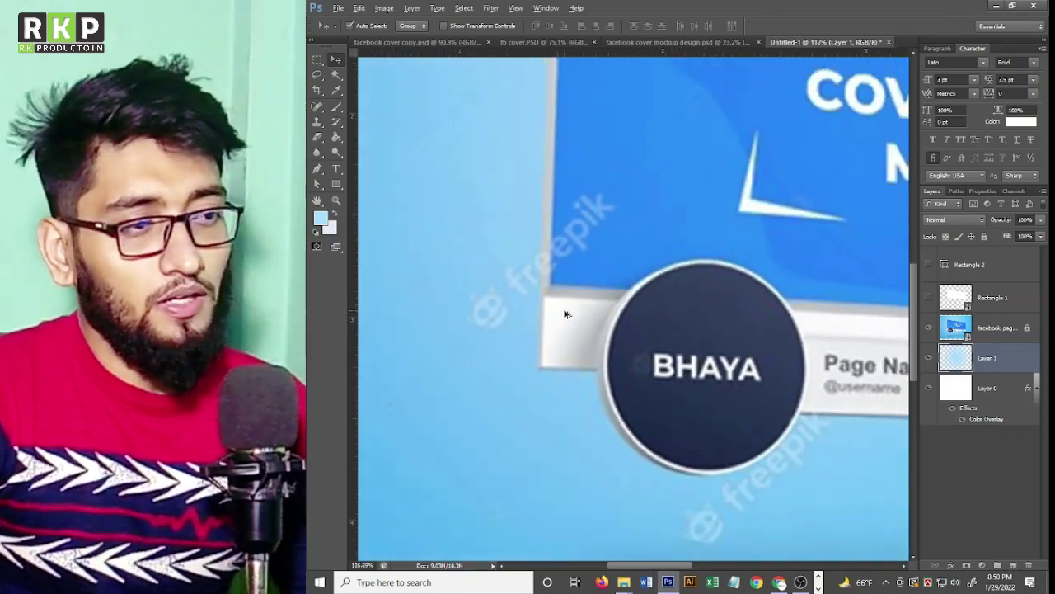
{"action": "scroll", "coordinate": [566, 314], "scroll_direction": "down", "scroll_amount": 1}
{"action": "scroll", "coordinate": [566, 310], "scroll_direction": "up", "scroll_amount": 1}
{"action": "scroll", "coordinate": [566, 306], "scroll_direction": "up", "scroll_amount": 1}
{"action": "scroll", "coordinate": [565, 307], "scroll_direction": "down", "scroll_amount": 1}
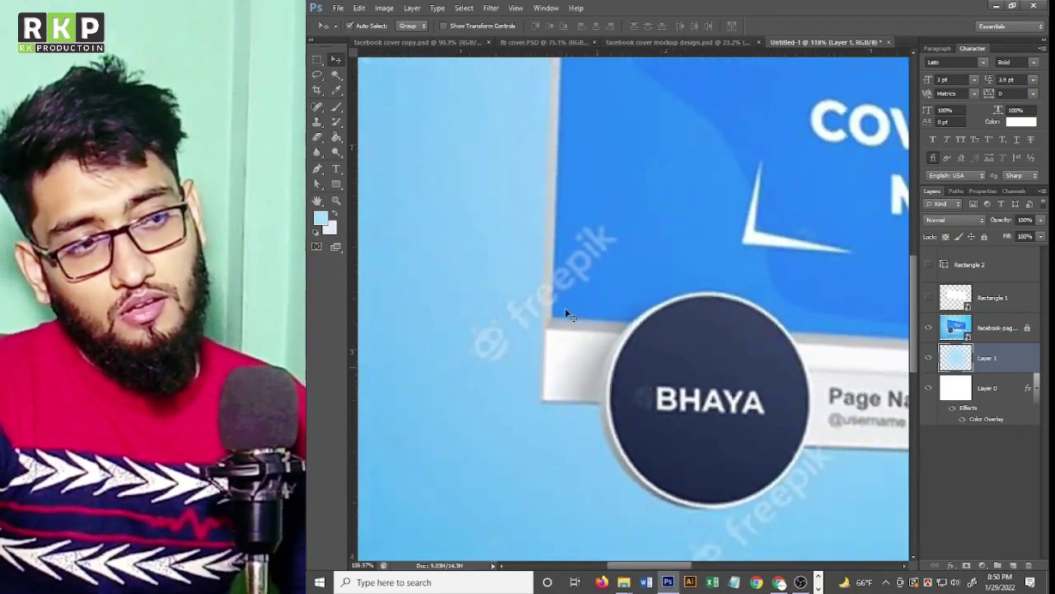
{"action": "scroll", "coordinate": [571, 314], "scroll_direction": "down", "scroll_amount": 1}
{"action": "scroll", "coordinate": [576, 317], "scroll_direction": "up", "scroll_amount": 1}
{"action": "scroll", "coordinate": [582, 305], "scroll_direction": "down", "scroll_amount": 1}
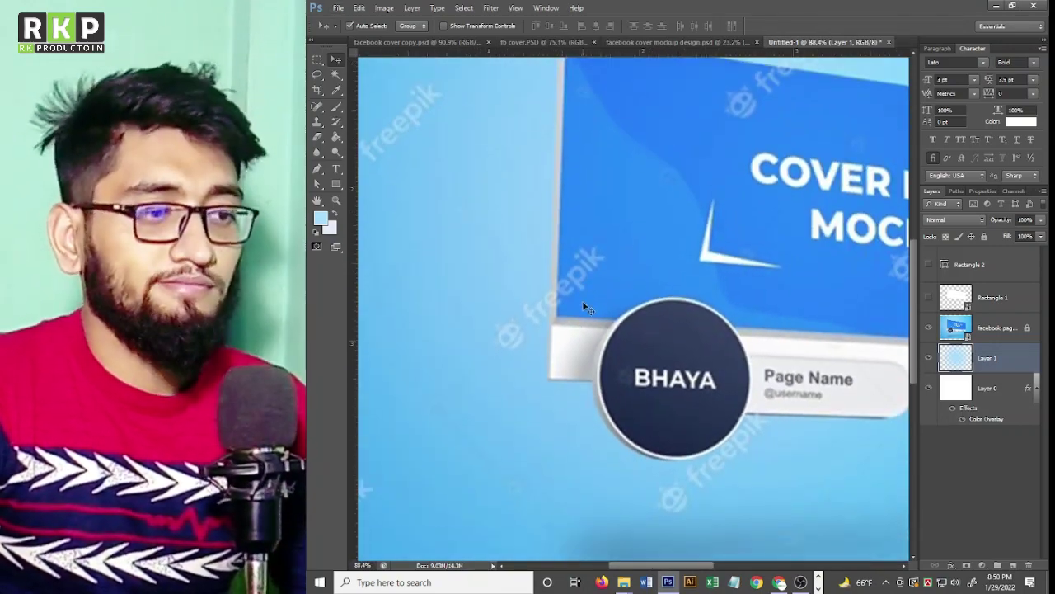
{"action": "scroll", "coordinate": [579, 296], "scroll_direction": "right", "scroll_amount": 1}
{"action": "scroll", "coordinate": [556, 307], "scroll_direction": "down", "scroll_amount": 1}
{"action": "scroll", "coordinate": [558, 313], "scroll_direction": "up", "scroll_amount": 2}
{"action": "scroll", "coordinate": [565, 313], "scroll_direction": "right", "scroll_amount": 1}
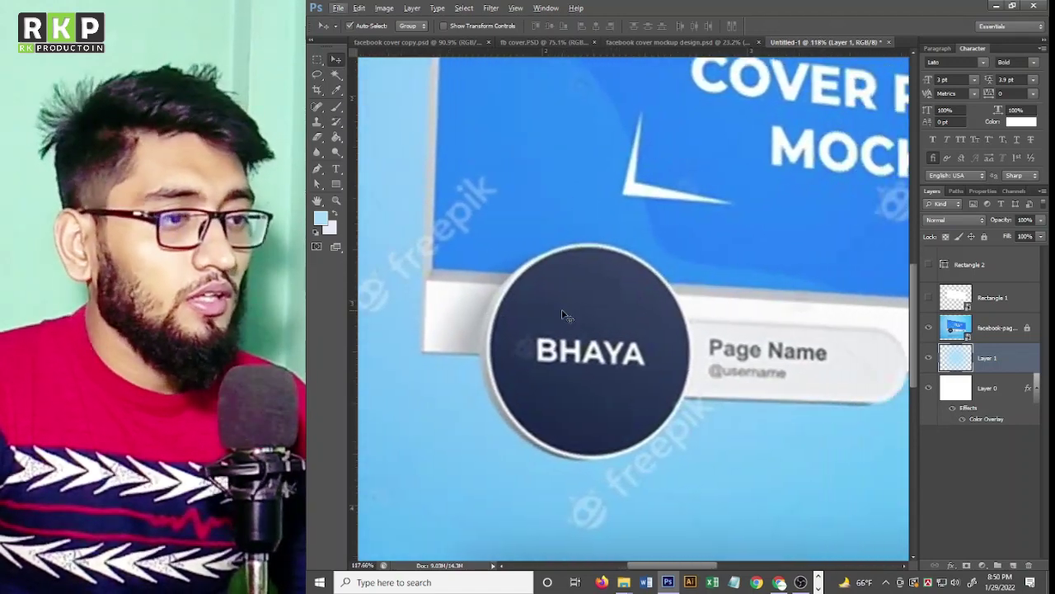
Draw a wide Rectangle 3 bar across the cover's bottom and move it to the top of the layer stack.
{"action": "left_click", "coordinate": [335, 184]}
{"action": "scroll", "coordinate": [421, 244], "scroll_direction": "up", "scroll_amount": 1}
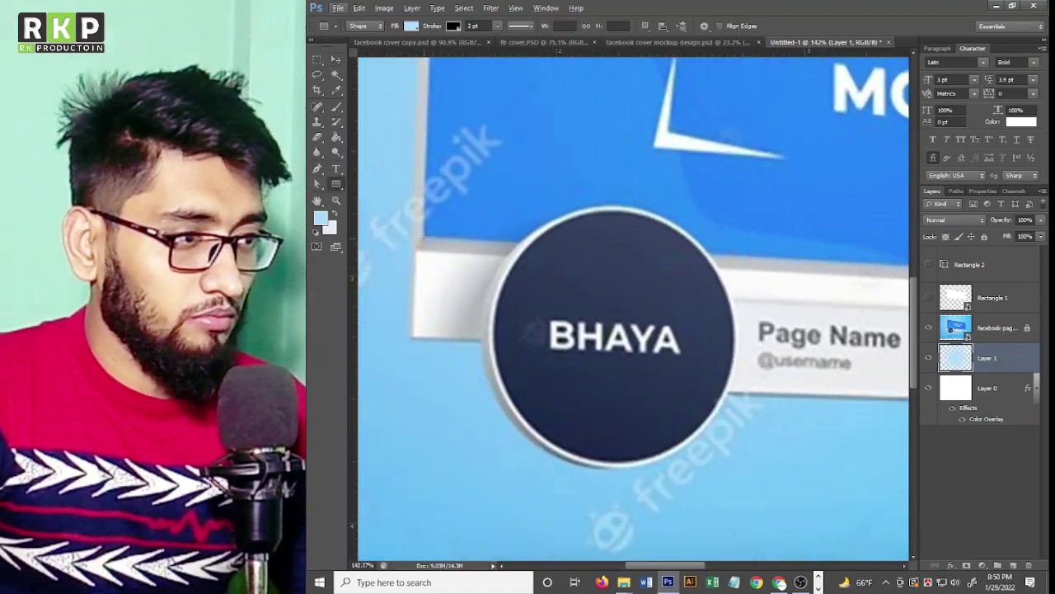
{"action": "left_click_drag", "start_coordinate": [411, 239], "coordinate": [1042, 283]}
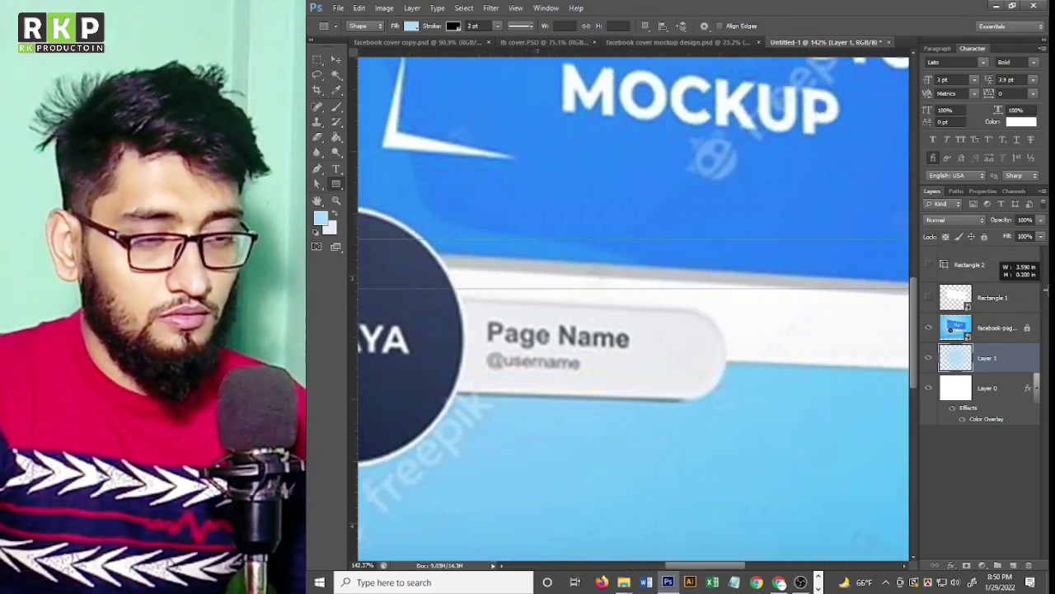
{"action": "left_click_drag", "start_coordinate": [1042, 283], "coordinate": [1042, 301]}
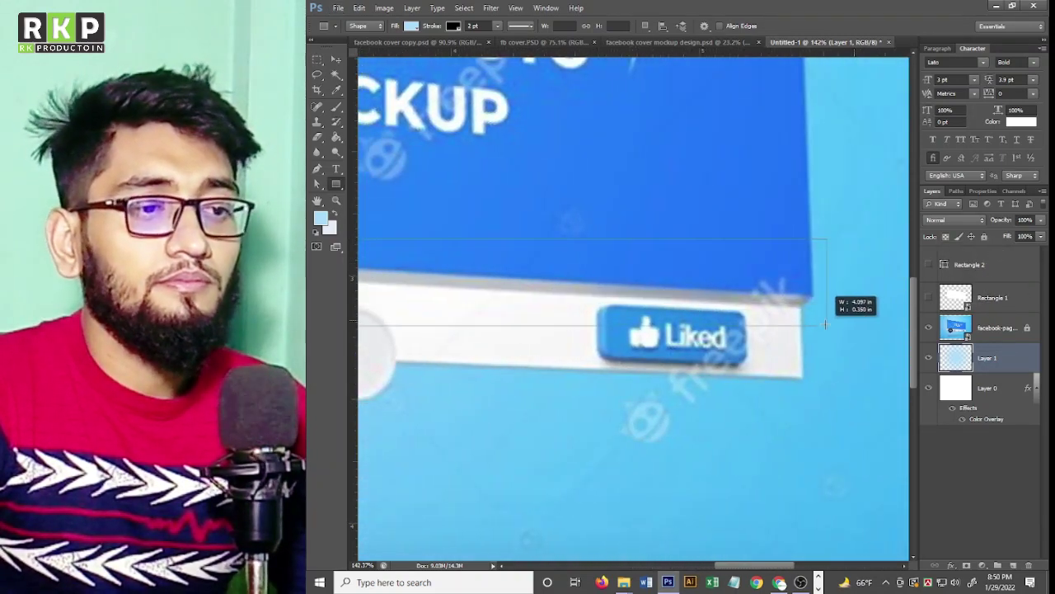
{"action": "left_click_drag", "start_coordinate": [965, 297], "coordinate": [802, 305]}
{"action": "scroll", "coordinate": [812, 297], "scroll_direction": "up", "scroll_amount": 1}
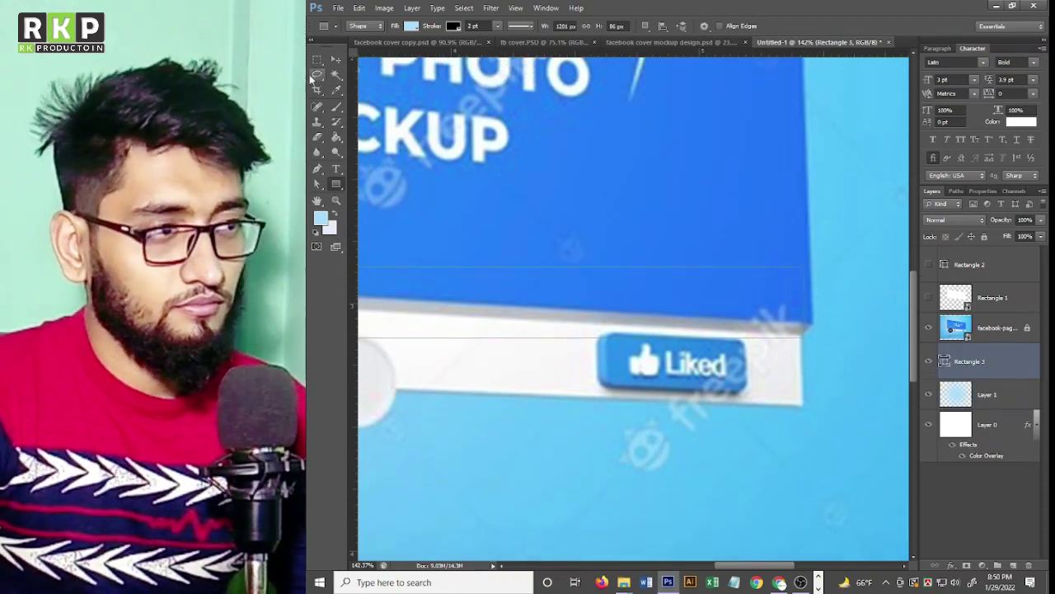
{"action": "left_click", "coordinate": [337, 59]}
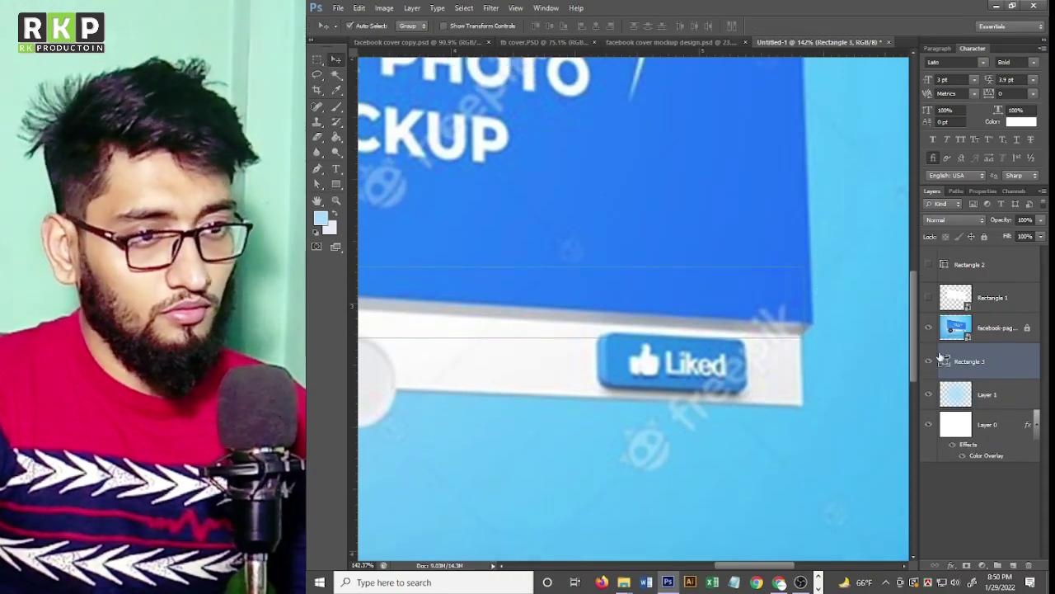
{"action": "left_click_drag", "start_coordinate": [984, 343], "coordinate": [981, 258]}
Remove the bar's black stroke so it has no border.
{"action": "scroll", "coordinate": [824, 281], "scroll_direction": "up", "scroll_amount": 2}
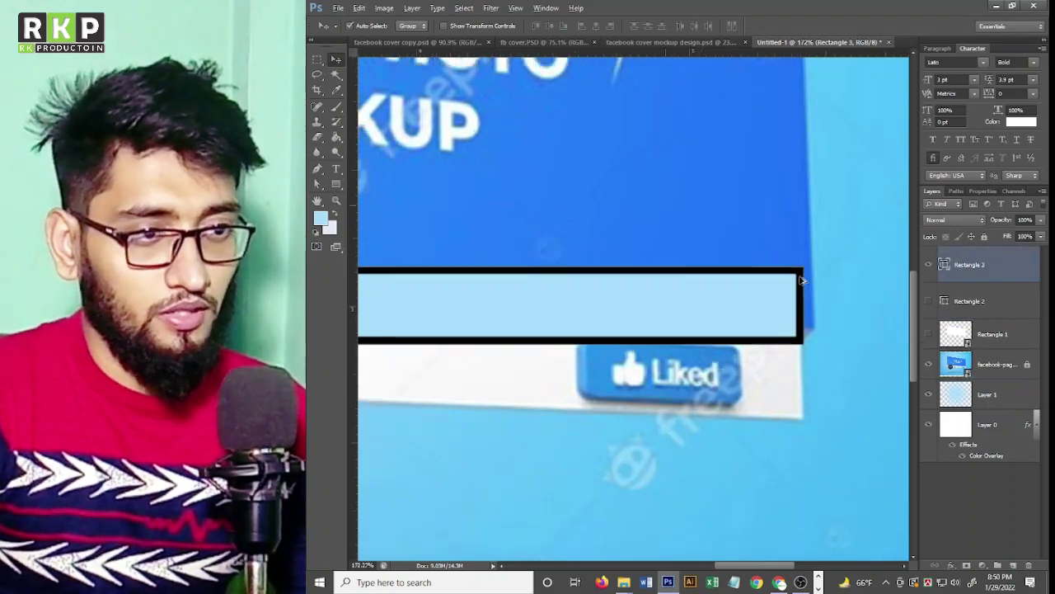
{"action": "left_click", "coordinate": [333, 184]}
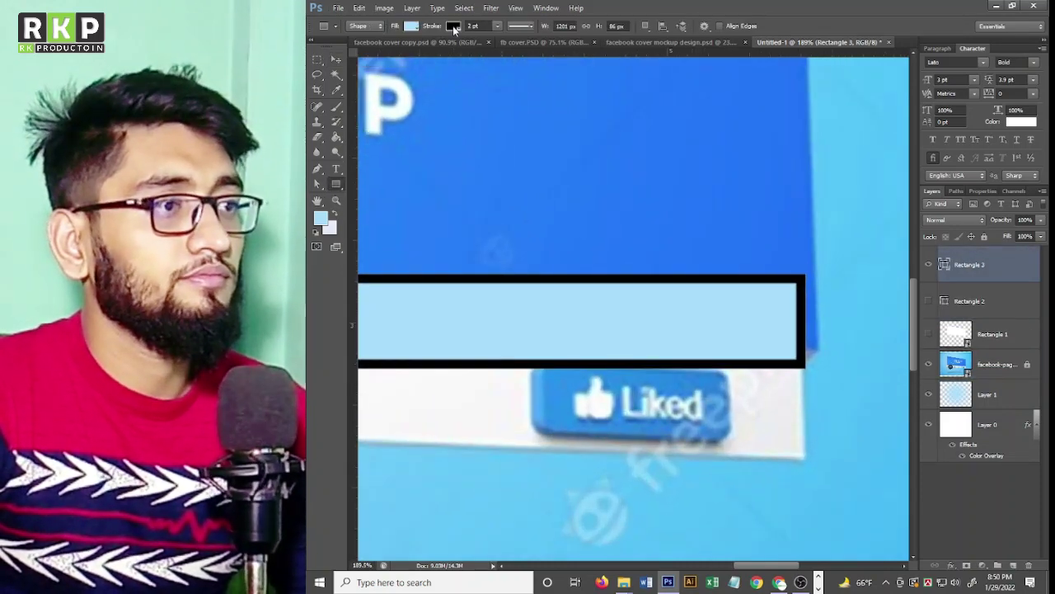
{"action": "left_click", "coordinate": [453, 27]}
{"action": "left_click", "coordinate": [403, 49]}
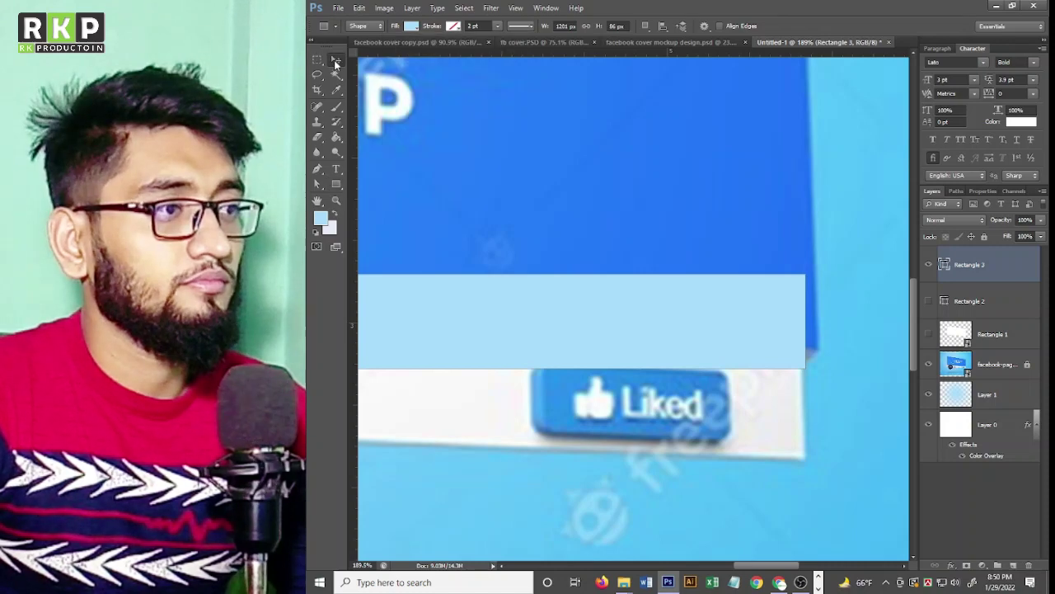
Slant the bar's right-end corners to match the cover's lower edge.
{"action": "left_click", "coordinate": [336, 62]}
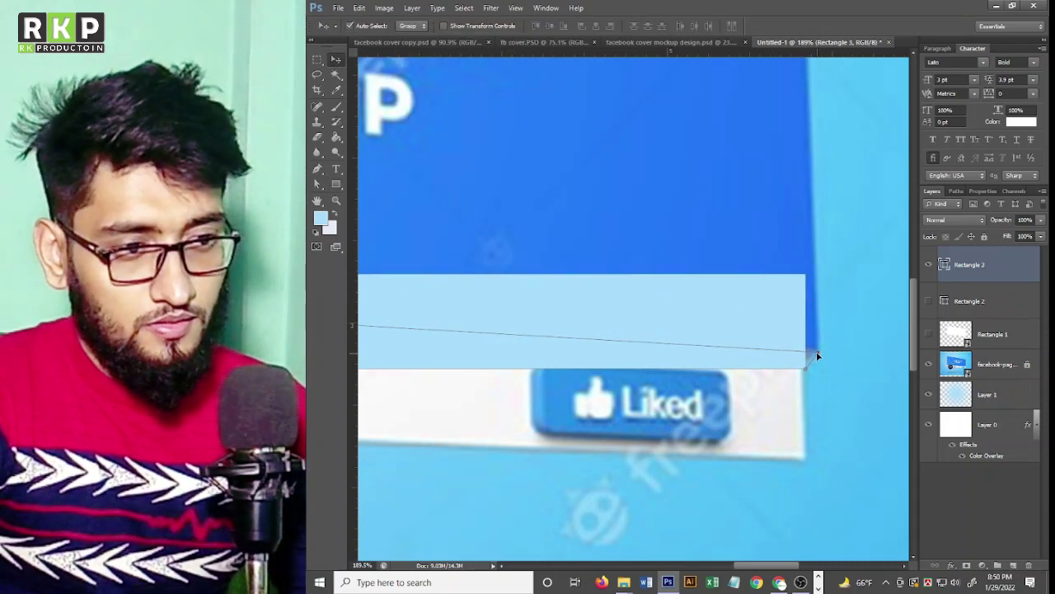
{"action": "left_click_drag", "start_coordinate": [817, 355], "coordinate": [819, 347]}
{"action": "scroll", "coordinate": [819, 347], "scroll_direction": "up", "scroll_amount": 3}
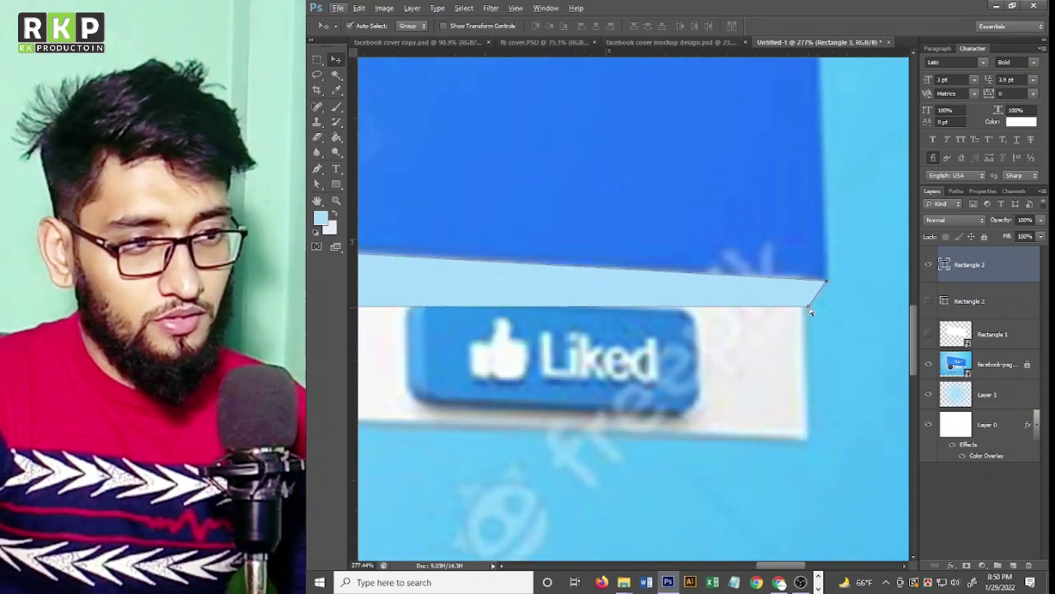
{"action": "scroll", "coordinate": [793, 296], "scroll_direction": "up", "scroll_amount": 3}
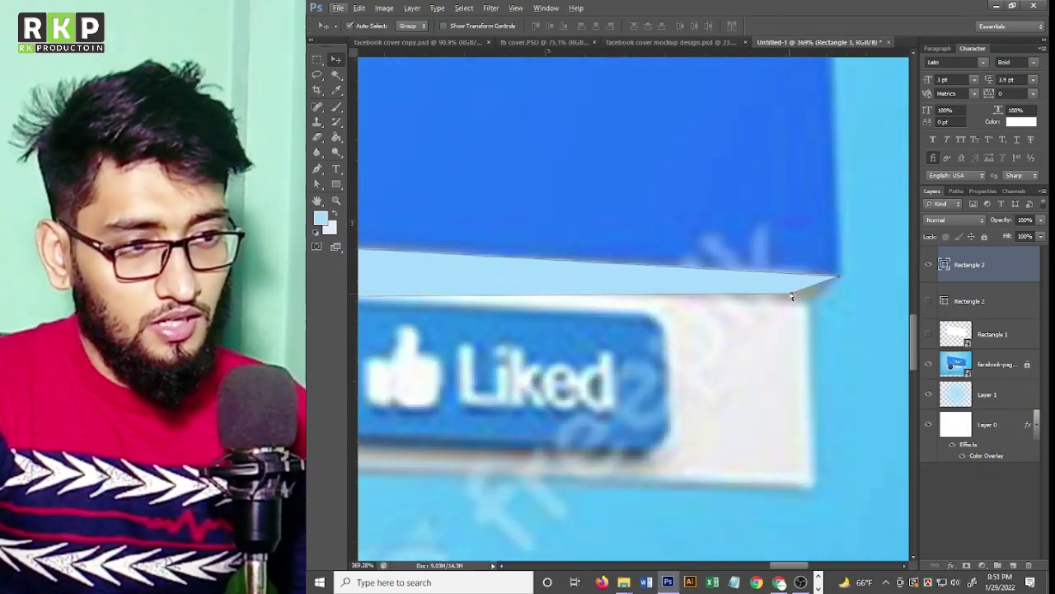
{"action": "left_click_drag", "start_coordinate": [791, 297], "coordinate": [806, 306]}
Pull the bar's left corners up onto the cover edge, forming a thin slanted strip.
{"action": "scroll", "coordinate": [808, 299], "scroll_direction": "down", "scroll_amount": 5}
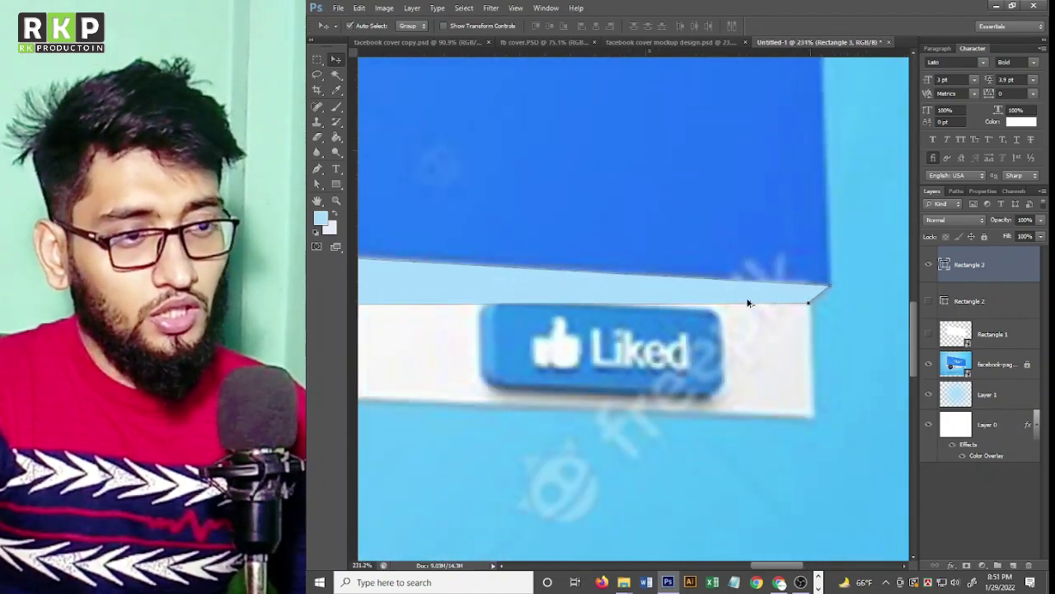
{"action": "scroll", "coordinate": [649, 301], "scroll_direction": "left", "scroll_amount": 5}
{"action": "scroll", "coordinate": [580, 288], "scroll_direction": "left", "scroll_amount": 3}
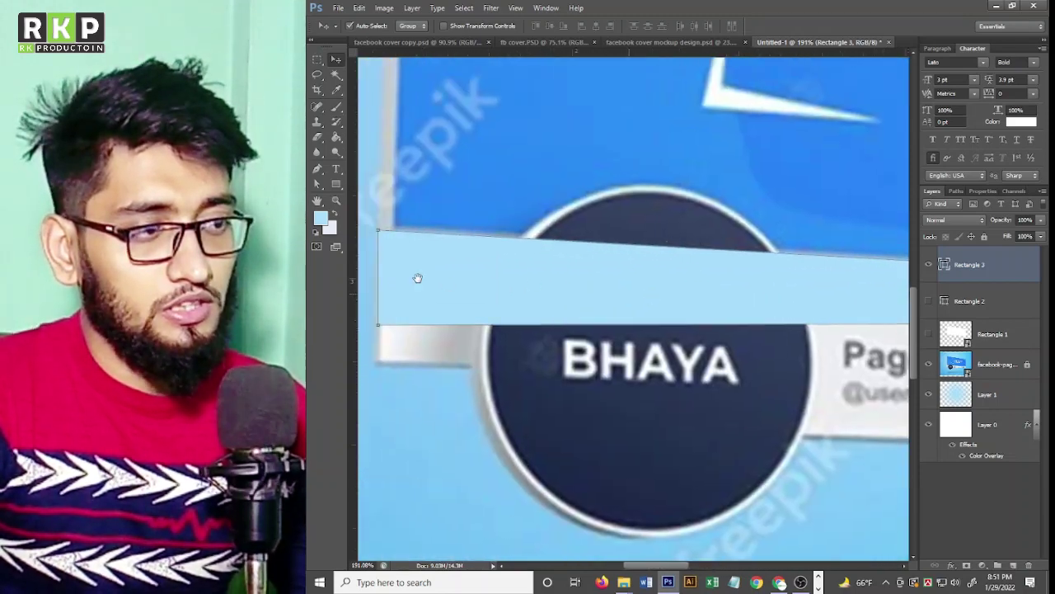
{"action": "scroll", "coordinate": [417, 278], "scroll_direction": "left", "scroll_amount": 2}
{"action": "left_click_drag", "start_coordinate": [500, 342], "coordinate": [500, 264]}
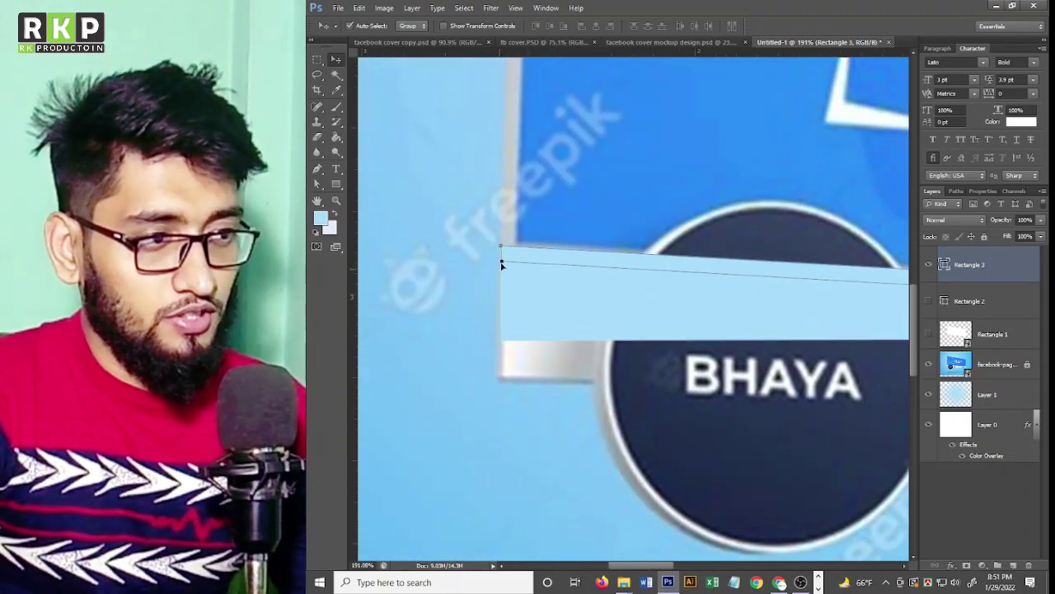
{"action": "scroll", "coordinate": [501, 264], "scroll_direction": "up", "scroll_amount": 3}
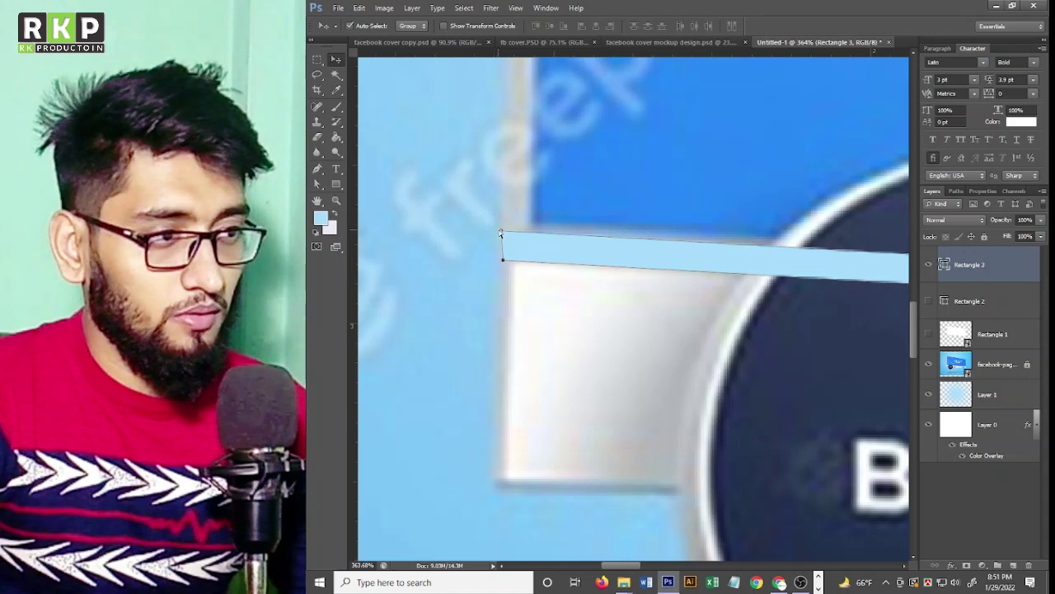
{"action": "scroll", "coordinate": [505, 263], "scroll_direction": "up", "scroll_amount": 1}
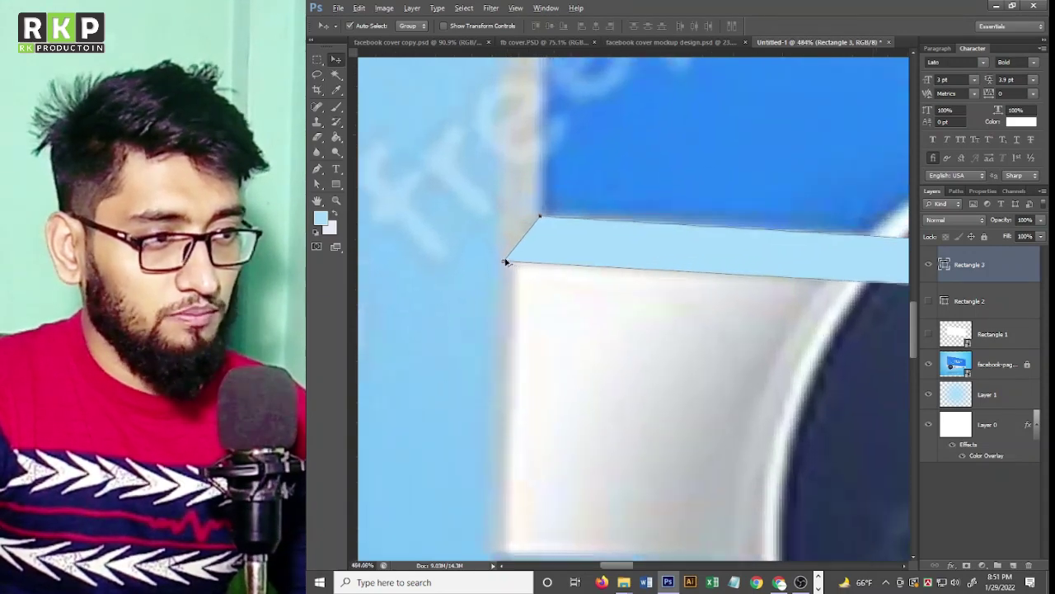
{"action": "left_click_drag", "start_coordinate": [510, 233], "coordinate": [514, 237]}
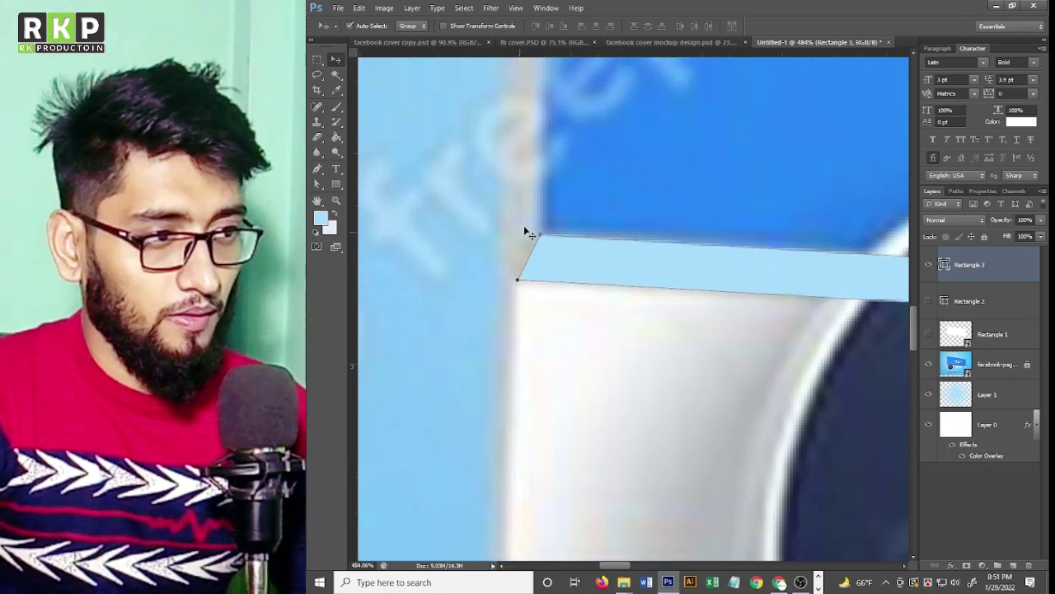
{"action": "scroll", "coordinate": [524, 227], "scroll_direction": "down", "scroll_amount": 2}
{"action": "scroll", "coordinate": [540, 239], "scroll_direction": "down", "scroll_amount": 2}
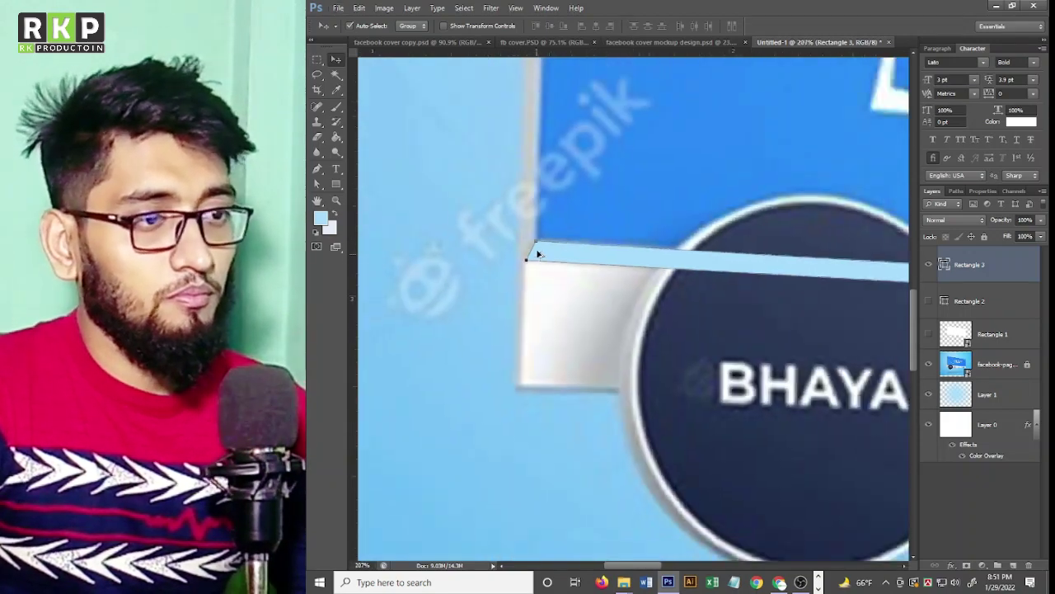
{"action": "scroll", "coordinate": [578, 260], "scroll_direction": "down", "scroll_amount": 2}
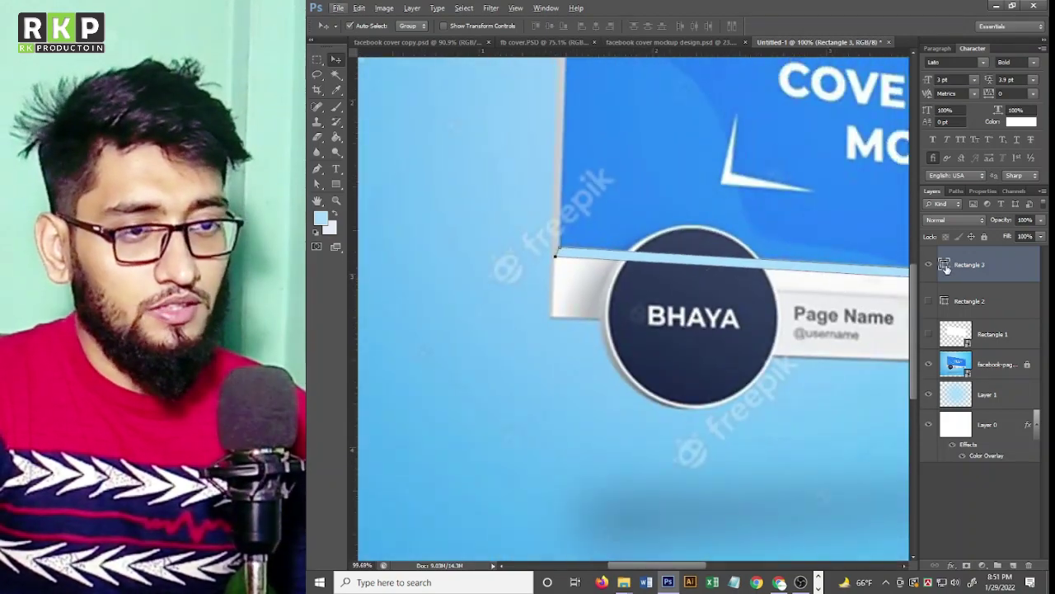
Recolour the Rectangle 3 strip light grey #c4cbcb, sampled from the cover.
{"action": "double_click", "coordinate": [945, 264]}
{"action": "left_click", "coordinate": [683, 275]}
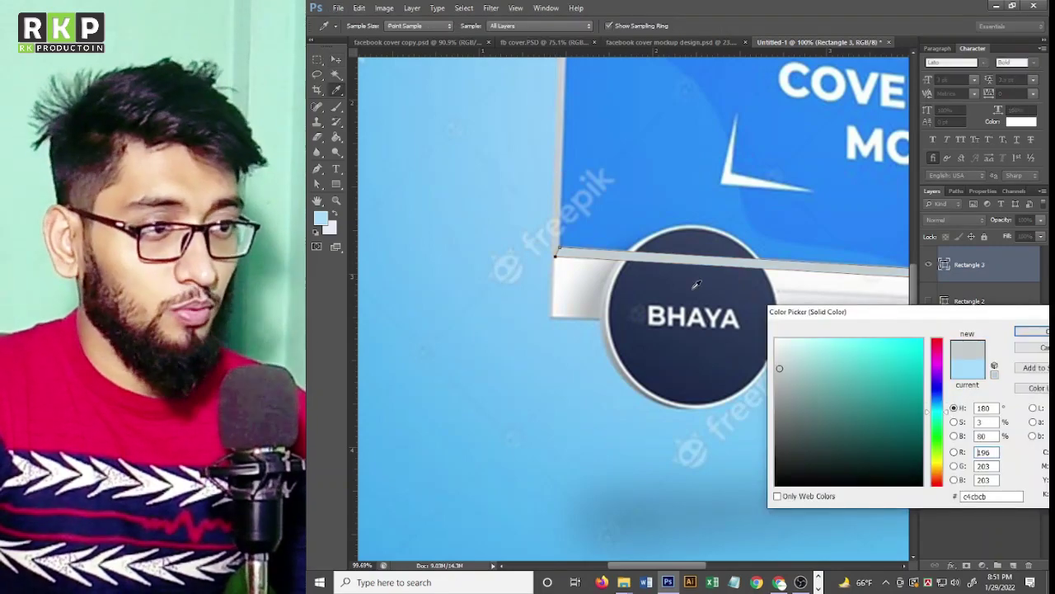
{"action": "left_click", "coordinate": [1027, 337]}
Select Layer 1 and zoom out to view the whole mockup, then back in.
{"action": "left_click", "coordinate": [521, 360]}
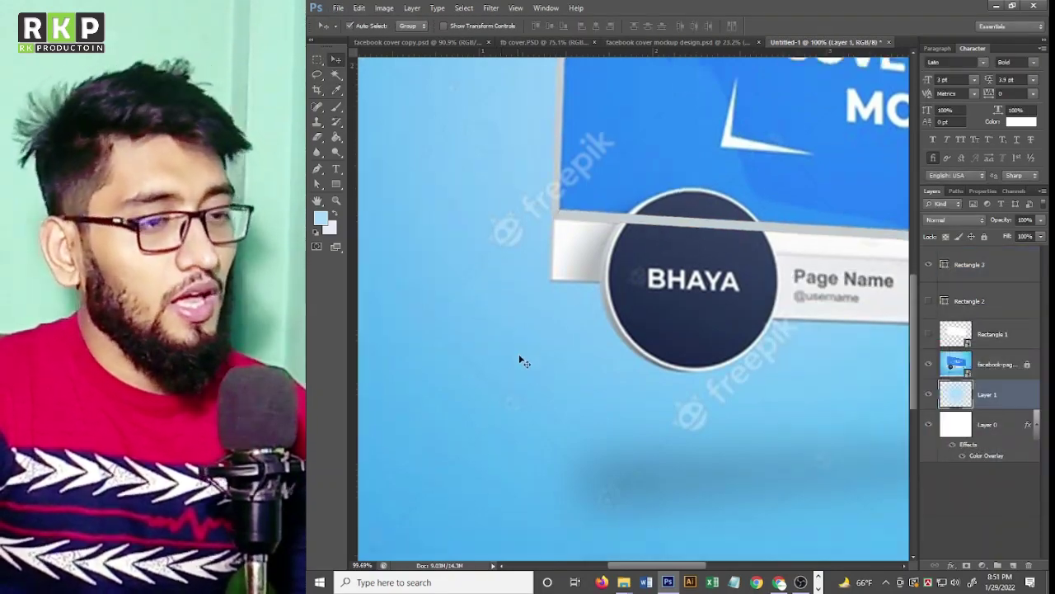
{"action": "scroll", "coordinate": [579, 314], "scroll_direction": "down", "scroll_amount": 1}
{"action": "scroll", "coordinate": [581, 313], "scroll_direction": "down", "scroll_amount": 1}
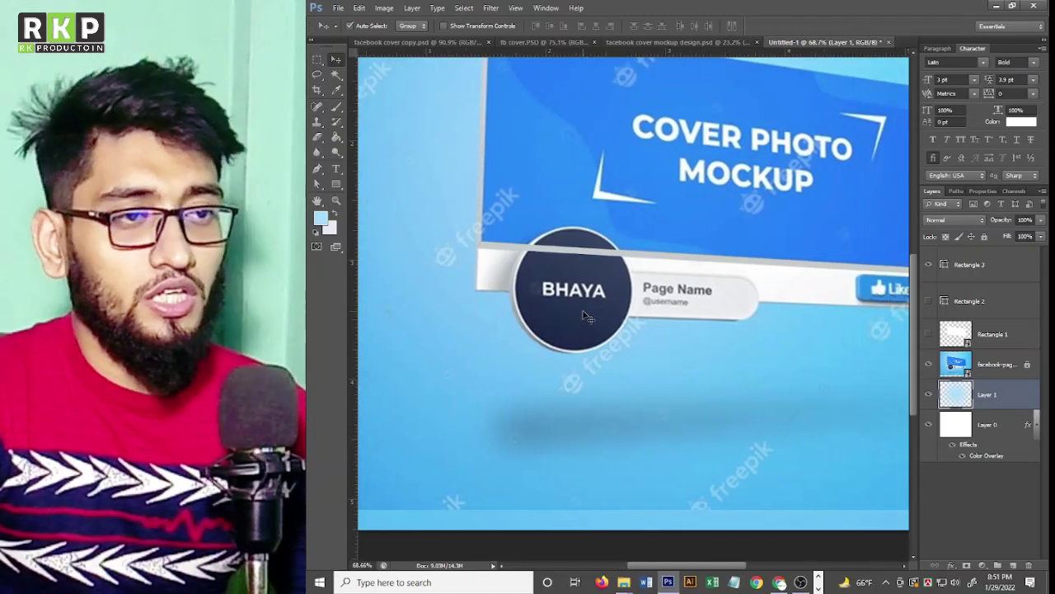
{"action": "scroll", "coordinate": [584, 312], "scroll_direction": "down", "scroll_amount": 1}
{"action": "scroll", "coordinate": [586, 311], "scroll_direction": "down", "scroll_amount": 1}
{"action": "scroll", "coordinate": [581, 309], "scroll_direction": "up", "scroll_amount": 1}
{"action": "scroll", "coordinate": [569, 321], "scroll_direction": "up", "scroll_amount": 1}
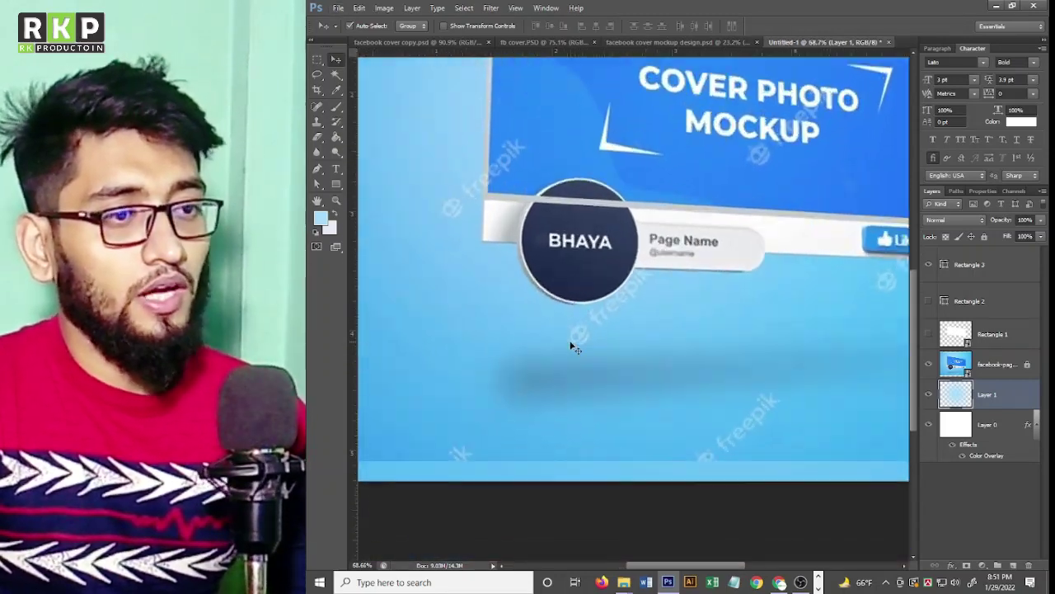
{"action": "scroll", "coordinate": [572, 341], "scroll_direction": "up", "scroll_amount": 1}
Draw a new Rectangle 4 over the white bar and place its layer just below Rectangle 3.
{"action": "scroll", "coordinate": [358, 199], "scroll_direction": "down", "scroll_amount": 1}
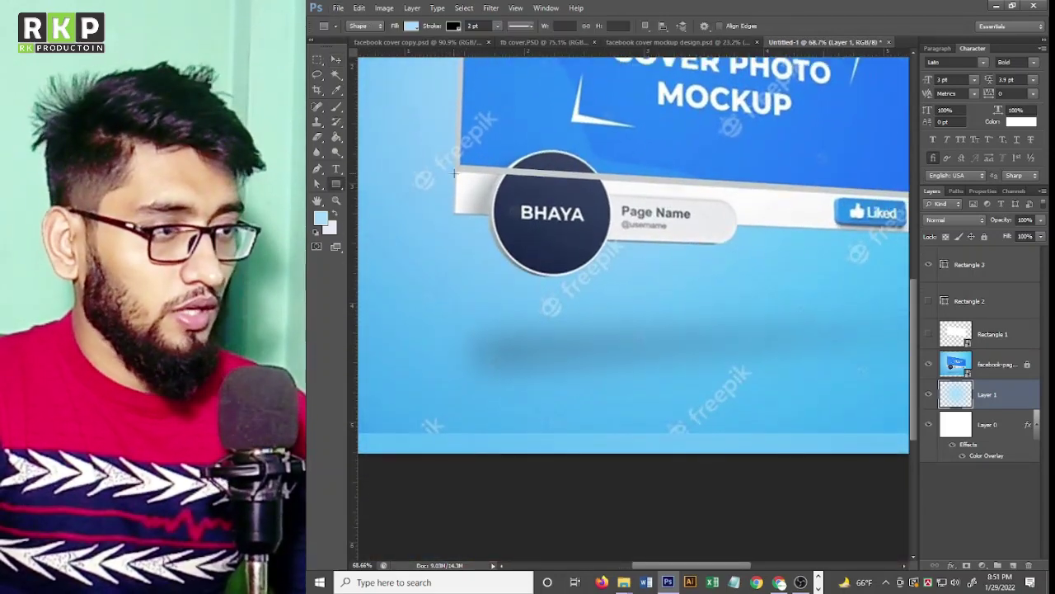
{"action": "mouse_move", "coordinate": [458, 173]}
{"action": "left_mouse_down"}
{"action": "mouse_move", "coordinate": [876, 236]}
{"action": "mouse_move", "coordinate": [779, 233]}
{"action": "mouse_move", "coordinate": [812, 233]}
{"action": "left_mouse_up"}
{"action": "scroll", "coordinate": [814, 223], "scroll_direction": "up", "scroll_amount": 3}
{"action": "scroll", "coordinate": [815, 209], "scroll_direction": "up", "scroll_amount": 2}
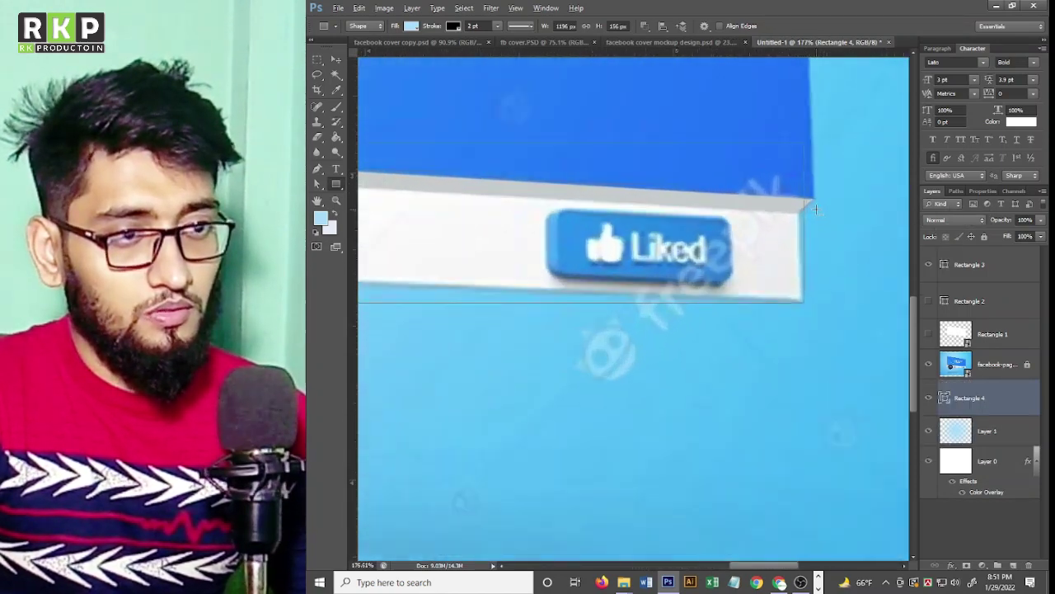
{"action": "left_click", "coordinate": [422, 26]}
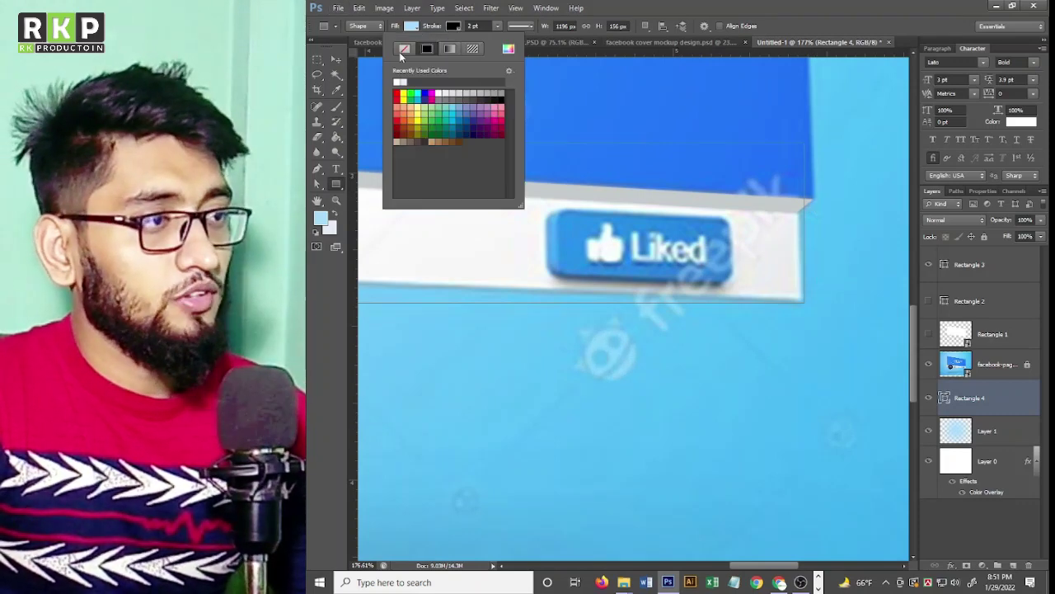
{"action": "left_click", "coordinate": [337, 65]}
{"action": "scroll", "coordinate": [806, 229], "scroll_direction": "up", "scroll_amount": 1}
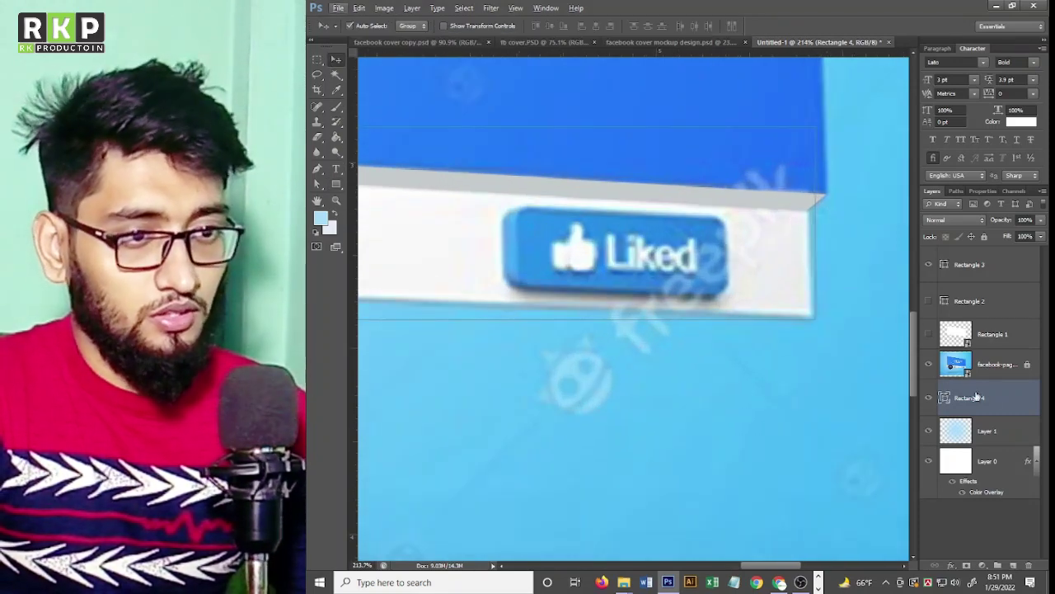
{"action": "left_click_drag", "start_coordinate": [1014, 293], "coordinate": [1014, 299]}
{"action": "key", "text": "shift+Down"}
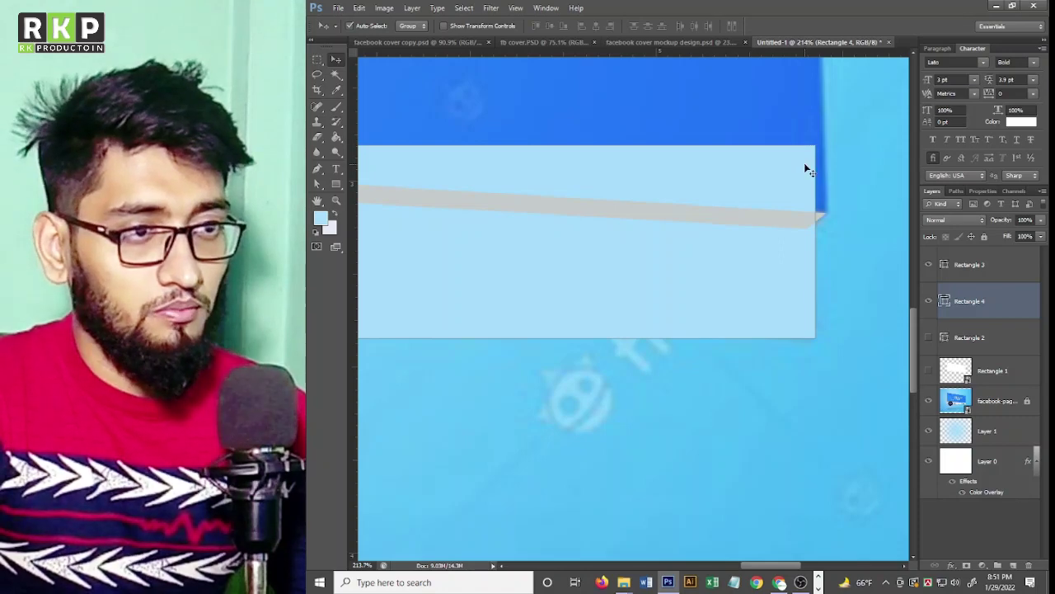
Slant Rectangle 4's top-right and bottom-left corners to follow the bar's perspective.
{"action": "mouse_move", "coordinate": [814, 150]}
{"action": "left_mouse_down"}
{"action": "mouse_move", "coordinate": [817, 278]}
{"action": "mouse_move", "coordinate": [806, 219]}
{"action": "left_mouse_up"}
{"action": "scroll", "coordinate": [819, 283], "scroll_direction": "up", "scroll_amount": 1}
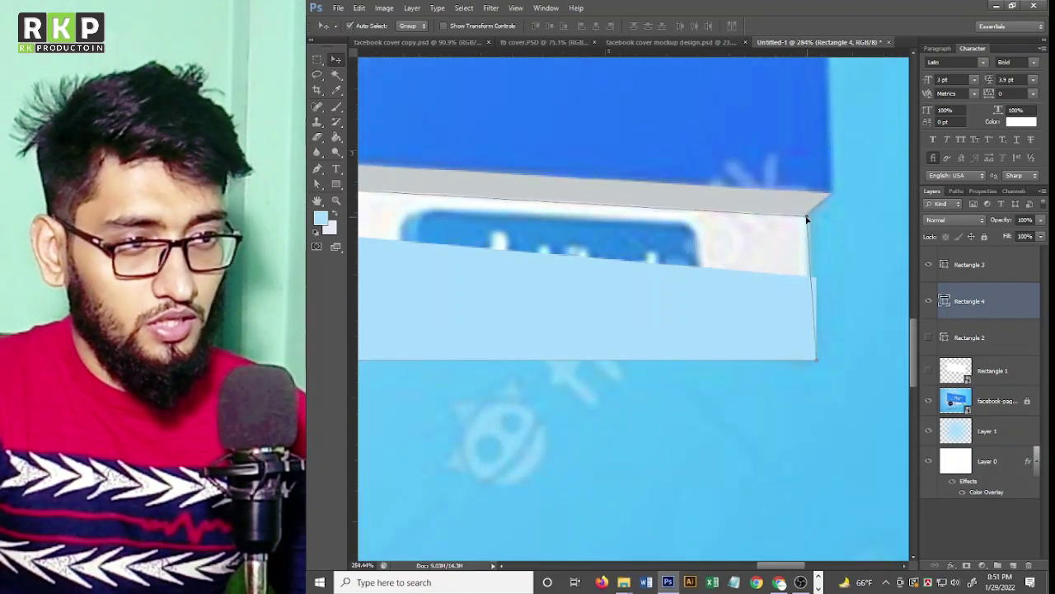
{"action": "scroll", "coordinate": [674, 242], "scroll_direction": "down", "scroll_amount": 2}
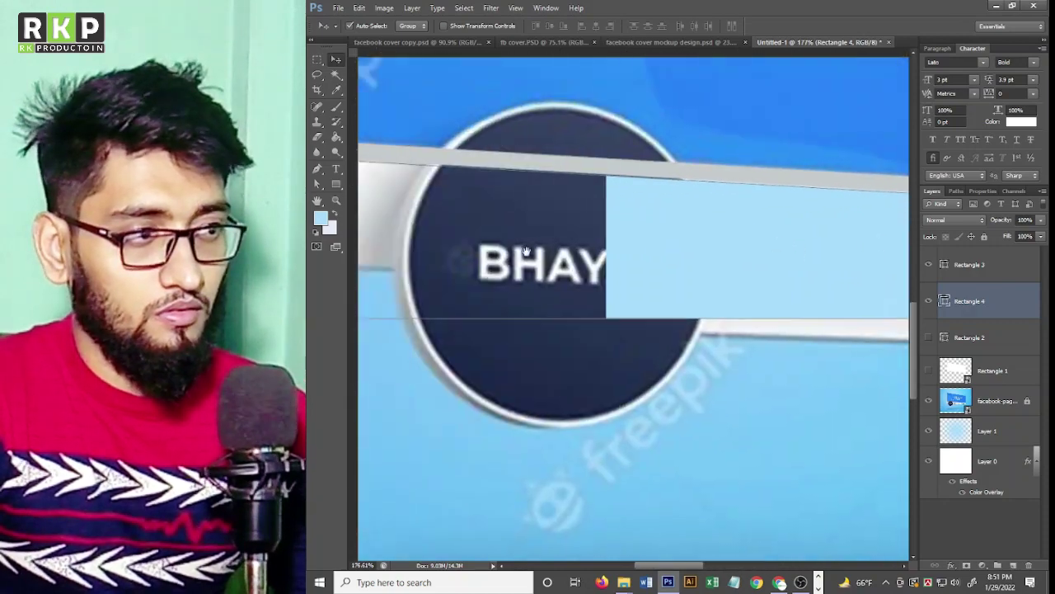
{"action": "left_click_drag", "start_coordinate": [363, 247], "coordinate": [596, 251]}
{"action": "scroll", "coordinate": [536, 159], "scroll_direction": "up", "scroll_amount": 1}
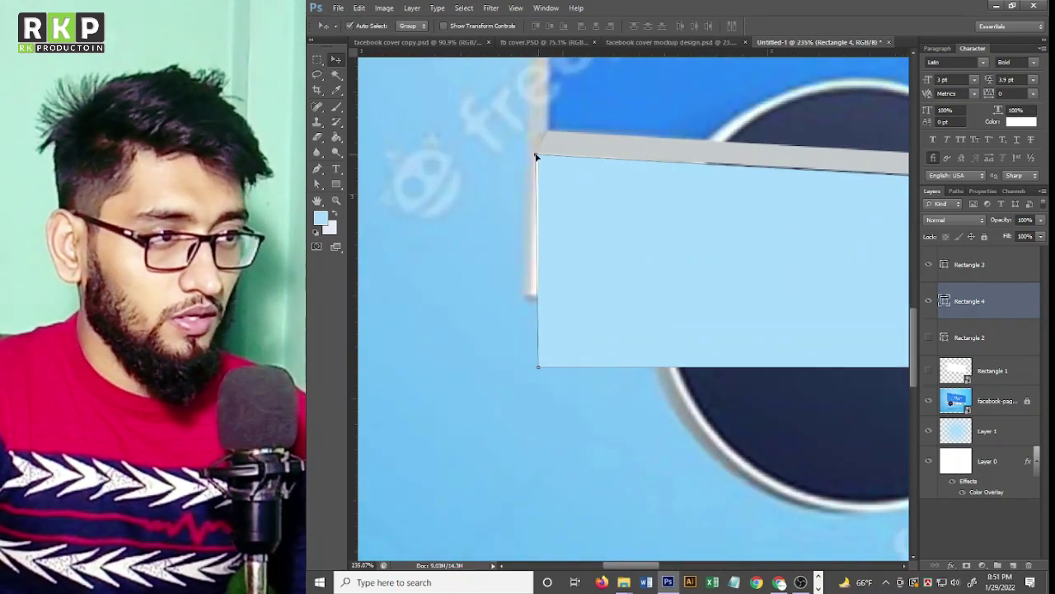
{"action": "left_click_drag", "start_coordinate": [538, 367], "coordinate": [532, 297]}
{"action": "scroll", "coordinate": [528, 313], "scroll_direction": "down", "scroll_amount": 1}
{"action": "scroll", "coordinate": [613, 318], "scroll_direction": "down", "scroll_amount": 1}
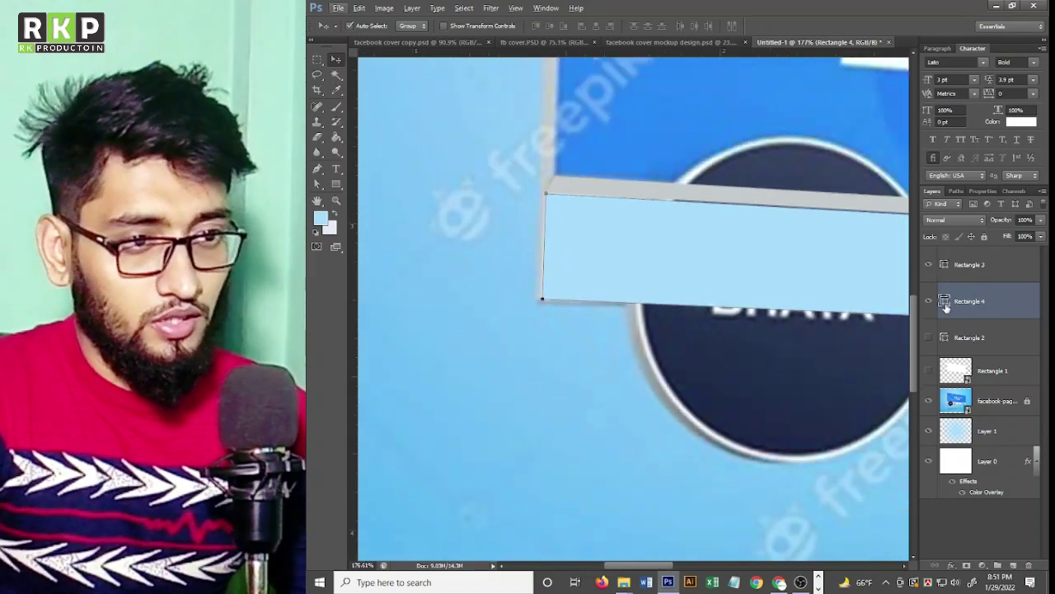
Fill Rectangle 4 with light grey #f1f1f1.
{"action": "double_click", "coordinate": [944, 302]}
{"action": "left_click", "coordinate": [775, 346]}
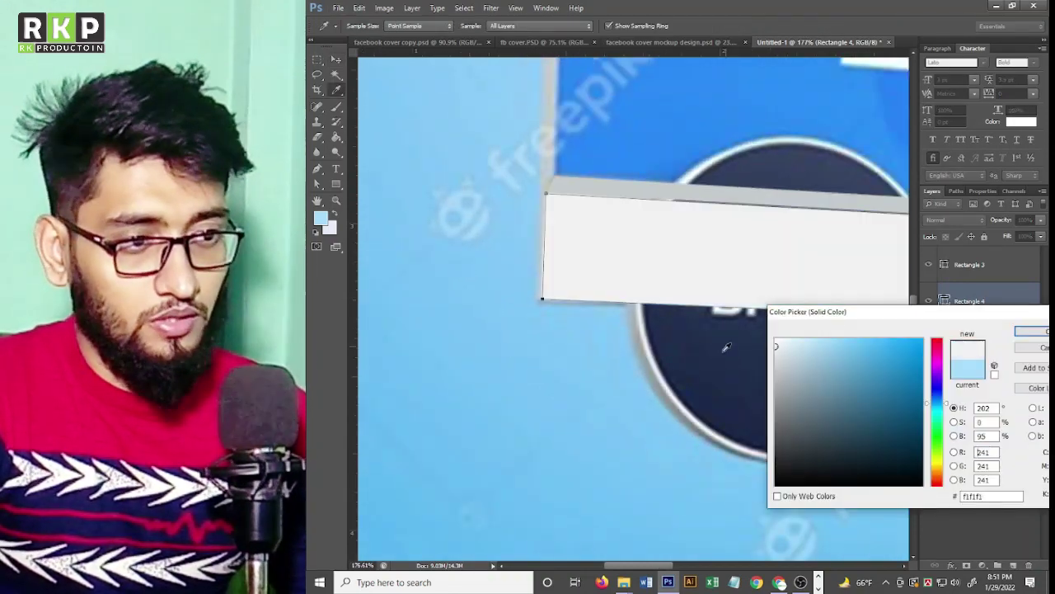
{"action": "left_click", "coordinate": [1029, 332]}
Hide Rectangle 4 and select Rectangle 3 to compare against the original mockup.
{"action": "left_click", "coordinate": [930, 305]}
{"action": "scroll", "coordinate": [667, 290], "scroll_direction": "down", "scroll_amount": 2}
{"action": "scroll", "coordinate": [577, 337], "scroll_direction": "down", "scroll_amount": 2}
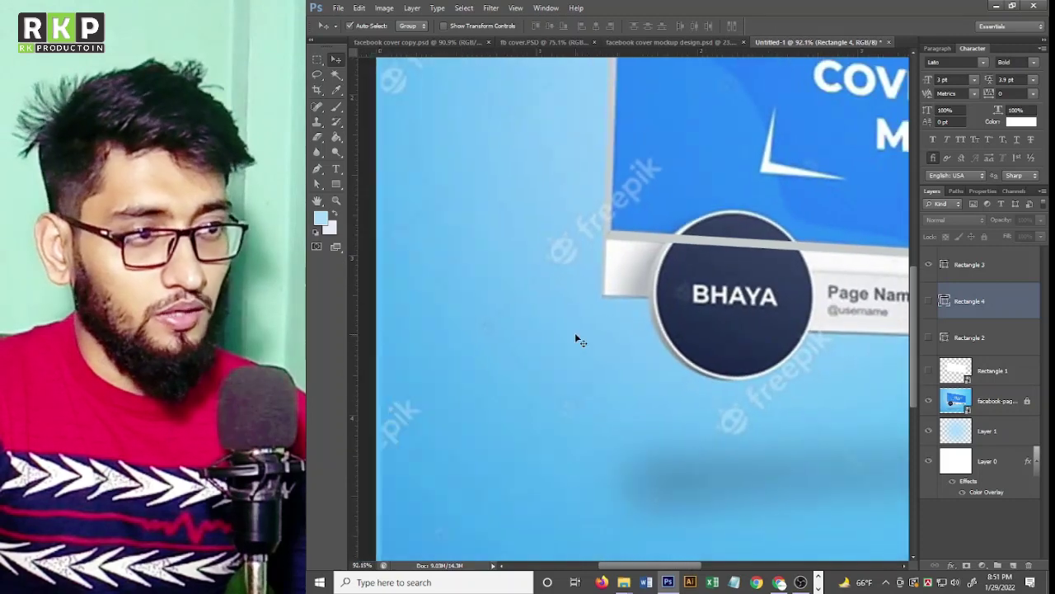
{"action": "scroll", "coordinate": [577, 337], "scroll_direction": "down", "scroll_amount": 1}
{"action": "left_click", "coordinate": [752, 234]}
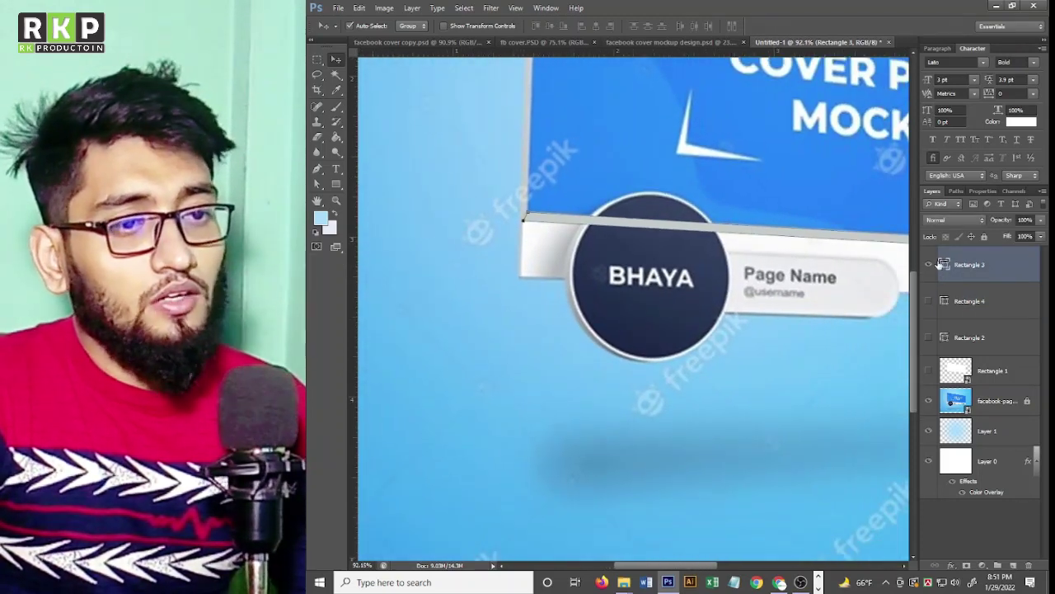
{"action": "scroll", "coordinate": [630, 287], "scroll_direction": "down", "scroll_amount": 1}
{"action": "scroll", "coordinate": [647, 289], "scroll_direction": "down", "scroll_amount": 1}
{"action": "scroll", "coordinate": [816, 298], "scroll_direction": "down", "scroll_amount": 1}
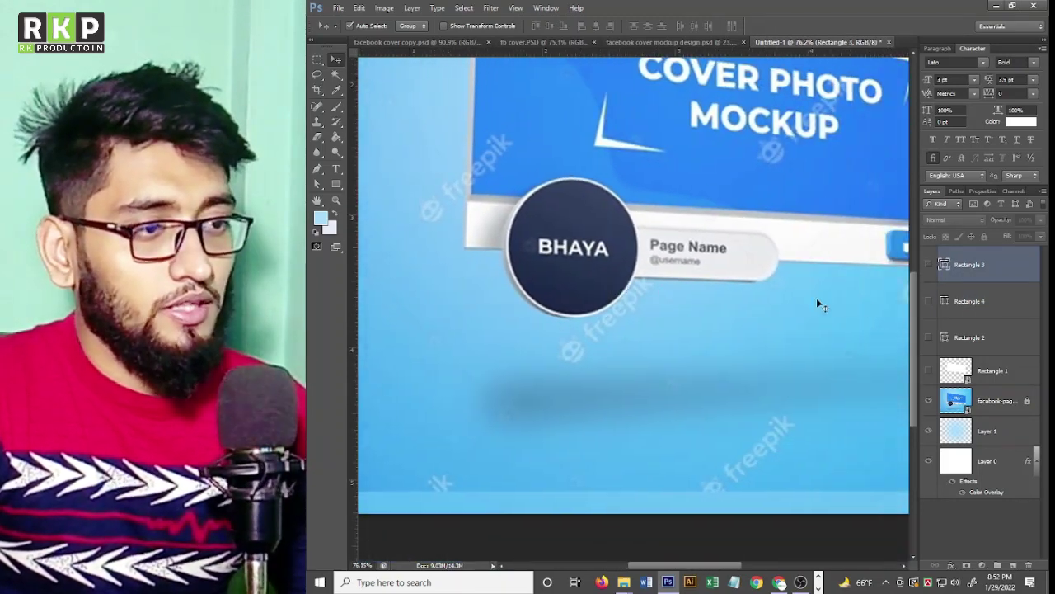
{"action": "scroll", "coordinate": [660, 280], "scroll_direction": "down", "scroll_amount": 1}
{"action": "scroll", "coordinate": [529, 270], "scroll_direction": "down", "scroll_amount": 1}
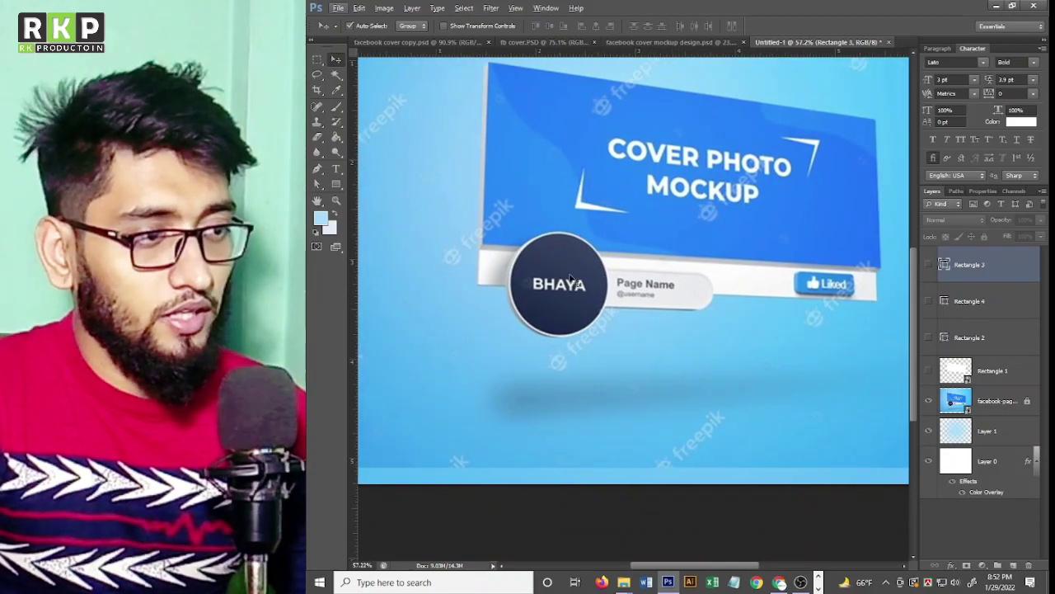
{"action": "scroll", "coordinate": [568, 285], "scroll_direction": "up", "scroll_amount": 2}
{"action": "scroll", "coordinate": [501, 270], "scroll_direction": "up", "scroll_amount": 2}
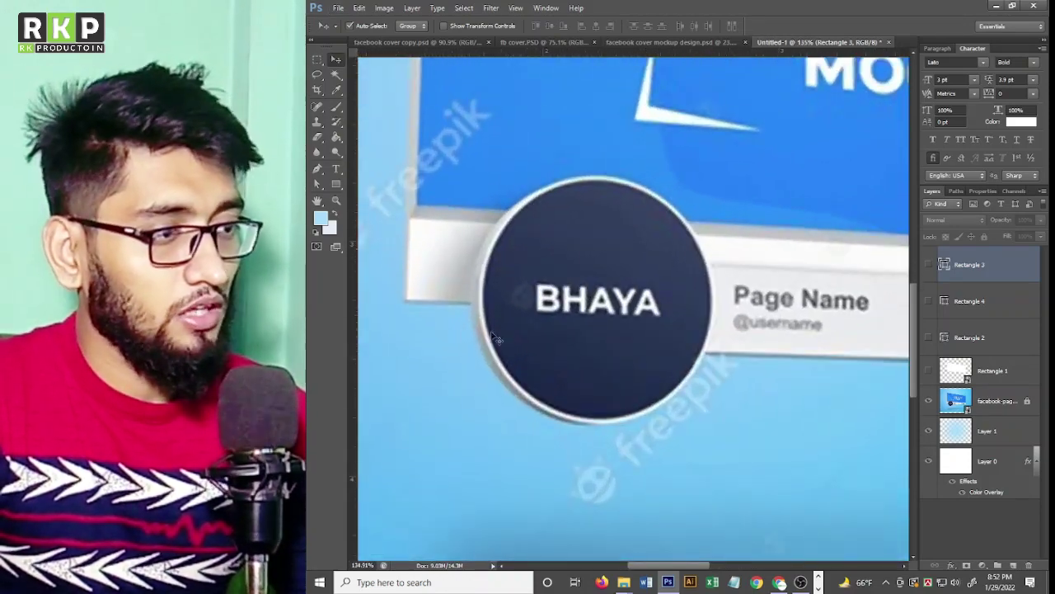
{"action": "scroll", "coordinate": [528, 335], "scroll_direction": "down", "scroll_amount": 1}
{"action": "scroll", "coordinate": [553, 332], "scroll_direction": "down", "scroll_amount": 1}
{"action": "scroll", "coordinate": [754, 313], "scroll_direction": "down", "scroll_amount": 1}
{"action": "scroll", "coordinate": [580, 325], "scroll_direction": "down", "scroll_amount": 1}
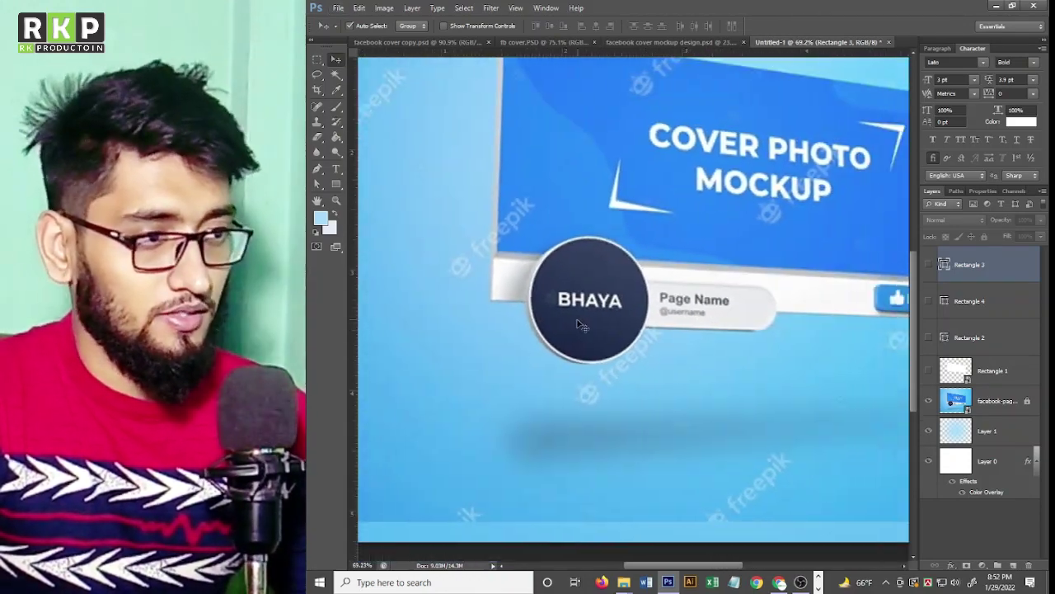
{"action": "scroll", "coordinate": [515, 318], "scroll_direction": "up", "scroll_amount": 1}
Draw an ellipse over the BHAYA profile circle.
{"action": "scroll", "coordinate": [449, 280], "scroll_direction": "up", "scroll_amount": 1}
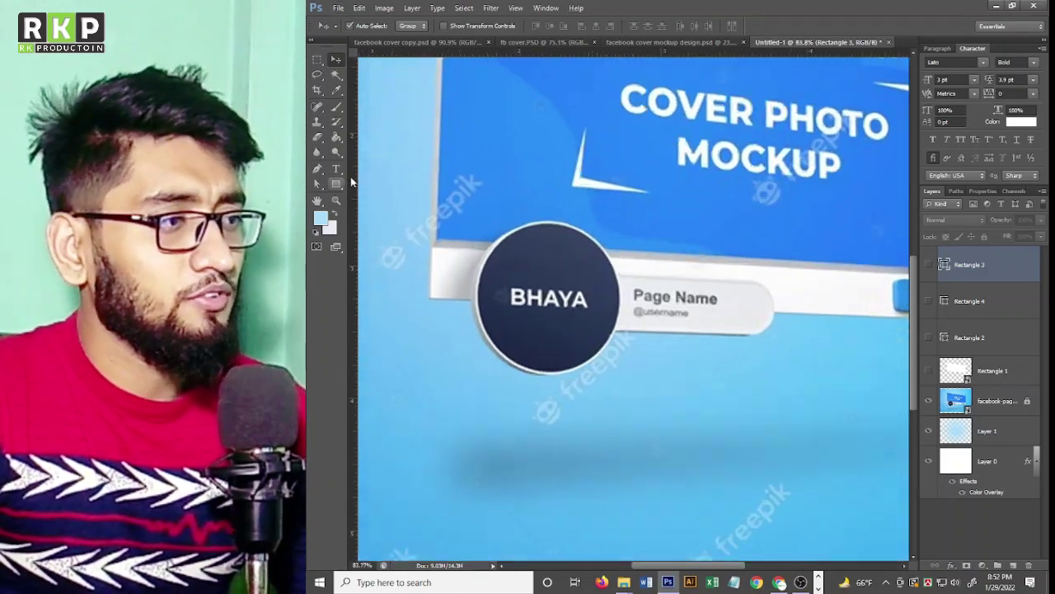
{"action": "right_click", "coordinate": [338, 186]}
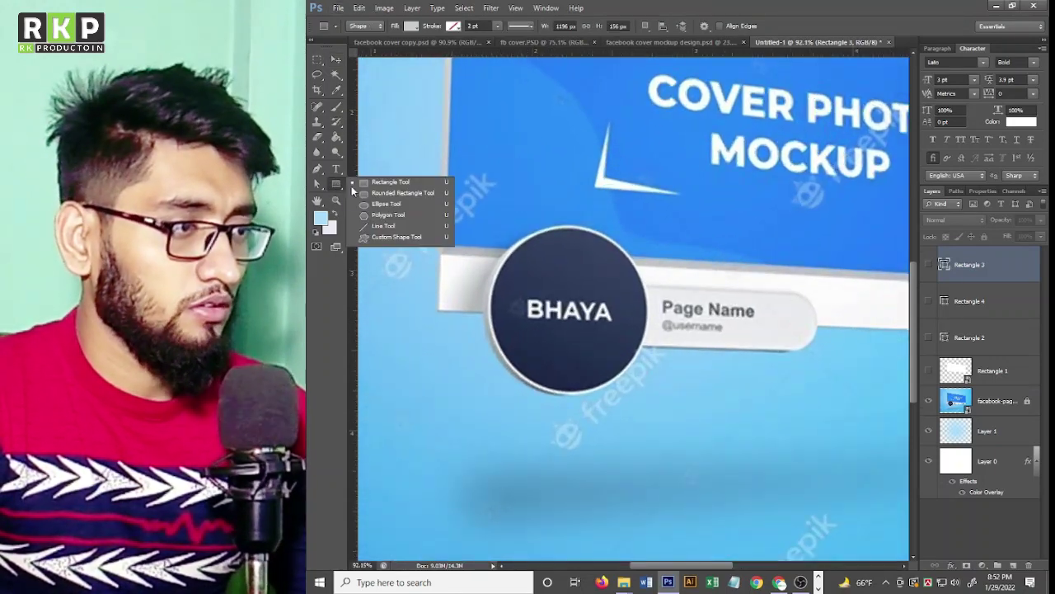
{"action": "left_click", "coordinate": [389, 202]}
{"action": "scroll", "coordinate": [564, 285], "scroll_direction": "up", "scroll_amount": 1}
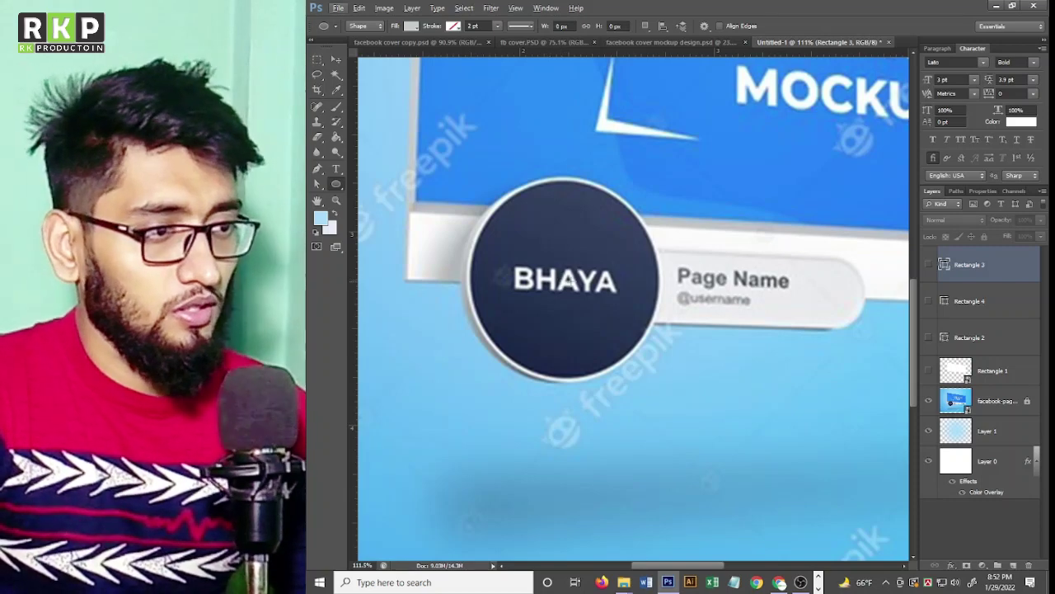
{"action": "mouse_move", "coordinate": [563, 279]}
{"action": "left_mouse_down"}
{"action": "mouse_move", "coordinate": [583, 319]}
{"action": "mouse_move", "coordinate": [669, 393]}
{"action": "mouse_move", "coordinate": [680, 312]}
{"action": "mouse_move", "coordinate": [734, 325]}
{"action": "mouse_move", "coordinate": [640, 313]}
{"action": "mouse_move", "coordinate": [651, 321]}
{"action": "mouse_move", "coordinate": [646, 363]}
{"action": "mouse_move", "coordinate": [670, 375]}
{"action": "mouse_move", "coordinate": [606, 300]}
{"action": "mouse_move", "coordinate": [719, 375]}
{"action": "mouse_move", "coordinate": [631, 300]}
{"action": "mouse_move", "coordinate": [736, 375]}
{"action": "mouse_move", "coordinate": [610, 284]}
{"action": "mouse_move", "coordinate": [675, 352]}
{"action": "mouse_move", "coordinate": [597, 285]}
{"action": "mouse_move", "coordinate": [659, 334]}
{"action": "mouse_move", "coordinate": [624, 301]}
{"action": "mouse_move", "coordinate": [740, 439]}
{"action": "mouse_move", "coordinate": [670, 472]}
{"action": "mouse_move", "coordinate": [587, 290]}
{"action": "mouse_move", "coordinate": [725, 381]}
{"action": "mouse_move", "coordinate": [692, 367]}
{"action": "mouse_move", "coordinate": [655, 330]}
{"action": "mouse_move", "coordinate": [610, 332]}
{"action": "mouse_move", "coordinate": [608, 323]}
{"action": "mouse_move", "coordinate": [674, 371]}
{"action": "left_mouse_up"}
Fill Ellipse 1 with navy #313e60 sampled from the circle, align it, and duplicate it.
{"action": "key", "text": "v"}
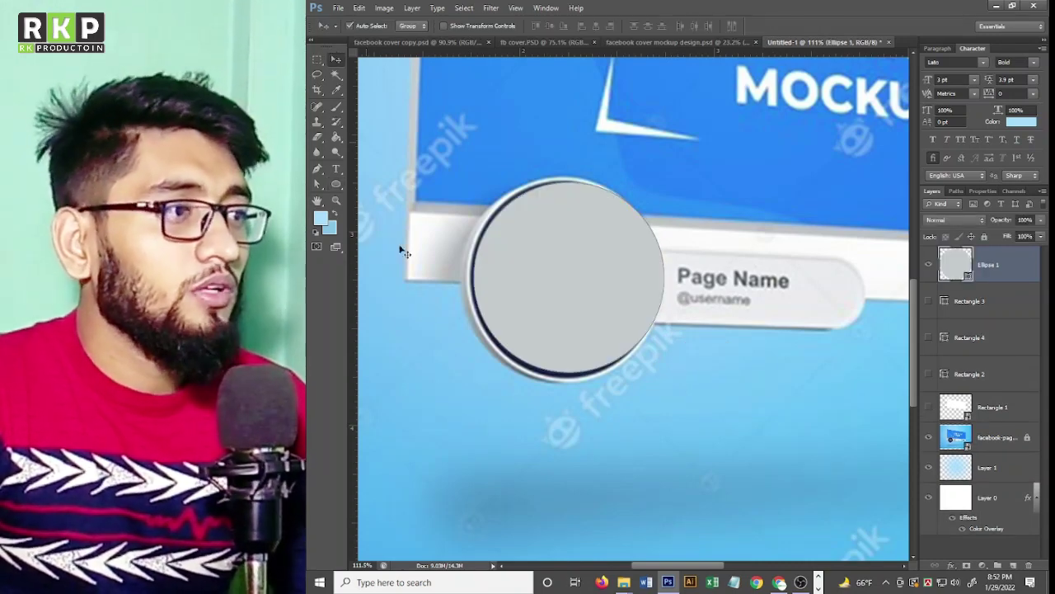
{"action": "scroll", "coordinate": [507, 306], "scroll_direction": "up", "scroll_amount": 1}
{"action": "left_click_drag", "start_coordinate": [506, 306], "coordinate": [540, 289]}
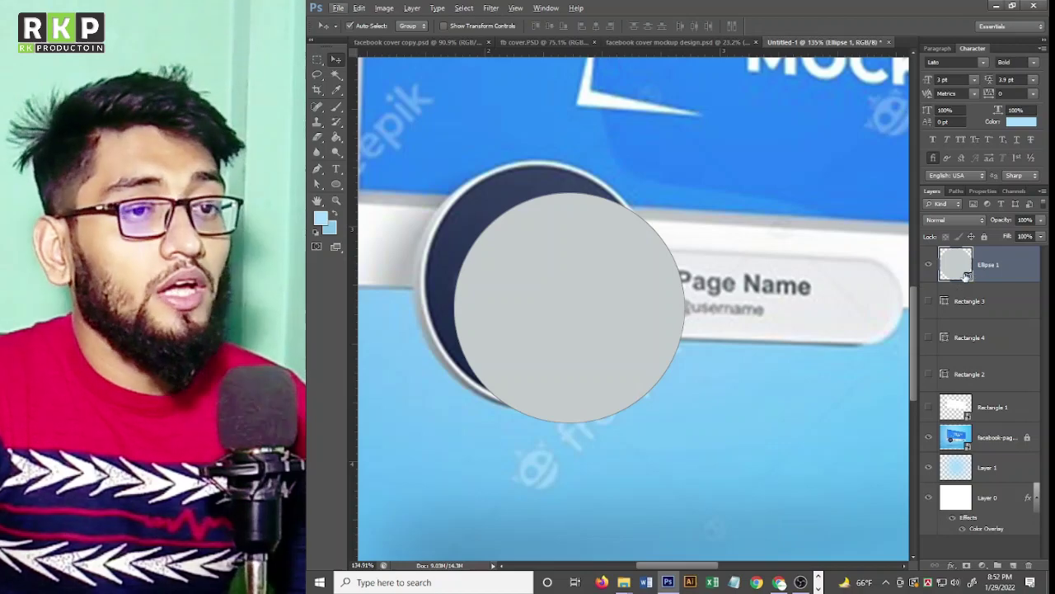
{"action": "double_click", "coordinate": [968, 276]}
{"action": "left_click", "coordinate": [501, 198]}
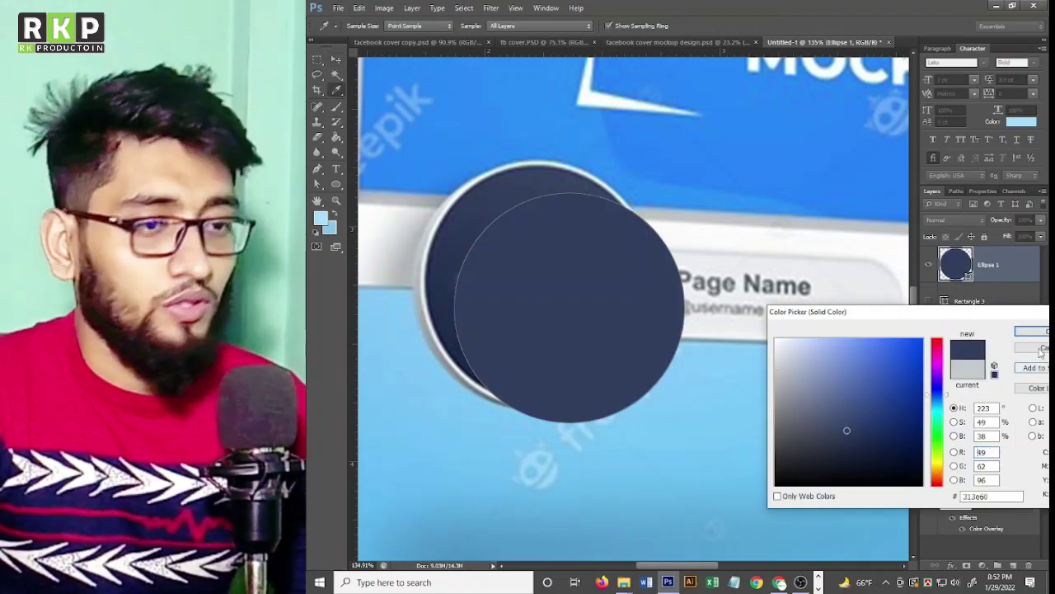
{"action": "key", "text": "Return"}
{"action": "mouse_move", "coordinate": [565, 365]}
{"action": "left_mouse_down"}
{"action": "mouse_move", "coordinate": [511, 324]}
{"action": "mouse_move", "coordinate": [511, 312]}
{"action": "mouse_move", "coordinate": [544, 317]}
{"action": "left_mouse_up"}
{"action": "scroll", "coordinate": [511, 324], "scroll_direction": "up", "scroll_amount": 1}
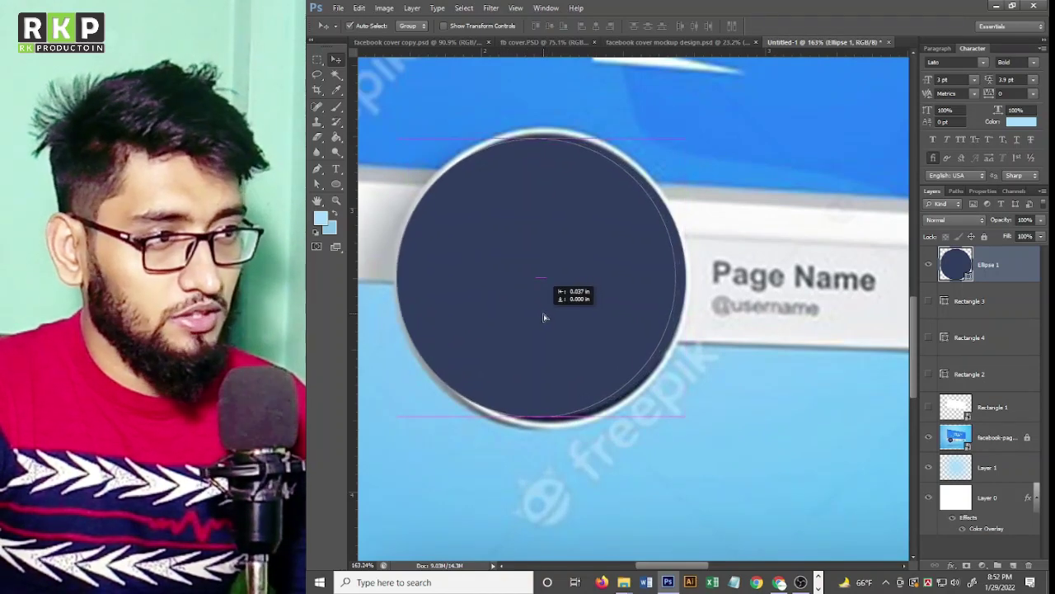
{"action": "key", "text": "ctrl+j"}
Move Ellipse 1 copy below the original and recolour it grey sampled from the rim.
{"action": "left_click_drag", "start_coordinate": [991, 272], "coordinate": [976, 316]}
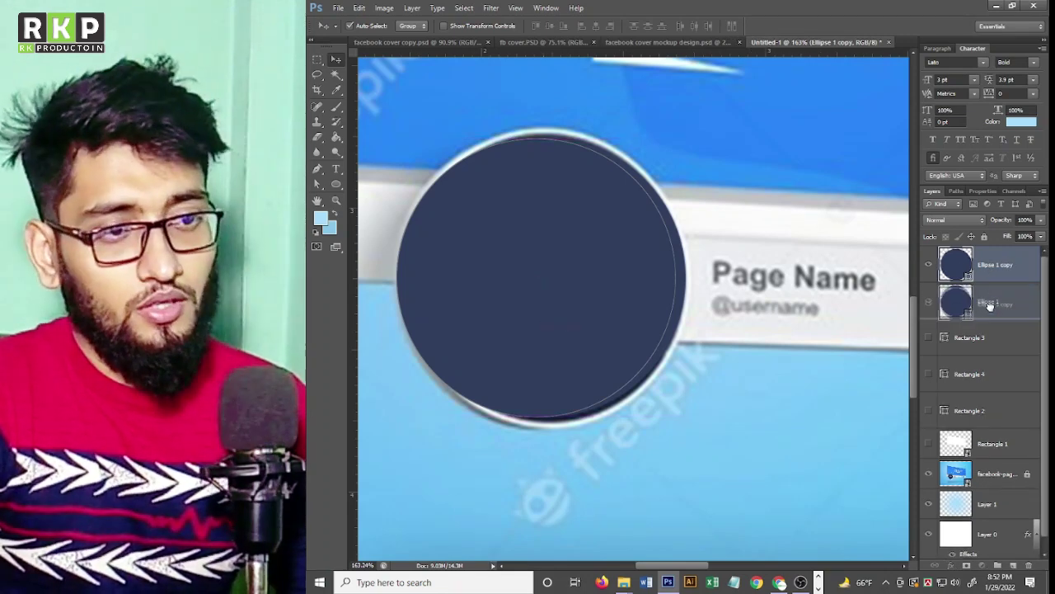
{"action": "double_click", "coordinate": [959, 302]}
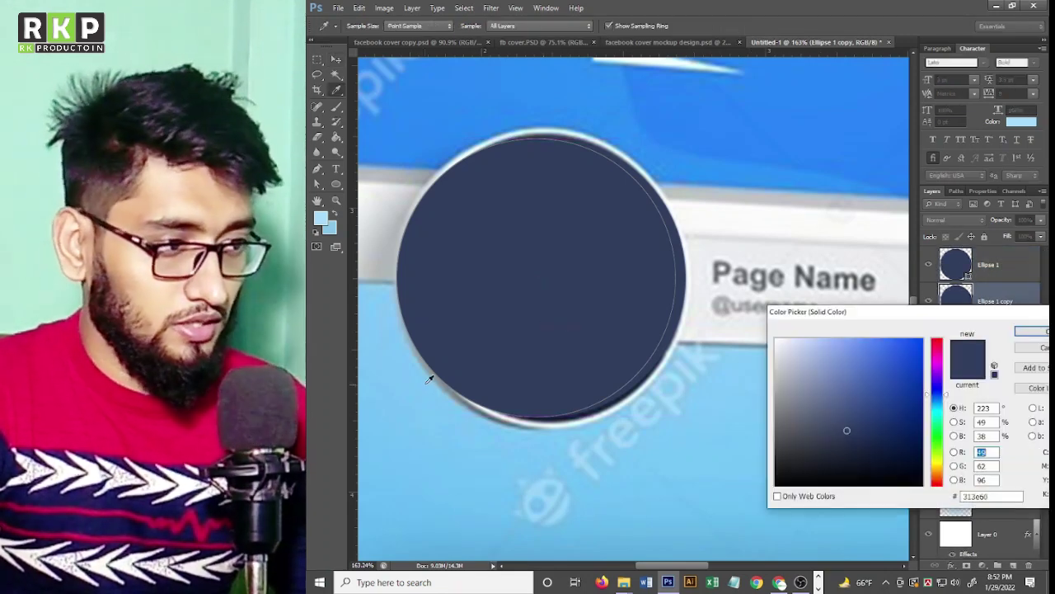
{"action": "left_click", "coordinate": [648, 374]}
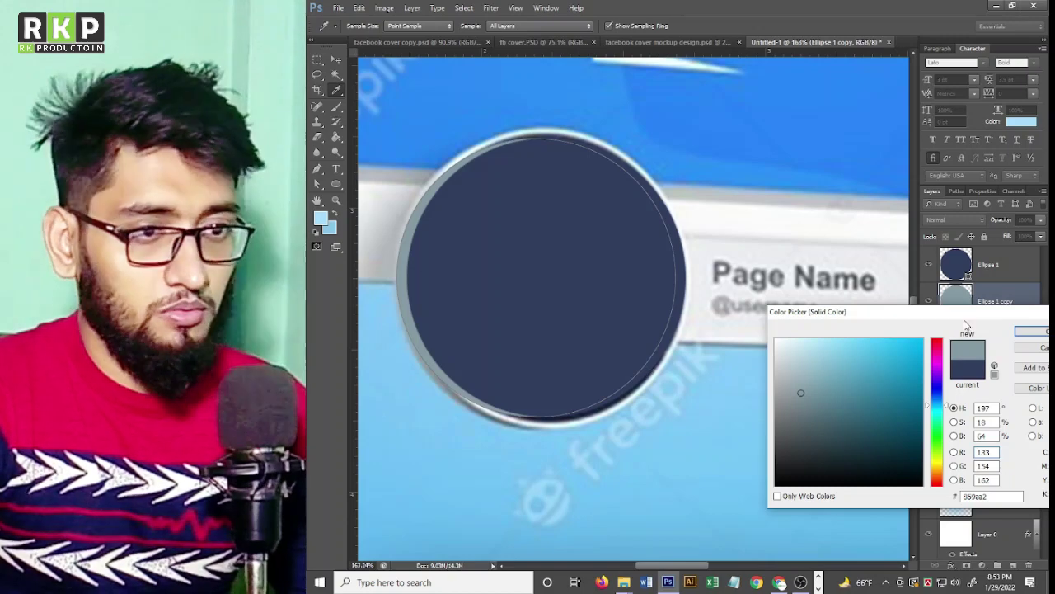
{"action": "left_click", "coordinate": [1034, 333]}
{"action": "key", "text": "v"}
{"action": "scroll", "coordinate": [464, 401], "scroll_direction": "down", "scroll_amount": 2}
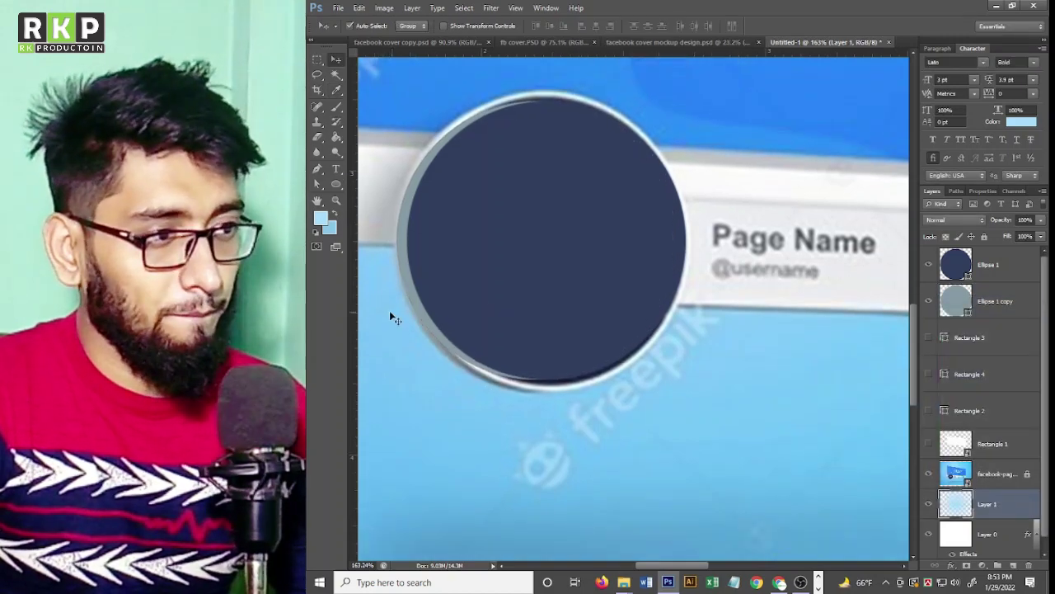
Stretch the navy Ellipse 1 slightly taller with Free Transform.
{"action": "left_click", "coordinate": [435, 322]}
{"action": "key", "text": "ctrl+t"}
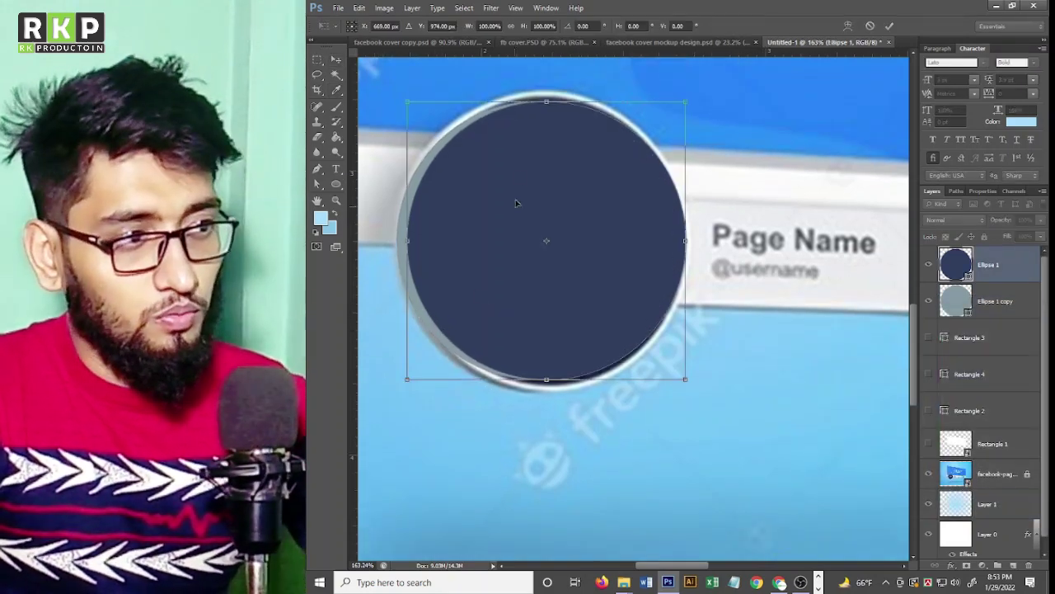
{"action": "left_click_drag", "start_coordinate": [545, 99], "coordinate": [544, 98]}
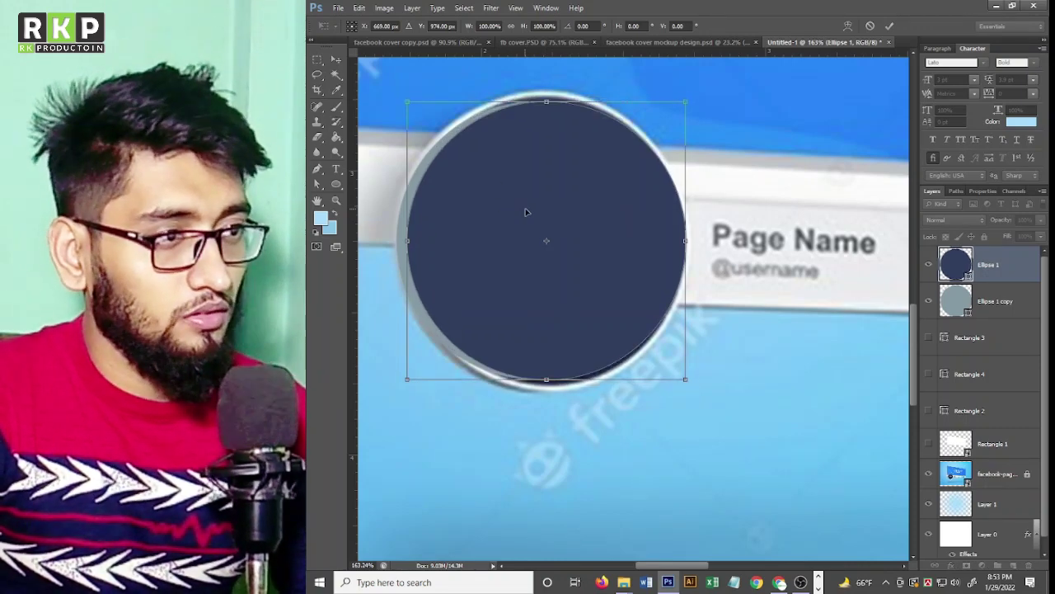
{"action": "key", "text": "Return"}
Stretch the grey rim copy slightly at top and bottom and commit the transform.
{"action": "left_click", "coordinate": [1019, 305]}
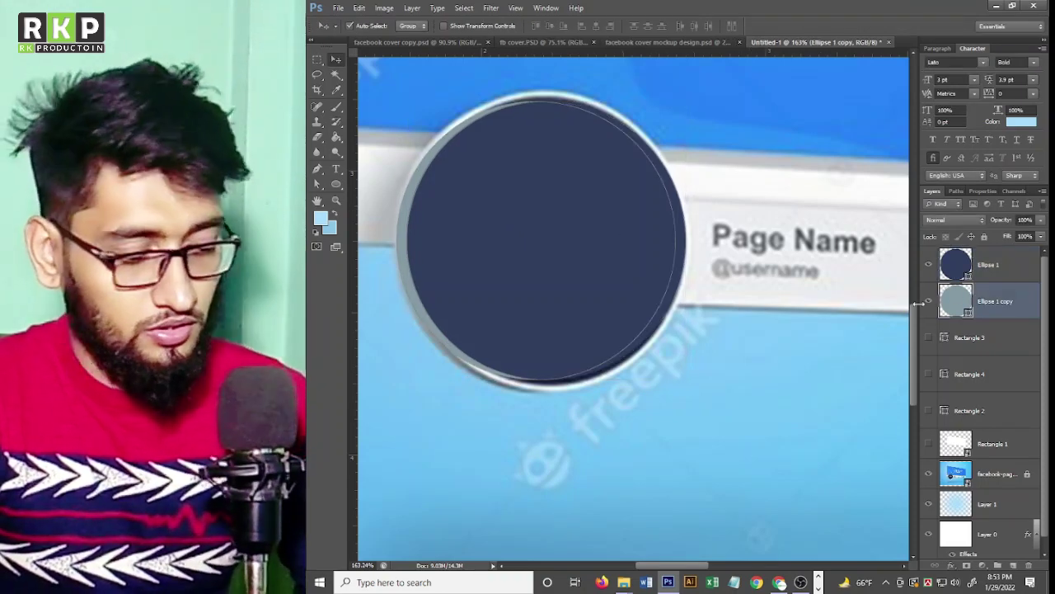
{"action": "key", "text": "ctrl+t"}
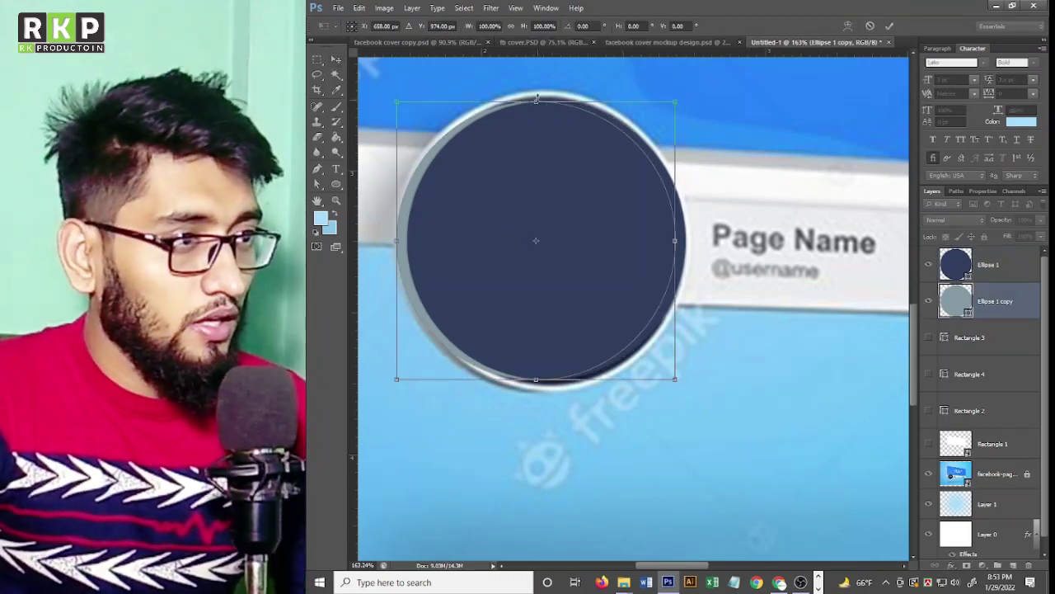
{"action": "left_click_drag", "start_coordinate": [536, 97], "coordinate": [535, 104]}
{"action": "scroll", "coordinate": [538, 99], "scroll_direction": "up", "scroll_amount": 3}
{"action": "scroll", "coordinate": [538, 107], "scroll_direction": "down", "scroll_amount": 3}
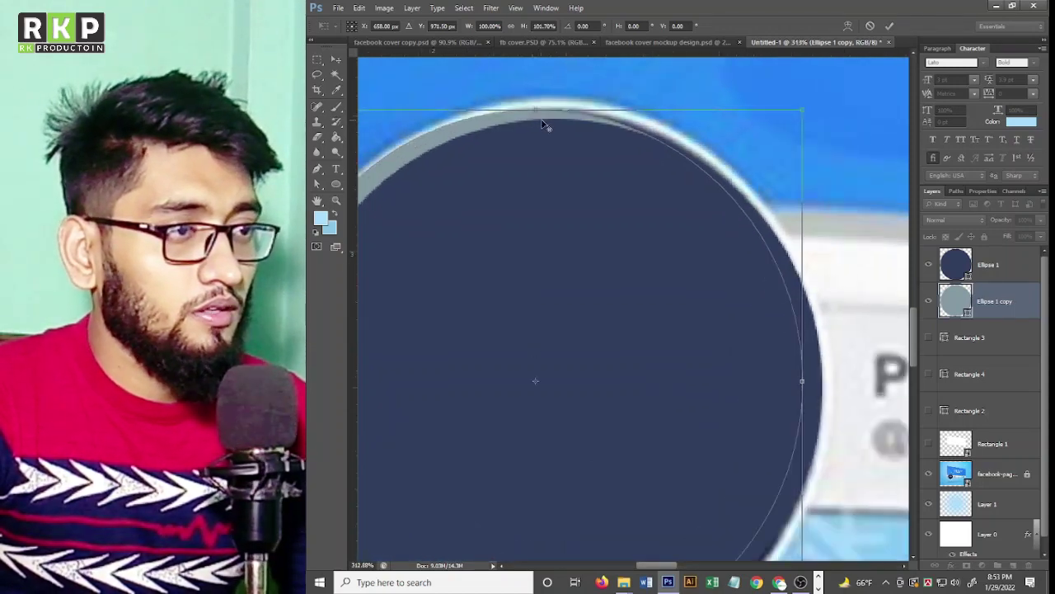
{"action": "scroll", "coordinate": [550, 121], "scroll_direction": "up", "scroll_amount": 2}
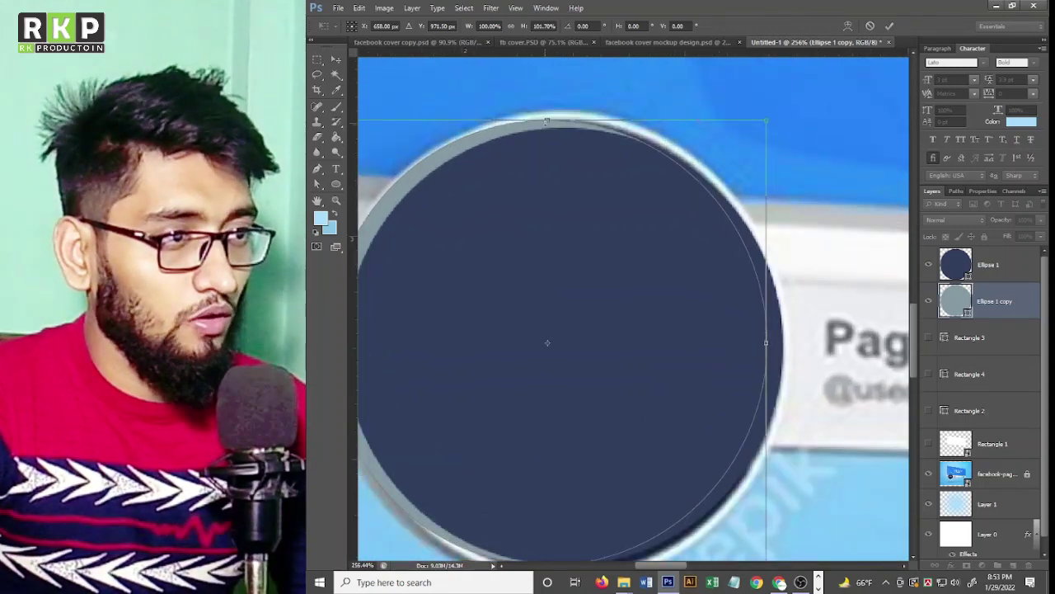
{"action": "left_click_drag", "start_coordinate": [547, 122], "coordinate": [547, 124]}
{"action": "scroll", "coordinate": [559, 235], "scroll_direction": "down", "scroll_amount": 2}
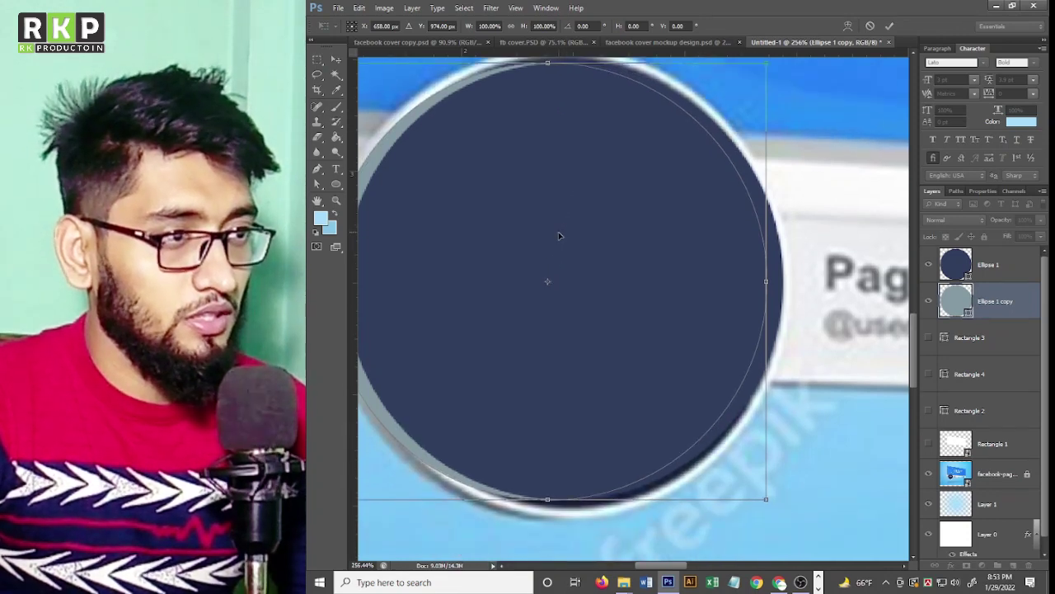
{"action": "scroll", "coordinate": [558, 236], "scroll_direction": "down", "scroll_amount": 2}
{"action": "scroll", "coordinate": [562, 419], "scroll_direction": "down", "scroll_amount": 1}
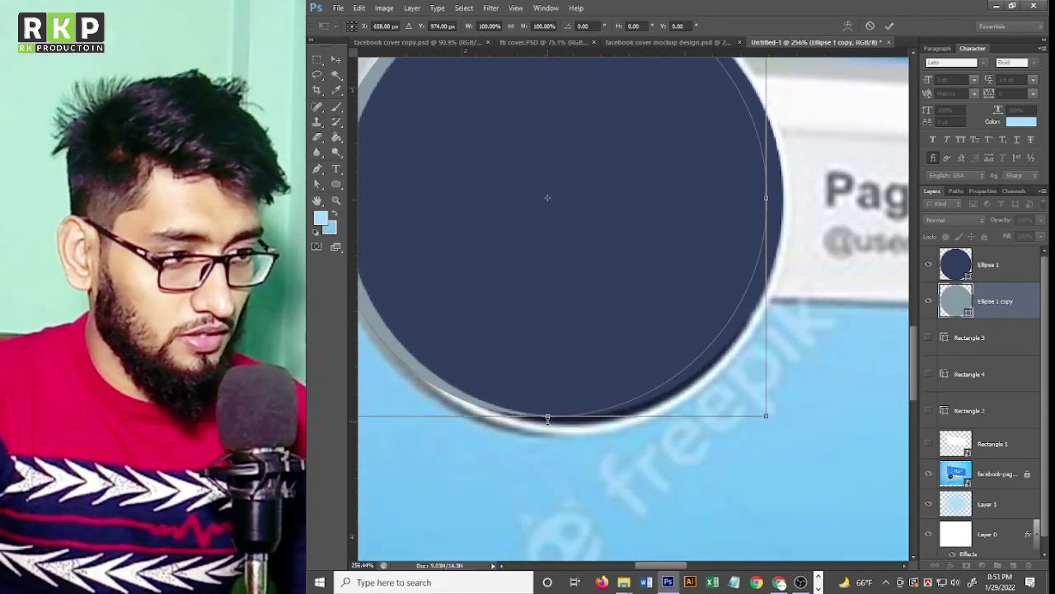
{"action": "left_click_drag", "start_coordinate": [547, 418], "coordinate": [560, 437]}
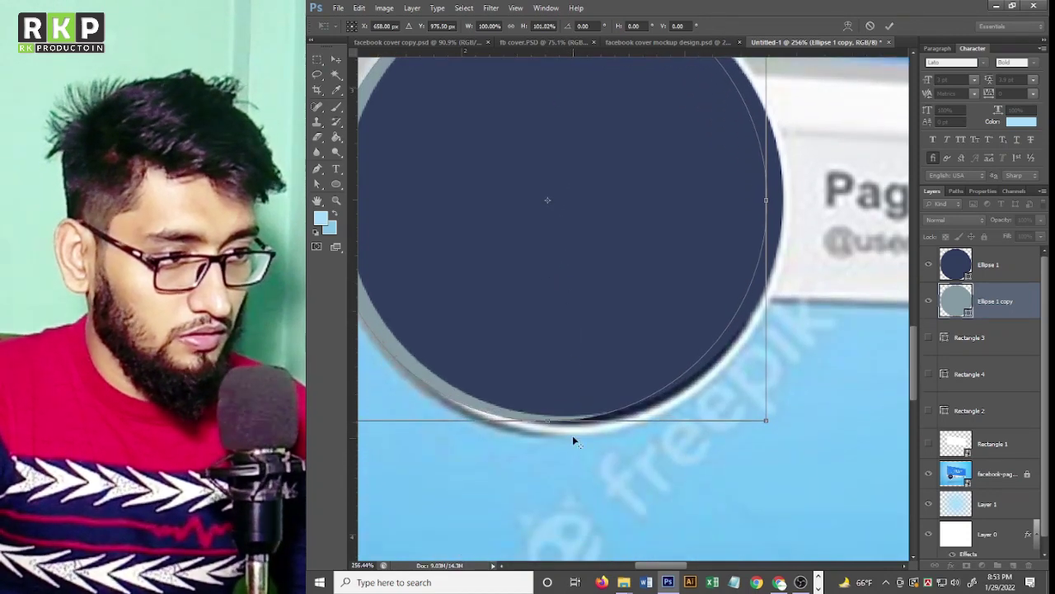
{"action": "scroll", "coordinate": [573, 438], "scroll_direction": "down", "scroll_amount": 3}
{"action": "left_click", "coordinate": [887, 25]}
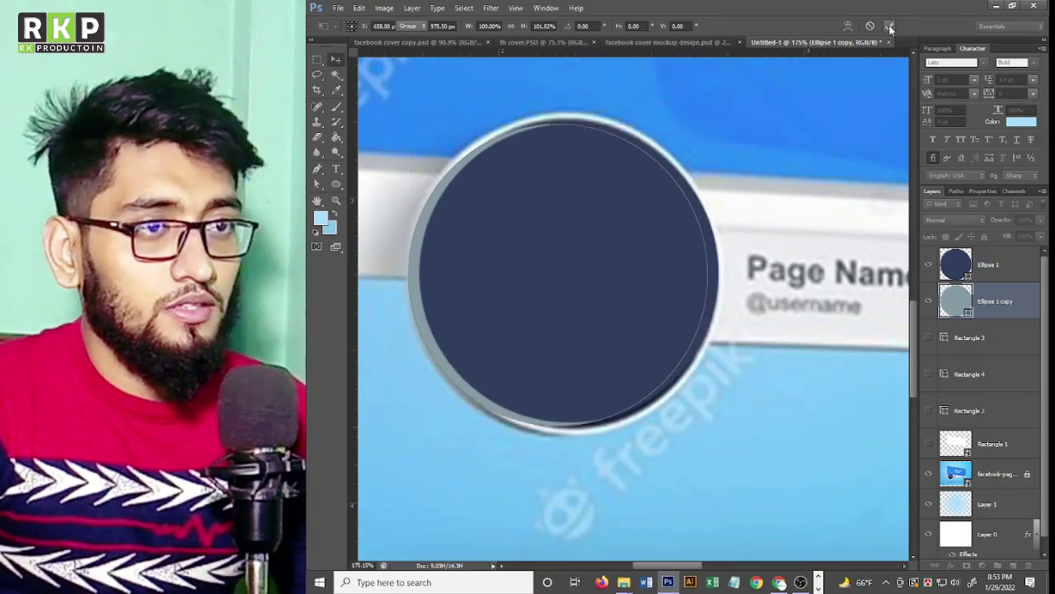
{"action": "scroll", "coordinate": [649, 320], "scroll_direction": "down", "scroll_amount": 1}
Give the navy profile circle a solid white 1 pt stroke.
{"action": "left_click", "coordinate": [627, 285]}
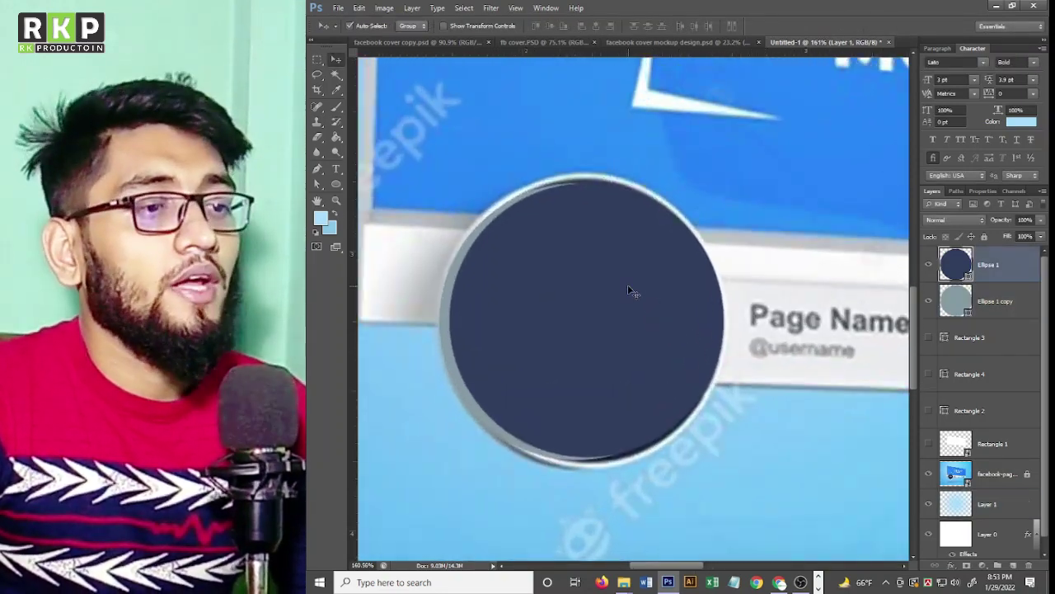
{"action": "left_click", "coordinate": [335, 184]}
{"action": "left_click", "coordinate": [452, 27]}
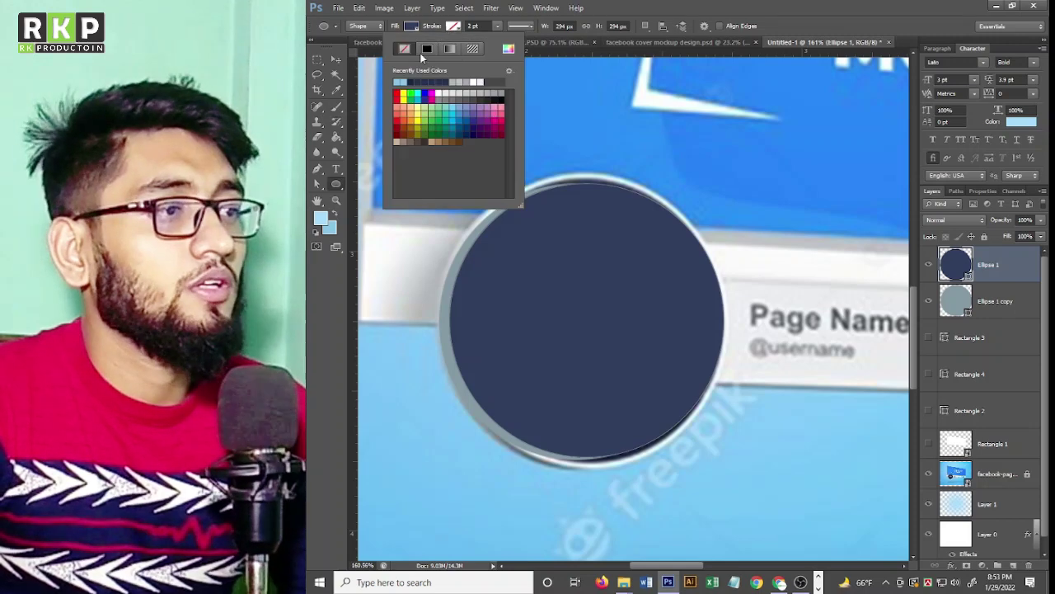
{"action": "left_click", "coordinate": [427, 49]}
{"action": "left_click", "coordinate": [505, 49]}
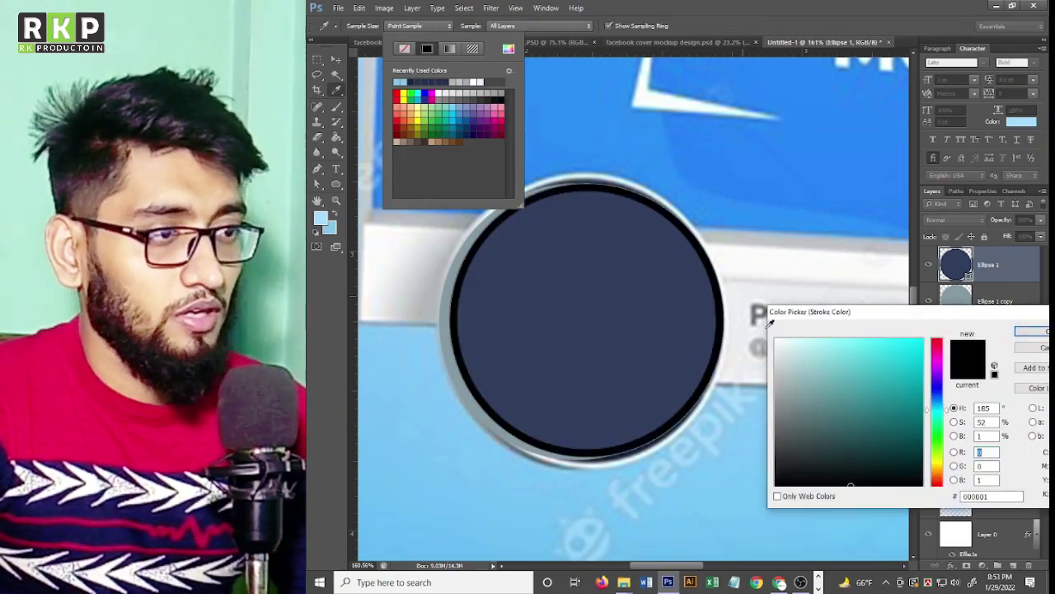
{"action": "left_click", "coordinate": [1031, 331]}
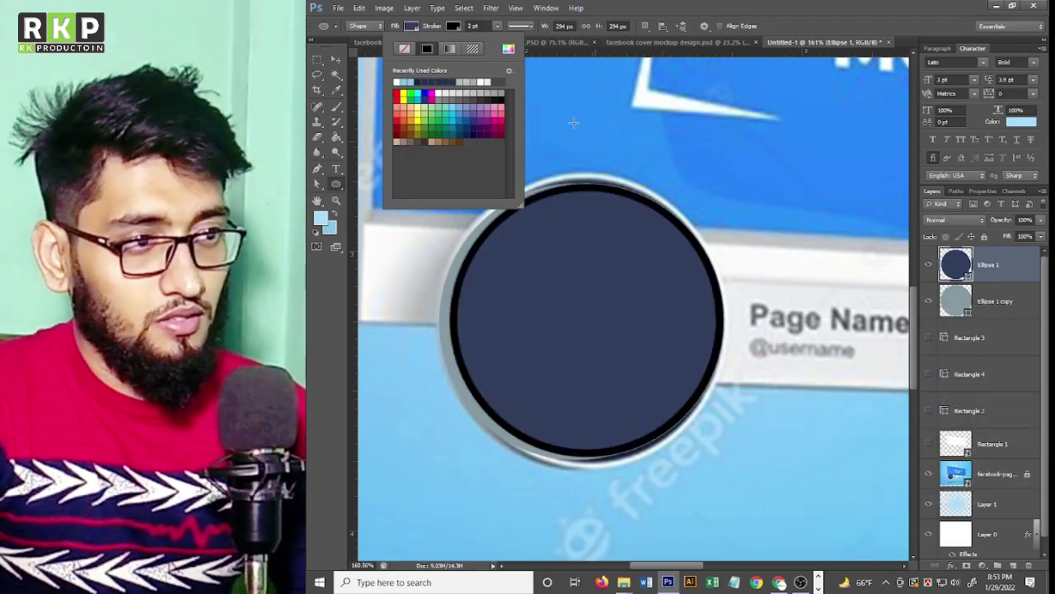
{"action": "left_click", "coordinate": [509, 33]}
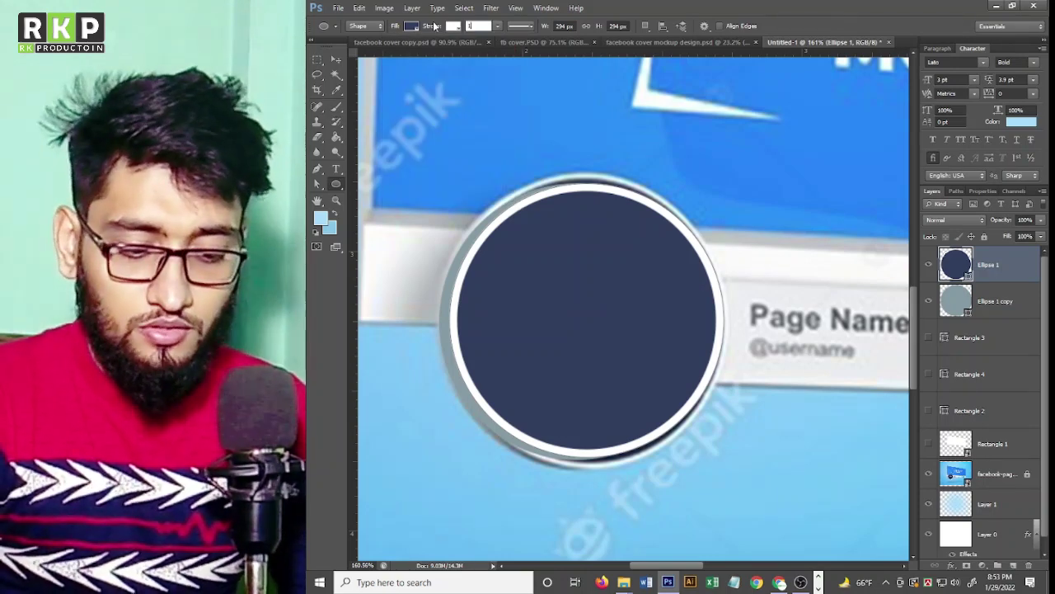
{"action": "key", "text": "Return"}
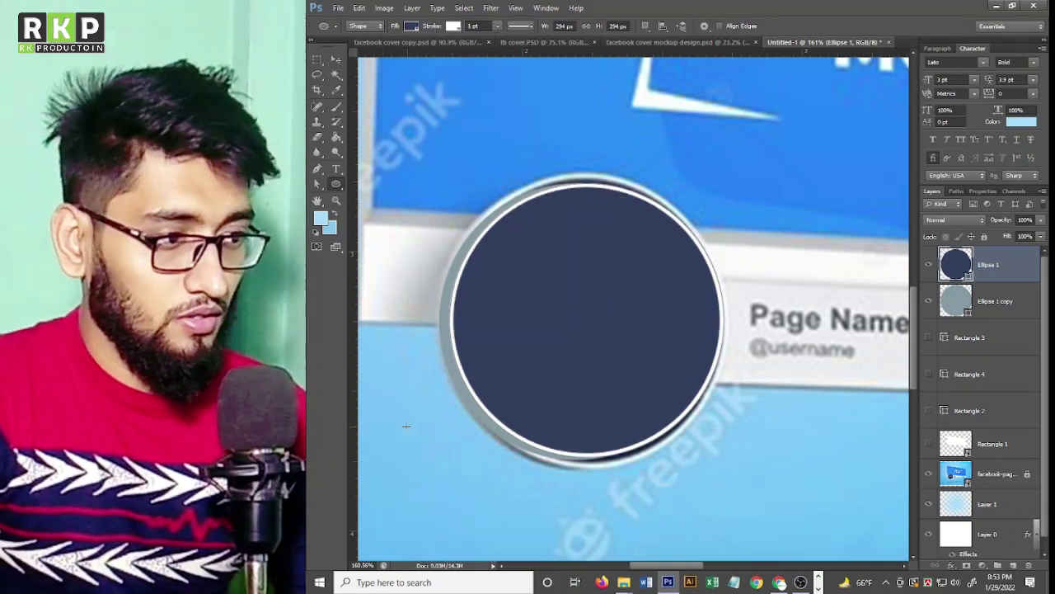
Change the grey rim circle's fill to lighter grey #bac5c9.
{"action": "left_click", "coordinate": [334, 61]}
{"action": "left_click", "coordinate": [412, 419]}
{"action": "left_click", "coordinate": [446, 365]}
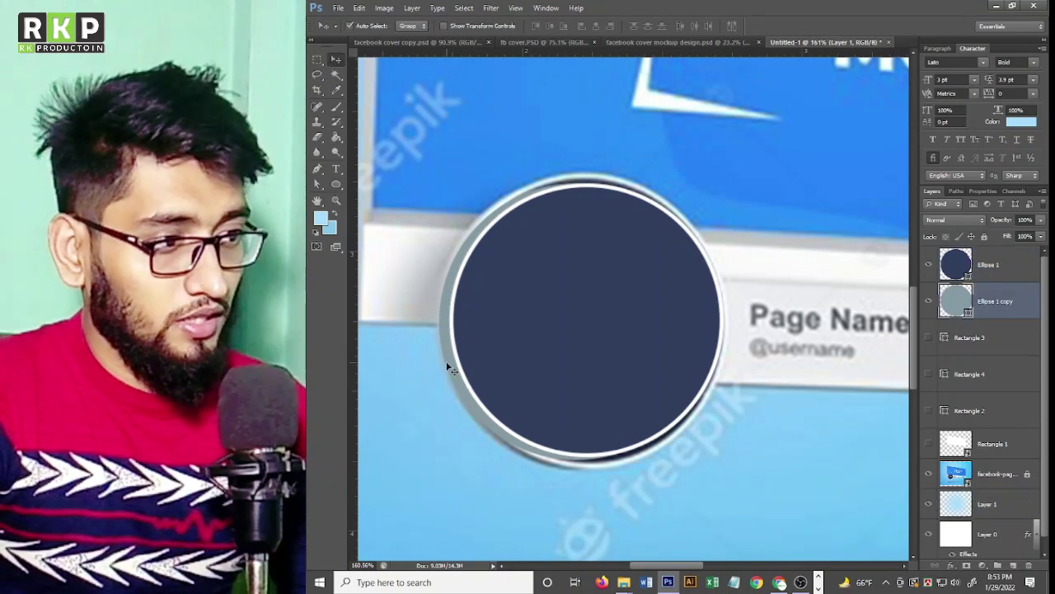
{"action": "double_click", "coordinate": [969, 314]}
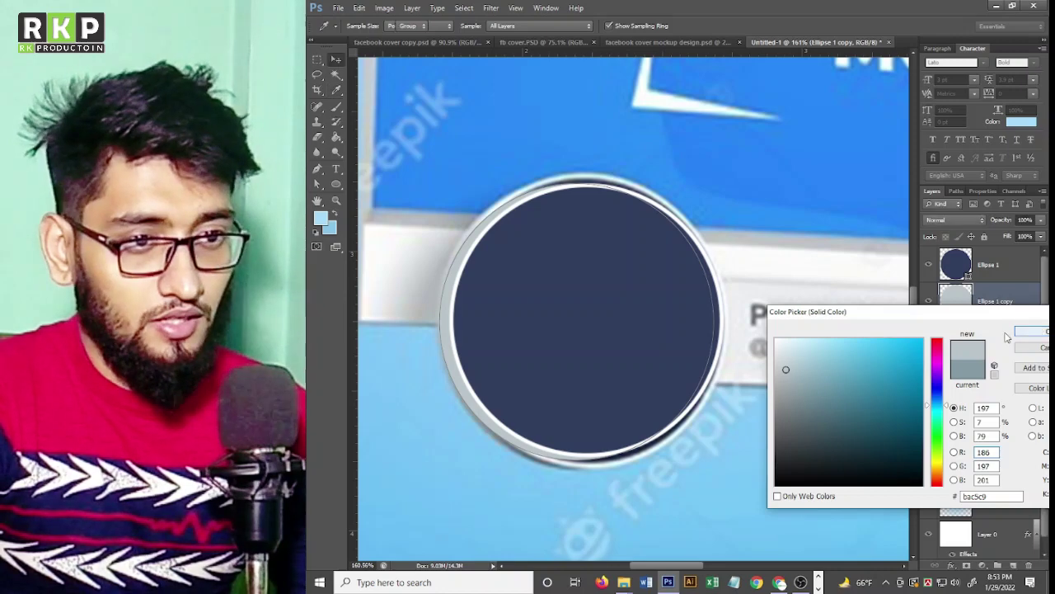
{"action": "left_click", "coordinate": [1038, 329]}
{"action": "left_click", "coordinate": [758, 464]}
{"action": "scroll", "coordinate": [702, 391], "scroll_direction": "down", "scroll_amount": 2}
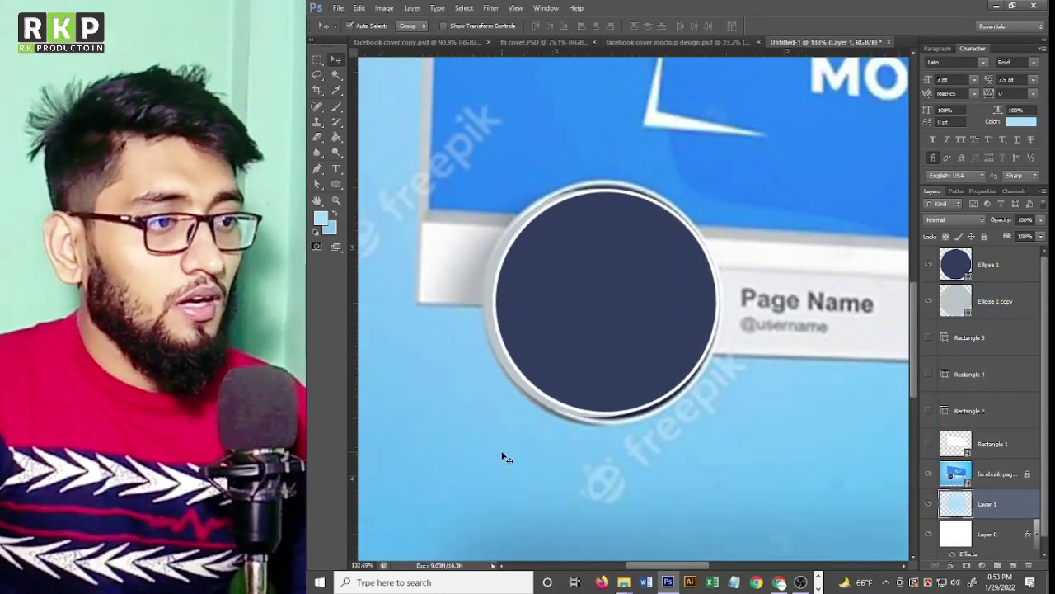
{"action": "scroll", "coordinate": [505, 457], "scroll_direction": "up", "scroll_amount": 1}
Reselect the navy profile circle and pan the view toward the Liked button.
{"action": "left_click", "coordinate": [493, 358]}
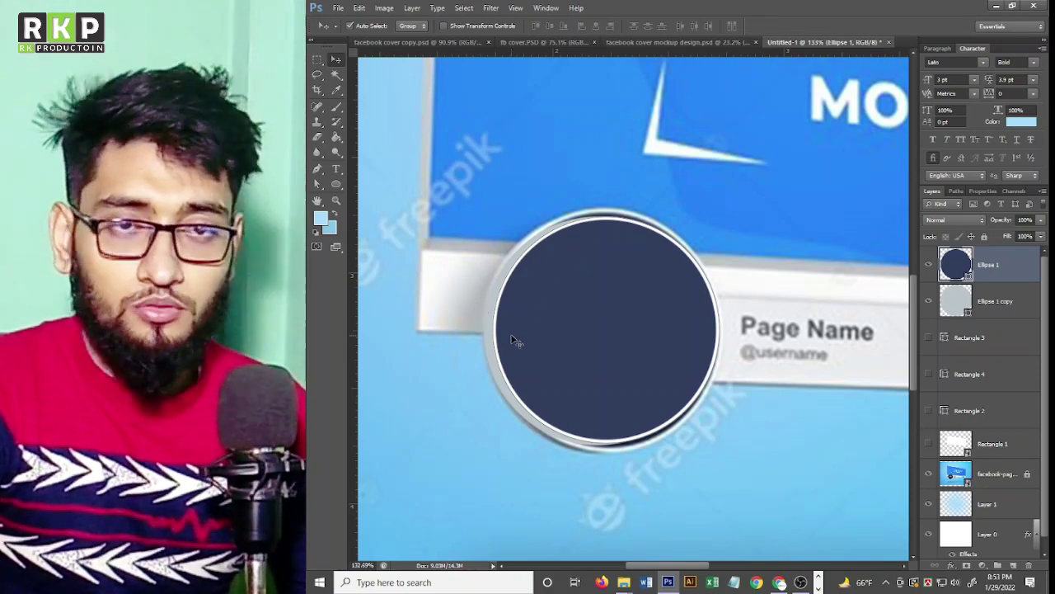
{"action": "scroll", "coordinate": [654, 358], "scroll_direction": "down", "scroll_amount": 3}
{"action": "scroll", "coordinate": [678, 344], "scroll_direction": "up", "scroll_amount": 1}
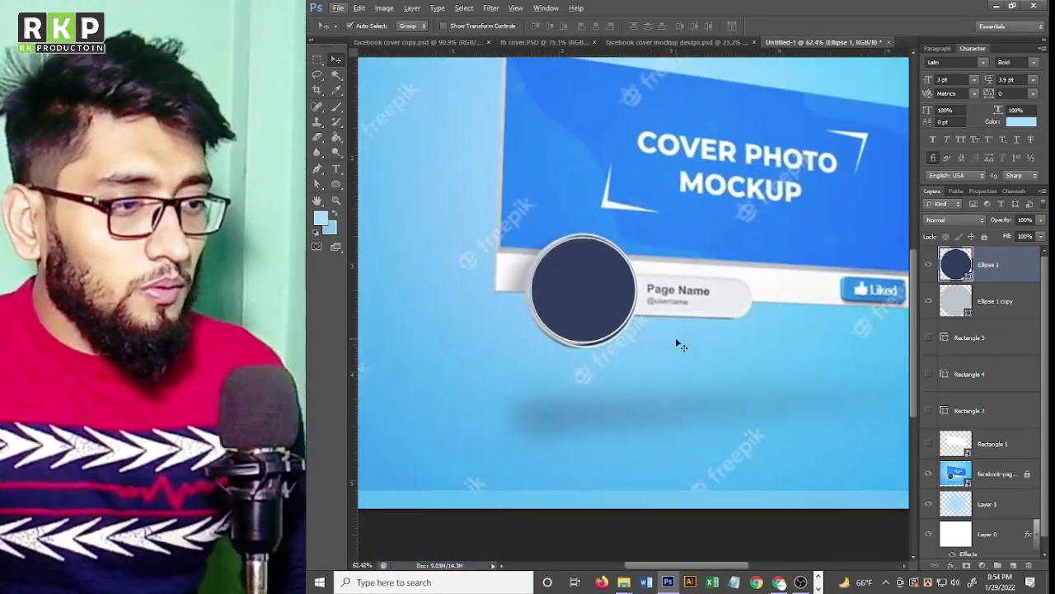
{"action": "scroll", "coordinate": [719, 322], "scroll_direction": "up", "scroll_amount": 1}
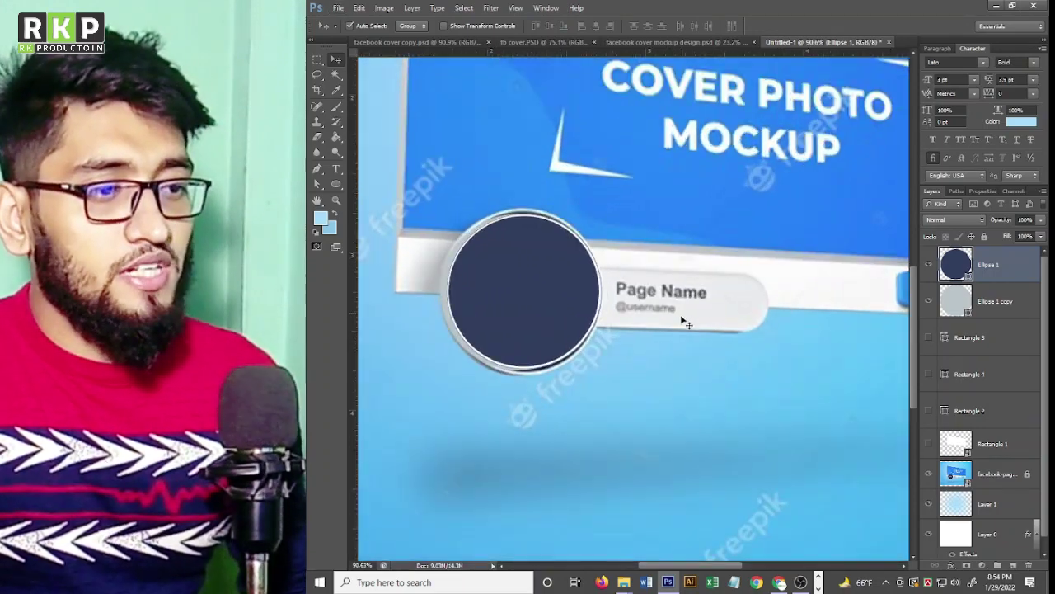
{"action": "left_click_drag", "start_coordinate": [683, 318], "coordinate": [620, 310]}
{"action": "left_click", "coordinate": [336, 184]}
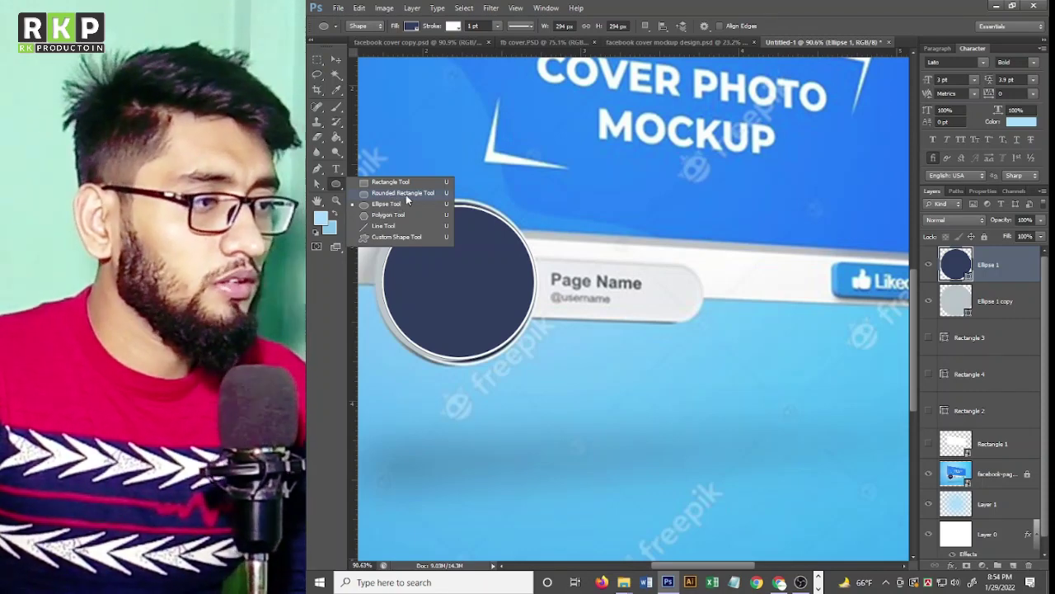
Select the Rounded Rectangle Tool and view the mockup at actual size around the Page Name area.
{"action": "left_click", "coordinate": [408, 204]}
{"action": "key", "text": "ctrl+plus"}
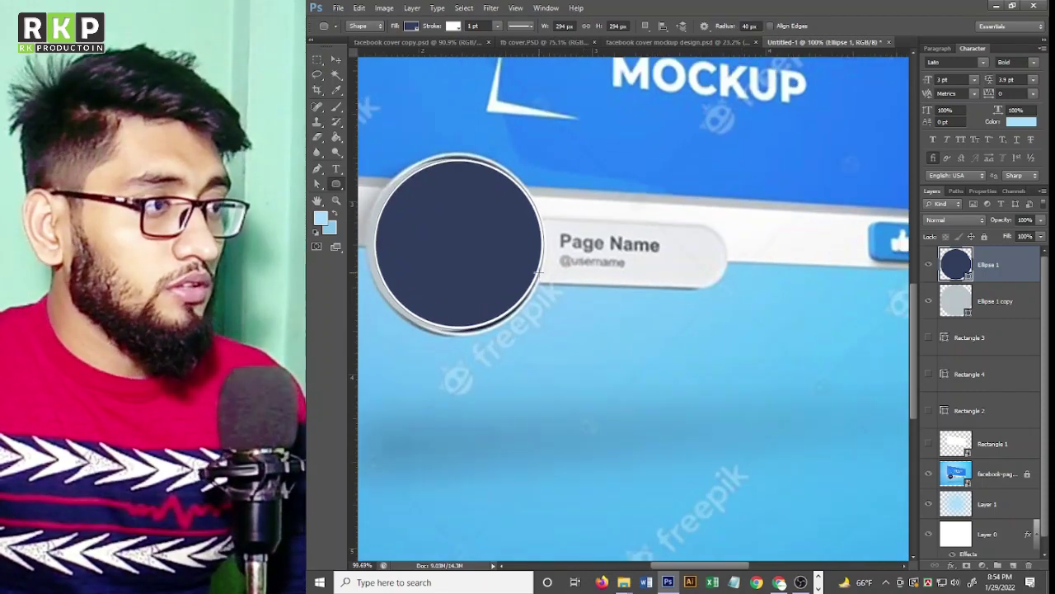
{"action": "scroll", "coordinate": [539, 272], "scroll_direction": "down", "scroll_amount": 2}
{"action": "scroll", "coordinate": [545, 264], "scroll_direction": "up", "scroll_amount": 1}
{"action": "scroll", "coordinate": [552, 252], "scroll_direction": "right", "scroll_amount": 2}
{"action": "scroll", "coordinate": [559, 244], "scroll_direction": "up", "scroll_amount": 1}
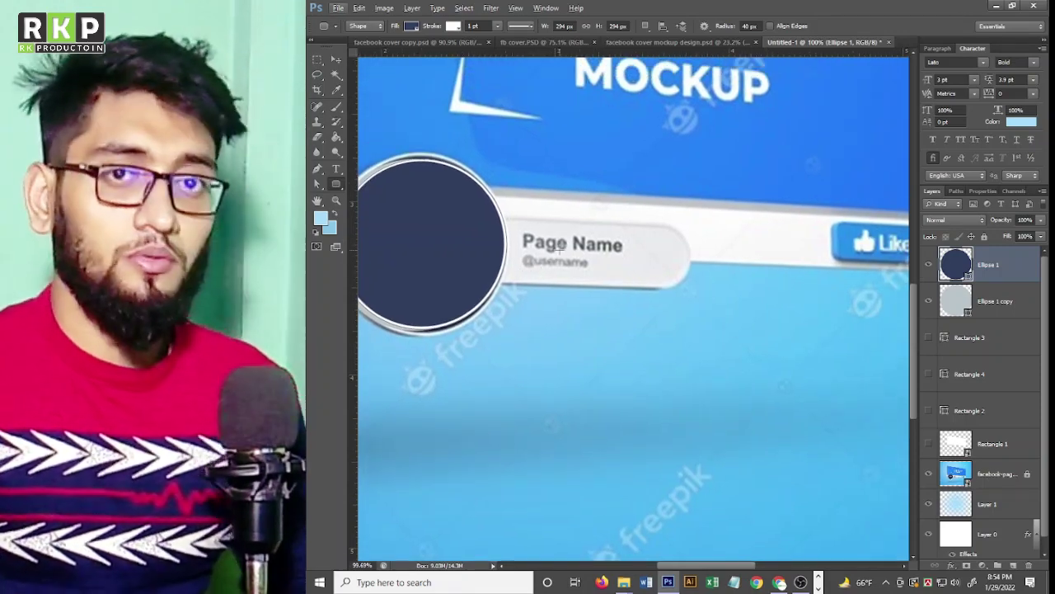
{"action": "scroll", "coordinate": [474, 169], "scroll_direction": "down", "scroll_amount": 1}
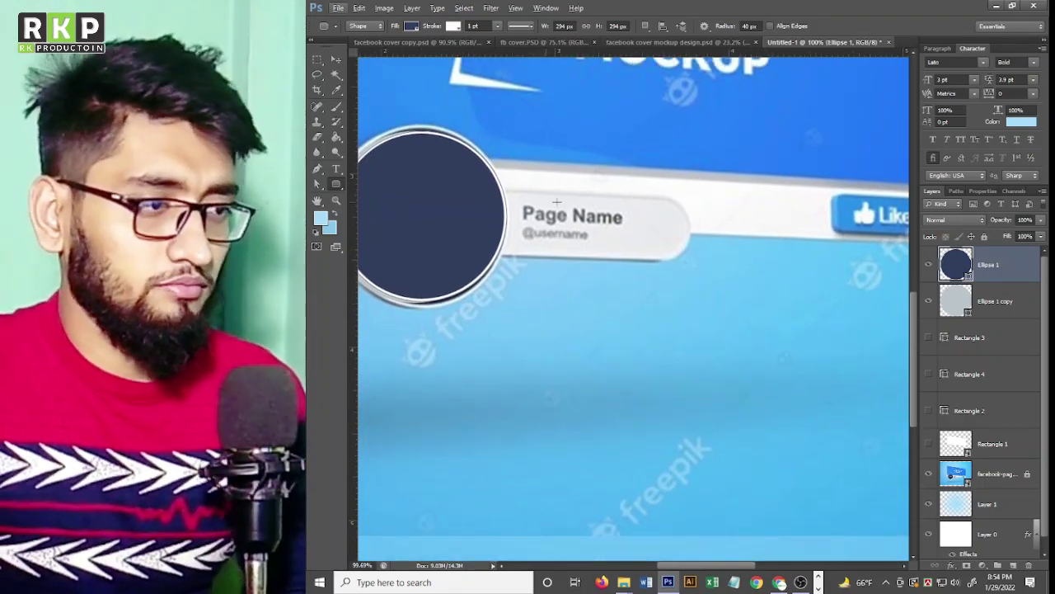
{"action": "scroll", "coordinate": [482, 181], "scroll_direction": "up", "scroll_amount": 1}
{"action": "scroll", "coordinate": [495, 202], "scroll_direction": "down", "scroll_amount": 2}
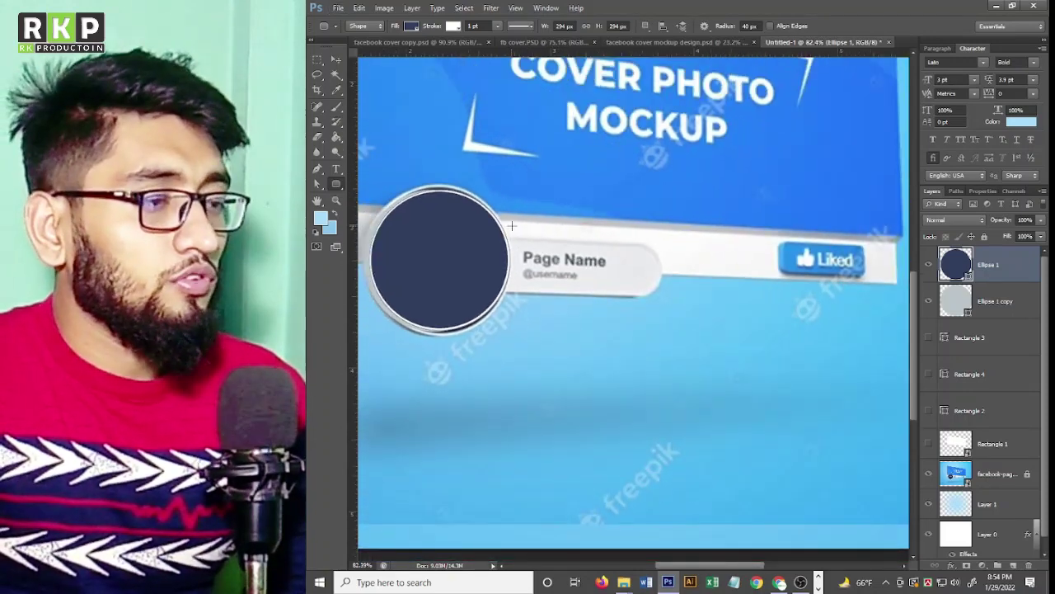
{"action": "scroll", "coordinate": [501, 262], "scroll_direction": "down", "scroll_amount": 1}
{"action": "scroll", "coordinate": [429, 173], "scroll_direction": "up", "scroll_amount": 1}
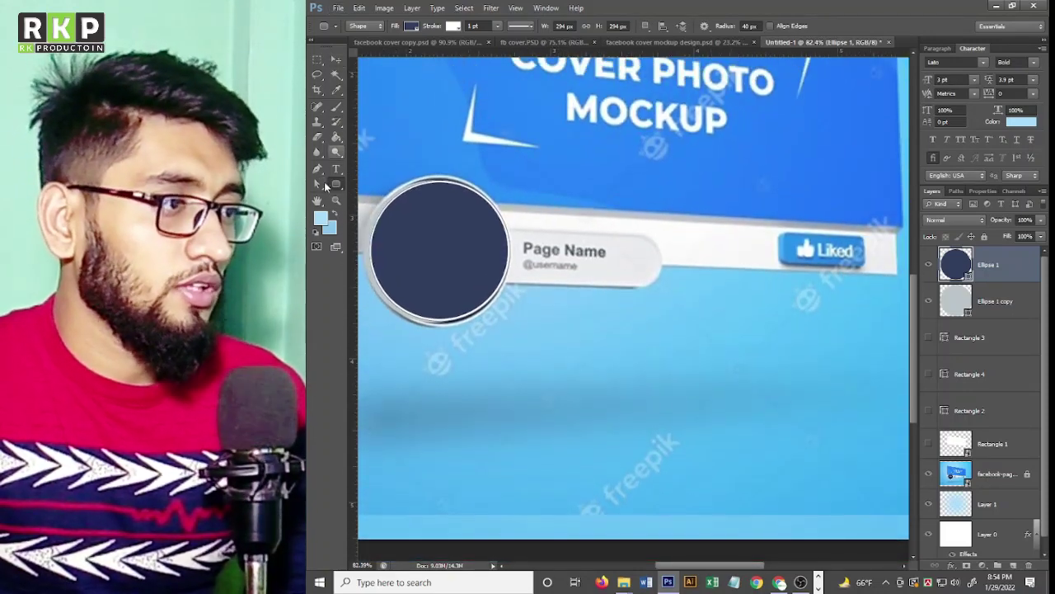
{"action": "scroll", "coordinate": [491, 264], "scroll_direction": "right", "scroll_amount": 1}
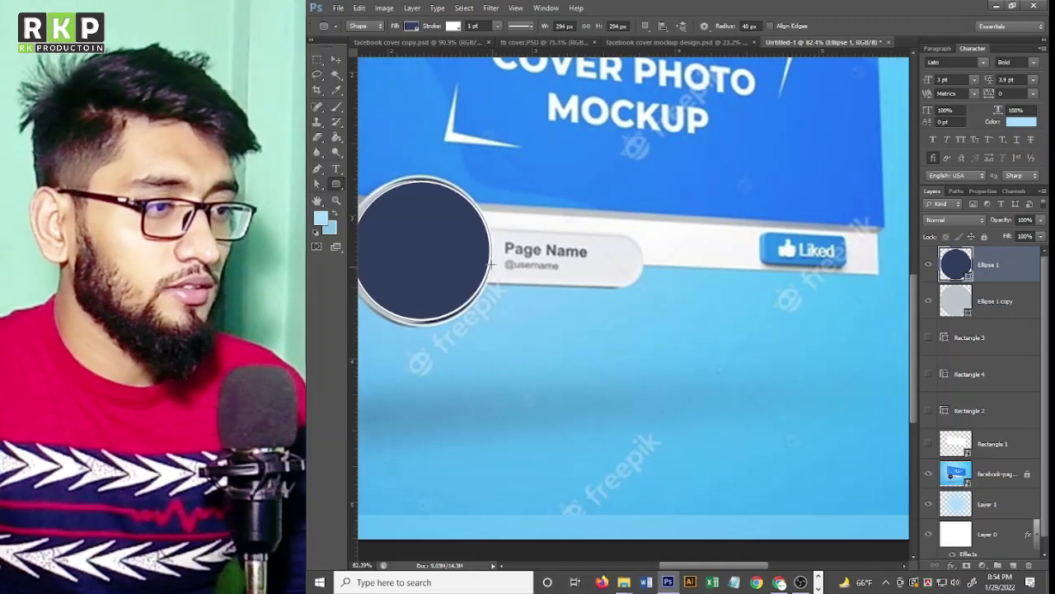
Draw a trial rounded bar over the Page Name strip, then undo it.
{"action": "left_click_drag", "start_coordinate": [444, 238], "coordinate": [643, 279]}
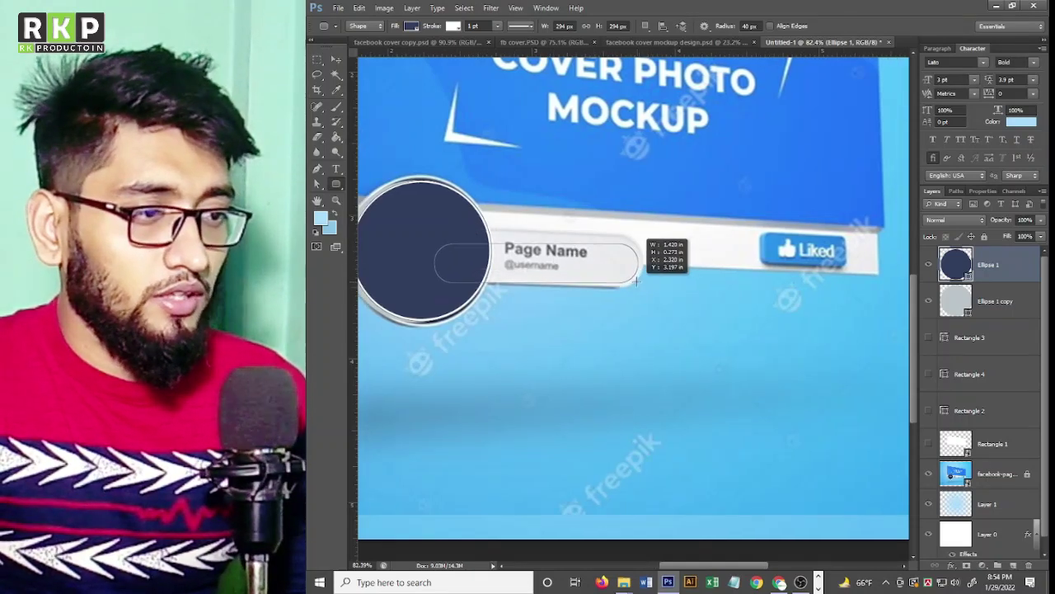
{"action": "left_click_drag", "start_coordinate": [642, 279], "coordinate": [644, 285]}
{"action": "key", "text": "ctrl+z"}
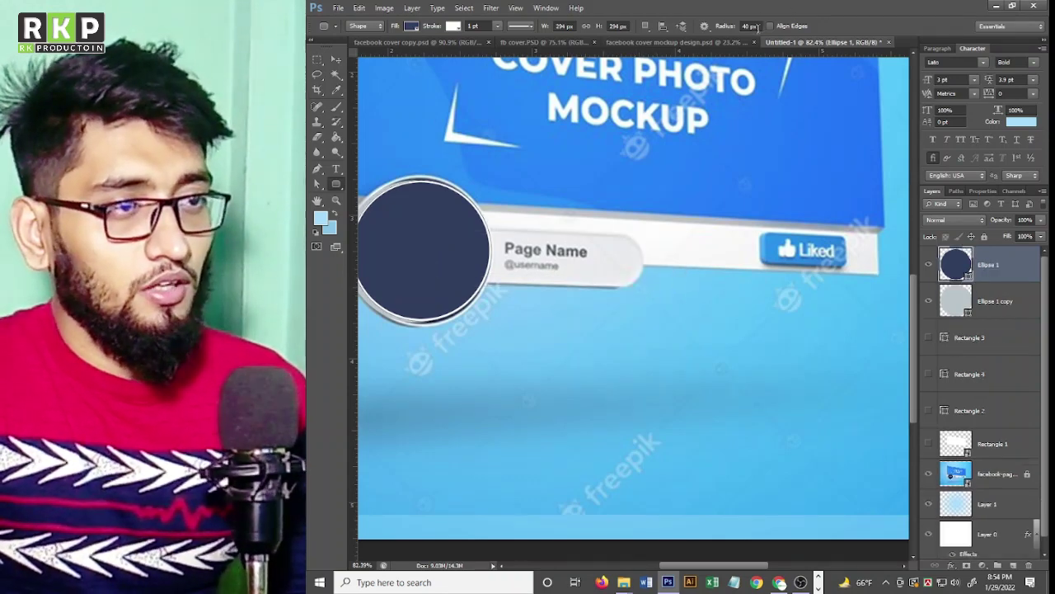
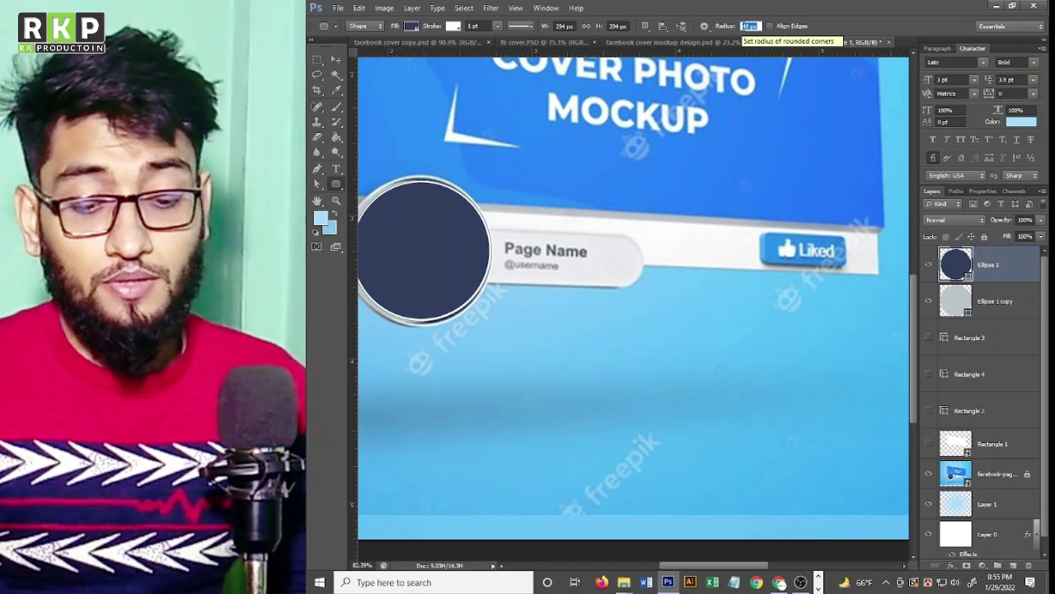
Draw a 60 px-radius rounded bar over the Page Name strip with no outline.
{"action": "type", "text": "60"}
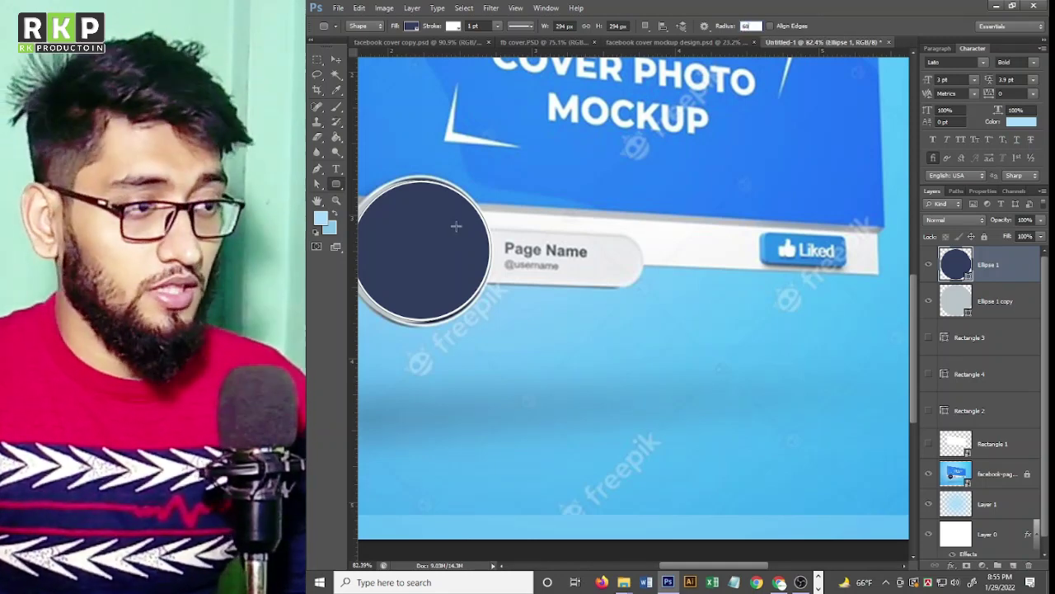
{"action": "left_click_drag", "start_coordinate": [456, 227], "coordinate": [642, 286]}
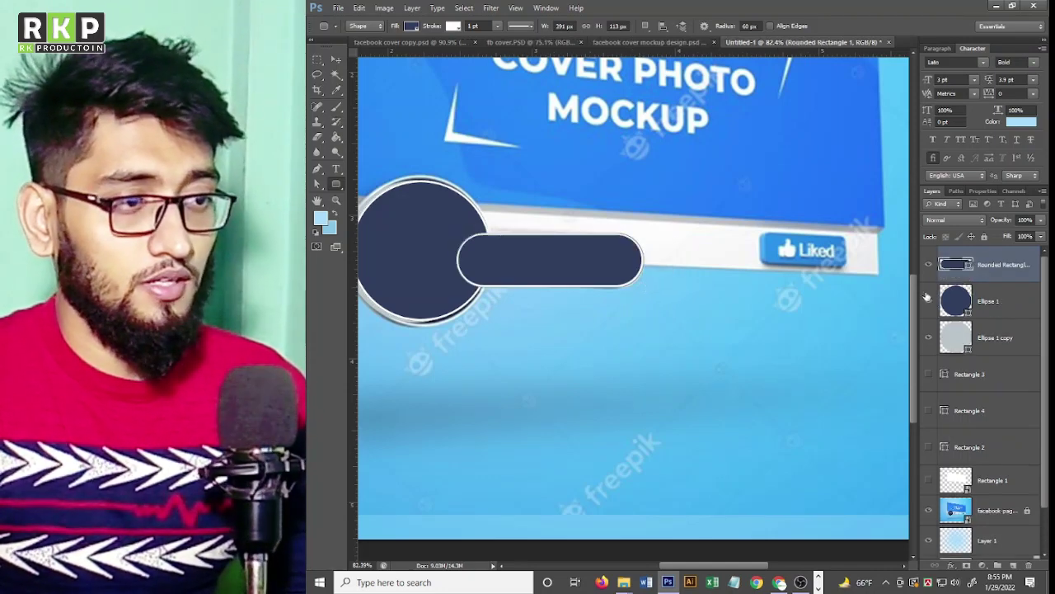
{"action": "left_click", "coordinate": [453, 25]}
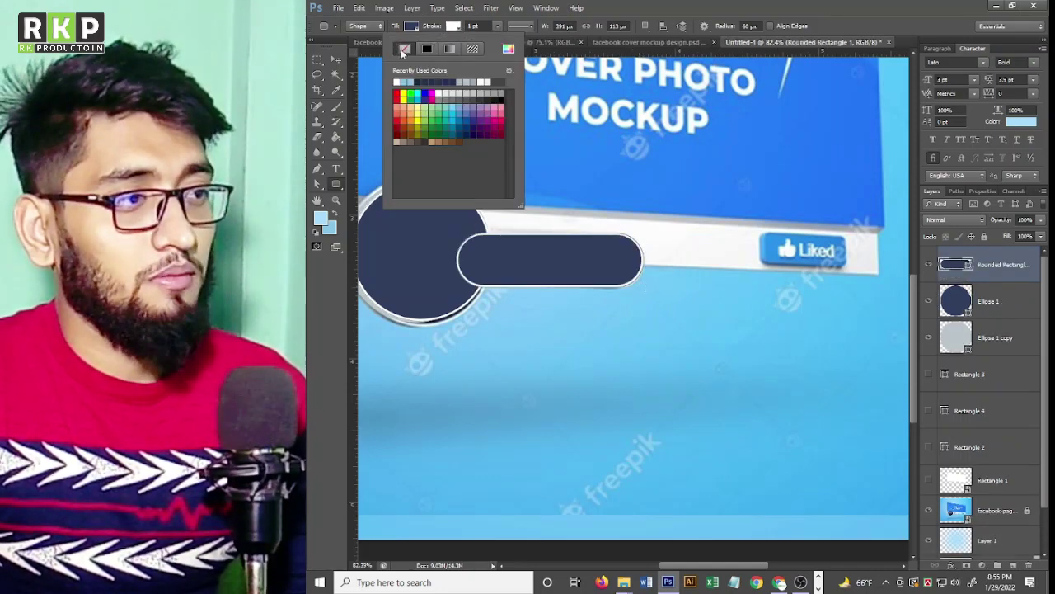
{"action": "left_click", "coordinate": [402, 49]}
Set the rounded bar's fill colour to white, checking it against the Page Name strip.
{"action": "key", "text": "v"}
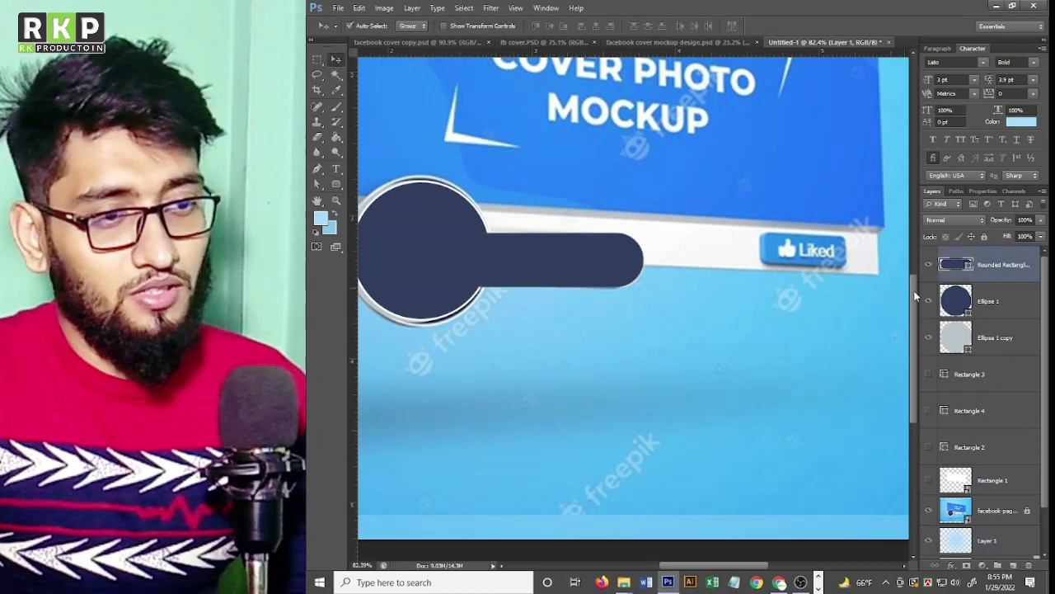
{"action": "double_click", "coordinate": [969, 264]}
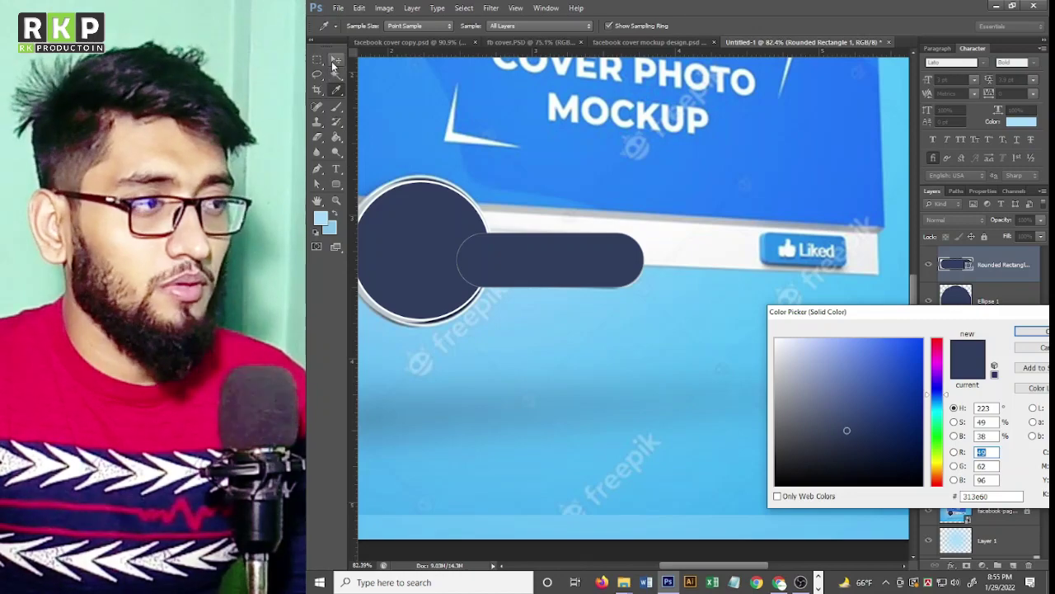
{"action": "left_click", "coordinate": [1030, 331]}
{"action": "left_click", "coordinate": [929, 265]}
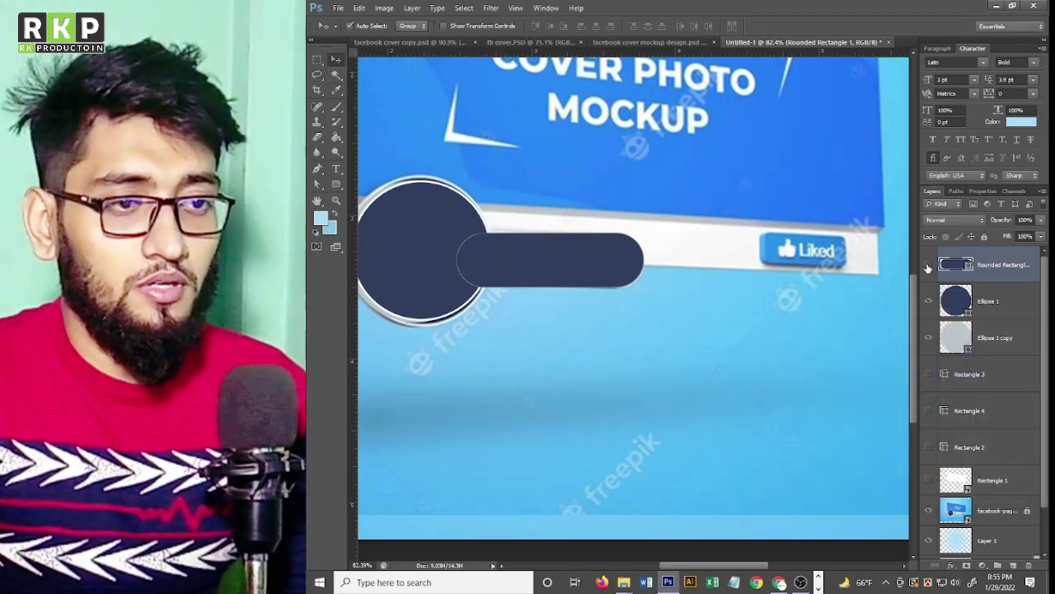
{"action": "double_click", "coordinate": [950, 264]}
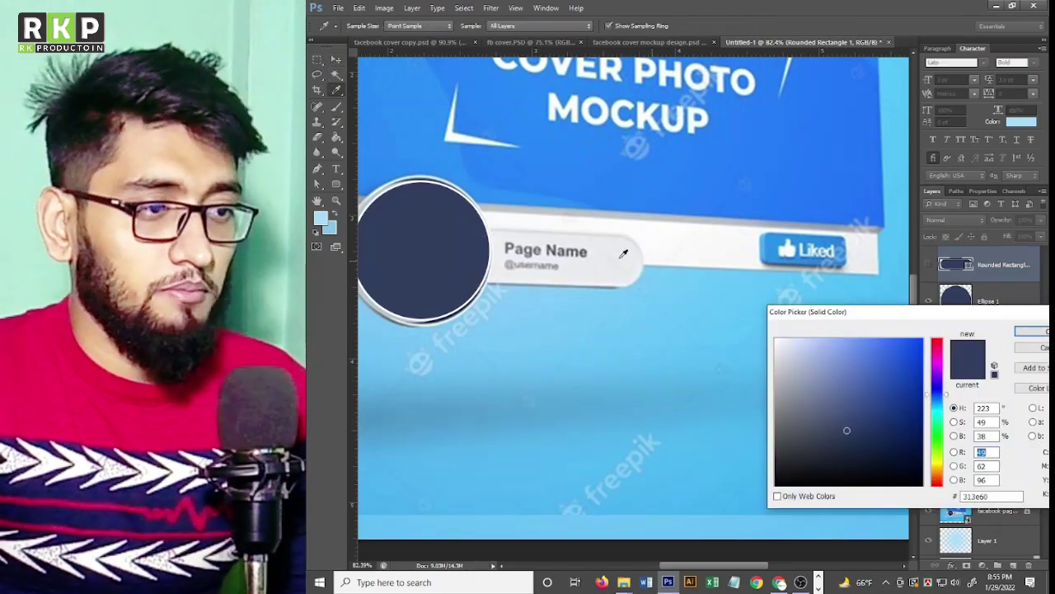
{"action": "key", "text": "Return"}
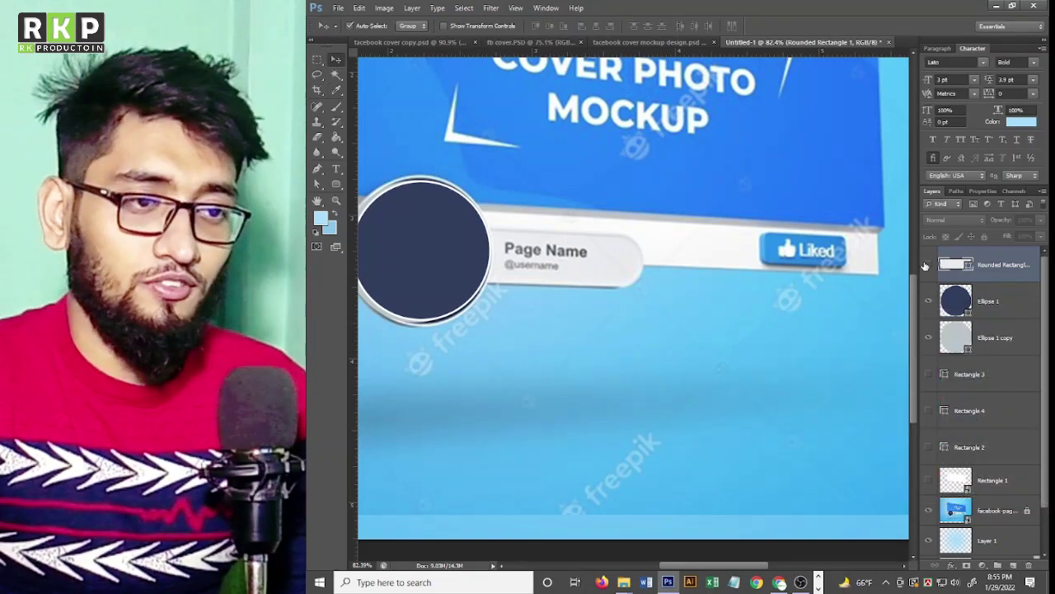
{"action": "left_click", "coordinate": [929, 265]}
{"action": "left_click", "coordinate": [723, 336]}
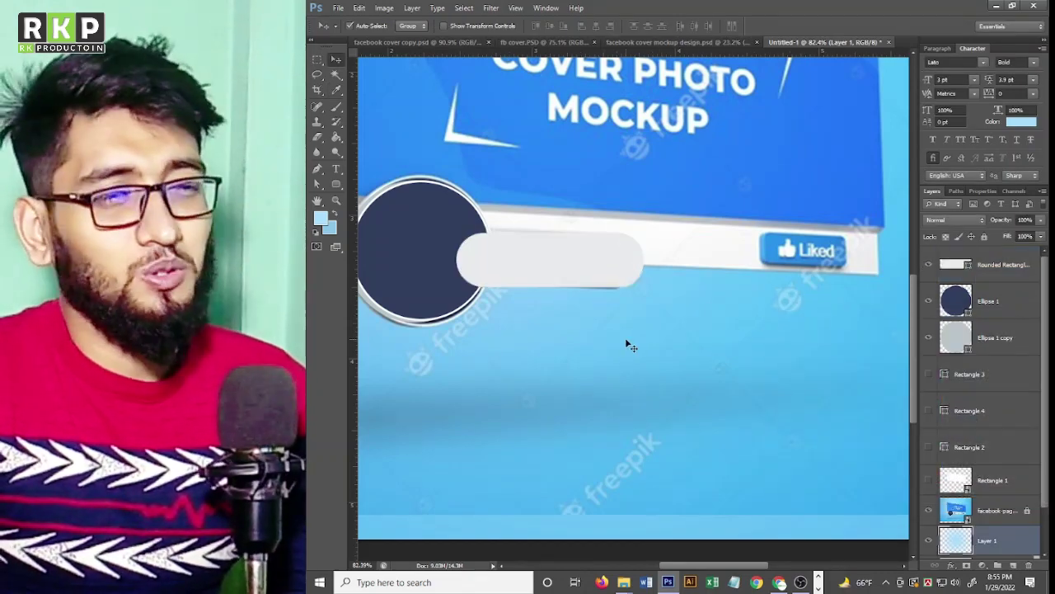
Move the Rounded Rectangle layer below Ellipse 1 copy so the circle overlaps the bar.
{"action": "scroll", "coordinate": [577, 330], "scroll_direction": "down", "scroll_amount": 1}
{"action": "scroll", "coordinate": [563, 322], "scroll_direction": "up", "scroll_amount": 1}
{"action": "scroll", "coordinate": [563, 322], "scroll_direction": "down", "scroll_amount": 1}
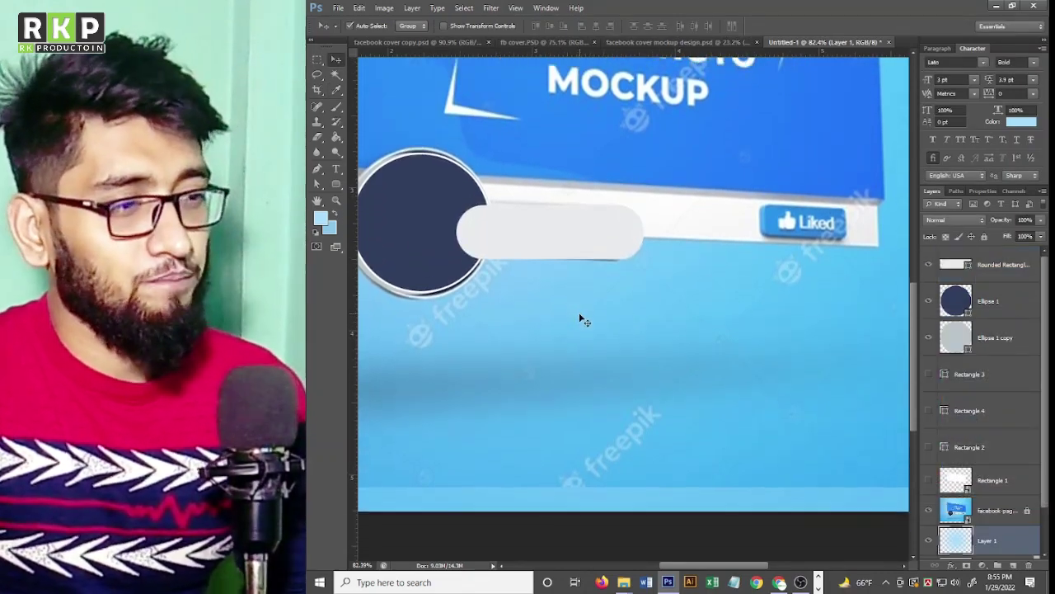
{"action": "scroll", "coordinate": [581, 317], "scroll_direction": "down", "scroll_amount": 1}
{"action": "left_click", "coordinate": [499, 219]}
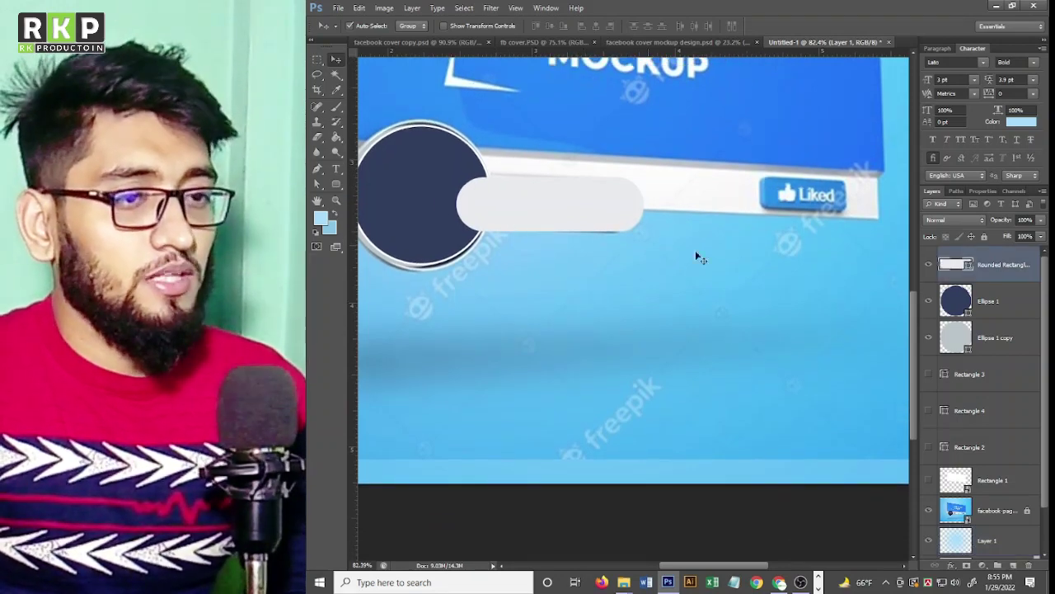
{"action": "left_click_drag", "start_coordinate": [990, 264], "coordinate": [942, 347]}
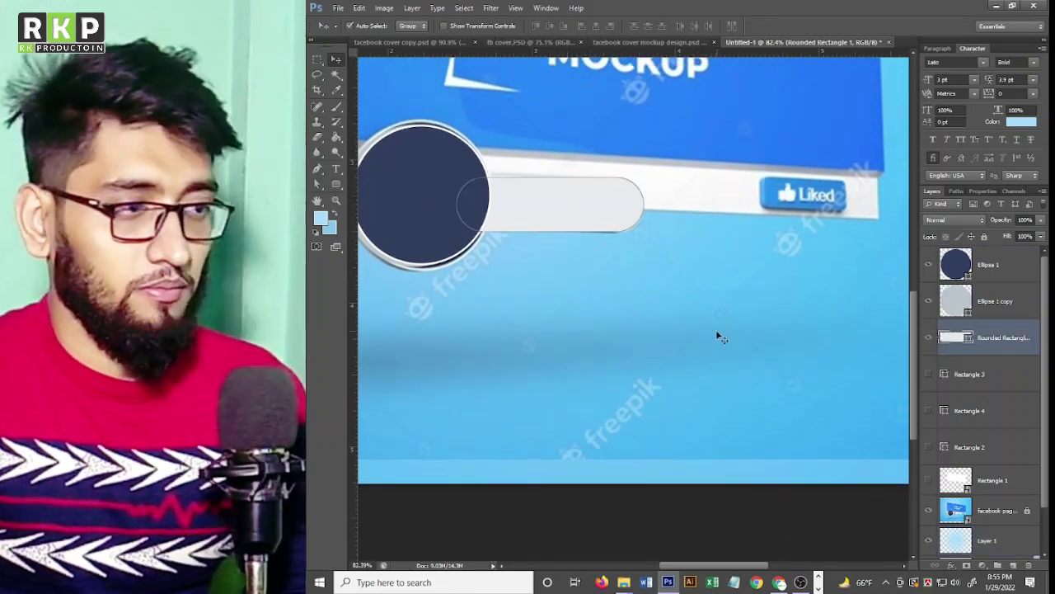
{"action": "left_click", "coordinate": [660, 301]}
Zoom and pan the view in on the Liked button.
{"action": "scroll", "coordinate": [648, 288], "scroll_direction": "down", "scroll_amount": 1}
{"action": "scroll", "coordinate": [701, 282], "scroll_direction": "down", "scroll_amount": 1}
{"action": "scroll", "coordinate": [746, 268], "scroll_direction": "up", "scroll_amount": 1}
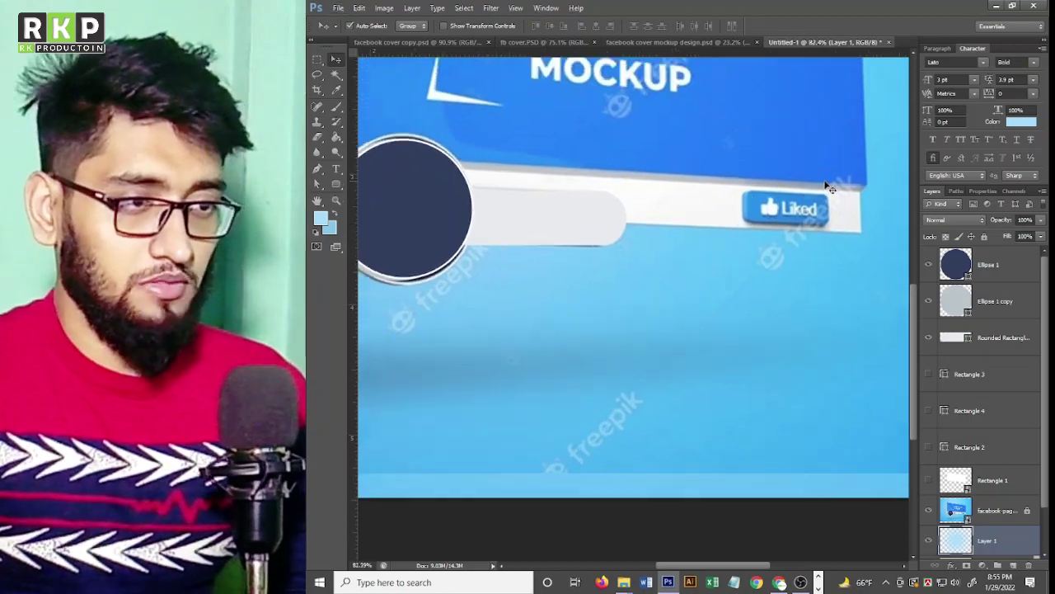
{"action": "scroll", "coordinate": [734, 251], "scroll_direction": "up", "scroll_amount": 2}
{"action": "scroll", "coordinate": [717, 237], "scroll_direction": "up", "scroll_amount": 1}
{"action": "scroll", "coordinate": [706, 227], "scroll_direction": "up", "scroll_amount": 1}
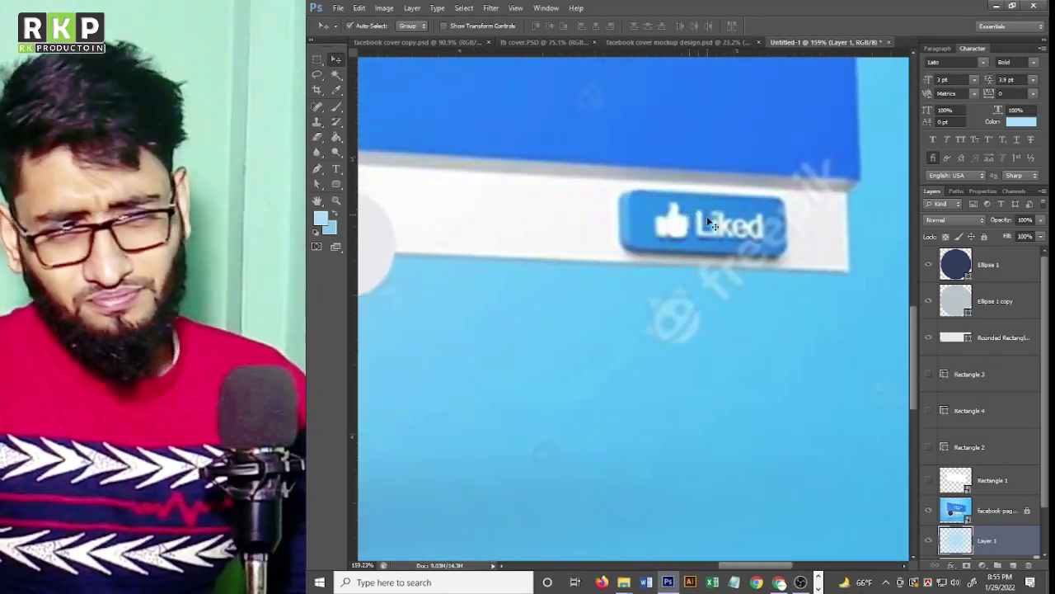
{"action": "scroll", "coordinate": [706, 226], "scroll_direction": "right", "scroll_amount": 1}
{"action": "scroll", "coordinate": [706, 223], "scroll_direction": "up", "scroll_amount": 1}
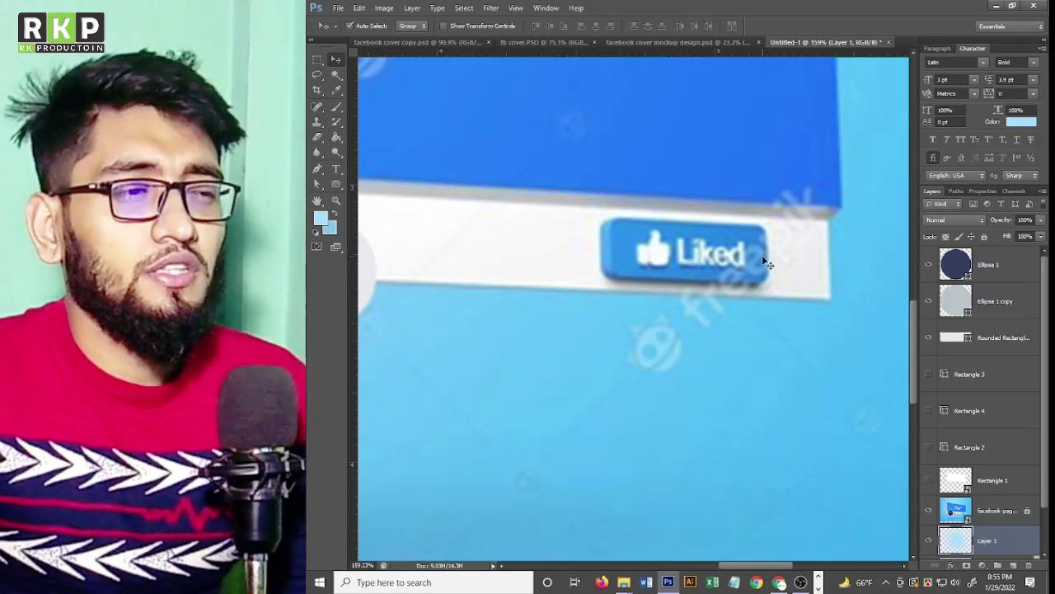
{"action": "scroll", "coordinate": [684, 301], "scroll_direction": "right", "scroll_amount": 1}
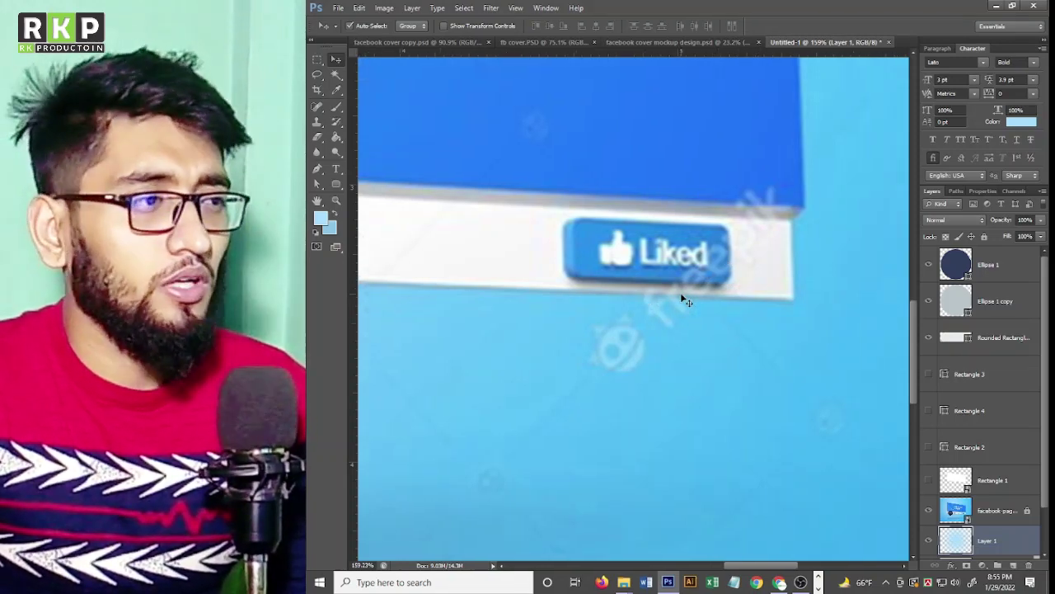
Try rounded rectangles at 28 and 10 px radius over the Liked button, then undo.
{"action": "left_click", "coordinate": [337, 187]}
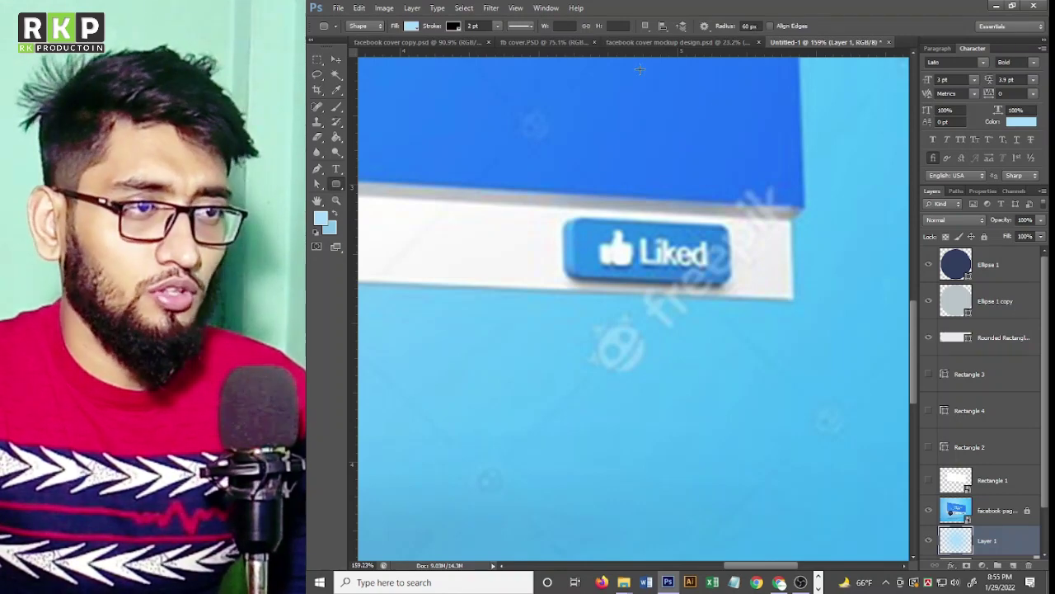
{"action": "right_click", "coordinate": [336, 185]}
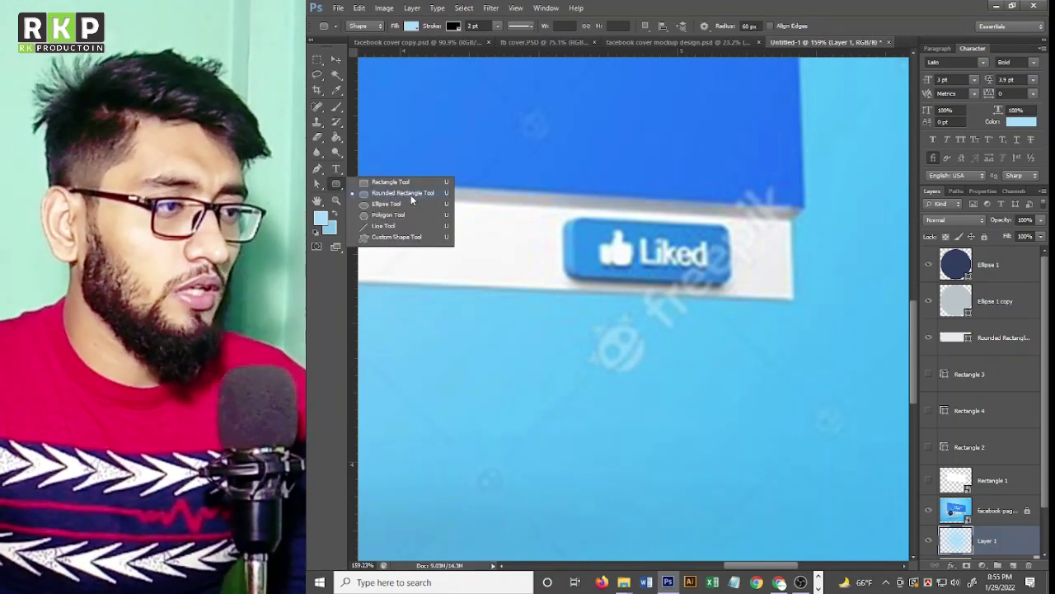
{"action": "left_click", "coordinate": [411, 195]}
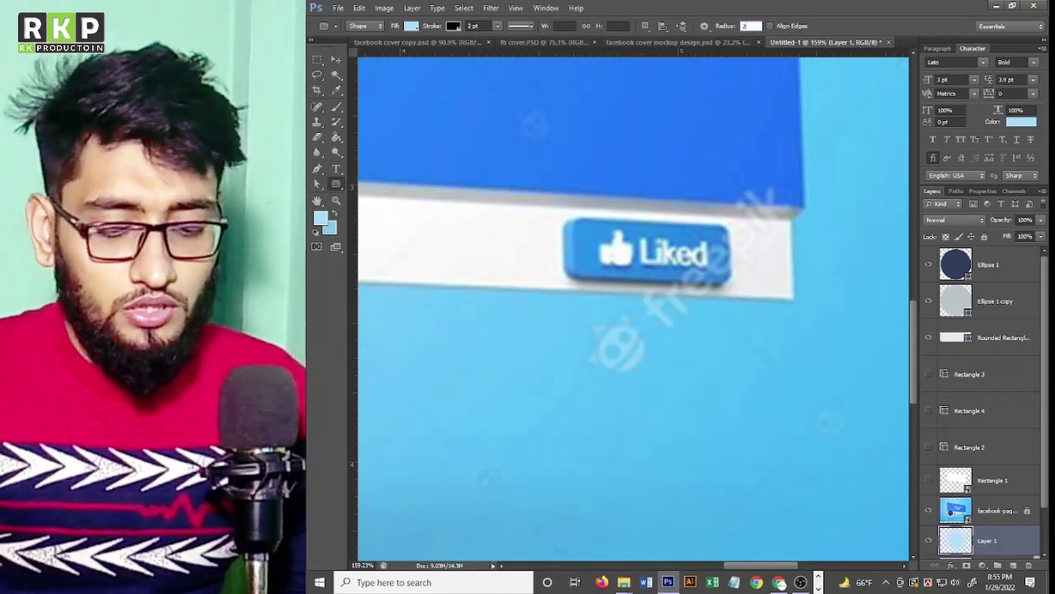
{"action": "type", "text": "28"}
{"action": "left_click_drag", "start_coordinate": [565, 219], "coordinate": [725, 285]}
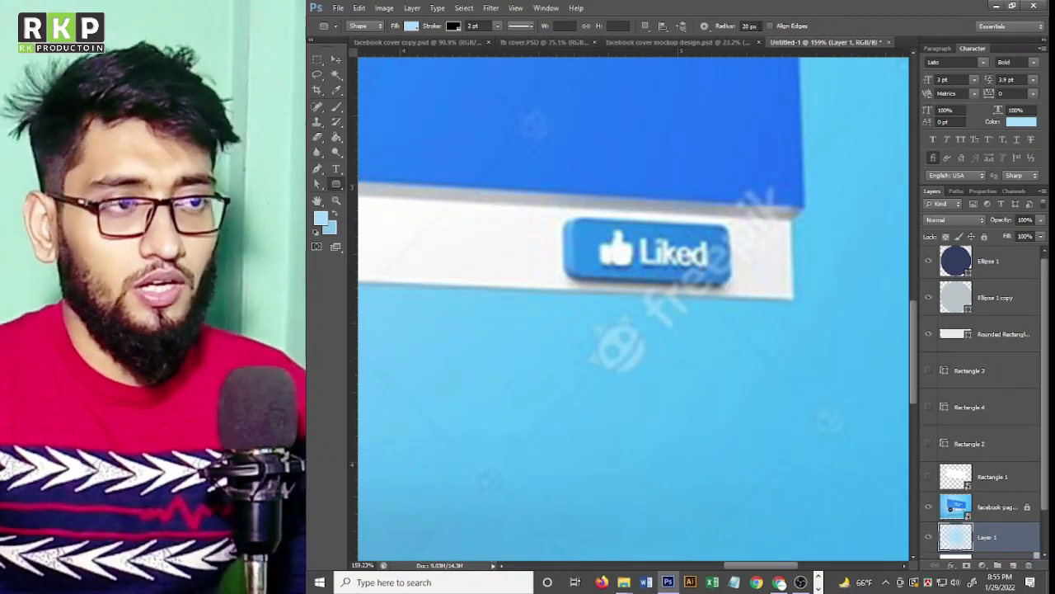
{"action": "type", "text": "10"}
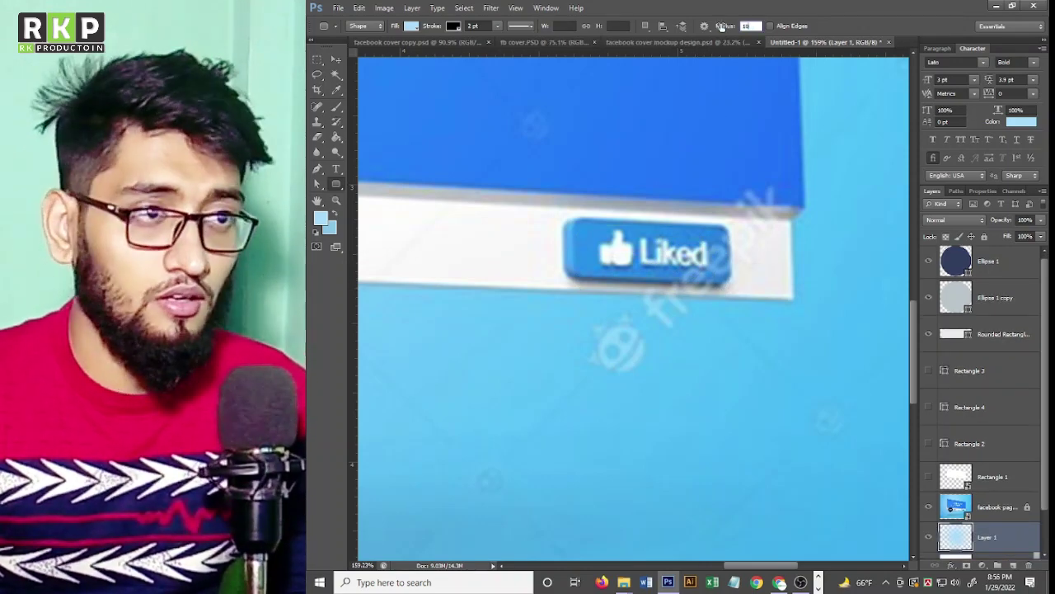
{"action": "left_click_drag", "start_coordinate": [571, 218], "coordinate": [728, 280]}
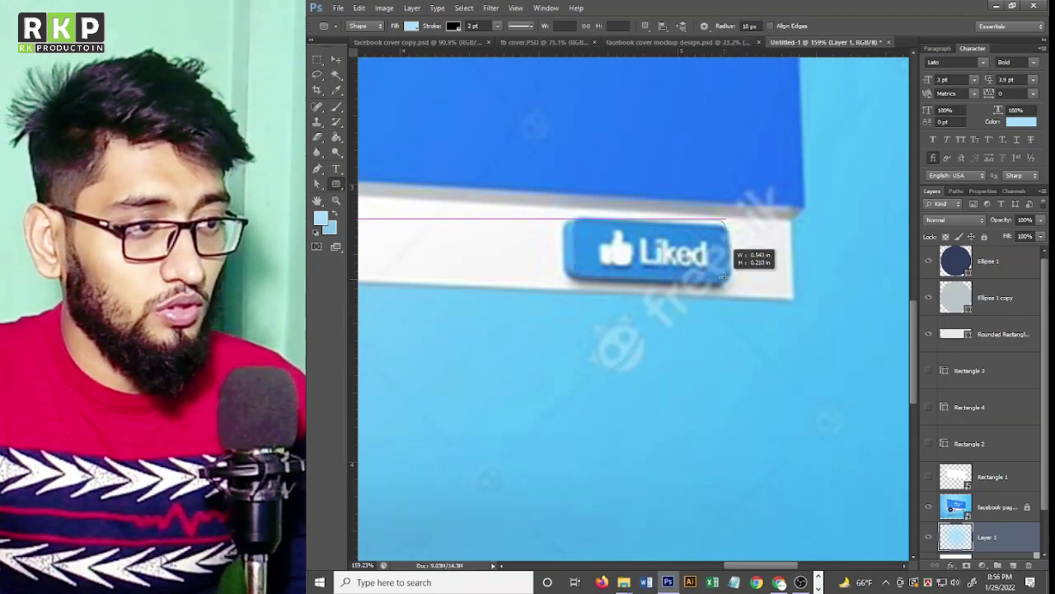
{"action": "left_click_drag", "start_coordinate": [724, 278], "coordinate": [726, 281]}
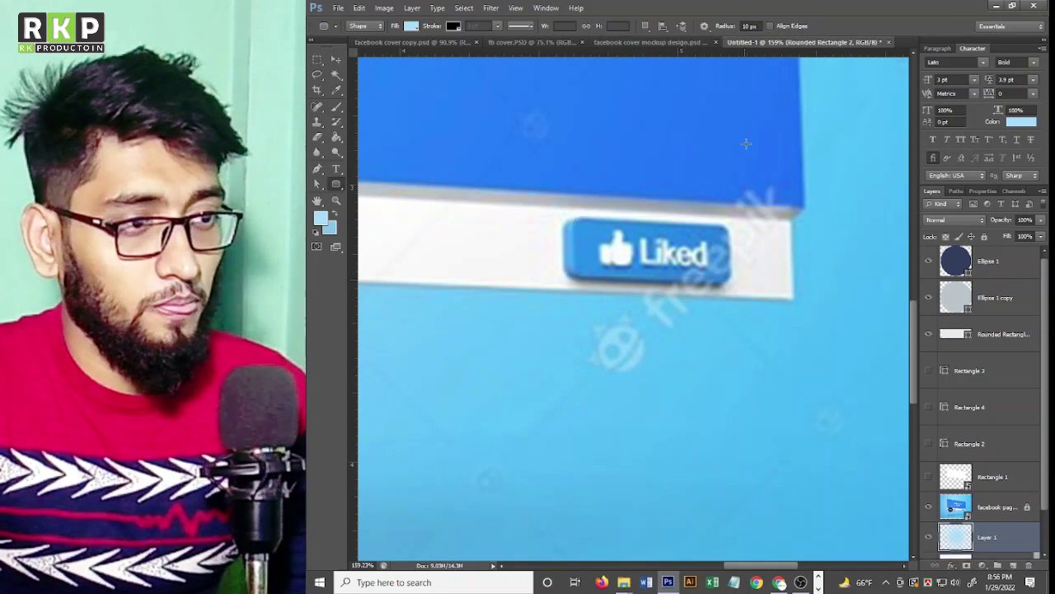
{"action": "key", "text": "ctrl+z"}
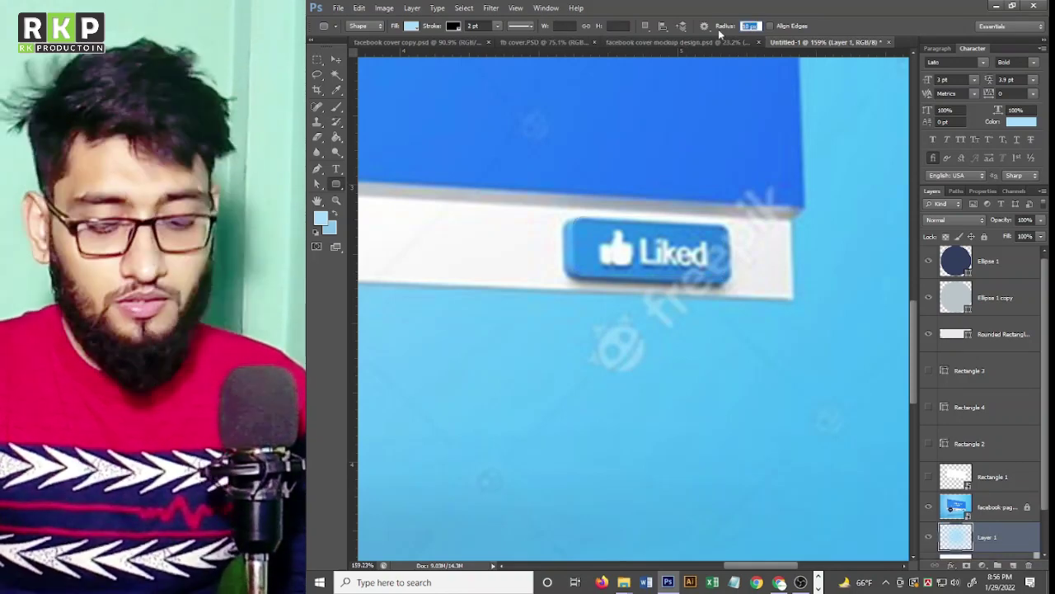
Draw a 15 px-radius rounded rectangle over the Liked button with no outline.
{"action": "type", "text": "15"}
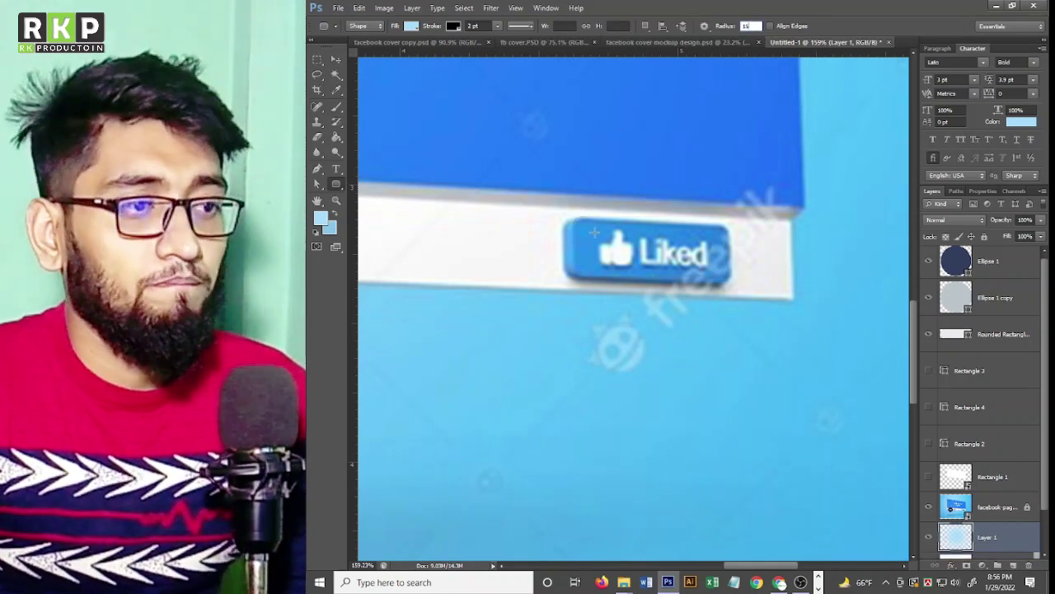
{"action": "left_click_drag", "start_coordinate": [578, 224], "coordinate": [721, 270]}
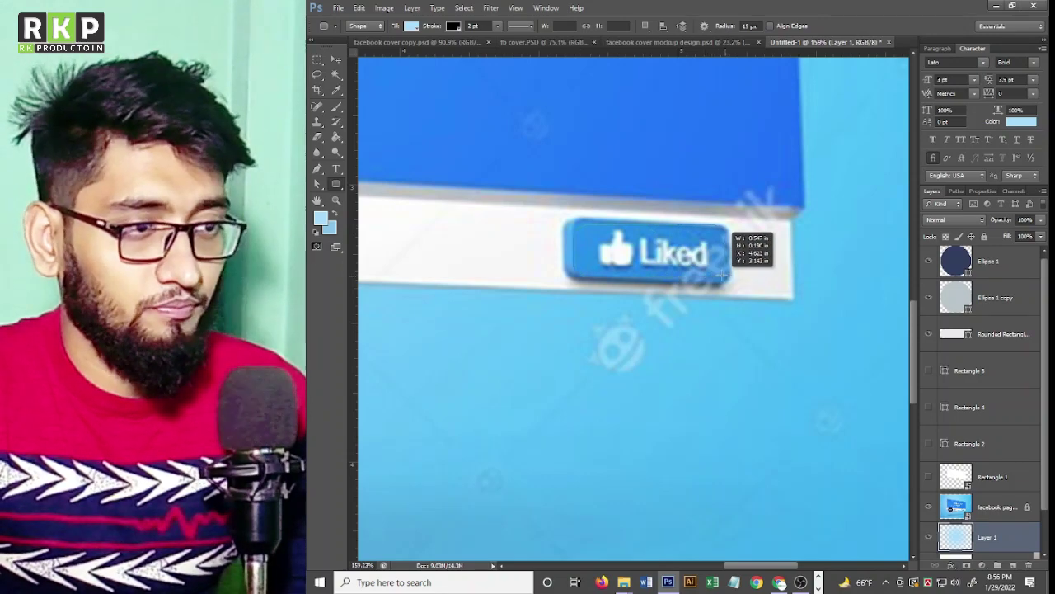
{"action": "left_click_drag", "start_coordinate": [721, 270], "coordinate": [729, 284]}
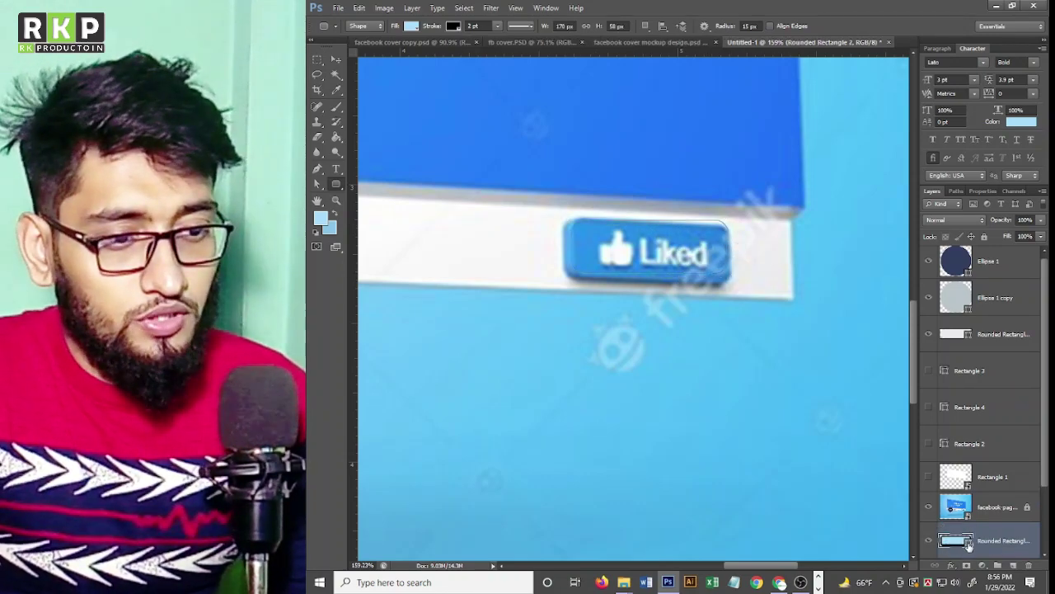
{"action": "left_click", "coordinate": [411, 26]}
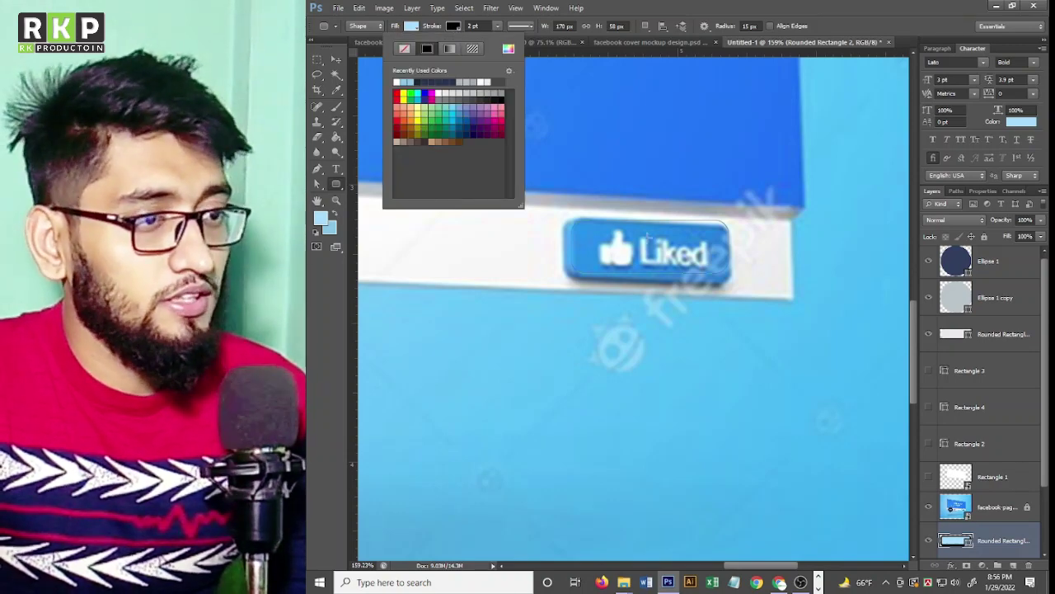
{"action": "left_click", "coordinate": [404, 48]}
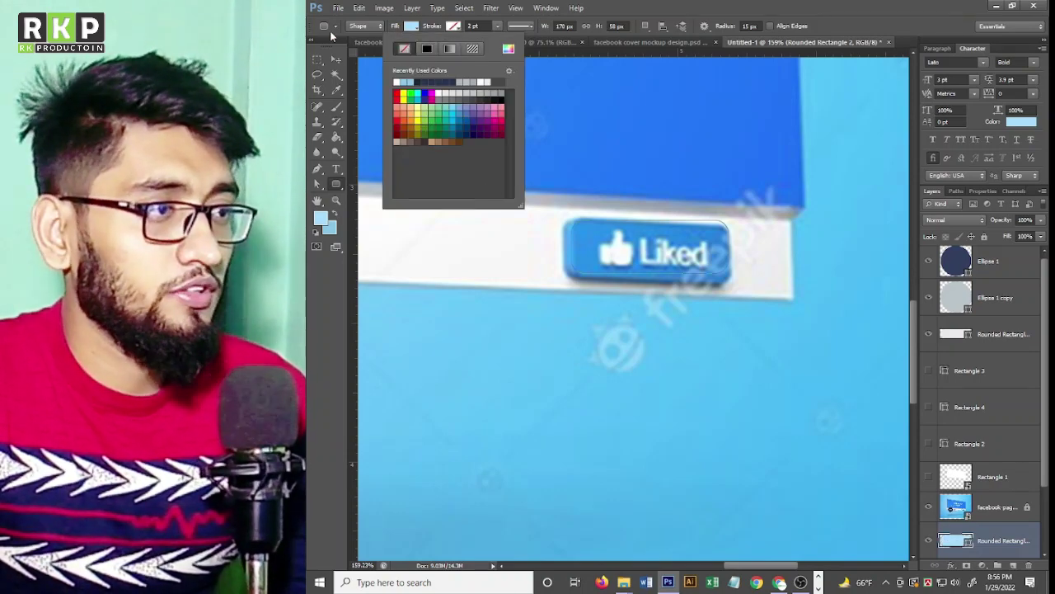
{"action": "left_click", "coordinate": [335, 59]}
{"action": "key", "text": "ctrl+shift+alt+n"}
{"action": "scroll", "coordinate": [591, 243], "scroll_direction": "up", "scroll_amount": 2}
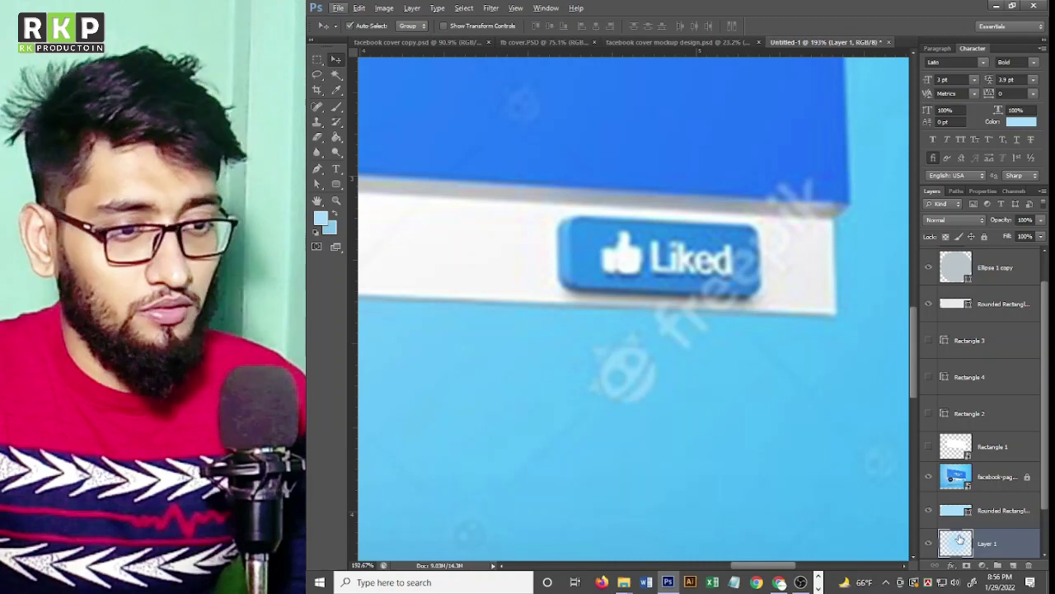
Move the rounded rectangle layer above Rectangle 3 and fill it with deep blue sampled from the button.
{"action": "left_click", "coordinate": [977, 512]}
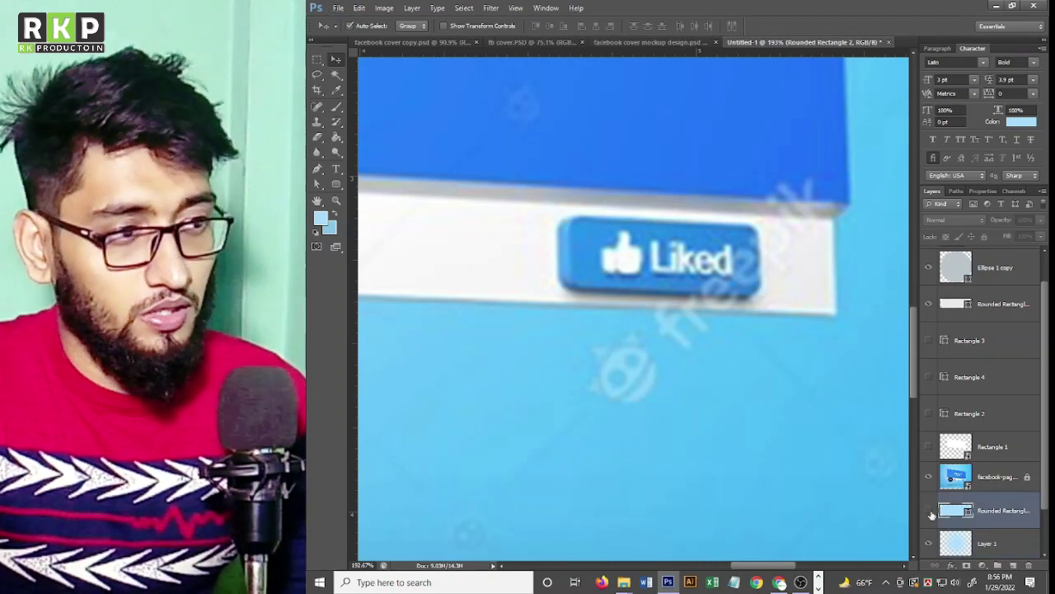
{"action": "mouse_move", "coordinate": [957, 511]}
{"action": "left_mouse_down"}
{"action": "mouse_move", "coordinate": [1000, 324]}
{"action": "mouse_move", "coordinate": [980, 334]}
{"action": "left_mouse_up"}
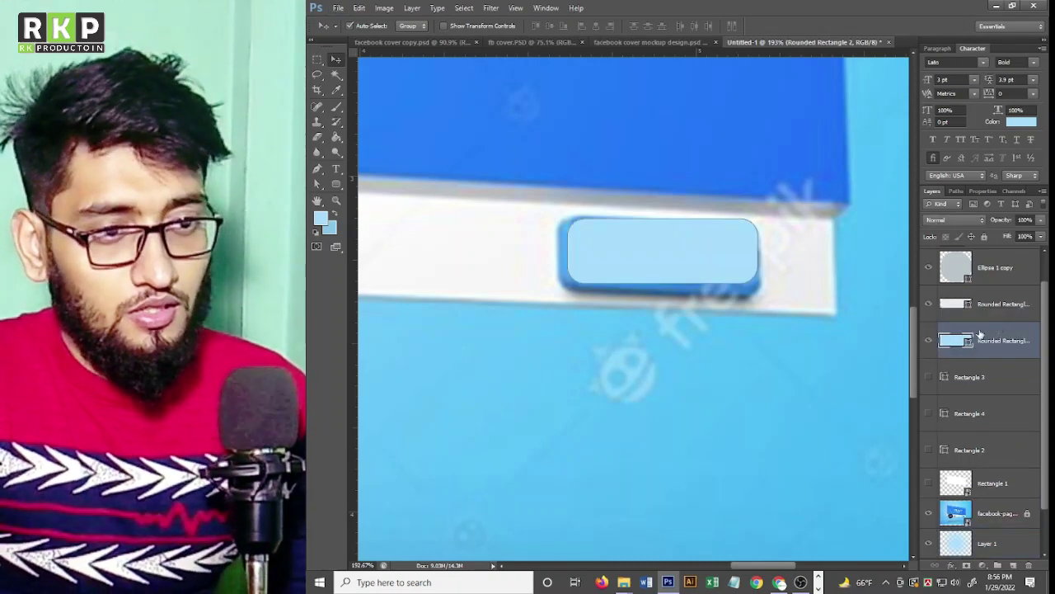
{"action": "double_click", "coordinate": [969, 346]}
{"action": "left_click", "coordinate": [578, 236]}
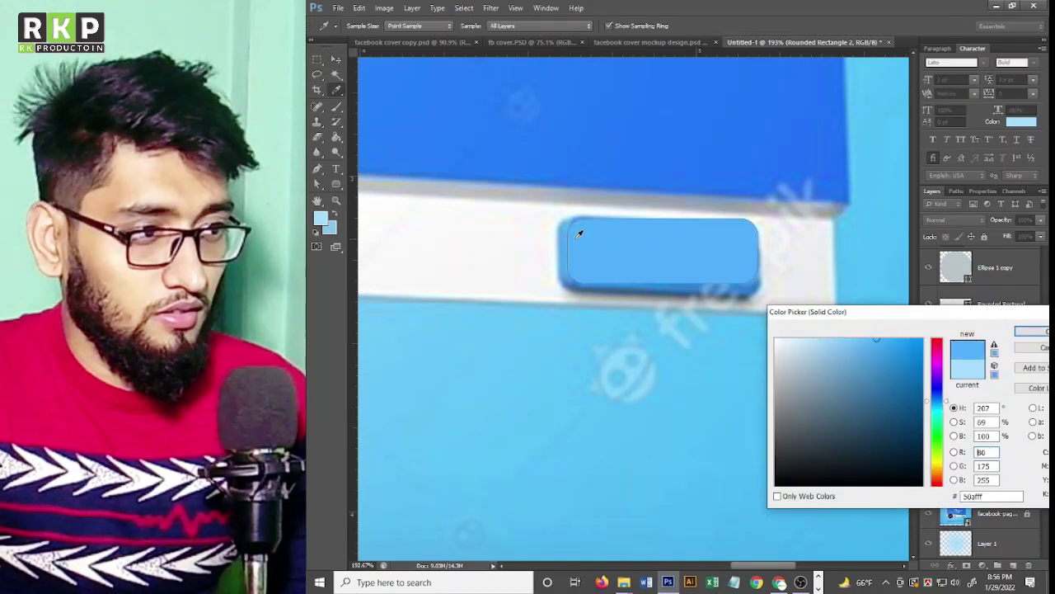
{"action": "left_click", "coordinate": [749, 279]}
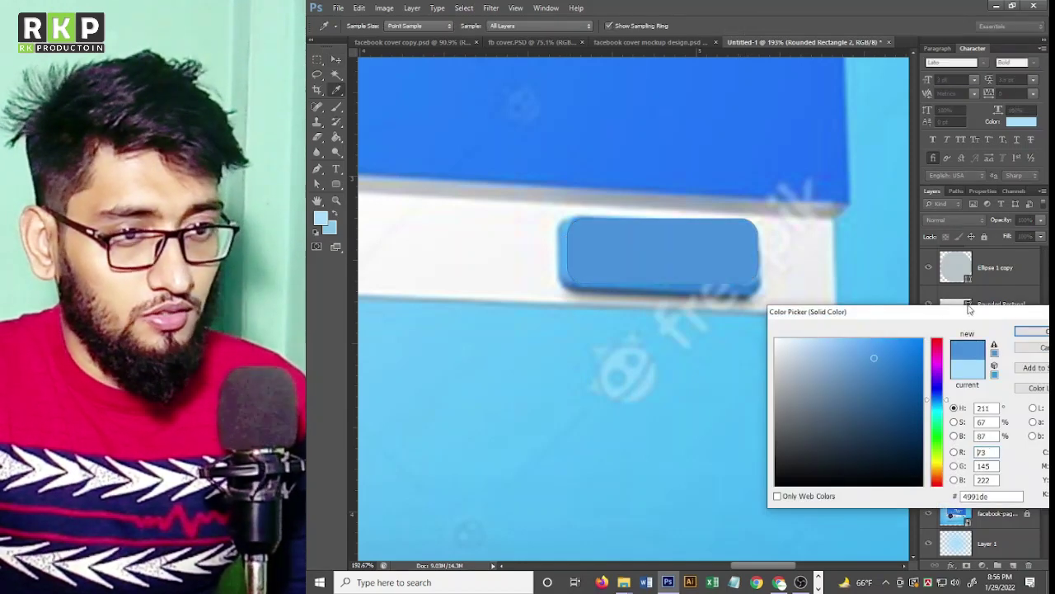
{"action": "left_click", "coordinate": [1023, 331]}
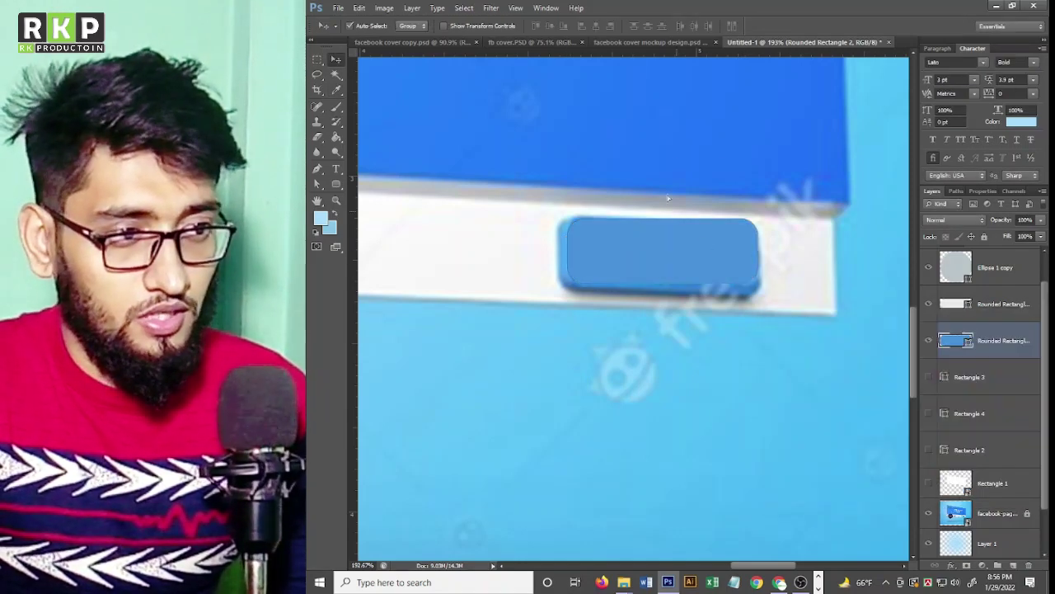
{"action": "double_click", "coordinate": [969, 342]}
{"action": "left_click", "coordinate": [748, 227]}
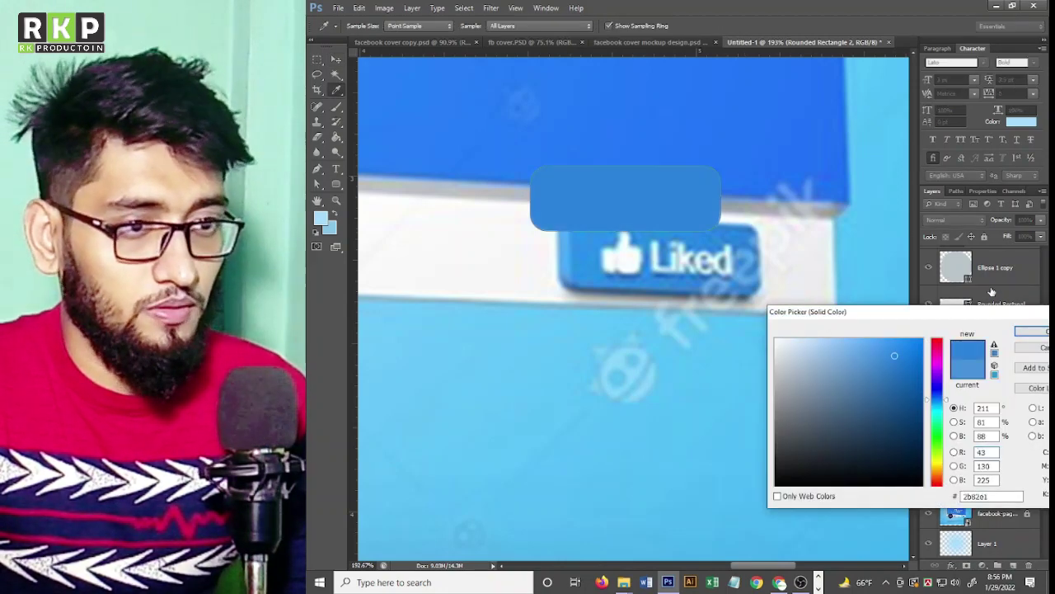
{"action": "left_click", "coordinate": [1036, 336]}
Move the blue rectangle over the Liked button and skew it to match its slant.
{"action": "scroll", "coordinate": [532, 355], "scroll_direction": "up", "scroll_amount": 2}
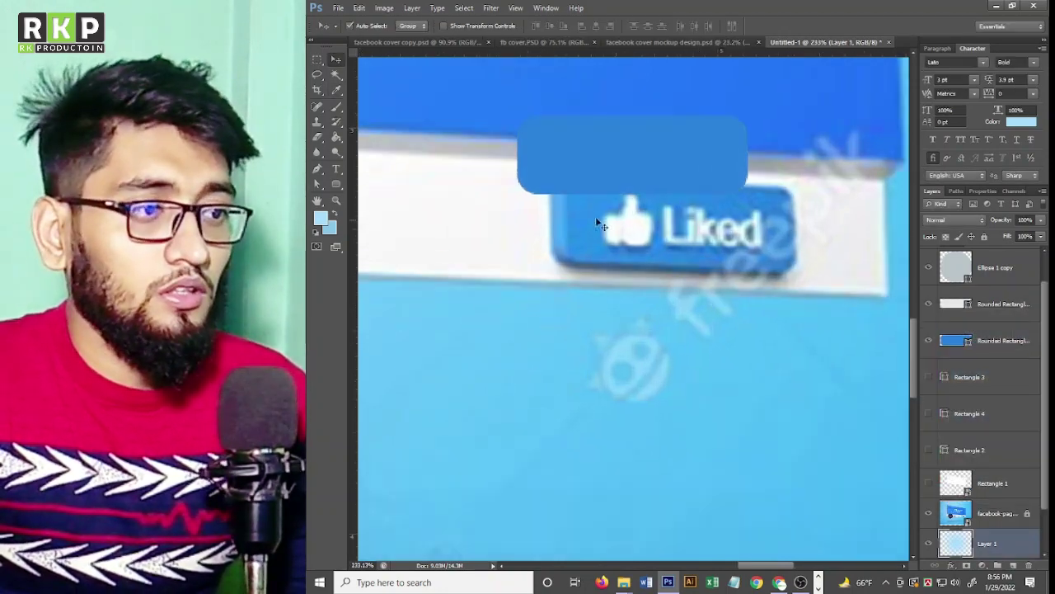
{"action": "left_click_drag", "start_coordinate": [614, 200], "coordinate": [666, 261]}
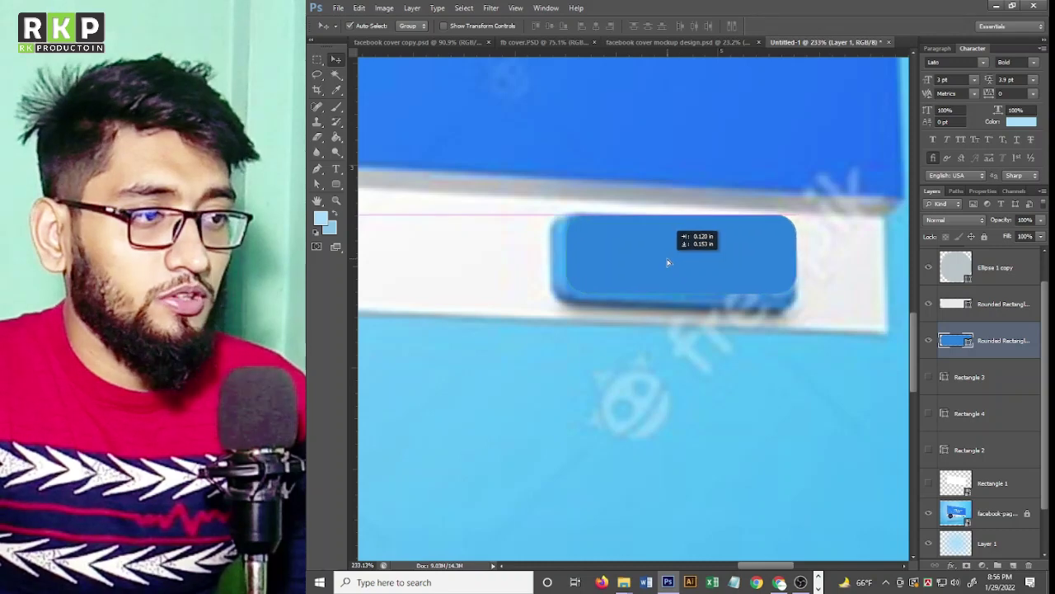
{"action": "key", "text": "ctrl+t"}
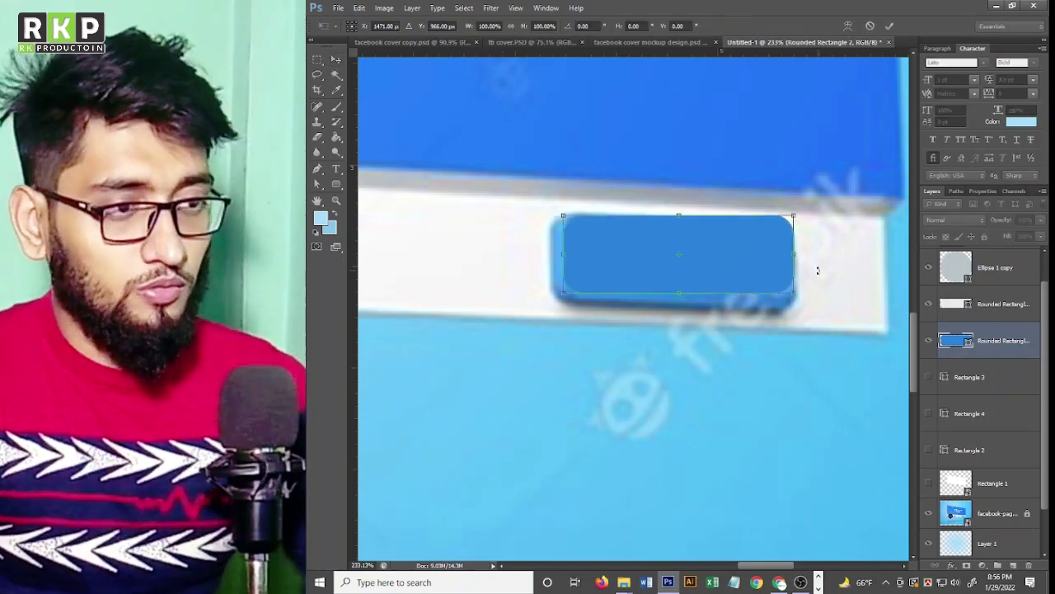
{"action": "left_click_drag", "start_coordinate": [793, 299], "coordinate": [793, 223]}
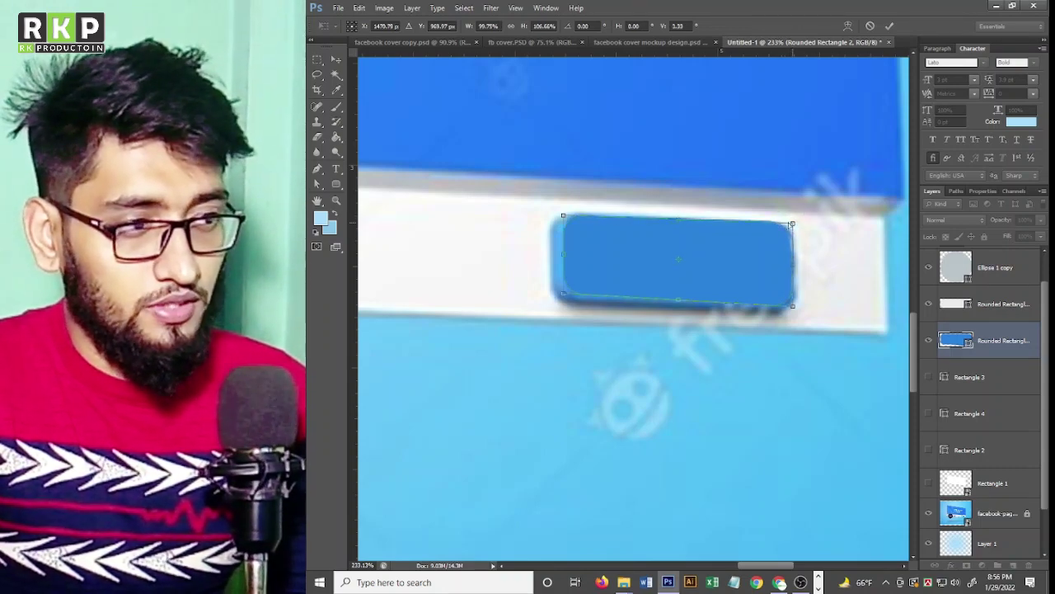
{"action": "left_click_drag", "start_coordinate": [563, 216], "coordinate": [562, 213]}
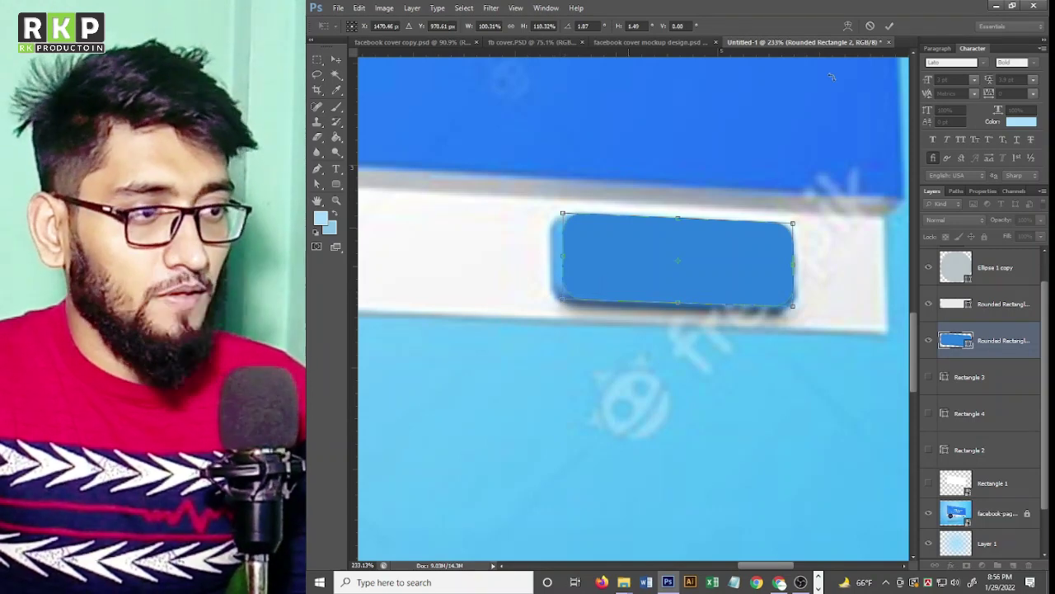
{"action": "key", "text": "Return"}
{"action": "scroll", "coordinate": [695, 209], "scroll_direction": "down", "scroll_amount": 2}
{"action": "left_click", "coordinate": [671, 341]}
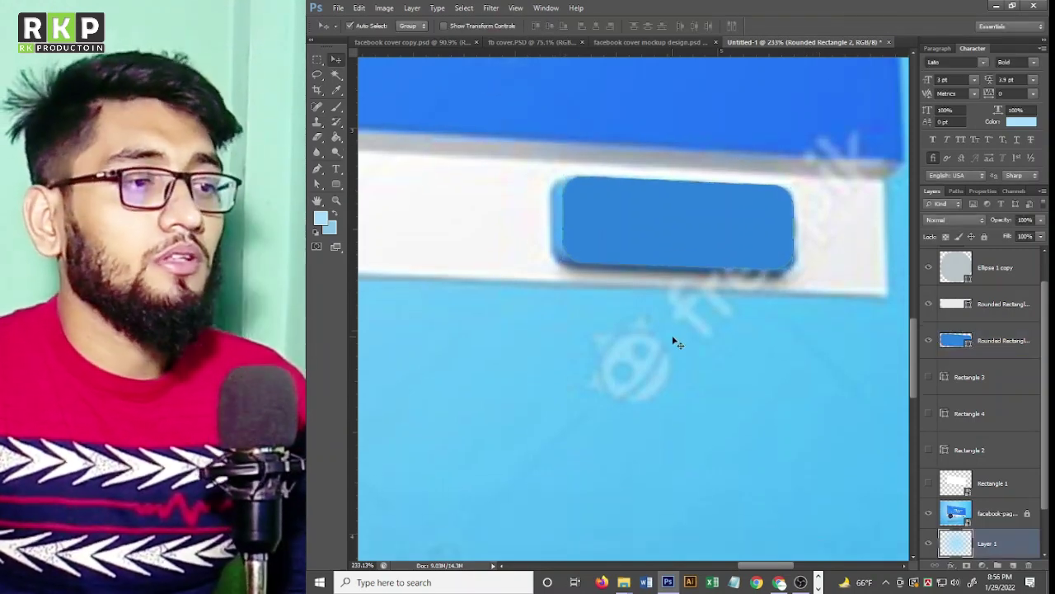
{"action": "scroll", "coordinate": [582, 237], "scroll_direction": "up", "scroll_amount": 1}
{"action": "scroll", "coordinate": [582, 237], "scroll_direction": "up", "scroll_amount": 1}
{"action": "scroll", "coordinate": [582, 237], "scroll_direction": "up", "scroll_amount": 1}
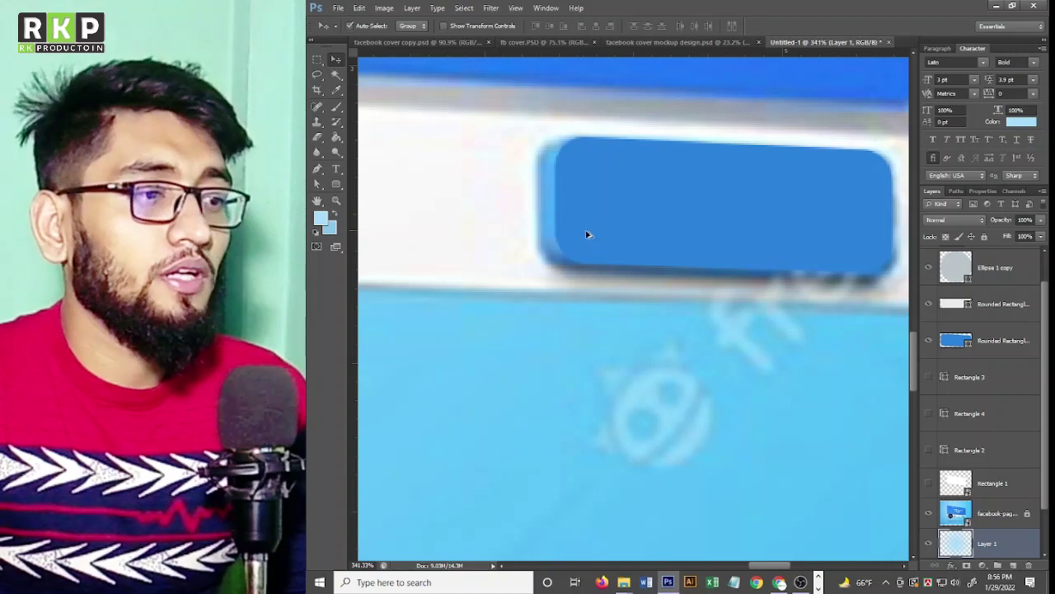
Duplicate the blue button rectangle, offsetting the copy slightly left.
{"action": "scroll", "coordinate": [586, 235], "scroll_direction": "up", "scroll_amount": 1}
{"action": "scroll", "coordinate": [613, 231], "scroll_direction": "down", "scroll_amount": 2}
{"action": "left_click", "coordinate": [641, 234]}
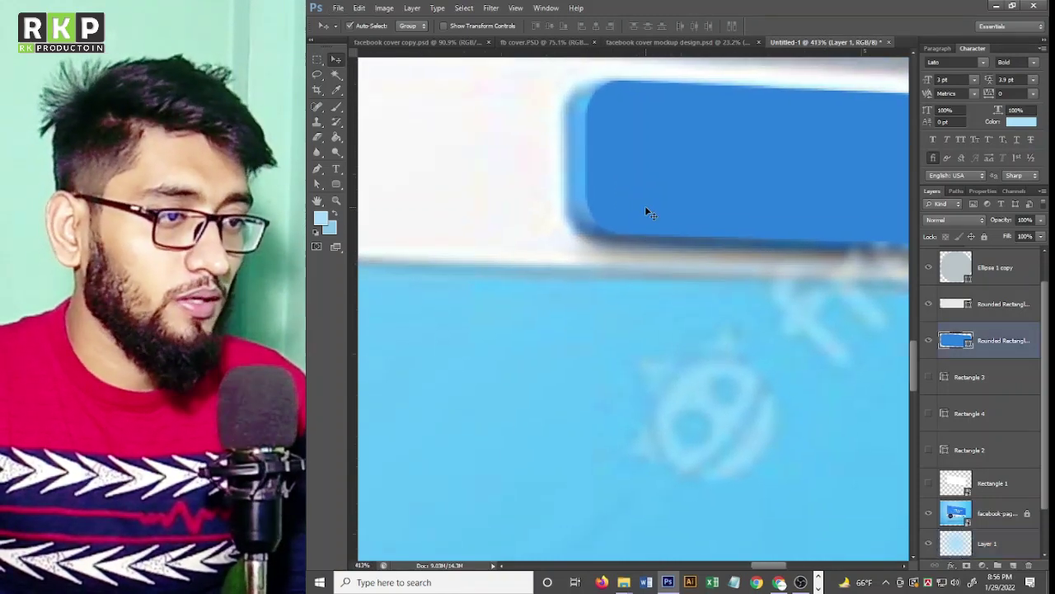
{"action": "left_click_drag", "start_coordinate": [659, 201], "coordinate": [639, 202]}
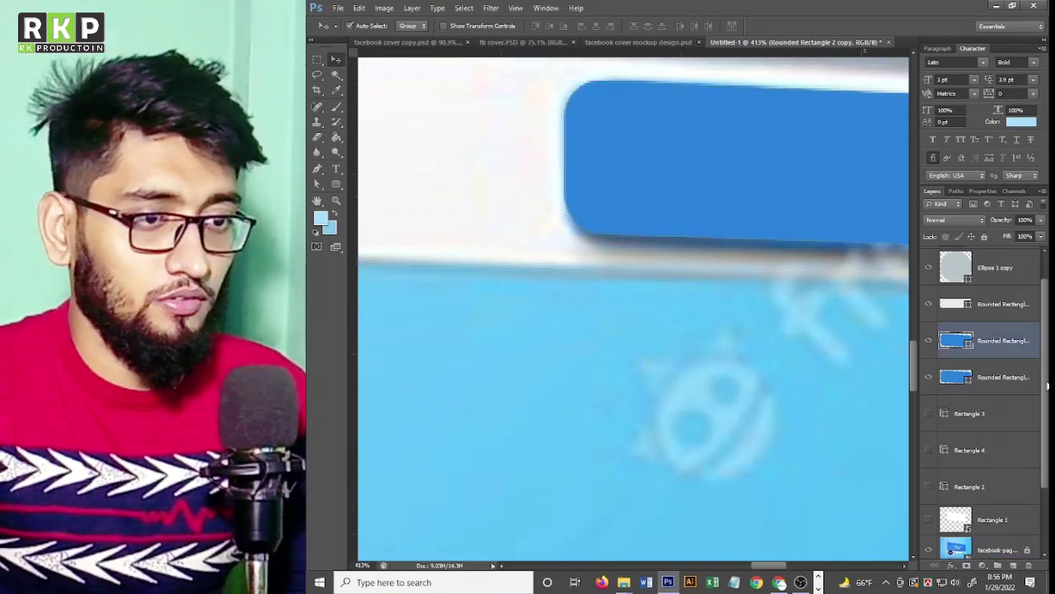
Recolour the copy with a lighter blue sampled from the canvas.
{"action": "double_click", "coordinate": [949, 380]}
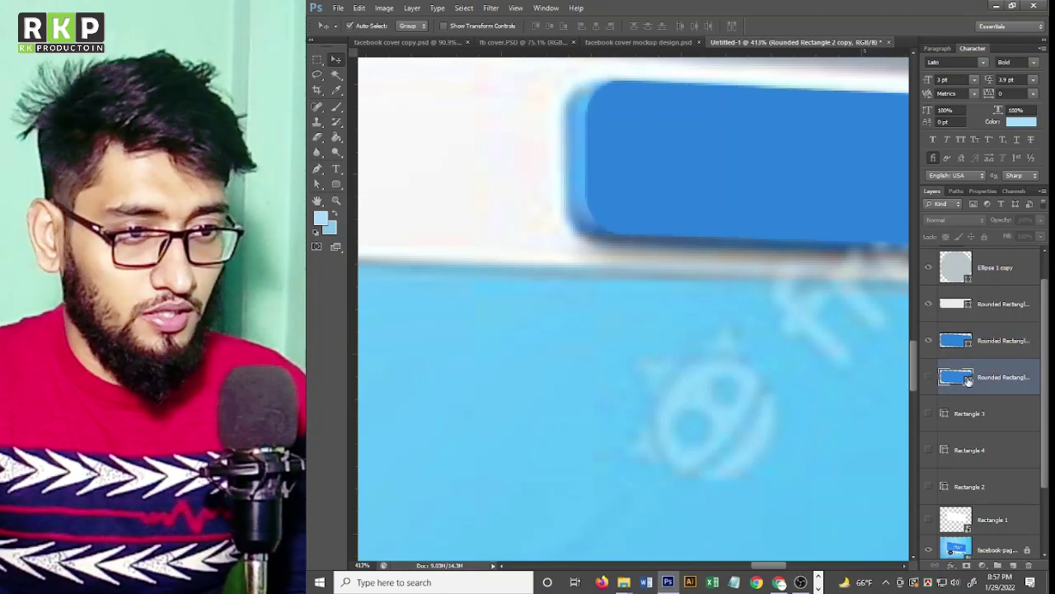
{"action": "left_click", "coordinate": [582, 151]}
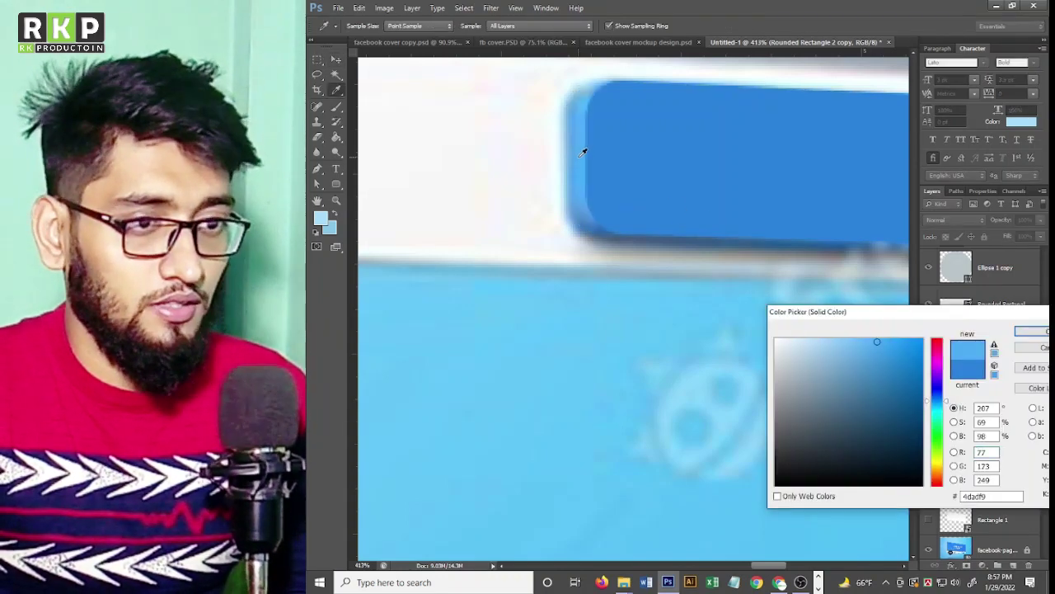
{"action": "left_click", "coordinate": [1031, 331]}
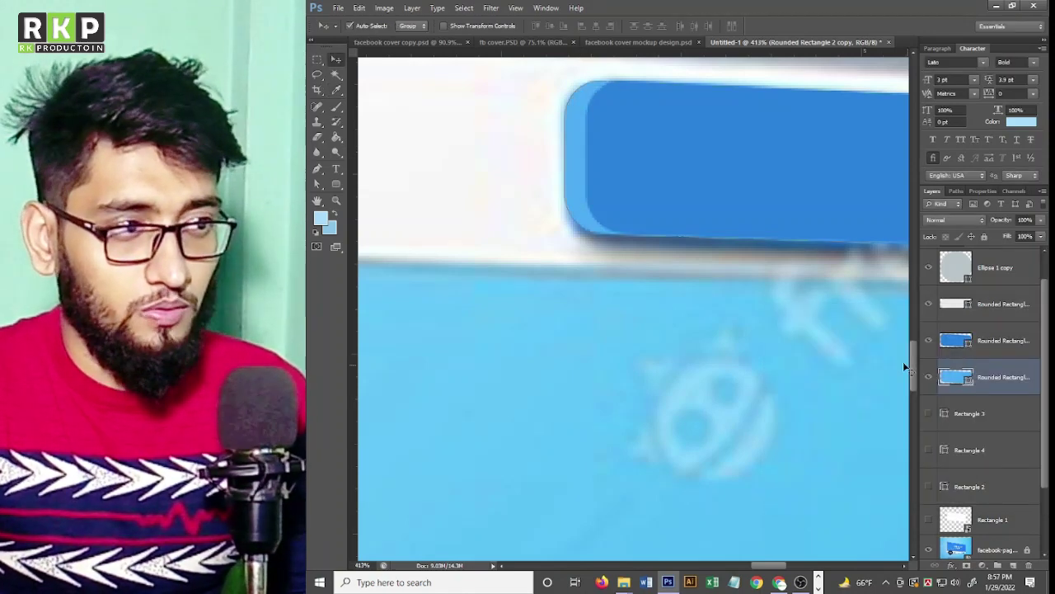
{"action": "left_click", "coordinate": [599, 299]}
{"action": "scroll", "coordinate": [652, 255], "scroll_direction": "down", "scroll_amount": 2}
{"action": "scroll", "coordinate": [669, 235], "scroll_direction": "down", "scroll_amount": 2}
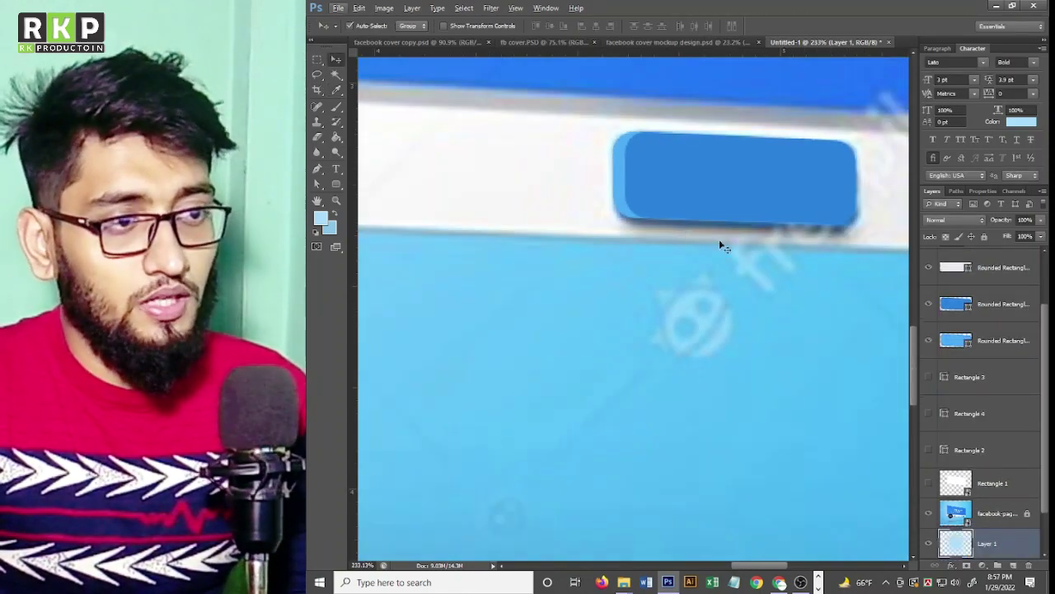
{"action": "scroll", "coordinate": [720, 242], "scroll_direction": "down", "scroll_amount": 2}
{"action": "scroll", "coordinate": [677, 213], "scroll_direction": "up", "scroll_amount": 3}
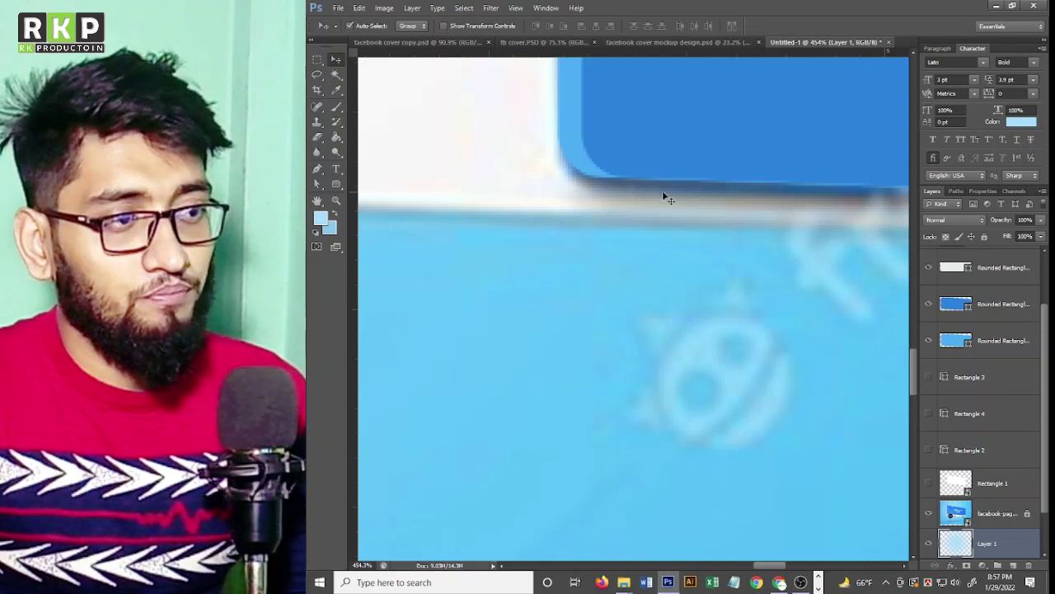
{"action": "scroll", "coordinate": [664, 197], "scroll_direction": "up", "scroll_amount": 1}
Add a grey Drop Shadow effect to the lighter blue button copy.
{"action": "left_click", "coordinate": [573, 184]}
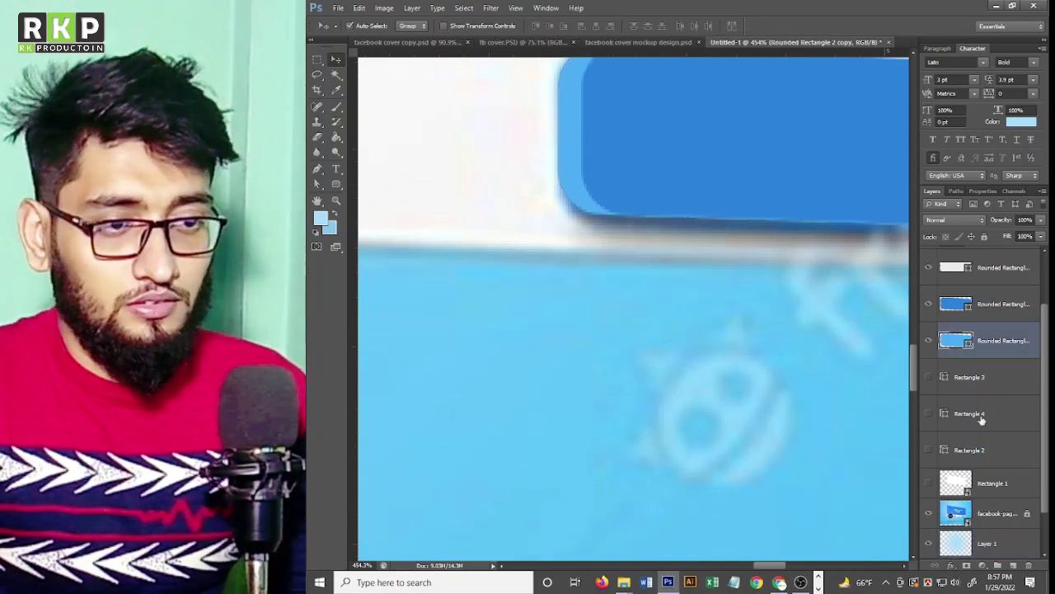
{"action": "left_click", "coordinate": [951, 567]}
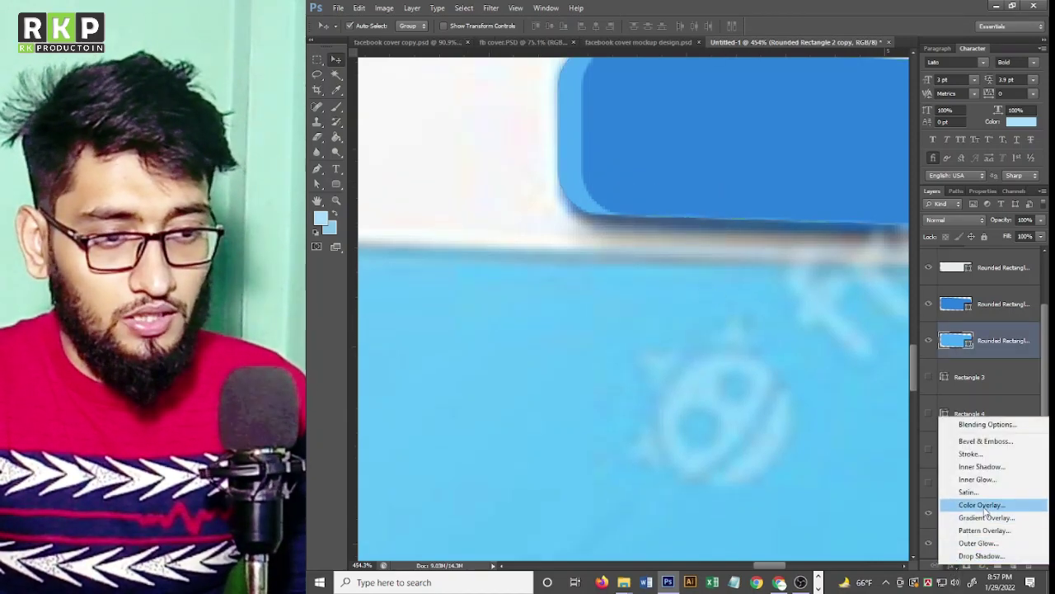
{"action": "left_click", "coordinate": [981, 555]}
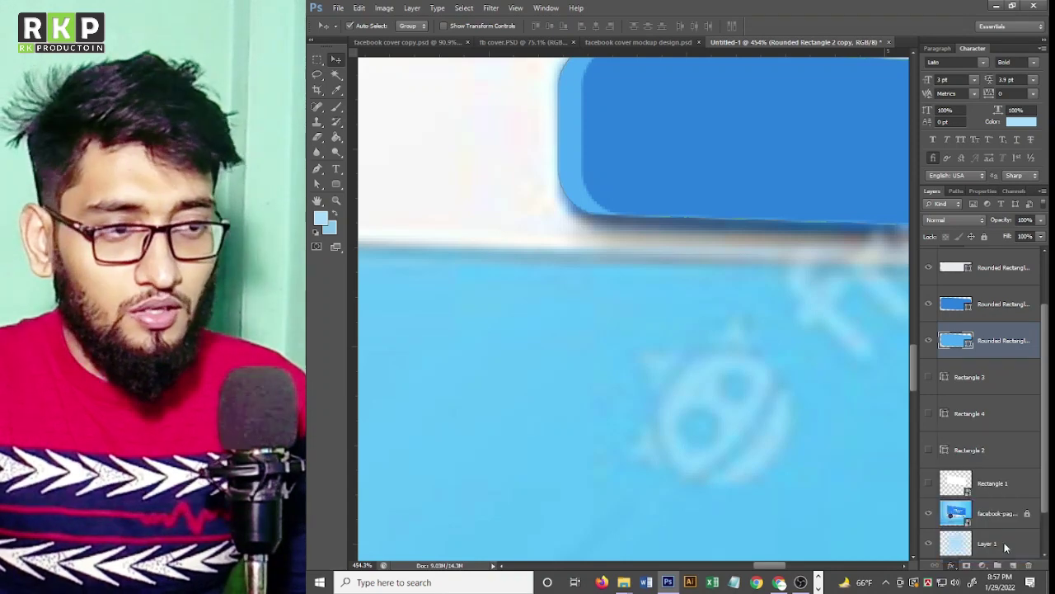
{"action": "left_click_drag", "start_coordinate": [813, 244], "coordinate": [940, 275]}
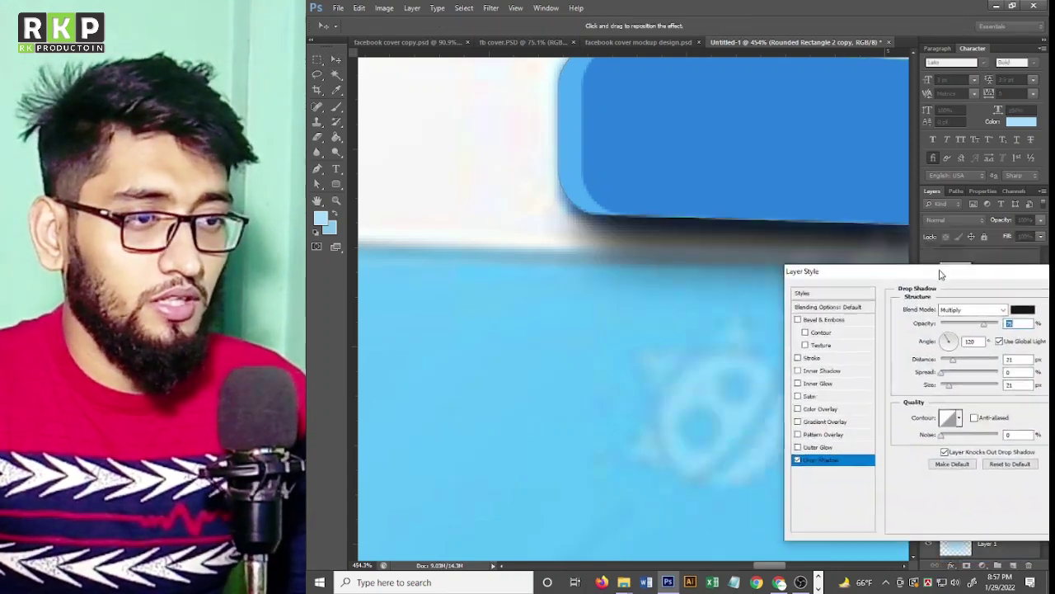
{"action": "left_click", "coordinate": [1021, 309]}
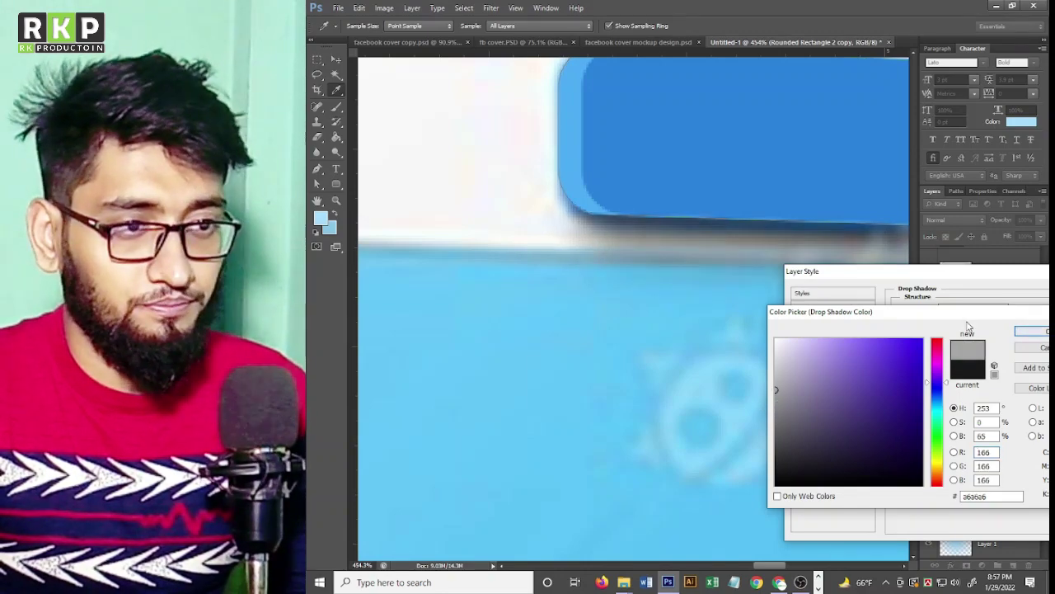
{"action": "left_click", "coordinate": [1027, 333]}
{"action": "left_click_drag", "start_coordinate": [1018, 272], "coordinate": [812, 290]}
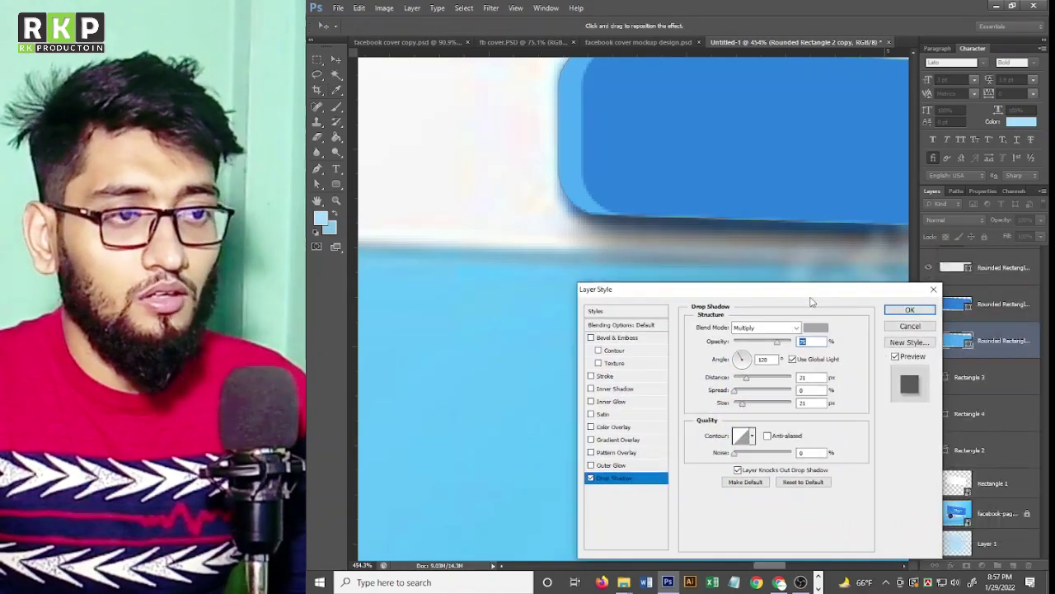
{"action": "left_click", "coordinate": [909, 311]}
{"action": "left_click", "coordinate": [655, 285]}
{"action": "scroll", "coordinate": [656, 287], "scroll_direction": "down", "scroll_amount": 3}
Make Rectangle 3, Rectangle 4 and the white banner rectangle visible.
{"action": "scroll", "coordinate": [663, 298], "scroll_direction": "down", "scroll_amount": 3}
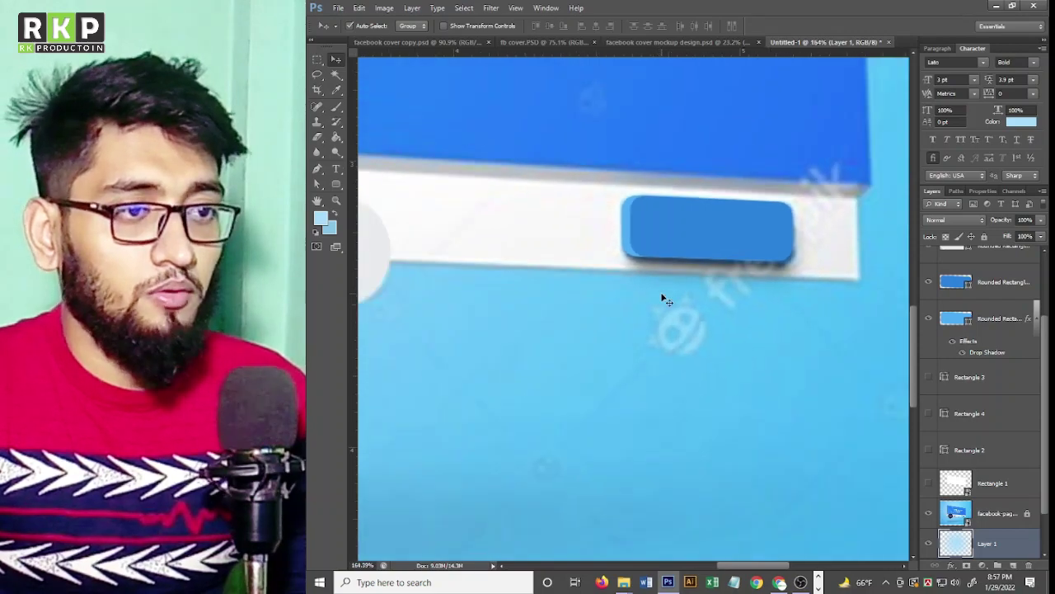
{"action": "scroll", "coordinate": [666, 300], "scroll_direction": "down", "scroll_amount": 2}
{"action": "scroll", "coordinate": [664, 285], "scroll_direction": "down", "scroll_amount": 2}
{"action": "scroll", "coordinate": [662, 267], "scroll_direction": "down", "scroll_amount": 2}
{"action": "scroll", "coordinate": [635, 289], "scroll_direction": "down", "scroll_amount": 2}
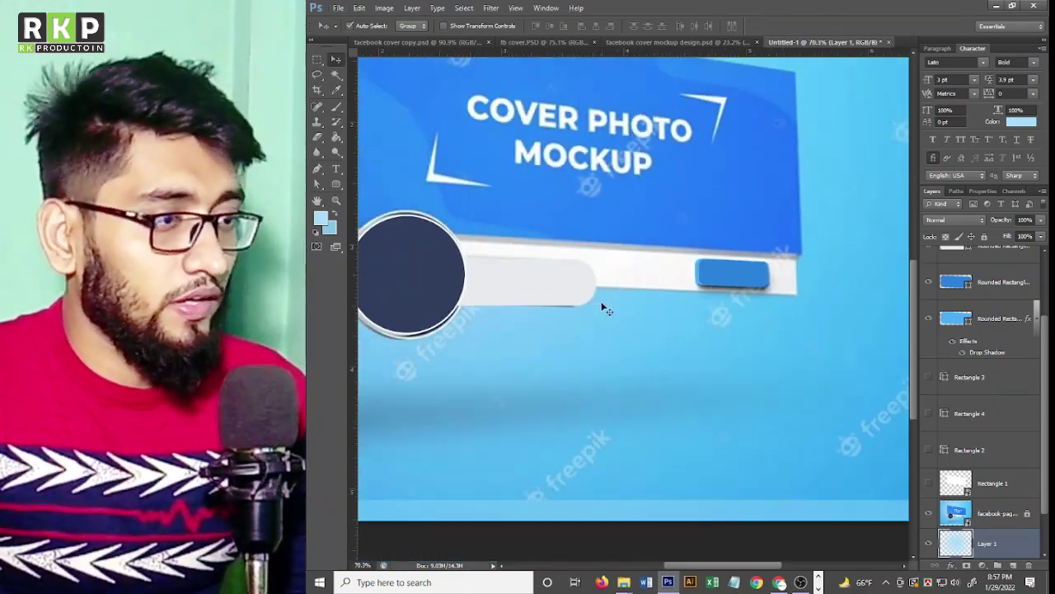
{"action": "scroll", "coordinate": [602, 306], "scroll_direction": "down", "scroll_amount": 1}
{"action": "scroll", "coordinate": [592, 303], "scroll_direction": "down", "scroll_amount": 1}
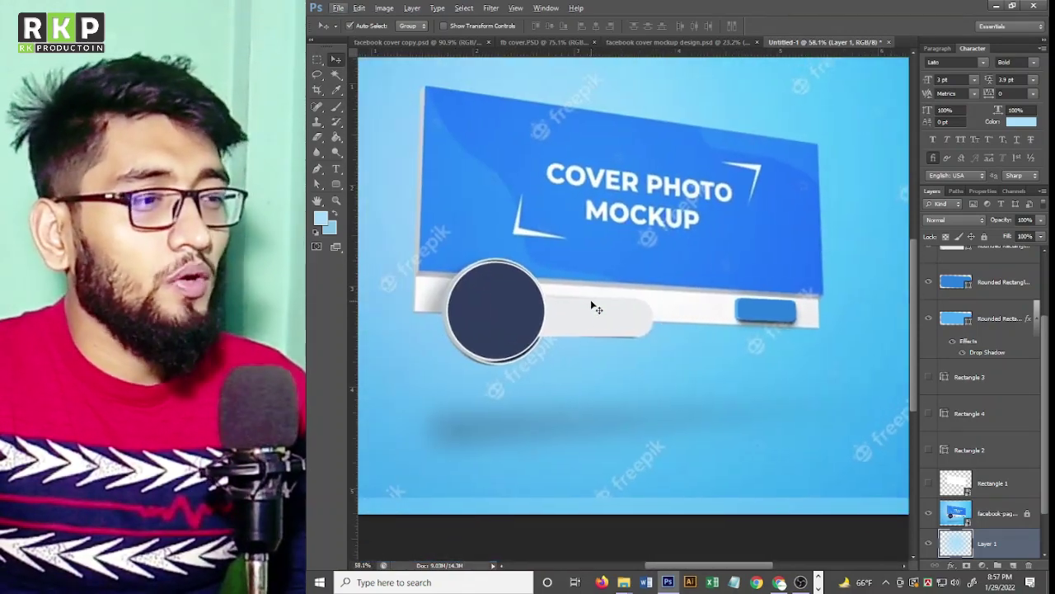
{"action": "left_click", "coordinate": [929, 377]}
{"action": "left_click", "coordinate": [929, 413]}
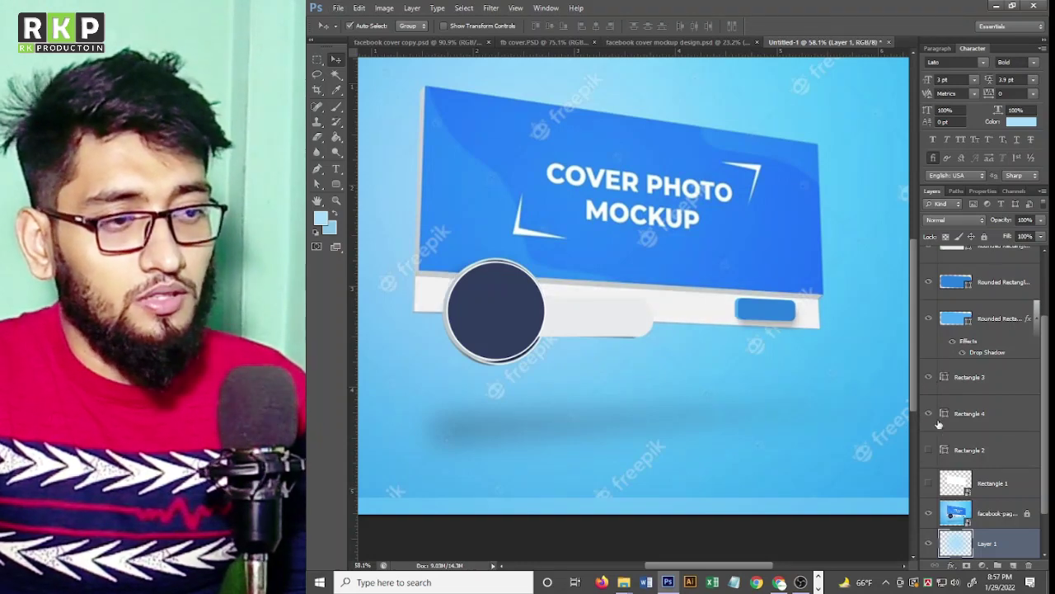
{"action": "scroll", "coordinate": [930, 424], "scroll_direction": "down", "scroll_amount": 2}
{"action": "left_click", "coordinate": [929, 431]}
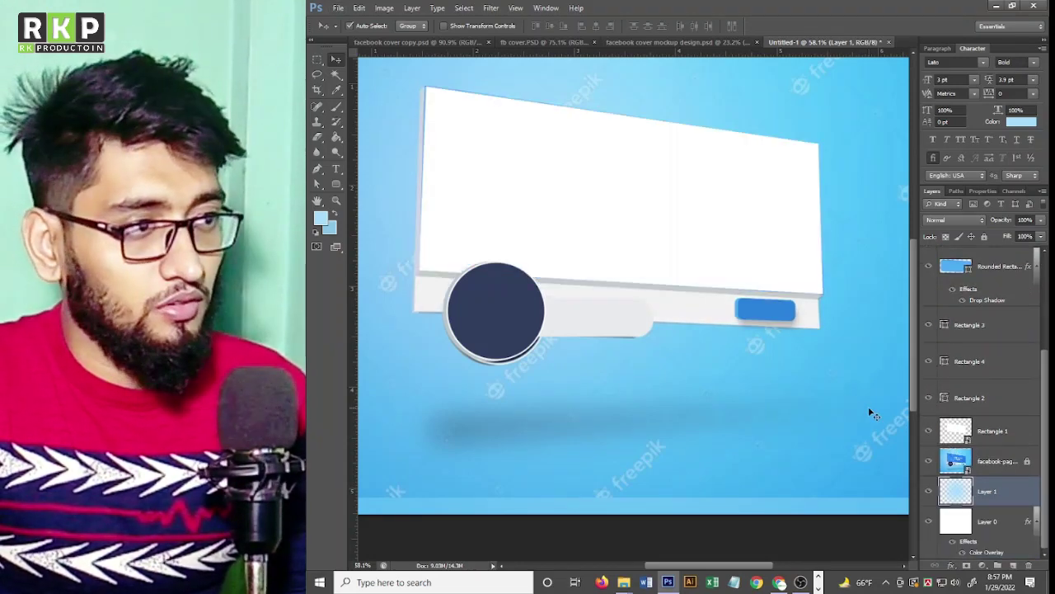
{"action": "scroll", "coordinate": [907, 439], "scroll_direction": "up", "scroll_amount": 1}
{"action": "scroll", "coordinate": [929, 329], "scroll_direction": "up", "scroll_amount": 4}
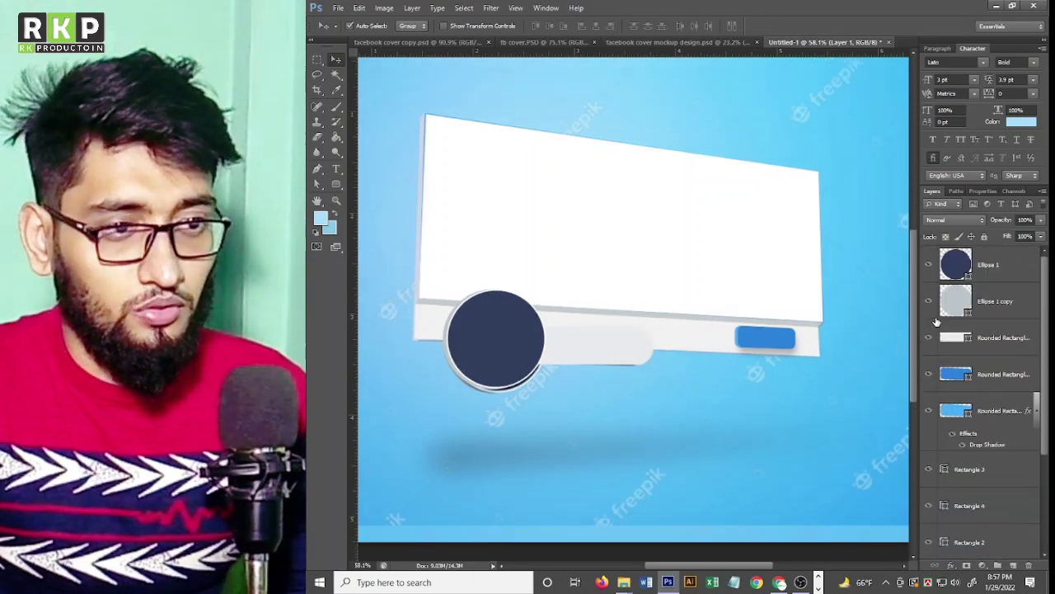
{"action": "scroll", "coordinate": [926, 339], "scroll_direction": "down", "scroll_amount": 4}
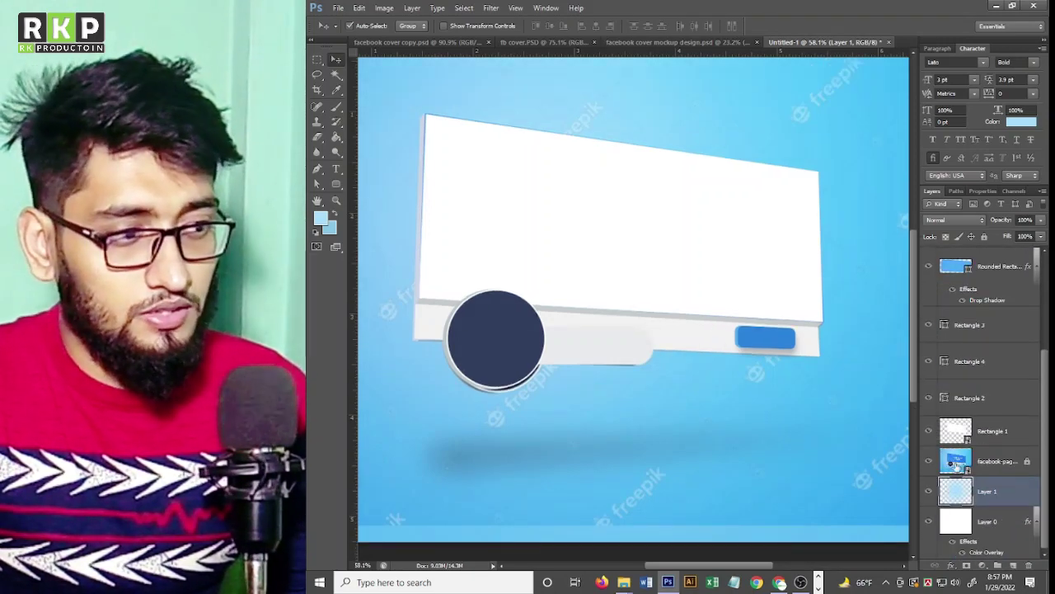
Move the facebook-page mockup layer to the top of the stack and hide it.
{"action": "left_click", "coordinate": [928, 461]}
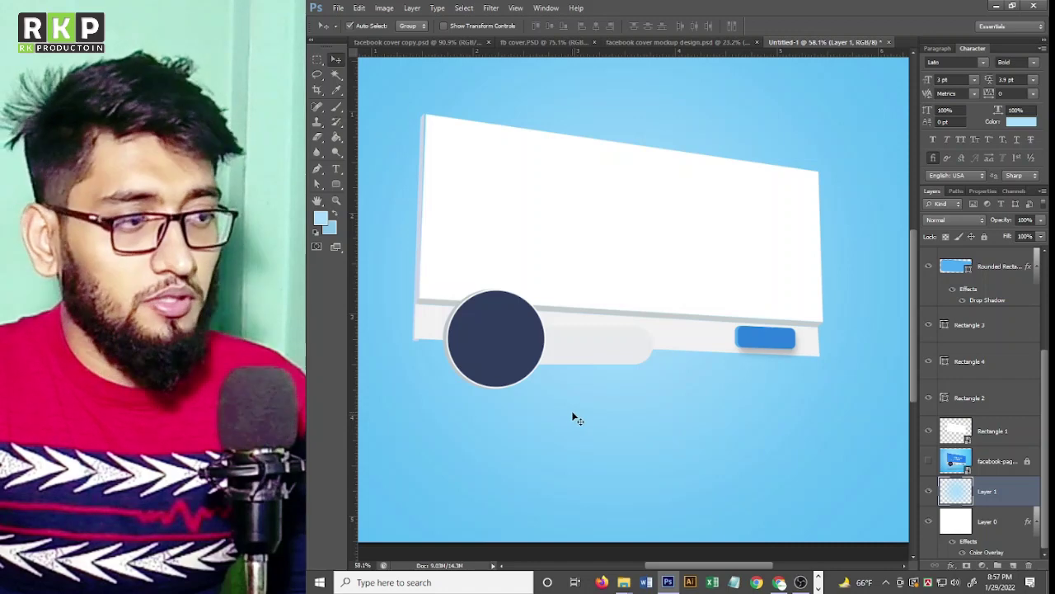
{"action": "left_click", "coordinate": [929, 461]}
{"action": "left_click", "coordinate": [929, 461]}
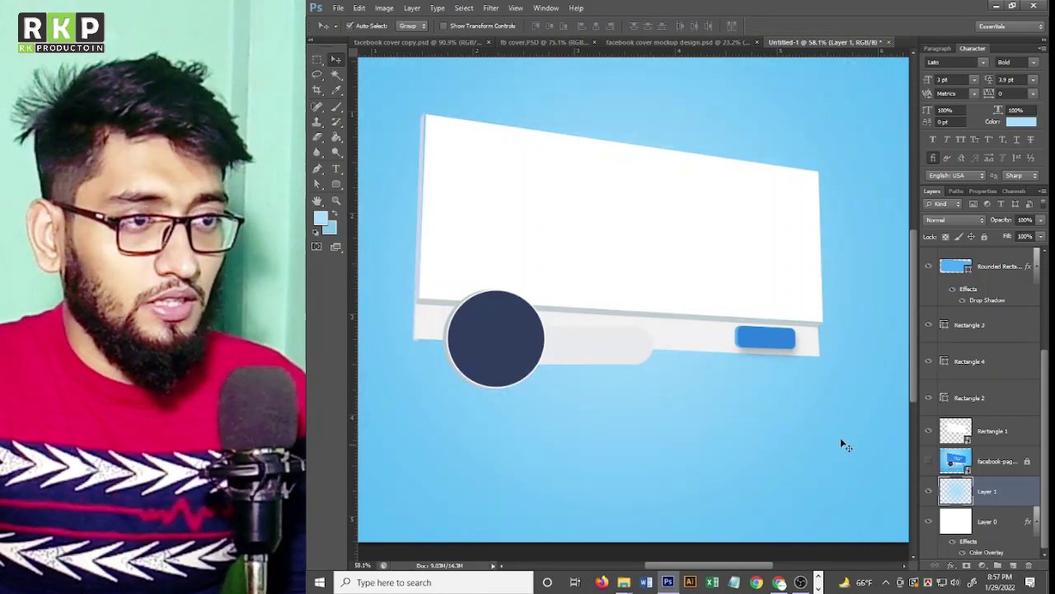
{"action": "left_click", "coordinate": [928, 461]}
{"action": "scroll", "coordinate": [981, 371], "scroll_direction": "up", "scroll_amount": 5}
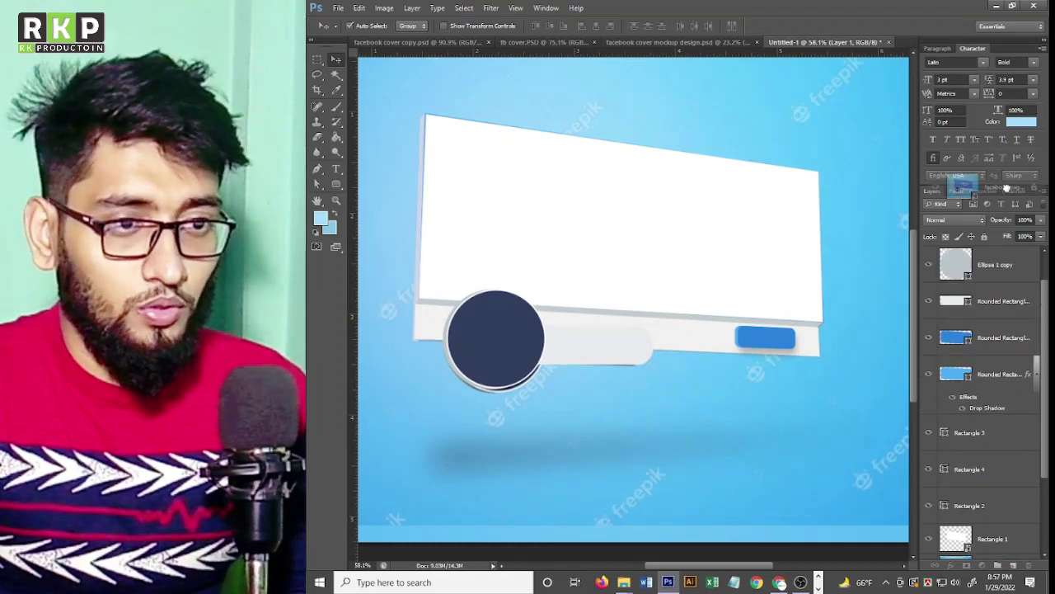
{"action": "left_click_drag", "start_coordinate": [1007, 197], "coordinate": [1001, 268]}
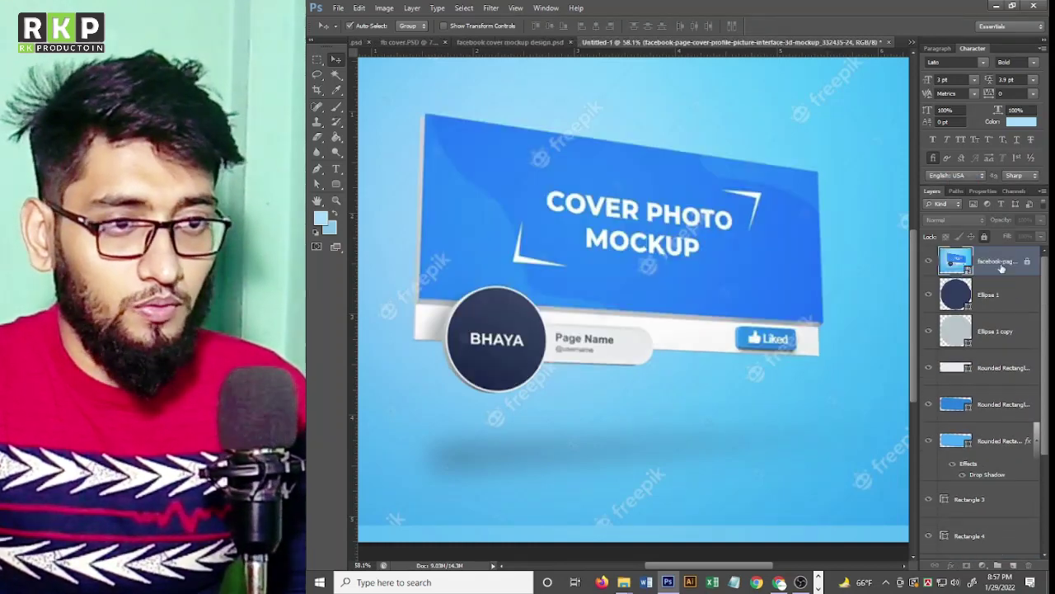
{"action": "left_click", "coordinate": [929, 262]}
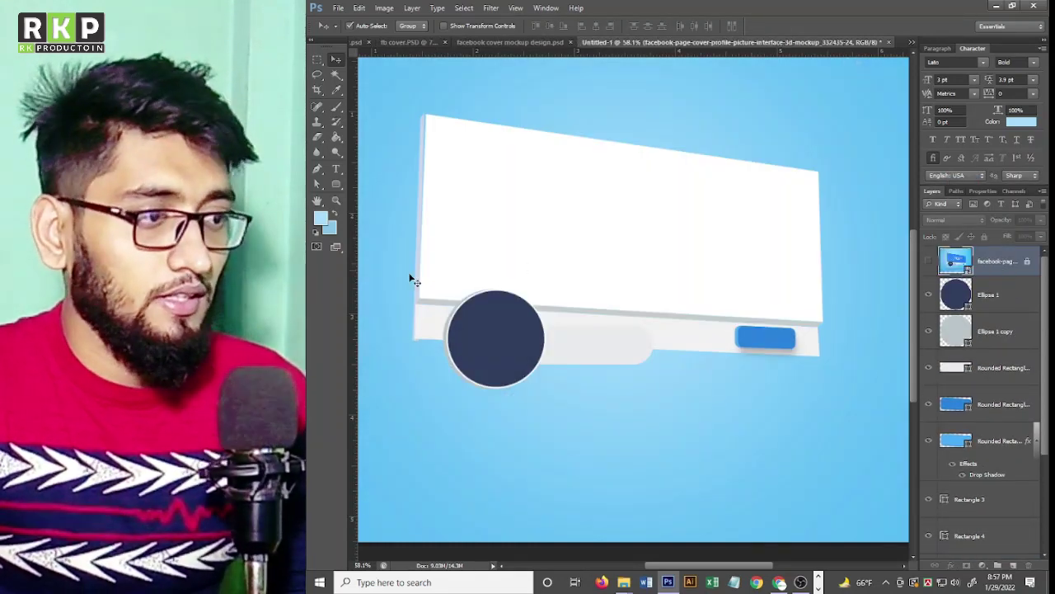
Select the corner points of the card's left side shape (Rectangle 2) to align them with the card.
{"action": "scroll", "coordinate": [412, 278], "scroll_direction": "up", "scroll_amount": 1}
{"action": "scroll", "coordinate": [435, 255], "scroll_direction": "up", "scroll_amount": 1}
{"action": "scroll", "coordinate": [440, 245], "scroll_direction": "up", "scroll_amount": 3}
{"action": "scroll", "coordinate": [436, 248], "scroll_direction": "up", "scroll_amount": 2}
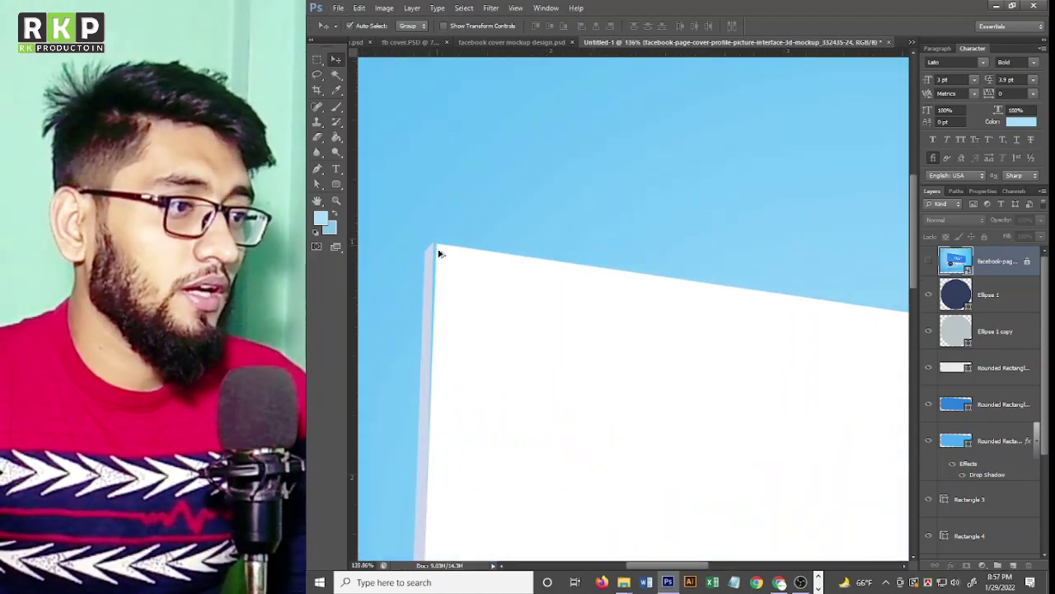
{"action": "left_click", "coordinate": [389, 278]}
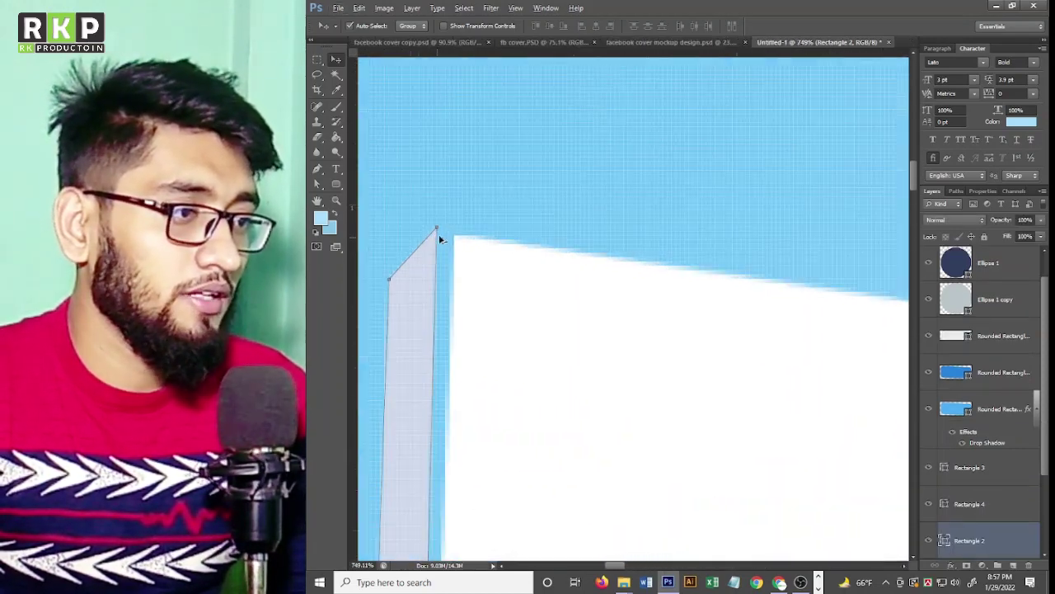
{"action": "left_click", "coordinate": [458, 239]}
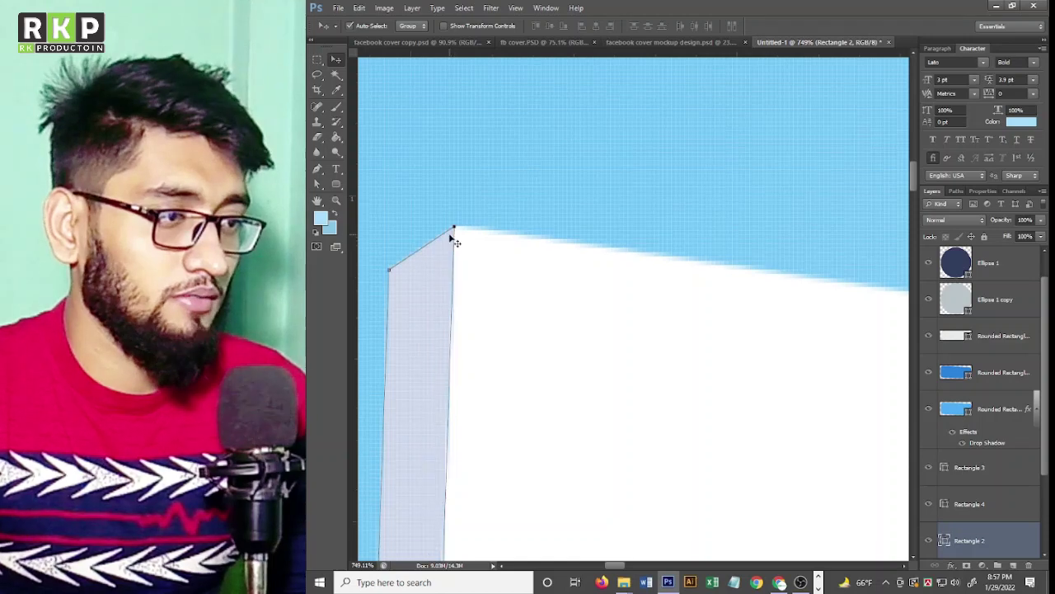
{"action": "left_click", "coordinate": [482, 202]}
Adjust the grey band's bottom-left and top-left corners to line up with the white card.
{"action": "scroll", "coordinate": [482, 203], "scroll_direction": "down", "scroll_amount": 5}
{"action": "scroll", "coordinate": [492, 231], "scroll_direction": "down", "scroll_amount": 2}
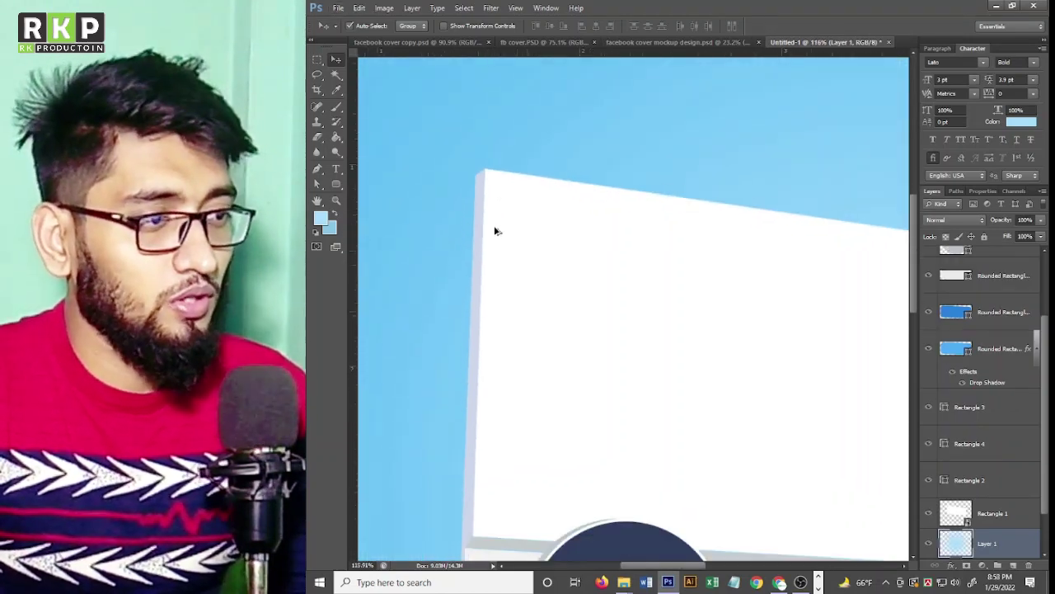
{"action": "scroll", "coordinate": [497, 239], "scroll_direction": "down", "scroll_amount": 3}
{"action": "scroll", "coordinate": [478, 330], "scroll_direction": "up", "scroll_amount": 2}
{"action": "scroll", "coordinate": [495, 349], "scroll_direction": "up", "scroll_amount": 1}
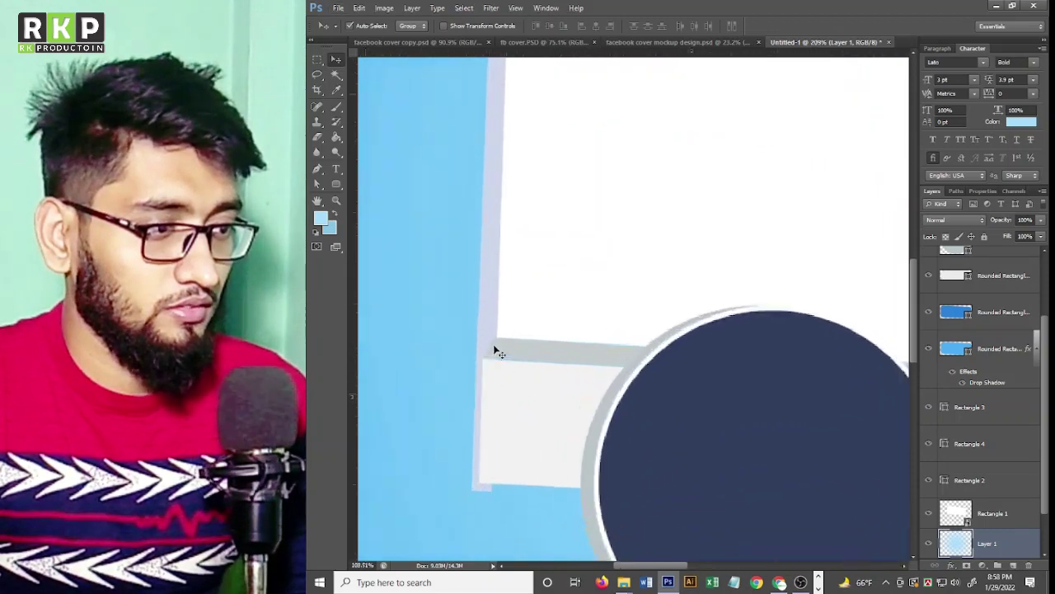
{"action": "scroll", "coordinate": [495, 349], "scroll_direction": "up", "scroll_amount": 1}
{"action": "scroll", "coordinate": [544, 369], "scroll_direction": "up", "scroll_amount": 1}
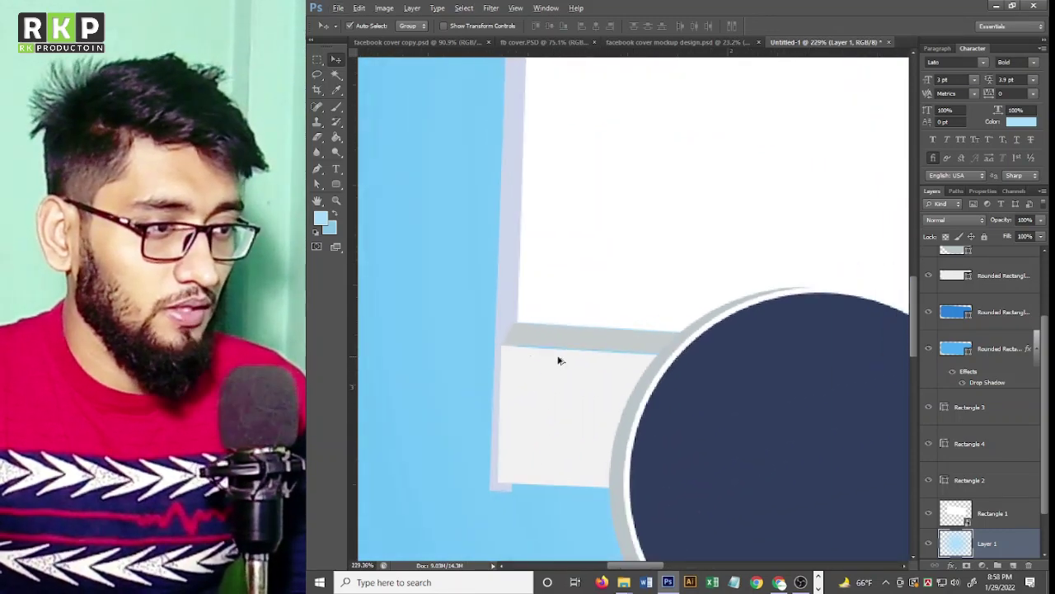
{"action": "scroll", "coordinate": [558, 358], "scroll_direction": "down", "scroll_amount": 2}
{"action": "scroll", "coordinate": [544, 332], "scroll_direction": "up", "scroll_amount": 1}
{"action": "scroll", "coordinate": [534, 317], "scroll_direction": "up", "scroll_amount": 1}
{"action": "left_click", "coordinate": [534, 317]}
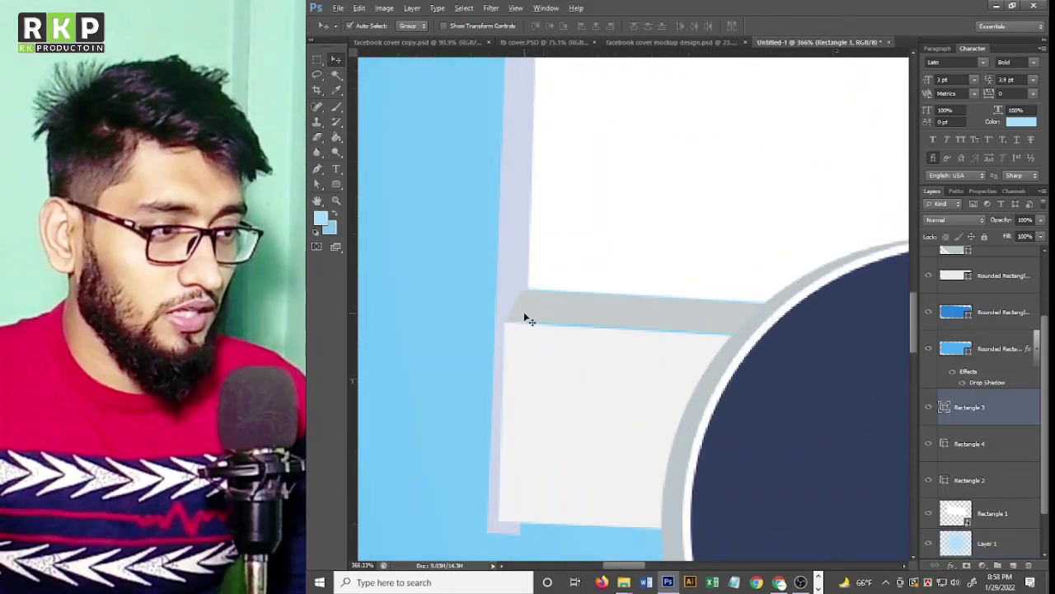
{"action": "scroll", "coordinate": [528, 316], "scroll_direction": "up", "scroll_amount": 2}
{"action": "left_click_drag", "start_coordinate": [448, 320], "coordinate": [443, 324]}
{"action": "scroll", "coordinate": [390, 322], "scroll_direction": "down", "scroll_amount": 3}
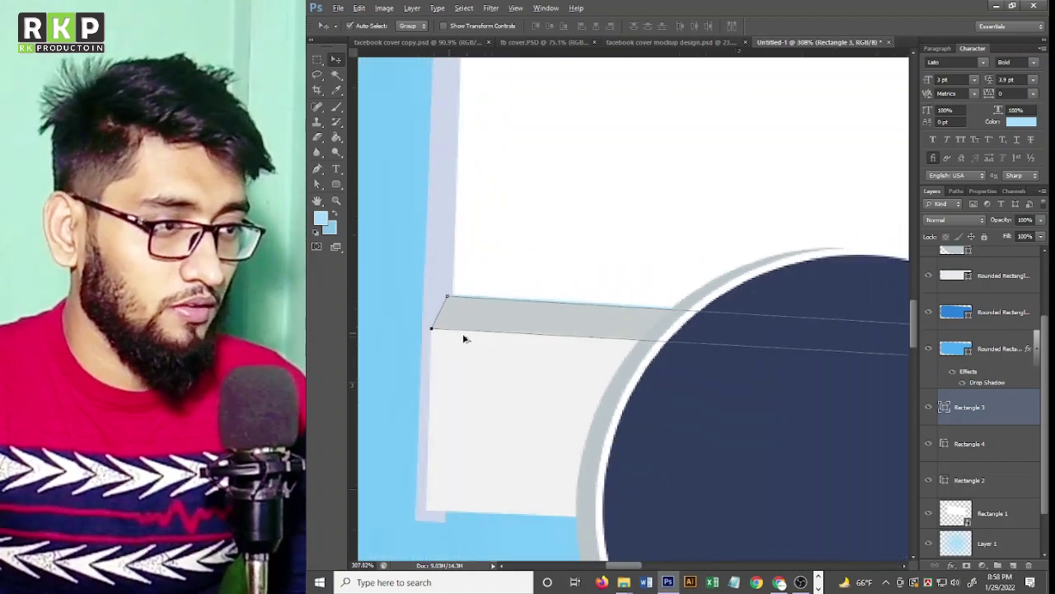
{"action": "scroll", "coordinate": [446, 311], "scroll_direction": "up", "scroll_amount": 2}
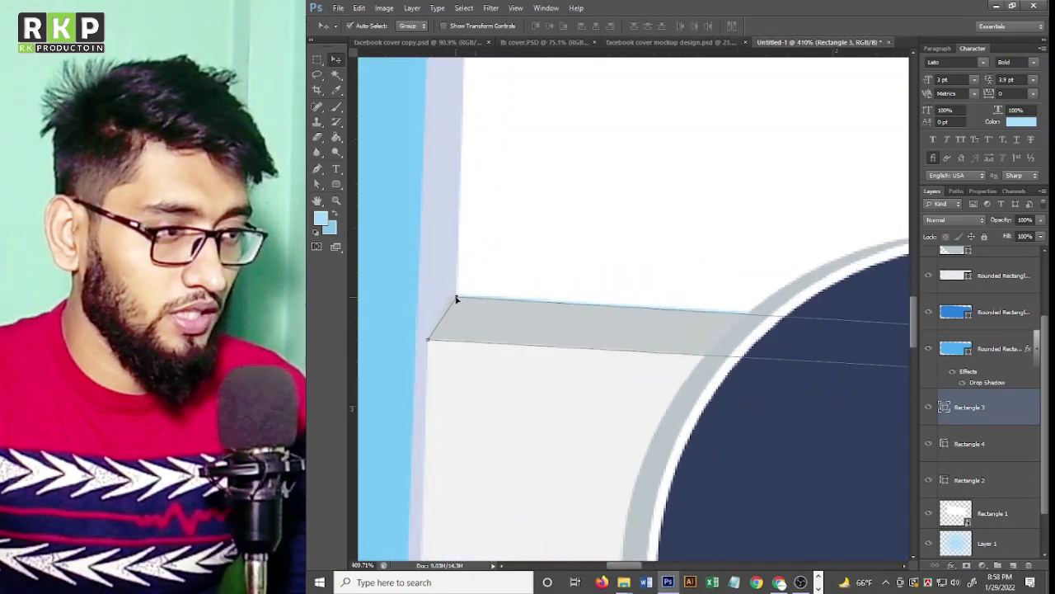
{"action": "left_click_drag", "start_coordinate": [456, 300], "coordinate": [457, 297]}
{"action": "left_click", "coordinate": [404, 293]}
Align the grey band's right corner with the card's right edge.
{"action": "scroll", "coordinate": [412, 314], "scroll_direction": "down", "scroll_amount": 1}
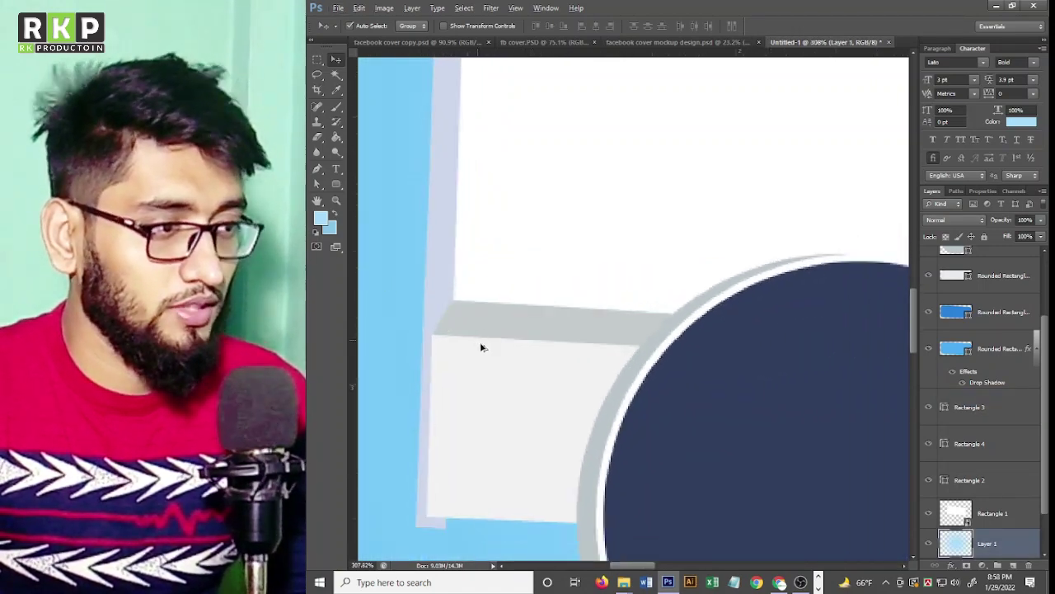
{"action": "scroll", "coordinate": [483, 346], "scroll_direction": "down", "scroll_amount": 2}
{"action": "scroll", "coordinate": [544, 373], "scroll_direction": "down", "scroll_amount": 1}
{"action": "scroll", "coordinate": [810, 393], "scroll_direction": "right", "scroll_amount": 1}
{"action": "scroll", "coordinate": [808, 382], "scroll_direction": "right", "scroll_amount": 4}
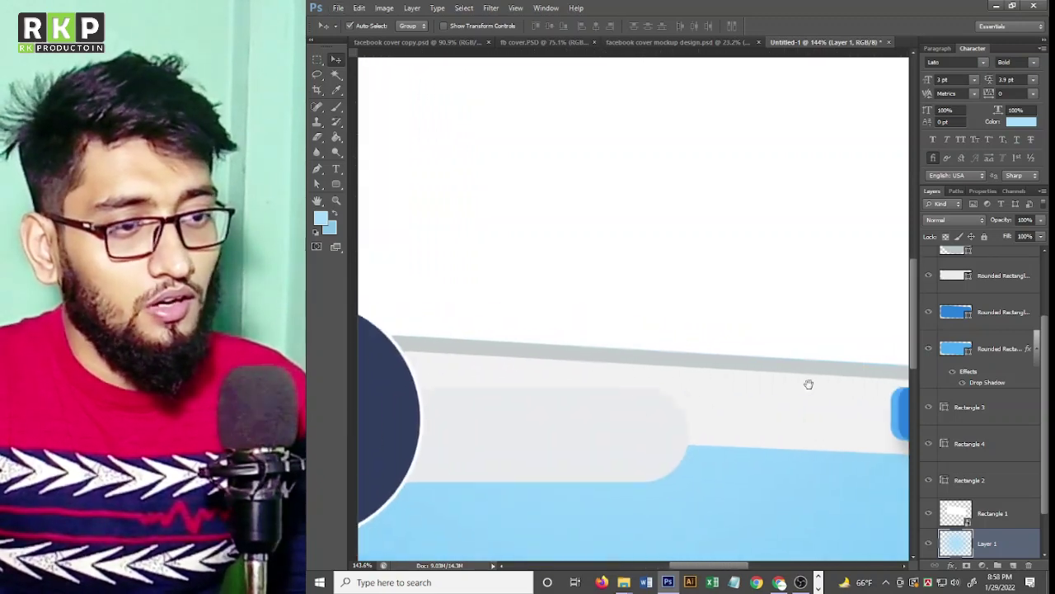
{"action": "scroll", "coordinate": [606, 386], "scroll_direction": "right", "scroll_amount": 3}
{"action": "scroll", "coordinate": [874, 392], "scroll_direction": "up", "scroll_amount": 1}
{"action": "scroll", "coordinate": [875, 393], "scroll_direction": "up", "scroll_amount": 2}
{"action": "scroll", "coordinate": [865, 400], "scroll_direction": "up", "scroll_amount": 2}
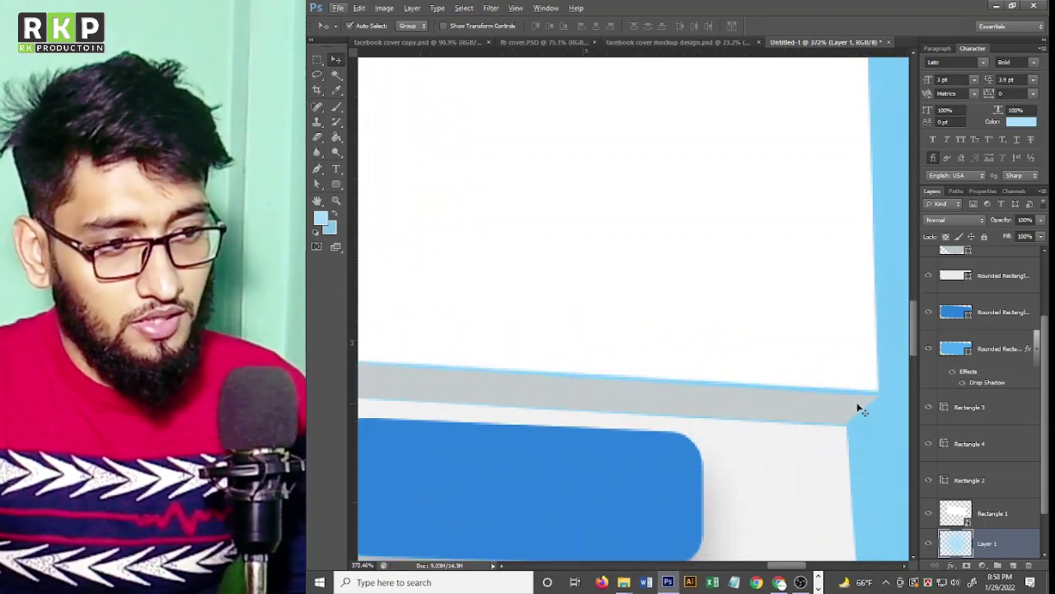
{"action": "left_click", "coordinate": [866, 403]}
{"action": "left_click_drag", "start_coordinate": [877, 391], "coordinate": [877, 389]}
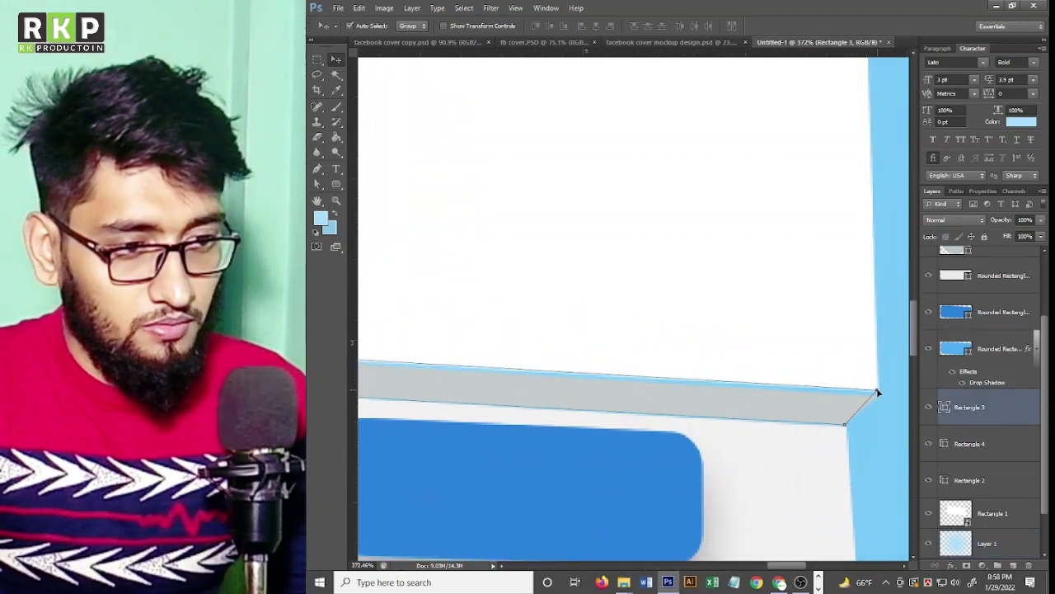
{"action": "left_click", "coordinate": [865, 433]}
Select the blue button's Rounded Rectangle 2 layer and bring up its layer effects list.
{"action": "scroll", "coordinate": [865, 433], "scroll_direction": "down", "scroll_amount": 3}
{"action": "scroll", "coordinate": [829, 421], "scroll_direction": "down", "scroll_amount": 1}
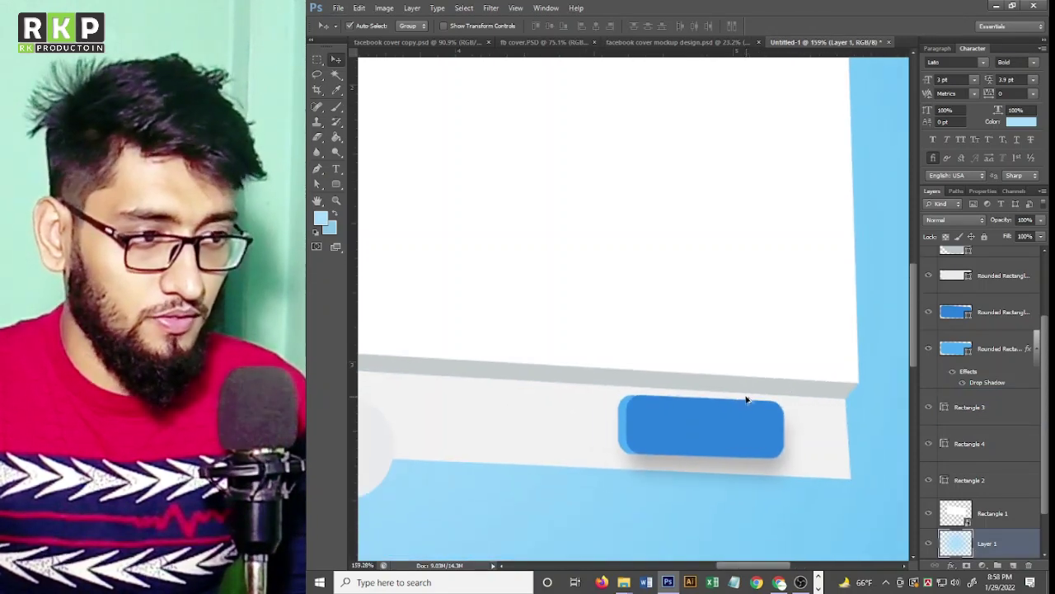
{"action": "scroll", "coordinate": [749, 401], "scroll_direction": "down", "scroll_amount": 2}
{"action": "scroll", "coordinate": [731, 401], "scroll_direction": "up", "scroll_amount": 1}
{"action": "scroll", "coordinate": [731, 470], "scroll_direction": "up", "scroll_amount": 2}
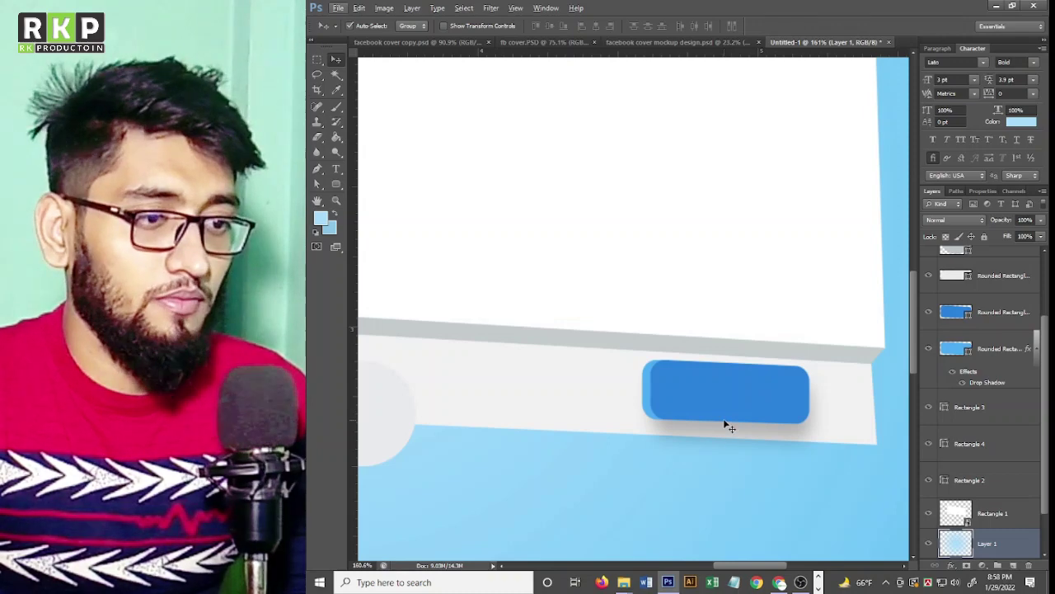
{"action": "scroll", "coordinate": [701, 421], "scroll_direction": "down", "scroll_amount": 1}
{"action": "left_click", "coordinate": [718, 372]}
{"action": "left_click", "coordinate": [946, 375]}
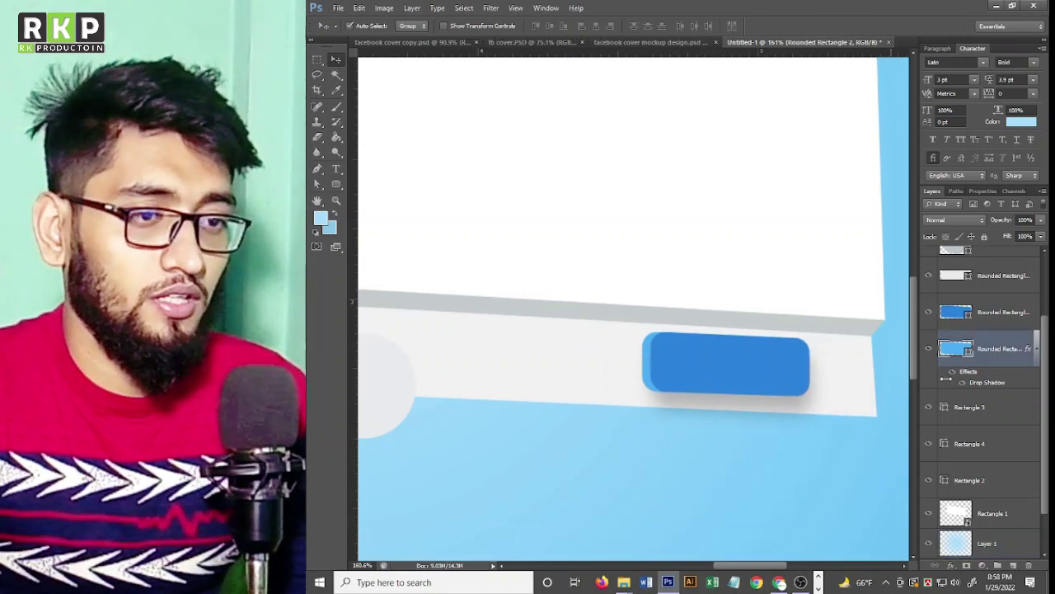
{"action": "left_click", "coordinate": [966, 567]}
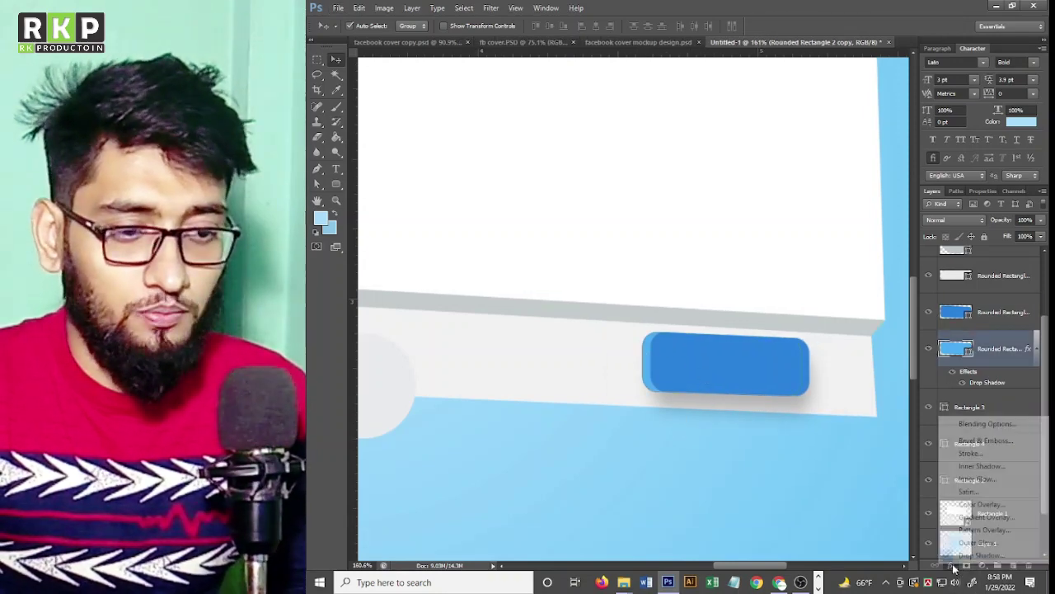
Give the Liked button a drop shadow in colour 515050, angle 113°, distance 7, size 9.
{"action": "left_click", "coordinate": [979, 555]}
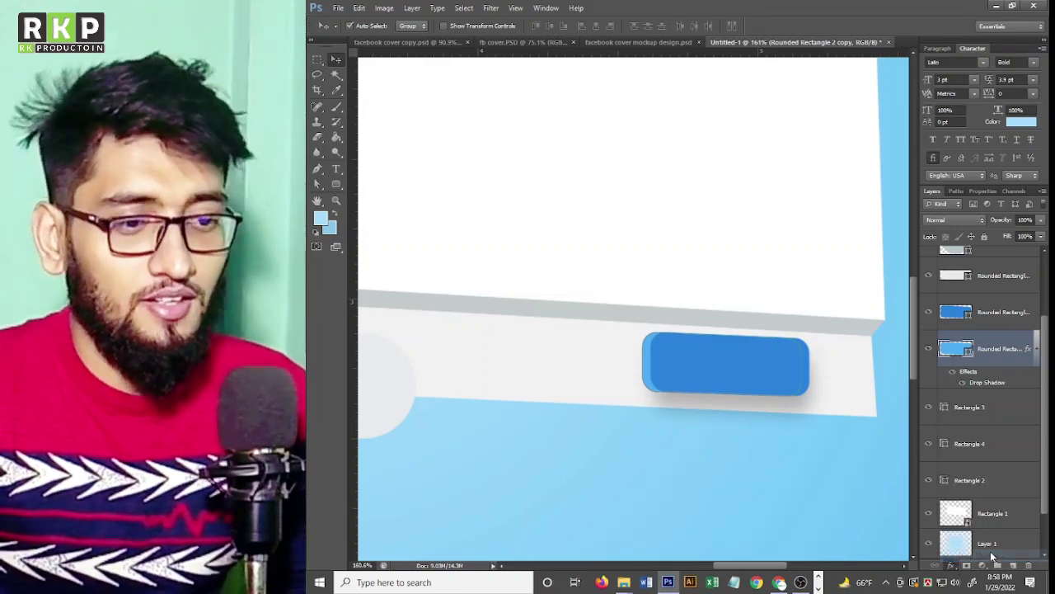
{"action": "left_click_drag", "start_coordinate": [780, 289], "coordinate": [548, 16]}
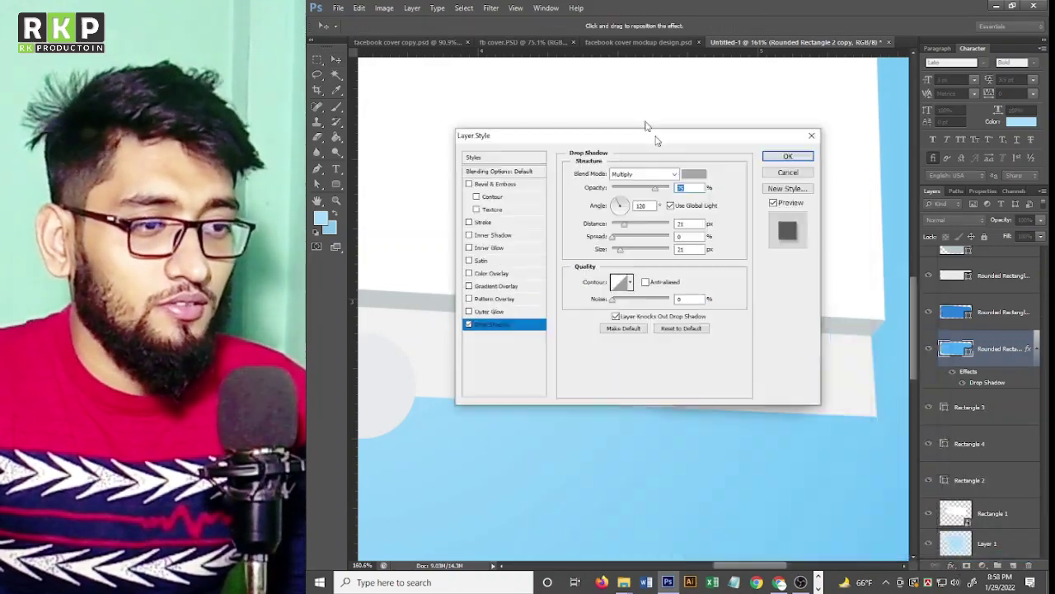
{"action": "left_click_drag", "start_coordinate": [507, 123], "coordinate": [514, 123]}
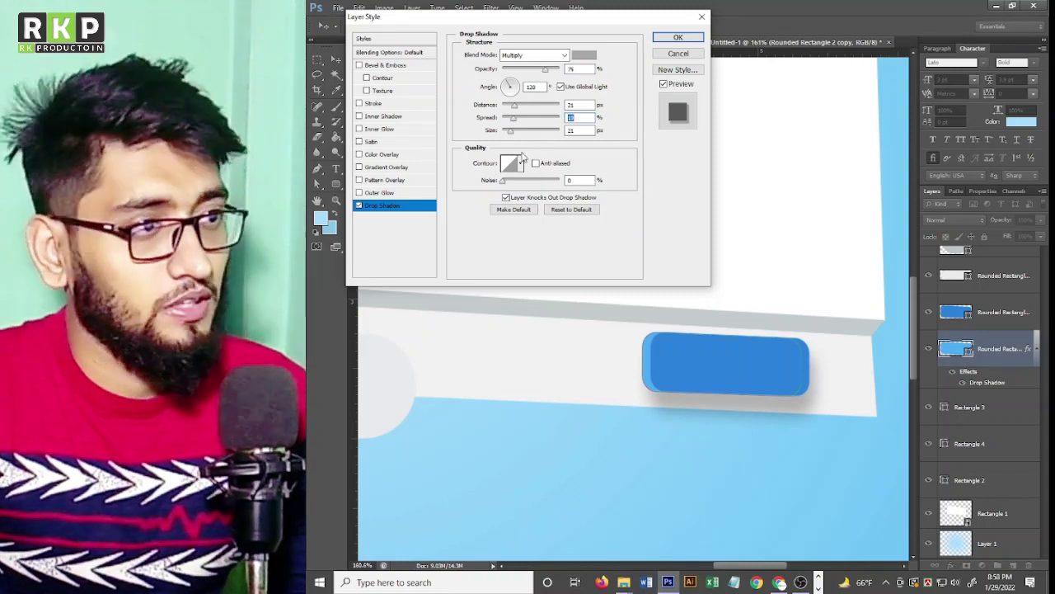
{"action": "left_click", "coordinate": [584, 56]}
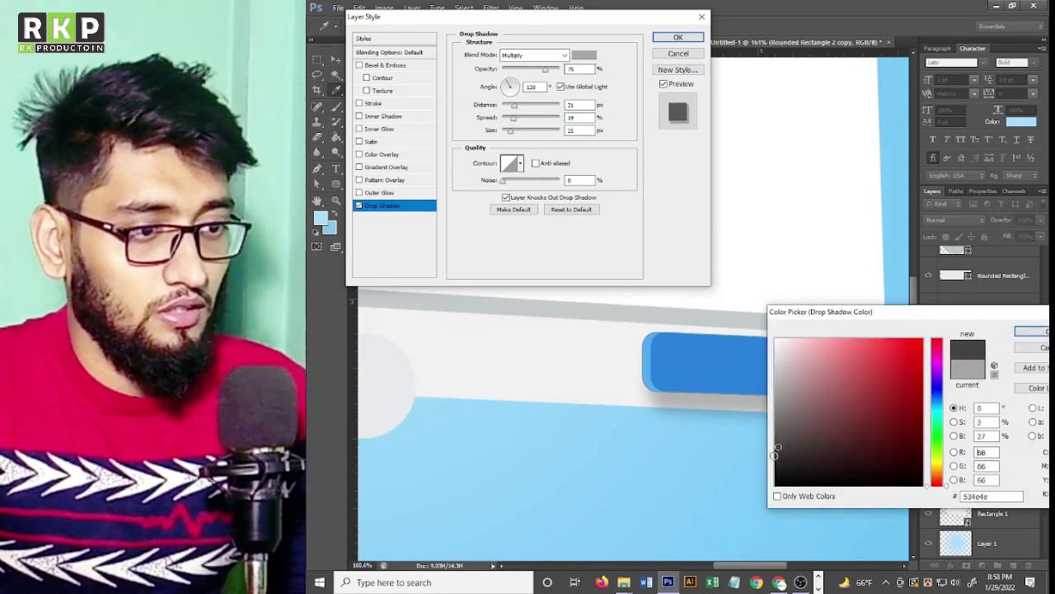
{"action": "mouse_move", "coordinate": [804, 432]}
{"action": "left_mouse_down"}
{"action": "mouse_move", "coordinate": [775, 457]}
{"action": "mouse_move", "coordinate": [776, 438]}
{"action": "left_mouse_up"}
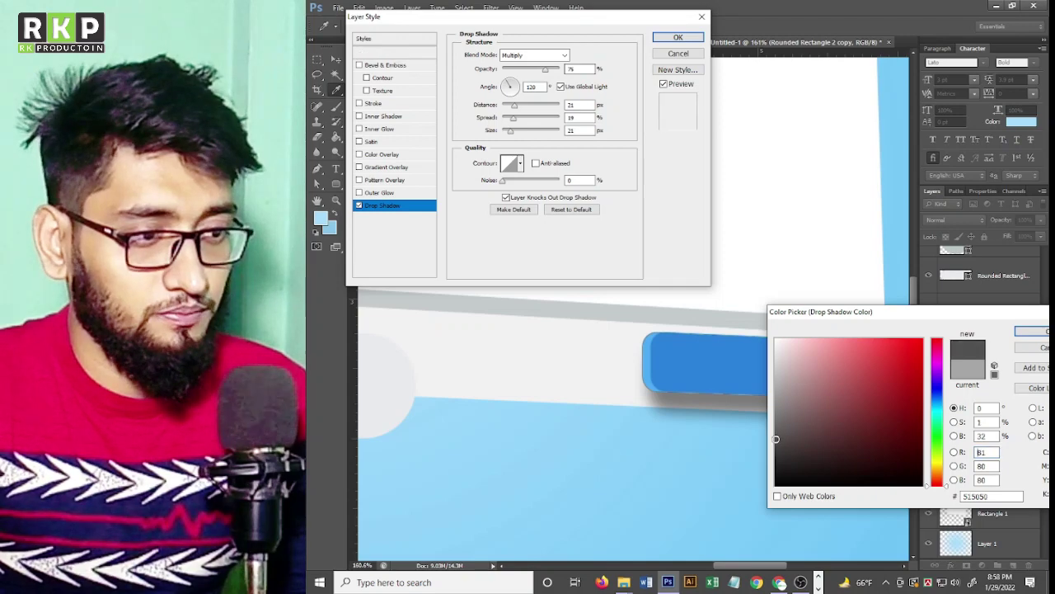
{"action": "left_click", "coordinate": [1041, 335]}
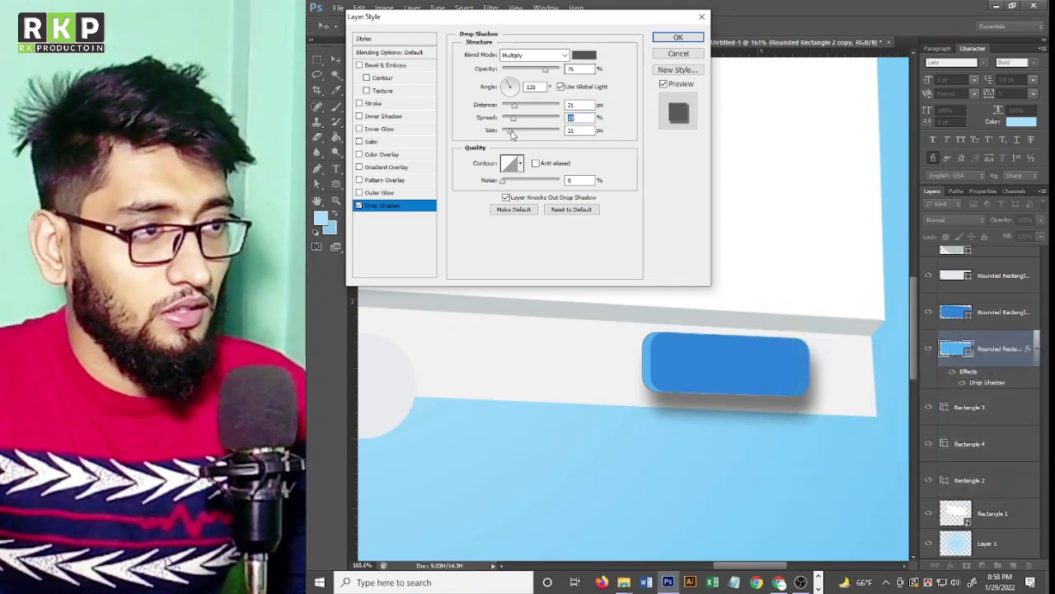
{"action": "left_click_drag", "start_coordinate": [510, 132], "coordinate": [511, 110]}
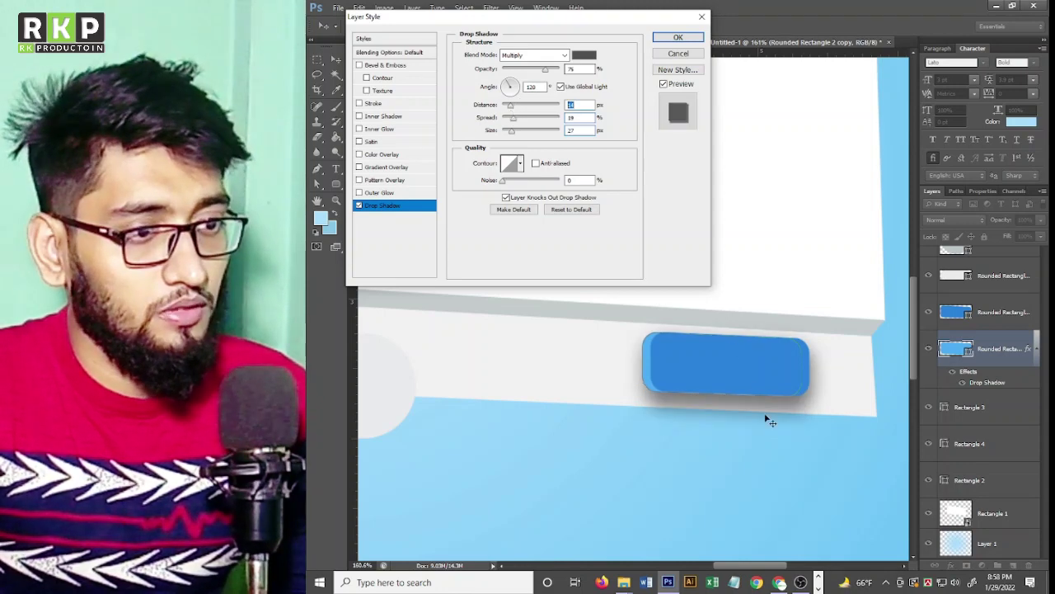
{"action": "left_click_drag", "start_coordinate": [769, 420], "coordinate": [770, 421]}
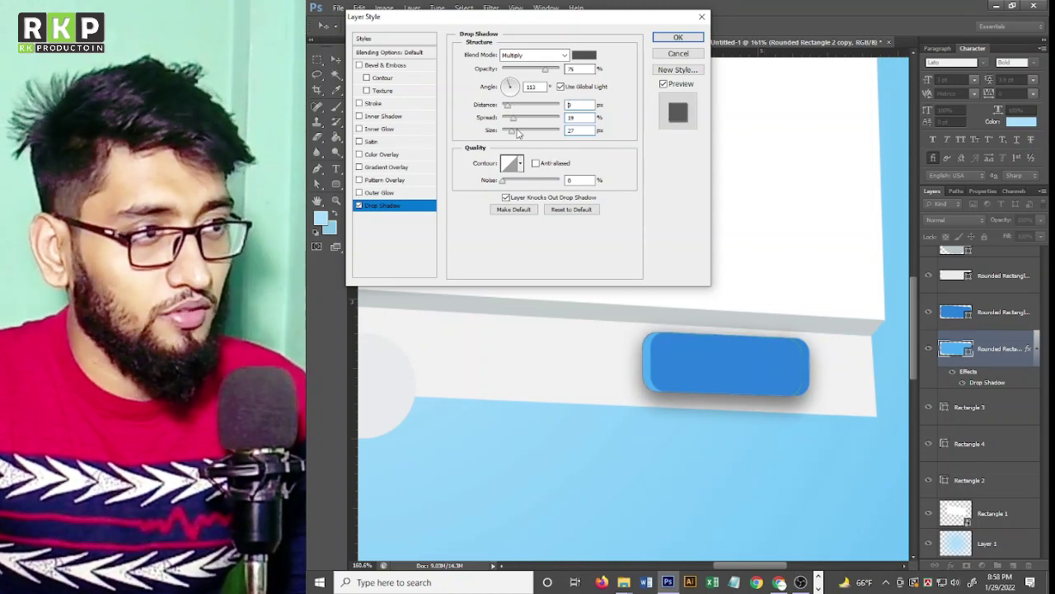
{"action": "mouse_move", "coordinate": [508, 137]}
{"action": "left_mouse_down"}
{"action": "mouse_move", "coordinate": [508, 108]}
{"action": "mouse_move", "coordinate": [510, 136]}
{"action": "left_mouse_up"}
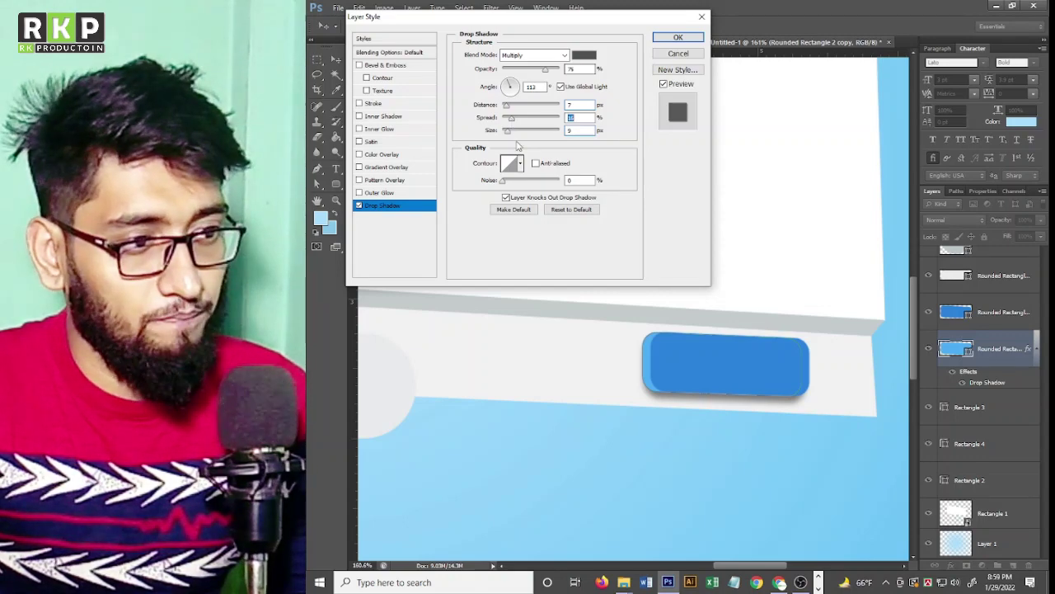
{"action": "left_click", "coordinate": [674, 37]}
Show the facebook-page reference layer to compare the rebuild against the original mockup.
{"action": "left_click", "coordinate": [645, 466]}
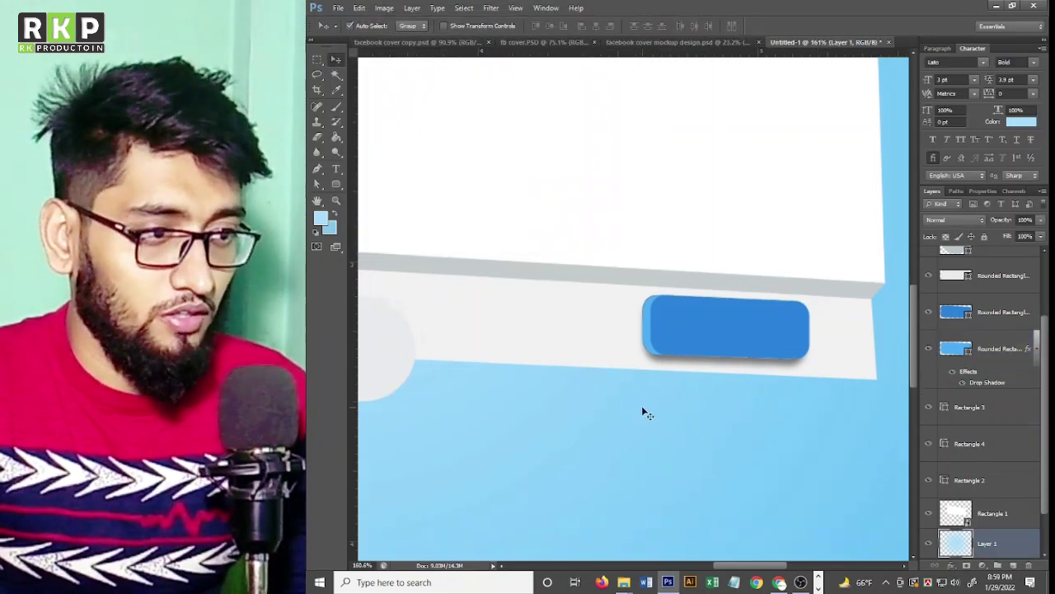
{"action": "scroll", "coordinate": [643, 408], "scroll_direction": "down", "scroll_amount": 2}
{"action": "scroll", "coordinate": [652, 396], "scroll_direction": "down", "scroll_amount": 2}
{"action": "scroll", "coordinate": [657, 381], "scroll_direction": "up", "scroll_amount": 2}
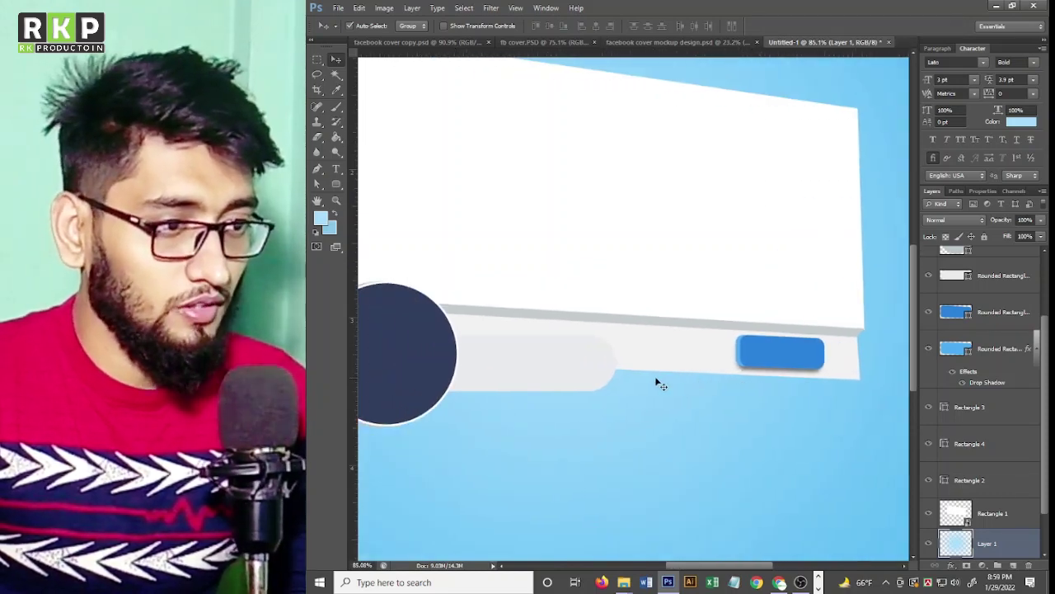
{"action": "scroll", "coordinate": [660, 381], "scroll_direction": "down", "scroll_amount": 1}
{"action": "scroll", "coordinate": [741, 365], "scroll_direction": "up", "scroll_amount": 1}
{"action": "scroll", "coordinate": [756, 360], "scroll_direction": "up", "scroll_amount": 2}
{"action": "scroll", "coordinate": [754, 365], "scroll_direction": "up", "scroll_amount": 1}
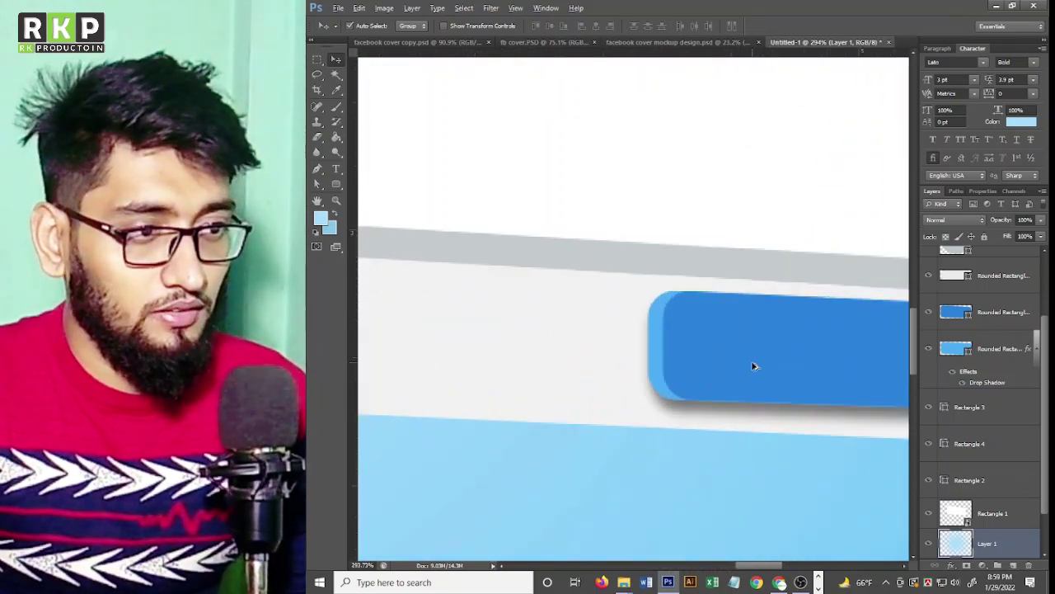
{"action": "scroll", "coordinate": [742, 347], "scroll_direction": "down", "scroll_amount": 2}
{"action": "scroll", "coordinate": [740, 344], "scroll_direction": "down", "scroll_amount": 1}
{"action": "scroll", "coordinate": [676, 339], "scroll_direction": "down", "scroll_amount": 2}
{"action": "scroll", "coordinate": [996, 367], "scroll_direction": "up", "scroll_amount": 3}
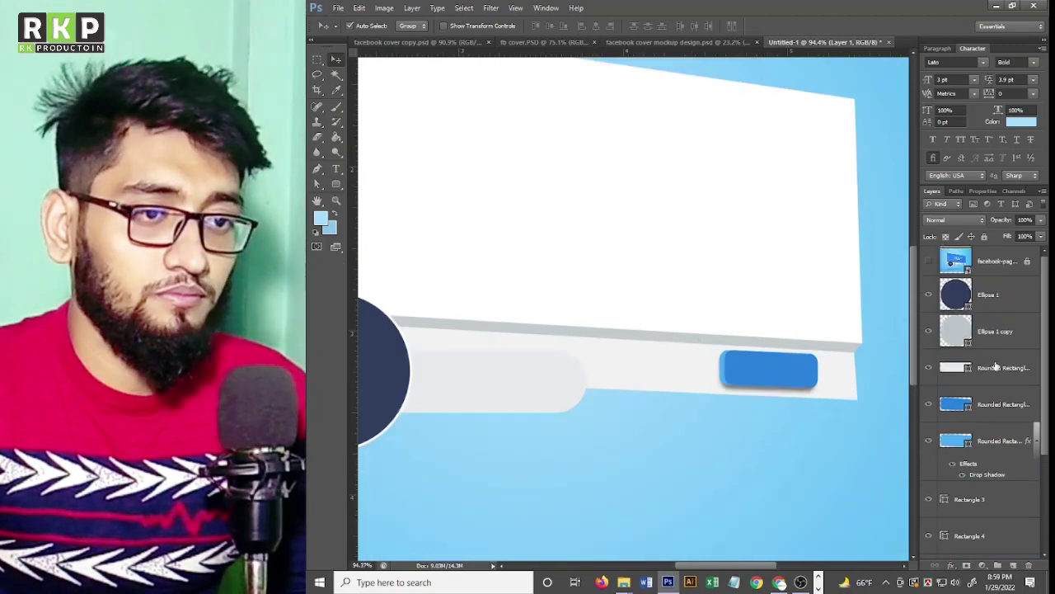
{"action": "left_click", "coordinate": [928, 262]}
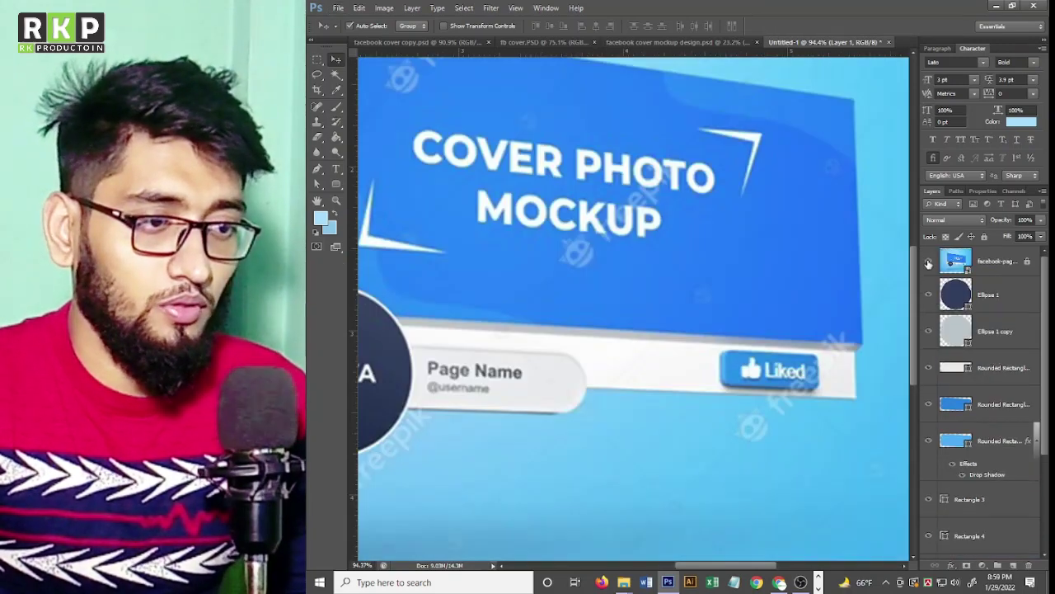
{"action": "scroll", "coordinate": [745, 262], "scroll_direction": "down", "scroll_amount": 2}
{"action": "scroll", "coordinate": [525, 261], "scroll_direction": "down", "scroll_amount": 1}
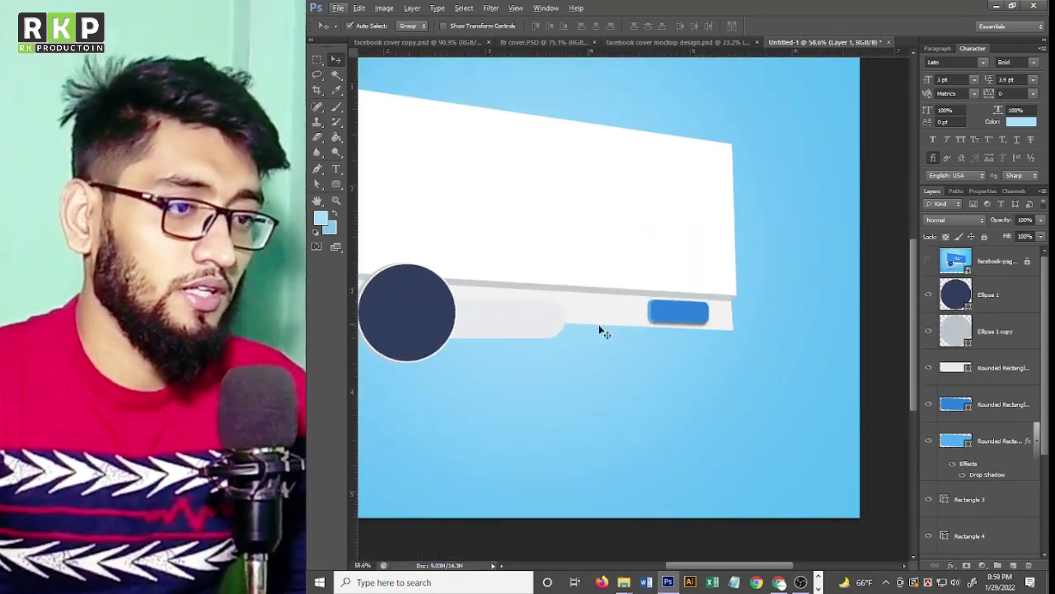
{"action": "scroll", "coordinate": [703, 313], "scroll_direction": "up", "scroll_amount": 1}
{"action": "scroll", "coordinate": [709, 316], "scroll_direction": "up", "scroll_amount": 1}
Nudge the grey ring (Ellipse 1 copy) behind the logo circle slightly into place.
{"action": "left_click", "coordinate": [716, 318]}
{"action": "scroll", "coordinate": [601, 374], "scroll_direction": "down", "scroll_amount": 1}
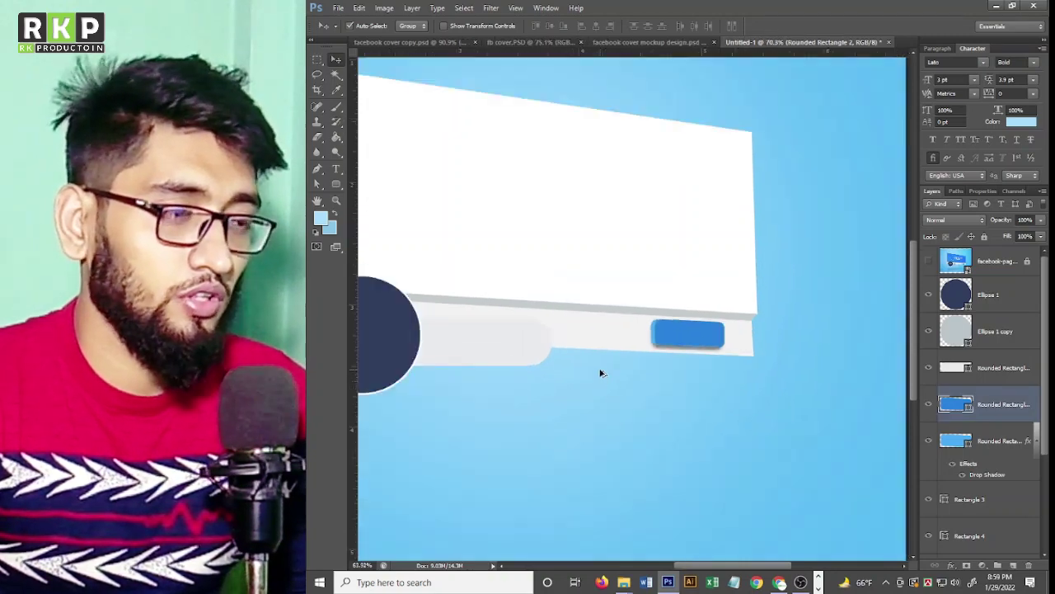
{"action": "scroll", "coordinate": [600, 373], "scroll_direction": "down", "scroll_amount": 2}
{"action": "scroll", "coordinate": [497, 293], "scroll_direction": "up", "scroll_amount": 2}
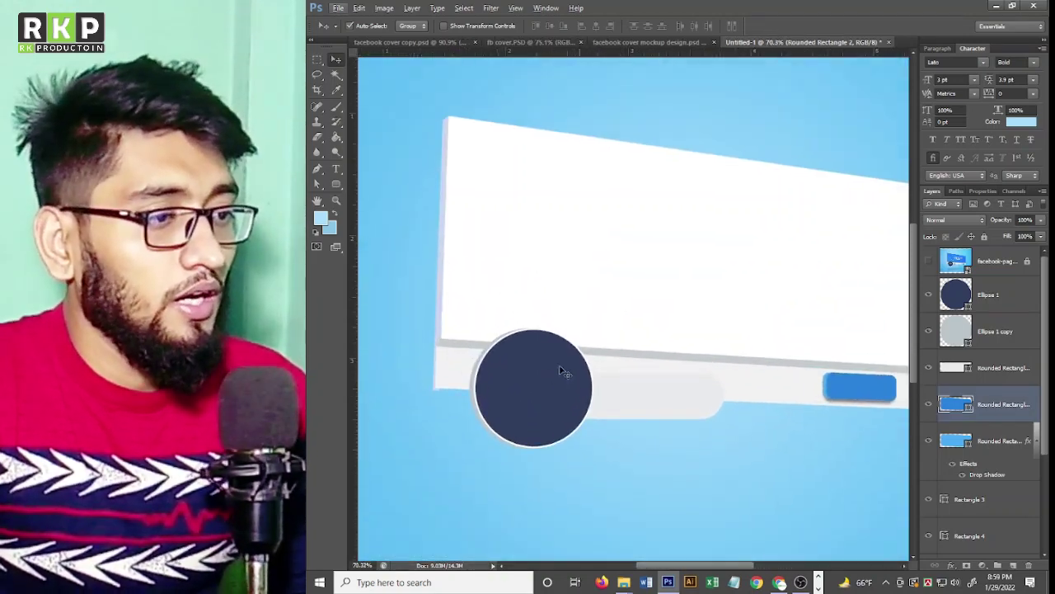
{"action": "scroll", "coordinate": [561, 371], "scroll_direction": "up", "scroll_amount": 2}
{"action": "scroll", "coordinate": [501, 407], "scroll_direction": "up", "scroll_amount": 2}
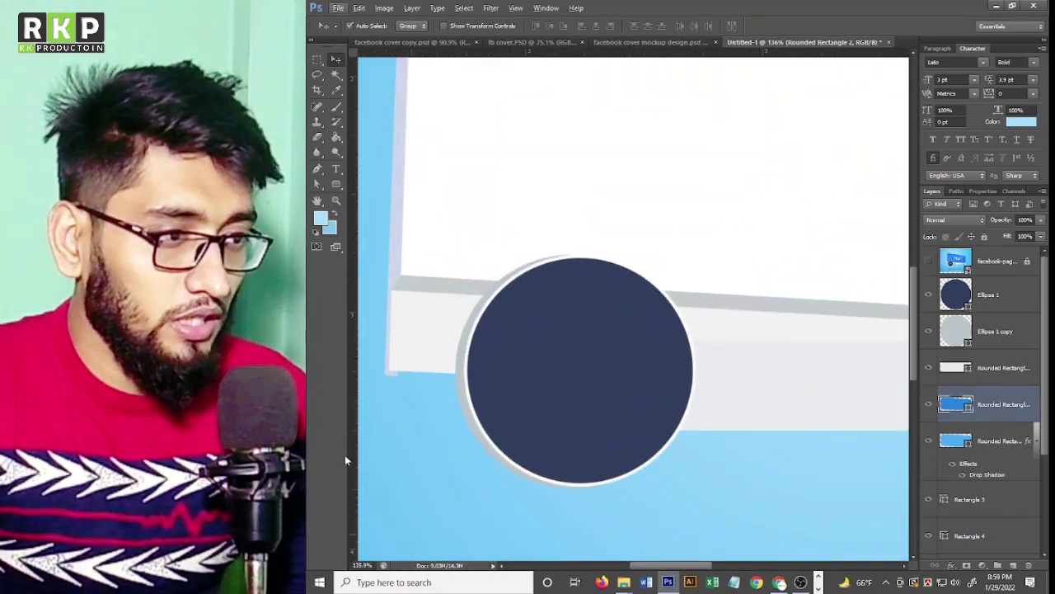
{"action": "scroll", "coordinate": [454, 353], "scroll_direction": "up", "scroll_amount": 1}
{"action": "left_click_drag", "start_coordinate": [468, 436], "coordinate": [462, 431]}
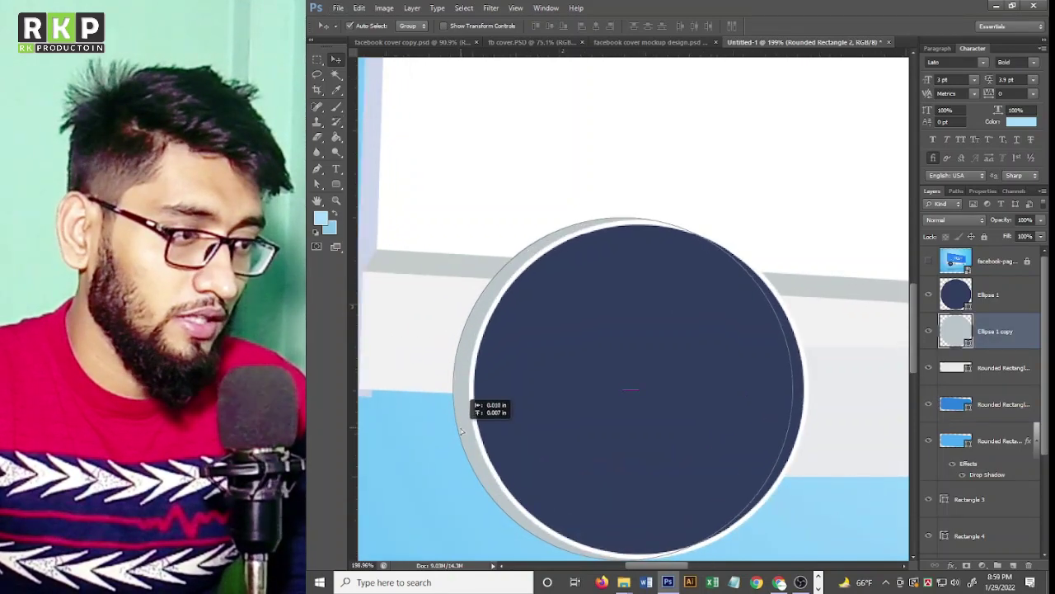
{"action": "left_click", "coordinate": [409, 413]}
{"action": "scroll", "coordinate": [418, 393], "scroll_direction": "down", "scroll_amount": 2}
{"action": "scroll", "coordinate": [402, 402], "scroll_direction": "down", "scroll_amount": 1}
{"action": "scroll", "coordinate": [401, 402], "scroll_direction": "up", "scroll_amount": 2}
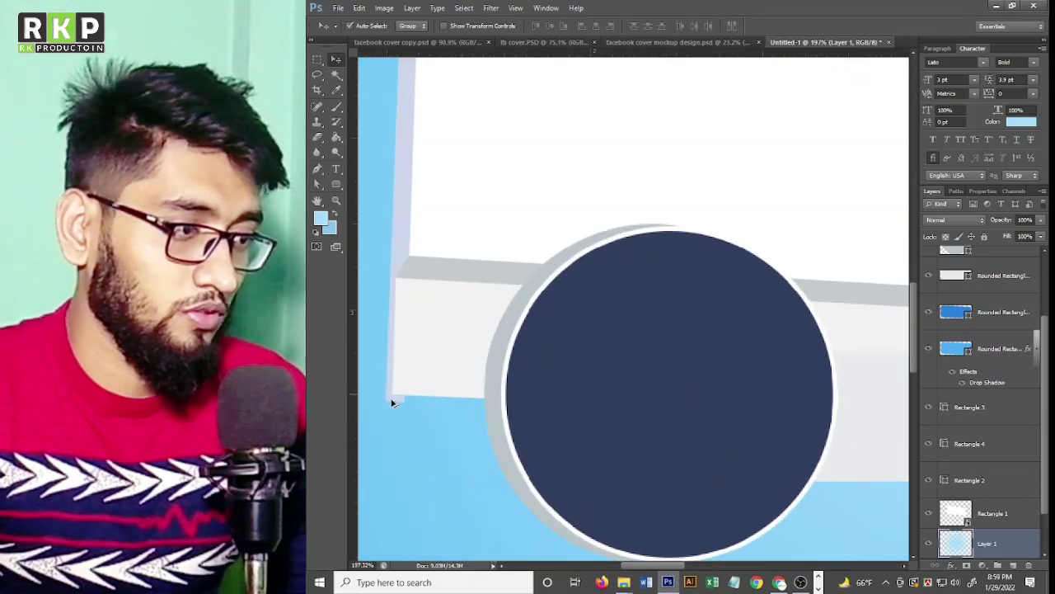
{"action": "scroll", "coordinate": [383, 391], "scroll_direction": "up", "scroll_amount": 1}
{"action": "scroll", "coordinate": [387, 386], "scroll_direction": "up", "scroll_amount": 1}
Select the bar's thin left edge strip and toggle the reference mockup to check alignment.
{"action": "left_click", "coordinate": [399, 371]}
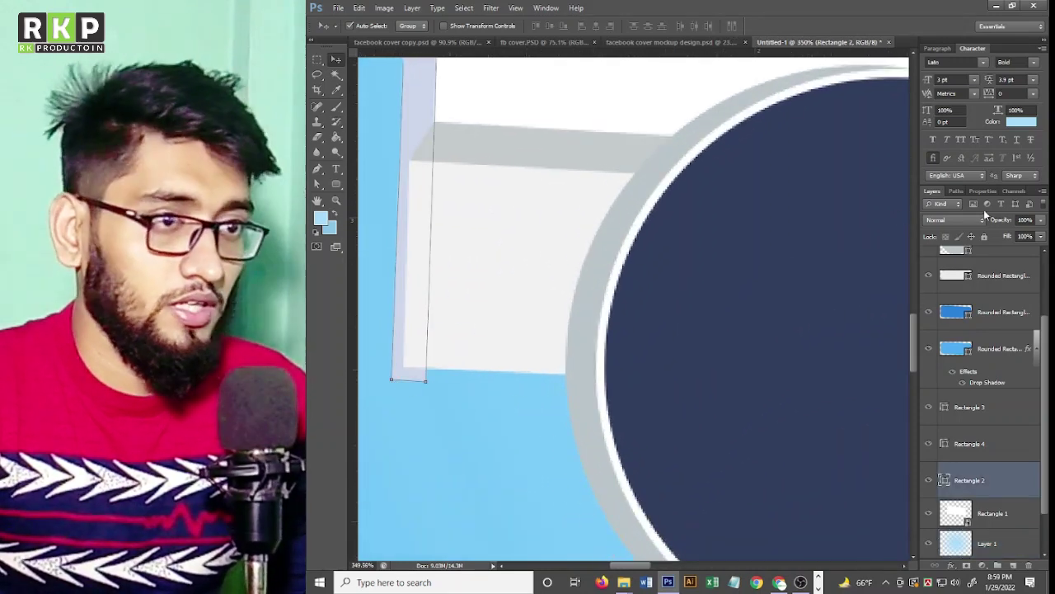
{"action": "scroll", "coordinate": [988, 283], "scroll_direction": "up", "scroll_amount": 2}
{"action": "left_click", "coordinate": [989, 262]}
{"action": "left_click", "coordinate": [929, 261]}
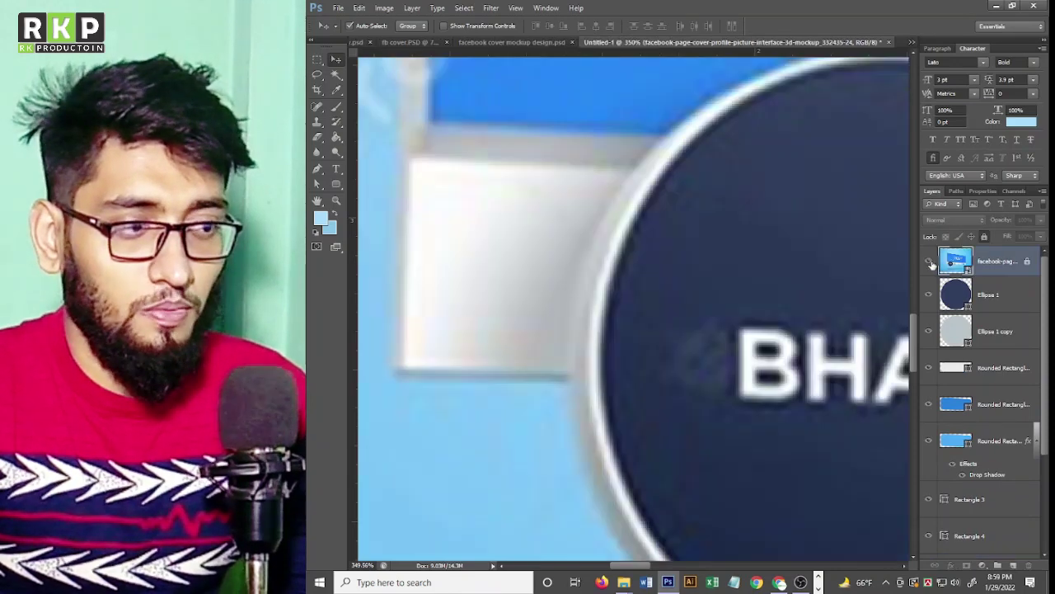
{"action": "left_click", "coordinate": [929, 261]}
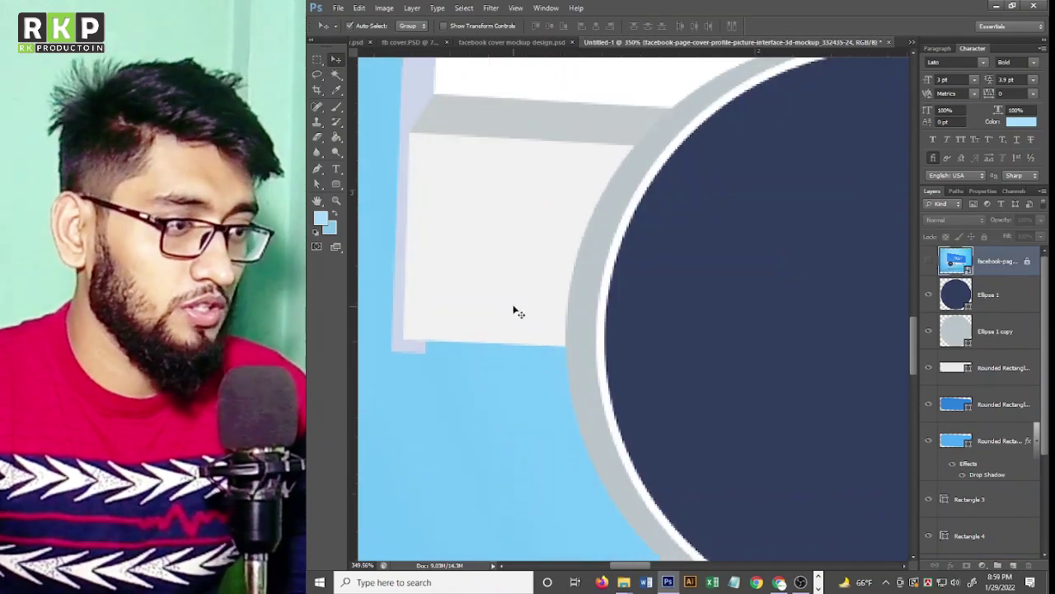
{"action": "scroll", "coordinate": [516, 308], "scroll_direction": "down", "scroll_amount": 2}
{"action": "scroll", "coordinate": [541, 297], "scroll_direction": "up", "scroll_amount": 1}
{"action": "scroll", "coordinate": [431, 295], "scroll_direction": "up", "scroll_amount": 1}
{"action": "scroll", "coordinate": [478, 313], "scroll_direction": "up", "scroll_amount": 1}
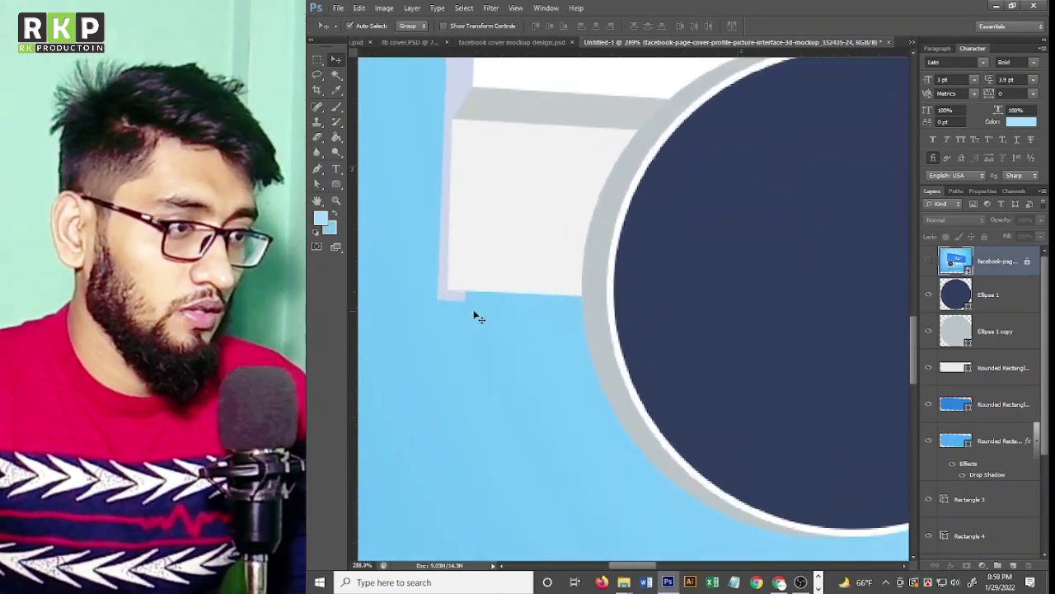
{"action": "scroll", "coordinate": [483, 306], "scroll_direction": "down", "scroll_amount": 2}
{"action": "scroll", "coordinate": [485, 309], "scroll_direction": "down", "scroll_amount": 2}
{"action": "scroll", "coordinate": [487, 309], "scroll_direction": "down", "scroll_amount": 2}
{"action": "scroll", "coordinate": [632, 344], "scroll_direction": "down", "scroll_amount": 1}
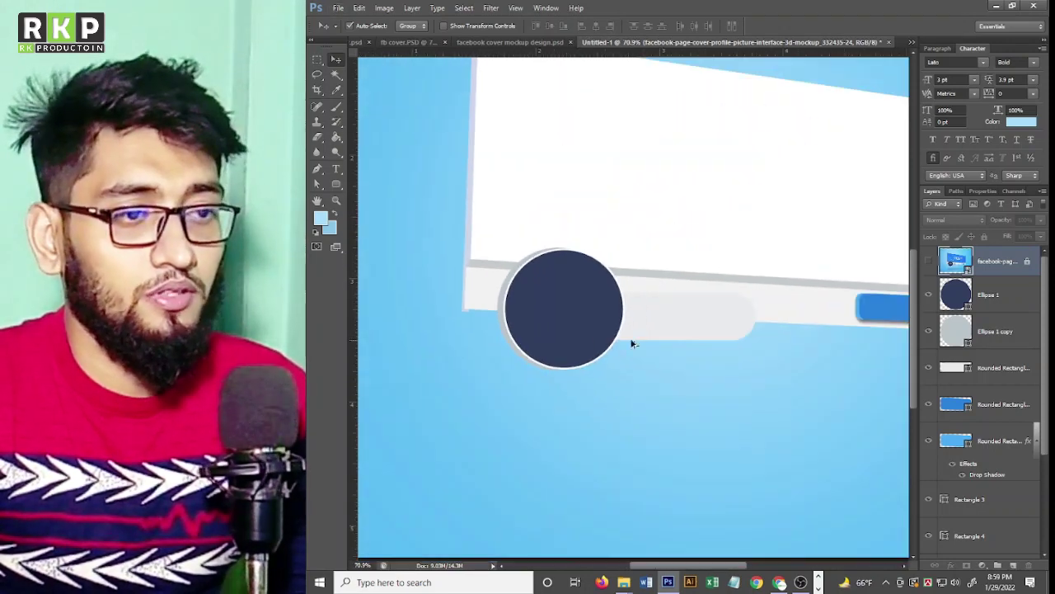
{"action": "left_click", "coordinate": [929, 262]}
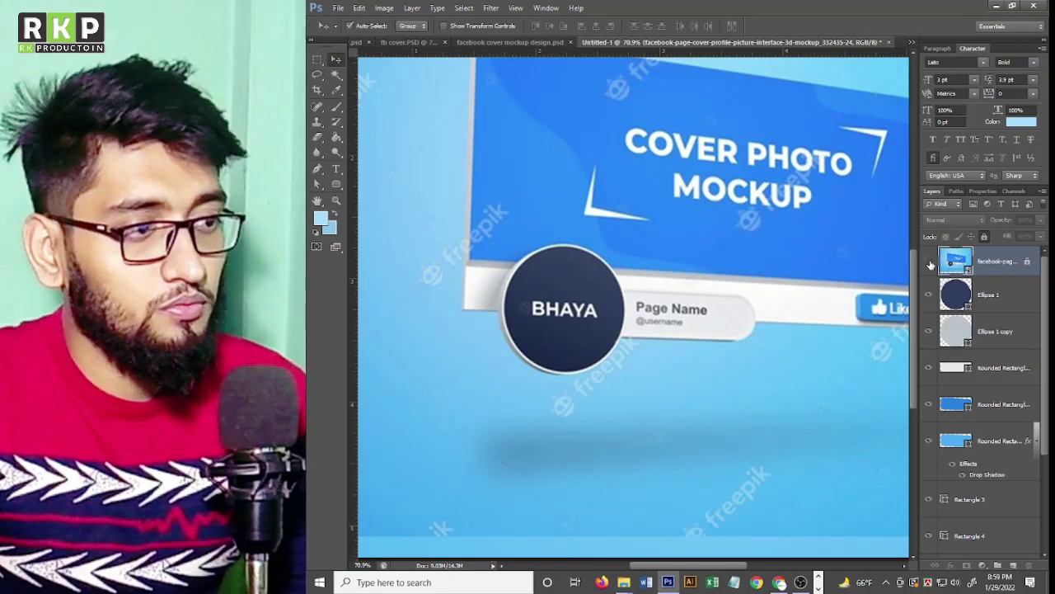
{"action": "left_click", "coordinate": [929, 263]}
{"action": "left_click", "coordinate": [929, 262]}
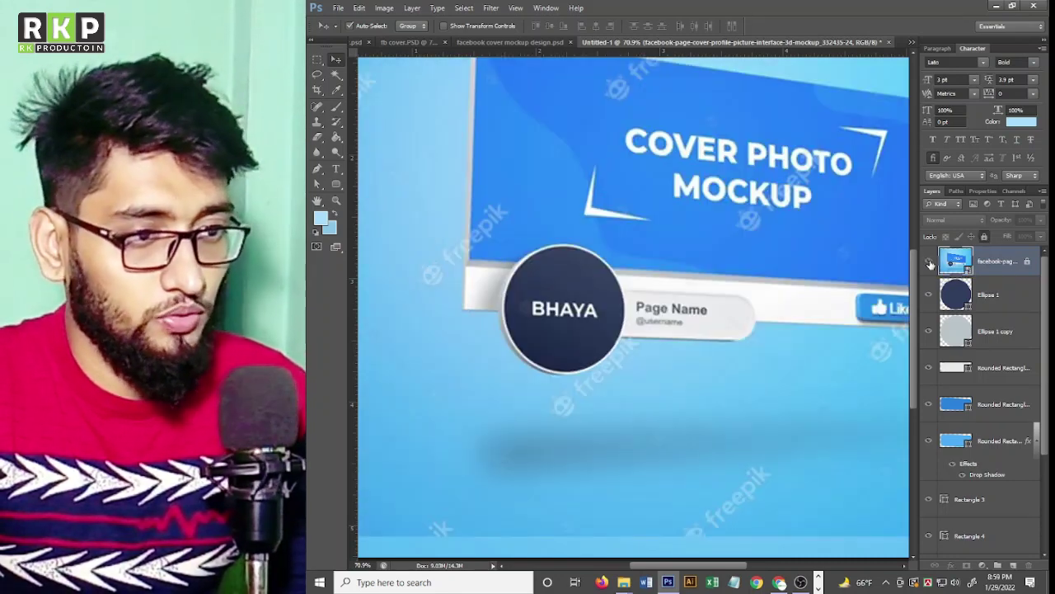
{"action": "left_click", "coordinate": [929, 262]}
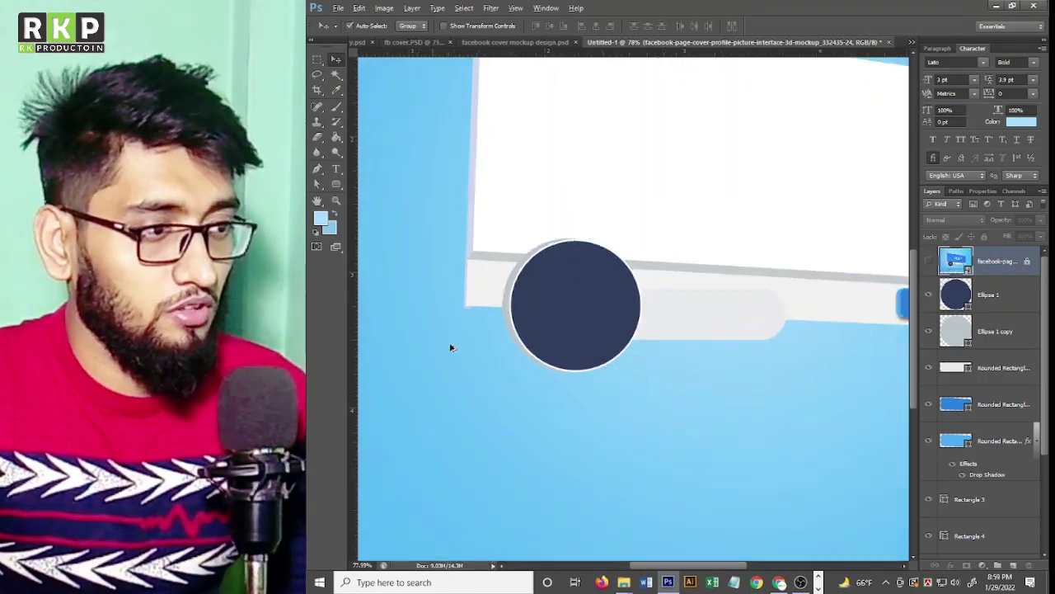
{"action": "scroll", "coordinate": [456, 334], "scroll_direction": "up", "scroll_amount": 3}
{"action": "scroll", "coordinate": [486, 285], "scroll_direction": "up", "scroll_amount": 1}
Move the name bar's left end piece (Rectangle 4) into line with the bar.
{"action": "left_click", "coordinate": [459, 297]}
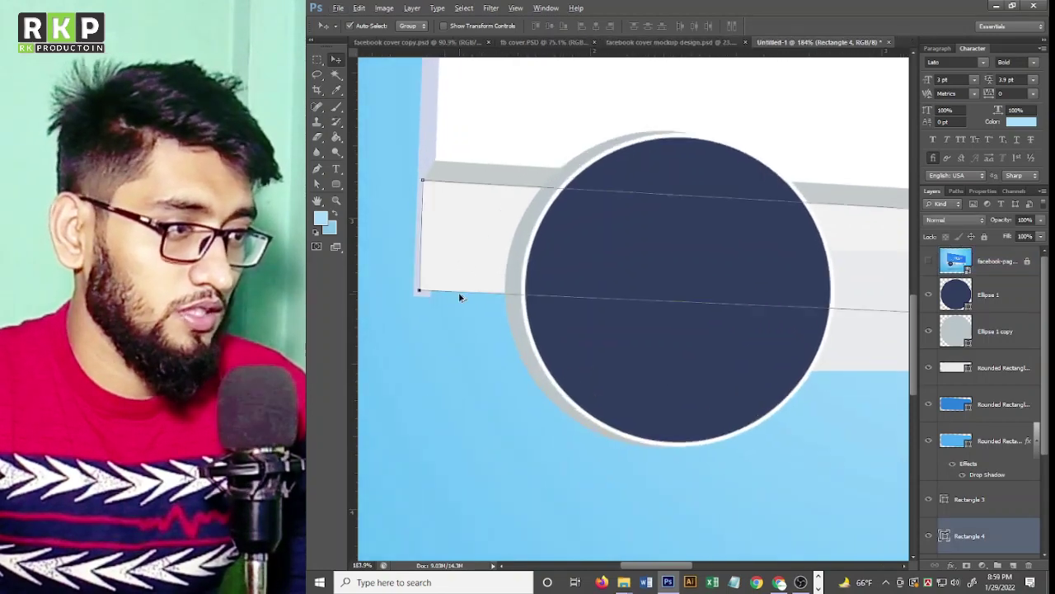
{"action": "scroll", "coordinate": [458, 289], "scroll_direction": "up", "scroll_amount": 3}
{"action": "left_click_drag", "start_coordinate": [454, 283], "coordinate": [451, 295]}
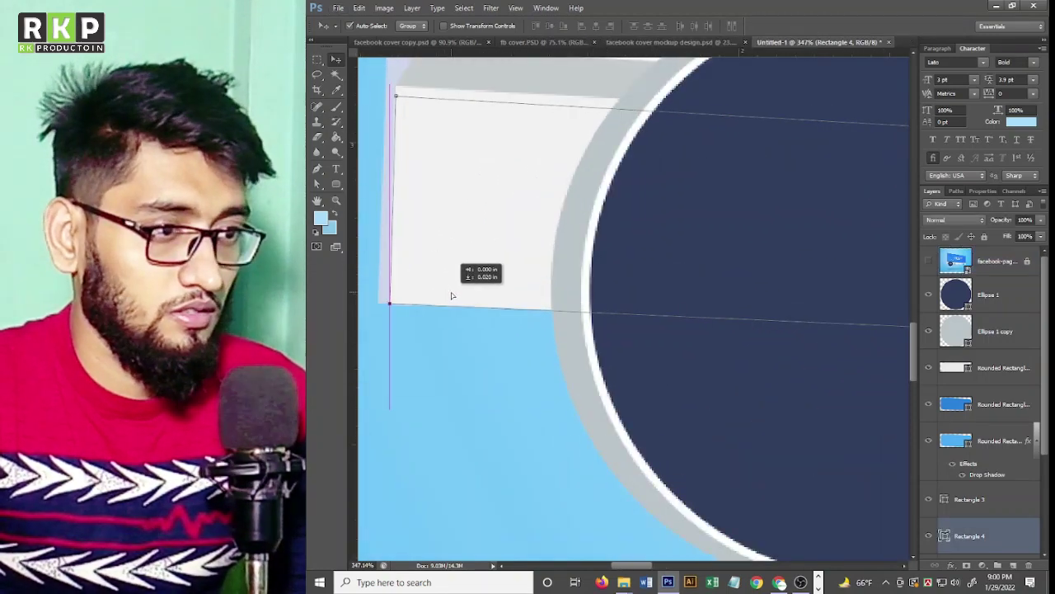
Duplicate the left end piece and fill the copy light grey c9c3c3.
{"action": "key", "text": "ctrl+j"}
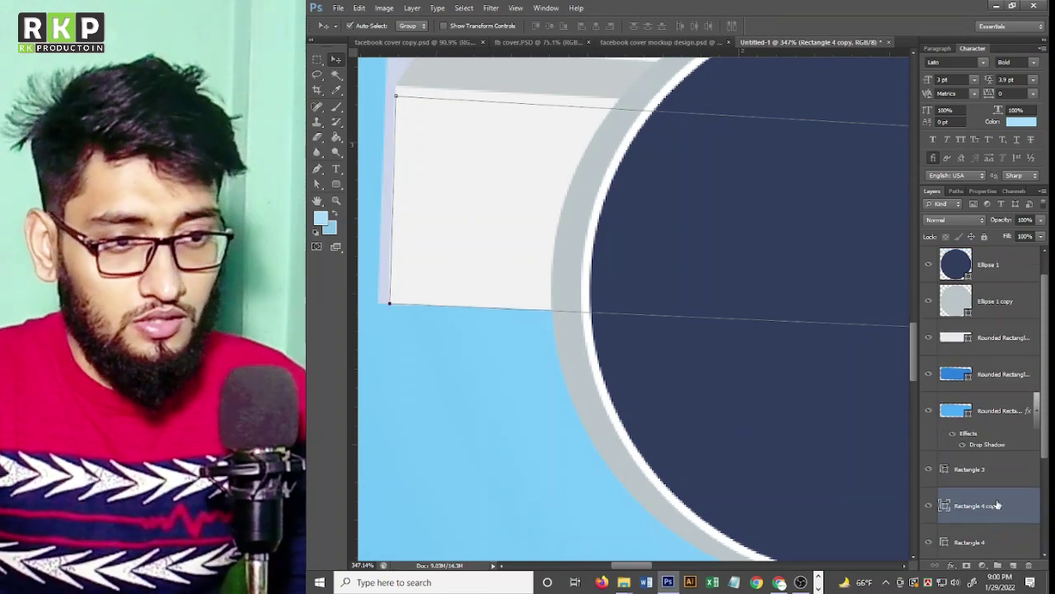
{"action": "double_click", "coordinate": [945, 540]}
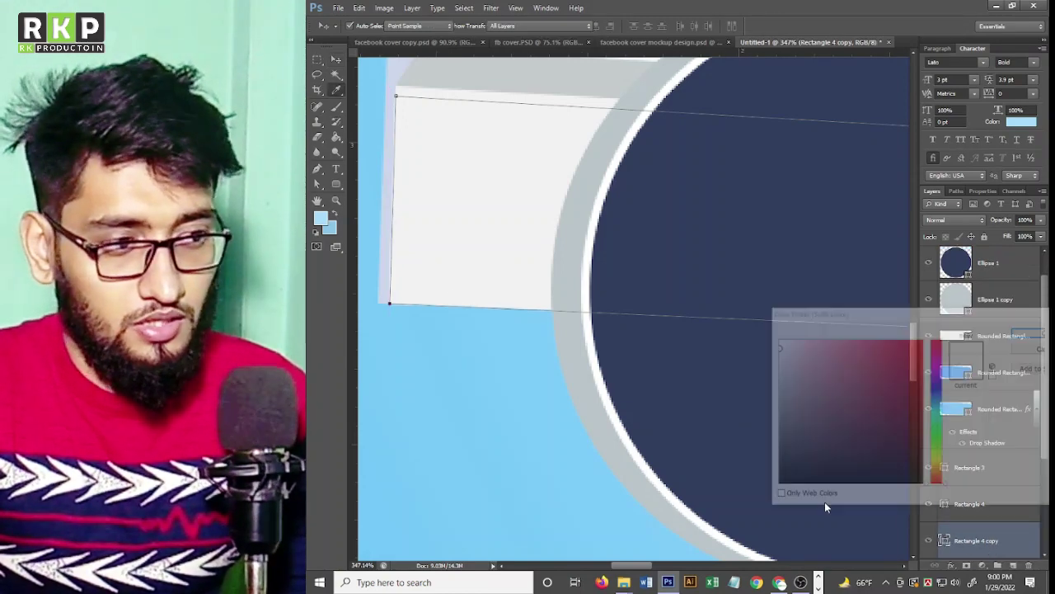
{"action": "left_click", "coordinate": [569, 329]}
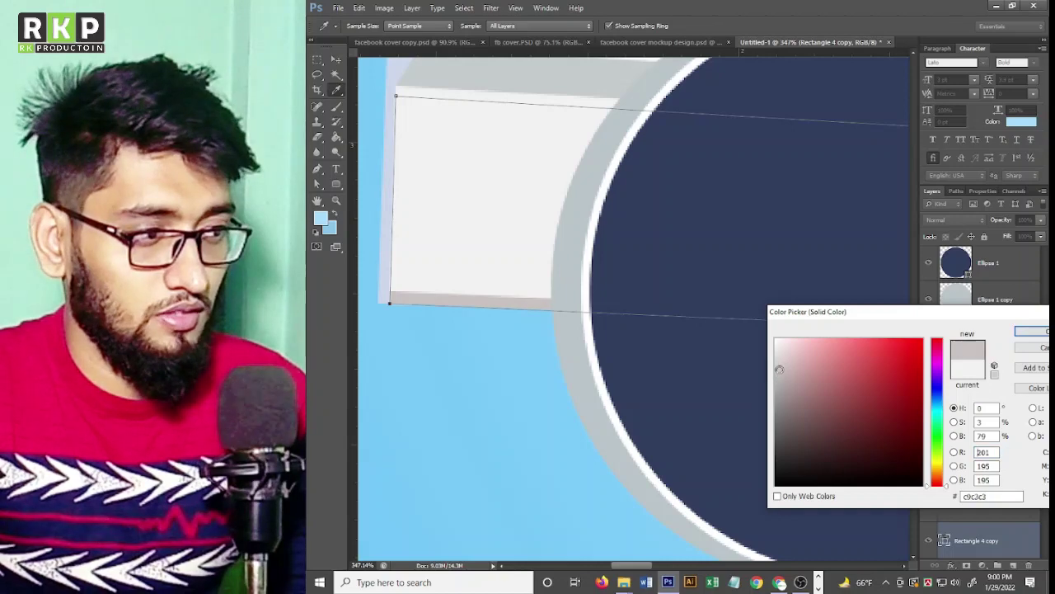
{"action": "left_click", "coordinate": [1020, 332]}
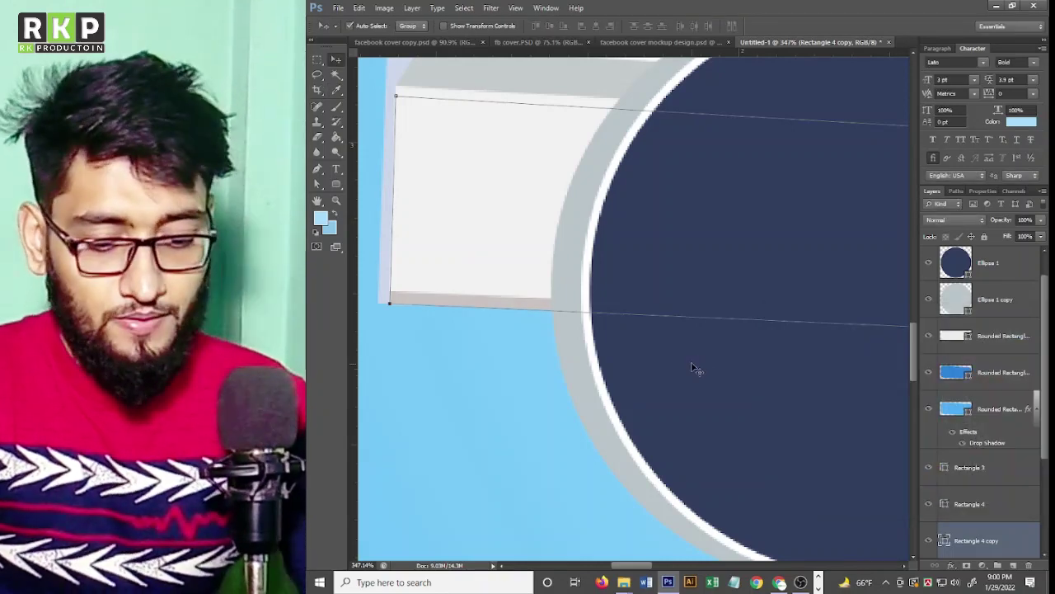
Compare the cover against the reference Facebook image and zoom in on the card corner.
{"action": "key", "text": "v"}
{"action": "left_click", "coordinate": [494, 359]}
{"action": "scroll", "coordinate": [474, 334], "scroll_direction": "down", "scroll_amount": 2}
{"action": "scroll", "coordinate": [470, 330], "scroll_direction": "down", "scroll_amount": 2}
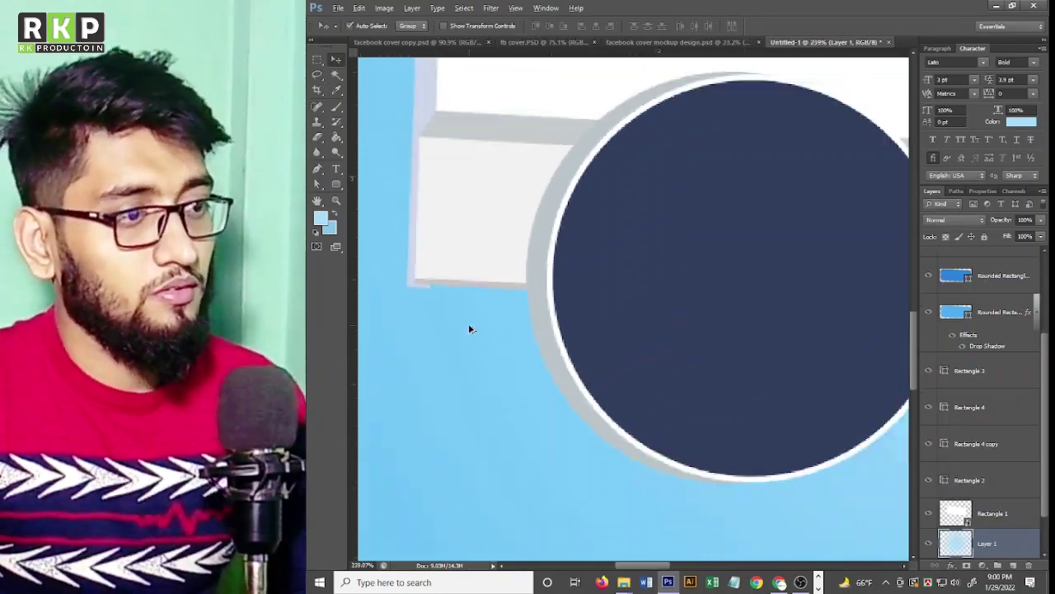
{"action": "scroll", "coordinate": [471, 330], "scroll_direction": "down", "scroll_amount": 2}
{"action": "scroll", "coordinate": [536, 347], "scroll_direction": "down", "scroll_amount": 2}
{"action": "scroll", "coordinate": [598, 365], "scroll_direction": "down", "scroll_amount": 1}
{"action": "scroll", "coordinate": [635, 365], "scroll_direction": "down", "scroll_amount": 1}
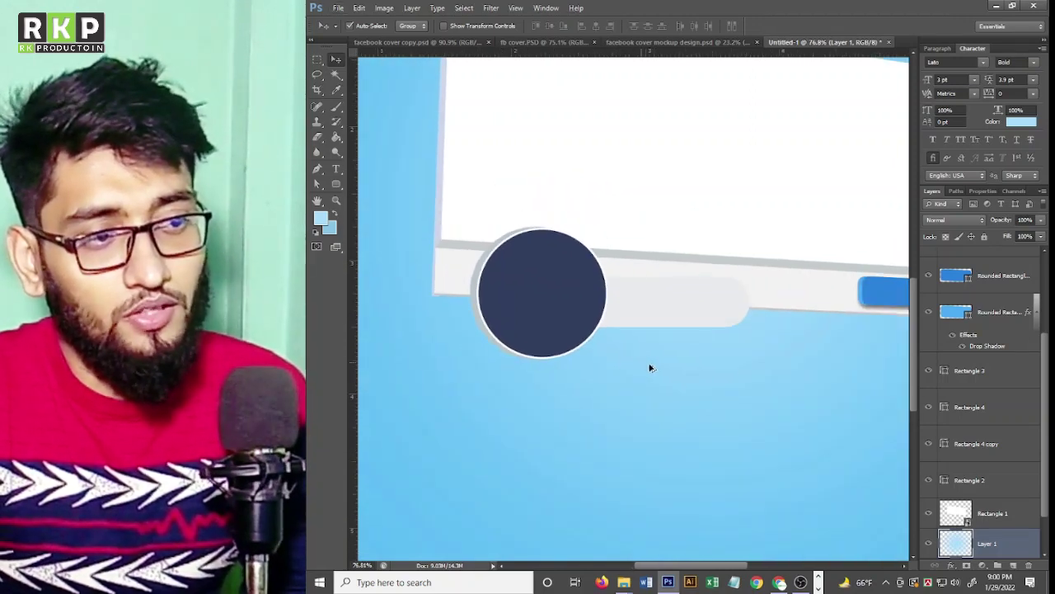
{"action": "scroll", "coordinate": [725, 359], "scroll_direction": "down", "scroll_amount": 1}
{"action": "scroll", "coordinate": [788, 352], "scroll_direction": "down", "scroll_amount": 1}
{"action": "scroll", "coordinate": [582, 307], "scroll_direction": "up", "scroll_amount": 2}
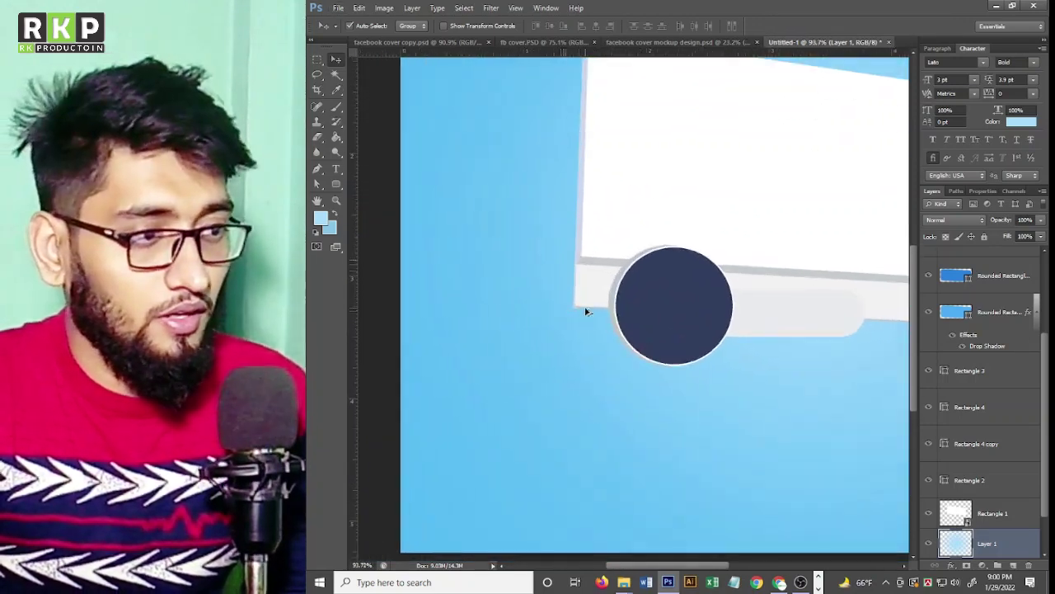
{"action": "scroll", "coordinate": [577, 311], "scroll_direction": "up", "scroll_amount": 2}
{"action": "scroll", "coordinate": [587, 315], "scroll_direction": "up", "scroll_amount": 2}
{"action": "scroll", "coordinate": [589, 316], "scroll_direction": "up", "scroll_amount": 1}
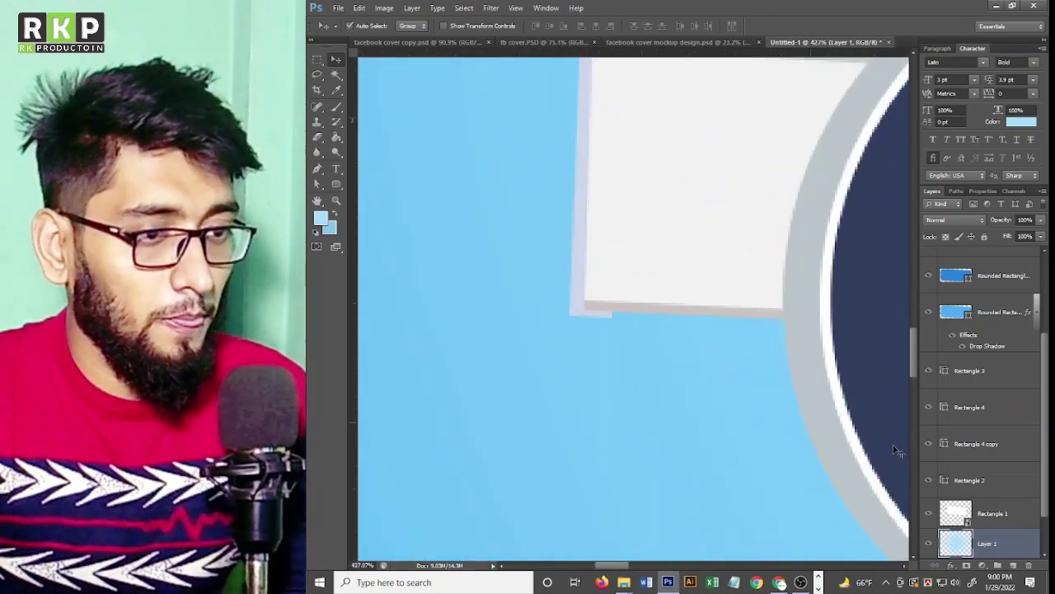
{"action": "scroll", "coordinate": [961, 309], "scroll_direction": "up", "scroll_amount": 3}
{"action": "left_click", "coordinate": [930, 262]}
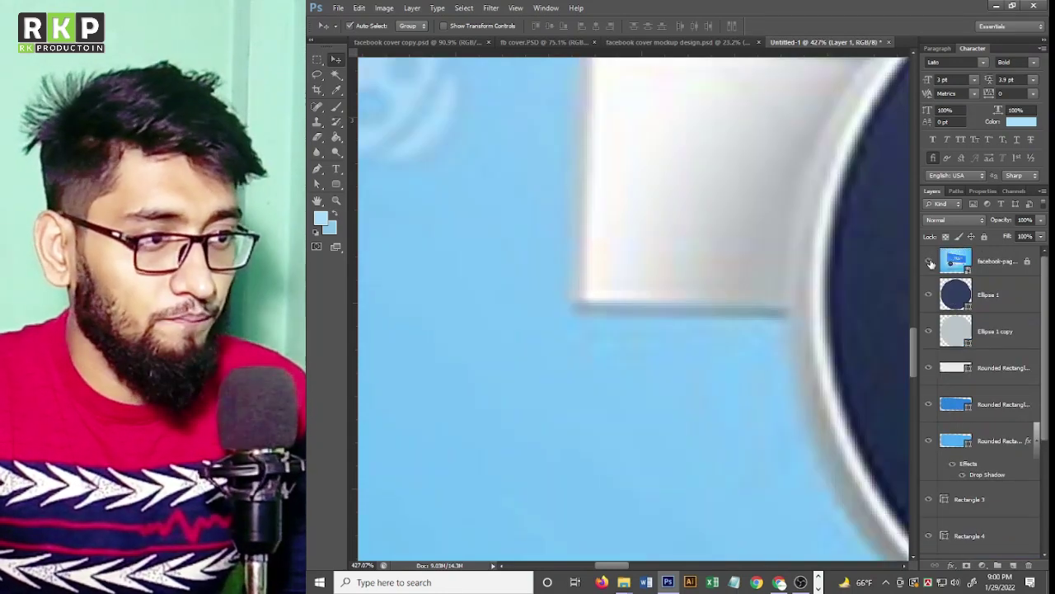
{"action": "left_click", "coordinate": [930, 263]}
{"action": "scroll", "coordinate": [562, 334], "scroll_direction": "up", "scroll_amount": 1}
{"action": "scroll", "coordinate": [562, 334], "scroll_direction": "up", "scroll_amount": 1}
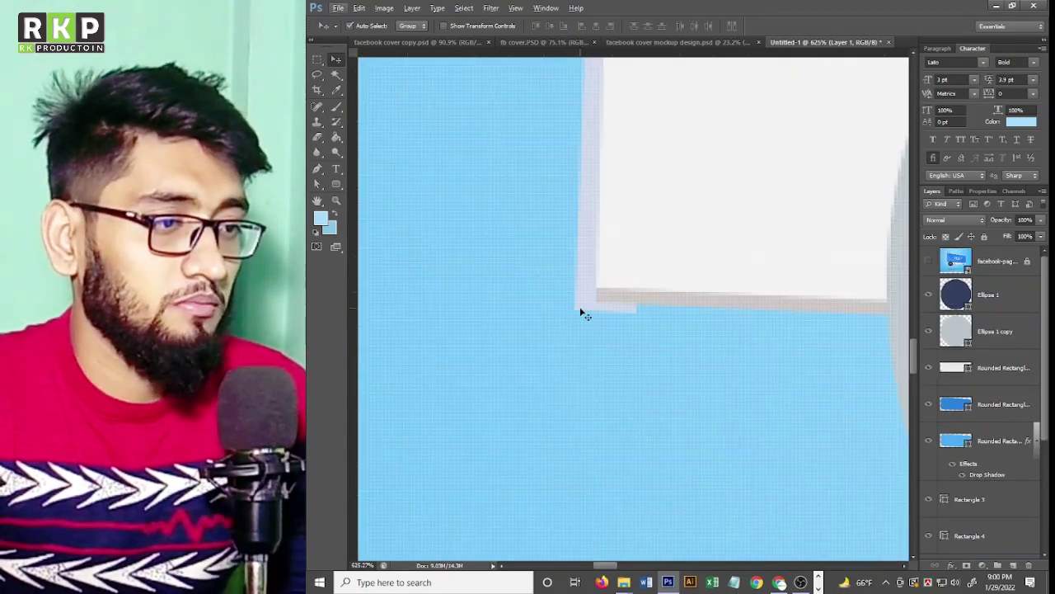
Select Rectangle 2 and drag its bottom anchor up to meet the card's edge.
{"action": "left_click", "coordinate": [580, 308]}
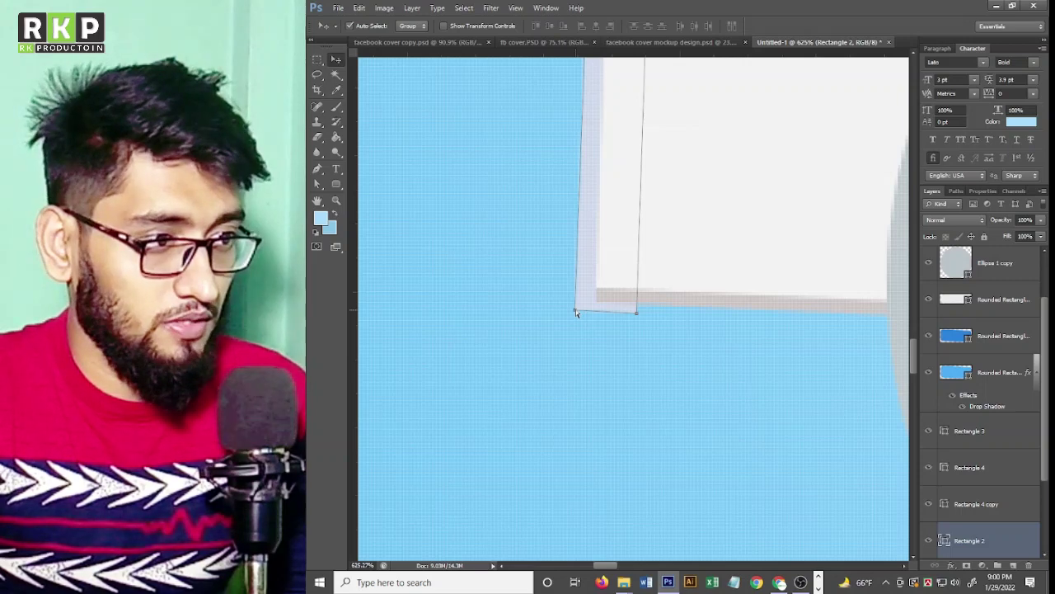
{"action": "scroll", "coordinate": [639, 433], "scroll_direction": "up", "scroll_amount": 2}
{"action": "scroll", "coordinate": [637, 431], "scroll_direction": "up", "scroll_amount": 2}
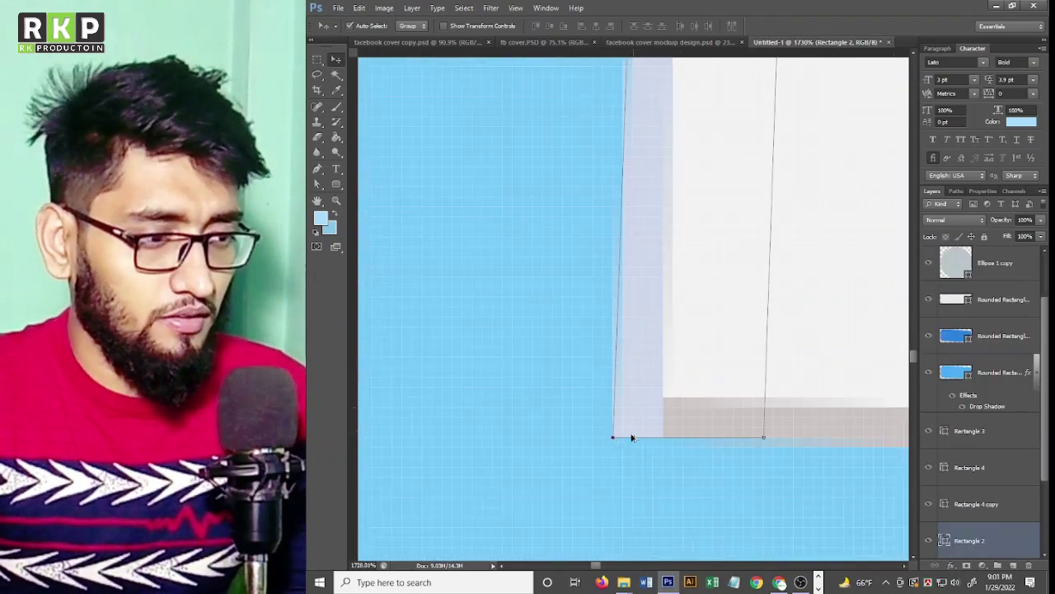
{"action": "left_click_drag", "start_coordinate": [763, 437], "coordinate": [765, 408]}
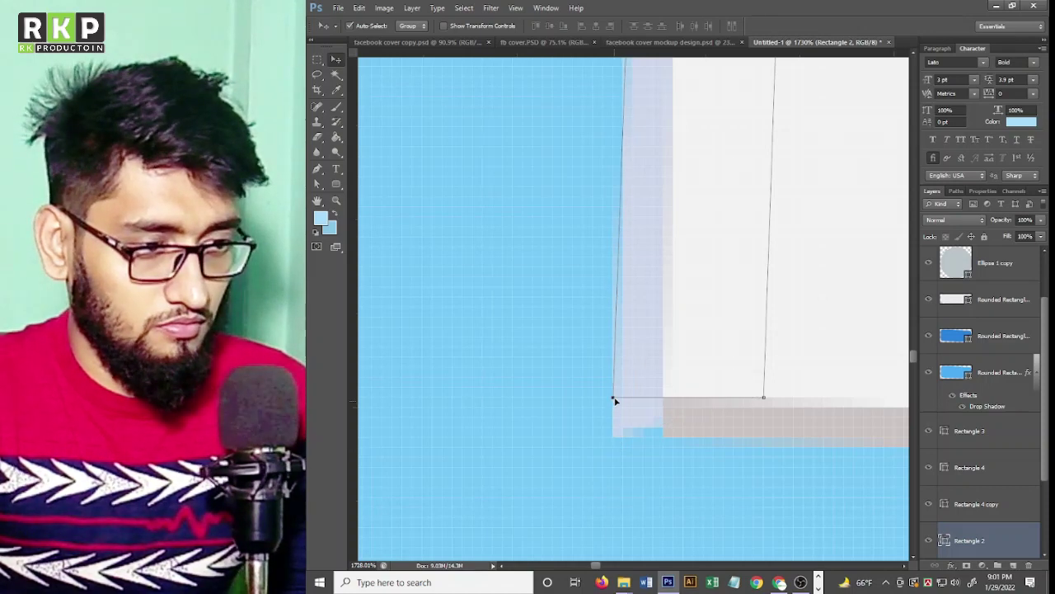
{"action": "left_click", "coordinate": [651, 445]}
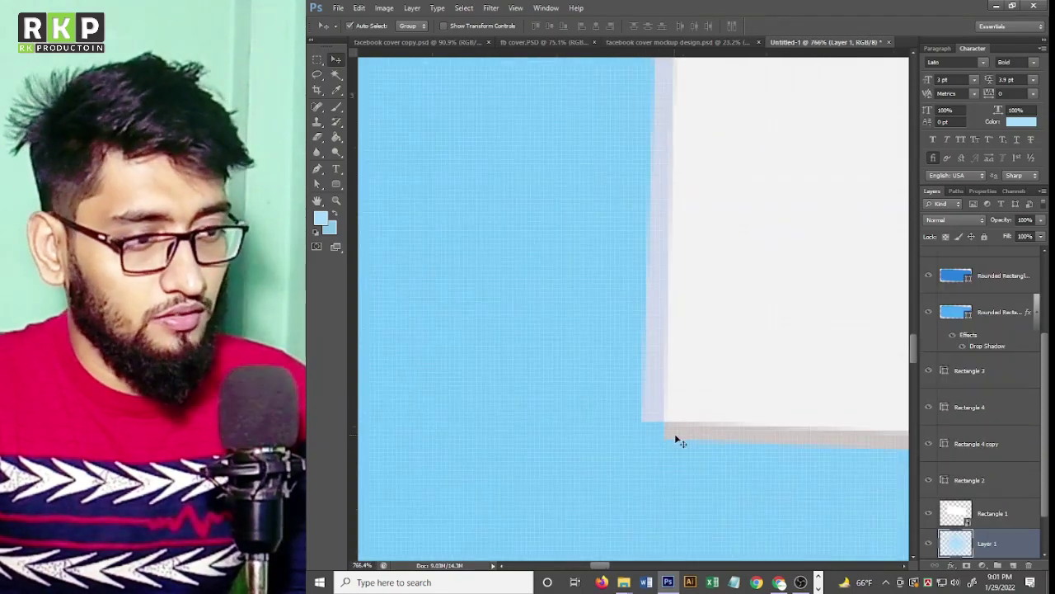
Inspect the corrected corner, then select the grey name bar and dark logo circle.
{"action": "left_click", "coordinate": [687, 435]}
{"action": "scroll", "coordinate": [610, 445], "scroll_direction": "down", "scroll_amount": 5}
{"action": "left_click", "coordinate": [579, 419]}
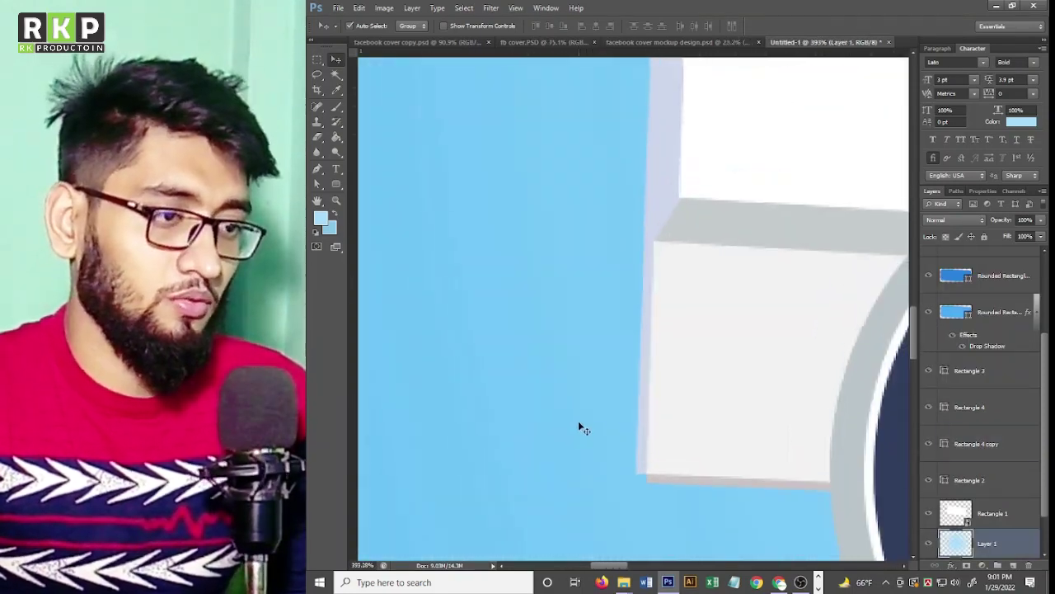
{"action": "scroll", "coordinate": [578, 419], "scroll_direction": "down", "scroll_amount": 1}
{"action": "scroll", "coordinate": [612, 421], "scroll_direction": "up", "scroll_amount": 3}
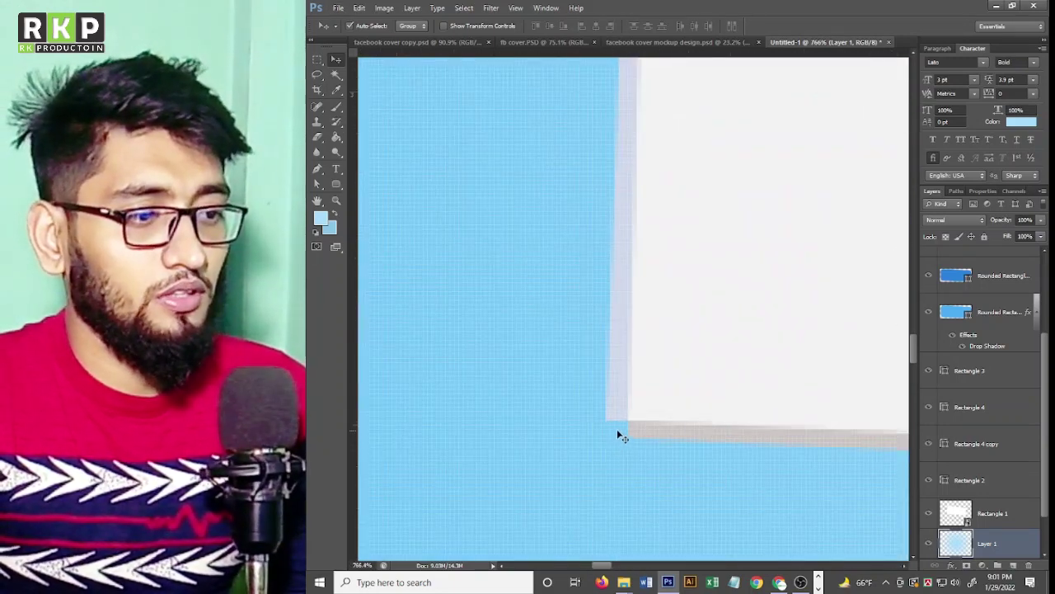
{"action": "scroll", "coordinate": [610, 442], "scroll_direction": "down", "scroll_amount": 1}
{"action": "scroll", "coordinate": [623, 424], "scroll_direction": "down", "scroll_amount": 1}
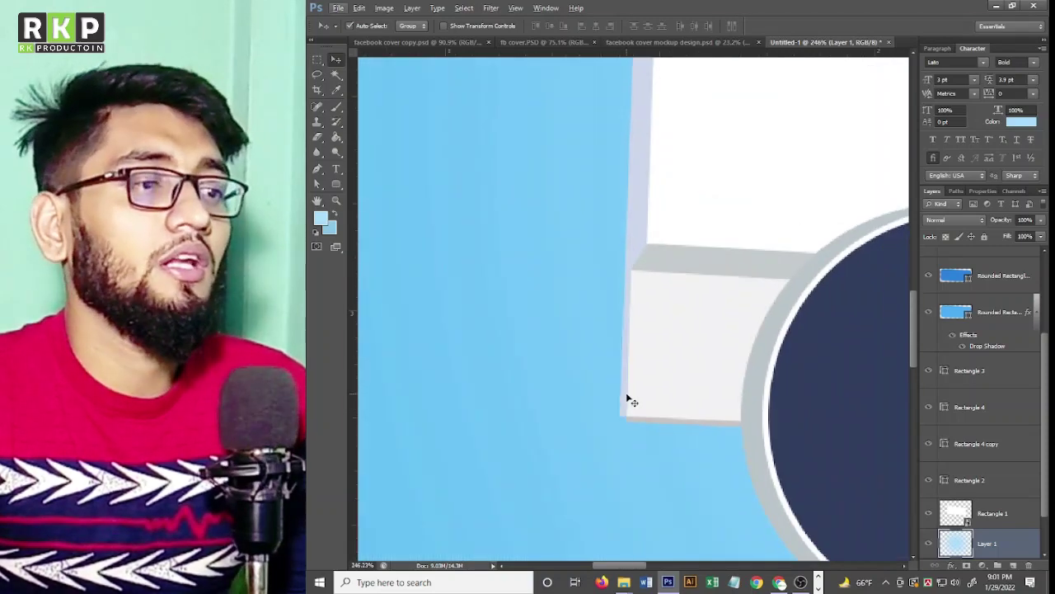
{"action": "scroll", "coordinate": [610, 387], "scroll_direction": "down", "scroll_amount": 1}
{"action": "scroll", "coordinate": [582, 405], "scroll_direction": "down", "scroll_amount": 1}
{"action": "scroll", "coordinate": [585, 405], "scroll_direction": "down", "scroll_amount": 1}
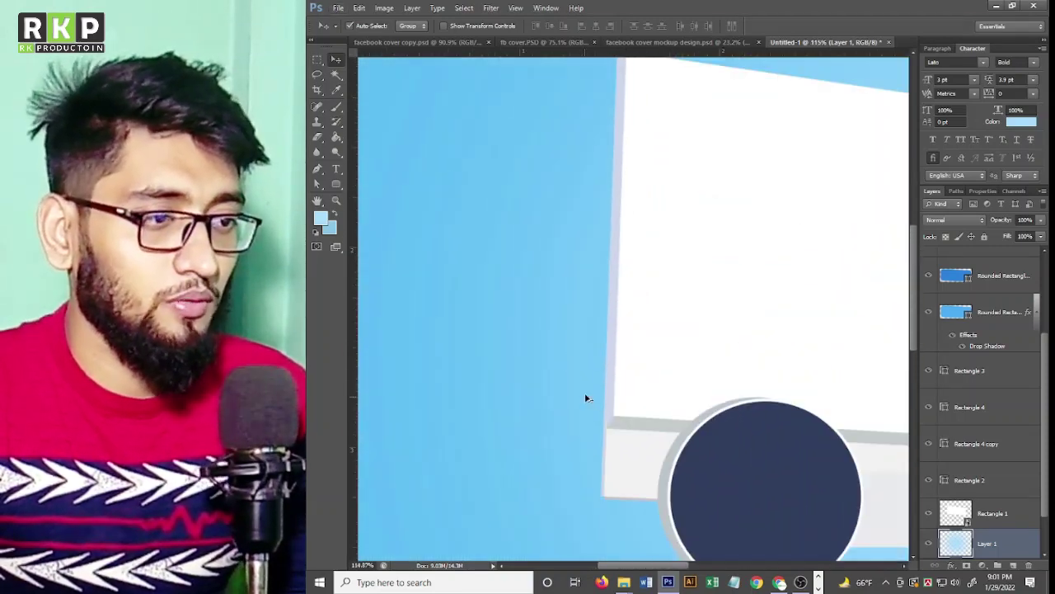
{"action": "scroll", "coordinate": [552, 377], "scroll_direction": "down", "scroll_amount": 1}
{"action": "scroll", "coordinate": [626, 424], "scroll_direction": "down", "scroll_amount": 1}
{"action": "scroll", "coordinate": [676, 441], "scroll_direction": "down", "scroll_amount": 1}
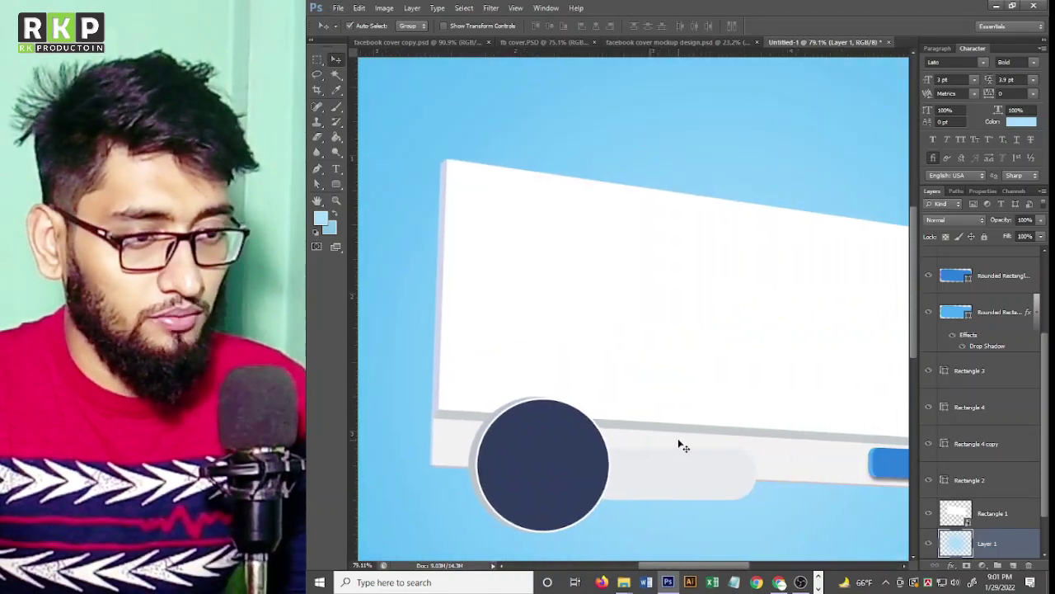
{"action": "scroll", "coordinate": [714, 451], "scroll_direction": "down", "scroll_amount": 1}
{"action": "scroll", "coordinate": [714, 451], "scroll_direction": "down", "scroll_amount": 1}
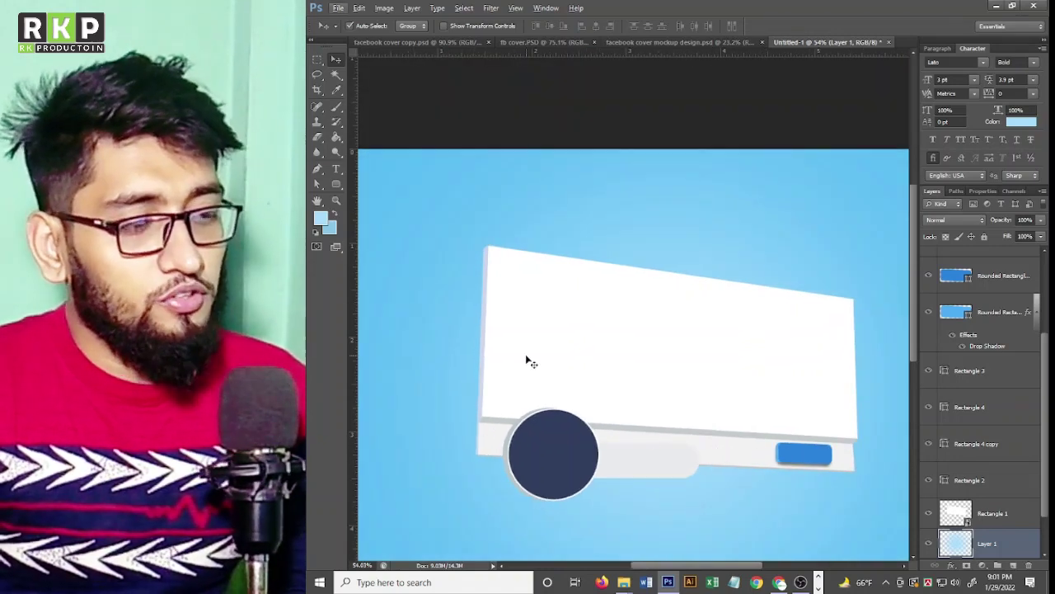
{"action": "scroll", "coordinate": [627, 387], "scroll_direction": "up", "scroll_amount": 1}
{"action": "scroll", "coordinate": [687, 435], "scroll_direction": "up", "scroll_amount": 2}
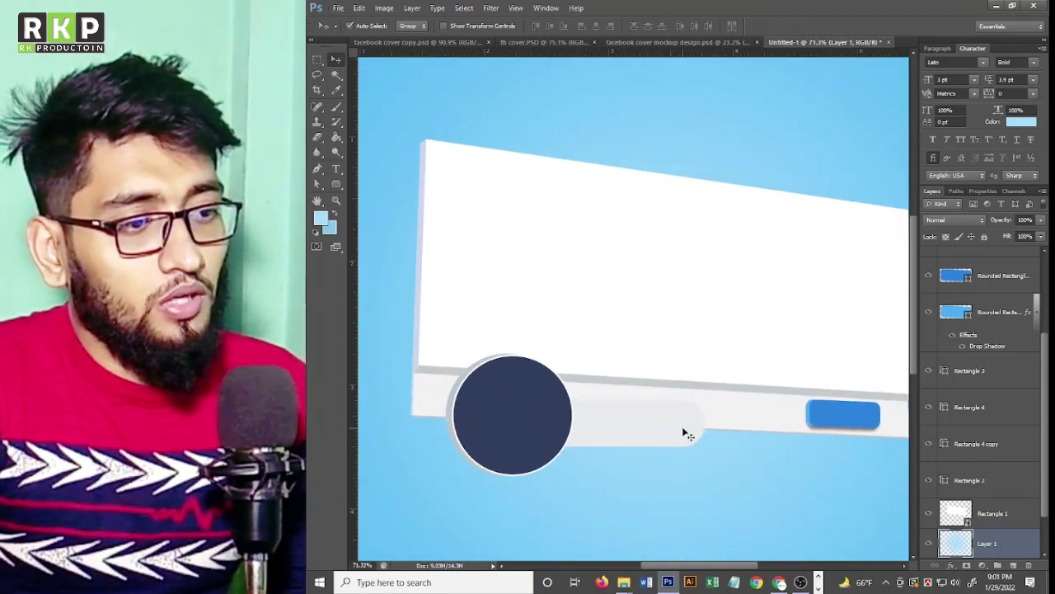
{"action": "left_click", "coordinate": [687, 434]}
{"action": "left_click", "coordinate": [456, 419]}
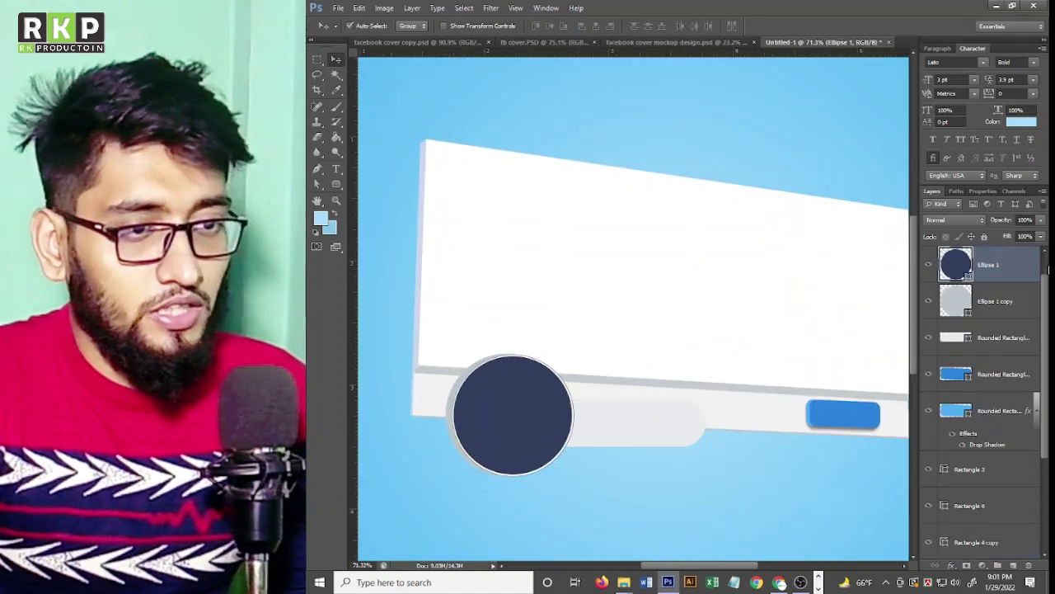
{"action": "left_click", "coordinate": [950, 559]}
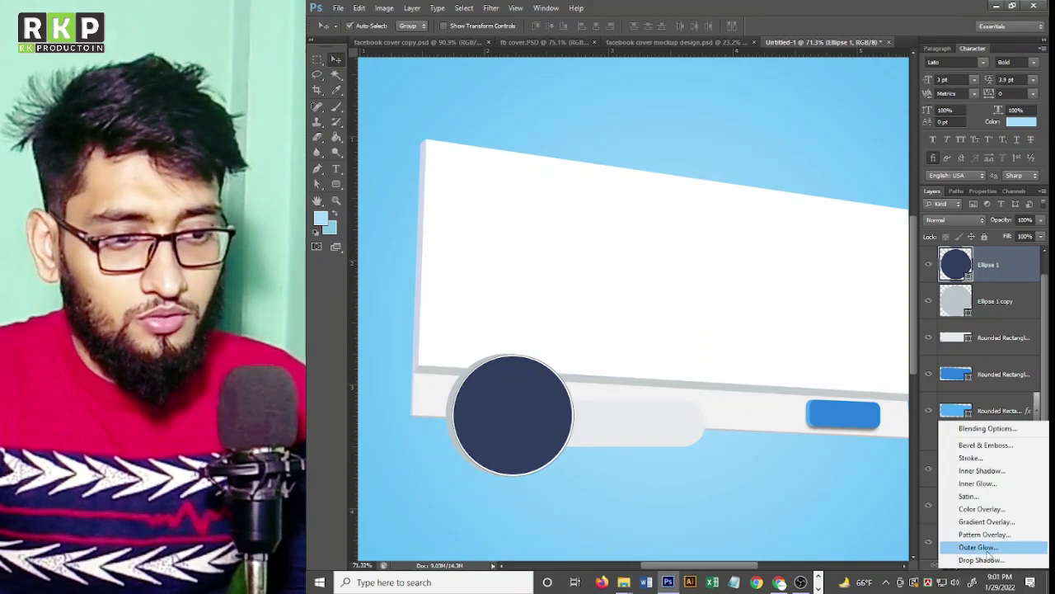
{"action": "left_click", "coordinate": [990, 561]}
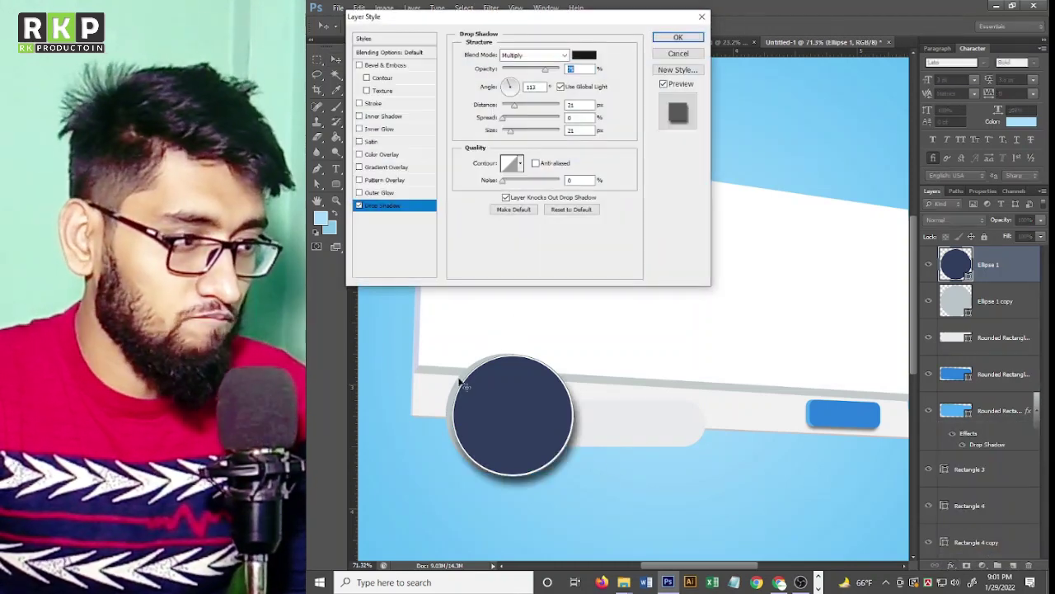
{"action": "left_click_drag", "start_coordinate": [435, 461], "coordinate": [432, 458]}
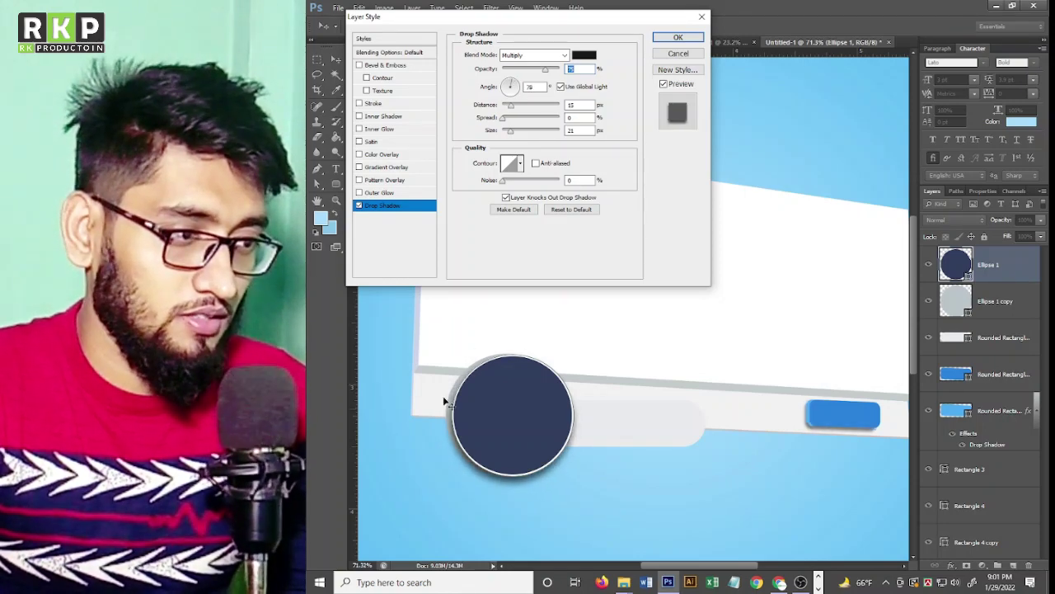
{"action": "left_click", "coordinate": [584, 55]}
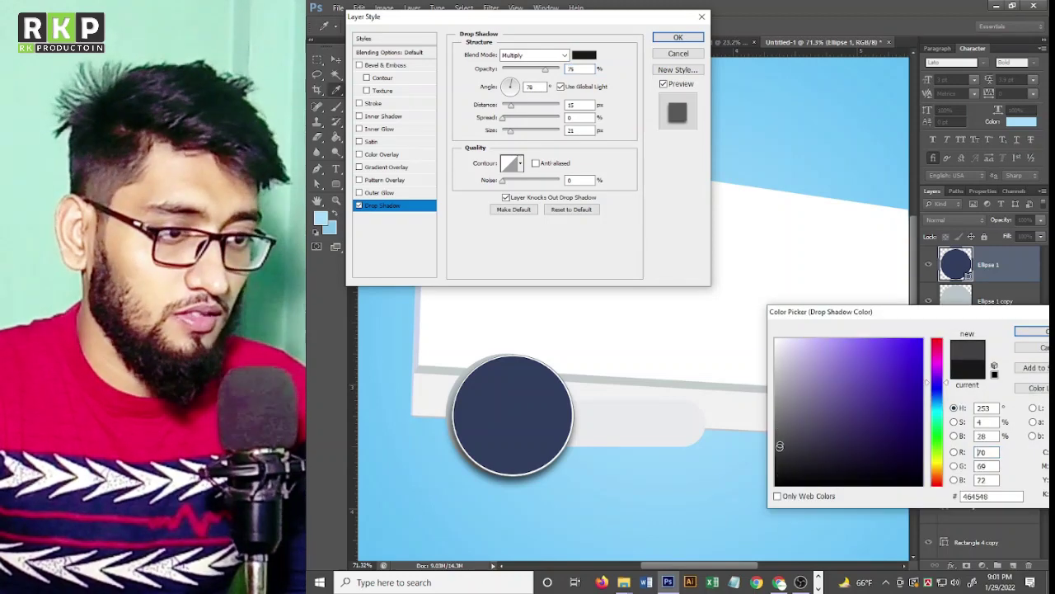
{"action": "left_click", "coordinate": [779, 429]}
{"action": "left_click", "coordinate": [777, 404]}
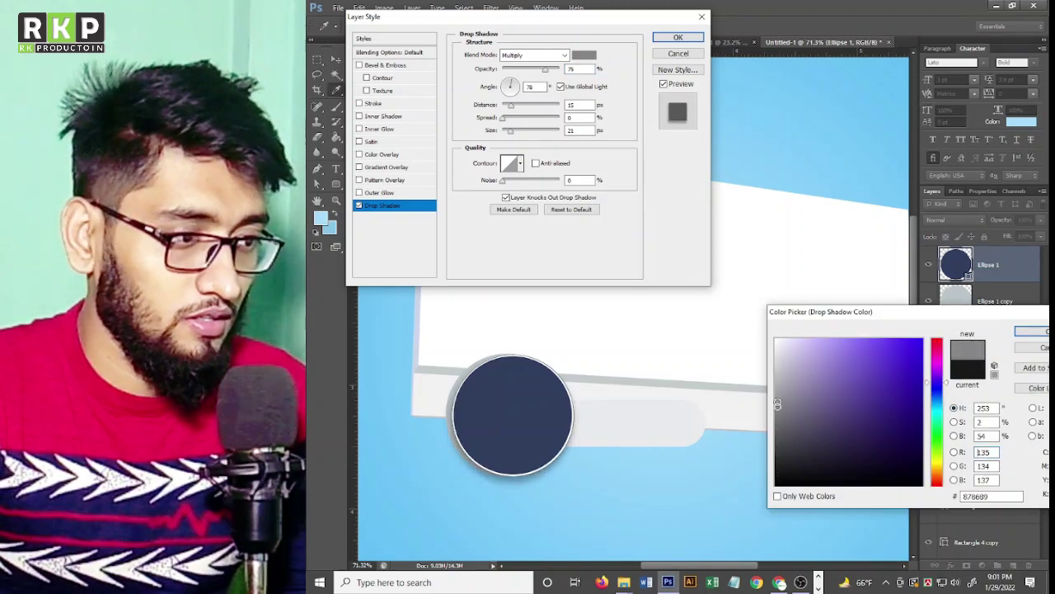
{"action": "key", "text": "Escape"}
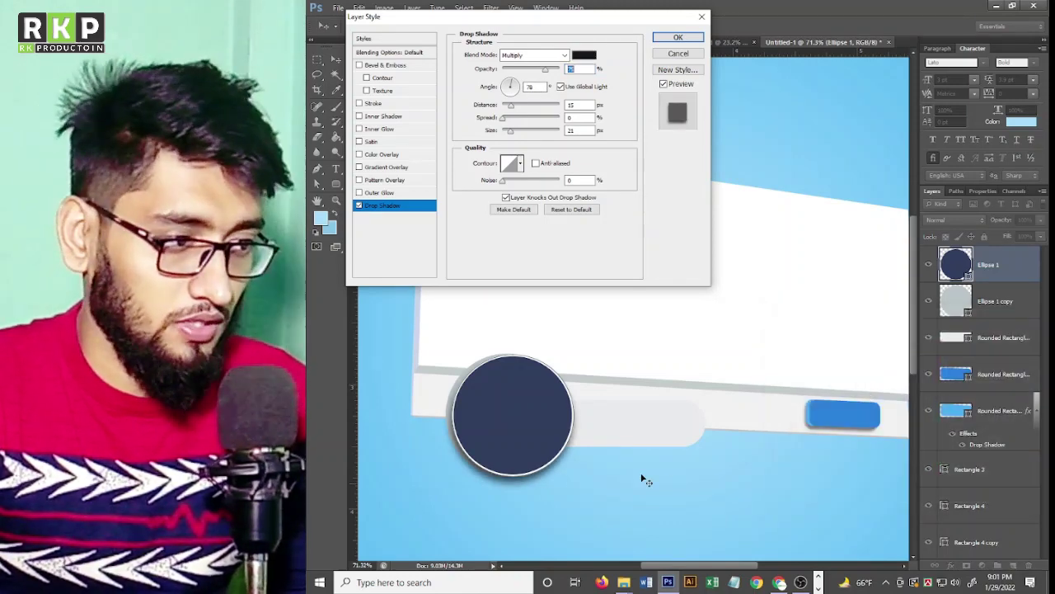
{"action": "left_click", "coordinate": [678, 53]}
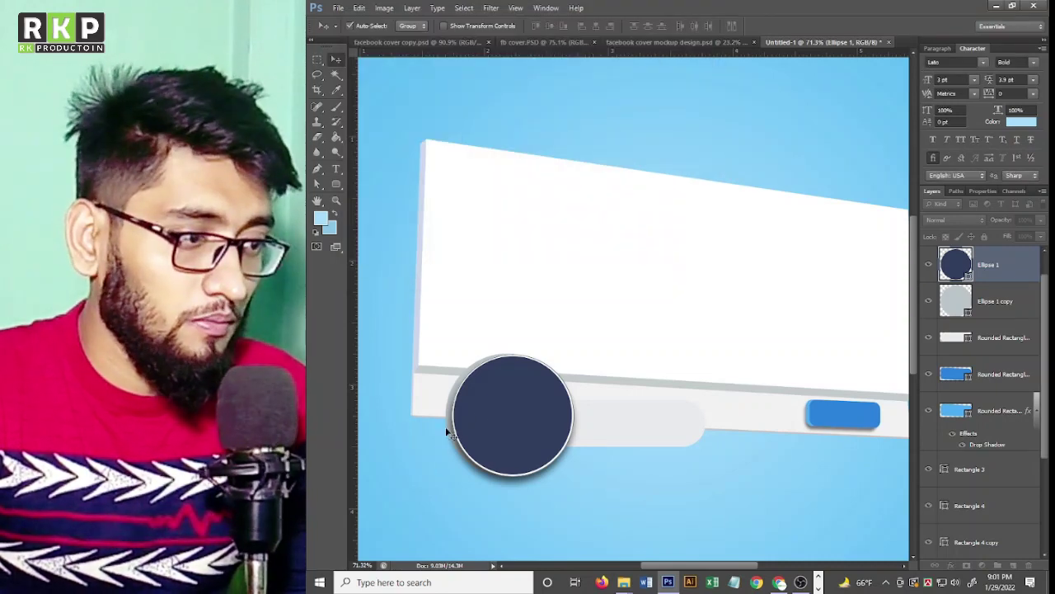
{"action": "left_click", "coordinate": [762, 462]}
Give Ellipse 1 copy a Multiply drop shadow: mid-grey #757575, distance 11, size 21.
{"action": "left_click_drag", "start_coordinate": [445, 406], "coordinate": [450, 409]}
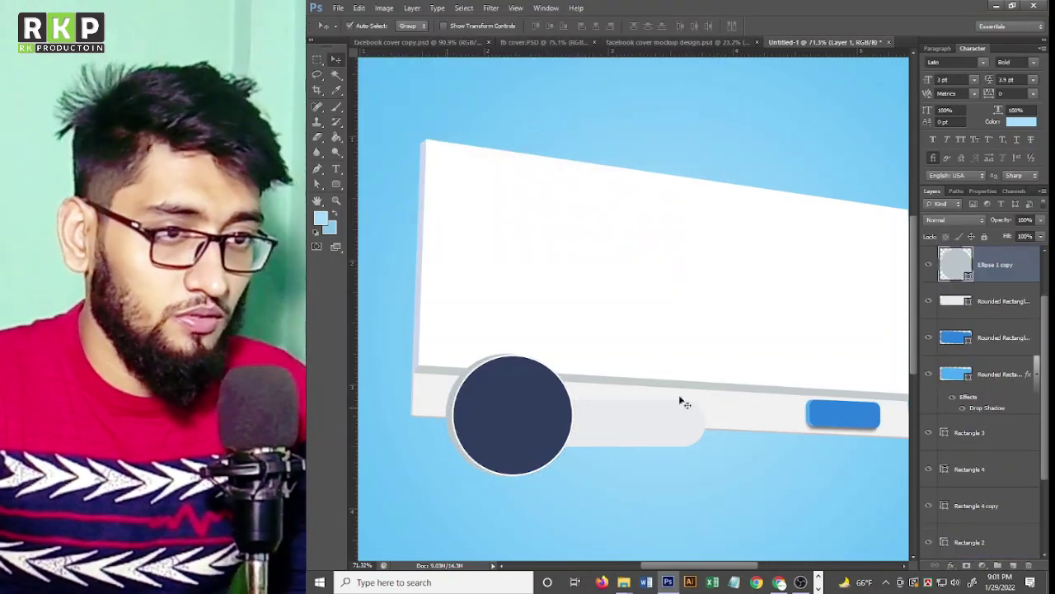
{"action": "left_click", "coordinate": [953, 566]}
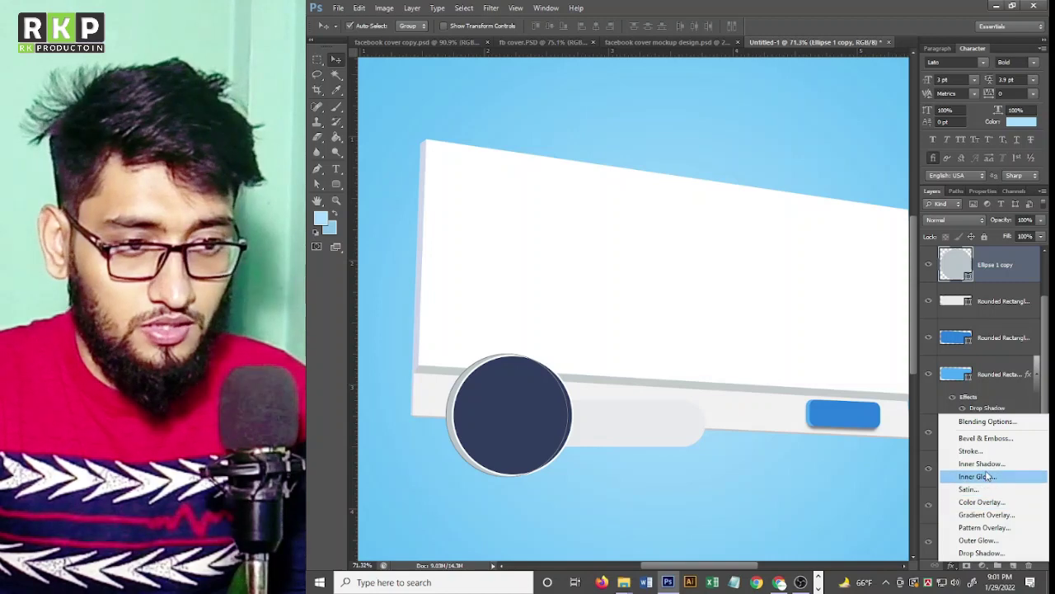
{"action": "left_click", "coordinate": [981, 552]}
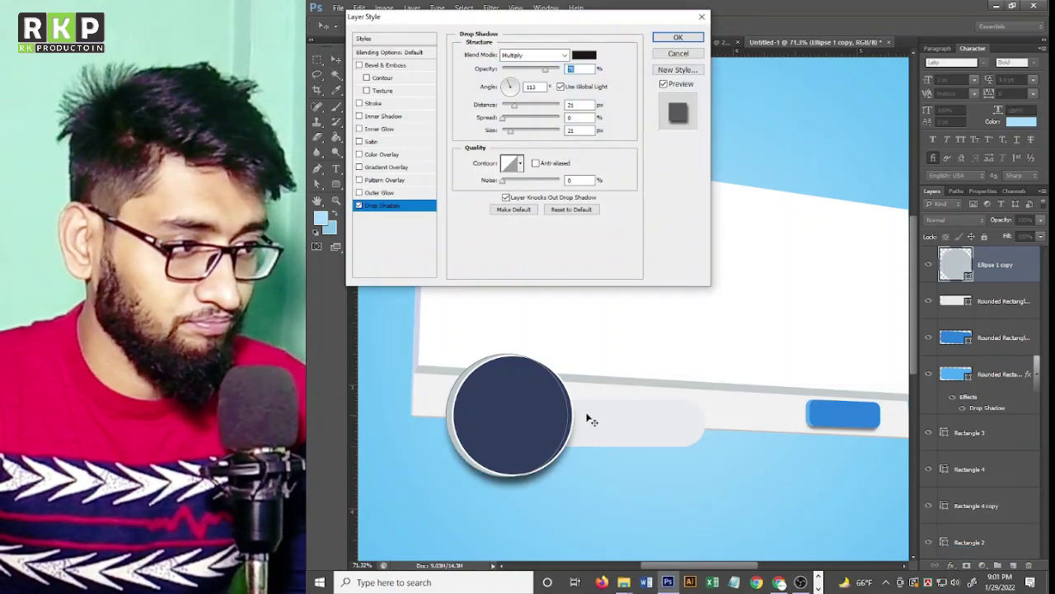
{"action": "left_click_drag", "start_coordinate": [531, 482], "coordinate": [532, 480]}
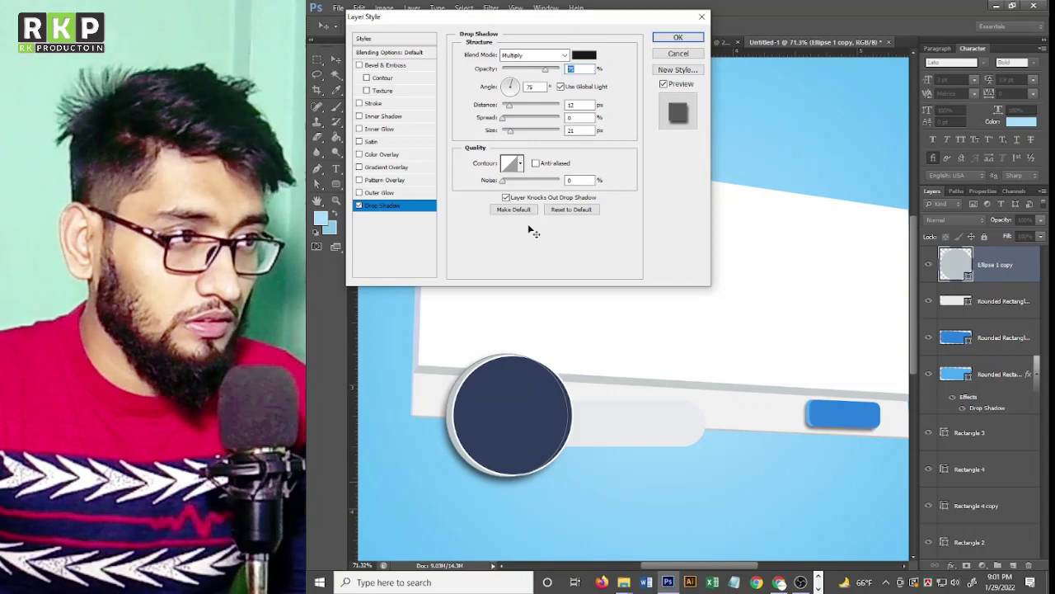
{"action": "left_click", "coordinate": [584, 54]}
{"action": "left_click_drag", "start_coordinate": [796, 436], "coordinate": [778, 418]}
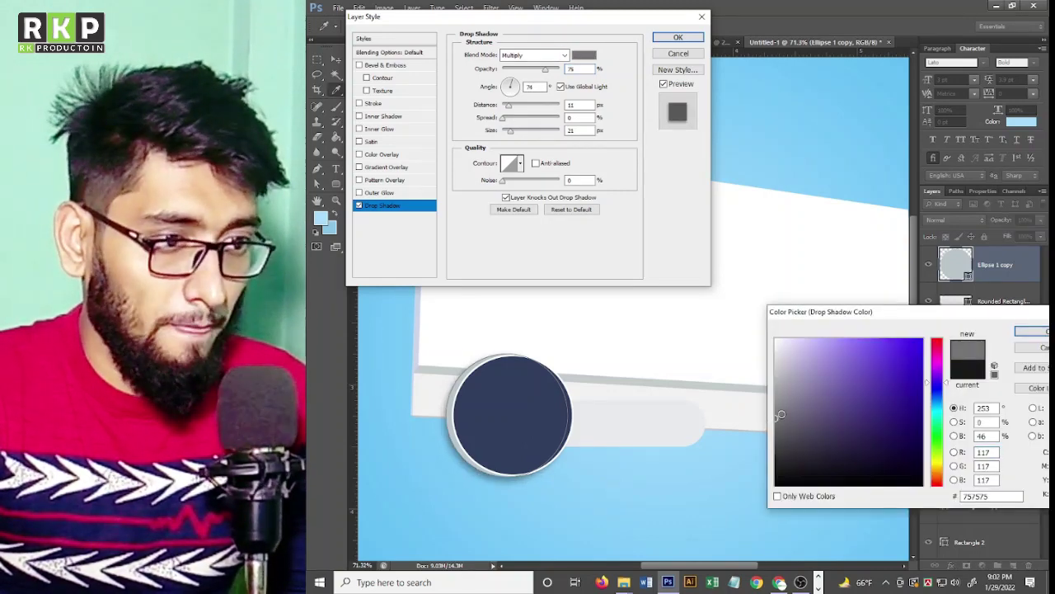
{"action": "left_click", "coordinate": [1031, 331]}
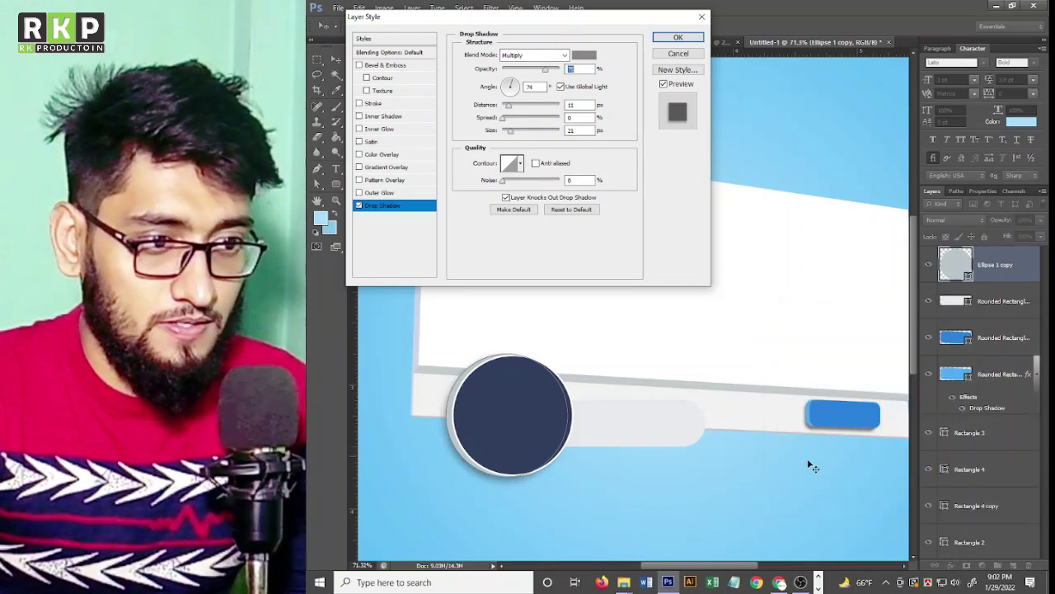
{"action": "left_click", "coordinate": [676, 39]}
{"action": "left_click", "coordinate": [643, 478]}
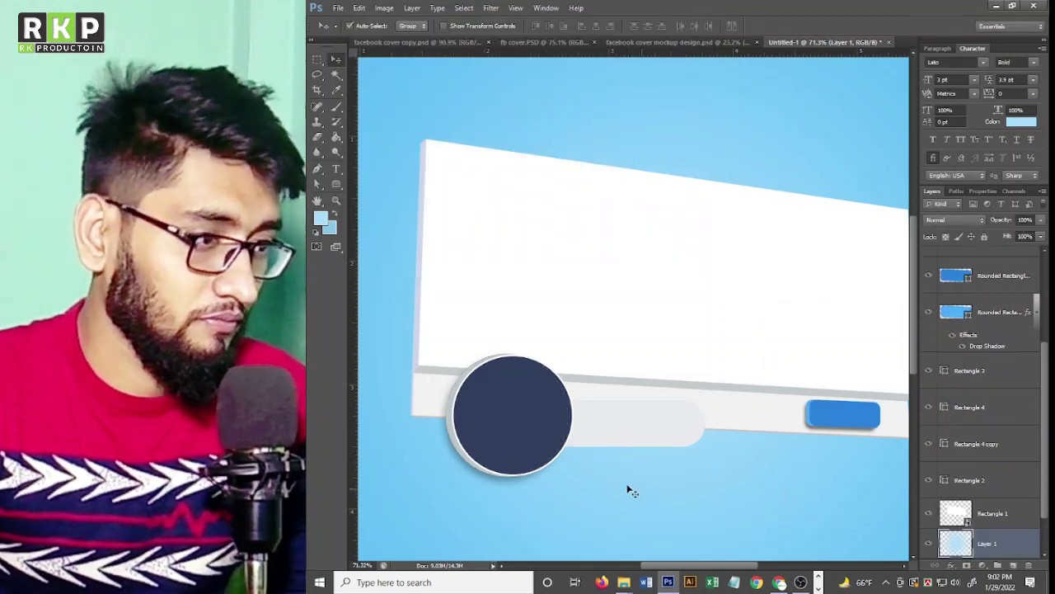
{"action": "scroll", "coordinate": [629, 491], "scroll_direction": "down", "scroll_amount": 1}
{"action": "scroll", "coordinate": [559, 410], "scroll_direction": "down", "scroll_amount": 3}
{"action": "scroll", "coordinate": [555, 406], "scroll_direction": "up", "scroll_amount": 3}
{"action": "scroll", "coordinate": [695, 389], "scroll_direction": "down", "scroll_amount": 1}
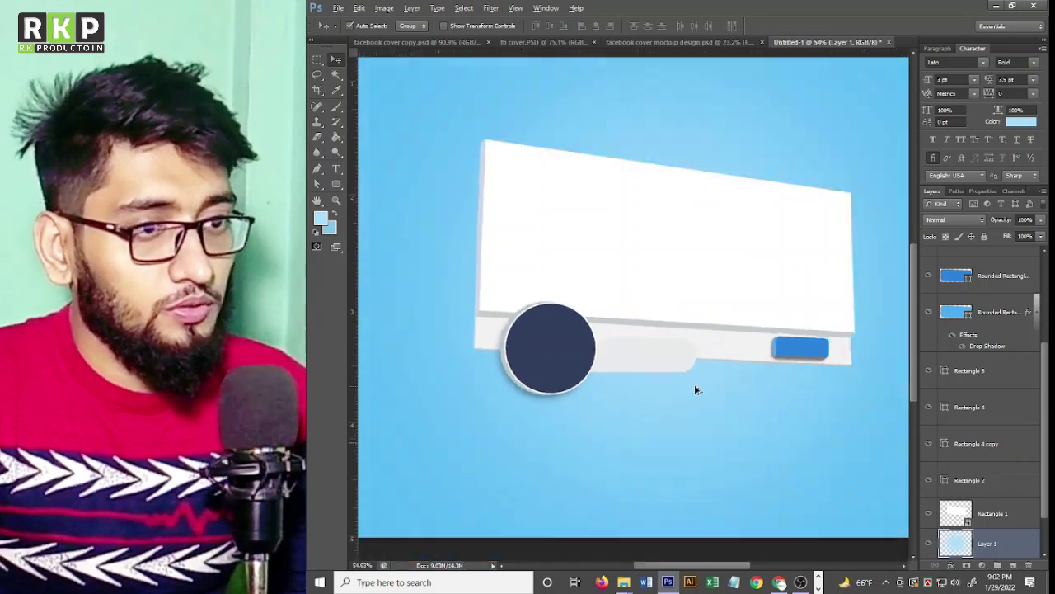
{"action": "scroll", "coordinate": [695, 390], "scroll_direction": "down", "scroll_amount": 1}
{"action": "scroll", "coordinate": [981, 371], "scroll_direction": "up", "scroll_amount": 3}
{"action": "left_click", "coordinate": [929, 261]}
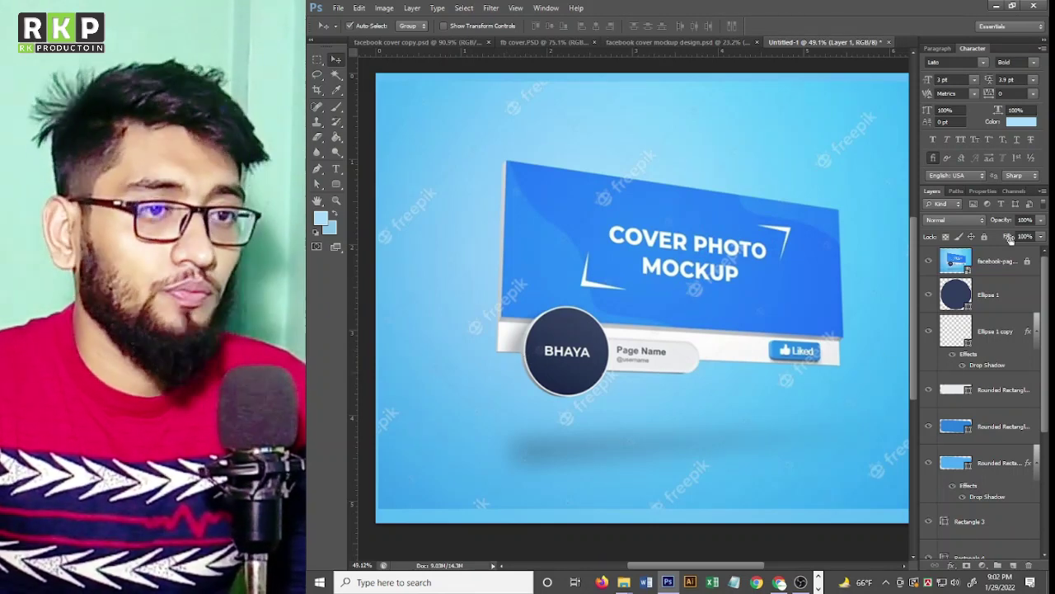
{"action": "left_click", "coordinate": [929, 261]}
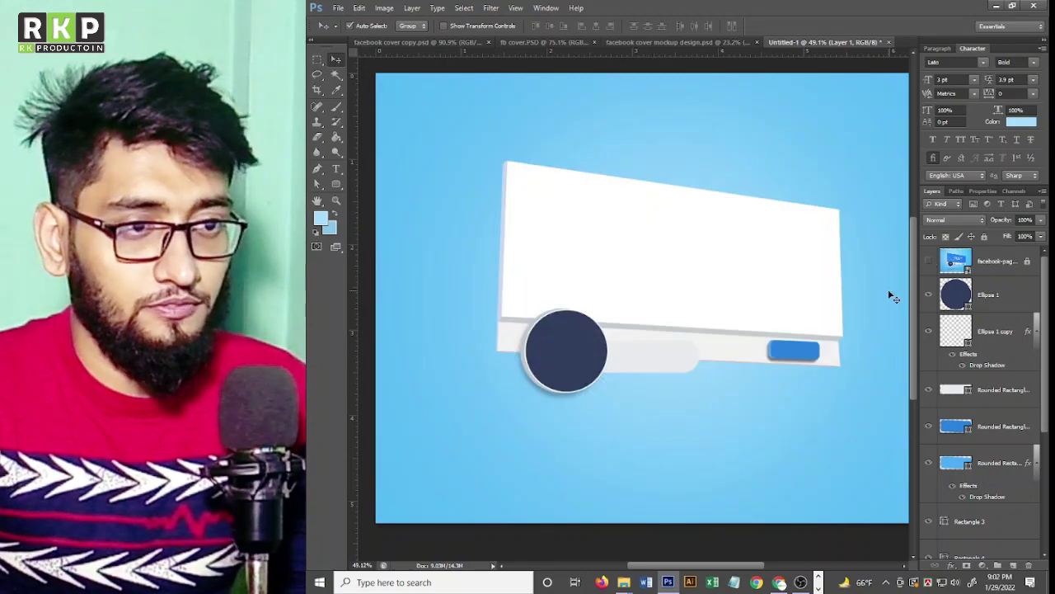
{"action": "scroll", "coordinate": [511, 387], "scroll_direction": "up", "scroll_amount": 2}
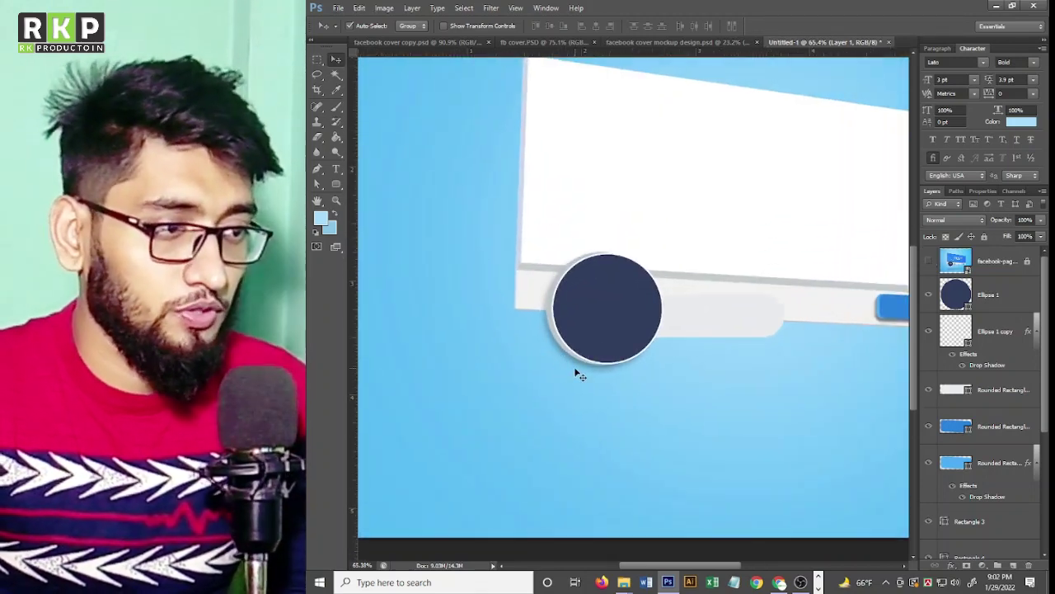
{"action": "left_click", "coordinate": [576, 371]}
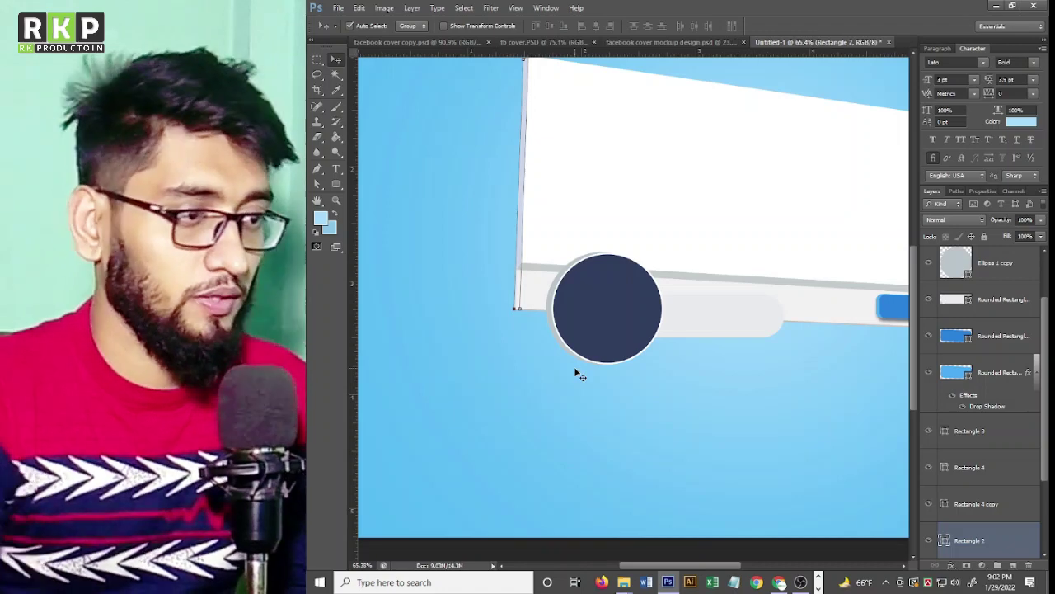
{"action": "scroll", "coordinate": [548, 306], "scroll_direction": "up", "scroll_amount": 3}
{"action": "scroll", "coordinate": [549, 307], "scroll_direction": "up", "scroll_amount": 2}
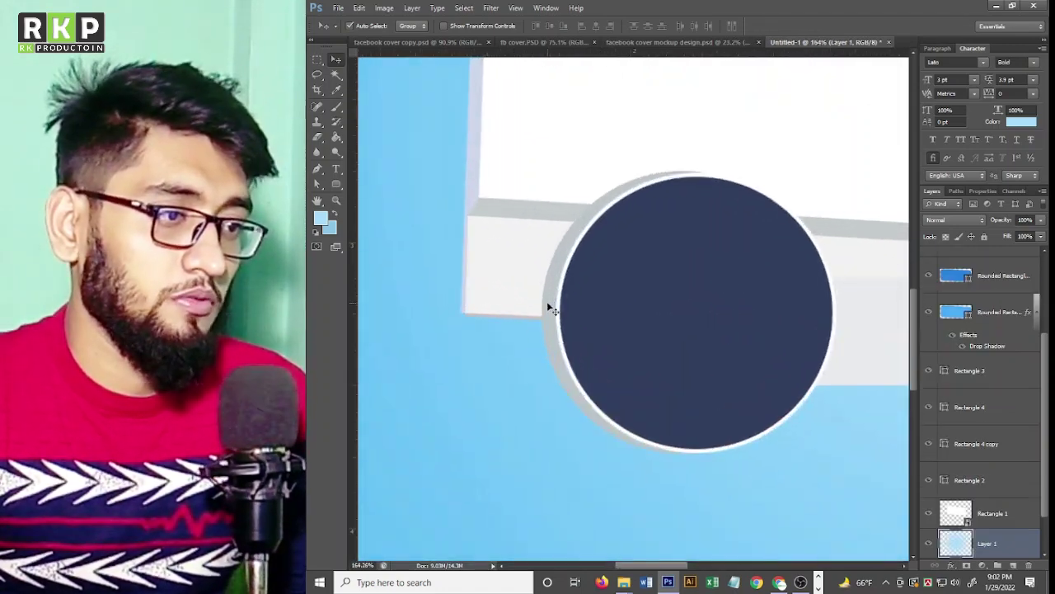
{"action": "left_click", "coordinate": [552, 308]}
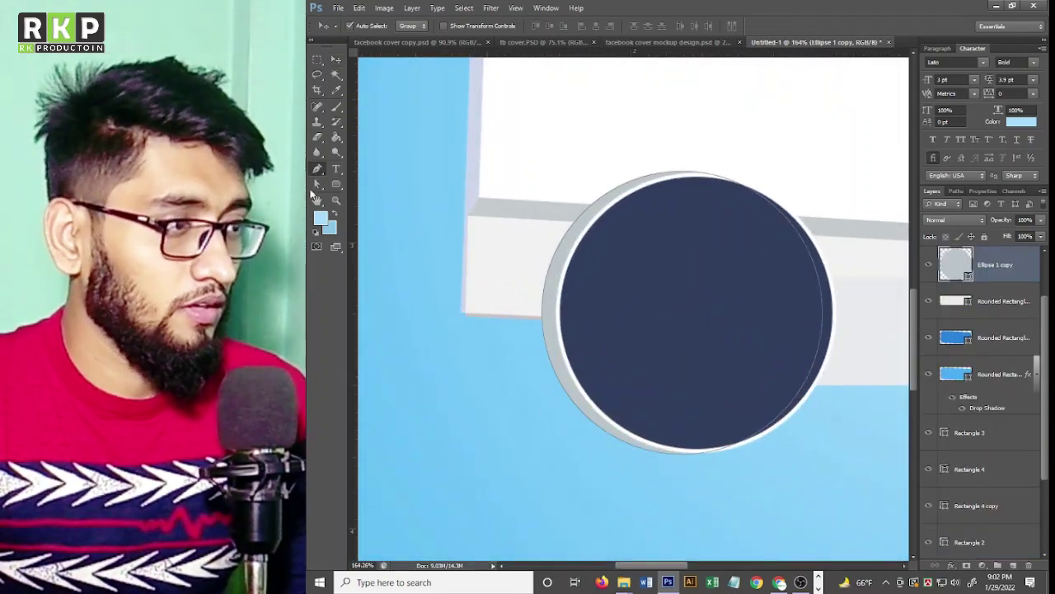
Draw a crescent shadow shape with the Pen tool along the logo ring's upper-left edge.
{"action": "key", "text": "p"}
{"action": "left_click", "coordinate": [530, 317]}
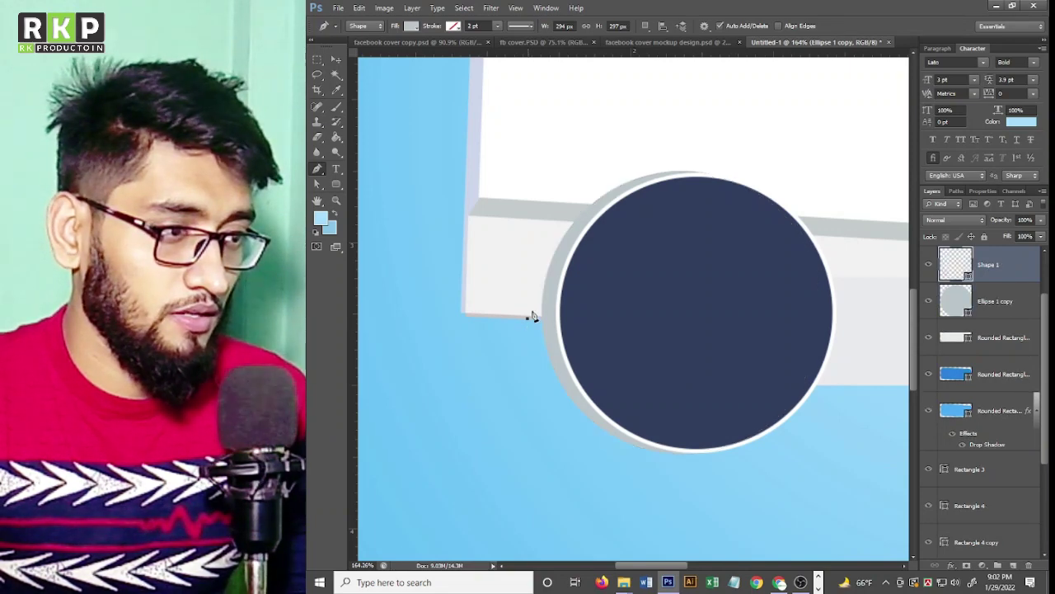
{"action": "left_click_drag", "start_coordinate": [667, 171], "coordinate": [826, 161]}
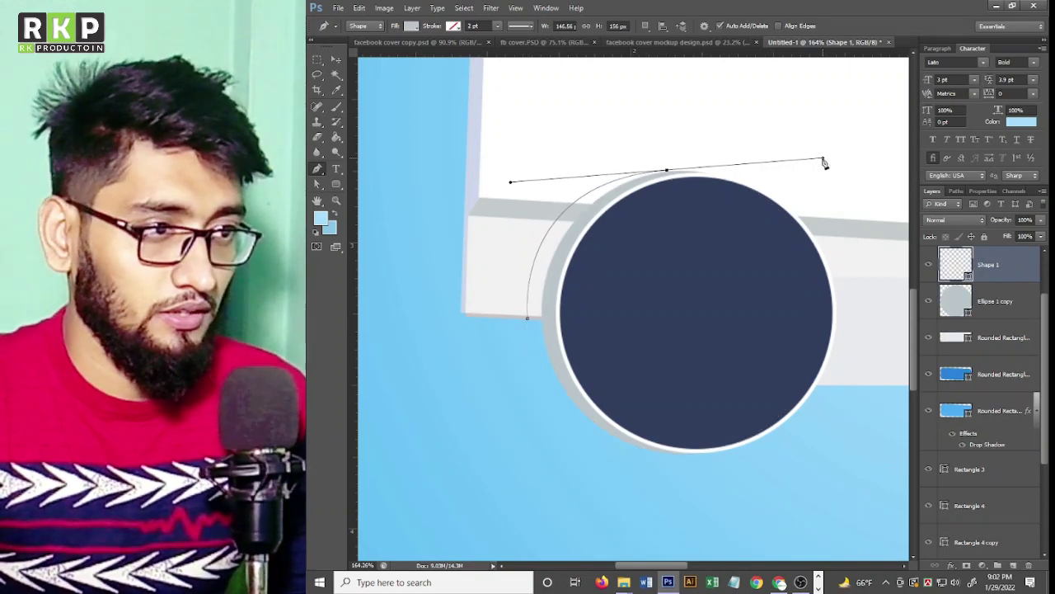
{"action": "left_click_drag", "start_coordinate": [668, 173], "coordinate": [691, 265]}
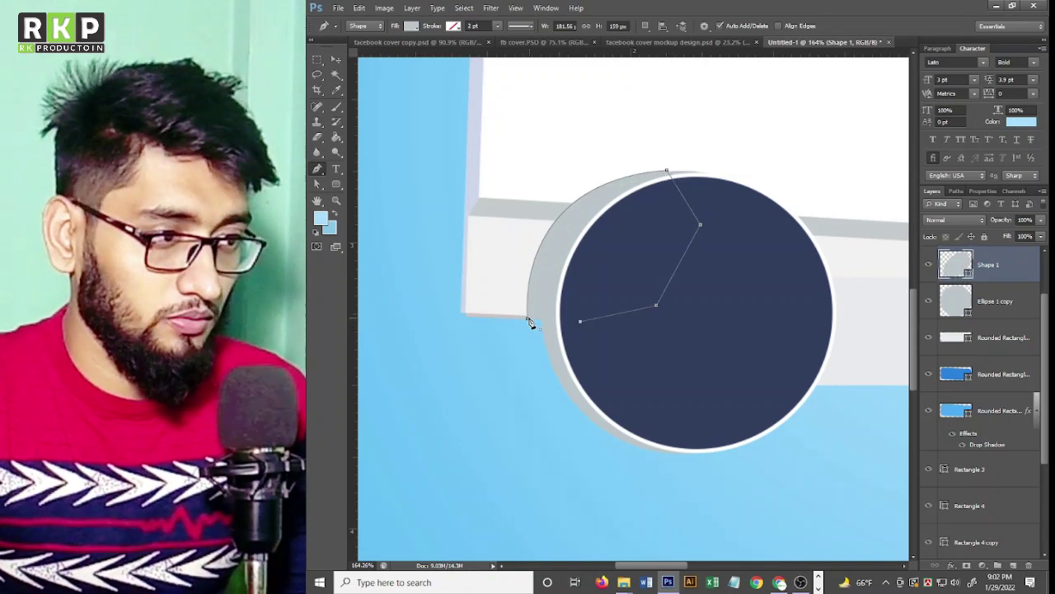
Fill Shape 1 with #464646, move it below Ellipse 1 copy, and rasterize it.
{"action": "double_click", "coordinate": [956, 264]}
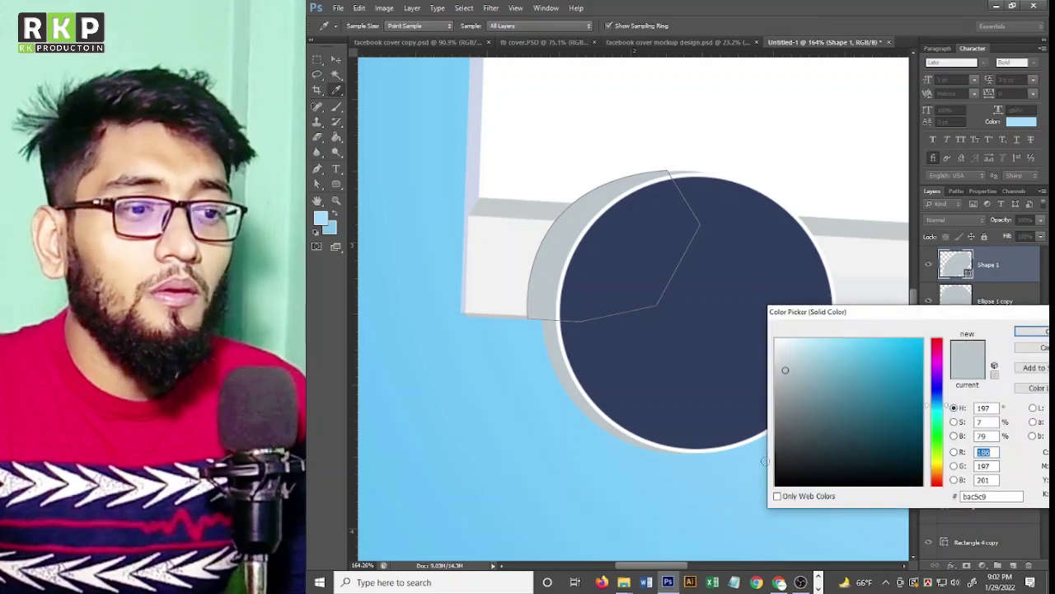
{"action": "left_click", "coordinate": [1035, 332]}
{"action": "left_click_drag", "start_coordinate": [989, 264], "coordinate": [989, 317]}
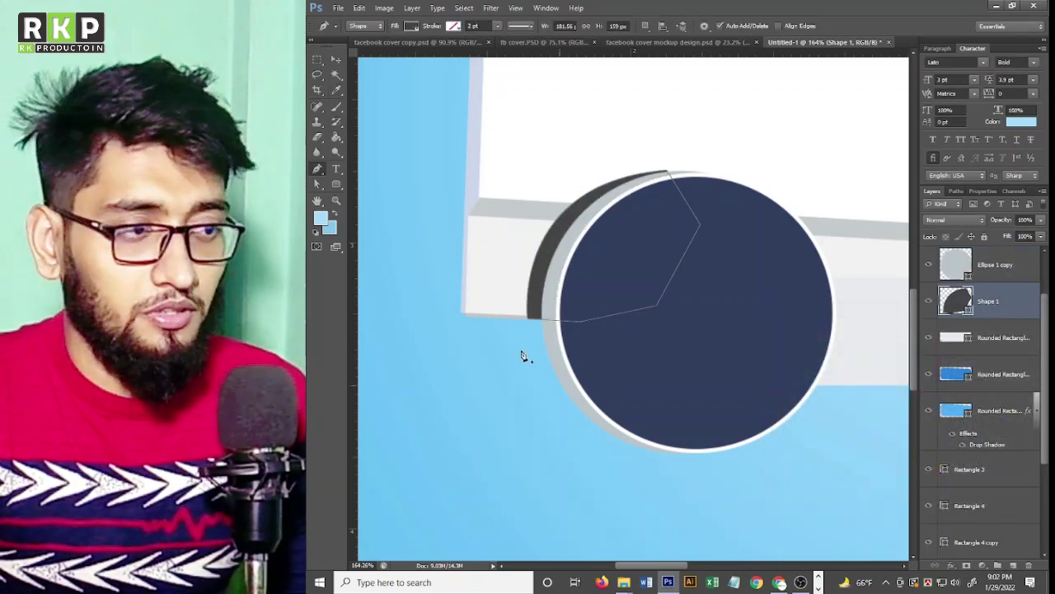
{"action": "key", "text": "v"}
{"action": "right_click", "coordinate": [1007, 301]}
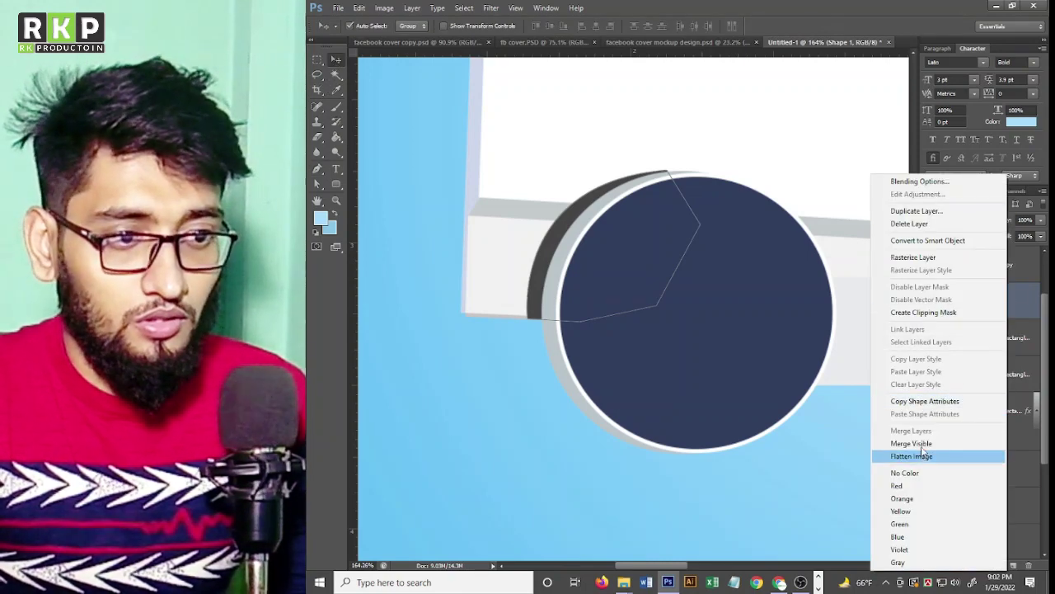
{"action": "left_click", "coordinate": [913, 256]}
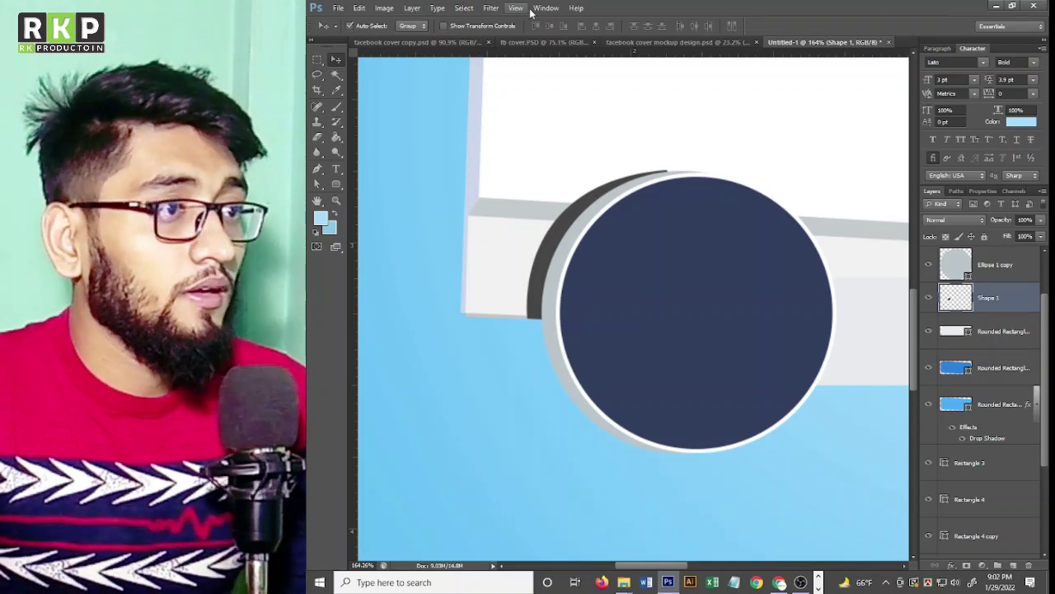
Apply a Gaussian Blur with an increased radius to the Shape 1 crescent.
{"action": "left_click", "coordinate": [486, 8]}
{"action": "mouse_move", "coordinate": [496, 125]}
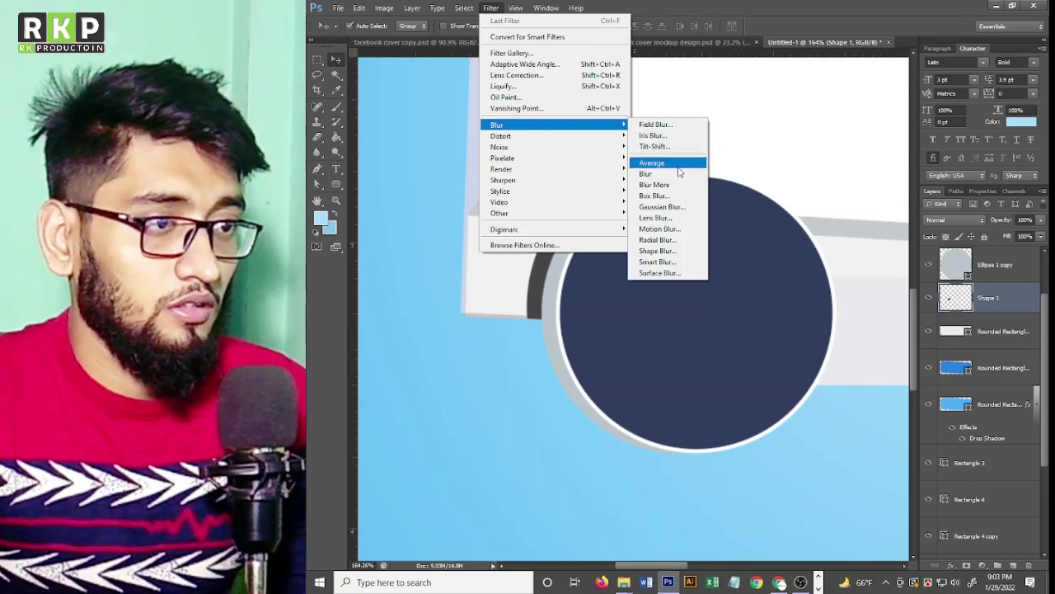
{"action": "left_click", "coordinate": [662, 207]}
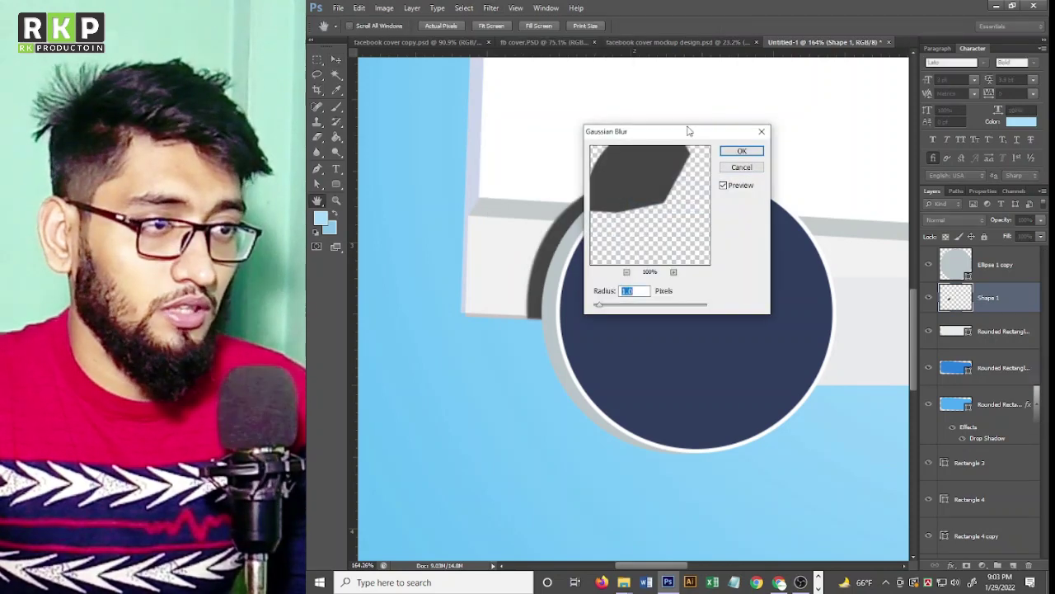
{"action": "left_click_drag", "start_coordinate": [689, 131], "coordinate": [812, 136]}
{"action": "left_click_drag", "start_coordinate": [732, 316], "coordinate": [750, 312]}
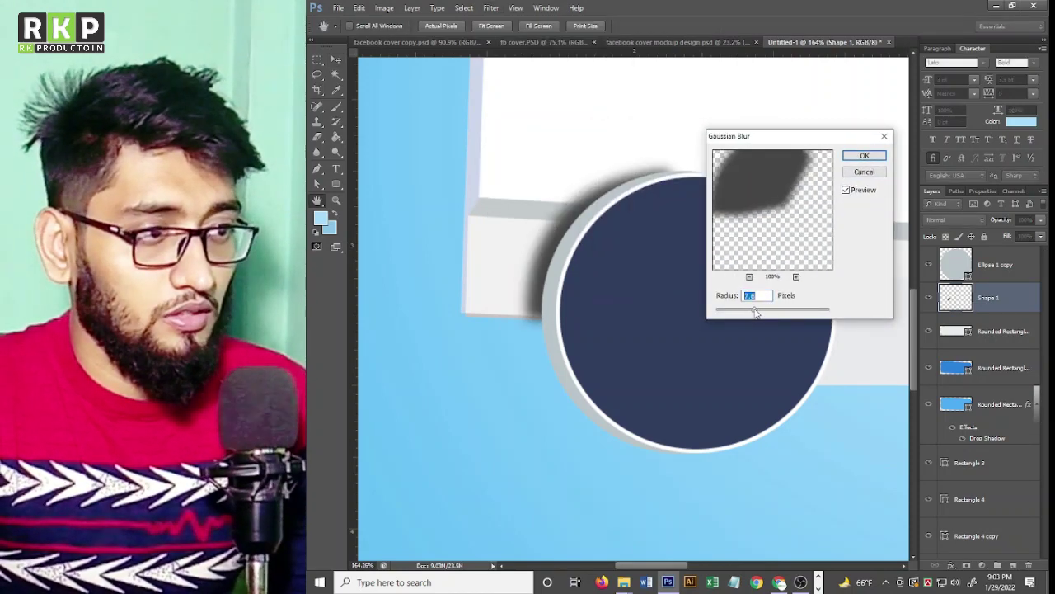
{"action": "left_click", "coordinate": [862, 157]}
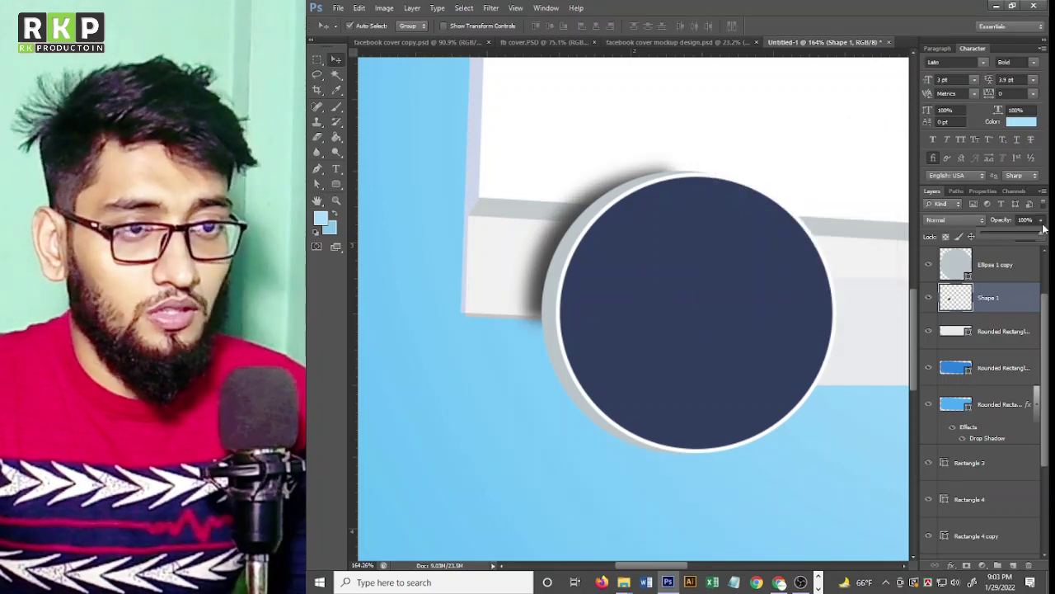
Lower the shadow layer's opacity to about 29% so it reads faintly.
{"action": "left_click_drag", "start_coordinate": [1009, 237], "coordinate": [992, 237]}
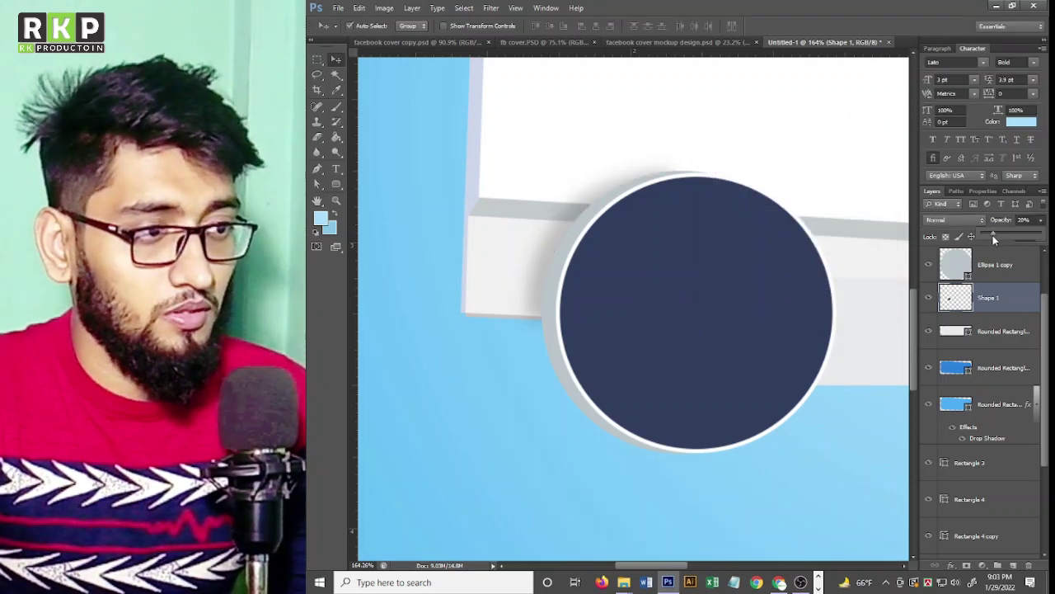
{"action": "left_click", "coordinate": [866, 388]}
{"action": "scroll", "coordinate": [618, 318], "scroll_direction": "down", "scroll_amount": 2}
{"action": "scroll", "coordinate": [629, 325], "scroll_direction": "down", "scroll_amount": 3}
{"action": "scroll", "coordinate": [624, 322], "scroll_direction": "down", "scroll_amount": 2}
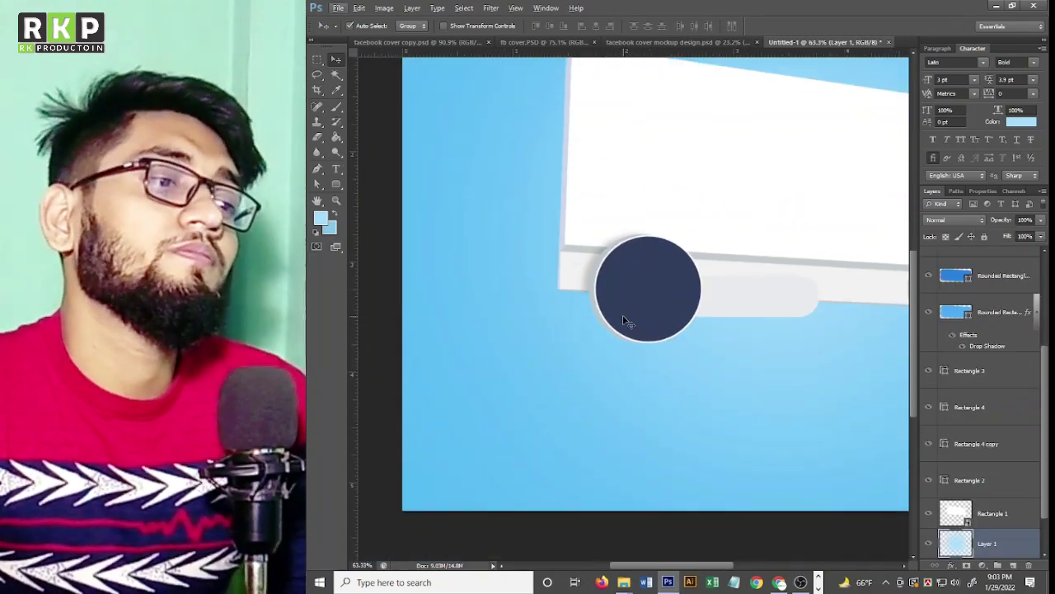
{"action": "scroll", "coordinate": [624, 322], "scroll_direction": "down", "scroll_amount": 1}
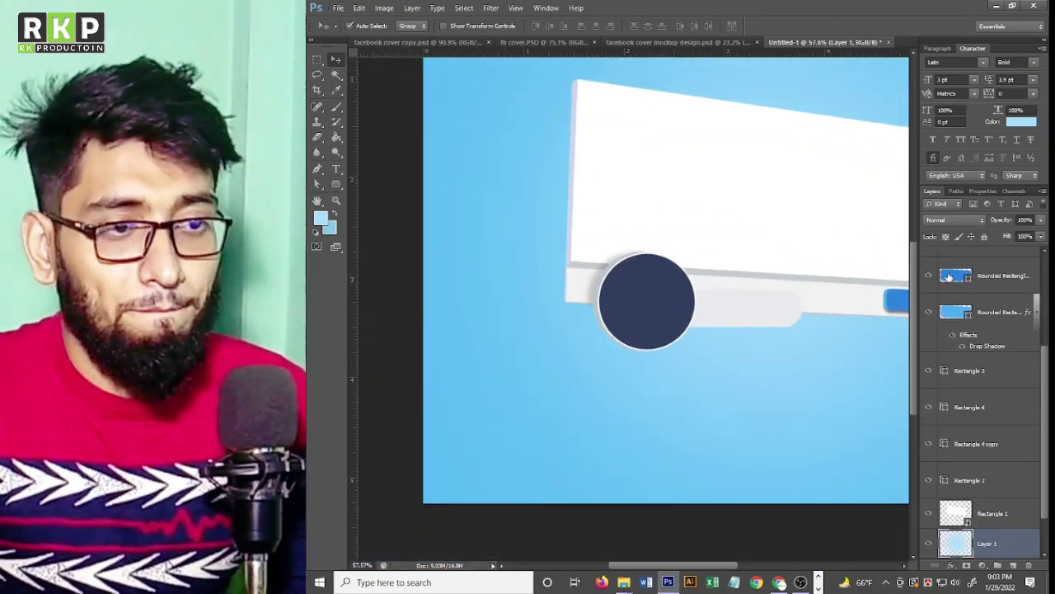
Toggle the reference mockup to compare, then select the blurred Shape 1 shadow layer.
{"action": "scroll", "coordinate": [948, 277], "scroll_direction": "up", "scroll_amount": 3}
{"action": "left_click", "coordinate": [927, 262]}
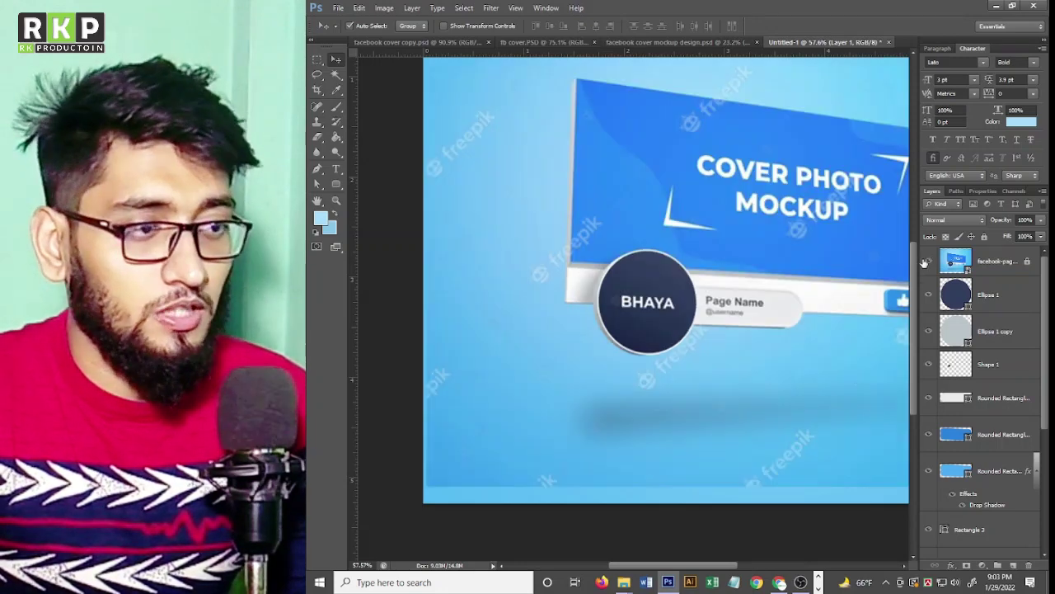
{"action": "left_click", "coordinate": [929, 262]}
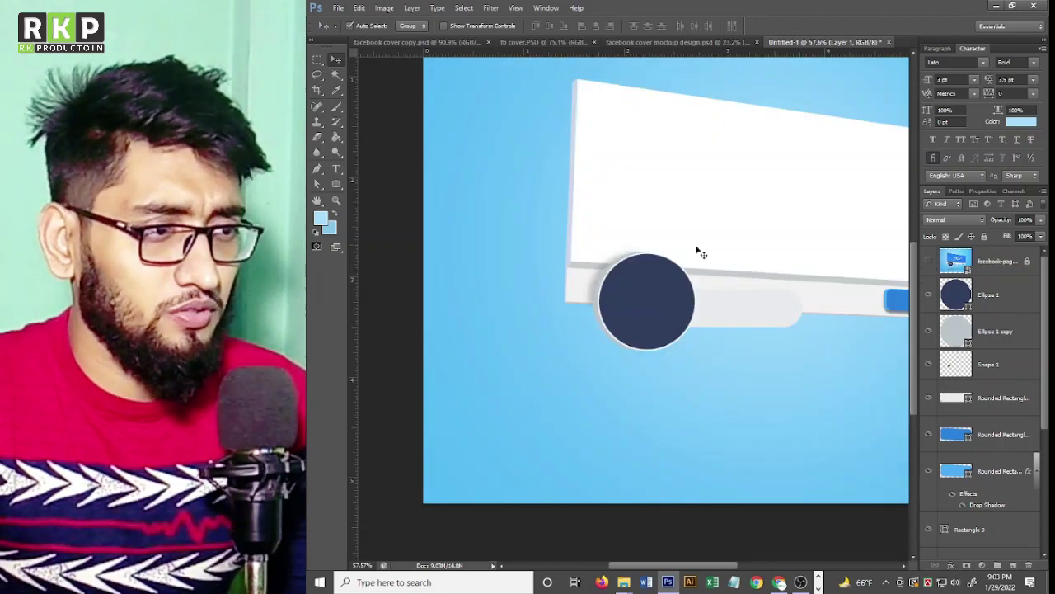
{"action": "scroll", "coordinate": [628, 256], "scroll_direction": "up", "scroll_amount": 2}
{"action": "scroll", "coordinate": [628, 255], "scroll_direction": "up", "scroll_amount": 2}
{"action": "scroll", "coordinate": [626, 257], "scroll_direction": "up", "scroll_amount": 2}
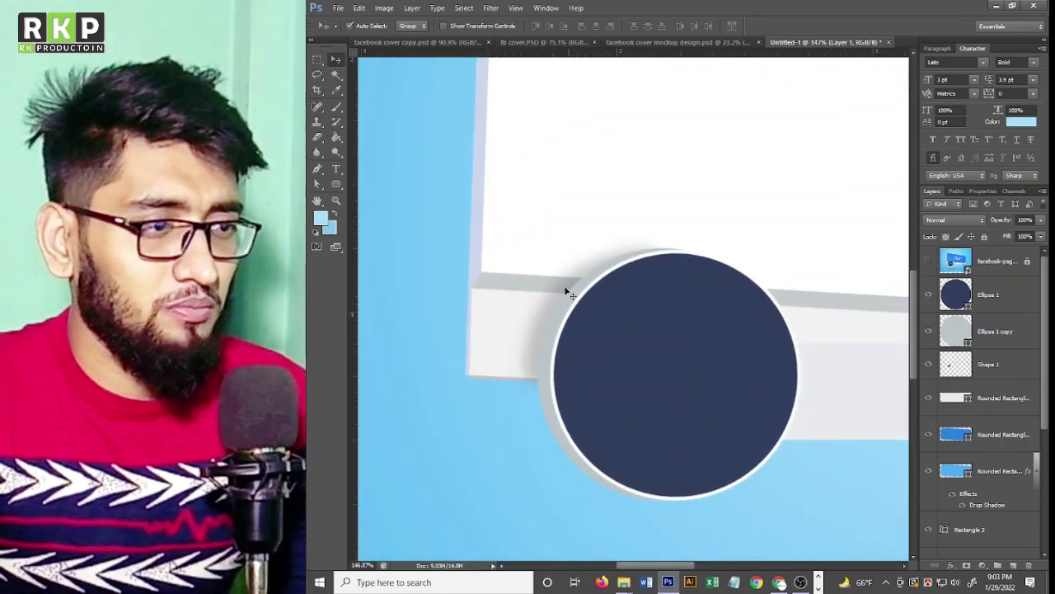
{"action": "left_click", "coordinate": [551, 310]}
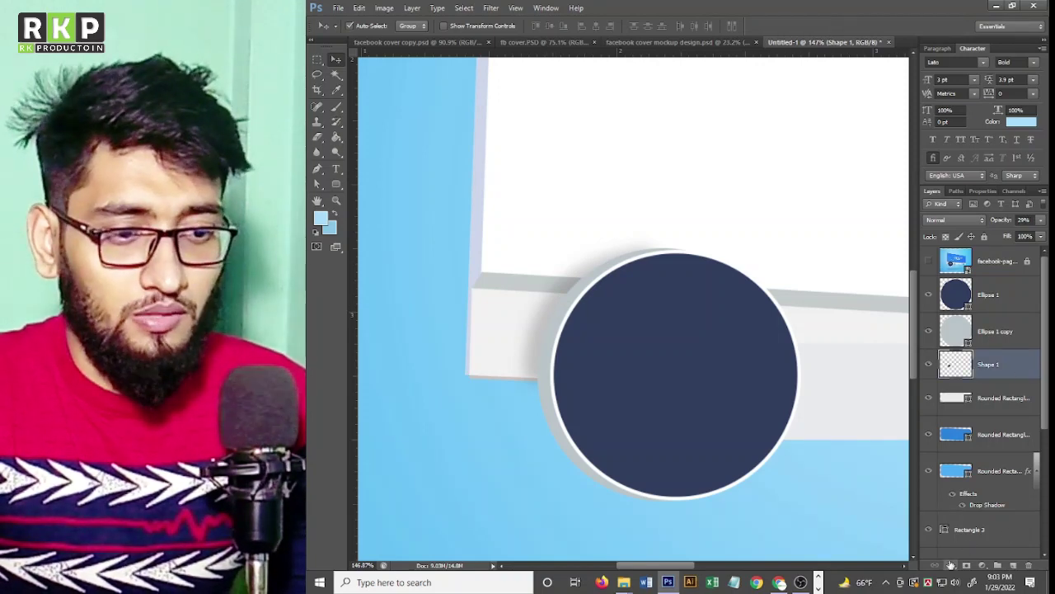
Add a layer mask to Shape 1 and brush out a small area beside the profile ring.
{"action": "left_click", "coordinate": [967, 567]}
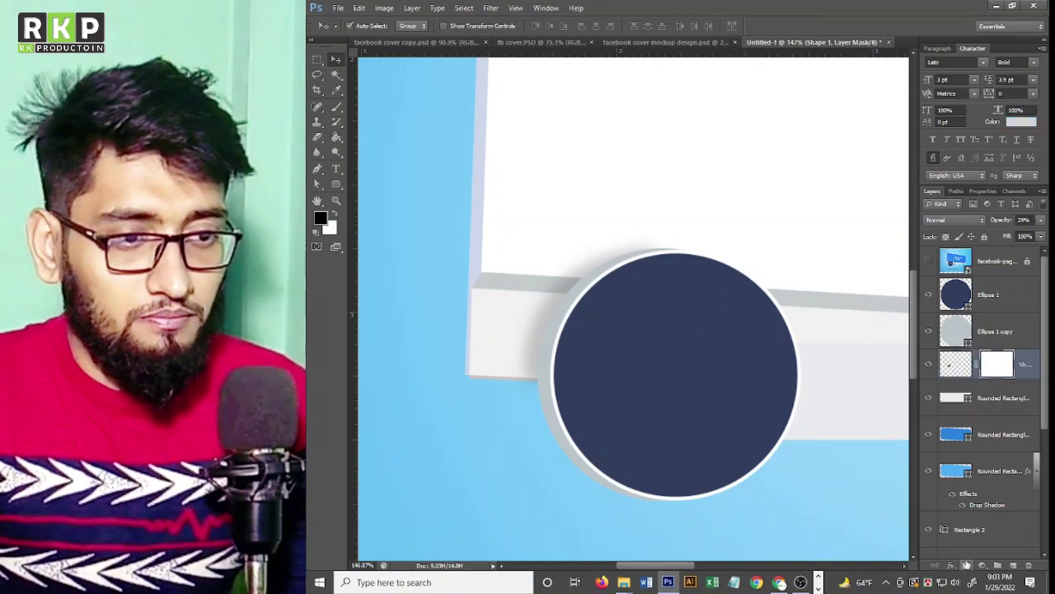
{"action": "key", "text": "b"}
{"action": "scroll", "coordinate": [624, 259], "scroll_direction": "up", "scroll_amount": 1}
{"action": "scroll", "coordinate": [624, 259], "scroll_direction": "up", "scroll_amount": 1}
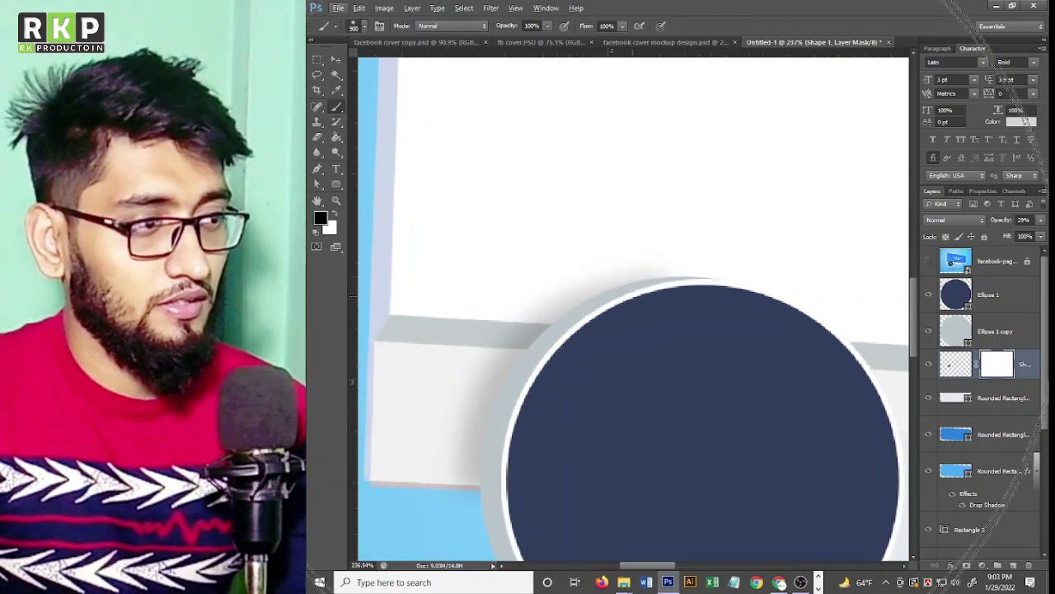
{"action": "key", "text": "bracketleft"}
{"action": "key", "text": "bracketleft"}
{"action": "key", "text": "bracketleft"}
{"action": "key", "text": "bracketleft"}
{"action": "key", "text": "bracketleft"}
{"action": "key", "text": "bracketleft"}
{"action": "key", "text": "bracketleft"}
{"action": "key", "text": "bracketleft"}
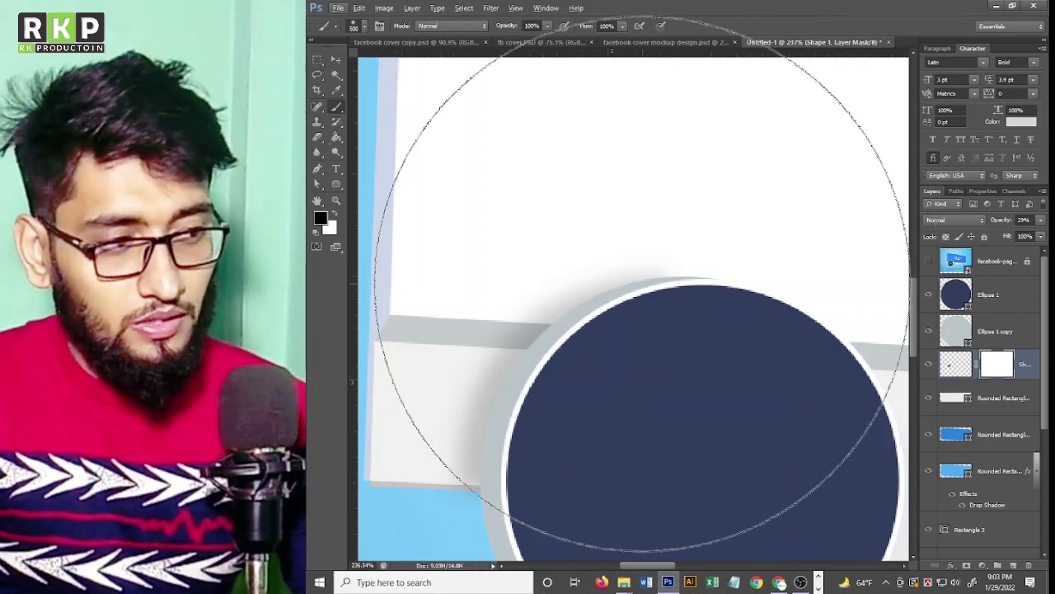
{"action": "key", "text": "bracketleft"}
{"action": "key", "text": "bracketleft"}
{"action": "key", "text": "bracketleft"}
{"action": "key", "text": "bracketleft"}
{"action": "key", "text": "bracketleft"}
{"action": "key", "text": "bracketleft"}
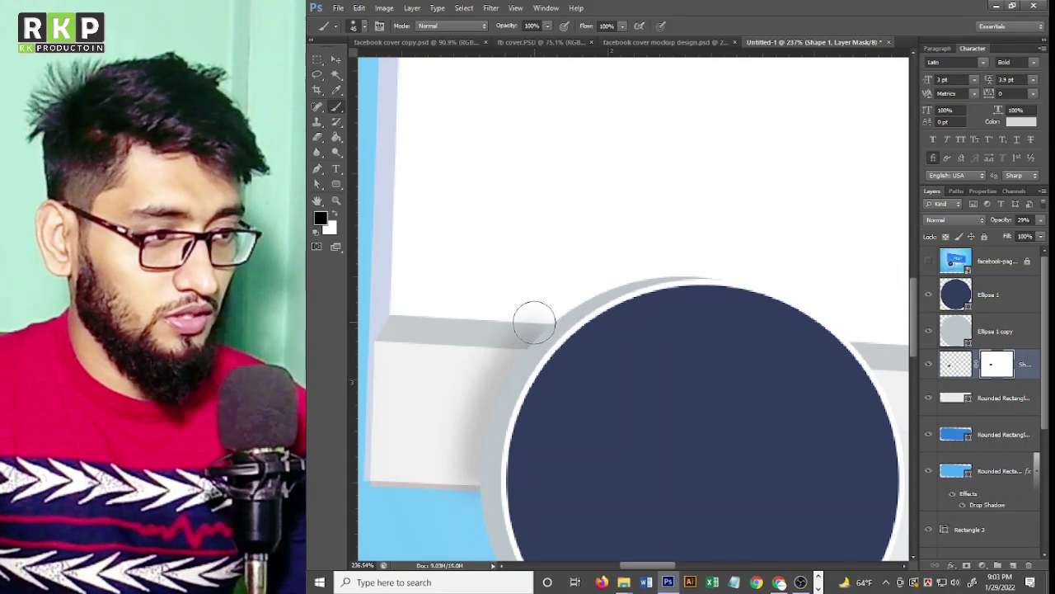
{"action": "scroll", "coordinate": [652, 356], "scroll_direction": "down", "scroll_amount": 2}
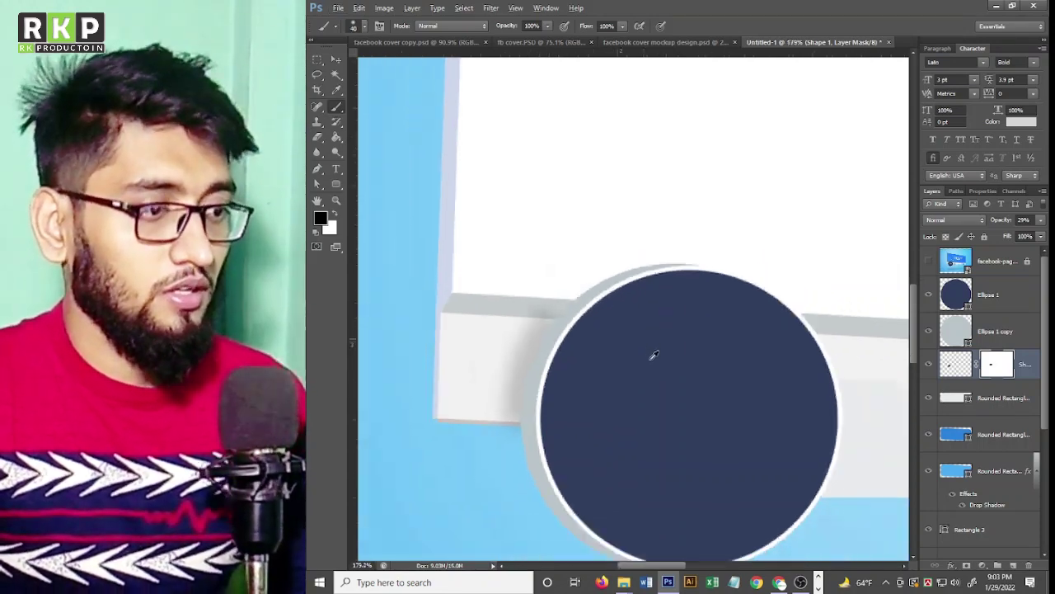
{"action": "scroll", "coordinate": [656, 361], "scroll_direction": "down", "scroll_amount": 1}
{"action": "scroll", "coordinate": [589, 318], "scroll_direction": "up", "scroll_amount": 2}
{"action": "scroll", "coordinate": [584, 324], "scroll_direction": "up", "scroll_amount": 1}
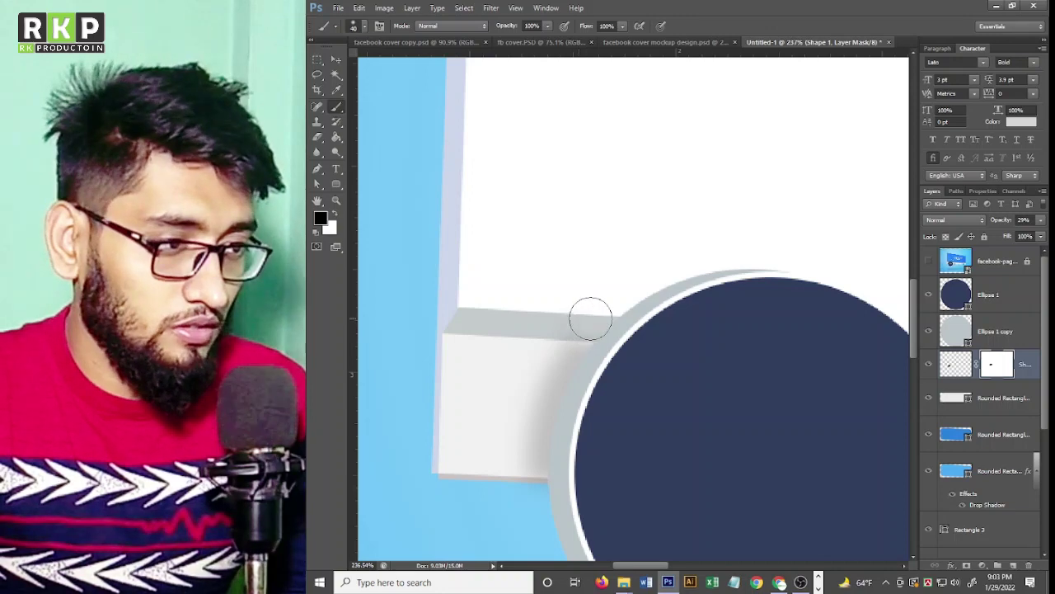
{"action": "scroll", "coordinate": [631, 302], "scroll_direction": "down", "scroll_amount": 4}
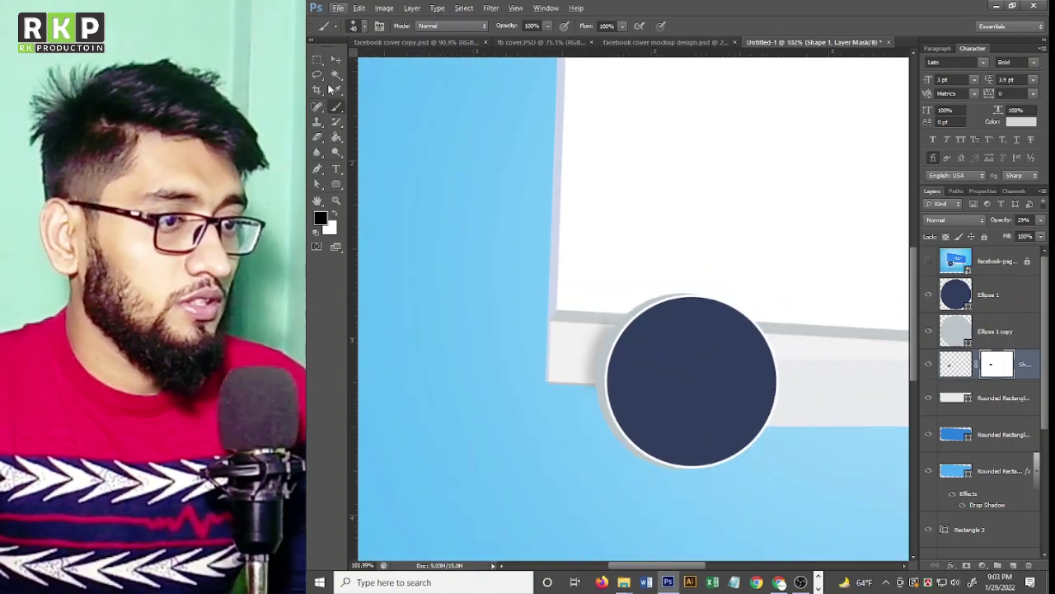
{"action": "left_click", "coordinate": [336, 61]}
{"action": "left_click", "coordinate": [471, 251]}
{"action": "scroll", "coordinate": [487, 288], "scroll_direction": "down", "scroll_amount": 2}
Step through Ellipse 1 copy and Shape 1 to select the rounded page-name bar layer.
{"action": "scroll", "coordinate": [518, 321], "scroll_direction": "down", "scroll_amount": 1}
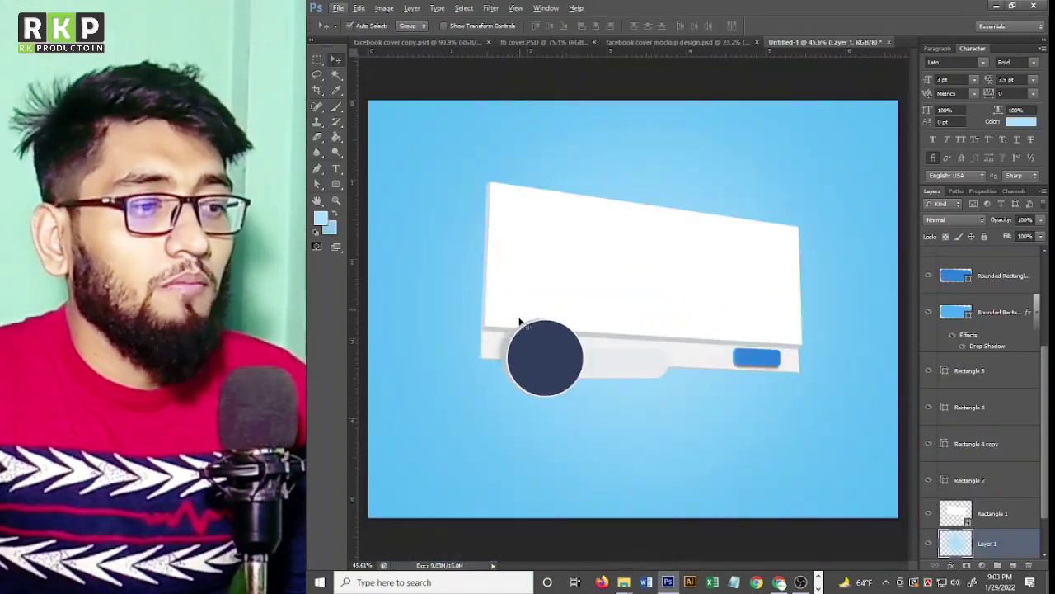
{"action": "scroll", "coordinate": [544, 339], "scroll_direction": "up", "scroll_amount": 1}
{"action": "scroll", "coordinate": [578, 372], "scroll_direction": "up", "scroll_amount": 1}
{"action": "left_click", "coordinate": [495, 345]}
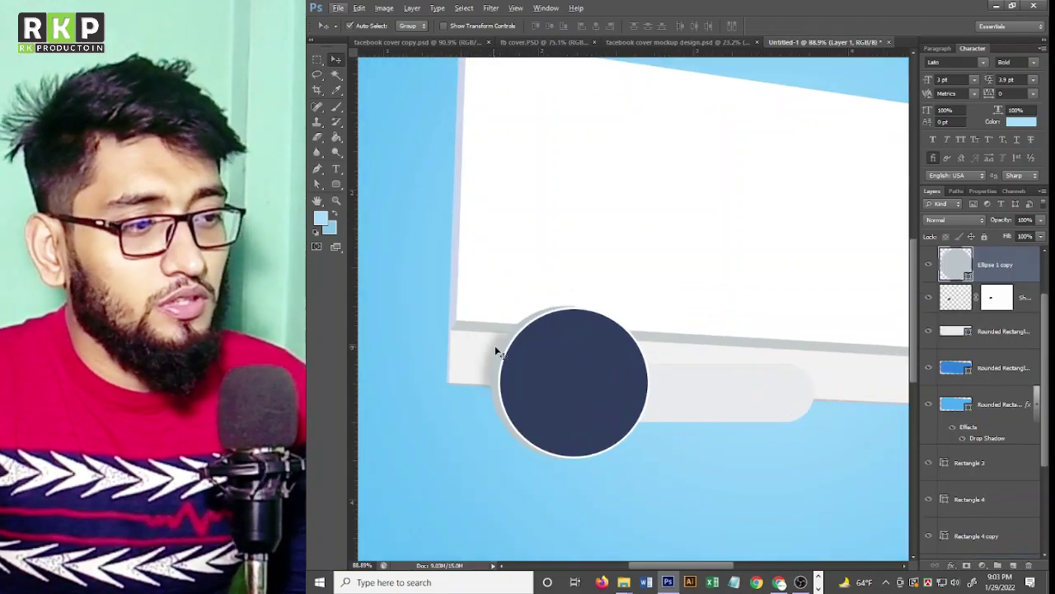
{"action": "left_click", "coordinate": [969, 309]}
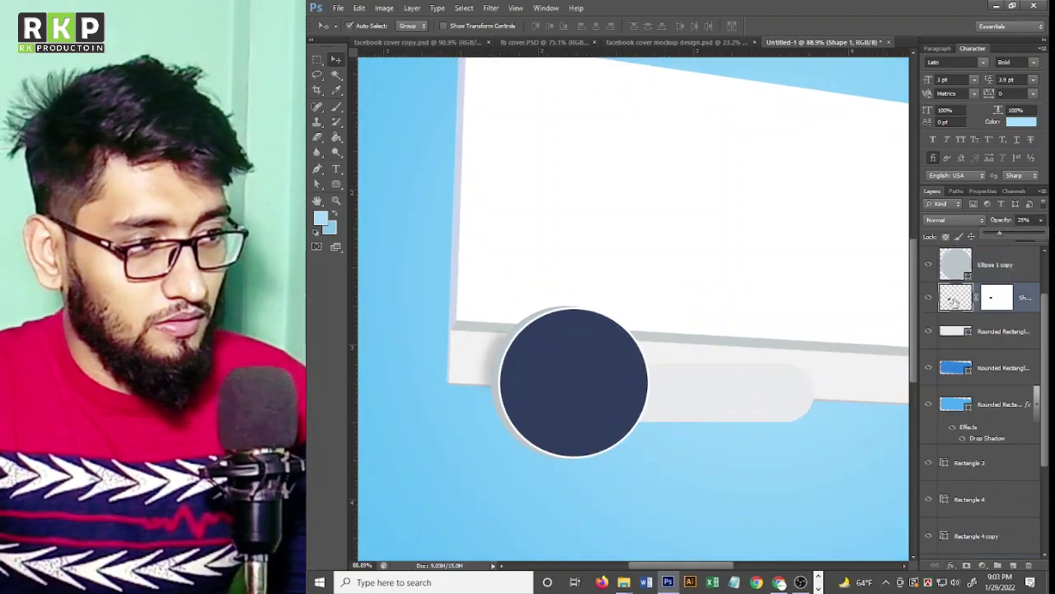
{"action": "left_click", "coordinate": [670, 415]}
{"action": "scroll", "coordinate": [669, 415], "scroll_direction": "down", "scroll_amount": 3}
{"action": "scroll", "coordinate": [756, 382], "scroll_direction": "up", "scroll_amount": 1}
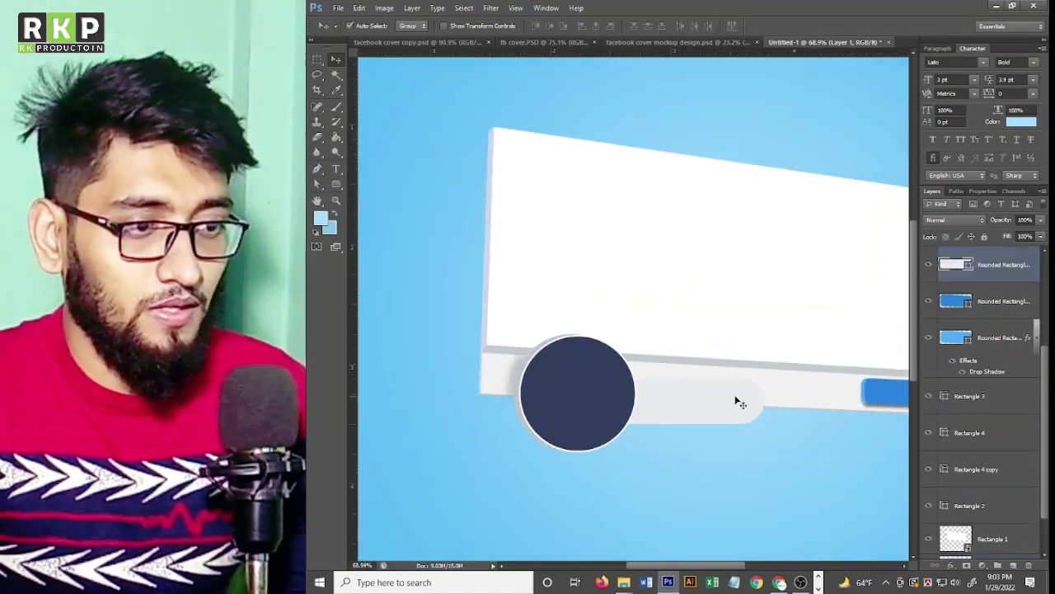
Refill the rounded page-name bar with mid grey #cdcdce.
{"action": "double_click", "coordinate": [945, 276]}
{"action": "key", "text": "Escape"}
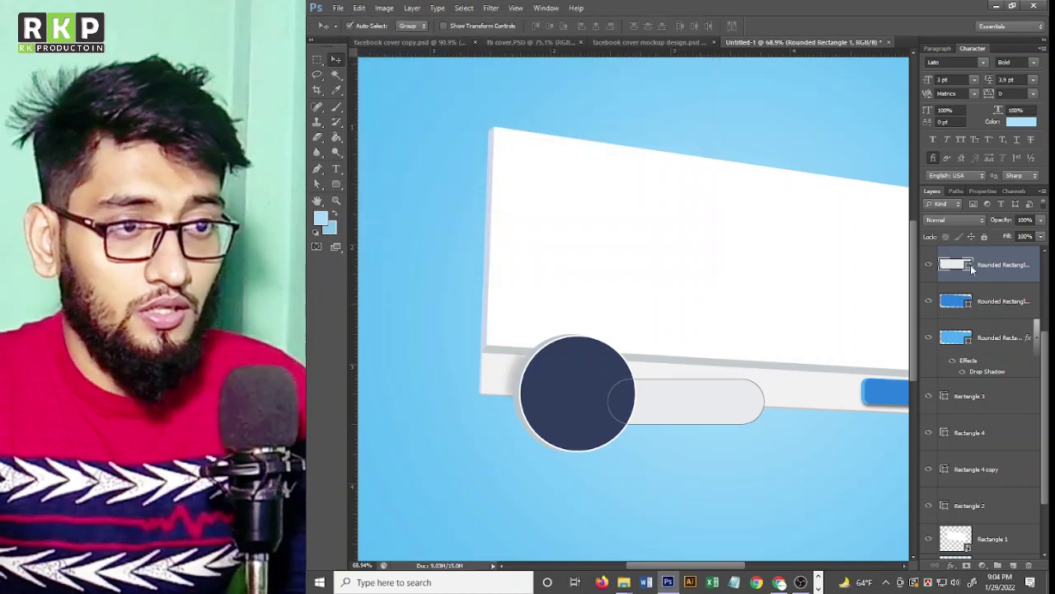
{"action": "double_click", "coordinate": [967, 266]}
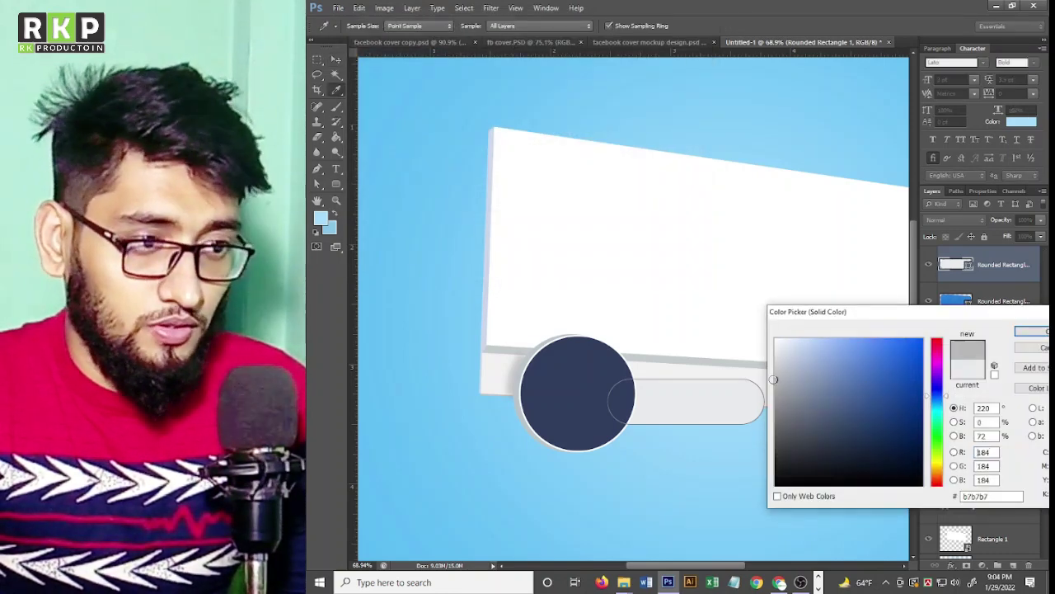
{"action": "mouse_move", "coordinate": [773, 379]}
{"action": "left_mouse_down"}
{"action": "mouse_move", "coordinate": [776, 392]}
{"action": "mouse_move", "coordinate": [778, 365]}
{"action": "left_mouse_up"}
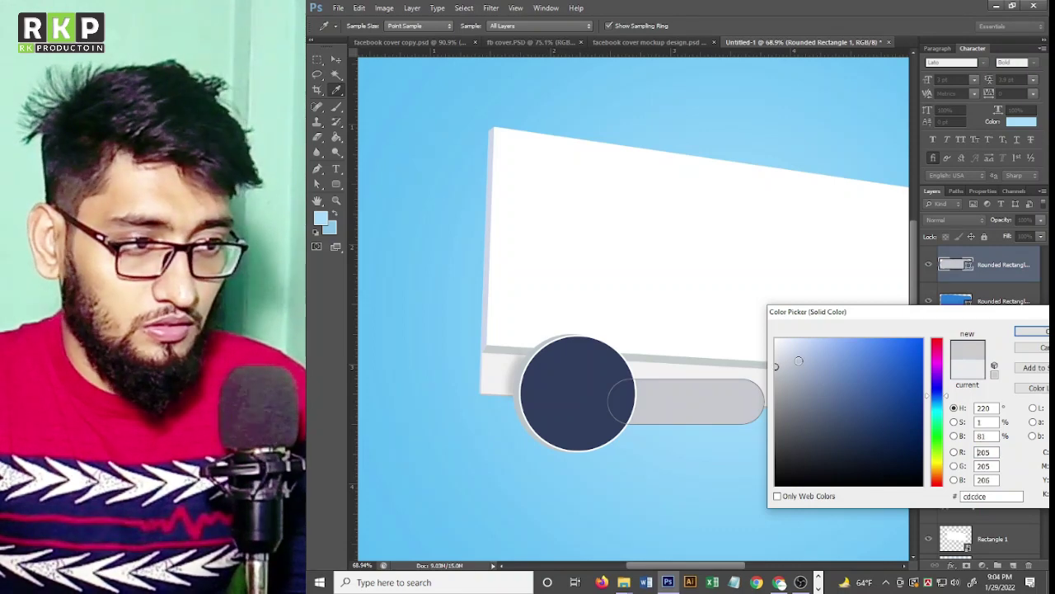
{"action": "left_click", "coordinate": [1030, 330]}
Toggle the reference cover mockup to compare, then reselect the name bar layer.
{"action": "key", "text": "v"}
{"action": "left_click", "coordinate": [747, 444]}
{"action": "scroll", "coordinate": [717, 404], "scroll_direction": "down", "scroll_amount": 2}
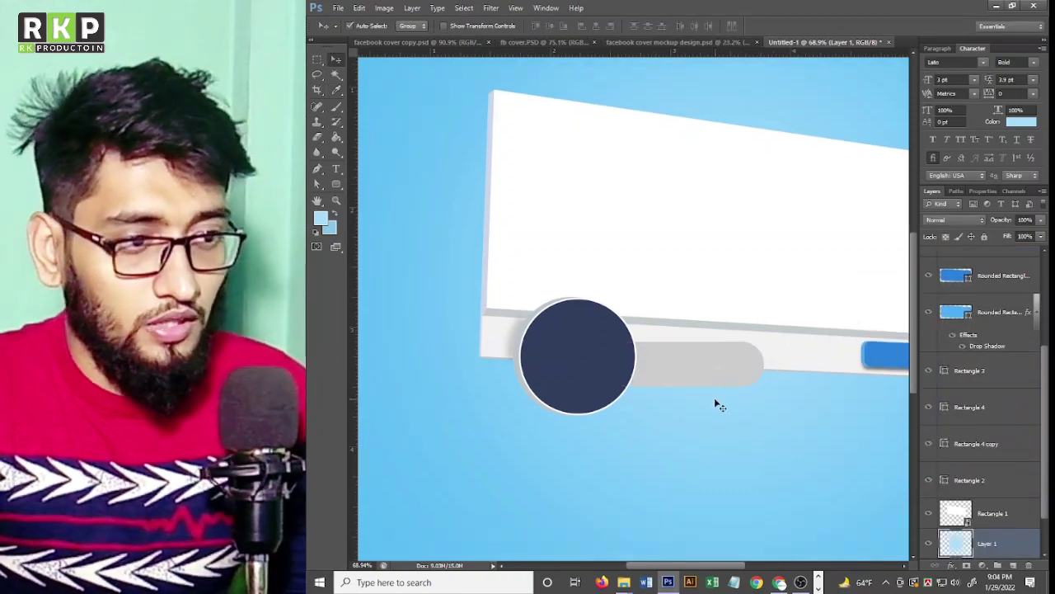
{"action": "scroll", "coordinate": [956, 264], "scroll_direction": "up", "scroll_amount": 3}
{"action": "scroll", "coordinate": [956, 264], "scroll_direction": "up", "scroll_amount": 2}
{"action": "left_click", "coordinate": [930, 261]}
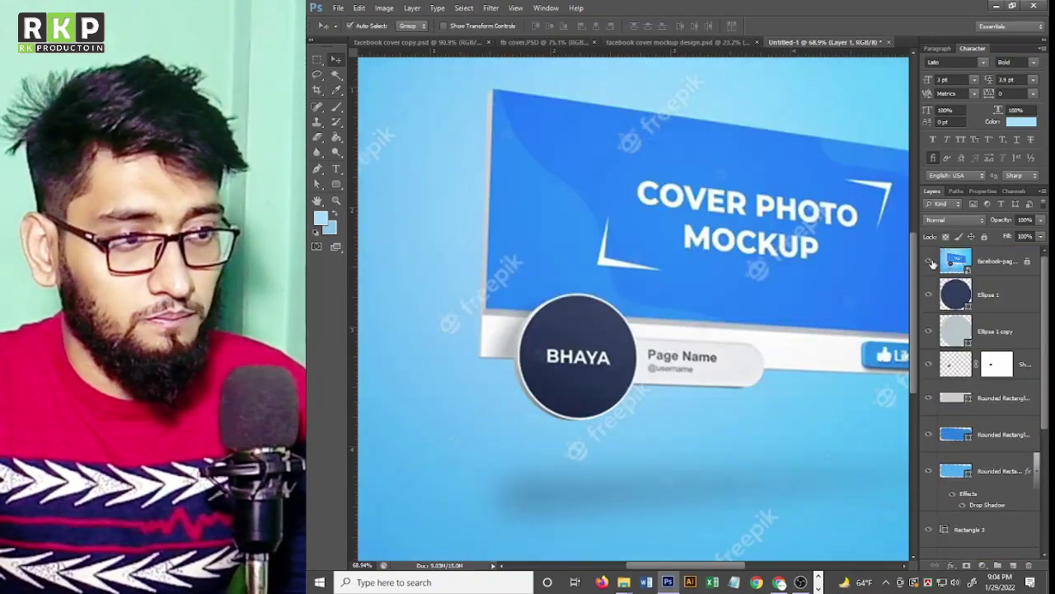
{"action": "left_click", "coordinate": [930, 261]}
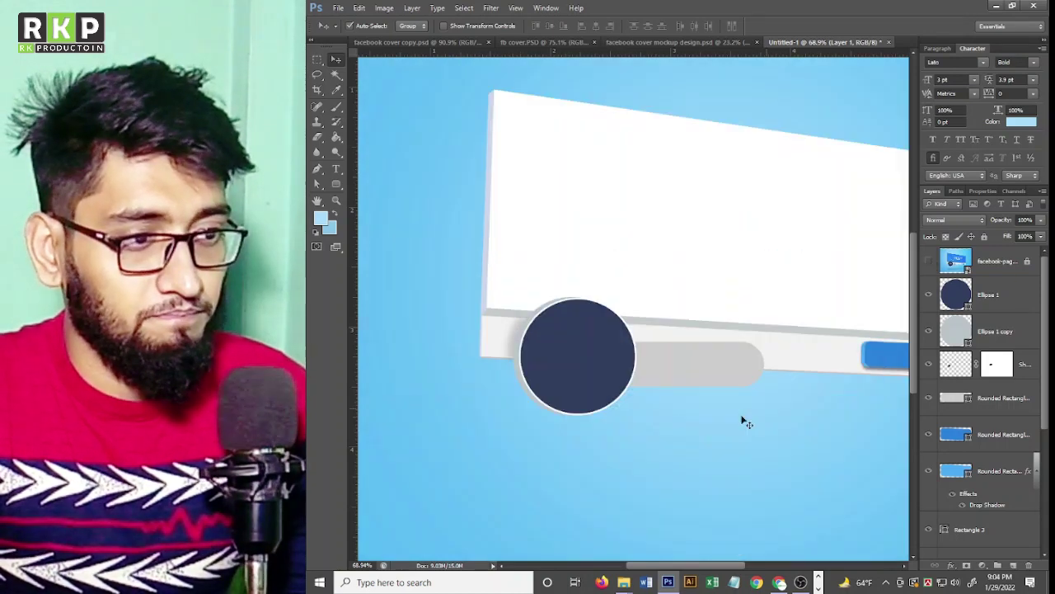
{"action": "left_click", "coordinate": [716, 379]}
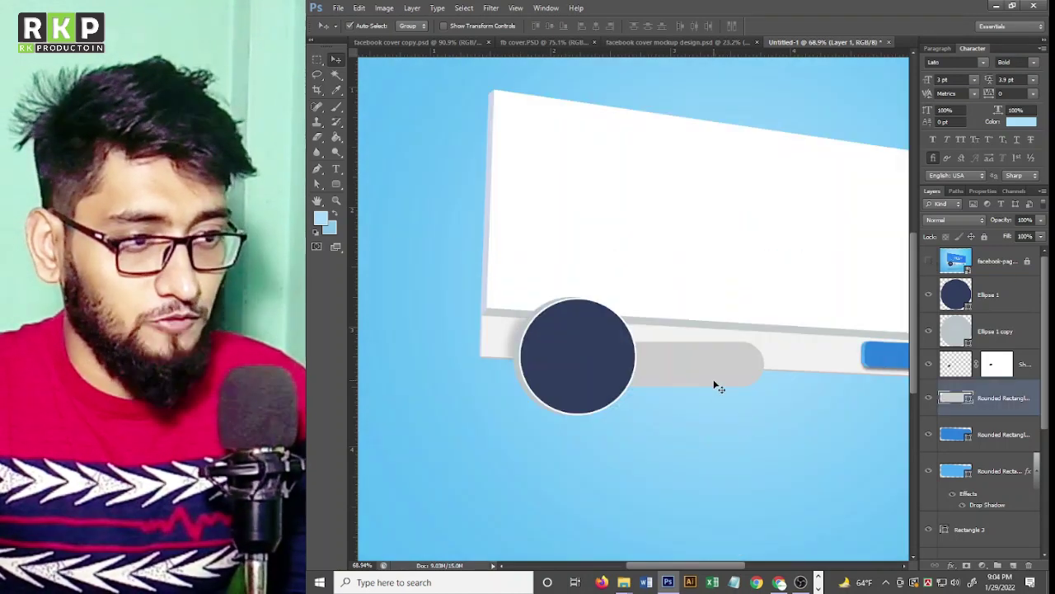
Duplicate Rounded Rectangle 1 below the original bar and fill the copy dark grey #6e6e6e.
{"action": "left_click", "coordinate": [952, 566]}
{"action": "scroll", "coordinate": [706, 385], "scroll_direction": "up", "scroll_amount": 2}
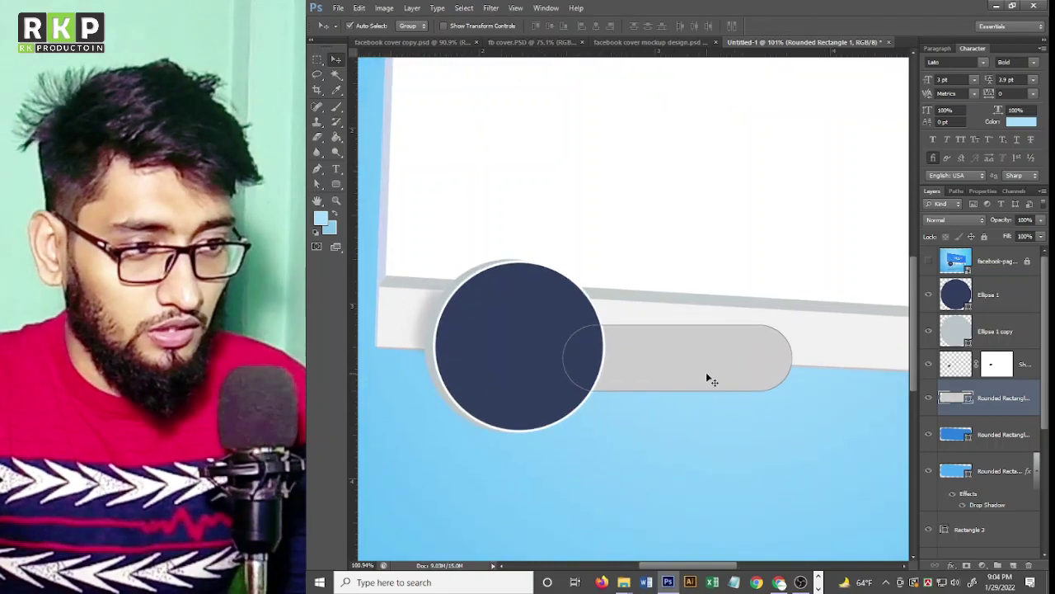
{"action": "scroll", "coordinate": [705, 375], "scroll_direction": "up", "scroll_amount": 2}
{"action": "scroll", "coordinate": [743, 381], "scroll_direction": "up", "scroll_amount": 2}
{"action": "left_click_drag", "start_coordinate": [743, 381], "coordinate": [743, 384]}
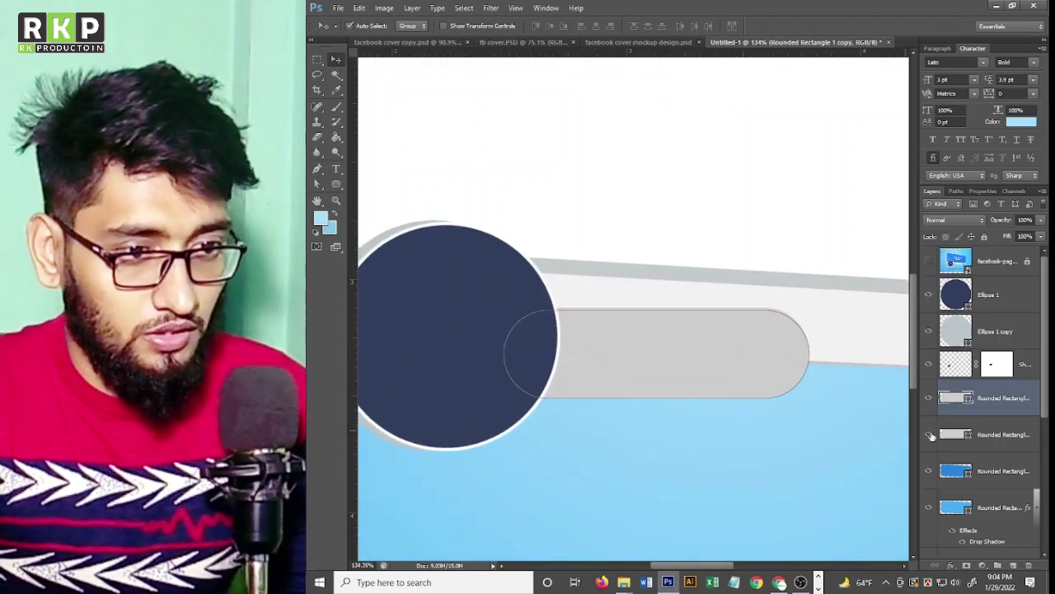
{"action": "left_click_drag", "start_coordinate": [985, 397], "coordinate": [987, 446]}
{"action": "double_click", "coordinate": [964, 435]}
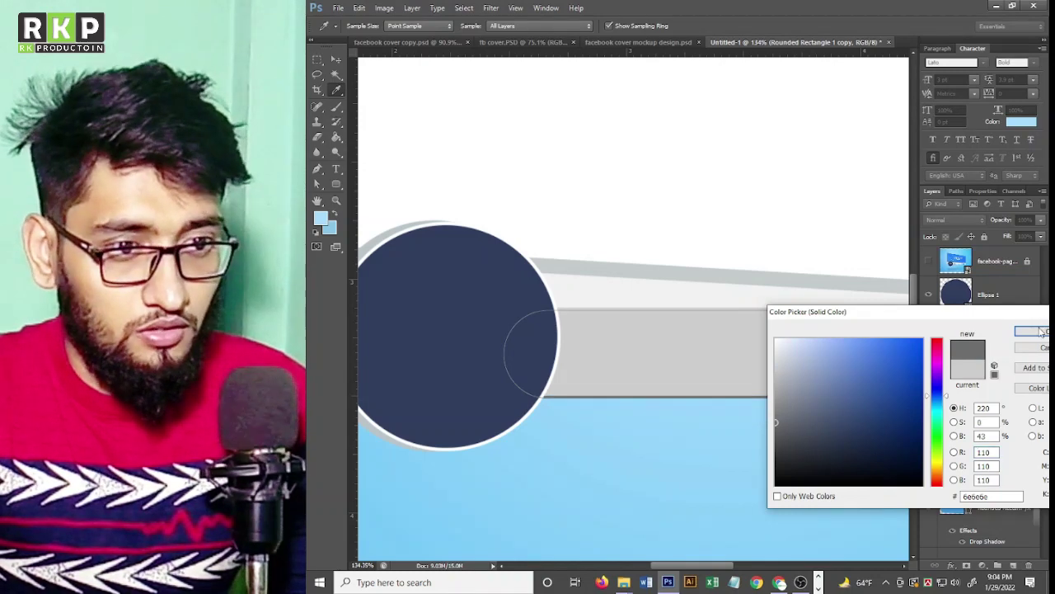
{"action": "key", "text": "Return"}
Select the blue background layer and scroll around to inspect the bar's thicker edge.
{"action": "key", "text": "v"}
{"action": "left_click", "coordinate": [768, 412]}
{"action": "scroll", "coordinate": [769, 406], "scroll_direction": "down", "scroll_amount": 5}
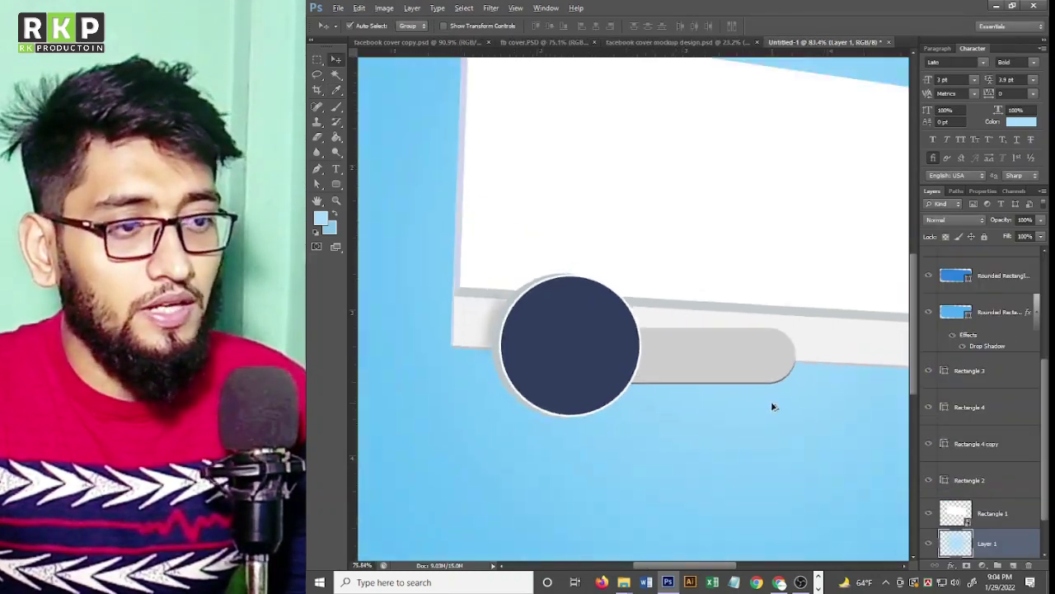
{"action": "scroll", "coordinate": [817, 369], "scroll_direction": "up", "scroll_amount": 1}
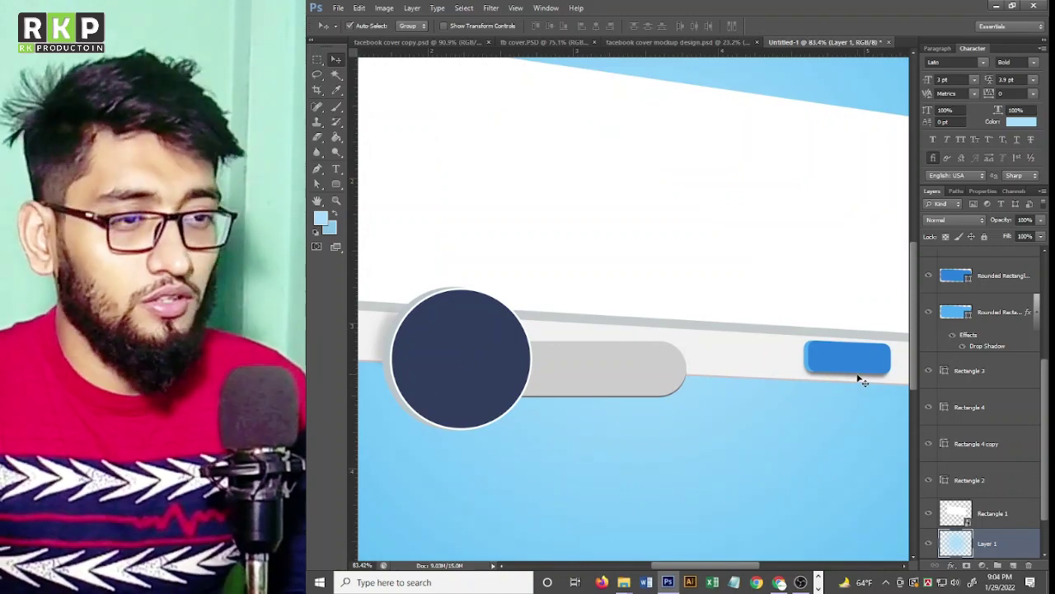
{"action": "scroll", "coordinate": [860, 377], "scroll_direction": "up", "scroll_amount": 2}
{"action": "scroll", "coordinate": [821, 382], "scroll_direction": "down", "scroll_amount": 2}
{"action": "scroll", "coordinate": [435, 351], "scroll_direction": "left", "scroll_amount": 1}
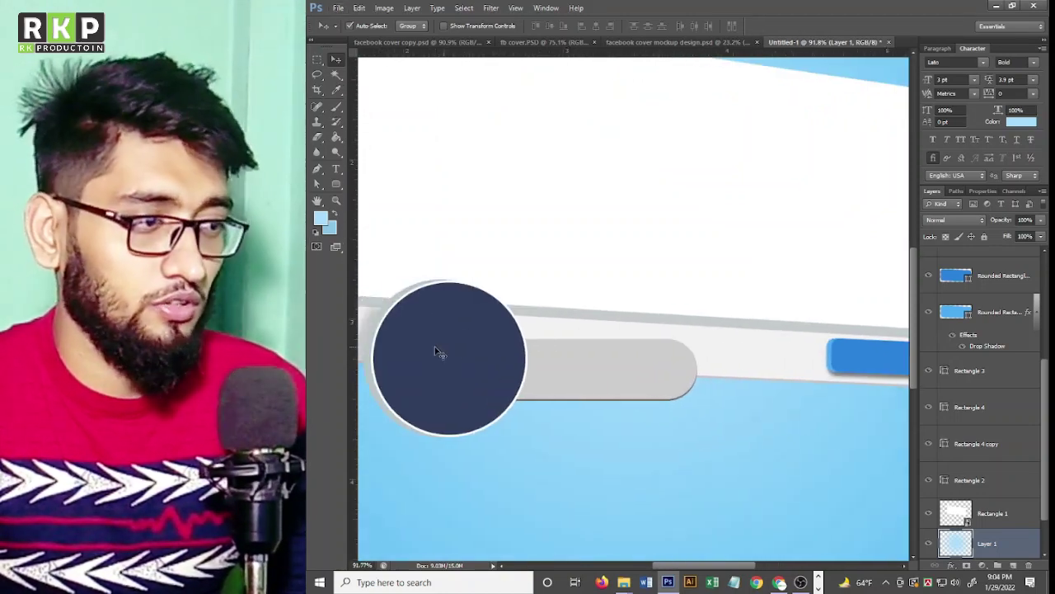
{"action": "scroll", "coordinate": [483, 306], "scroll_direction": "left", "scroll_amount": 1}
{"action": "scroll", "coordinate": [766, 372], "scroll_direction": "down", "scroll_amount": 1}
{"action": "scroll", "coordinate": [734, 363], "scroll_direction": "down", "scroll_amount": 1}
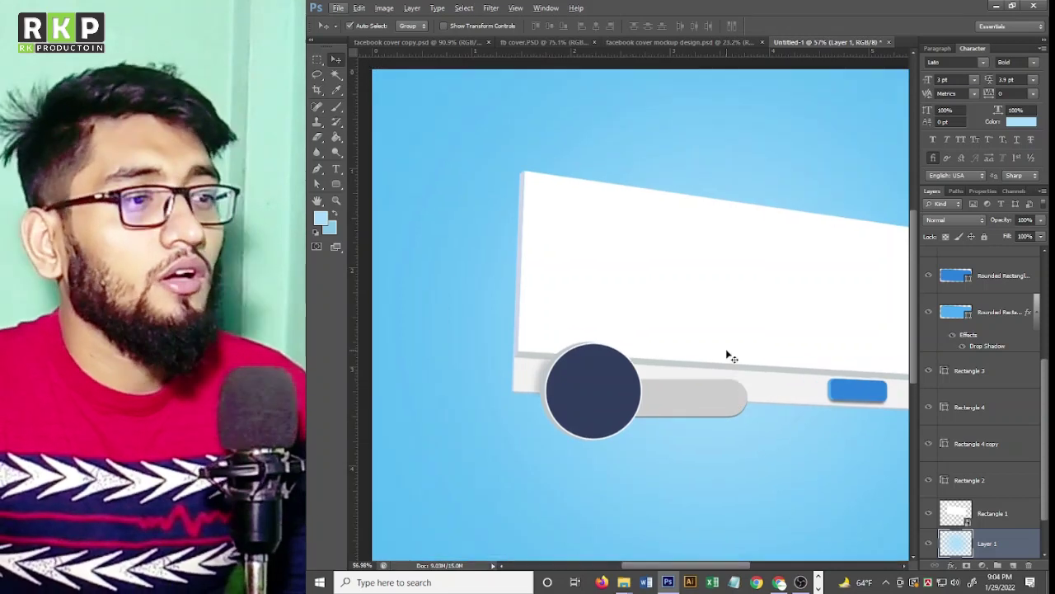
{"action": "scroll", "coordinate": [654, 288], "scroll_direction": "down", "scroll_amount": 2}
{"action": "scroll", "coordinate": [654, 289], "scroll_direction": "up", "scroll_amount": 2}
{"action": "scroll", "coordinate": [822, 343], "scroll_direction": "up", "scroll_amount": 2}
{"action": "scroll", "coordinate": [822, 343], "scroll_direction": "up", "scroll_amount": 1}
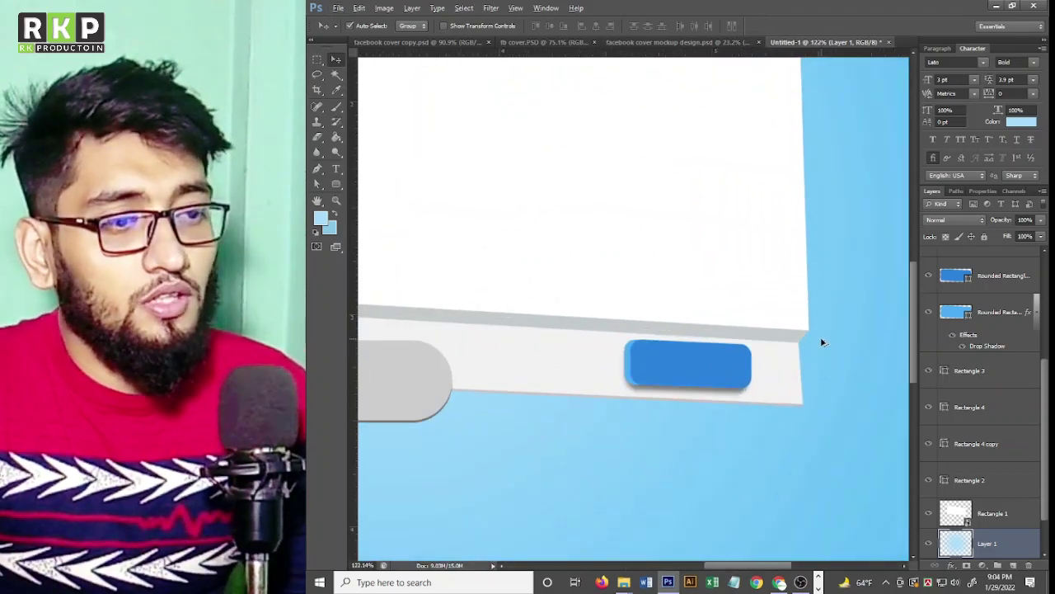
{"action": "scroll", "coordinate": [822, 341], "scroll_direction": "up", "scroll_amount": 1}
{"action": "scroll", "coordinate": [793, 328], "scroll_direction": "up", "scroll_amount": 1}
{"action": "scroll", "coordinate": [704, 341], "scroll_direction": "down", "scroll_amount": 2}
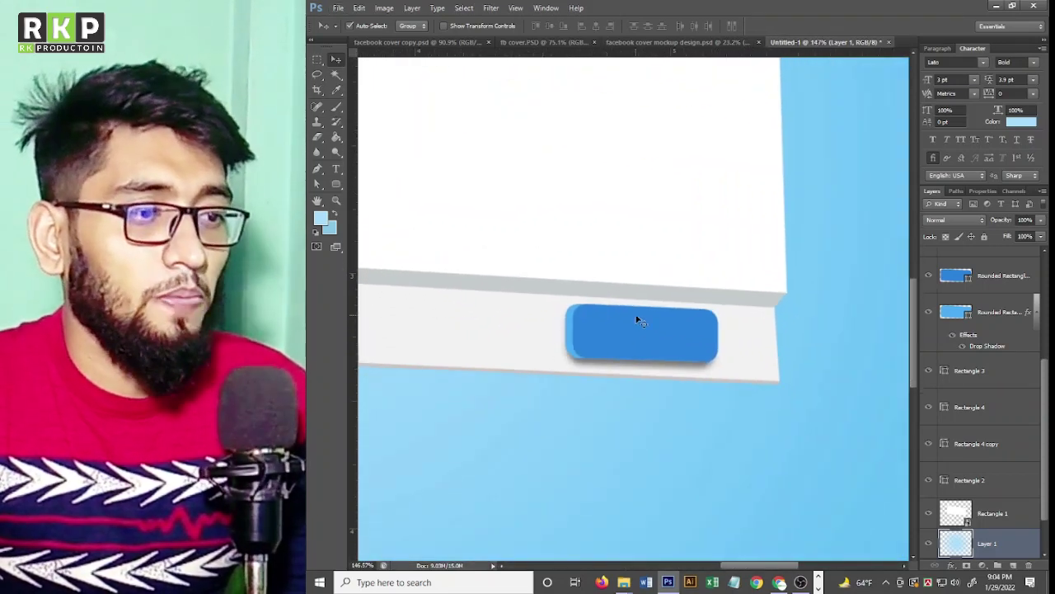
{"action": "scroll", "coordinate": [655, 344], "scroll_direction": "down", "scroll_amount": 1}
{"action": "scroll", "coordinate": [579, 160], "scroll_direction": "down", "scroll_amount": 1}
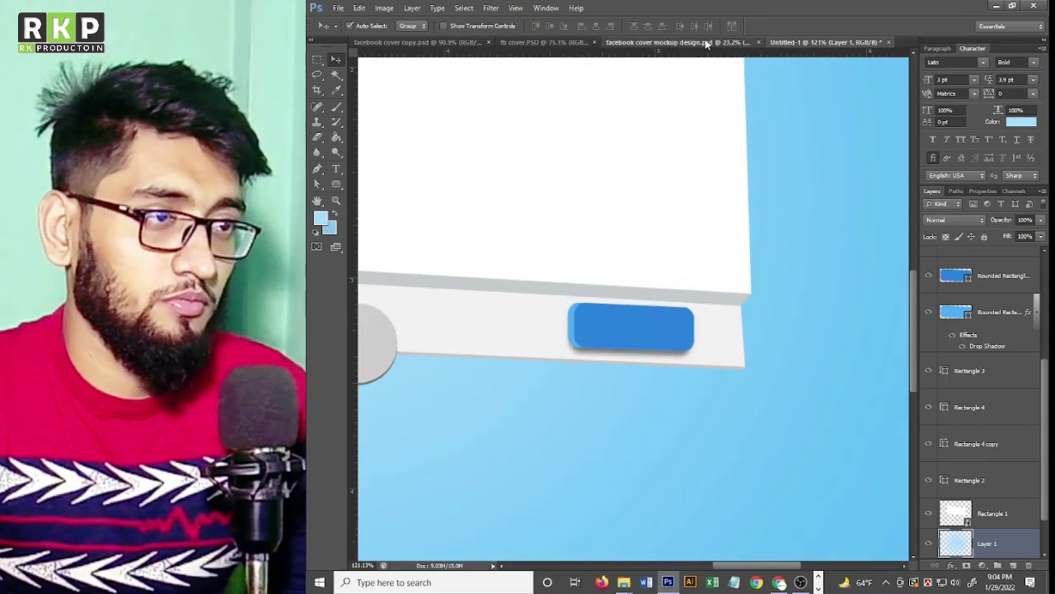
{"action": "left_click", "coordinate": [705, 43]}
{"action": "scroll", "coordinate": [764, 370], "scroll_direction": "up", "scroll_amount": 1}
{"action": "scroll", "coordinate": [765, 370], "scroll_direction": "up", "scroll_amount": 1}
{"action": "scroll", "coordinate": [764, 371], "scroll_direction": "up", "scroll_amount": 1}
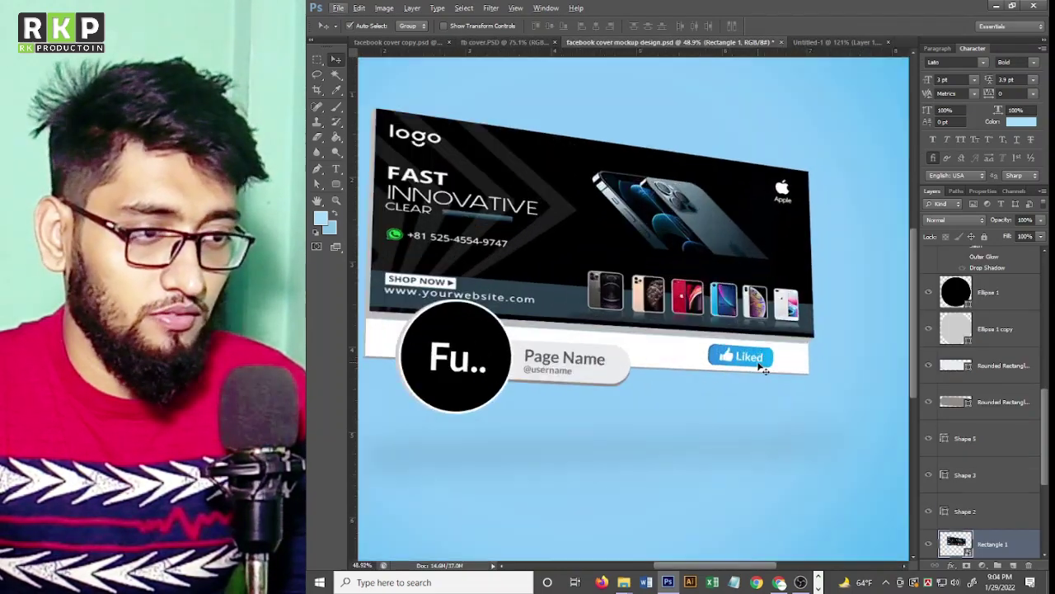
{"action": "left_click", "coordinate": [765, 368]}
{"action": "scroll", "coordinate": [767, 368], "scroll_direction": "up", "scroll_amount": 1}
{"action": "scroll", "coordinate": [773, 366], "scroll_direction": "up", "scroll_amount": 2}
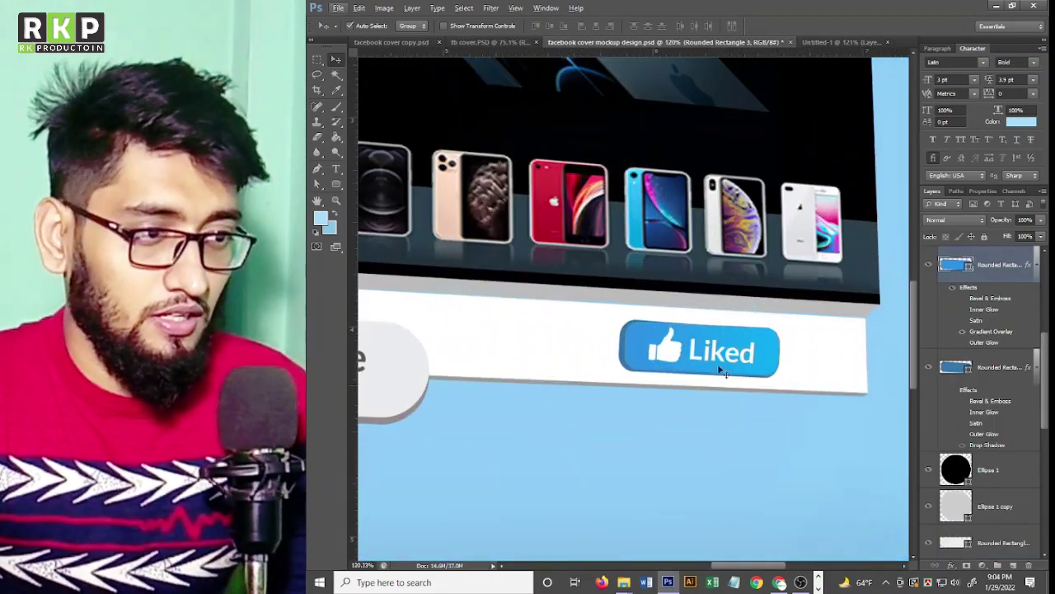
{"action": "left_click", "coordinate": [833, 42]}
{"action": "scroll", "coordinate": [653, 303], "scroll_direction": "up", "scroll_amount": 2}
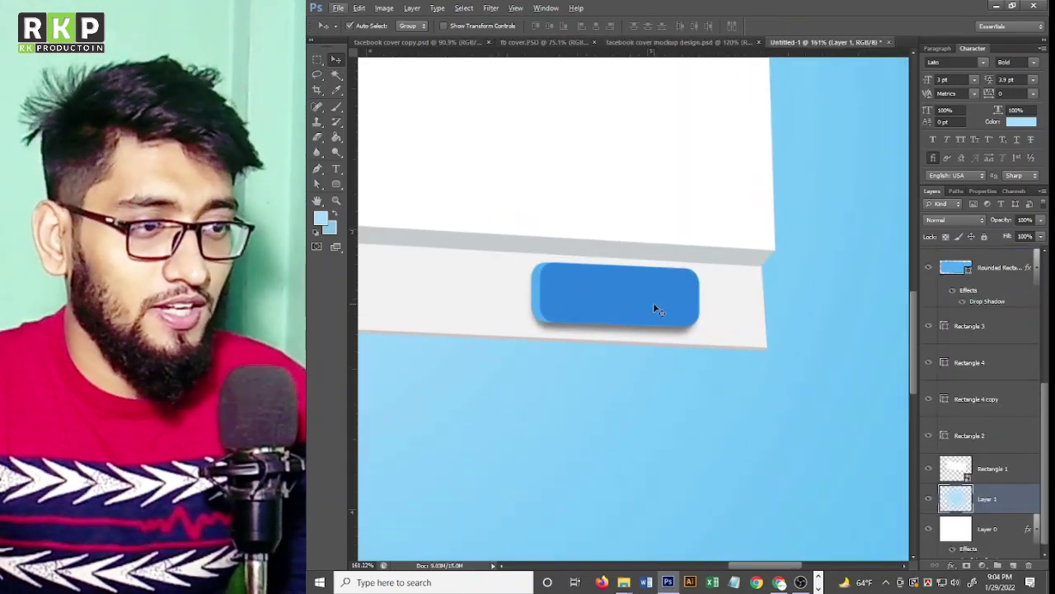
Add a Gradient Overlay to the button and set its dark stop to a deeper blue.
{"action": "left_click", "coordinate": [967, 566]}
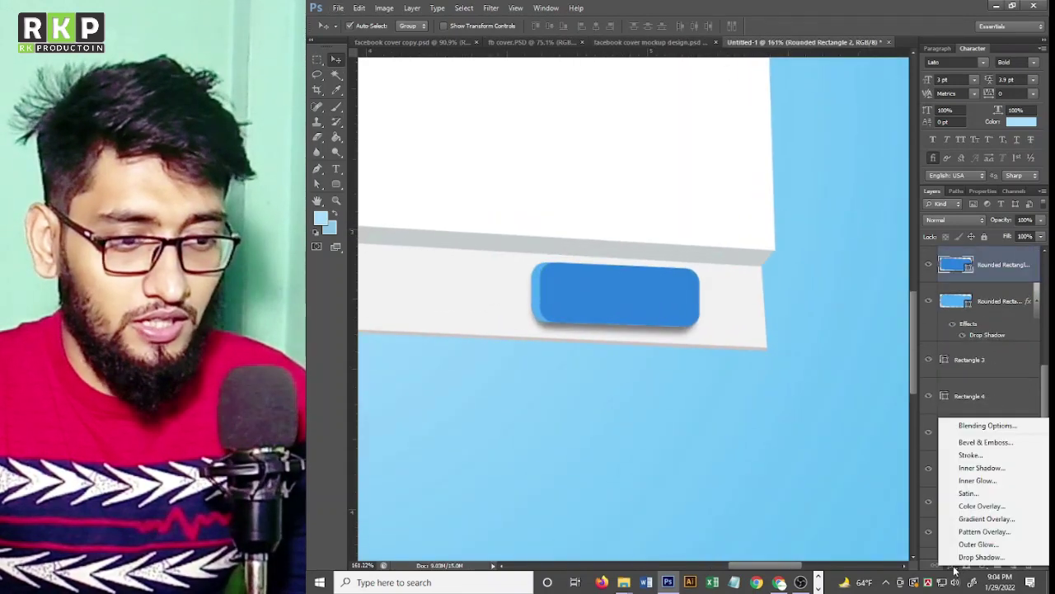
{"action": "left_click", "coordinate": [987, 518]}
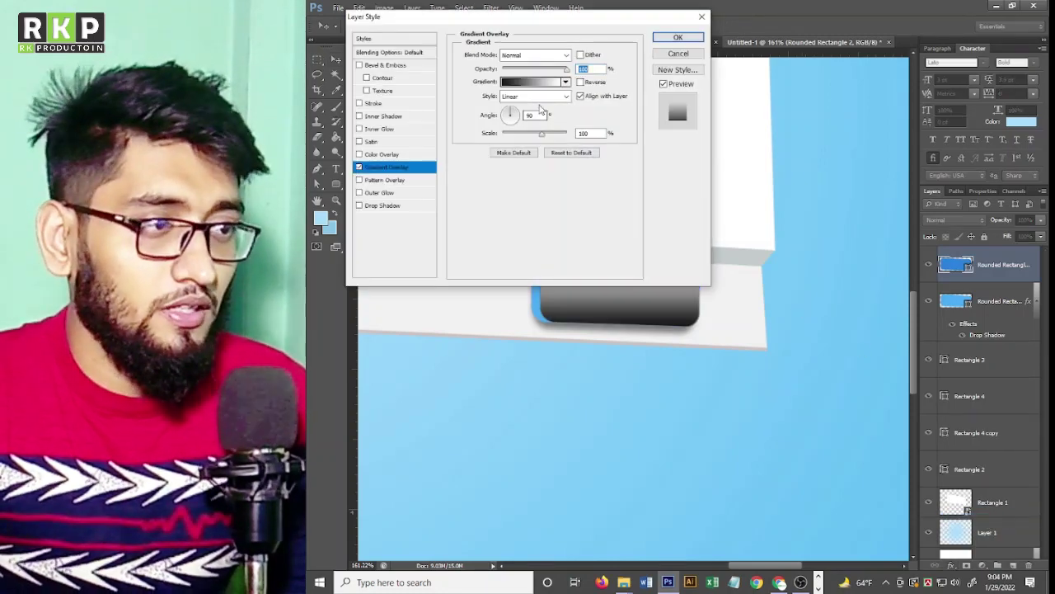
{"action": "left_click_drag", "start_coordinate": [568, 27], "coordinate": [780, 363]}
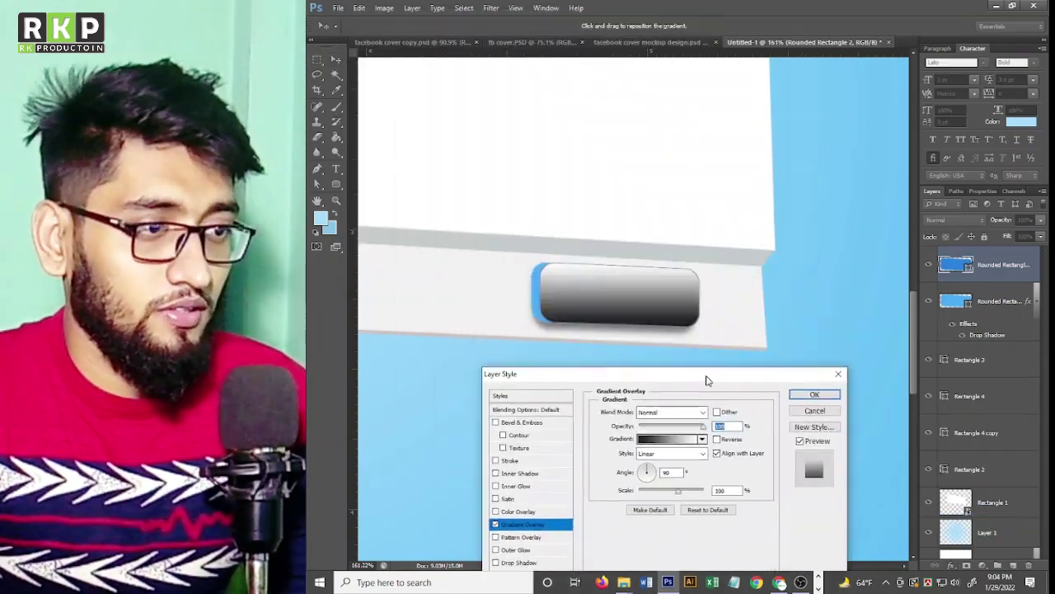
{"action": "left_click", "coordinate": [742, 420]}
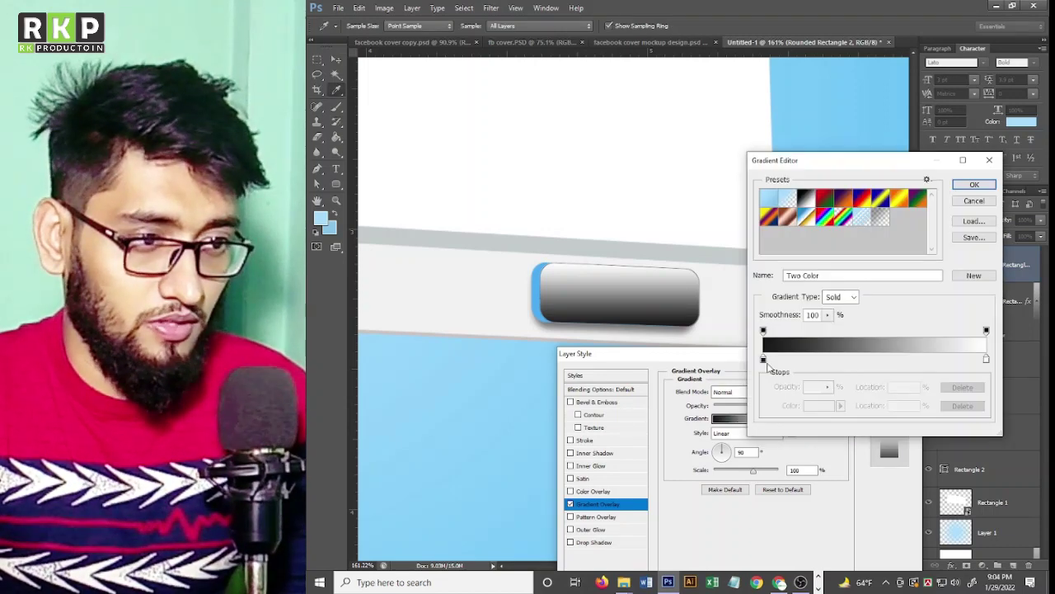
{"action": "double_click", "coordinate": [763, 361]}
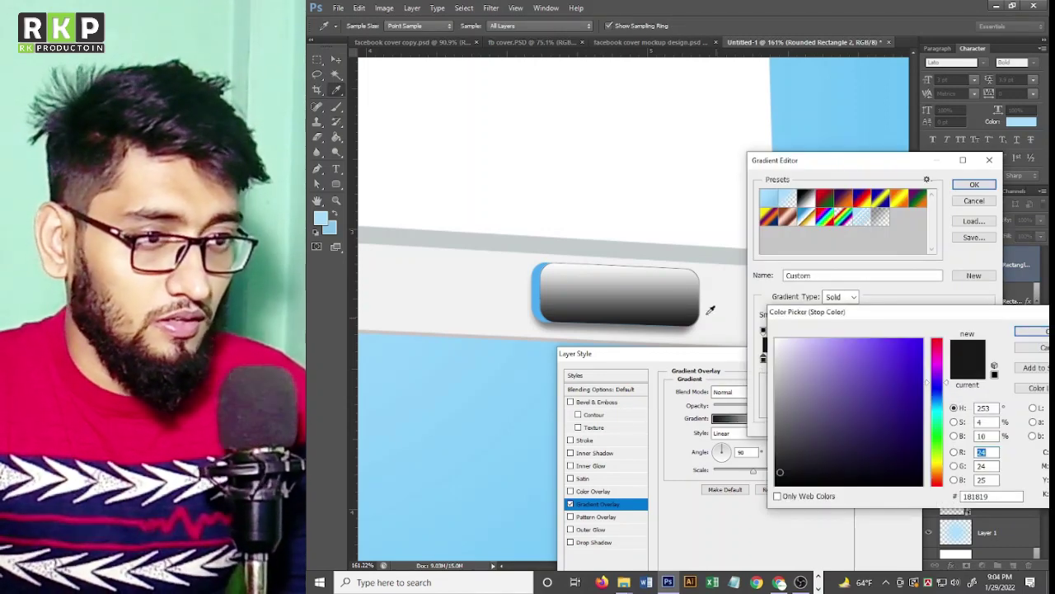
{"action": "left_click", "coordinate": [538, 270]}
{"action": "left_click_drag", "start_coordinate": [889, 356], "coordinate": [899, 351]}
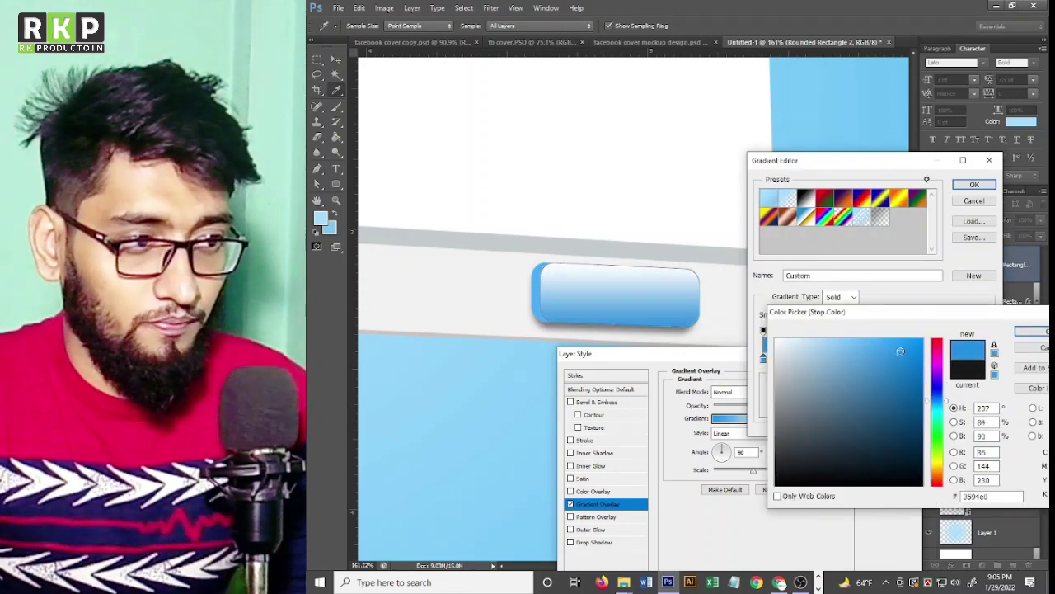
{"action": "left_click", "coordinate": [1028, 335]}
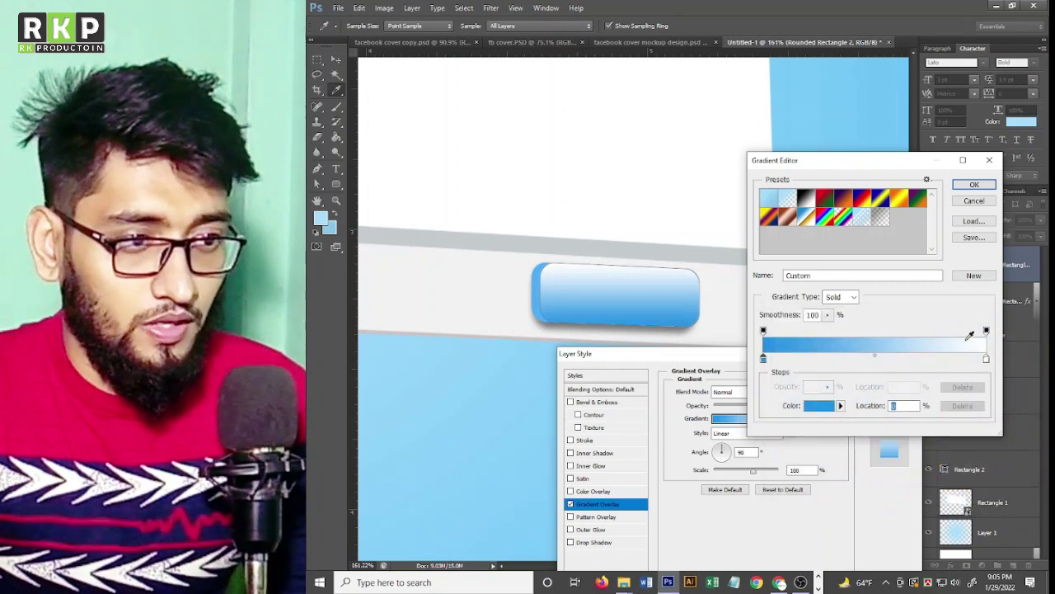
Set the gradient's light stop to a softer blue, adjust the angle, and apply the overlay.
{"action": "double_click", "coordinate": [987, 359]}
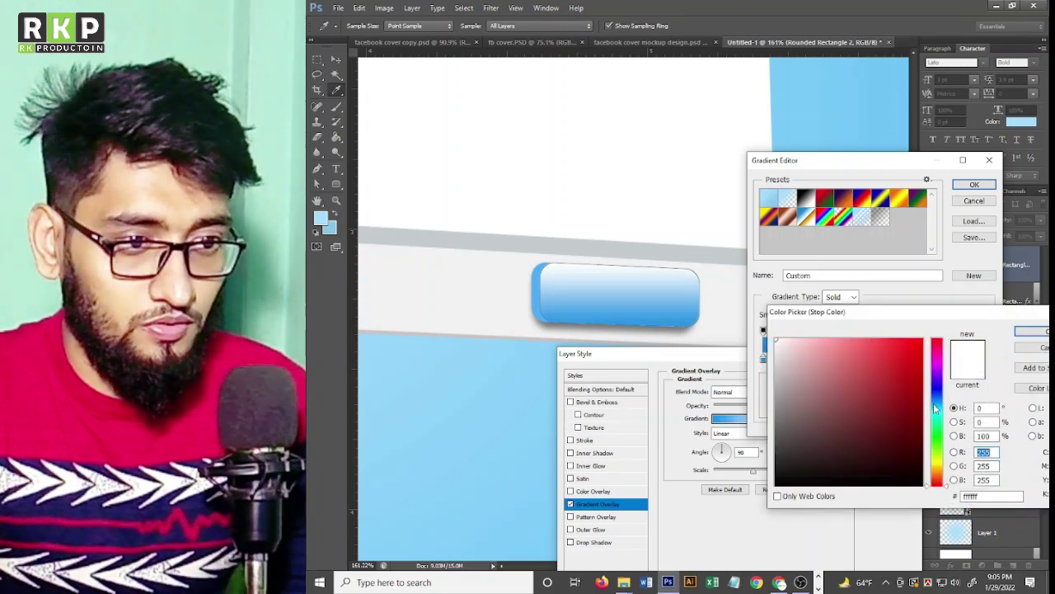
{"action": "left_click", "coordinate": [622, 314]}
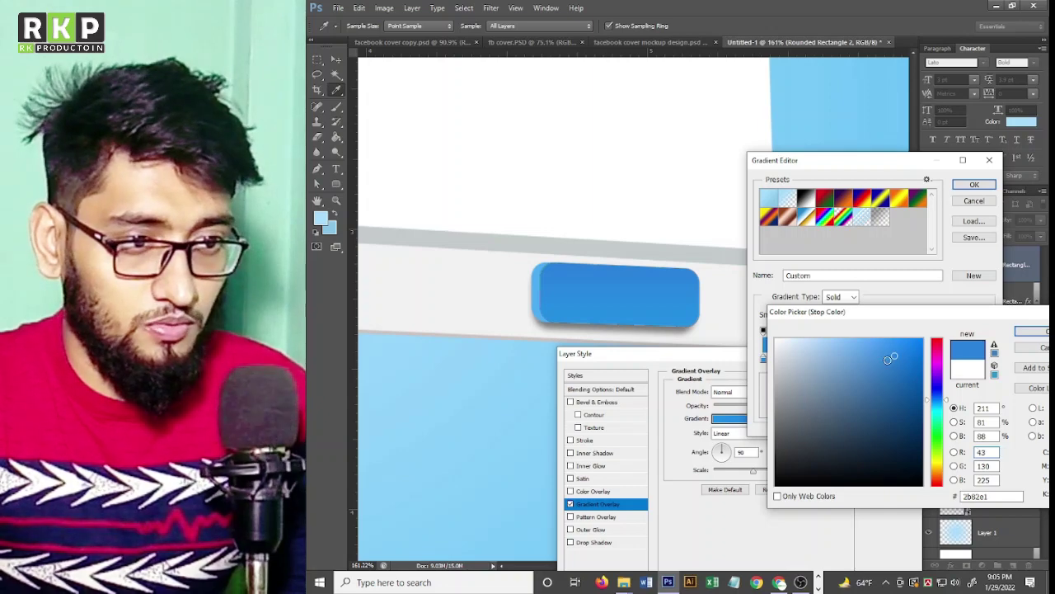
{"action": "left_click", "coordinate": [860, 351]}
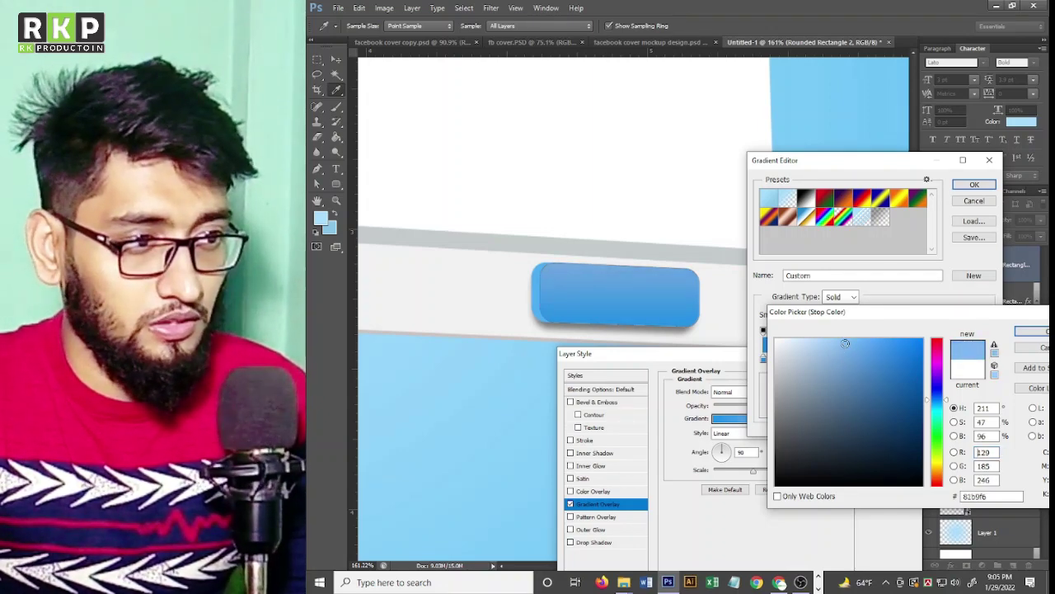
{"action": "left_click", "coordinate": [1032, 332]}
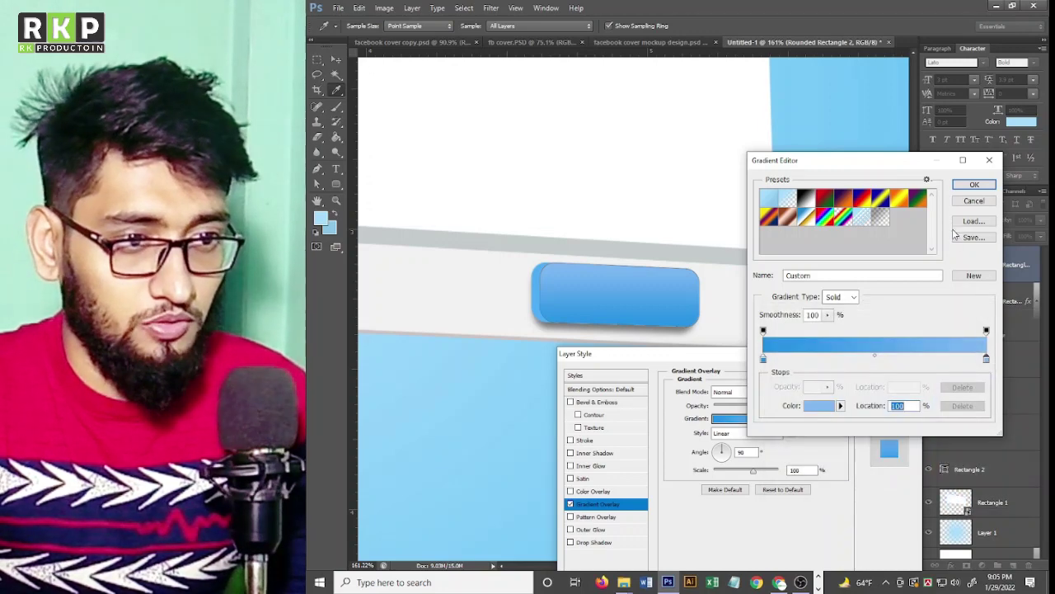
{"action": "double_click", "coordinate": [983, 358]}
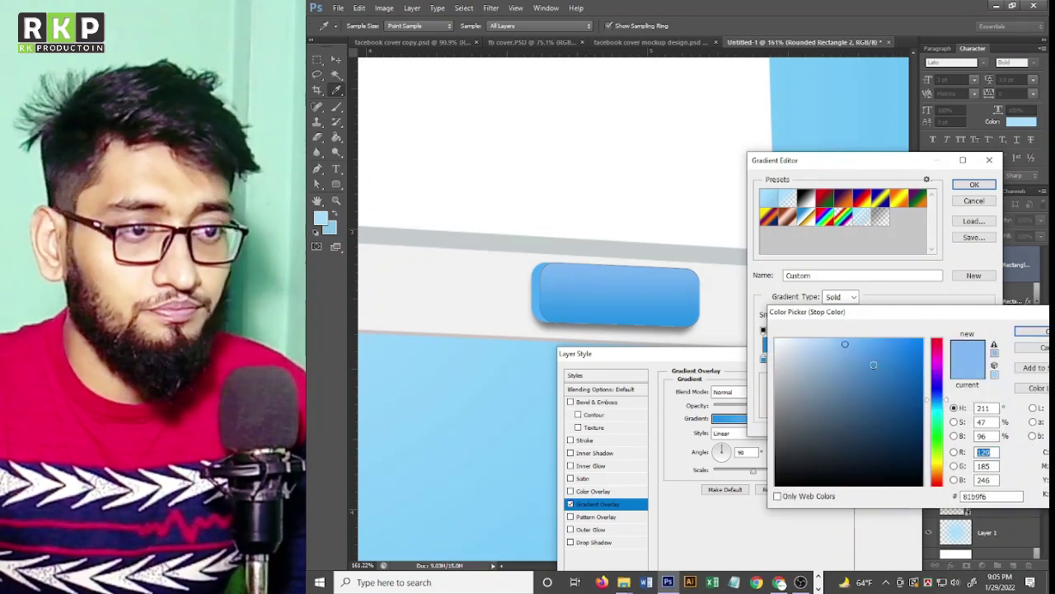
{"action": "left_click", "coordinate": [1027, 333]}
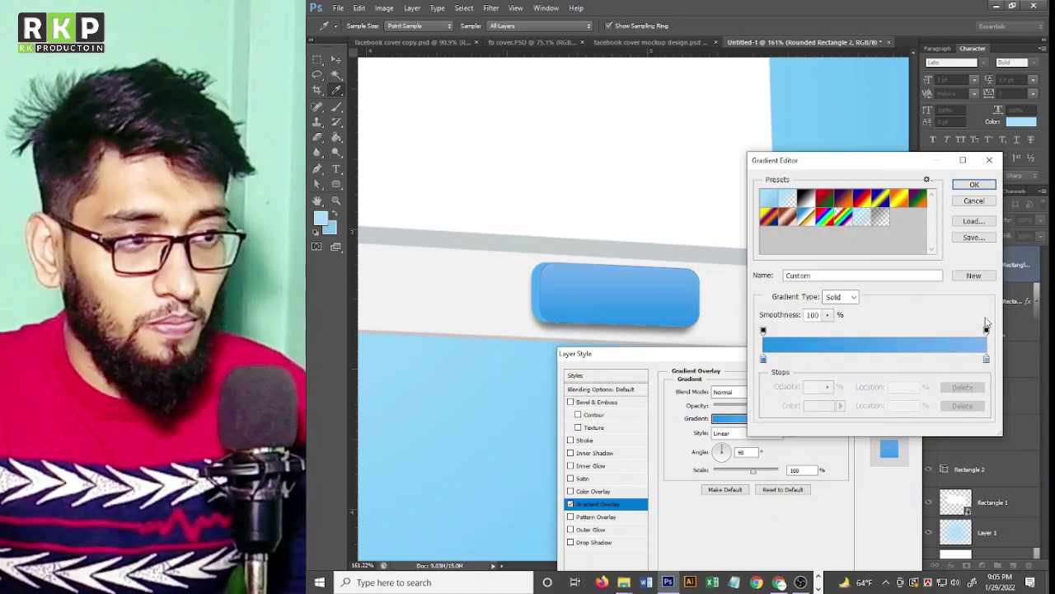
{"action": "left_click", "coordinate": [976, 185]}
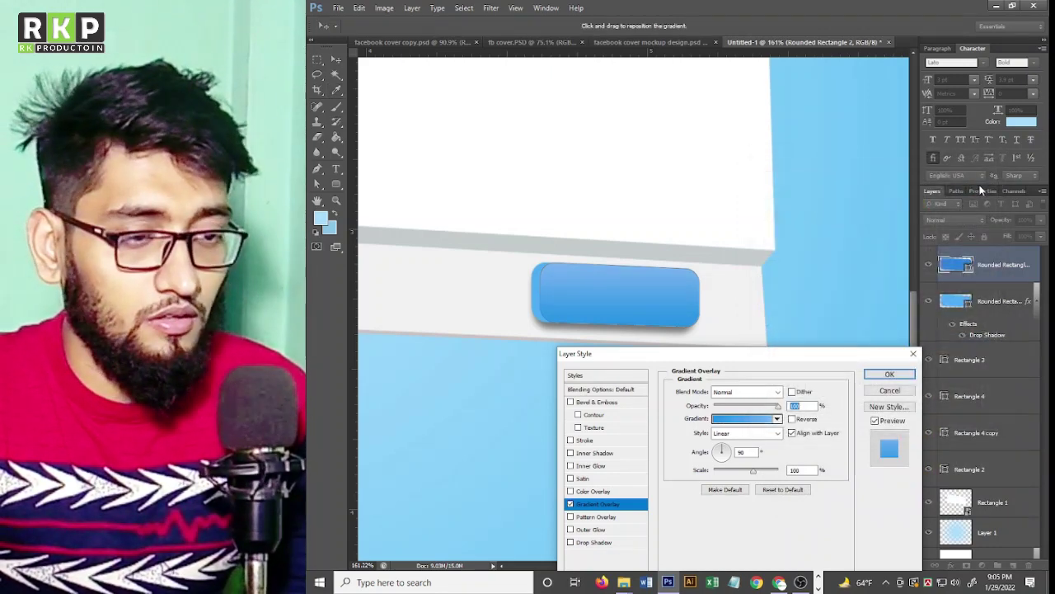
{"action": "double_click", "coordinate": [740, 452]}
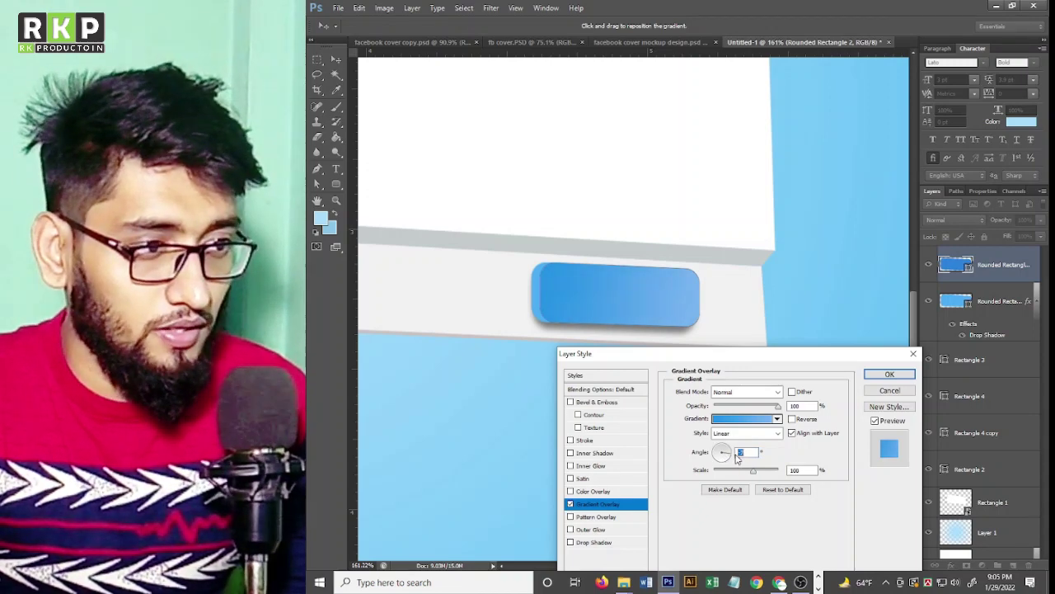
{"action": "left_click", "coordinate": [889, 374]}
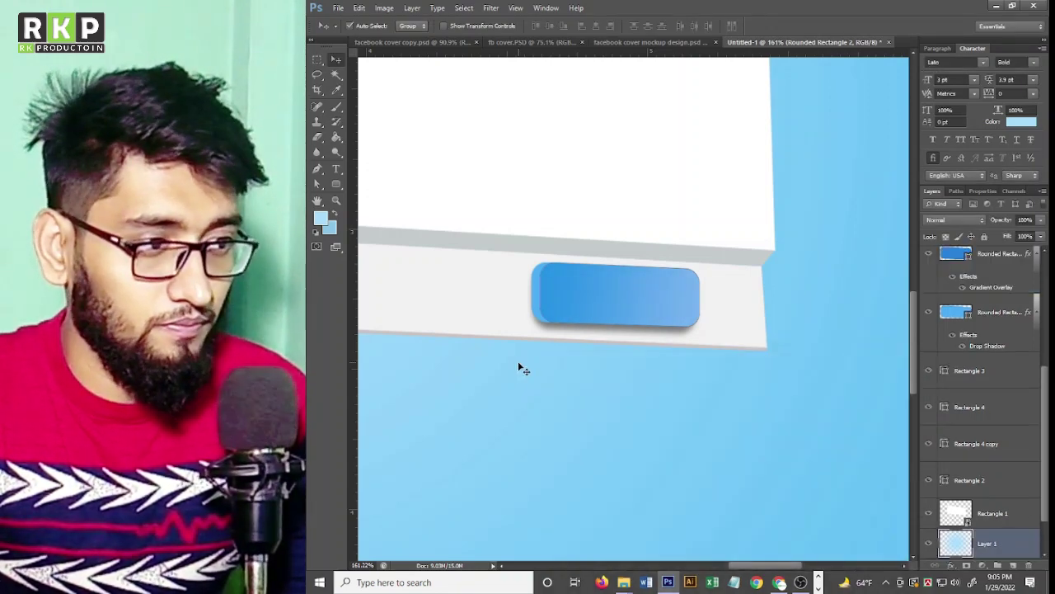
Drag the thumbs-up Liked layers from the finished mockup into Untitled-1 and move them to the top.
{"action": "scroll", "coordinate": [521, 369], "scroll_direction": "down", "scroll_amount": 1}
{"action": "scroll", "coordinate": [537, 353], "scroll_direction": "down", "scroll_amount": 1}
{"action": "scroll", "coordinate": [539, 360], "scroll_direction": "down", "scroll_amount": 1}
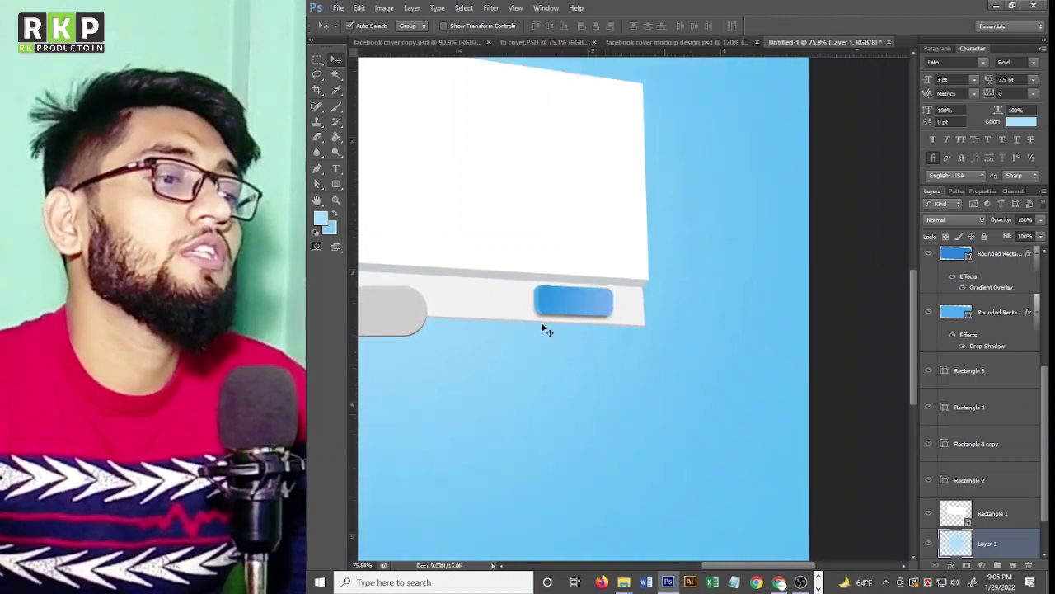
{"action": "scroll", "coordinate": [543, 329], "scroll_direction": "down", "scroll_amount": 1}
{"action": "scroll", "coordinate": [546, 317], "scroll_direction": "down", "scroll_amount": 1}
{"action": "scroll", "coordinate": [666, 318], "scroll_direction": "up", "scroll_amount": 1}
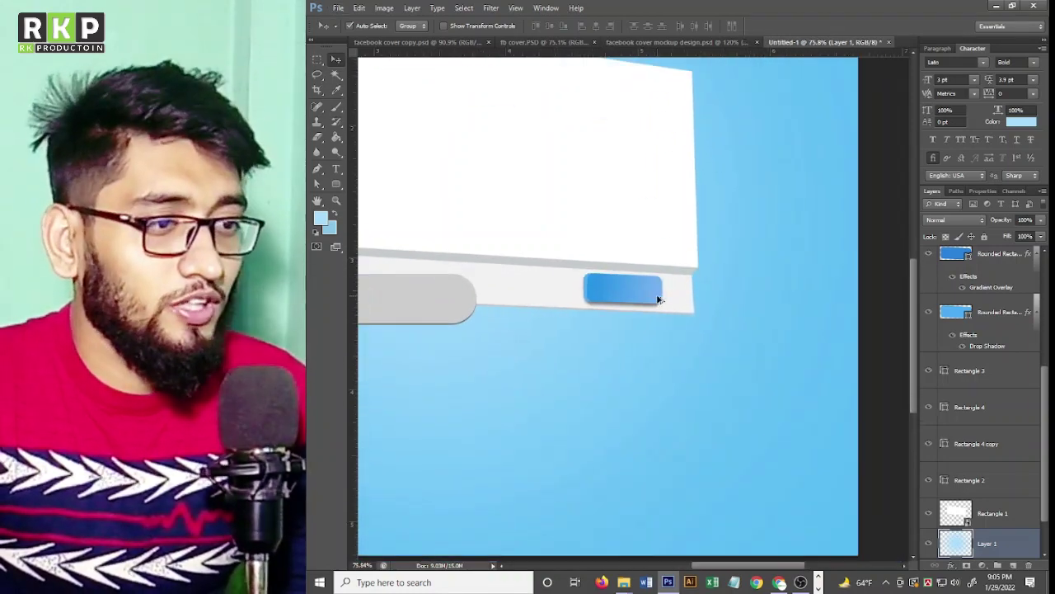
{"action": "scroll", "coordinate": [658, 313], "scroll_direction": "up", "scroll_amount": 1}
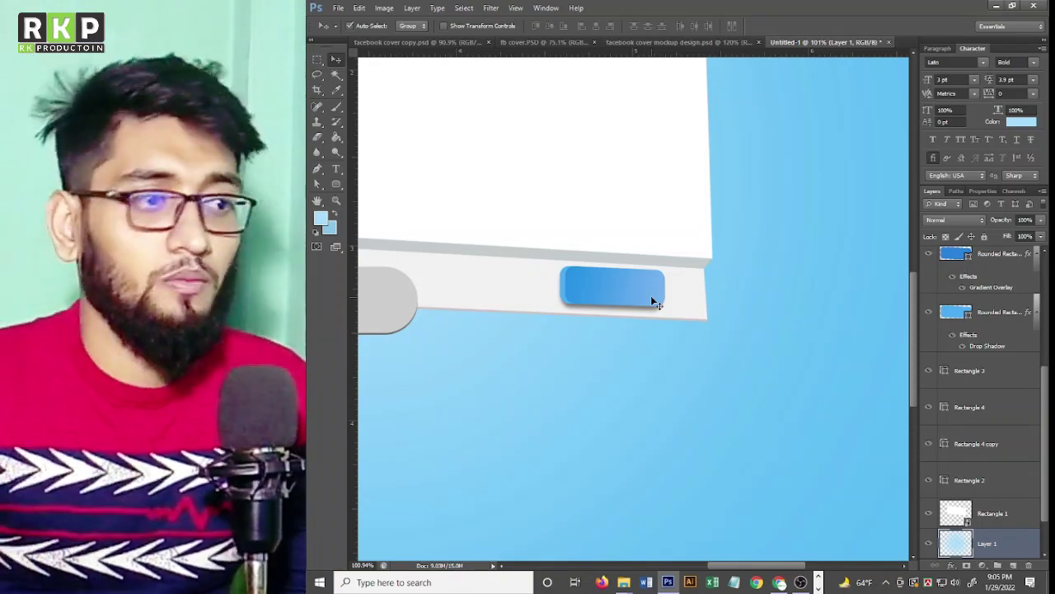
{"action": "left_click", "coordinate": [683, 42]}
{"action": "scroll", "coordinate": [697, 328], "scroll_direction": "up", "scroll_amount": 1}
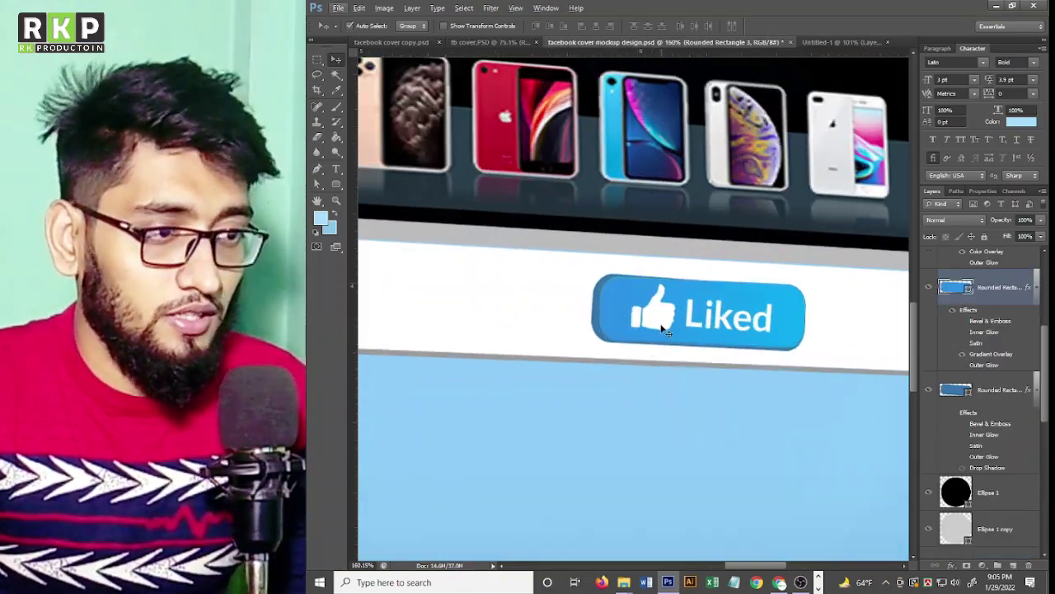
{"action": "left_click_drag", "start_coordinate": [697, 328], "coordinate": [829, 47]}
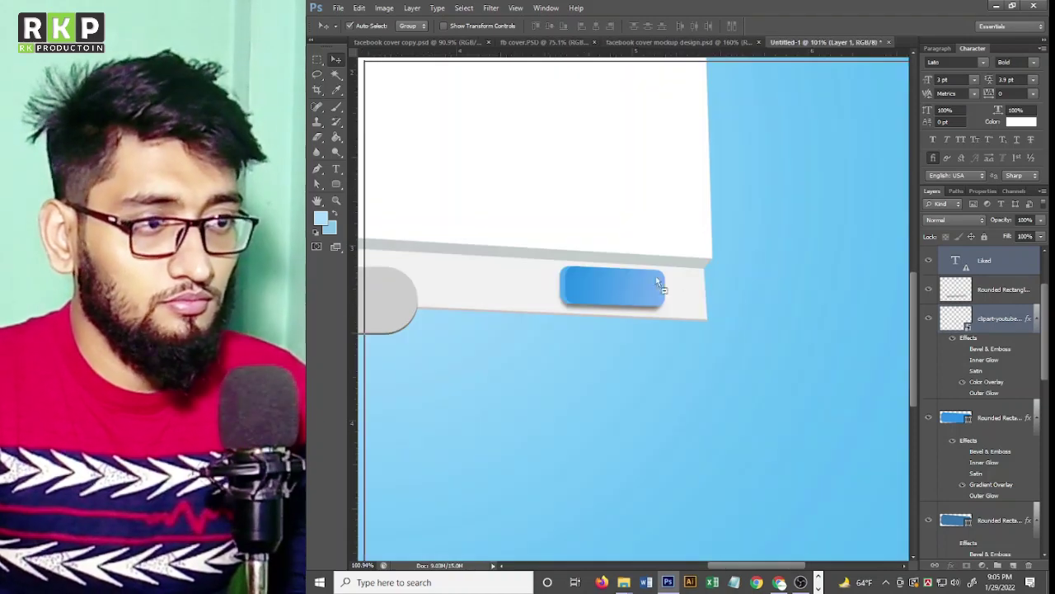
{"action": "left_click_drag", "start_coordinate": [829, 47], "coordinate": [627, 288]}
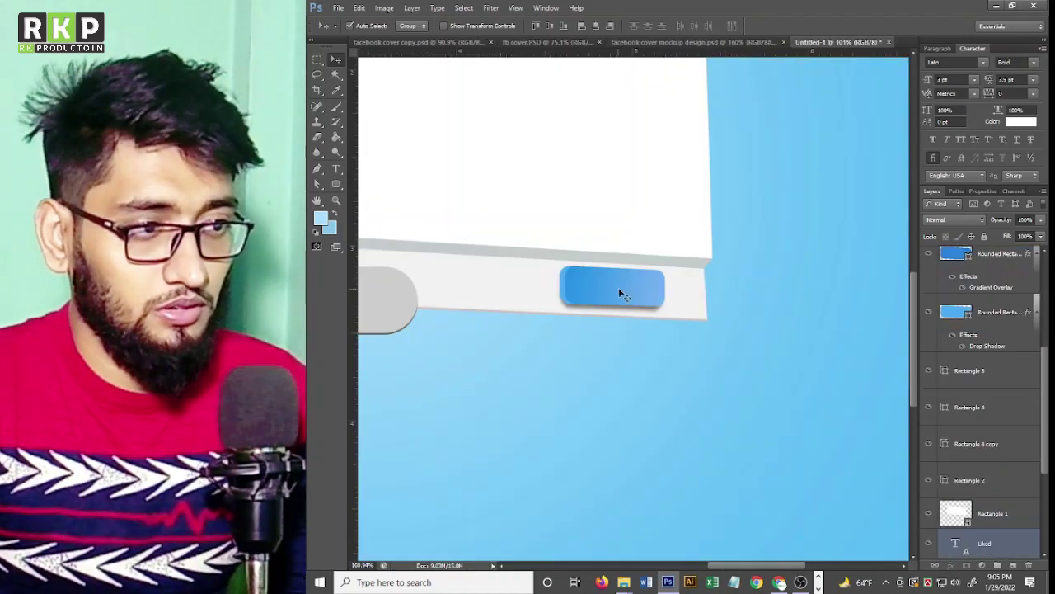
{"action": "scroll", "coordinate": [627, 294], "scroll_direction": "up", "scroll_amount": 1}
{"action": "mouse_move", "coordinate": [984, 542]}
{"action": "left_mouse_down"}
{"action": "mouse_move", "coordinate": [995, 236]}
{"action": "mouse_move", "coordinate": [992, 252]}
{"action": "left_mouse_up"}
Position the Liked label over the blue button and scale it to about 73%.
{"action": "scroll", "coordinate": [651, 282], "scroll_direction": "up", "scroll_amount": 2}
{"action": "left_click_drag", "start_coordinate": [563, 288], "coordinate": [557, 294]}
{"action": "left_click", "coordinate": [580, 301]}
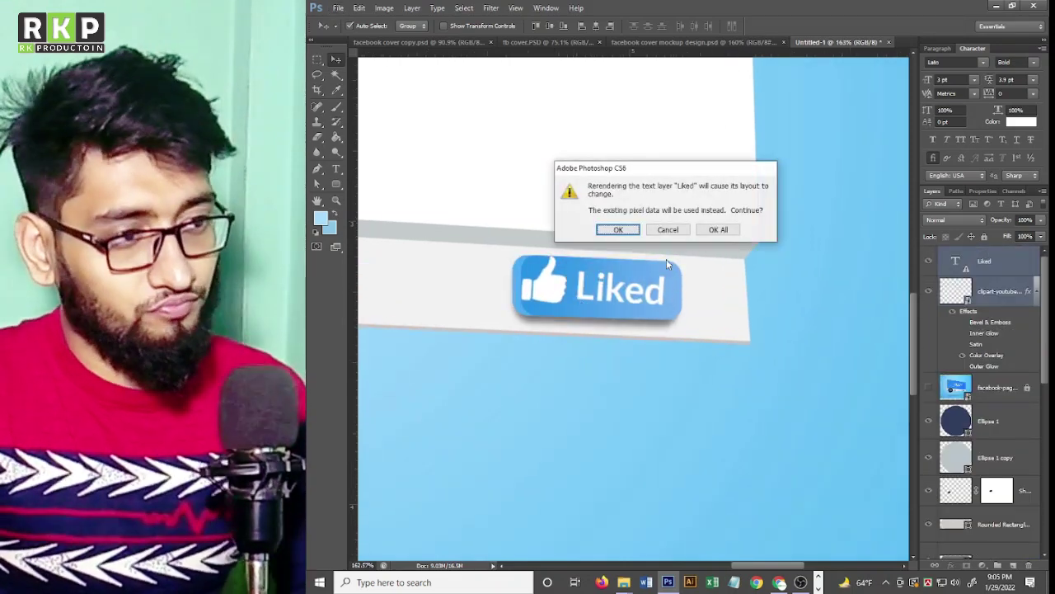
{"action": "left_click", "coordinate": [720, 231]}
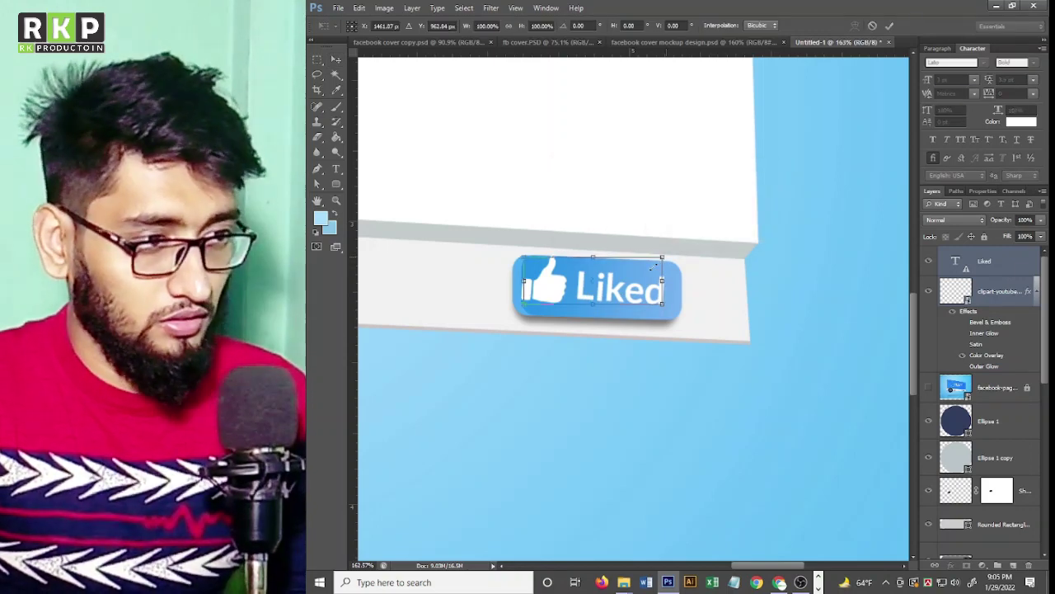
{"action": "left_click_drag", "start_coordinate": [660, 258], "coordinate": [640, 290]}
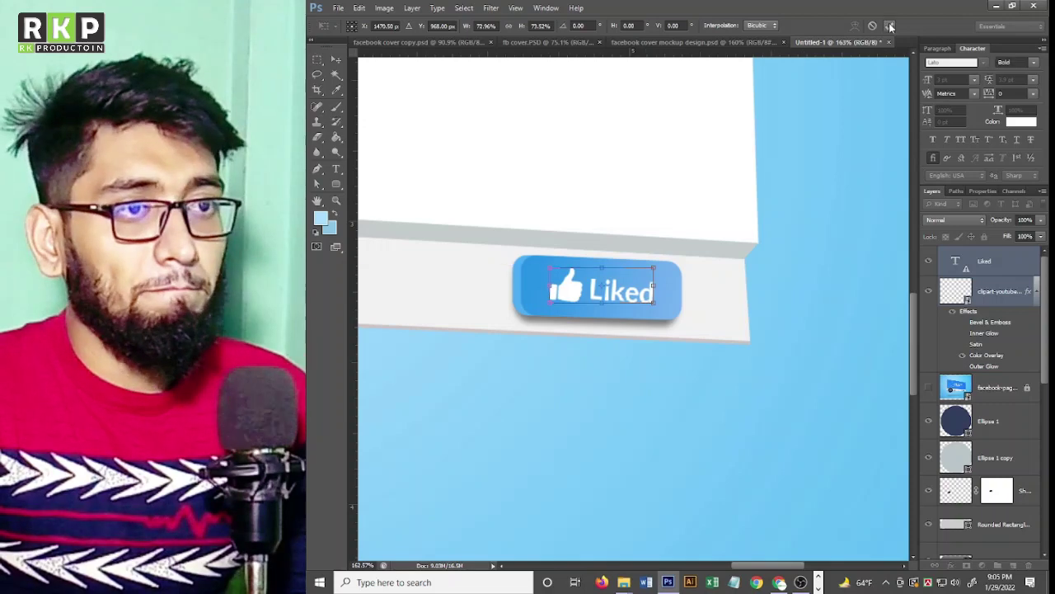
{"action": "key", "text": "Return"}
{"action": "scroll", "coordinate": [584, 265], "scroll_direction": "down", "scroll_amount": 2}
{"action": "scroll", "coordinate": [554, 297], "scroll_direction": "down", "scroll_amount": 2}
{"action": "scroll", "coordinate": [561, 330], "scroll_direction": "down", "scroll_amount": 2}
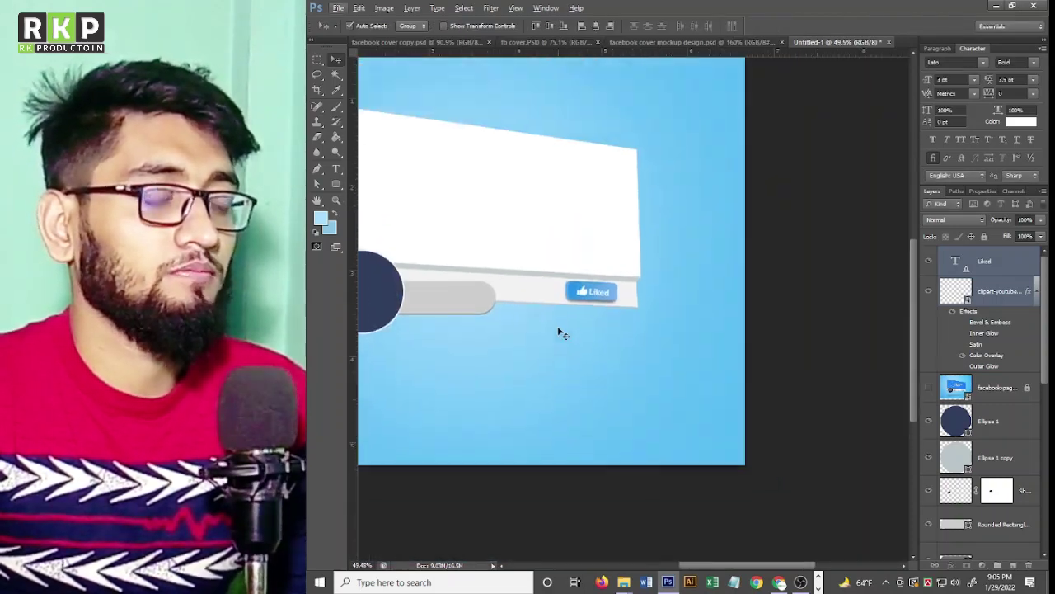
Select the blue background layer and scroll around to review the cover.
{"action": "left_click", "coordinate": [471, 348]}
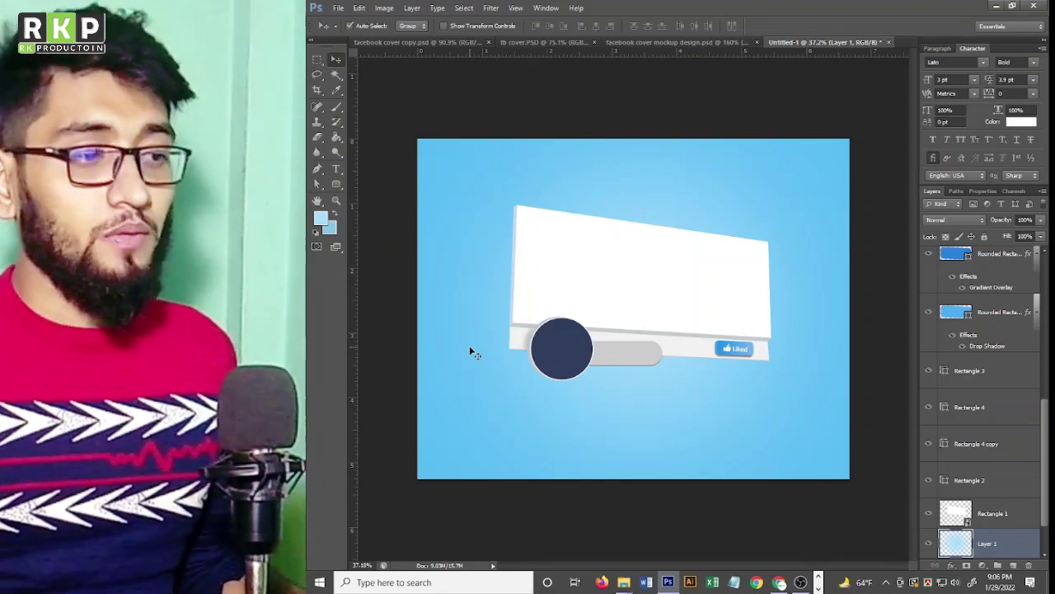
{"action": "scroll", "coordinate": [582, 301], "scroll_direction": "up", "scroll_amount": 1}
{"action": "scroll", "coordinate": [582, 302], "scroll_direction": "up", "scroll_amount": 1}
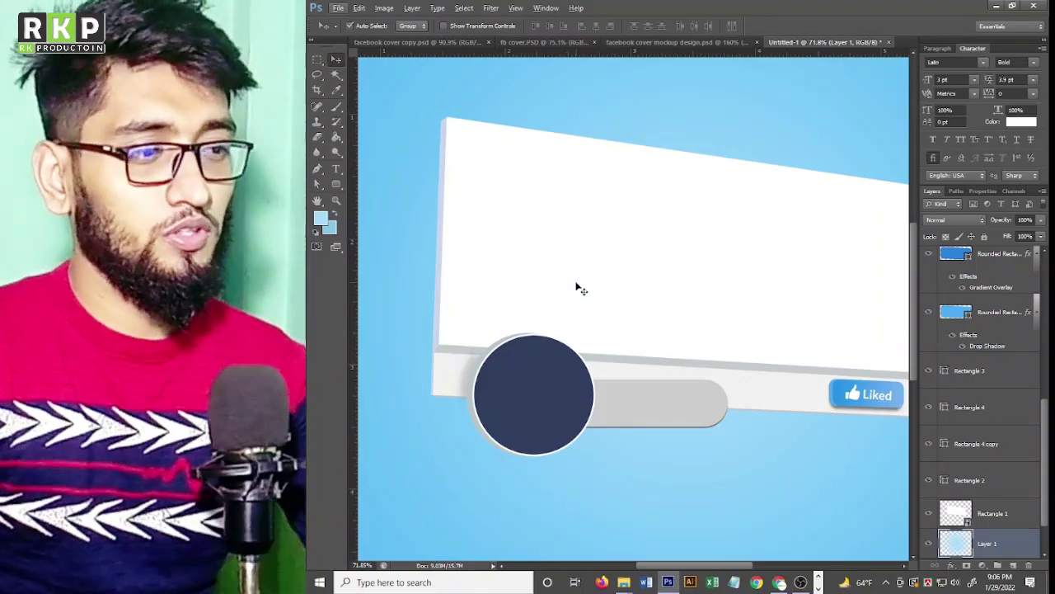
{"action": "scroll", "coordinate": [575, 287], "scroll_direction": "down", "scroll_amount": 2}
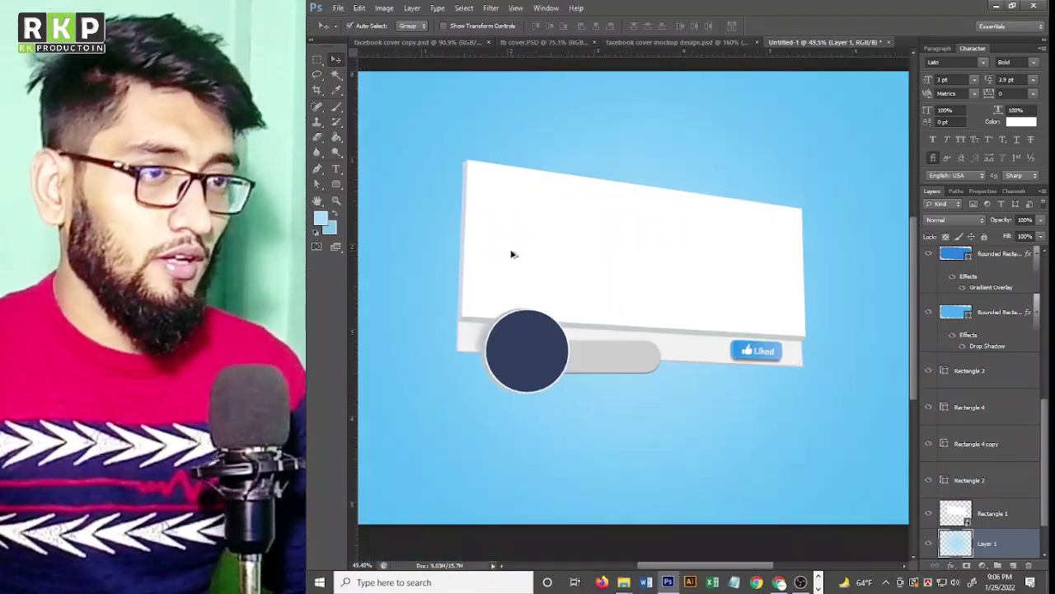
{"action": "scroll", "coordinate": [511, 252], "scroll_direction": "down", "scroll_amount": 1}
{"action": "scroll", "coordinate": [619, 332], "scroll_direction": "up", "scroll_amount": 2}
{"action": "scroll", "coordinate": [652, 337], "scroll_direction": "up", "scroll_amount": 1}
{"action": "scroll", "coordinate": [652, 337], "scroll_direction": "down", "scroll_amount": 1}
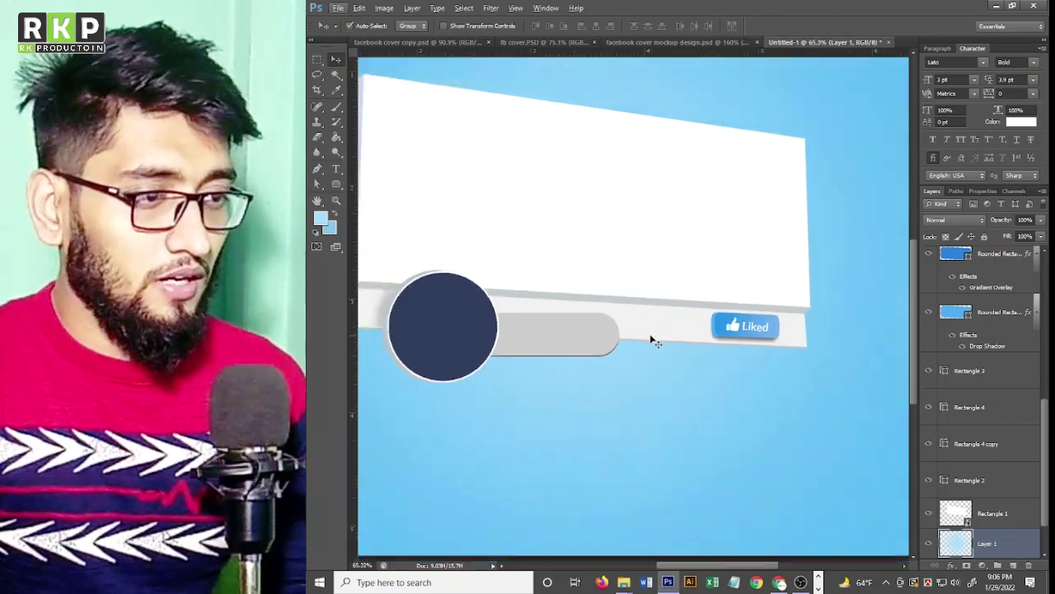
{"action": "scroll", "coordinate": [652, 342], "scroll_direction": "down", "scroll_amount": 2}
{"action": "scroll", "coordinate": [651, 346], "scroll_direction": "up", "scroll_amount": 1}
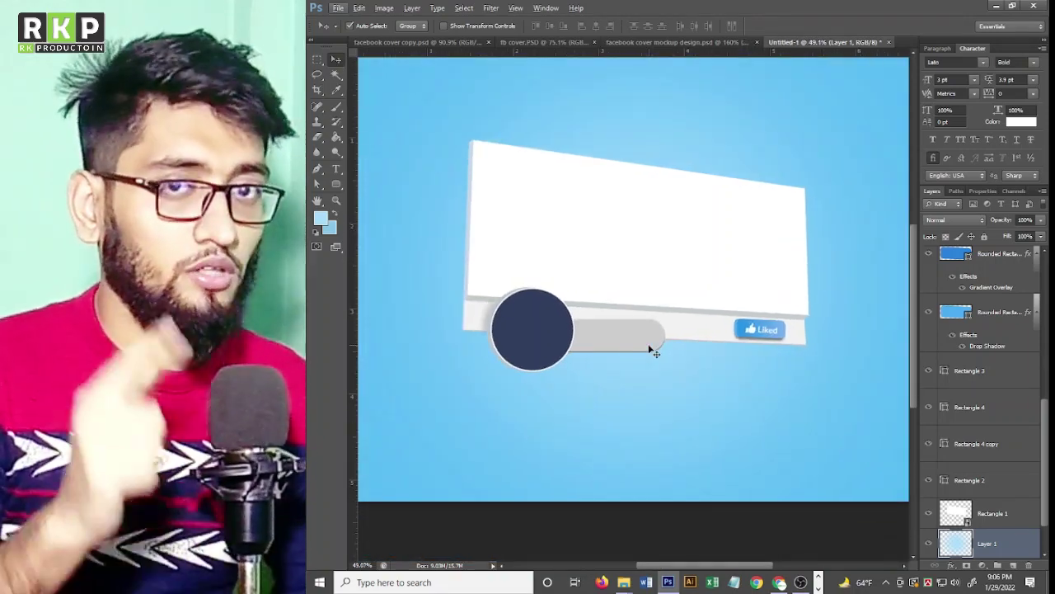
{"action": "scroll", "coordinate": [683, 371], "scroll_direction": "down", "scroll_amount": 1}
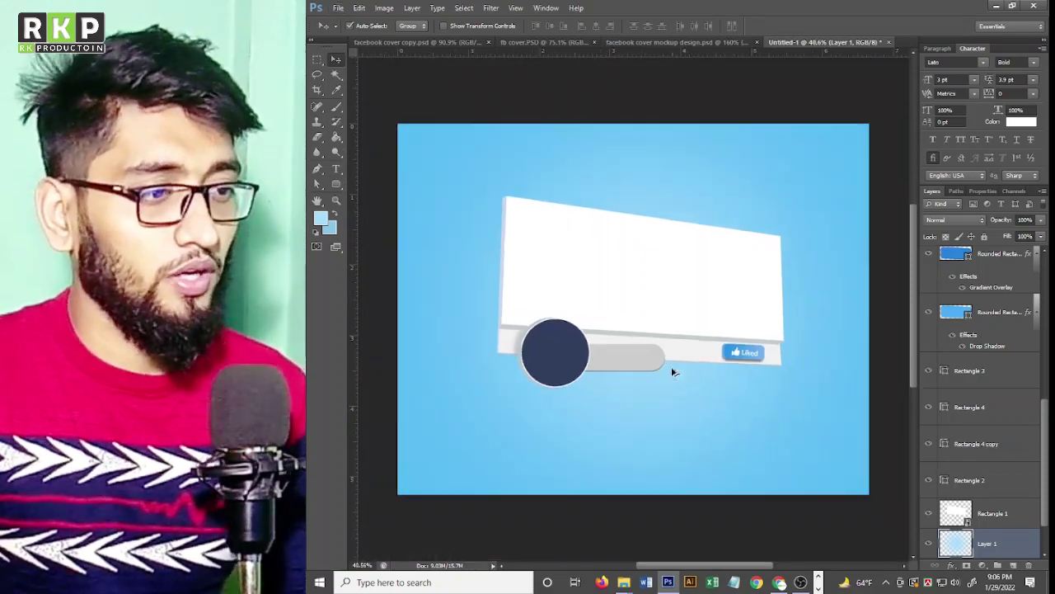
{"action": "scroll", "coordinate": [677, 362], "scroll_direction": "up", "scroll_amount": 2}
{"action": "scroll", "coordinate": [759, 340], "scroll_direction": "down", "scroll_amount": 1}
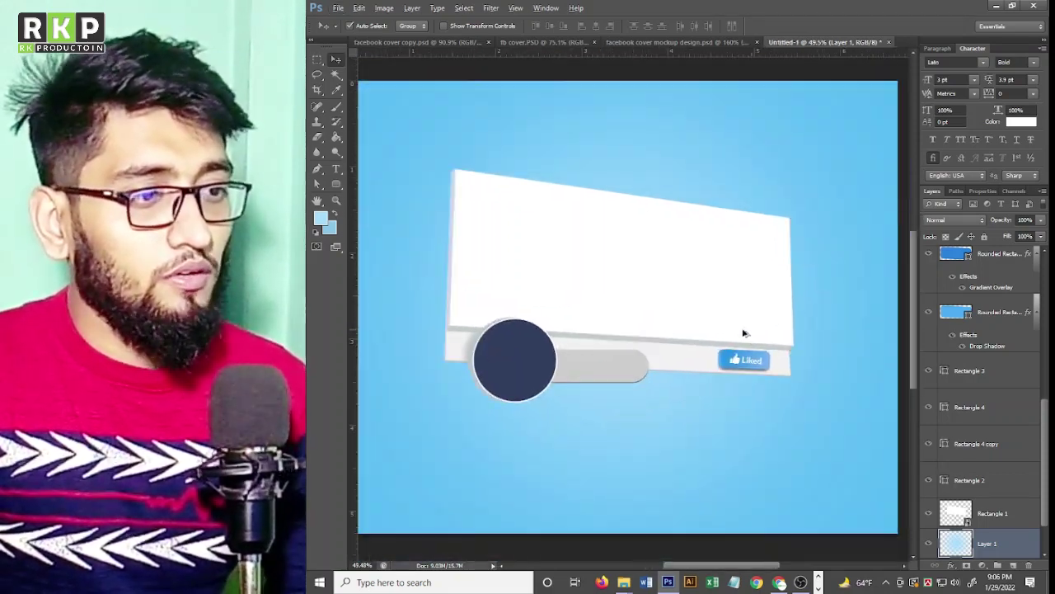
Bring the fb cover.PSD business card document to the front via the facebook cover mockup design document.
{"action": "left_click", "coordinate": [637, 42]}
{"action": "scroll", "coordinate": [598, 198], "scroll_direction": "down", "scroll_amount": 3}
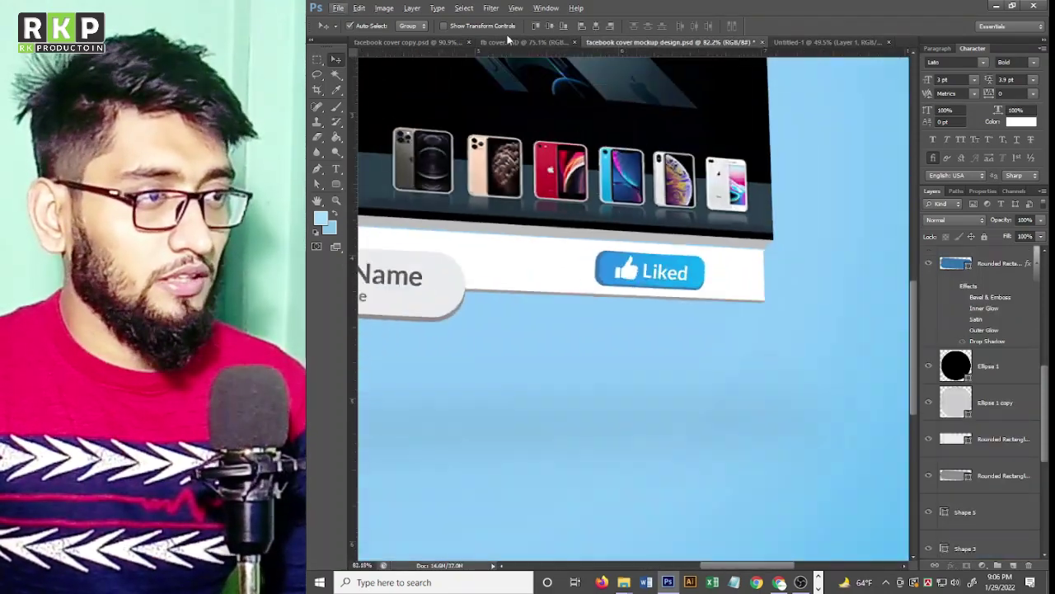
{"action": "left_click", "coordinate": [511, 41]}
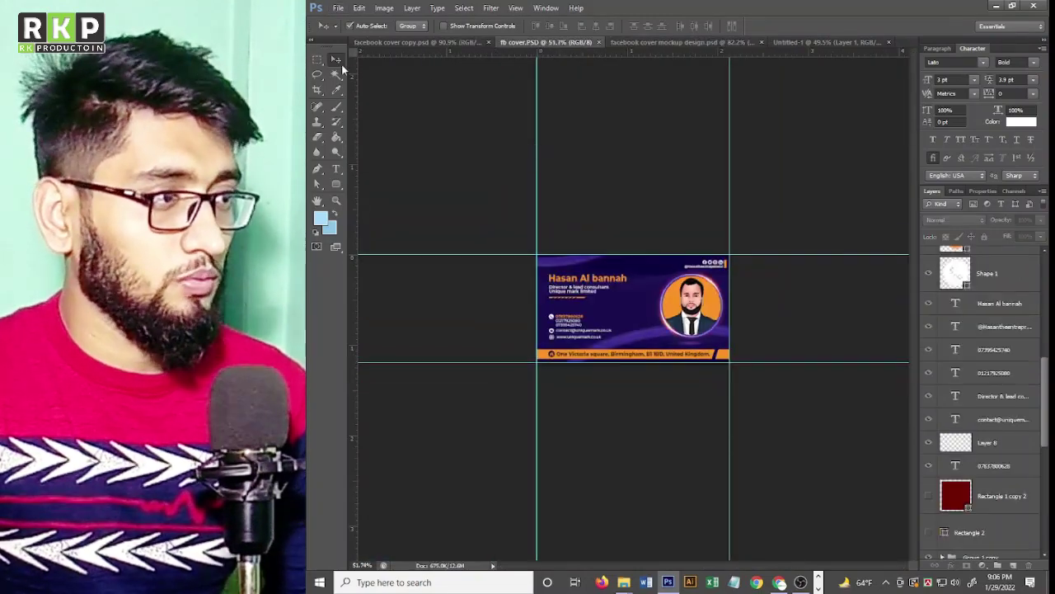
Marquee the FAST INNOVATIVE phone banner in facebook cover copy.psd and Copy Merged.
{"action": "left_click", "coordinate": [409, 43]}
{"action": "key", "text": "m"}
{"action": "scroll", "coordinate": [431, 184], "scroll_direction": "down", "scroll_amount": 2}
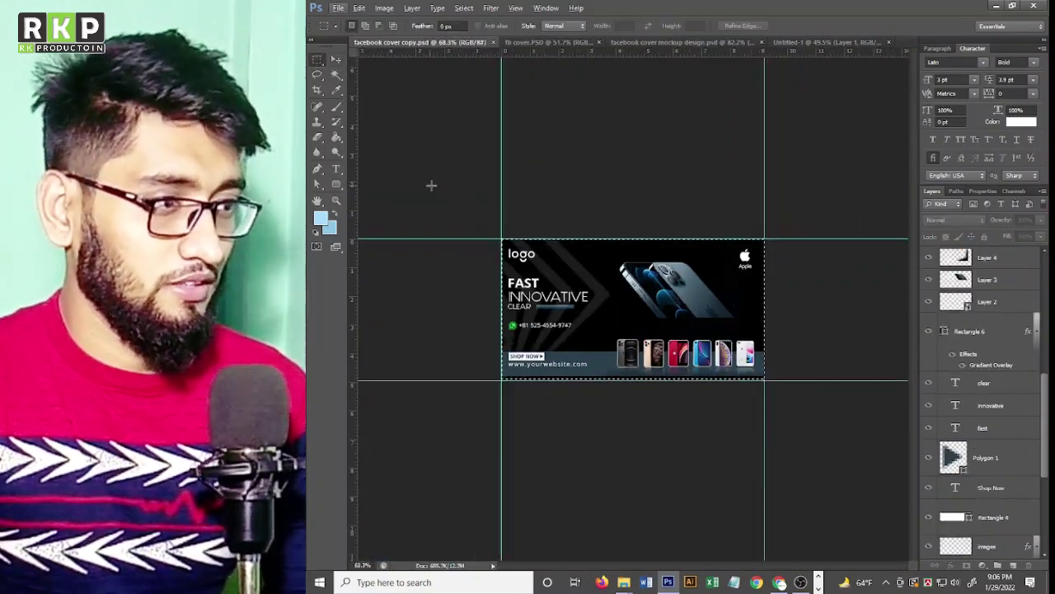
{"action": "left_click_drag", "start_coordinate": [593, 307], "coordinate": [765, 381]}
{"action": "left_click", "coordinate": [359, 8]}
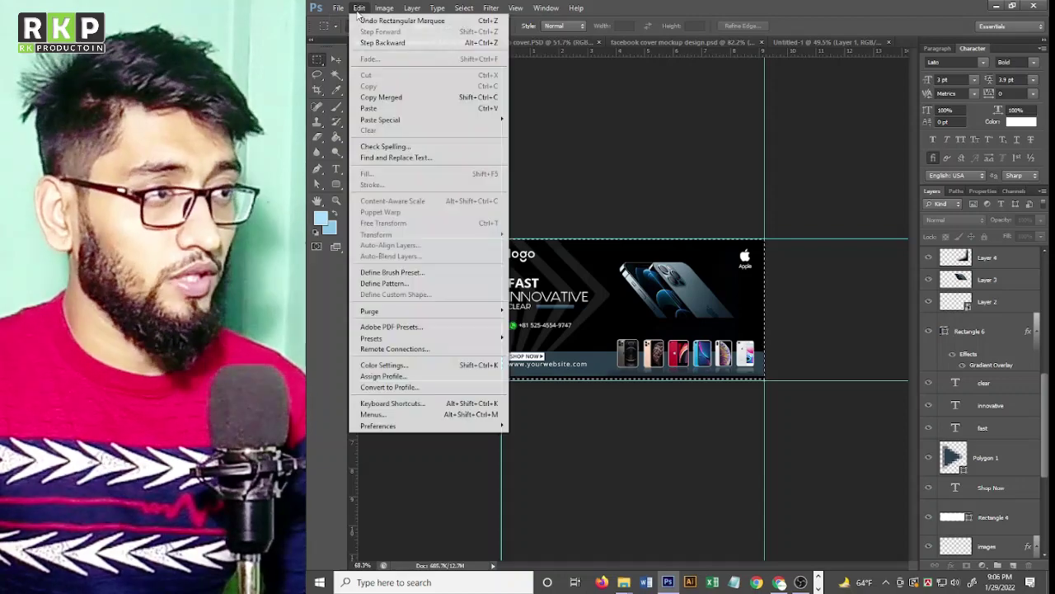
{"action": "left_click", "coordinate": [383, 98]}
Paste the banner into the Rectangle 1 smart object, save it, and close it.
{"action": "left_click", "coordinate": [825, 42]}
{"action": "scroll", "coordinate": [660, 280], "scroll_direction": "down", "scroll_amount": 2}
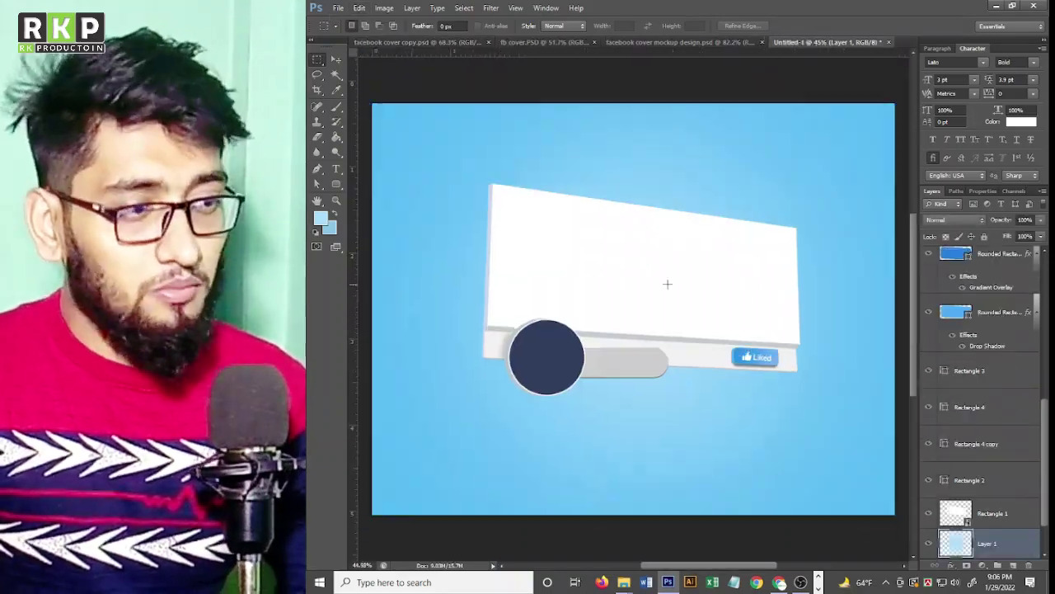
{"action": "left_click", "coordinate": [1028, 518]}
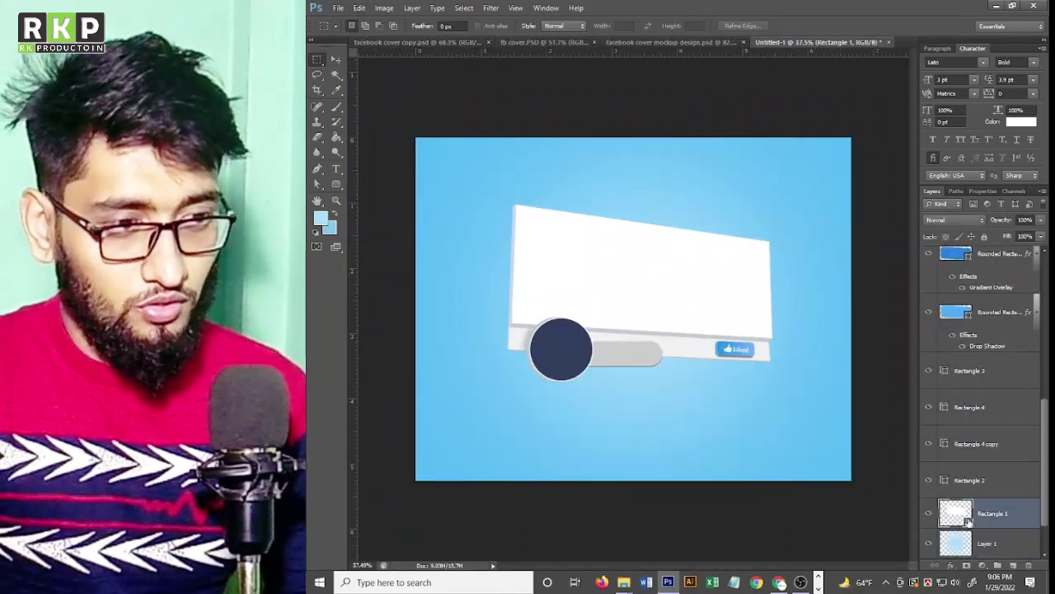
{"action": "double_click", "coordinate": [956, 513]}
{"action": "scroll", "coordinate": [683, 322], "scroll_direction": "down", "scroll_amount": 1}
{"action": "key", "text": "ctrl+v"}
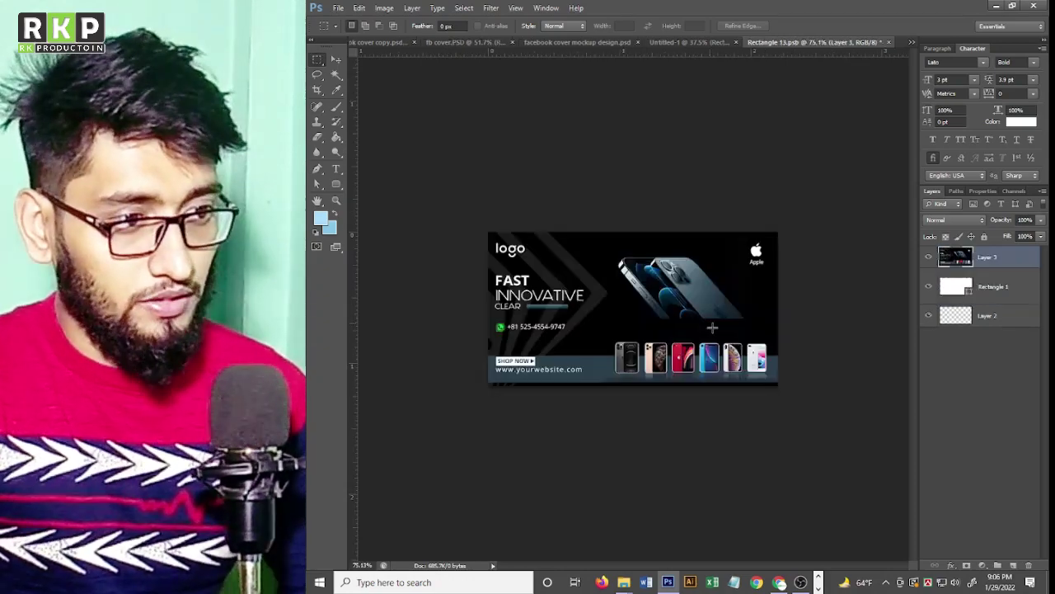
{"action": "left_click", "coordinate": [336, 61]}
{"action": "left_click", "coordinate": [519, 176]}
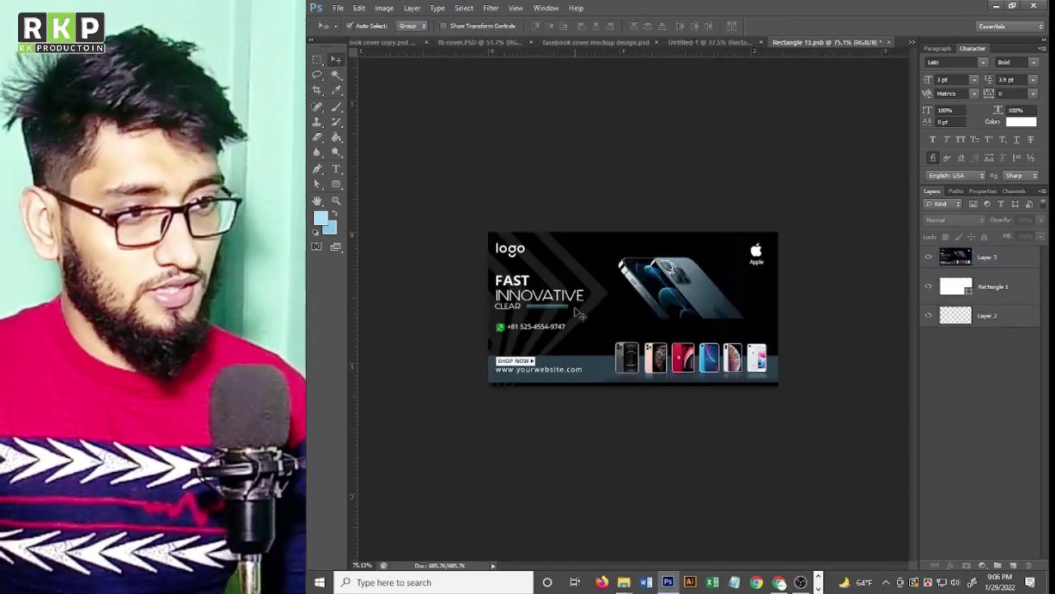
{"action": "key", "text": "ctrl+s"}
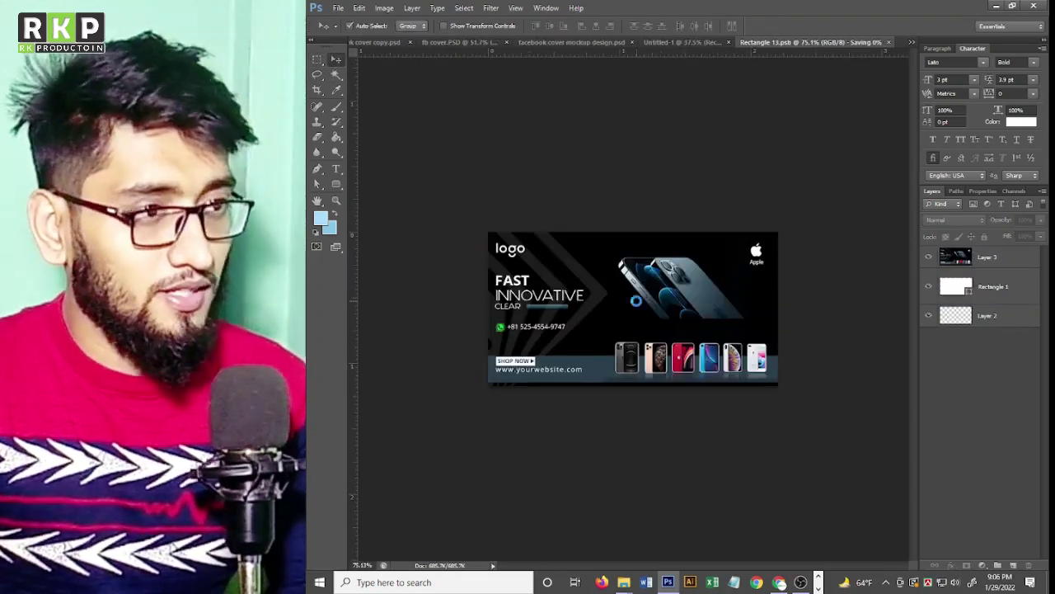
{"action": "key", "text": "ctrl+w"}
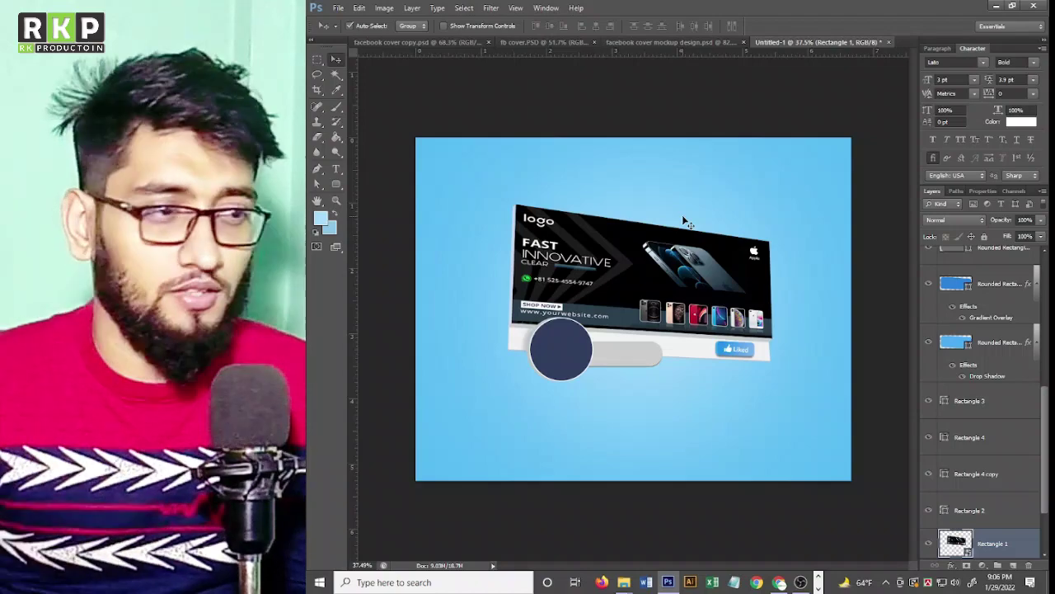
{"action": "scroll", "coordinate": [567, 372], "scroll_direction": "up", "scroll_amount": 3}
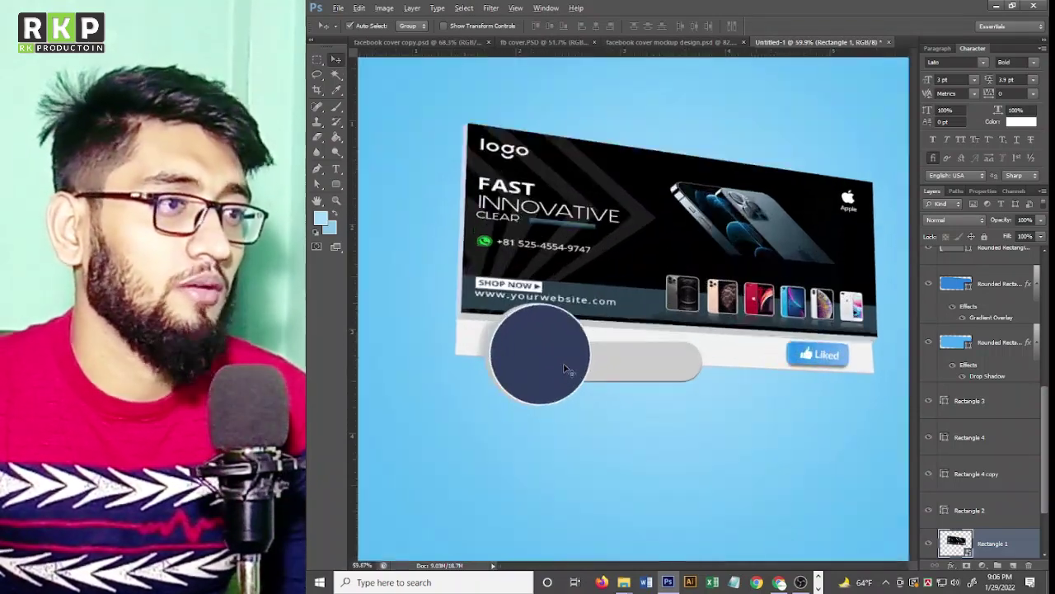
Bring the white logo from facebook cover copy.psd to the top of Untitled-1, positioned inside the profile circle.
{"action": "left_click", "coordinate": [415, 43]}
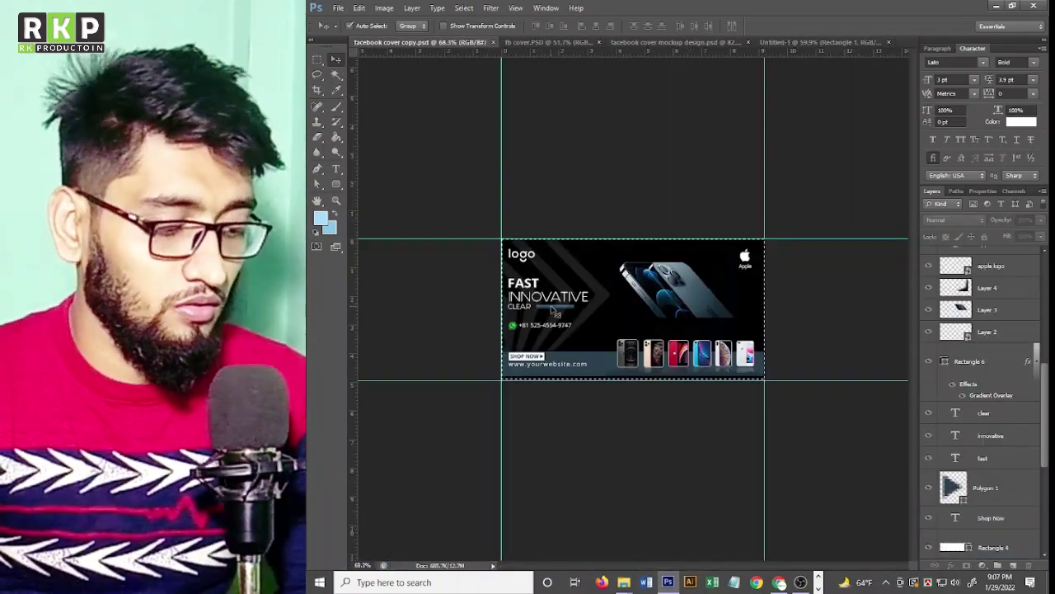
{"action": "scroll", "coordinate": [541, 263], "scroll_direction": "up", "scroll_amount": 2}
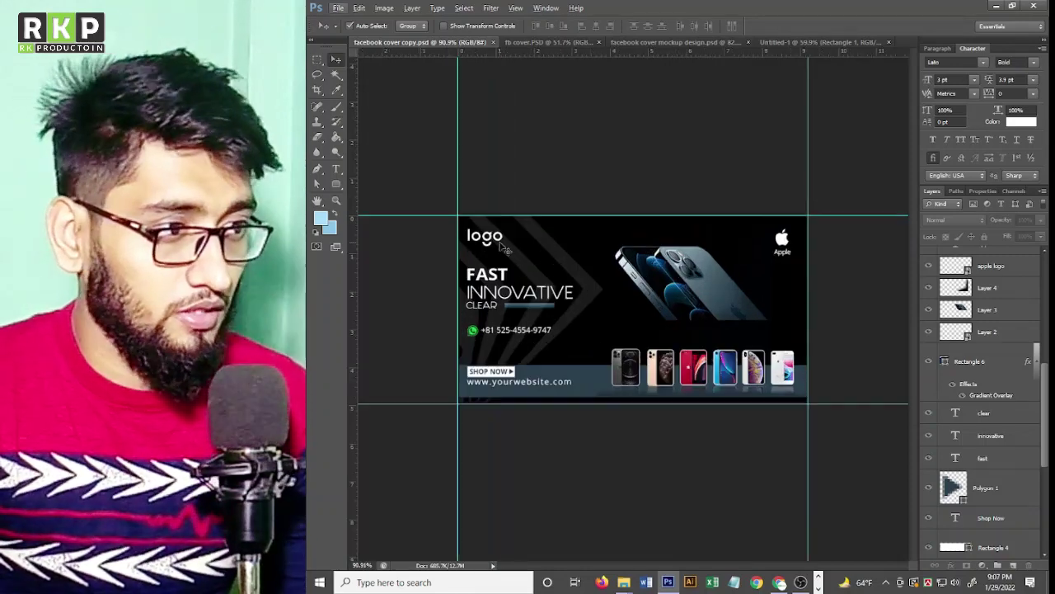
{"action": "mouse_move", "coordinate": [494, 245]}
{"action": "left_mouse_down"}
{"action": "mouse_move", "coordinate": [815, 42]}
{"action": "mouse_move", "coordinate": [717, 74]}
{"action": "left_mouse_up"}
{"action": "left_click_drag", "start_coordinate": [543, 350], "coordinate": [553, 350]}
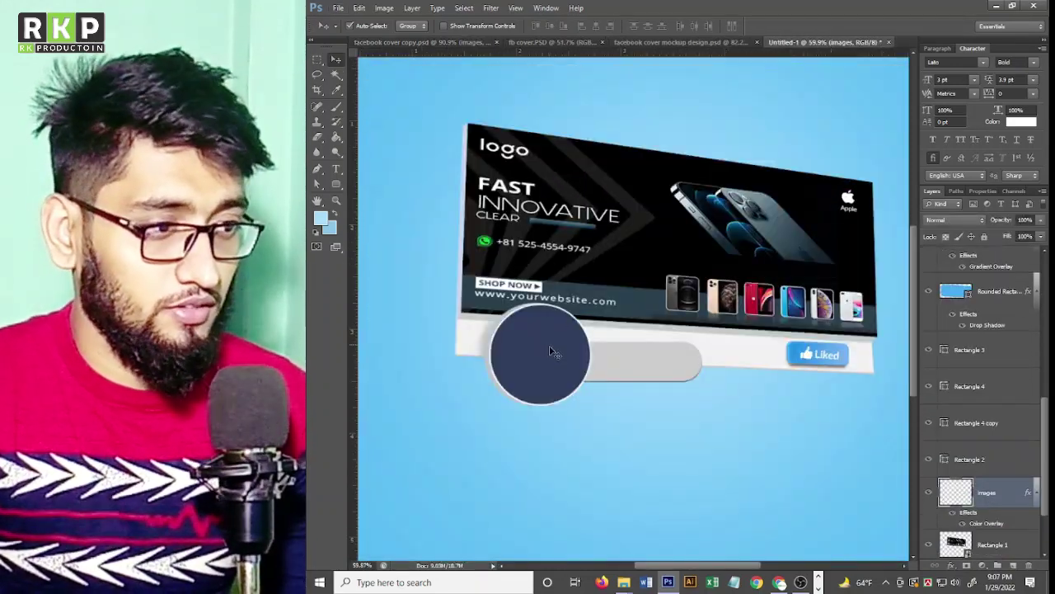
{"action": "mouse_move", "coordinate": [1014, 516]}
{"action": "left_mouse_down"}
{"action": "mouse_move", "coordinate": [1014, 216]}
{"action": "mouse_move", "coordinate": [990, 255]}
{"action": "left_mouse_up"}
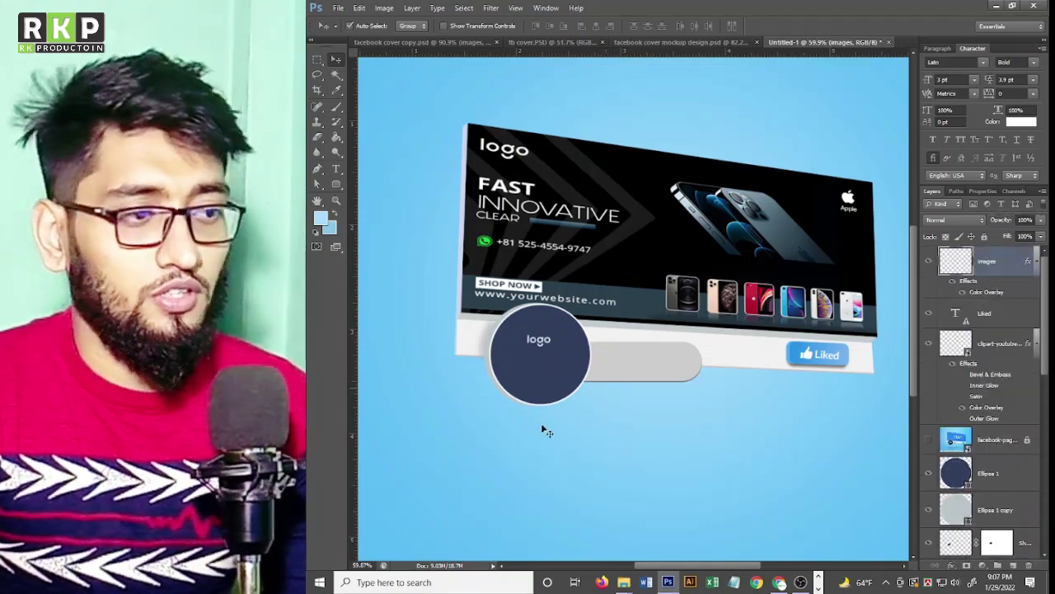
{"action": "scroll", "coordinate": [523, 346], "scroll_direction": "up", "scroll_amount": 1}
{"action": "key", "text": "ctrl+t"}
{"action": "scroll", "coordinate": [566, 373], "scroll_direction": "up", "scroll_amount": 1}
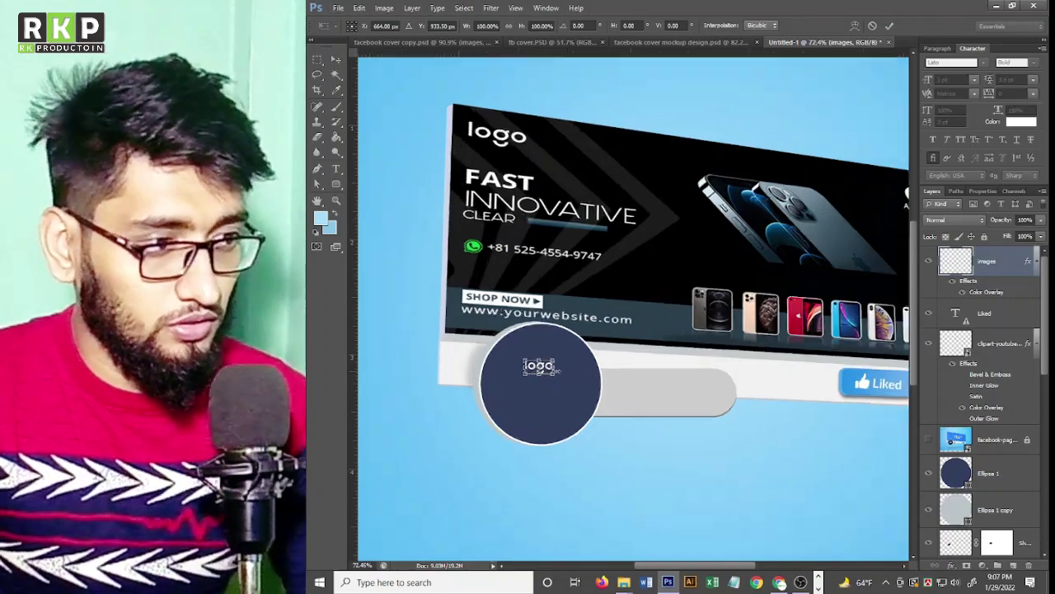
{"action": "scroll", "coordinate": [566, 373], "scroll_direction": "up", "scroll_amount": 1}
{"action": "mouse_move", "coordinate": [540, 362]}
{"action": "left_mouse_down"}
{"action": "mouse_move", "coordinate": [544, 392]}
{"action": "mouse_move", "coordinate": [582, 368]}
{"action": "mouse_move", "coordinate": [547, 398]}
{"action": "left_mouse_up"}
{"action": "left_click", "coordinate": [888, 27]}
{"action": "left_click", "coordinate": [615, 452]}
Change the Ellipse 1 circle's fill colour to black 000000.
{"action": "left_click", "coordinate": [555, 398]}
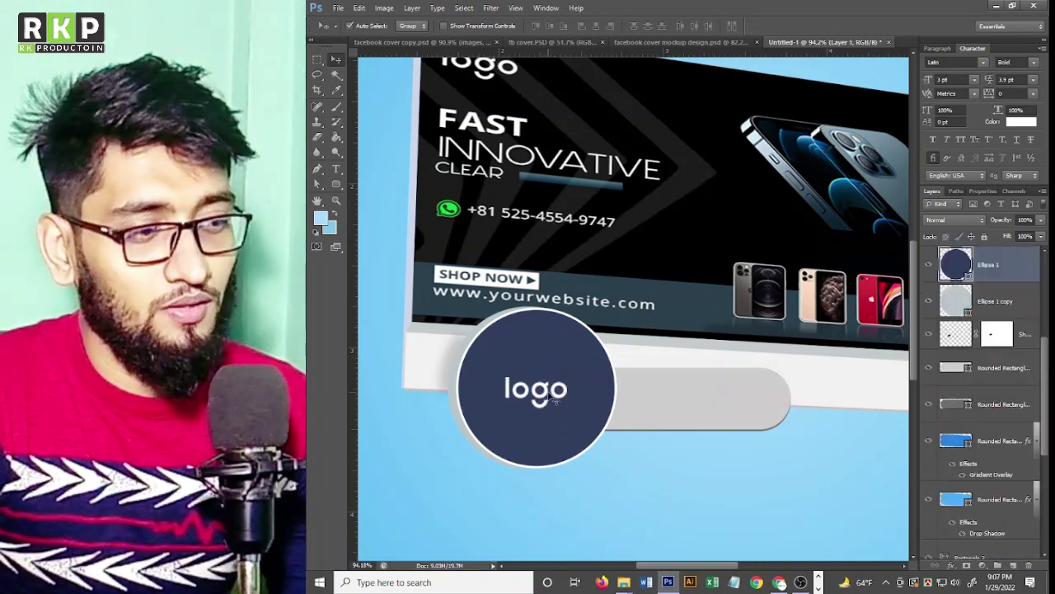
{"action": "double_click", "coordinate": [956, 264]}
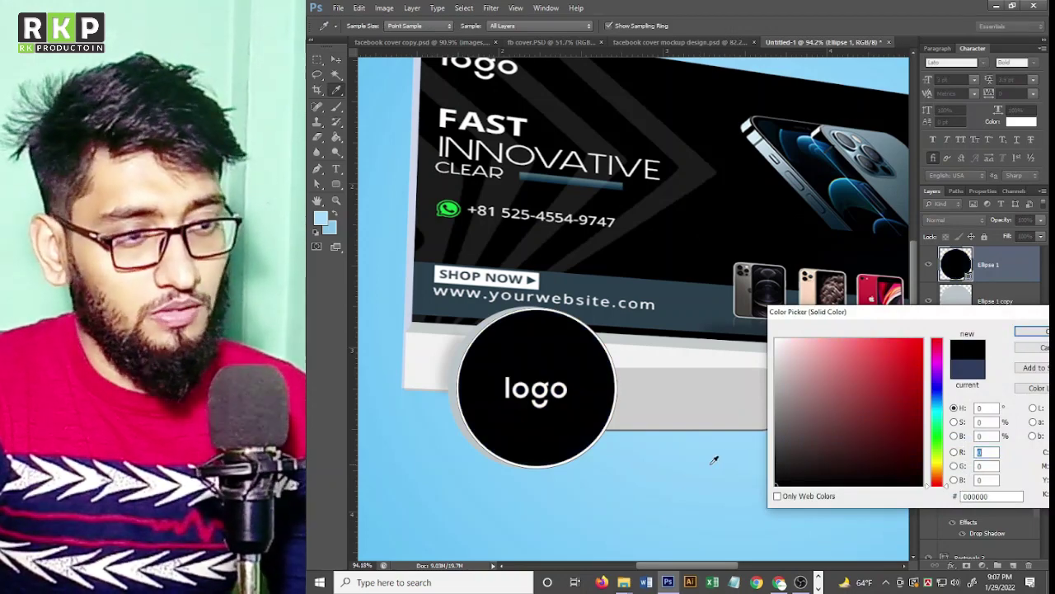
{"action": "left_click", "coordinate": [1032, 332]}
{"action": "left_click", "coordinate": [697, 450]}
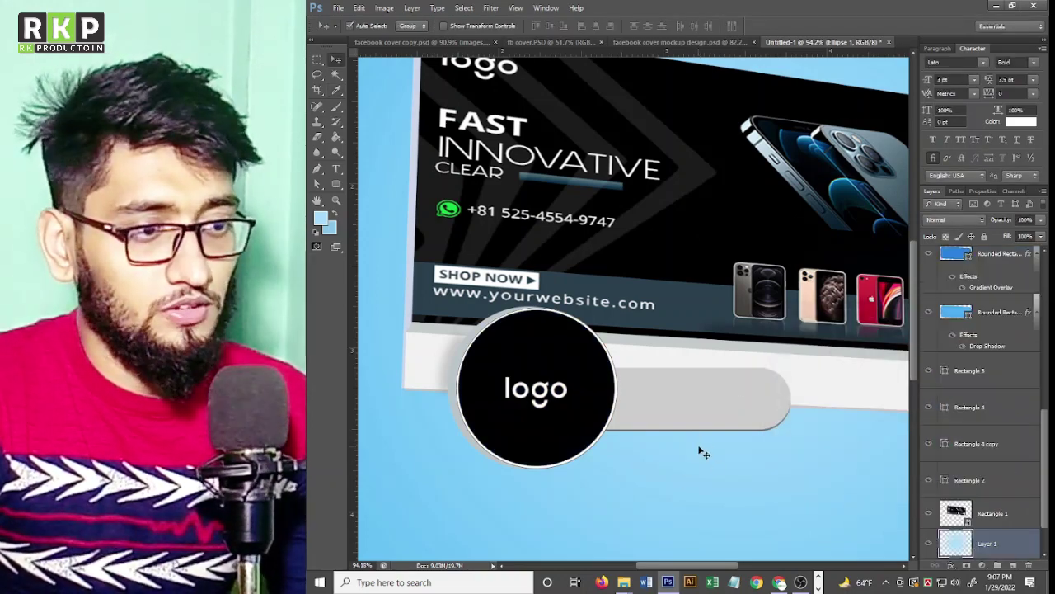
{"action": "scroll", "coordinate": [698, 451], "scroll_direction": "down", "scroll_amount": 3}
{"action": "scroll", "coordinate": [700, 368], "scroll_direction": "up", "scroll_amount": 2}
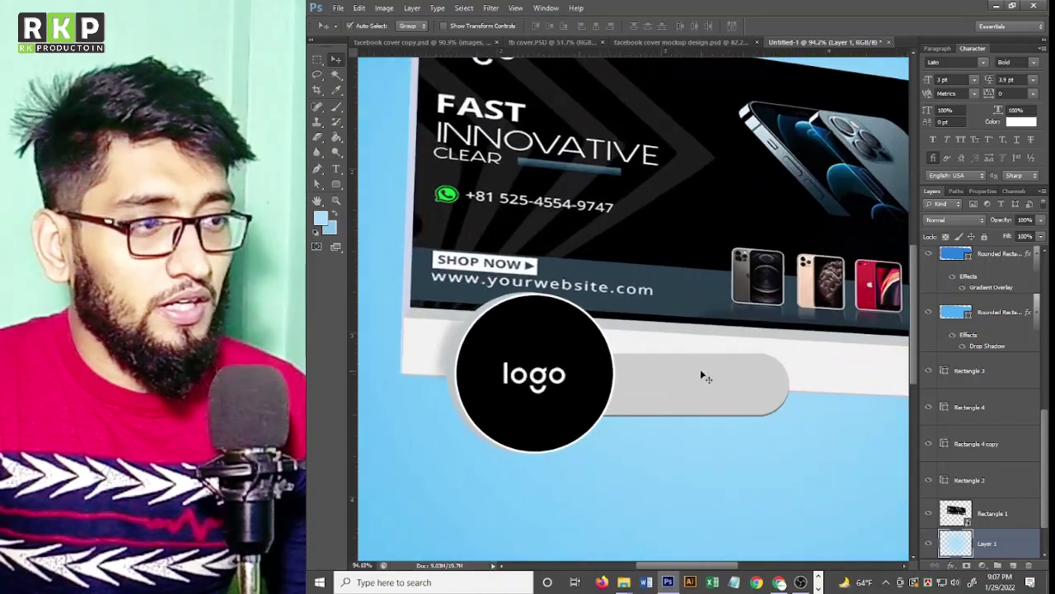
{"action": "scroll", "coordinate": [626, 296], "scroll_direction": "up", "scroll_amount": 1}
{"action": "scroll", "coordinate": [568, 235], "scroll_direction": "up", "scroll_amount": 1}
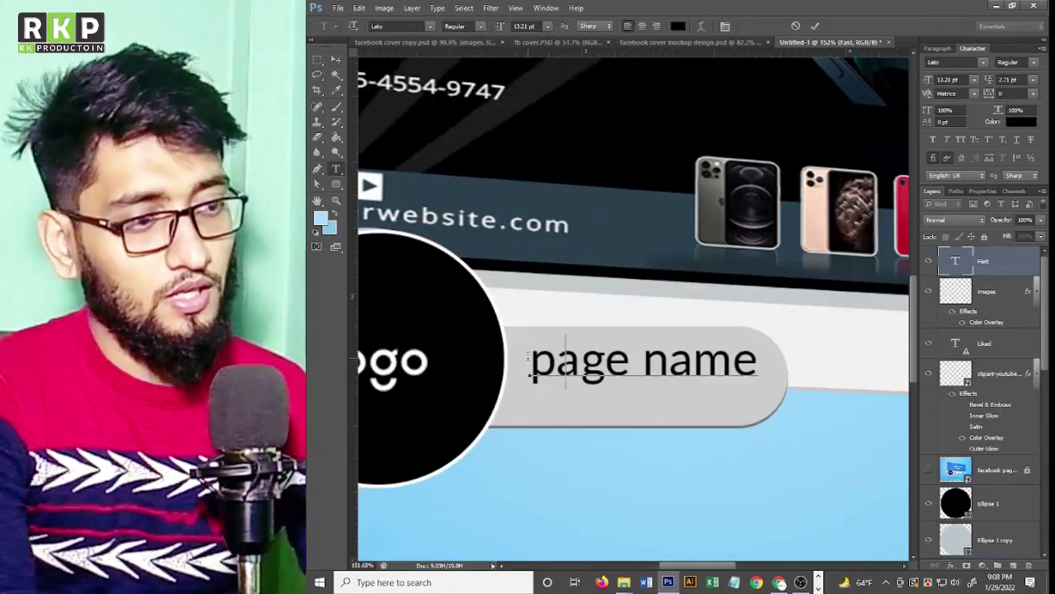
Finish the 'Nage name' text, nudge it left and scale it down to fit the bar.
{"action": "type", "text": "N"}
{"action": "key", "text": "ctrl+Return"}
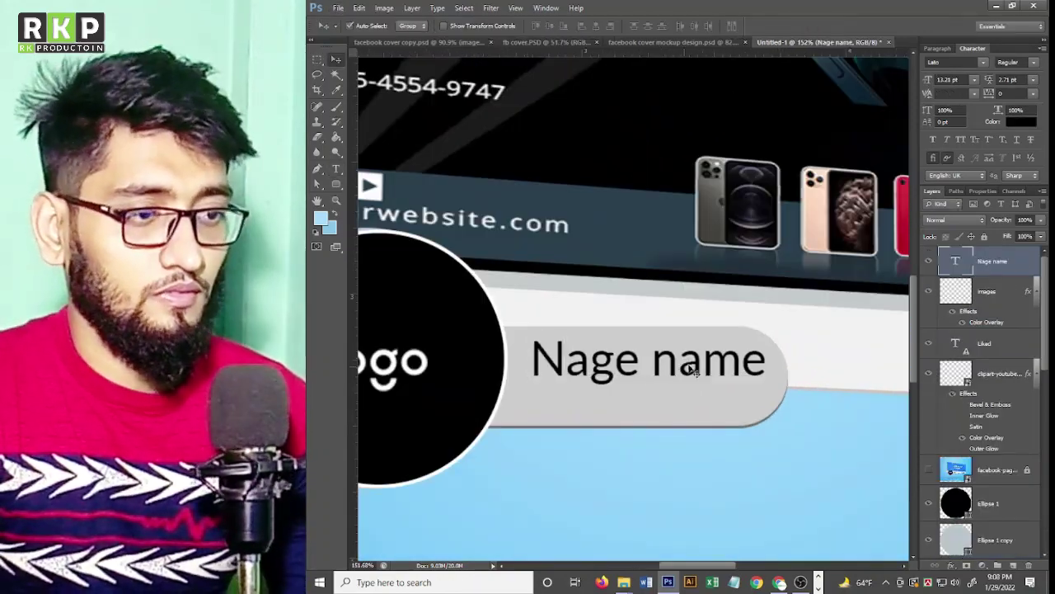
{"action": "left_click_drag", "start_coordinate": [691, 369], "coordinate": [686, 368]}
{"action": "key", "text": "ctrl+t"}
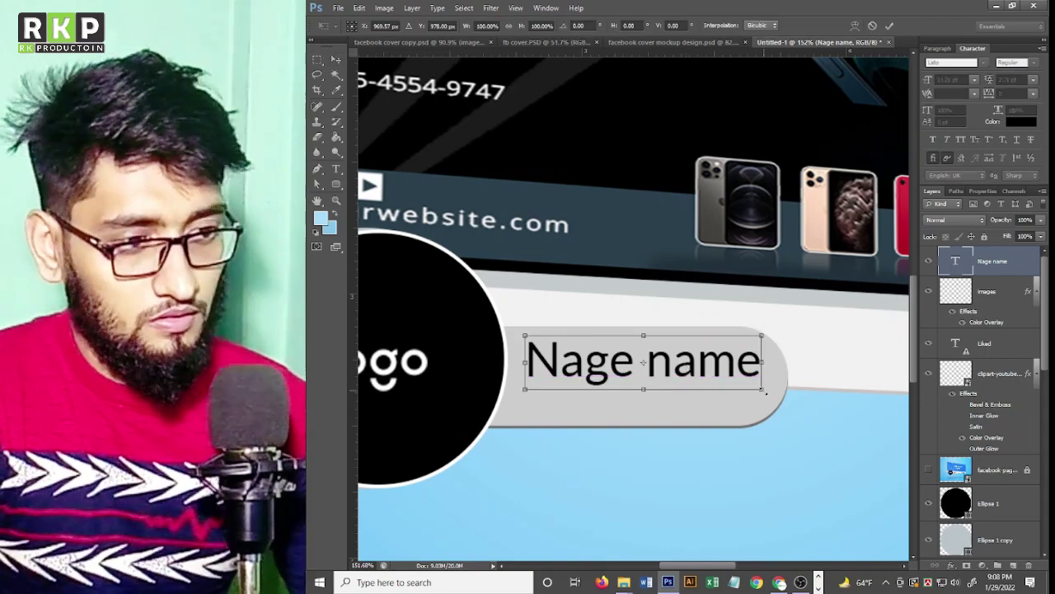
{"action": "left_click_drag", "start_coordinate": [761, 384], "coordinate": [695, 370]}
{"action": "left_click", "coordinate": [889, 27]}
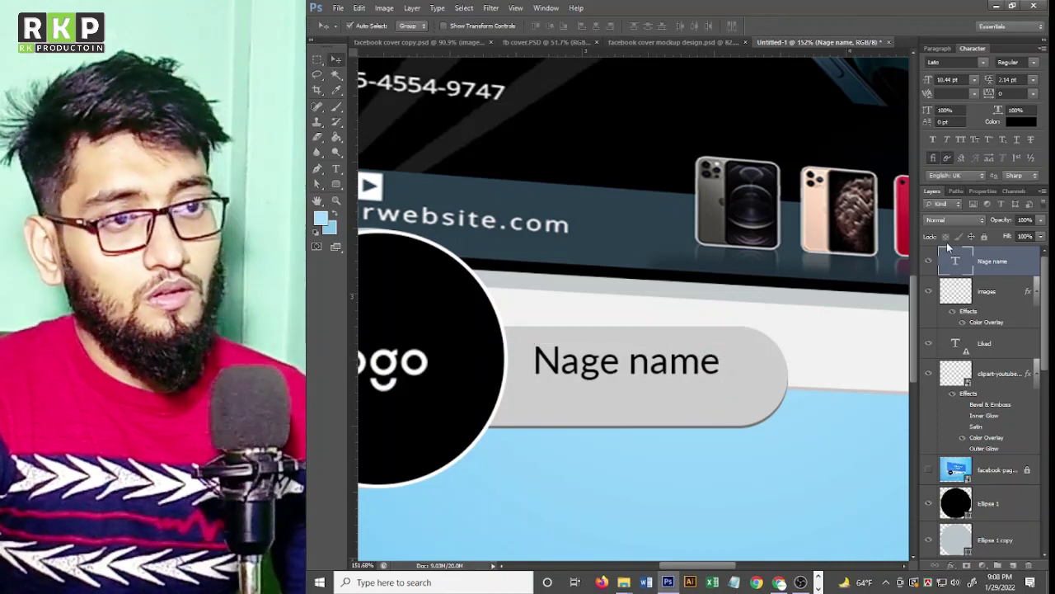
Make the 'Nage name' text Bold.
{"action": "double_click", "coordinate": [953, 260]}
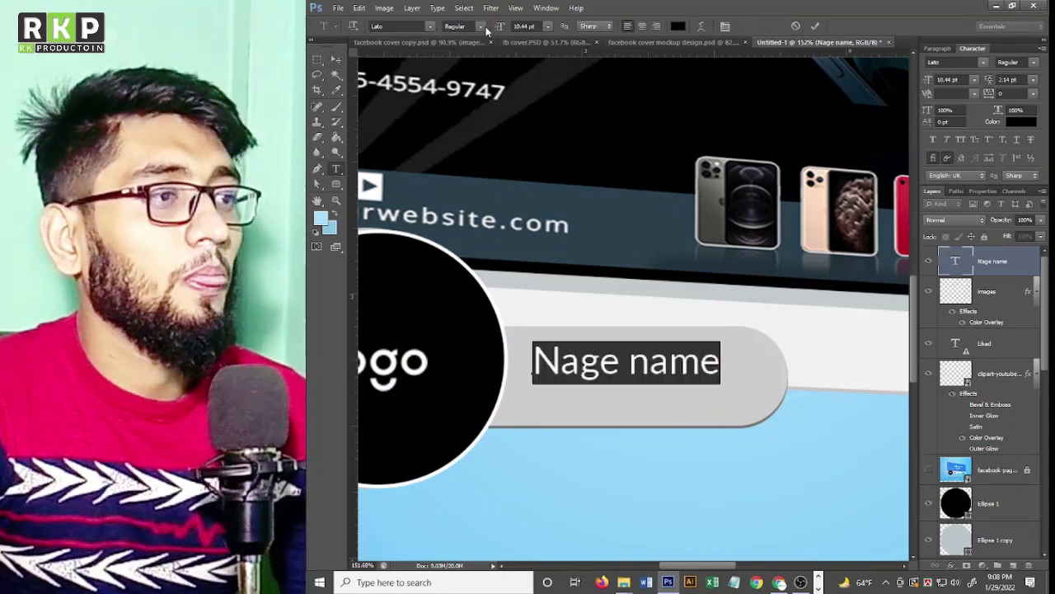
{"action": "left_click", "coordinate": [480, 27]}
{"action": "left_click", "coordinate": [470, 94]}
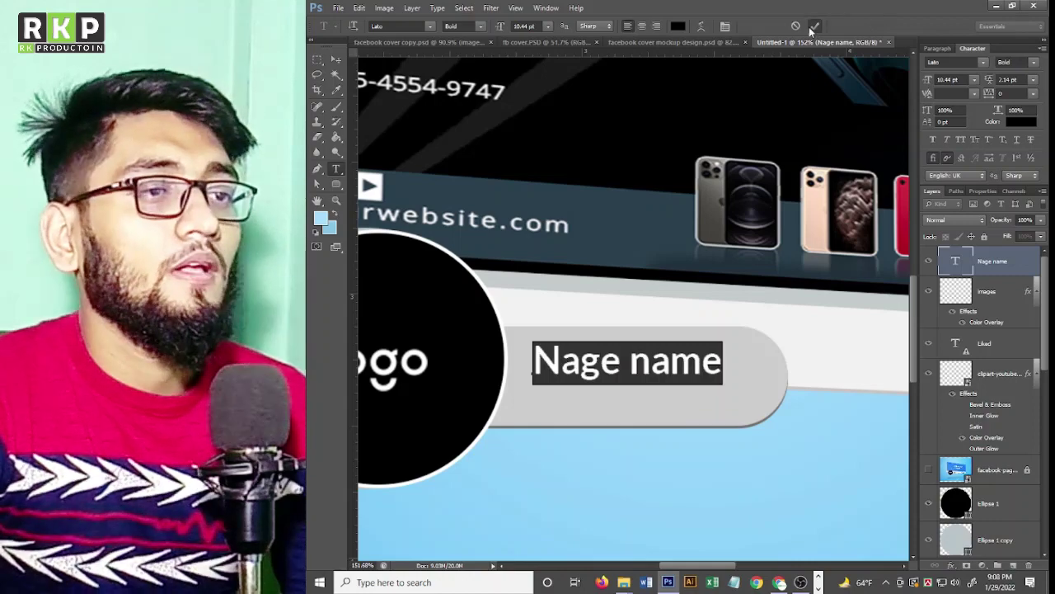
{"action": "left_click", "coordinate": [814, 26]}
{"action": "key", "text": "v"}
{"action": "scroll", "coordinate": [655, 330], "scroll_direction": "down", "scroll_amount": 3}
{"action": "scroll", "coordinate": [657, 329], "scroll_direction": "down", "scroll_amount": 2}
{"action": "scroll", "coordinate": [648, 377], "scroll_direction": "up", "scroll_amount": 3}
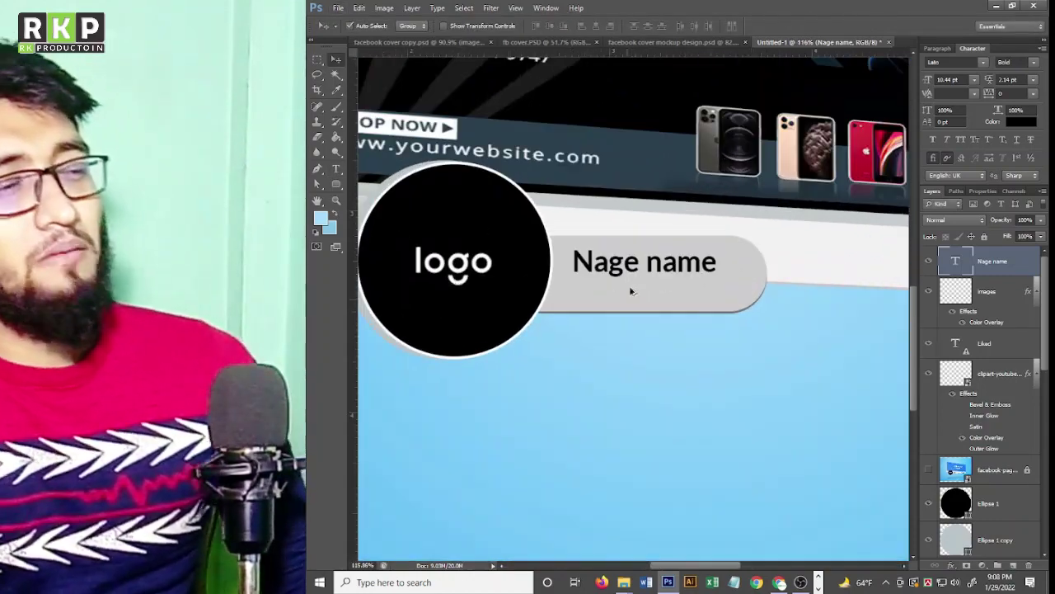
{"action": "left_click_drag", "start_coordinate": [632, 271], "coordinate": [633, 293]}
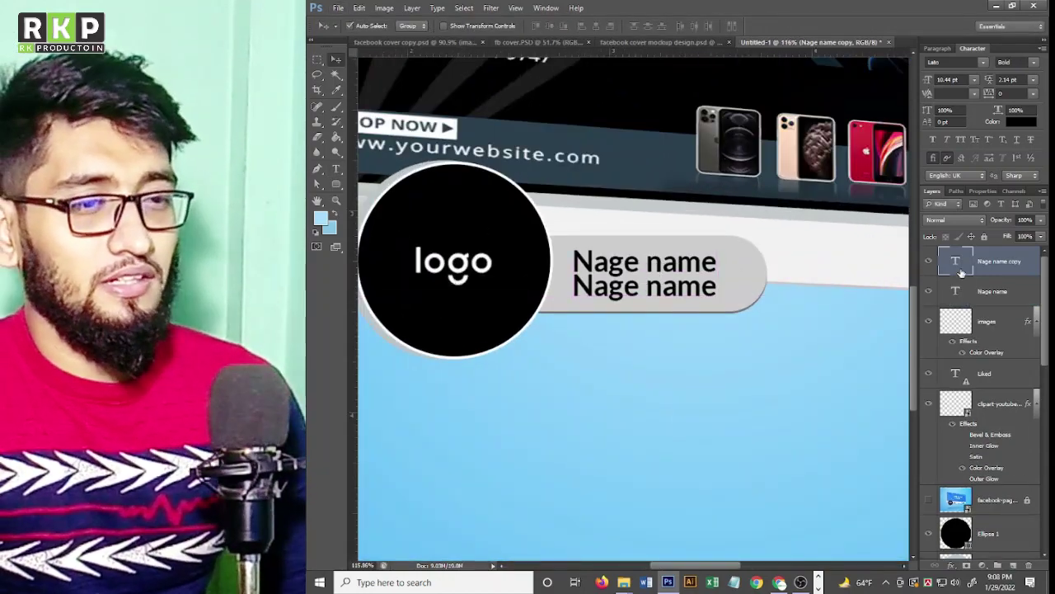
{"action": "double_click", "coordinate": [955, 261]}
{"action": "type", "text": "use "}
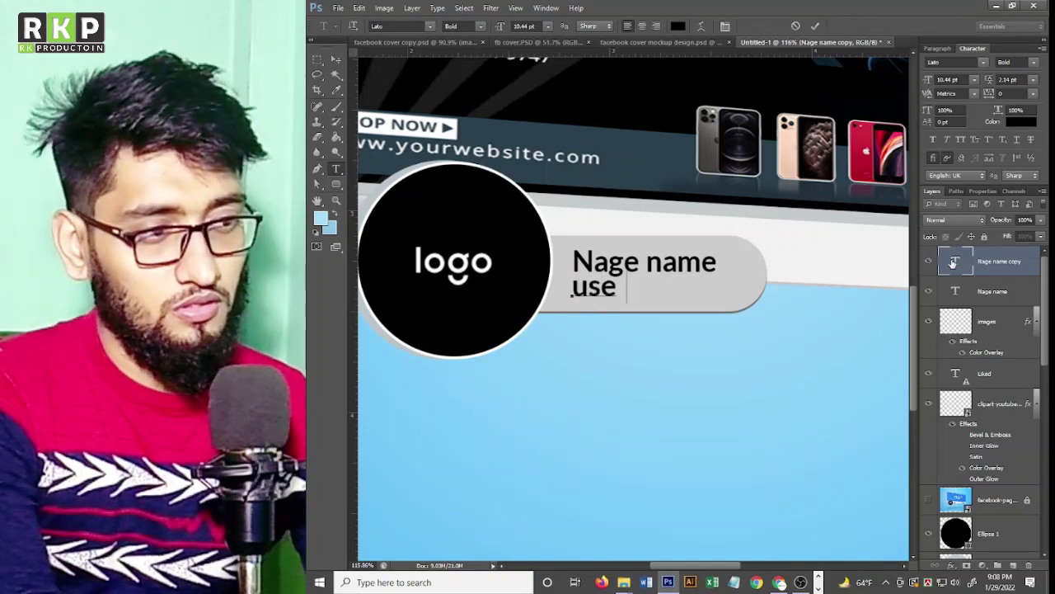
{"action": "type", "text": "name"}
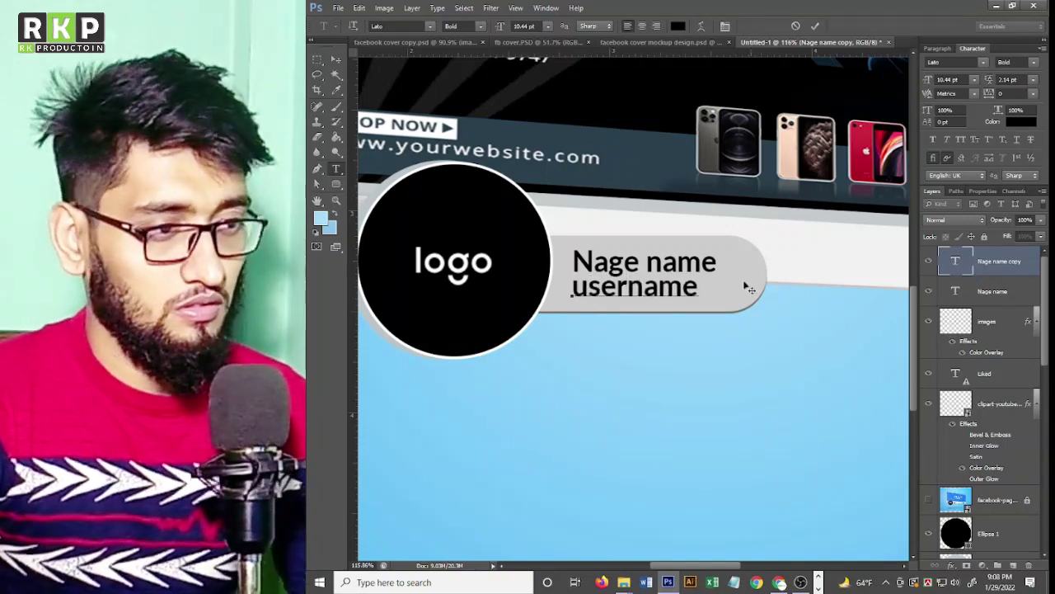
{"action": "left_click", "coordinate": [572, 286]}
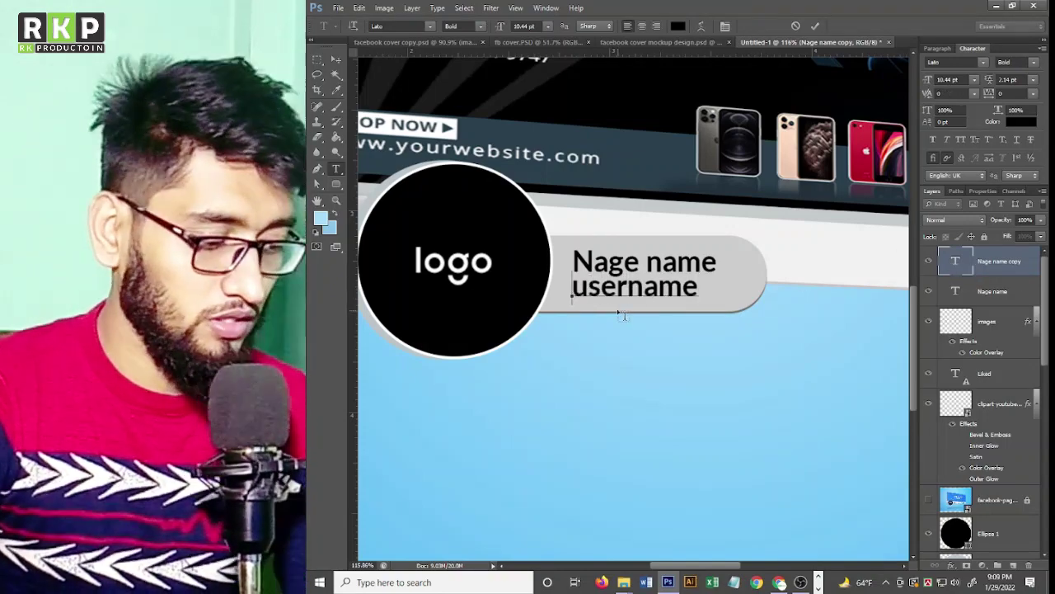
{"action": "type", "text": "@"}
{"action": "left_click", "coordinate": [818, 27]}
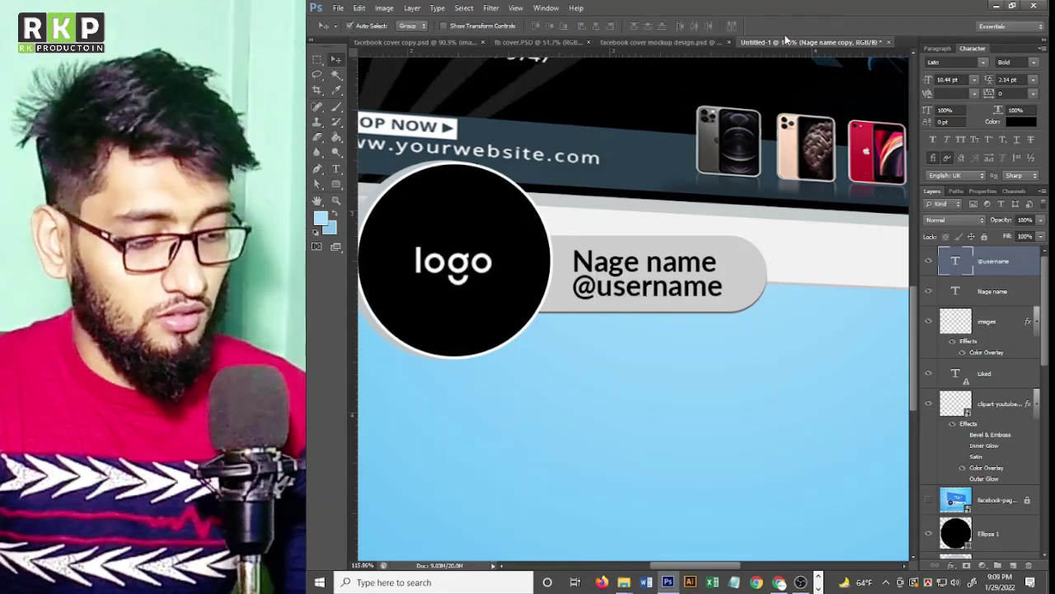
{"action": "key", "text": "ctrl+t"}
{"action": "left_click_drag", "start_coordinate": [720, 303], "coordinate": [681, 299]}
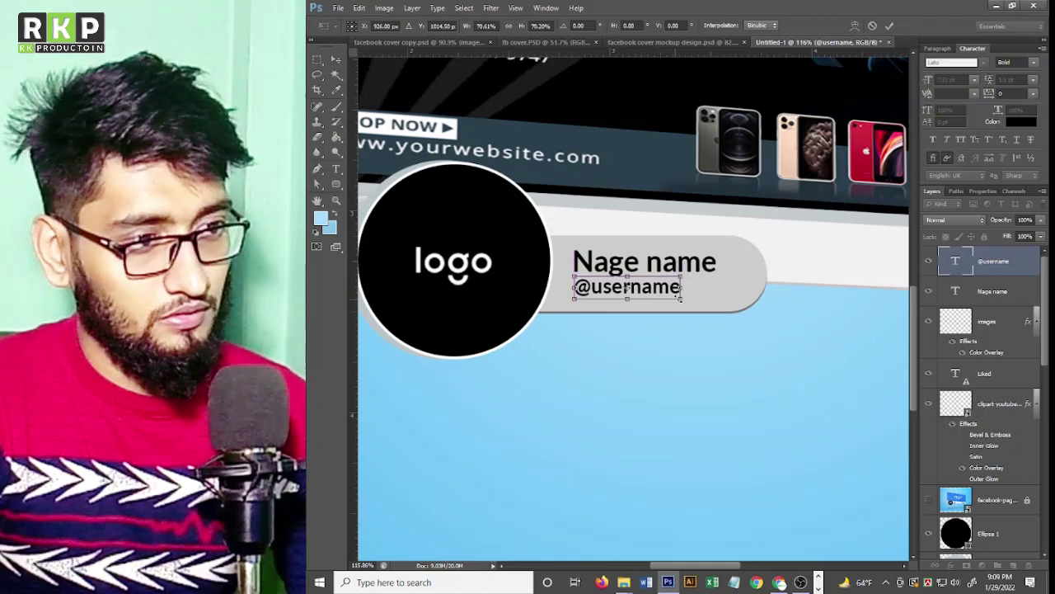
{"action": "left_click_drag", "start_coordinate": [681, 299], "coordinate": [648, 289]}
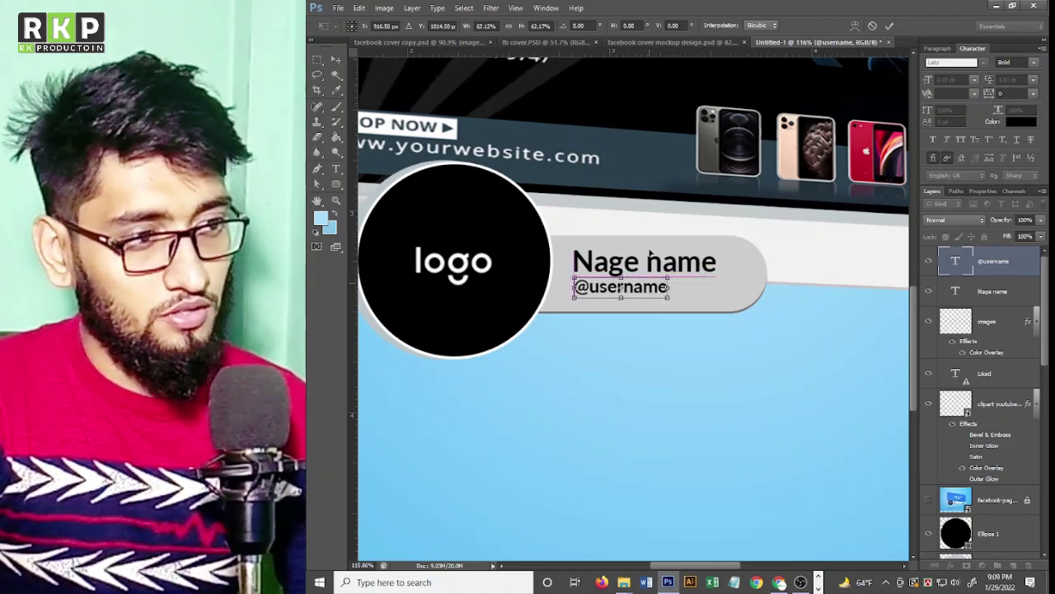
{"action": "key", "text": "Return"}
{"action": "scroll", "coordinate": [810, 110], "scroll_direction": "down", "scroll_amount": 1}
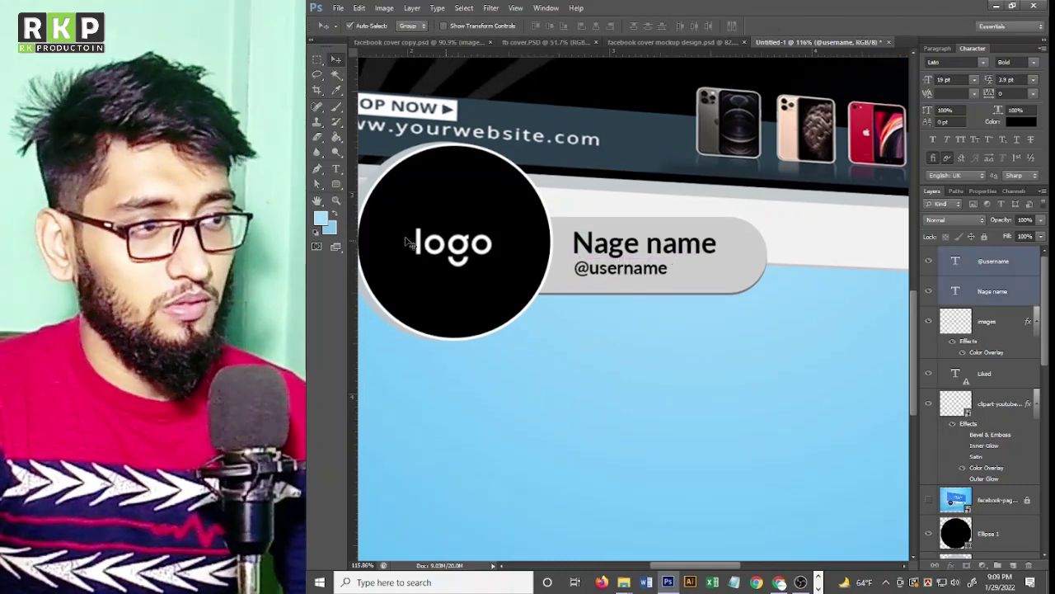
{"action": "left_click", "coordinate": [992, 291], "text": "shift"}
{"action": "key", "text": "t"}
{"action": "left_click", "coordinate": [677, 27]}
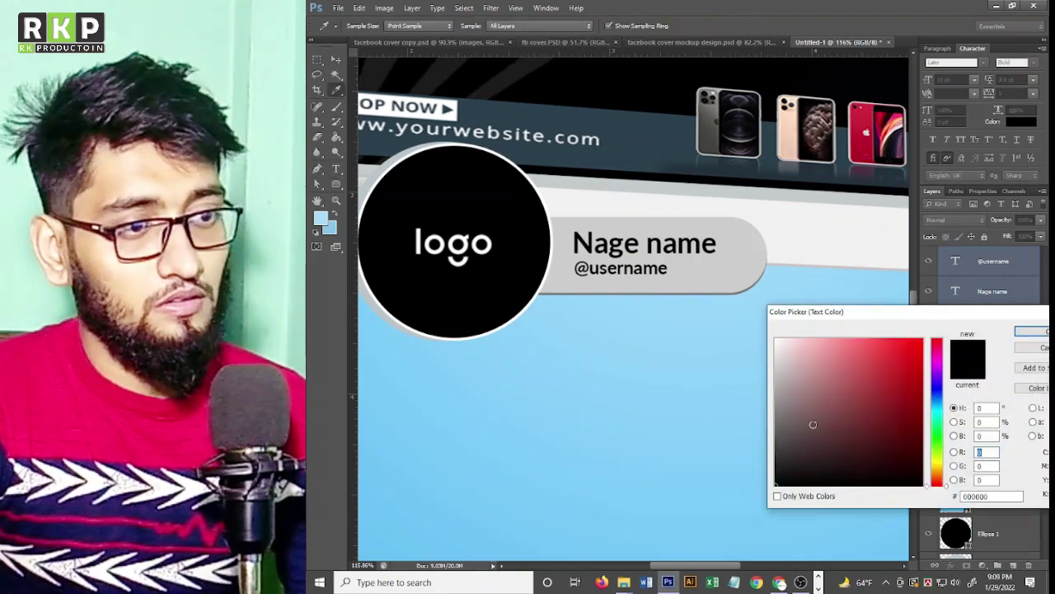
{"action": "left_click", "coordinate": [1020, 331]}
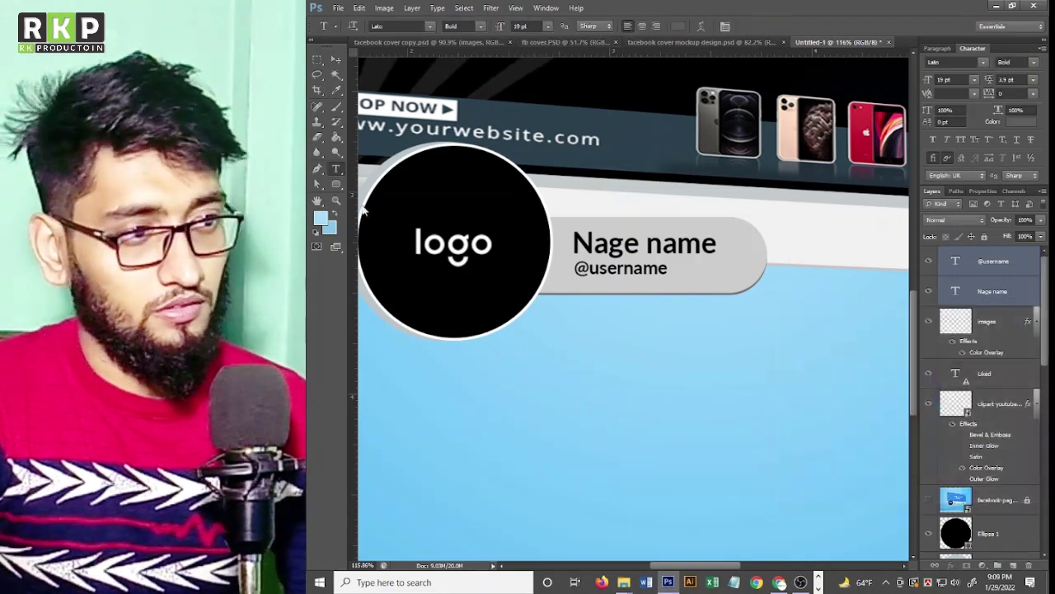
{"action": "left_click", "coordinate": [335, 59]}
{"action": "left_click", "coordinate": [560, 346]}
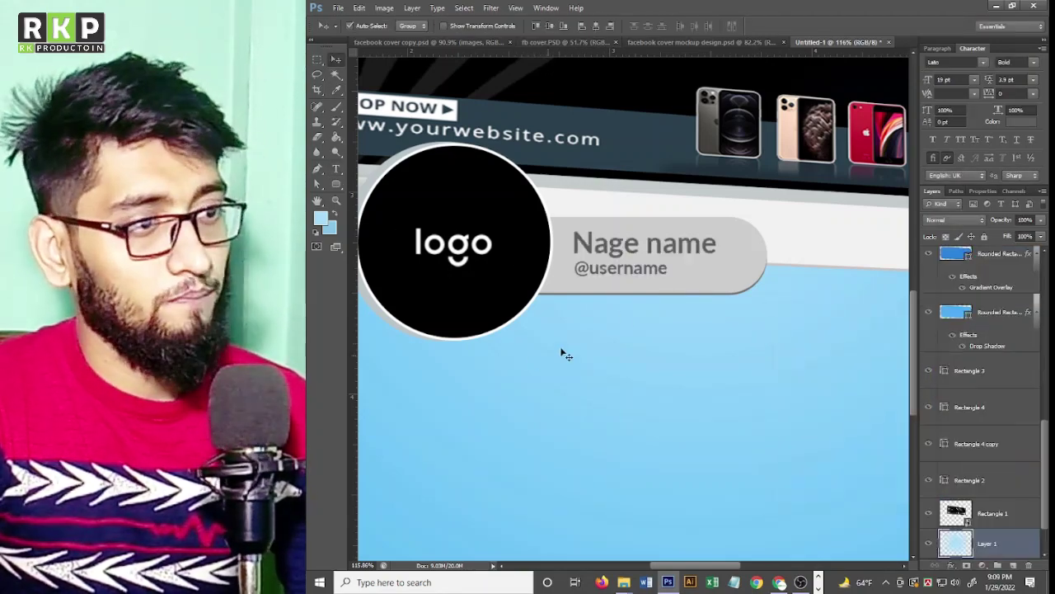
{"action": "scroll", "coordinate": [618, 309], "scroll_direction": "down", "scroll_amount": 1}
Inspect the Rectangle 1 banner smart object's contents, then return to the fb cover.PSD business card document.
{"action": "scroll", "coordinate": [617, 309], "scroll_direction": "down", "scroll_amount": 5, "text": "alt"}
{"action": "scroll", "coordinate": [626, 305], "scroll_direction": "down", "scroll_amount": 1}
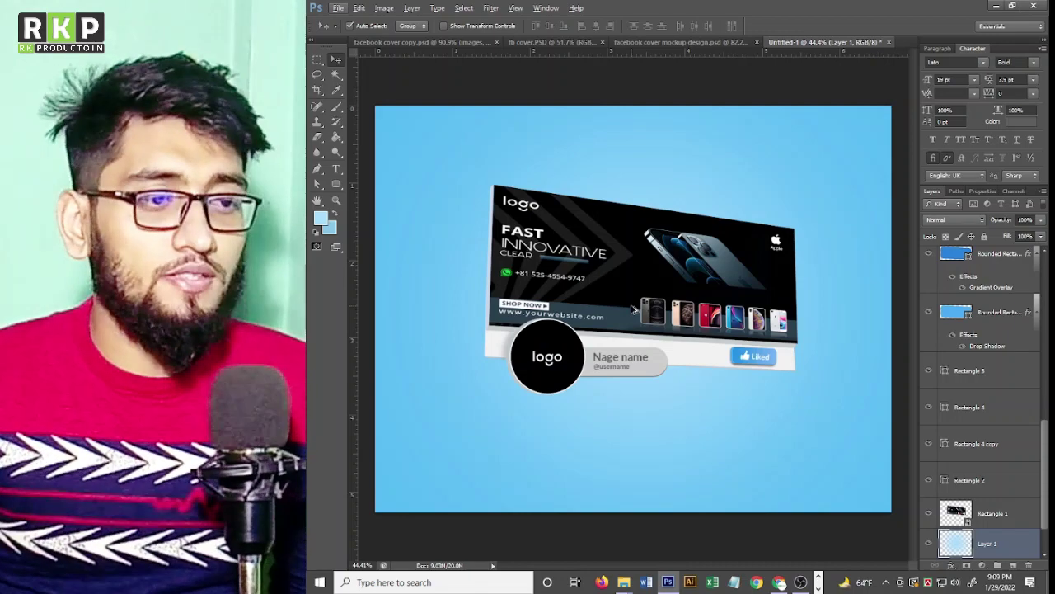
{"action": "left_click", "coordinate": [745, 247]}
{"action": "scroll", "coordinate": [967, 505], "scroll_direction": "down", "scroll_amount": 2}
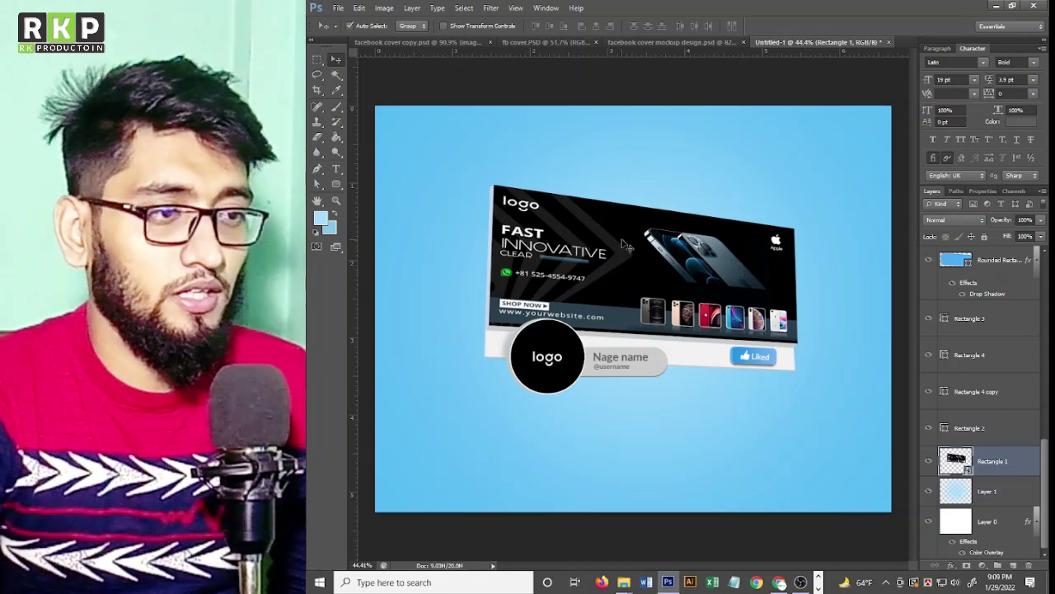
{"action": "double_click", "coordinate": [960, 462]}
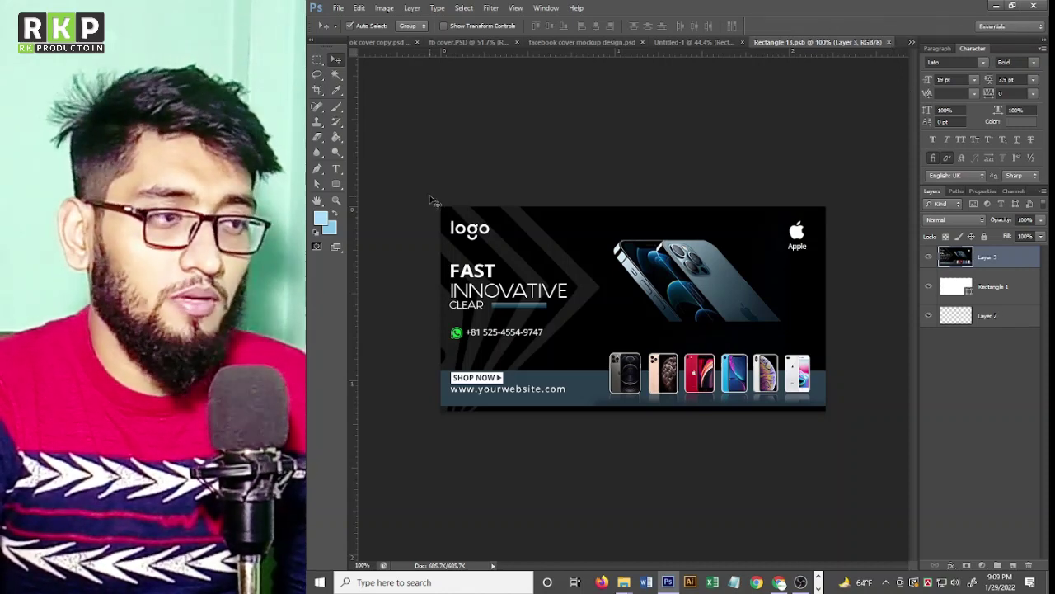
{"action": "left_click", "coordinate": [890, 42]}
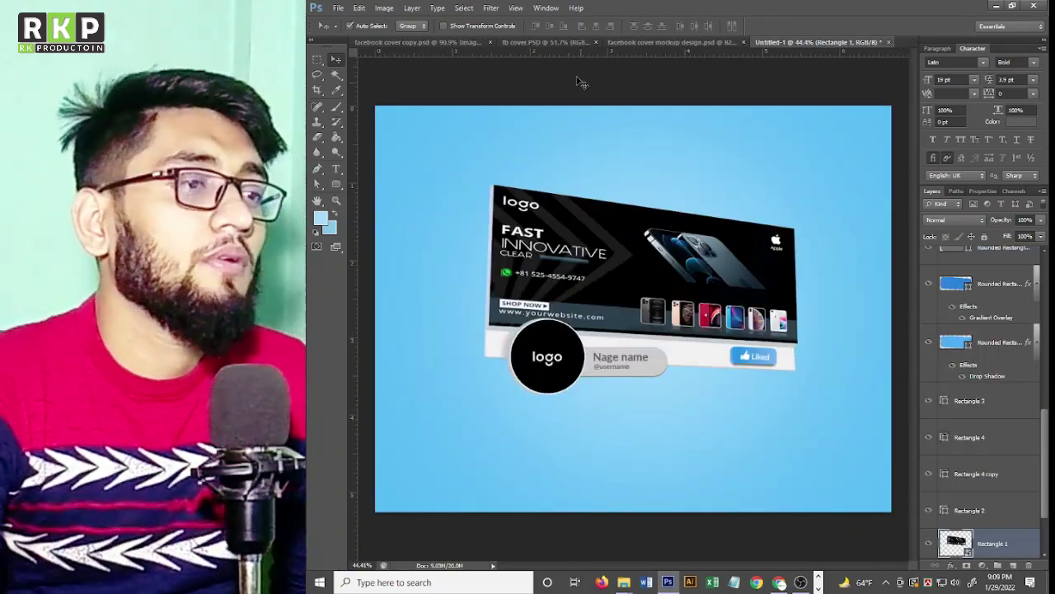
{"action": "left_click", "coordinate": [573, 43]}
{"action": "left_click", "coordinate": [315, 62]}
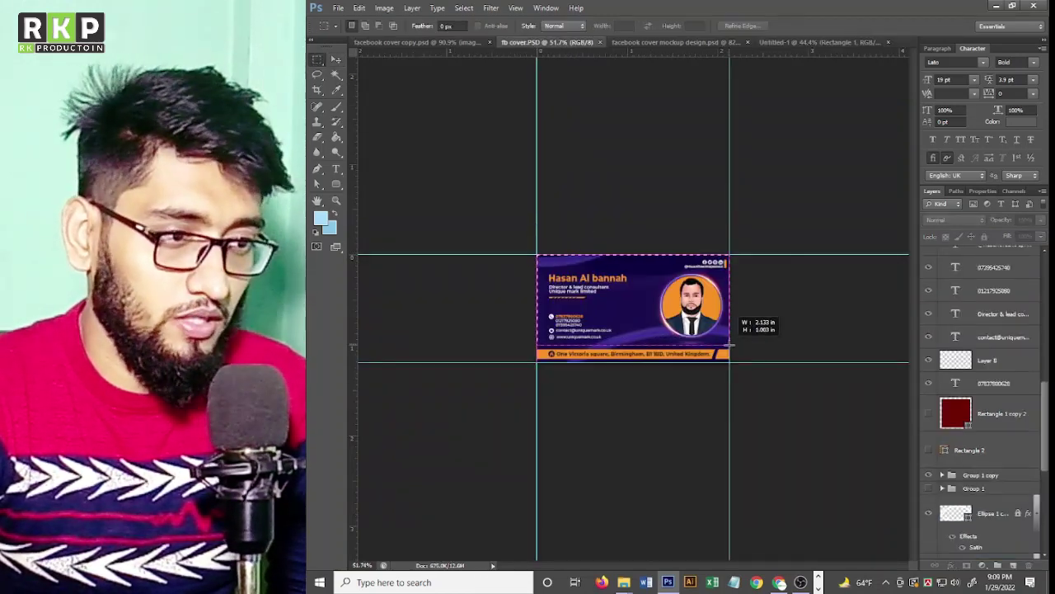
Copy Merged the business card and open the mockup's Rectangle 1 smart object.
{"action": "left_click", "coordinate": [359, 8]}
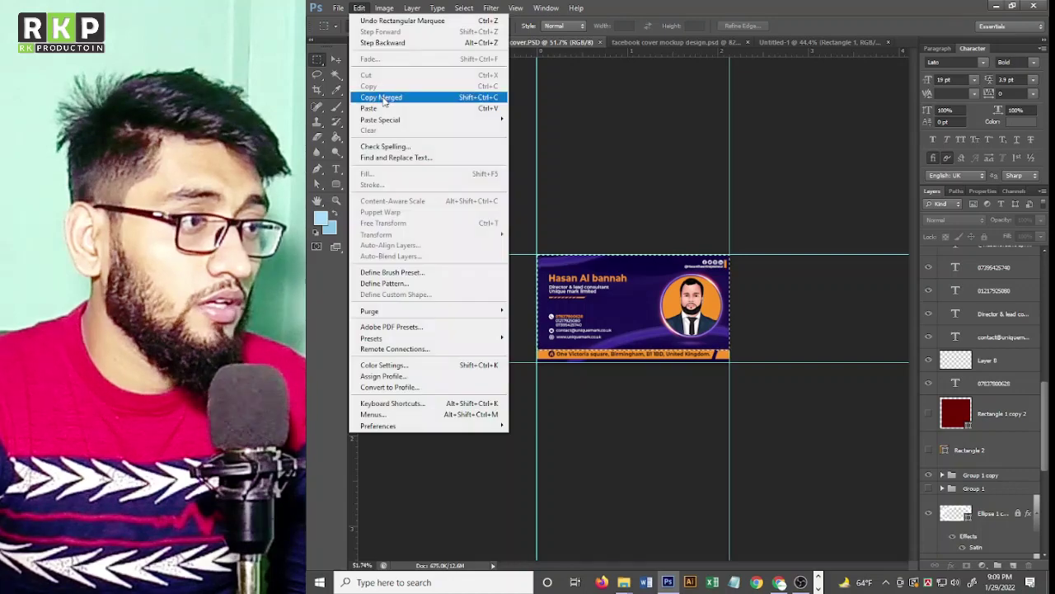
{"action": "left_click", "coordinate": [388, 98]}
{"action": "left_click", "coordinate": [803, 42]}
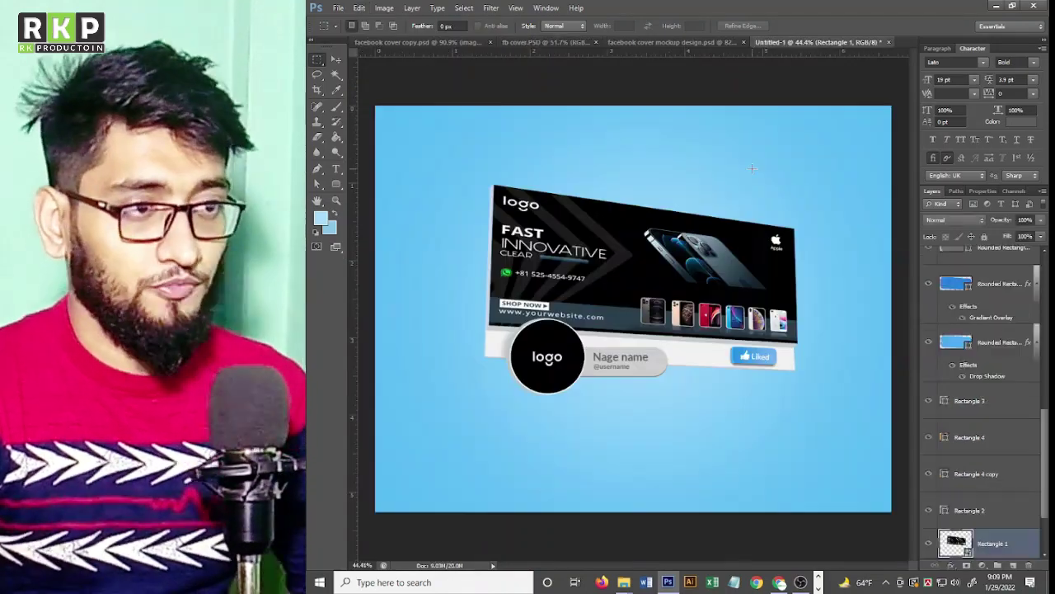
{"action": "double_click", "coordinate": [967, 550]}
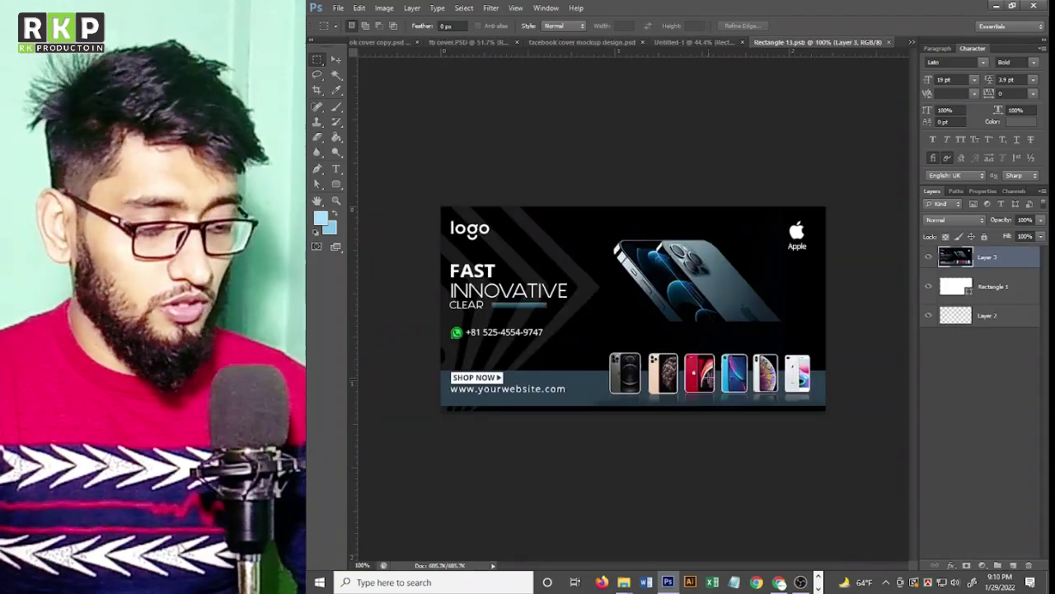
Paste the card, enlarge it to fill the banner, and close the smart object to update the mockup.
{"action": "key", "text": "ctrl+v"}
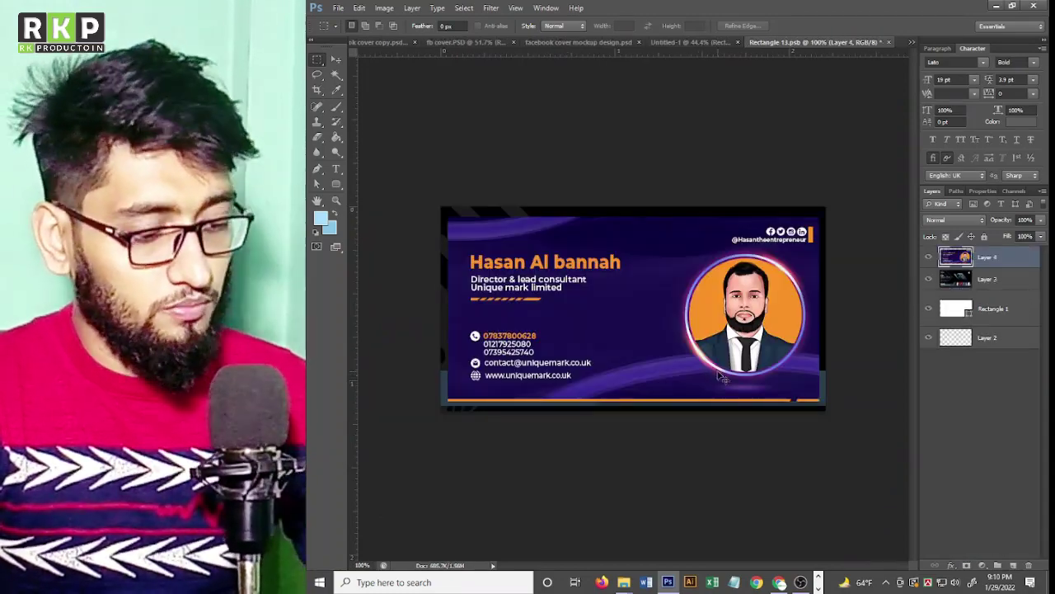
{"action": "key", "text": "ctrl+t"}
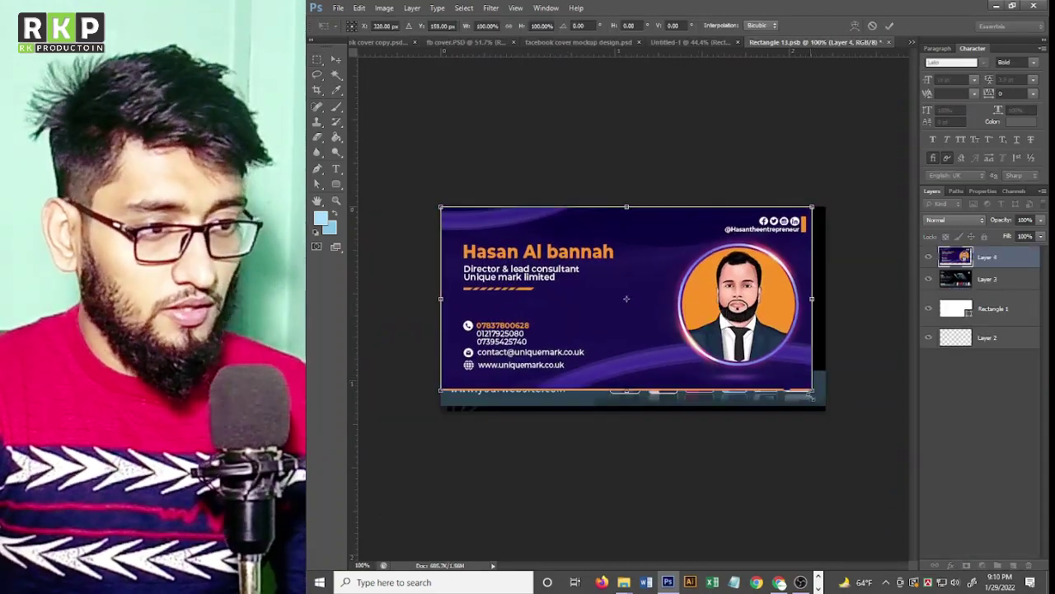
{"action": "left_click_drag", "start_coordinate": [813, 391], "coordinate": [830, 411]}
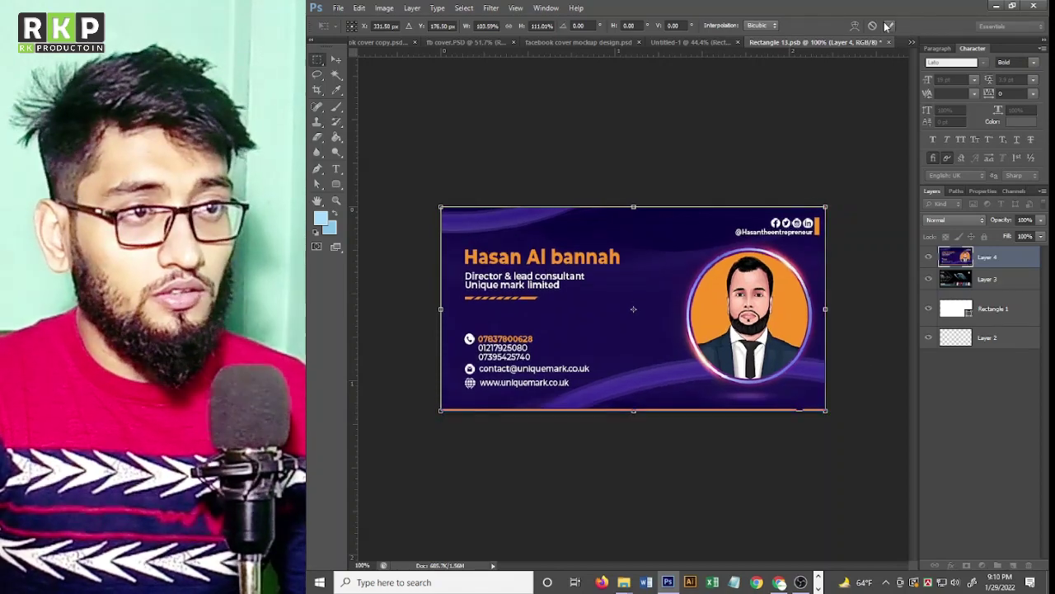
{"action": "left_click", "coordinate": [888, 26]}
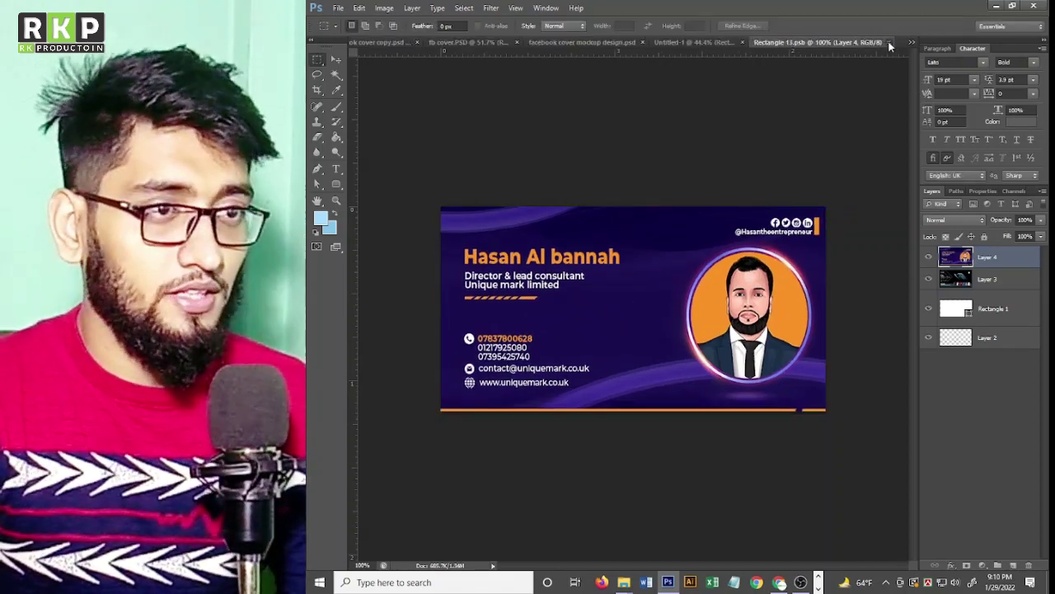
{"action": "left_click", "coordinate": [890, 42]}
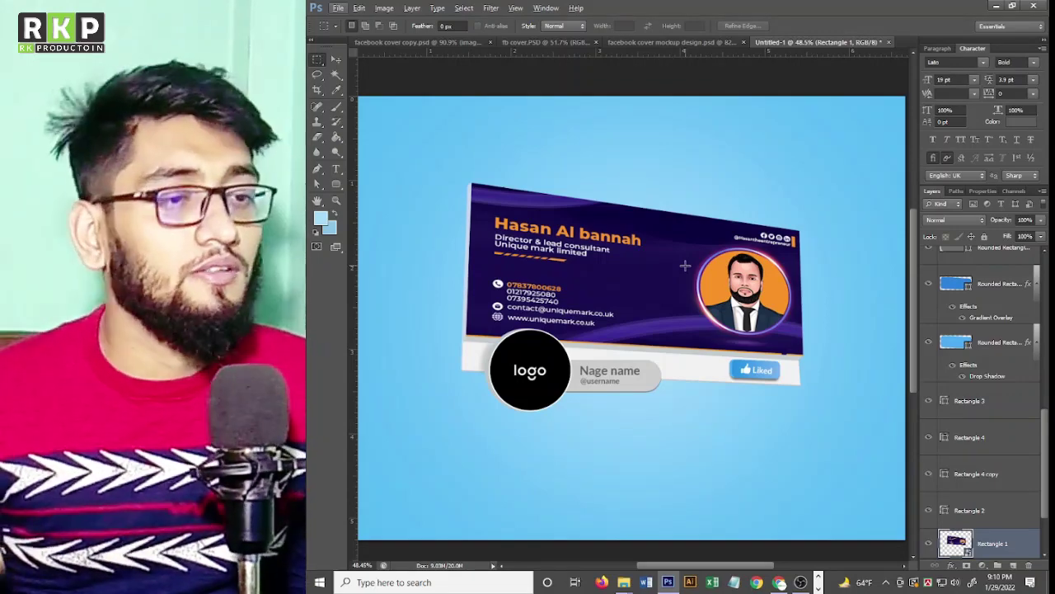
{"action": "scroll", "coordinate": [685, 265], "scroll_direction": "up", "scroll_amount": 3}
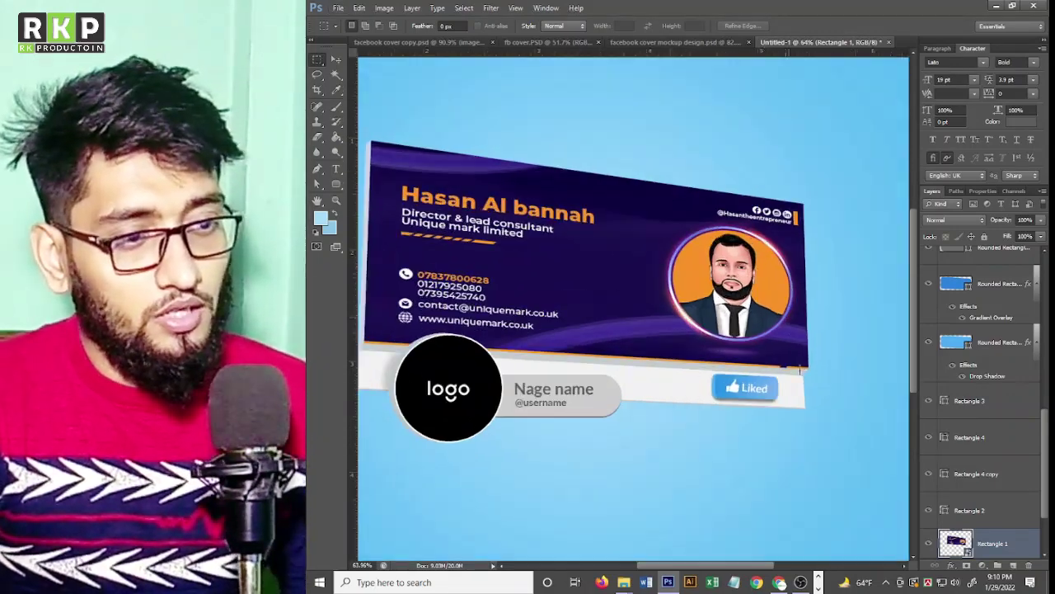
{"action": "scroll", "coordinate": [786, 369], "scroll_direction": "down", "scroll_amount": 1}
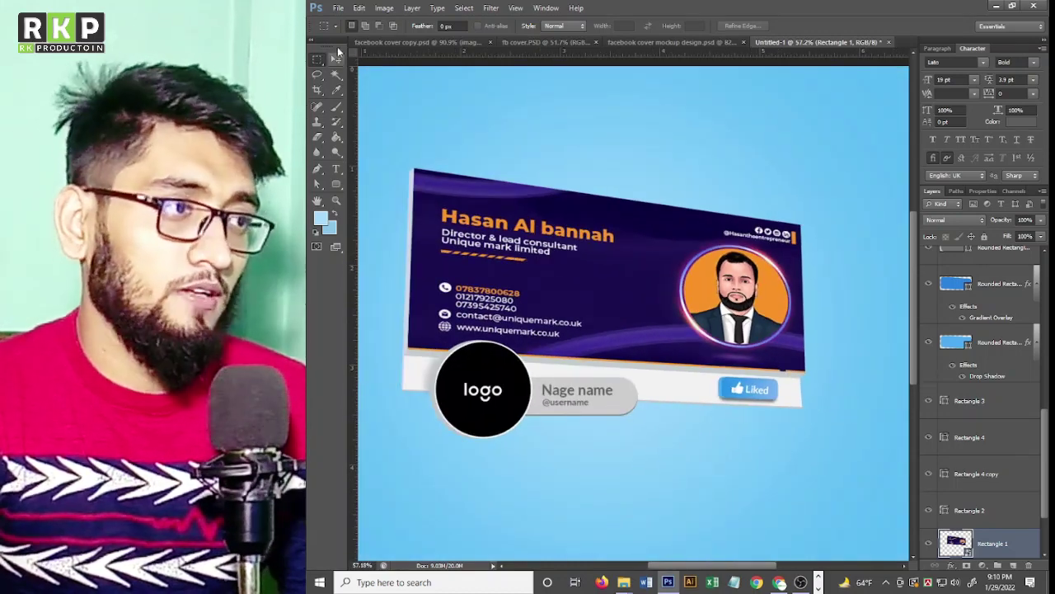
{"action": "left_click", "coordinate": [336, 56]}
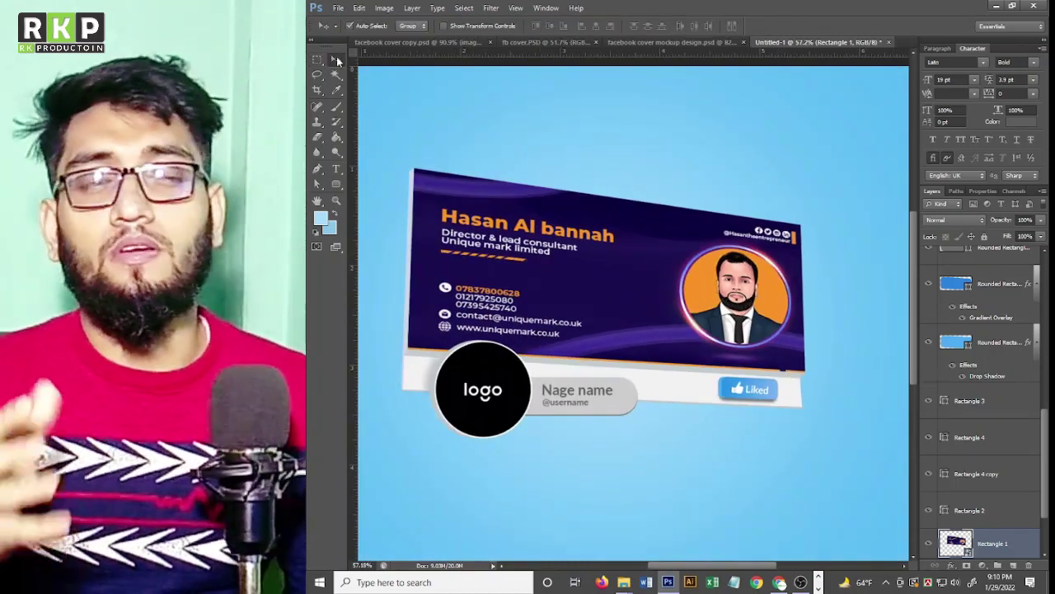